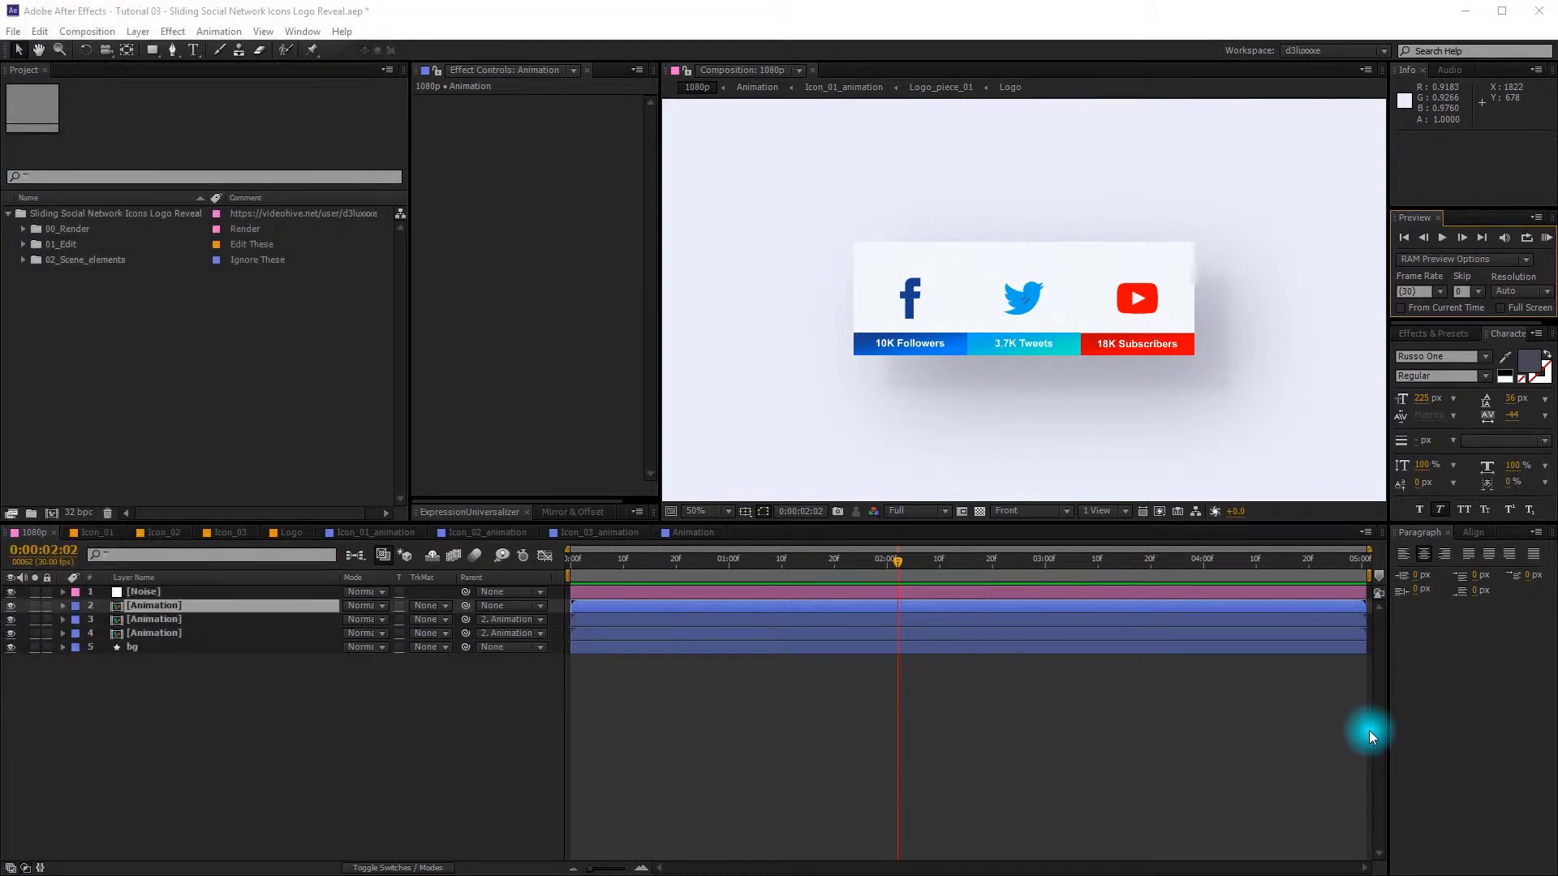
Step: Preview the finished logo reveal and scrub through the timeline to examine the icon and logo transition
left_click(1546, 235)
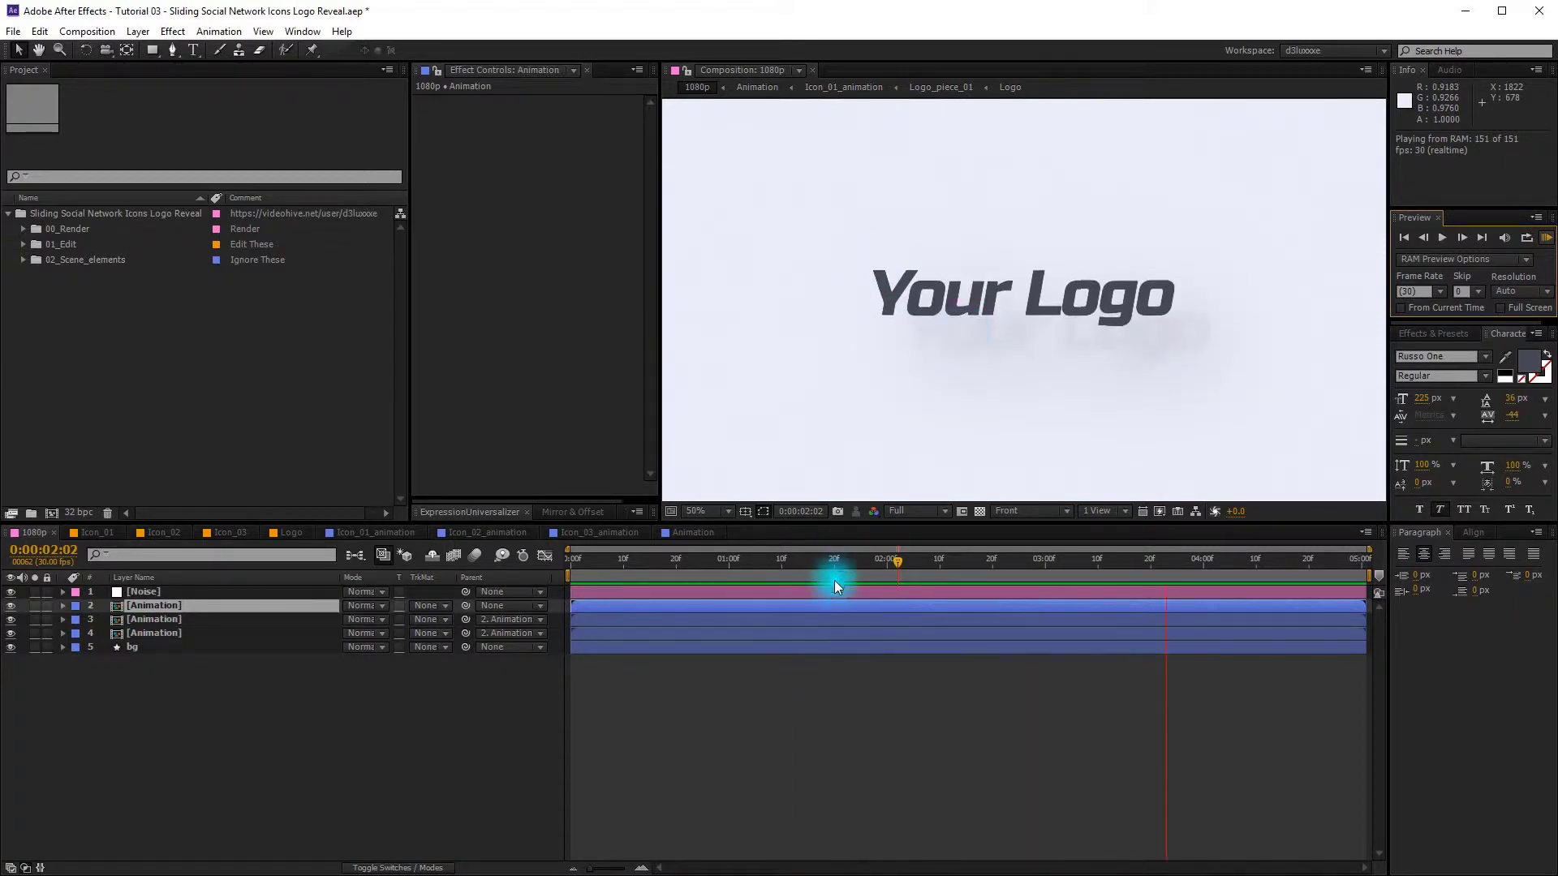
left_click_drag(805, 559, 935, 562)
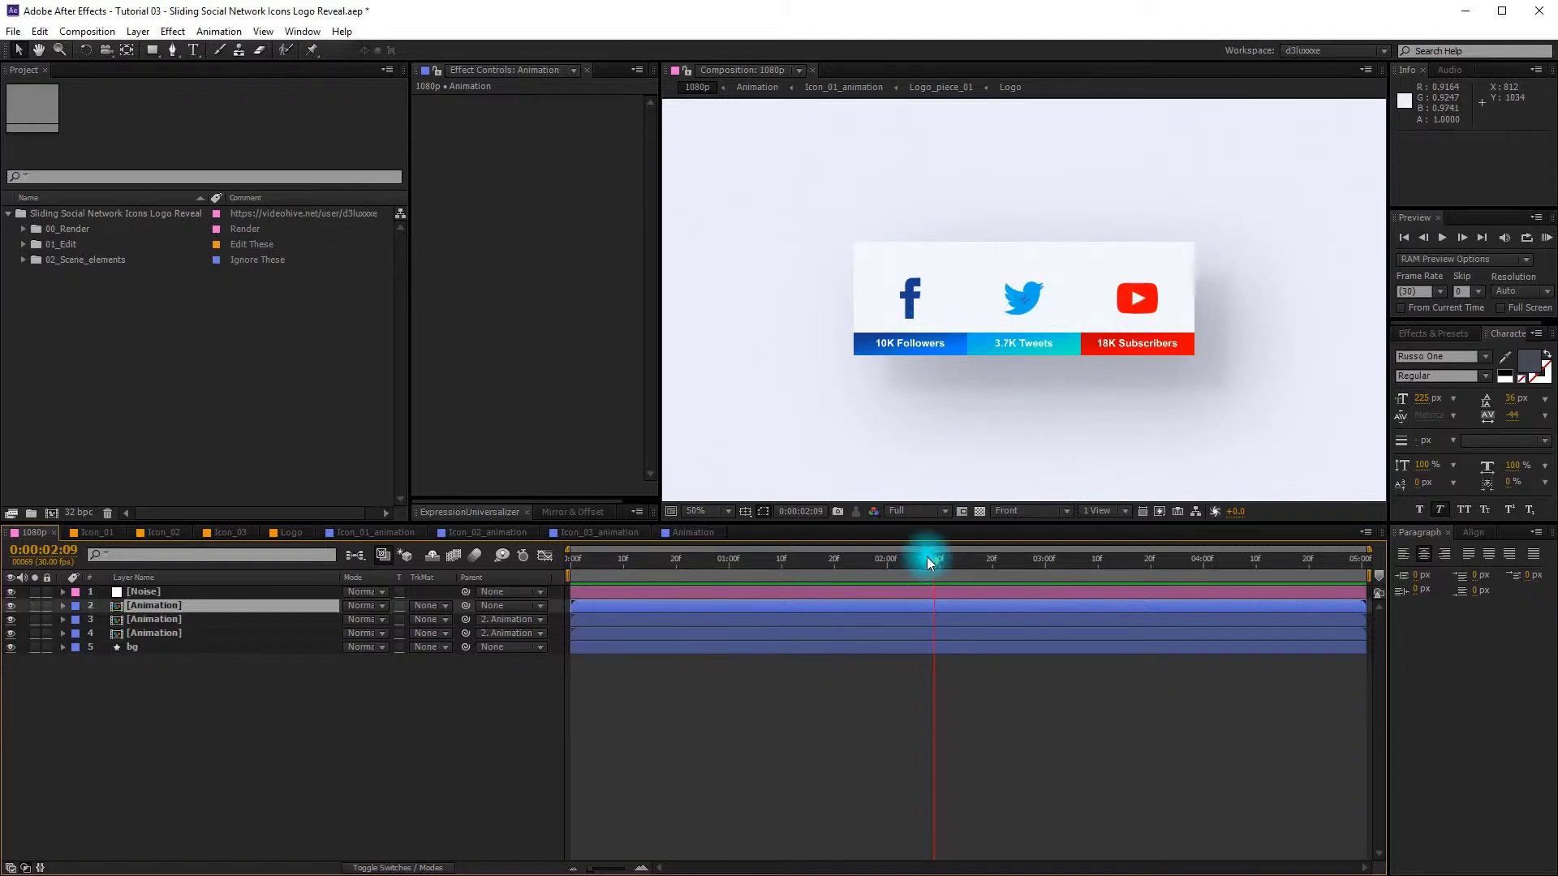
left_click_drag(930, 563, 1214, 560)
left_click(984, 316)
left_click(1173, 561)
left_click(959, 298)
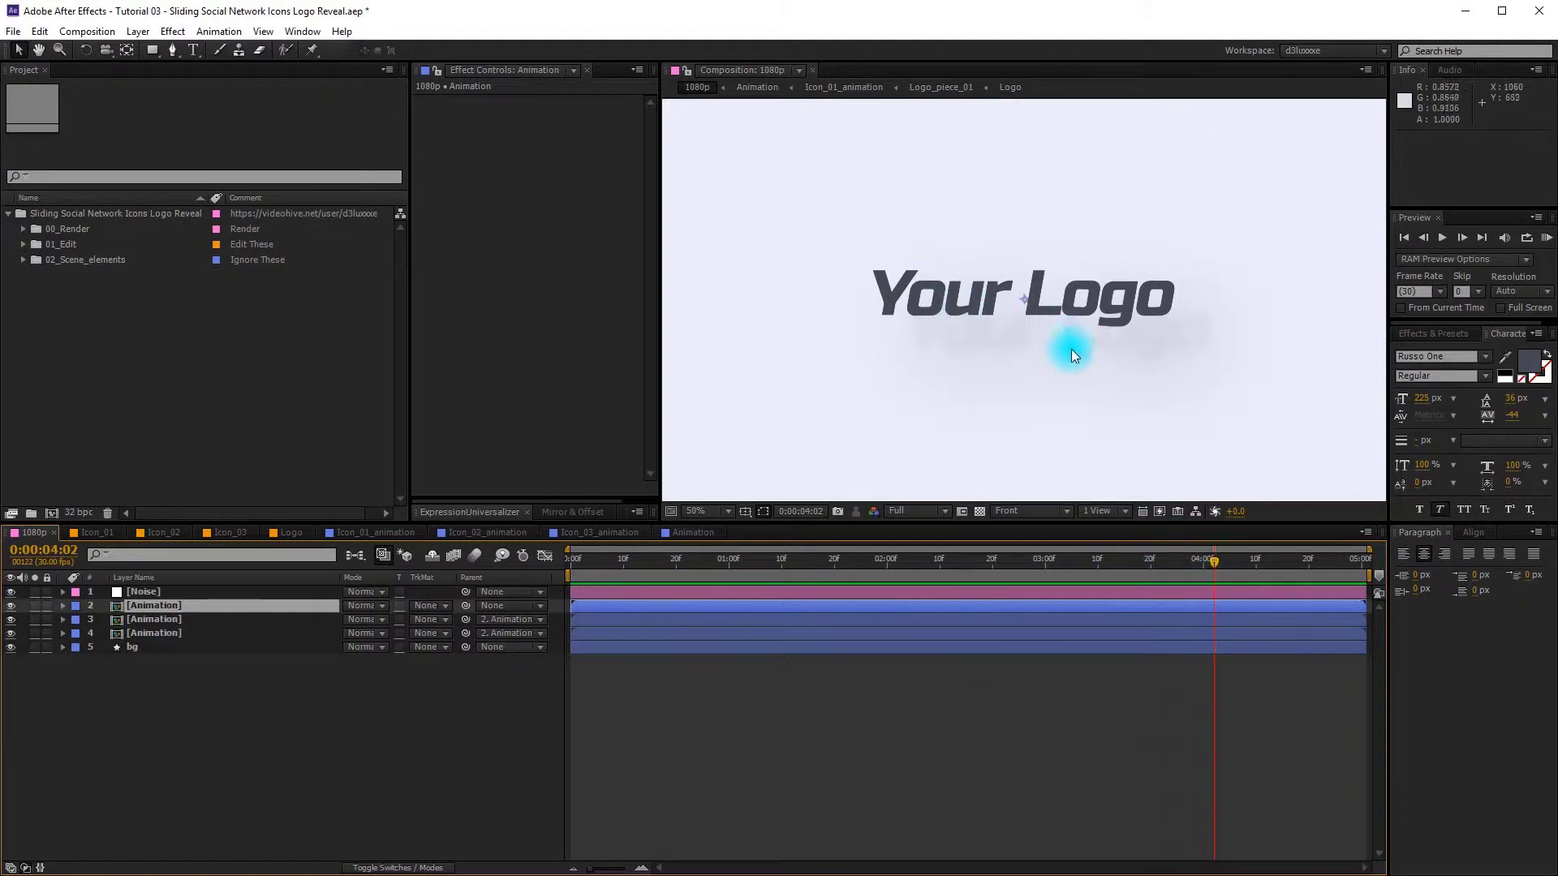
left_click_drag(1071, 562, 1231, 563)
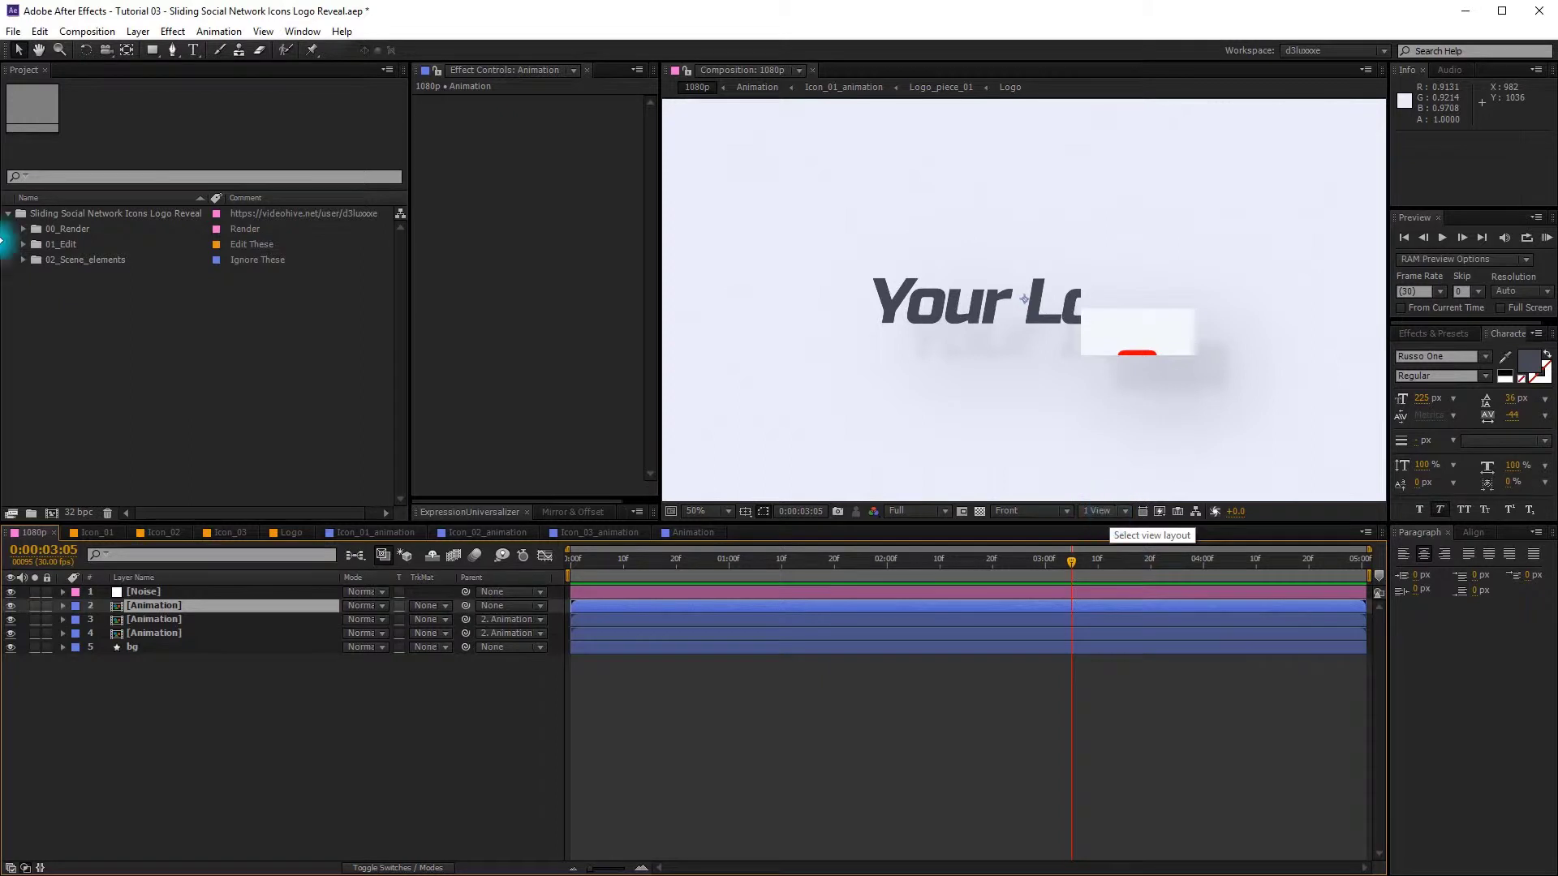
Step: Delete all existing folders and compositions from the project
left_click_drag(2, 316, 111, 216)
key("Delete")
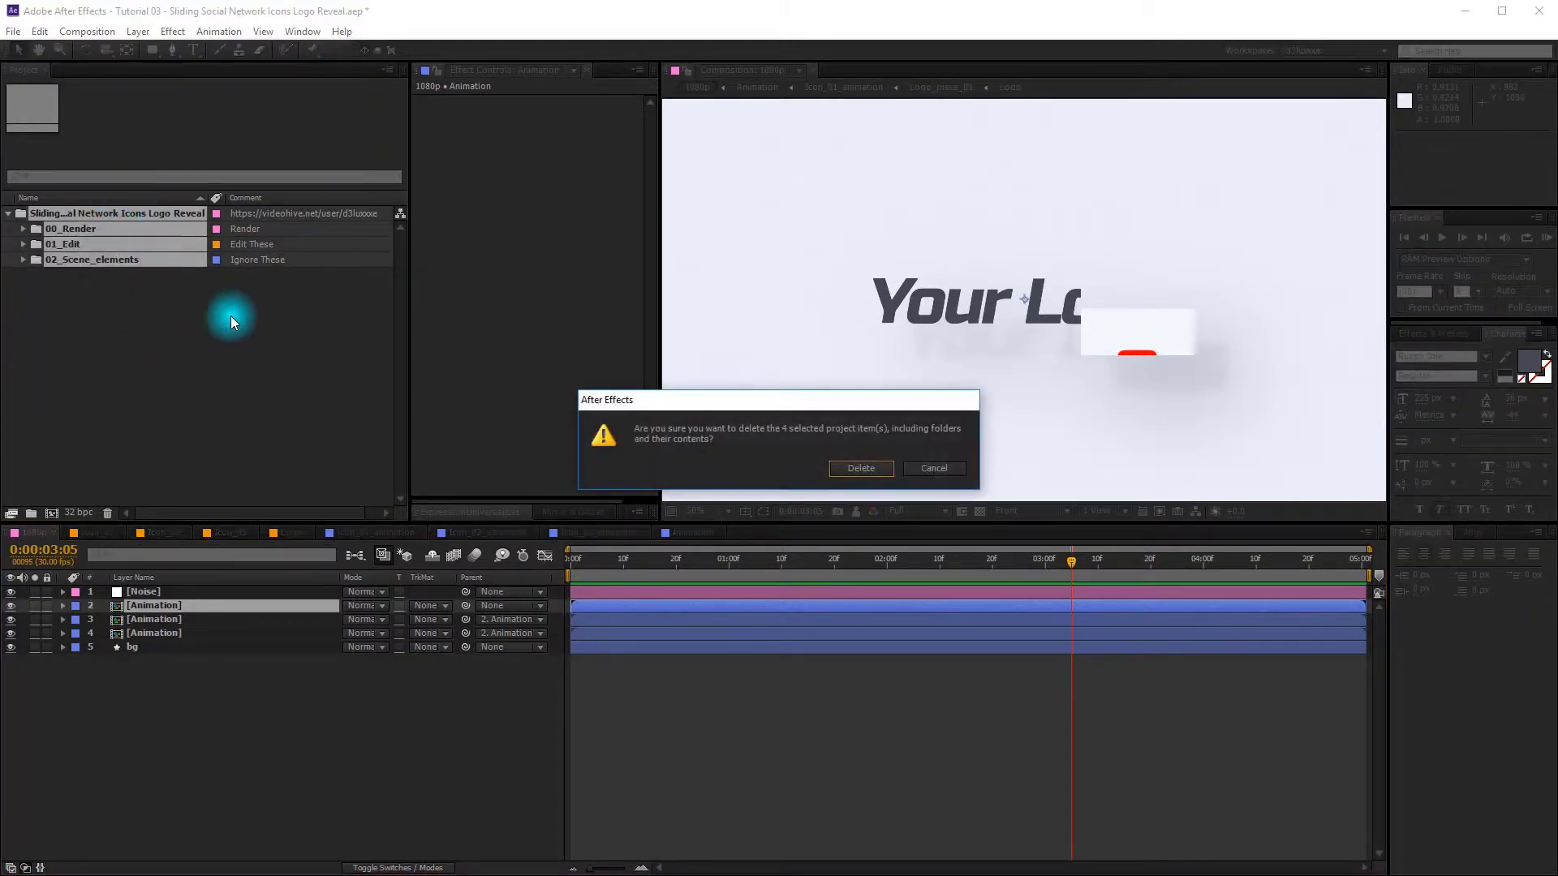
left_click(862, 469)
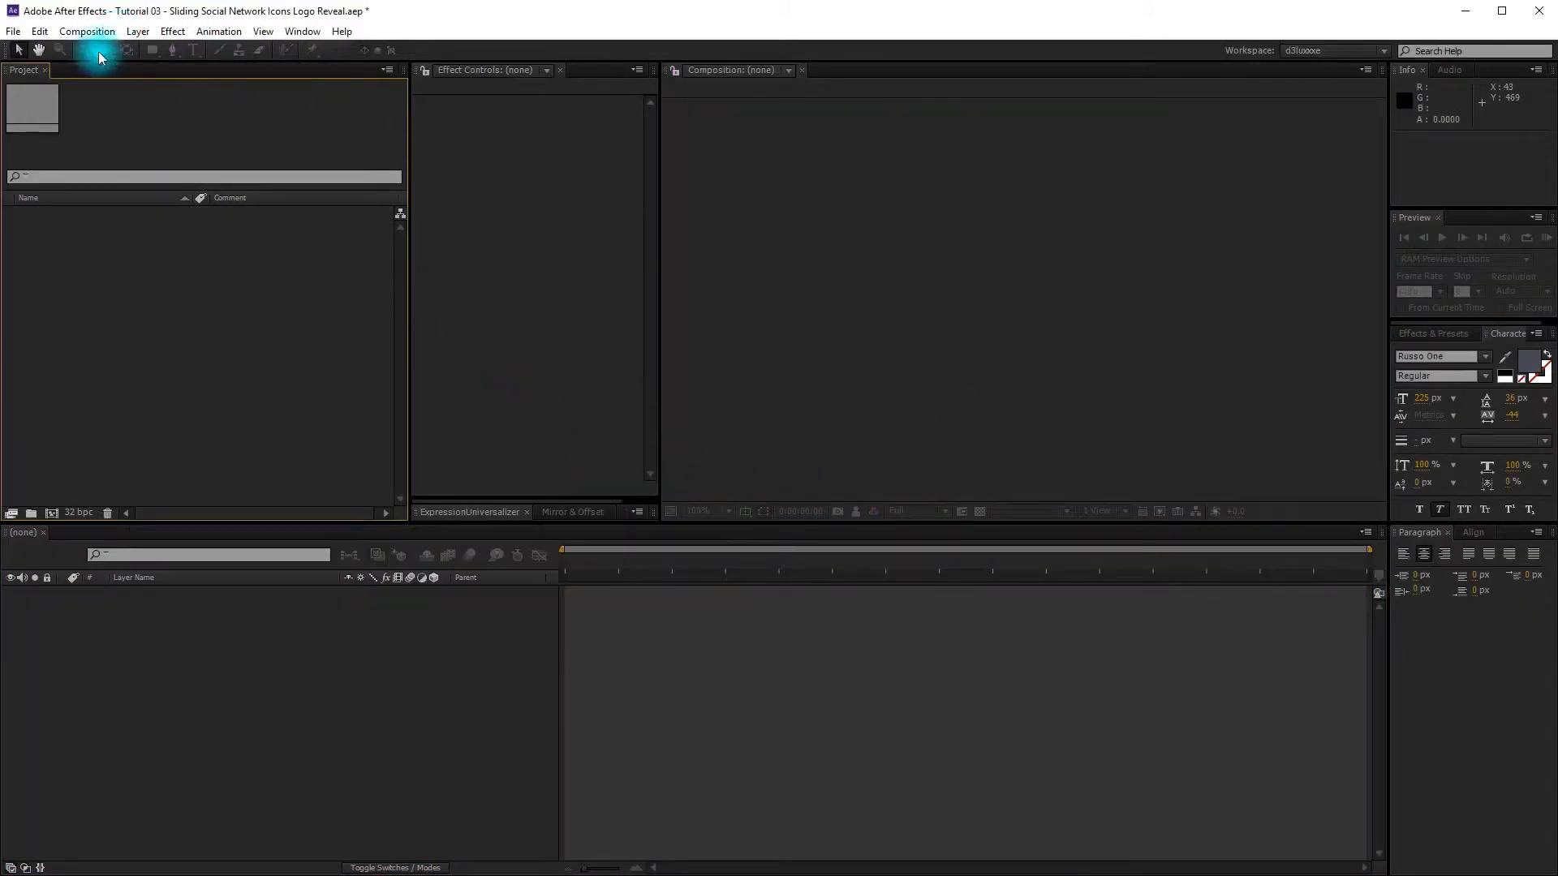
Step: Create a new composition named 1080p, 1920 px wide and 1080 px high
left_click(89, 32)
left_click(95, 51)
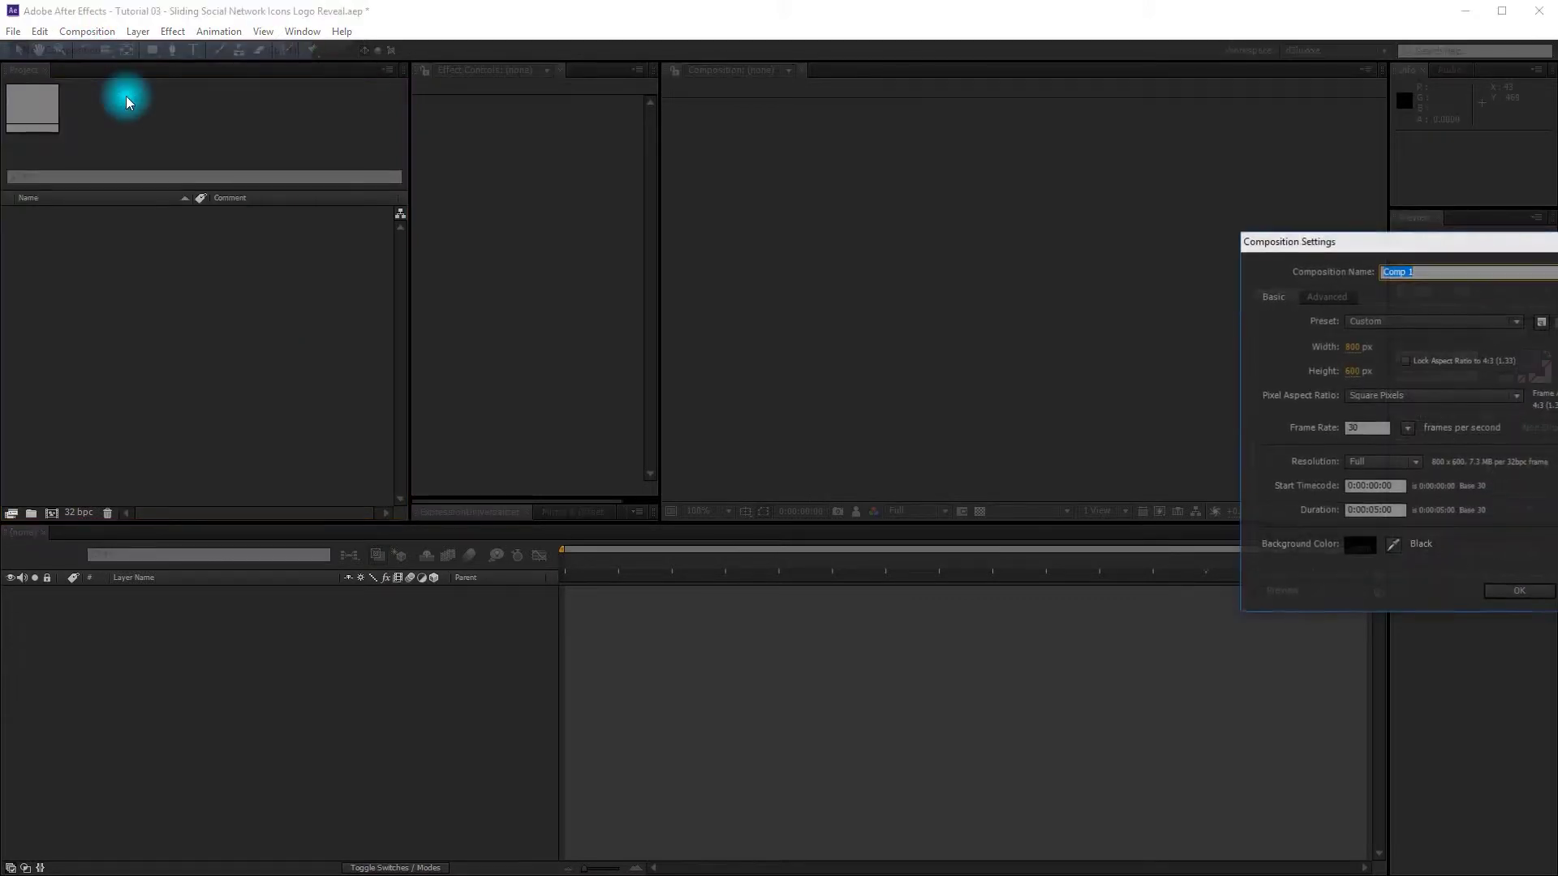
left_click_drag(1350, 240, 1067, 265)
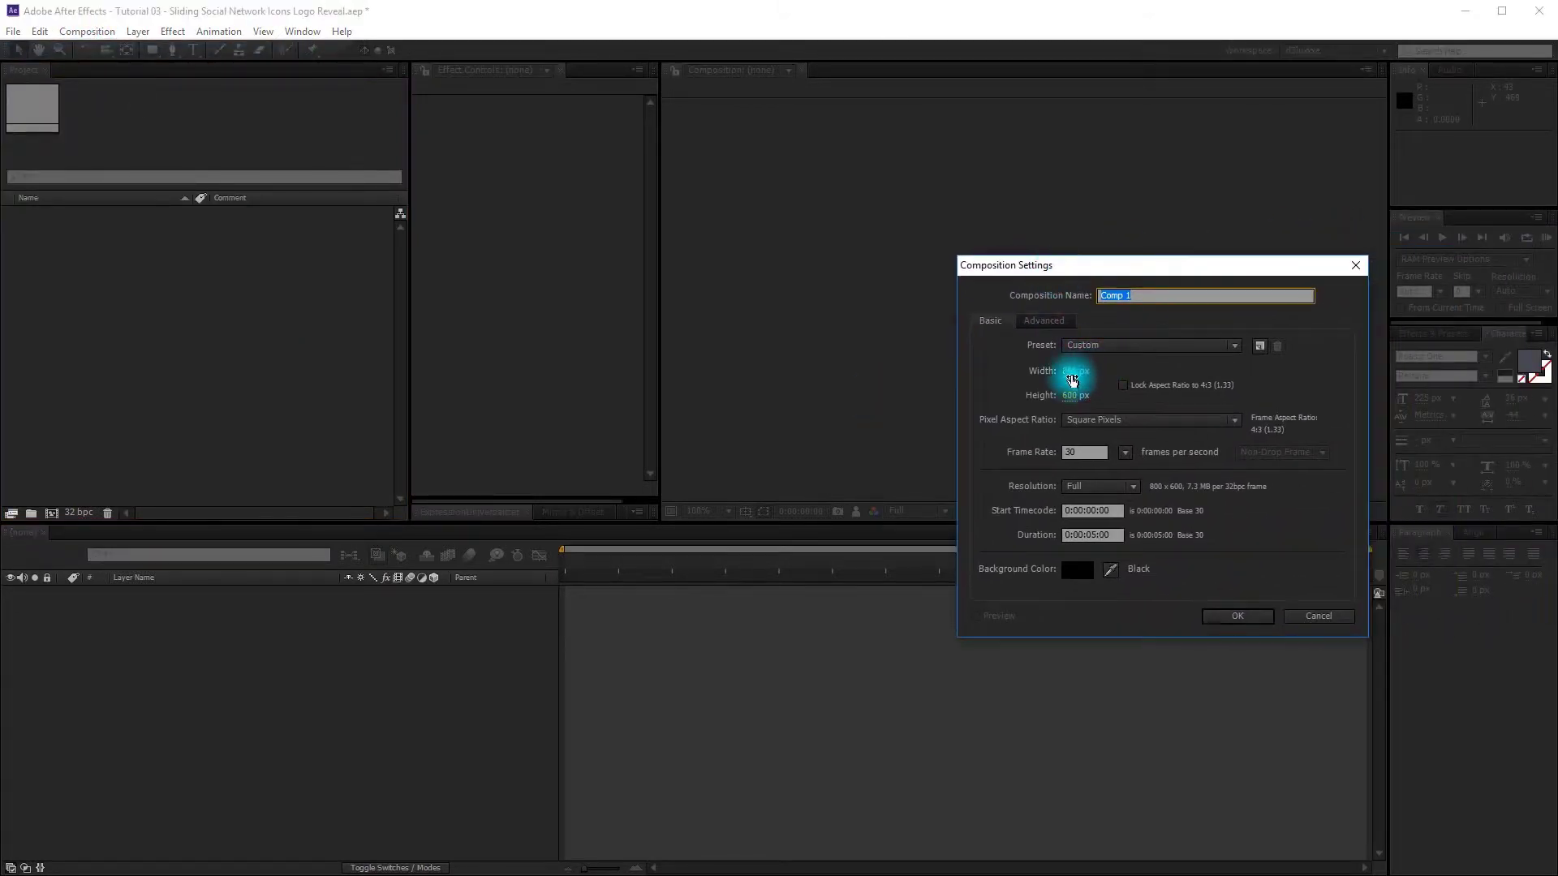
left_click_drag(1071, 372, 1069, 372)
left_click(1068, 372)
type("192")
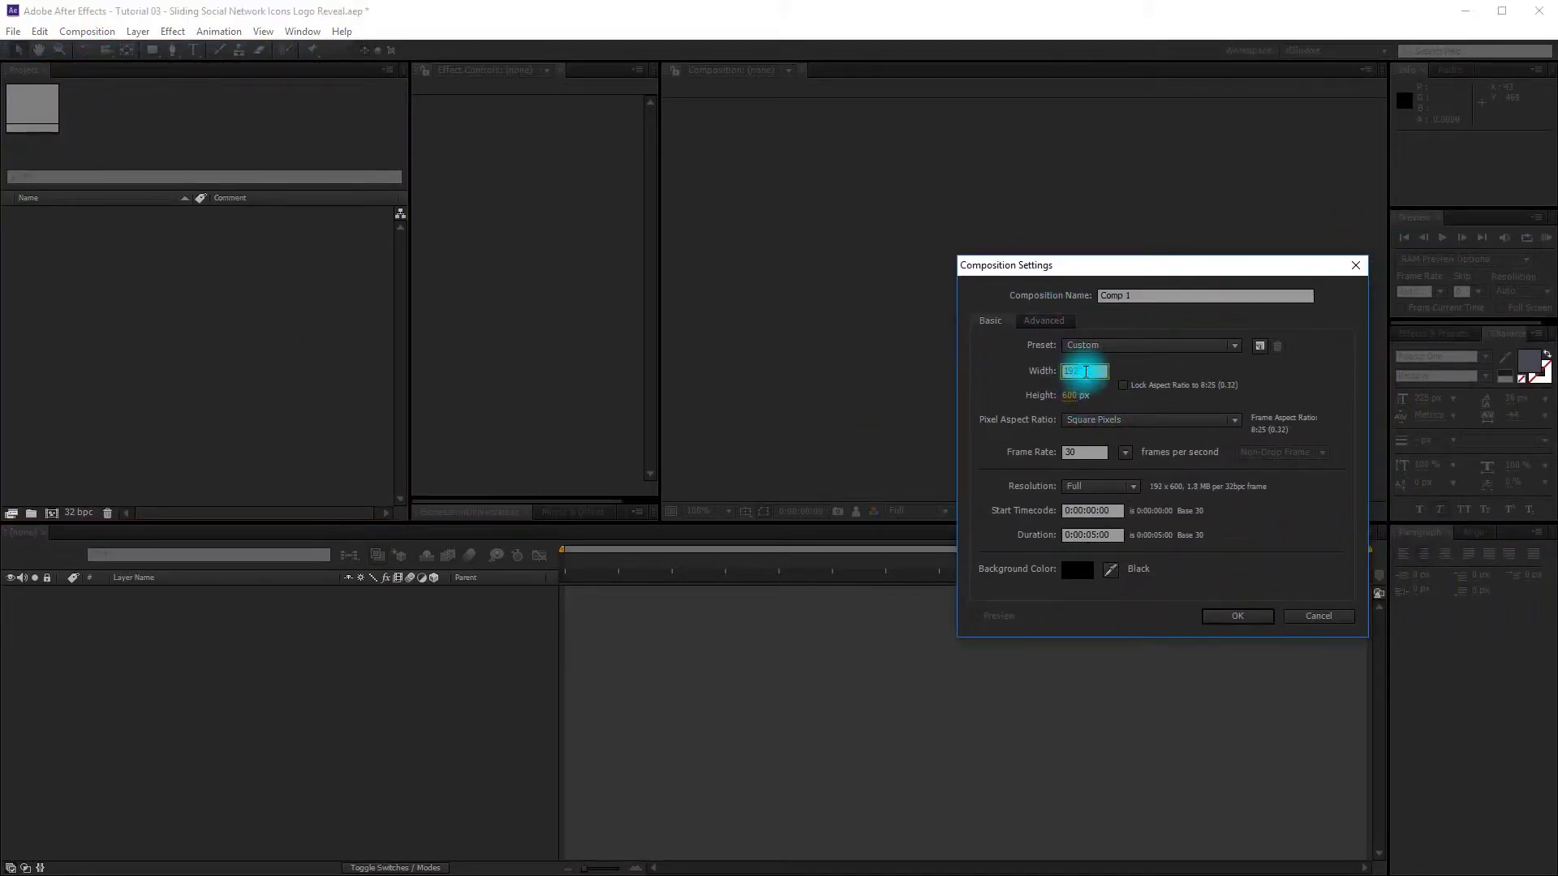
type("1080")
left_click(1088, 454)
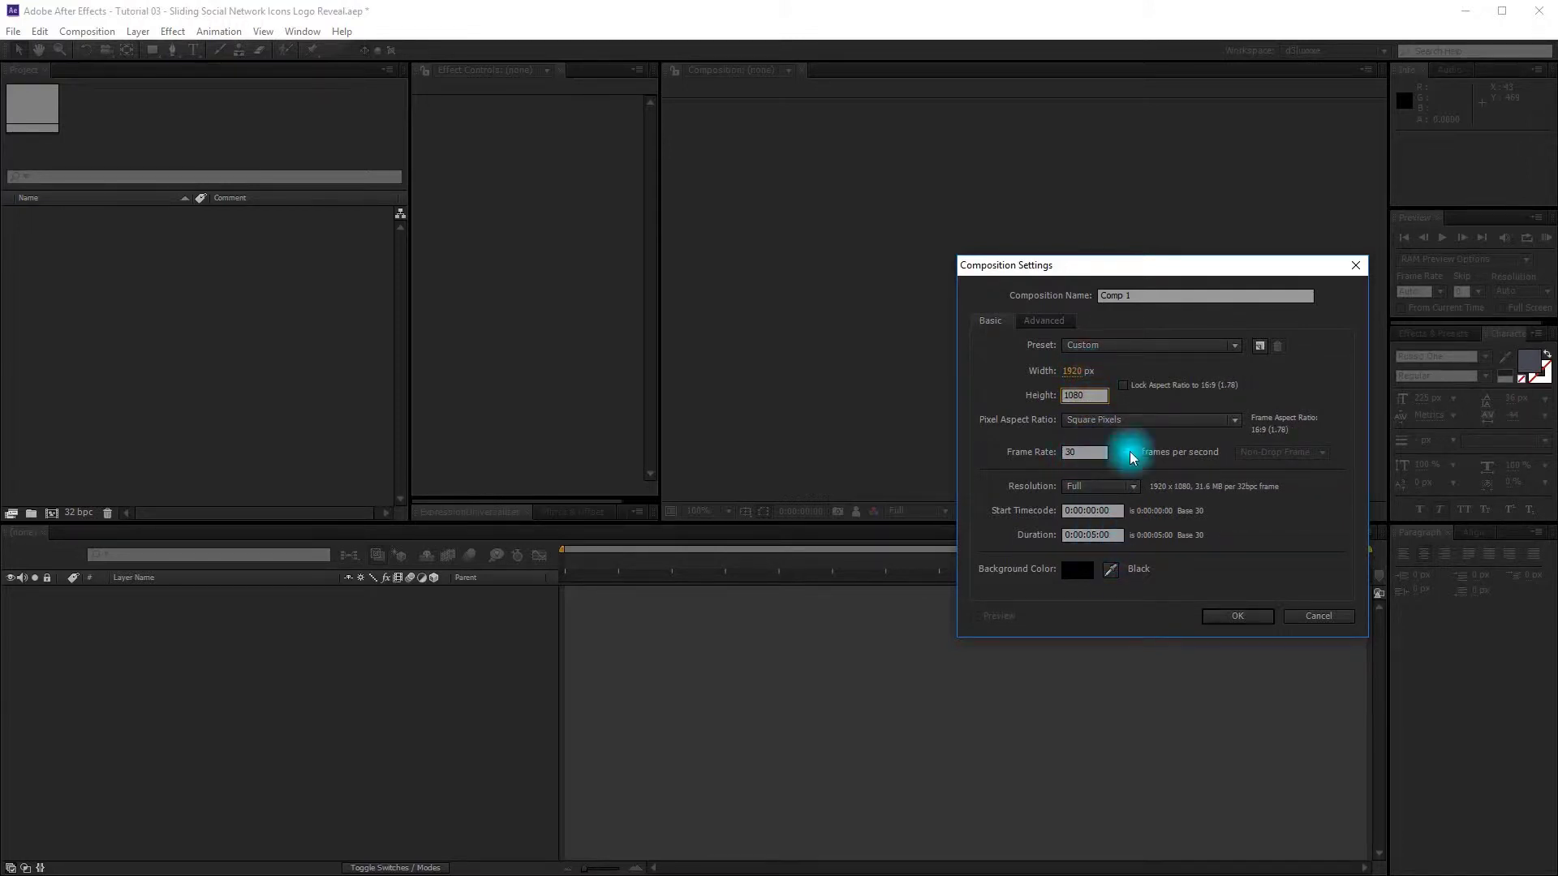
left_click(1152, 295)
type("1")
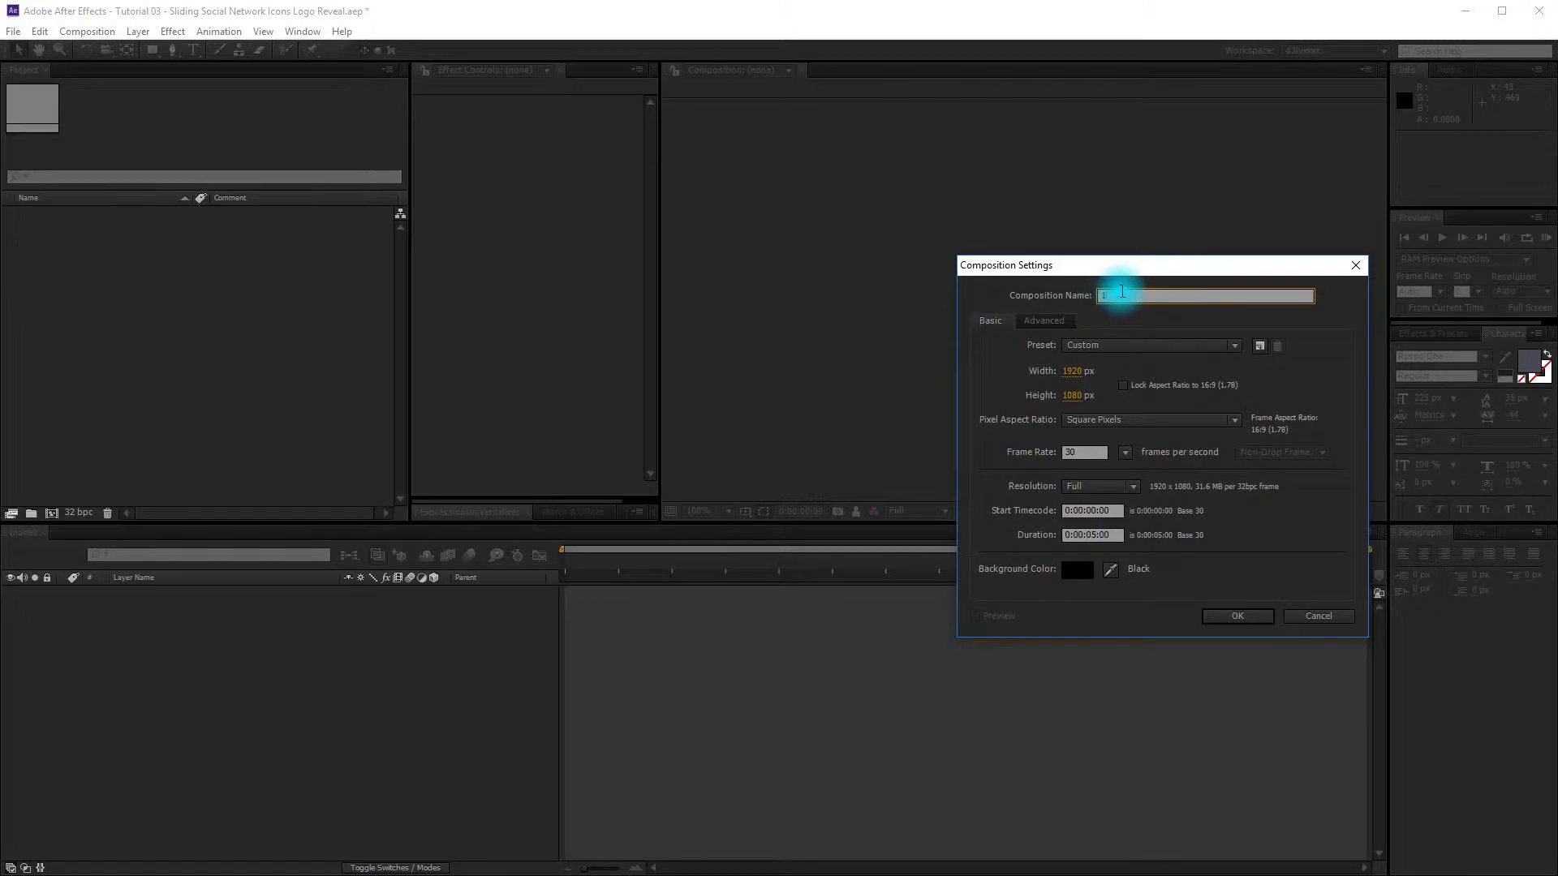
type("080p")
left_click(1235, 617)
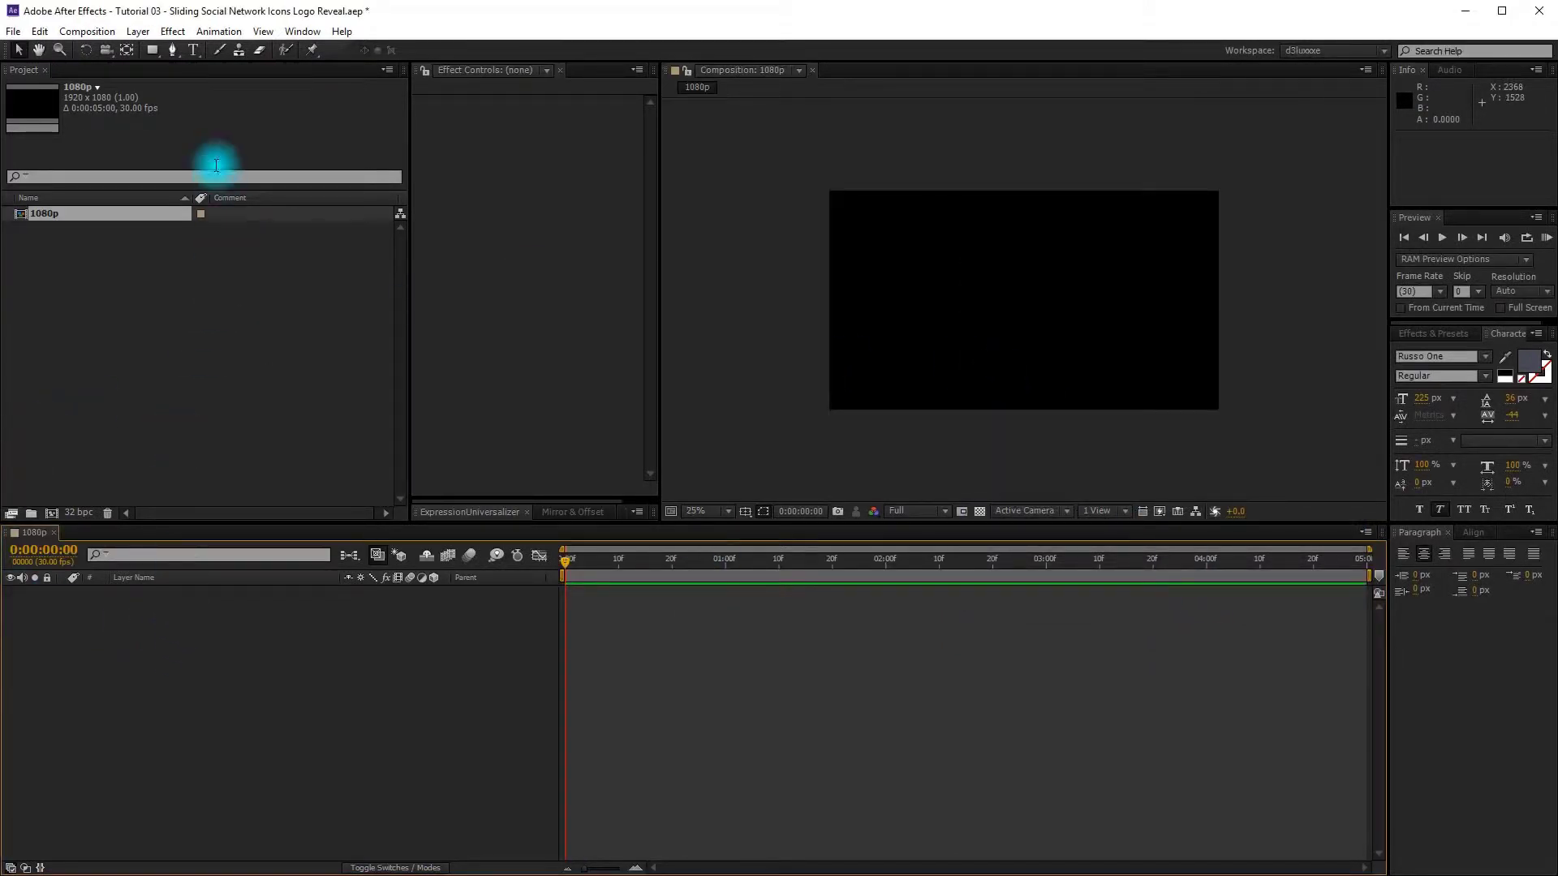
Step: Set the Rectangle tool's fill color to EBEDFA
left_click_drag(152, 50, 205, 51)
left_click(435, 50)
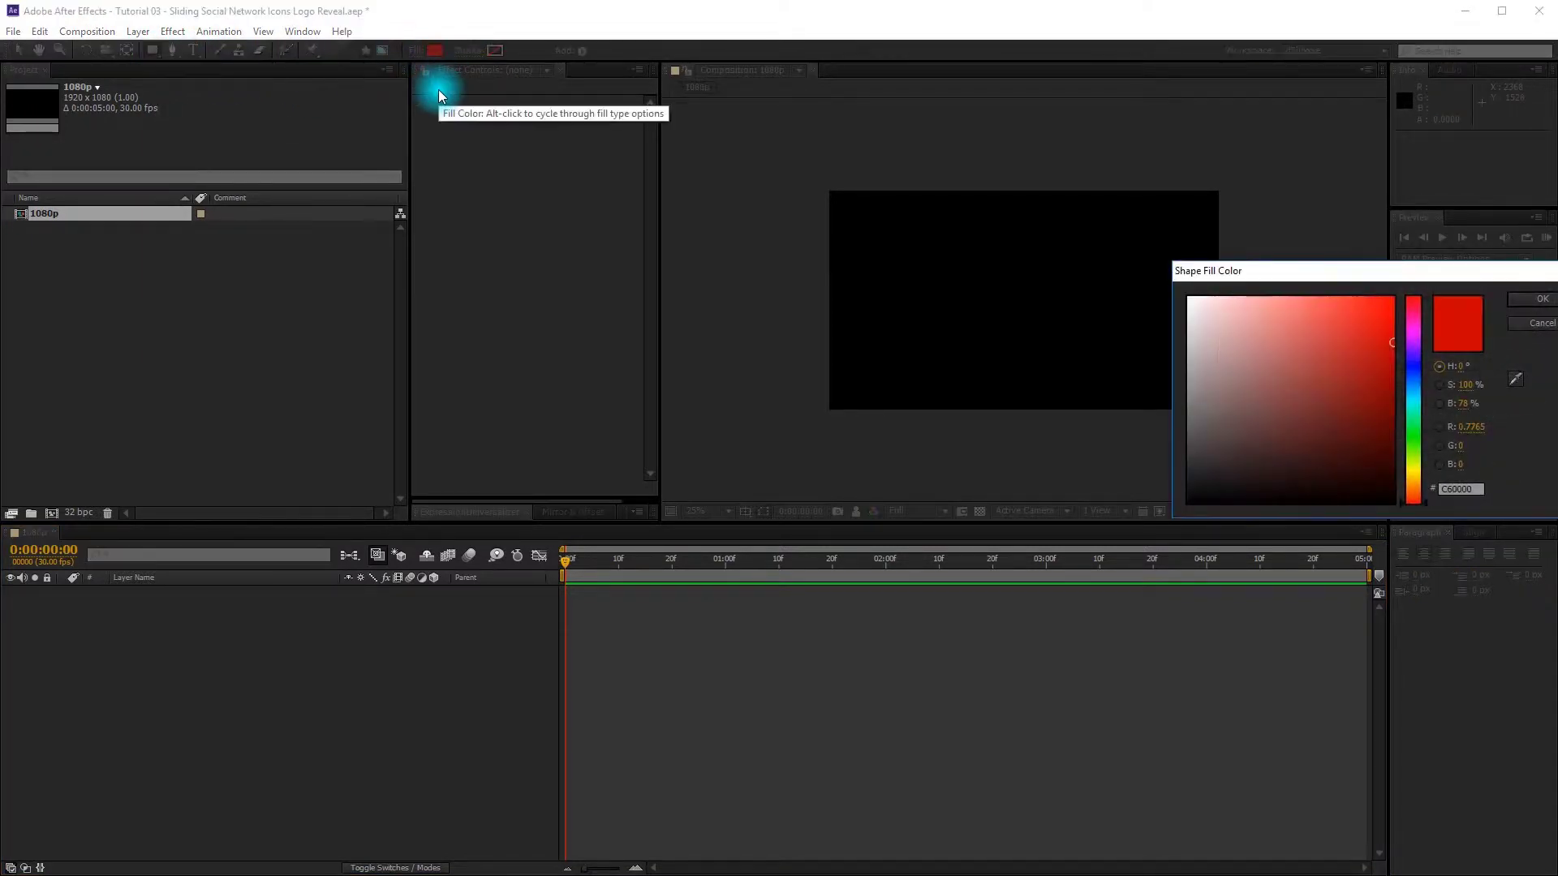
left_click_drag(1340, 284, 1182, 296)
left_click(1314, 497)
type("EBEDFA")
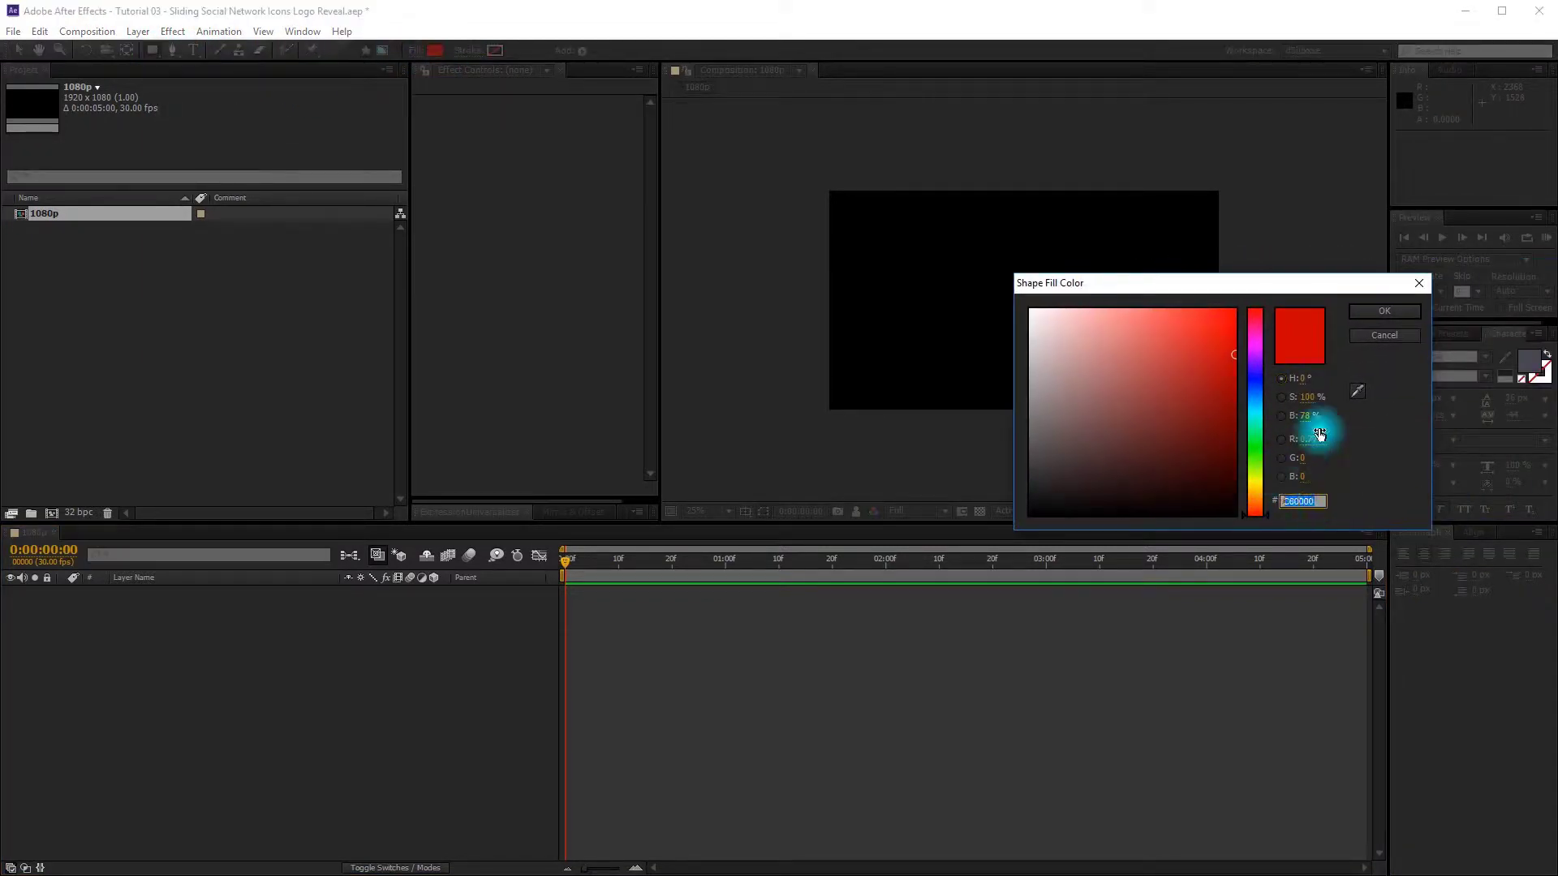
left_click(1384, 311)
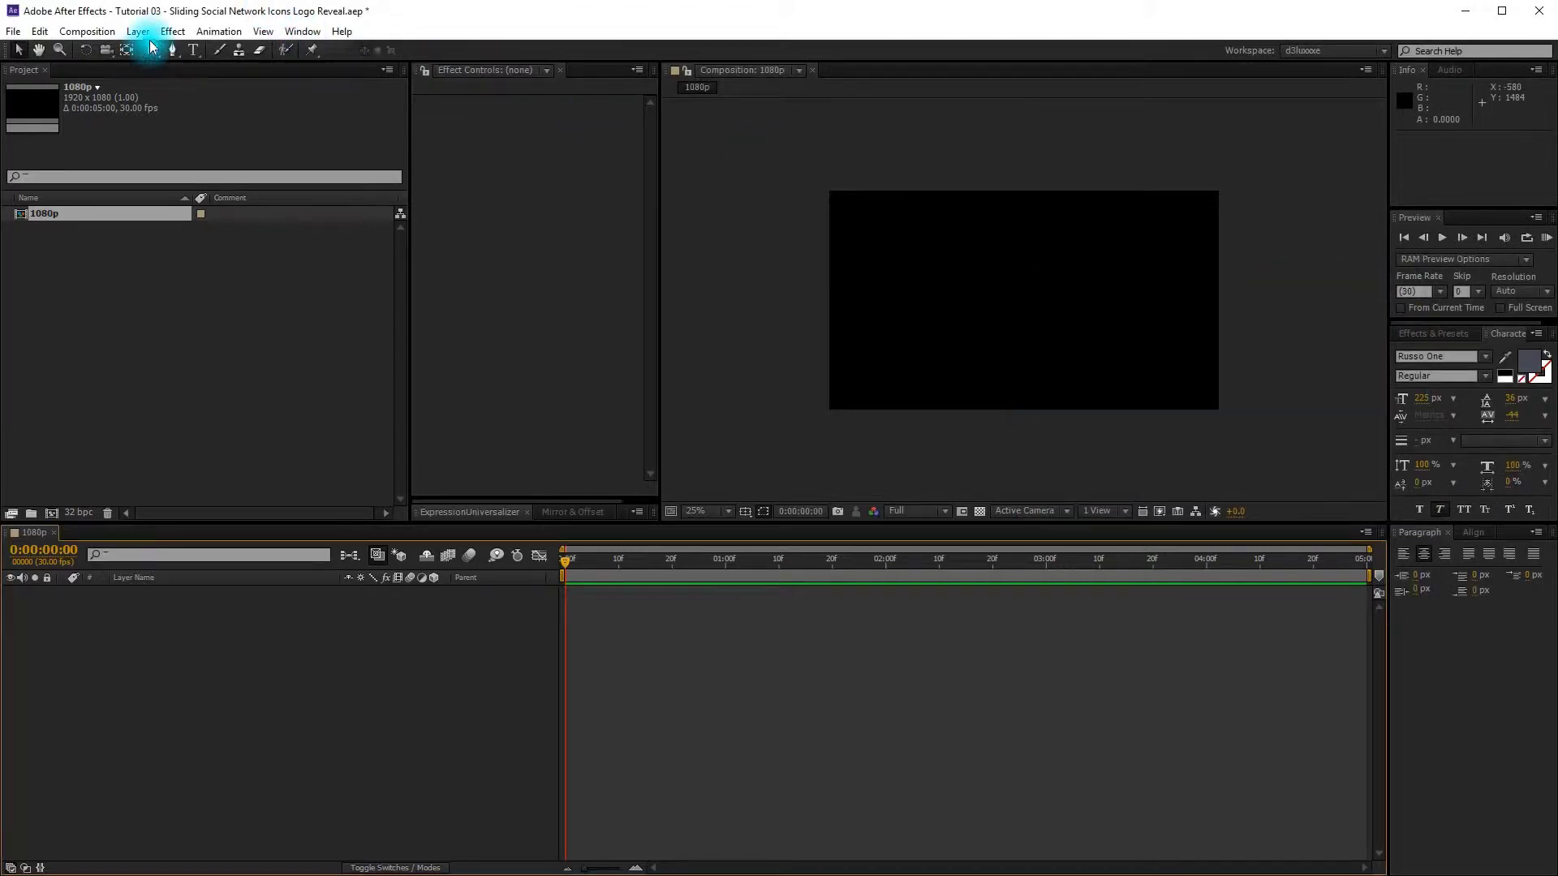
Step: Add a rectangle shape layer filling the whole 1080p composition and rename the layer bg
double_click(154, 50)
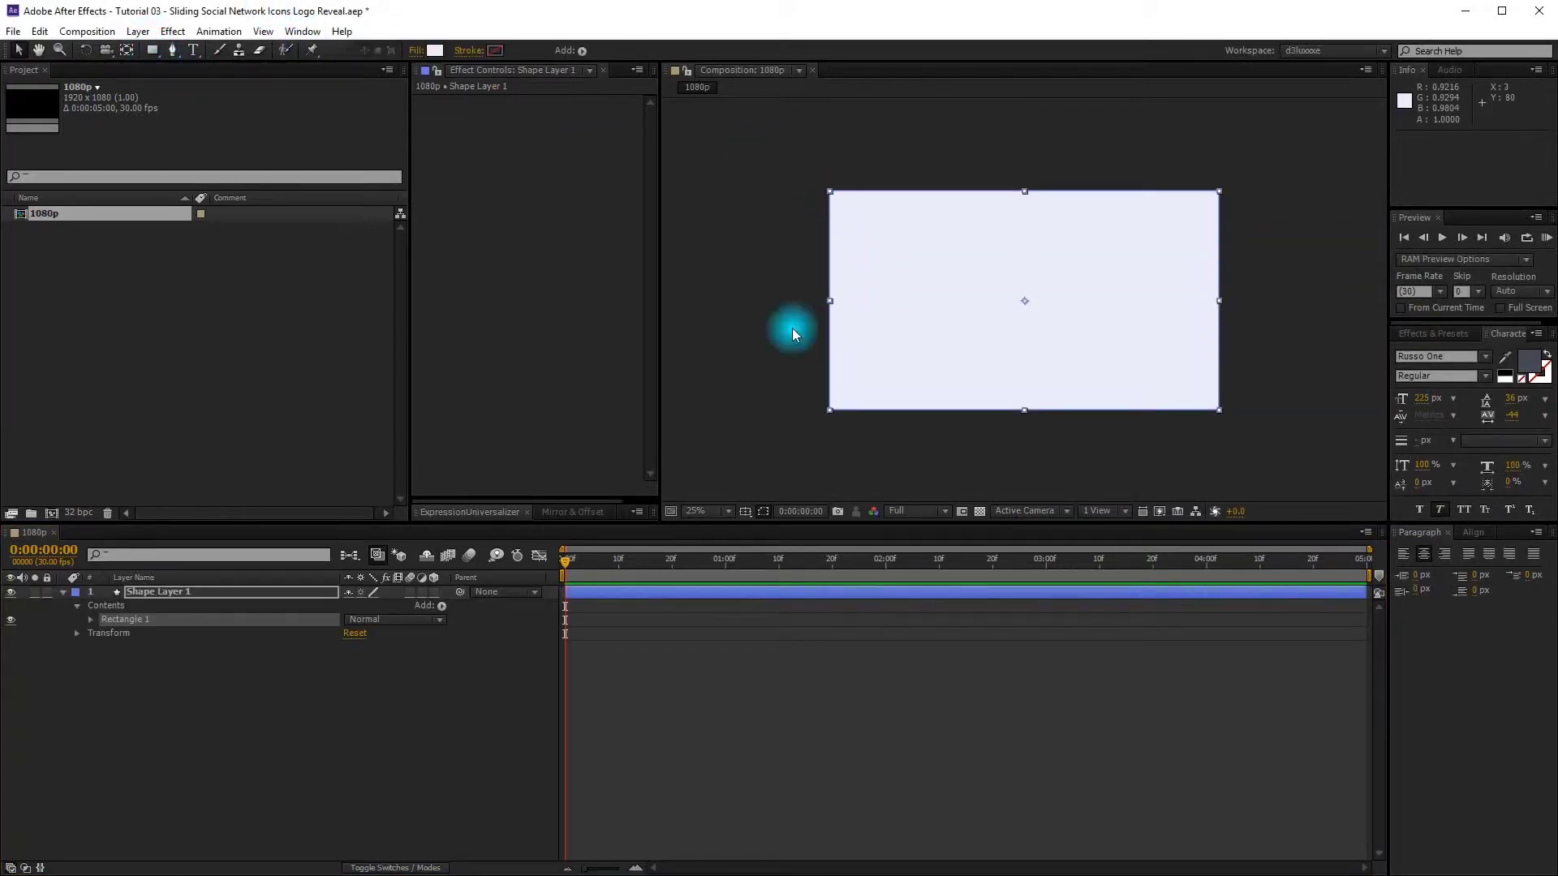
left_click(271, 664)
left_click(199, 600)
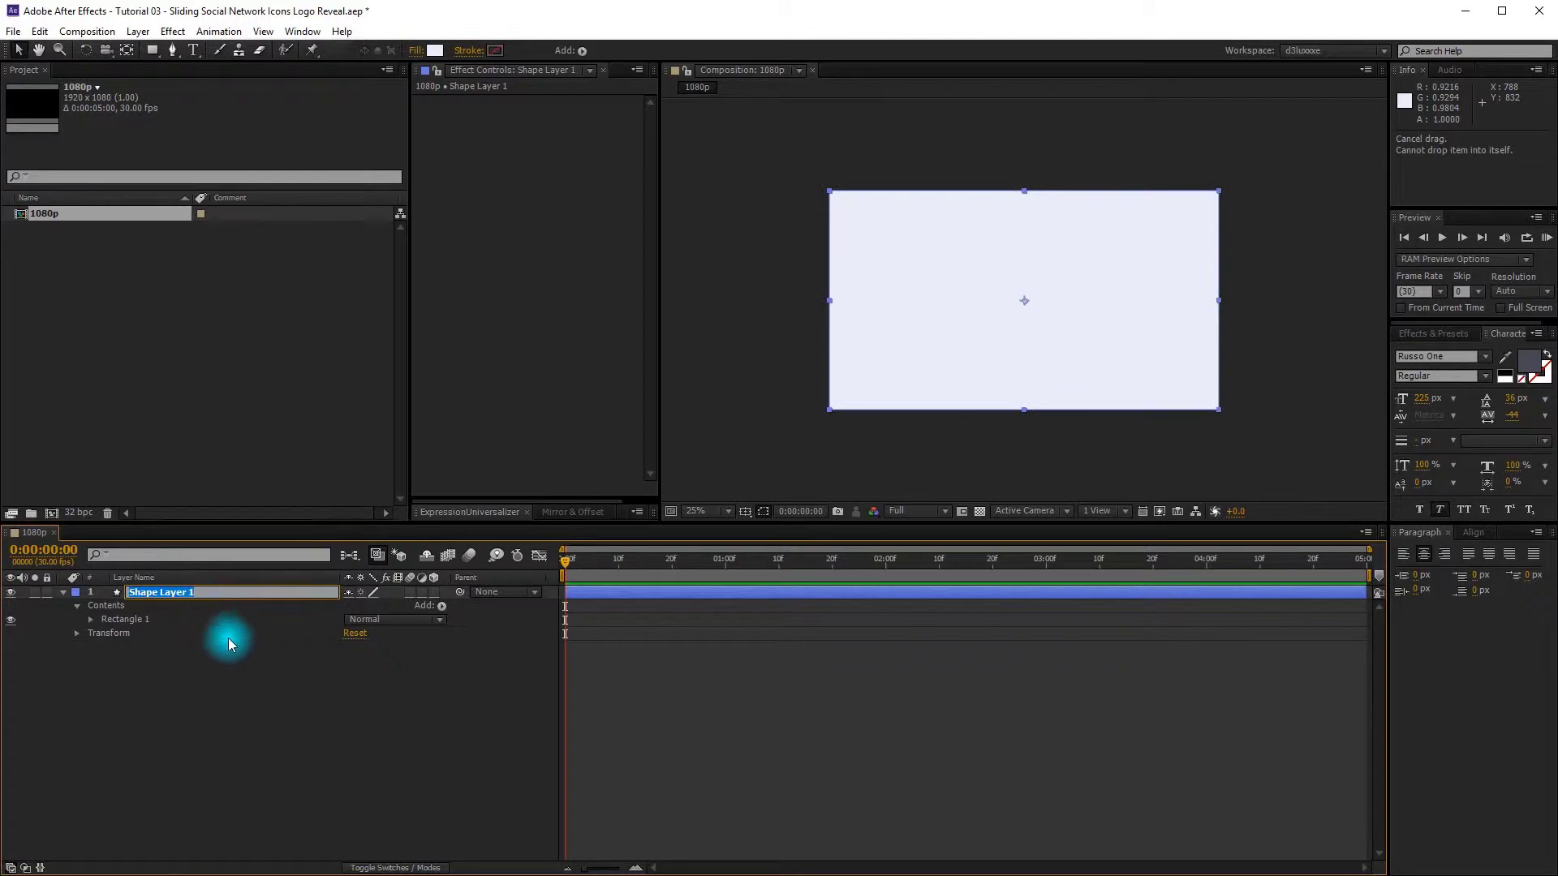
type("bg")
key("Return")
left_click(63, 591)
left_click(91, 660)
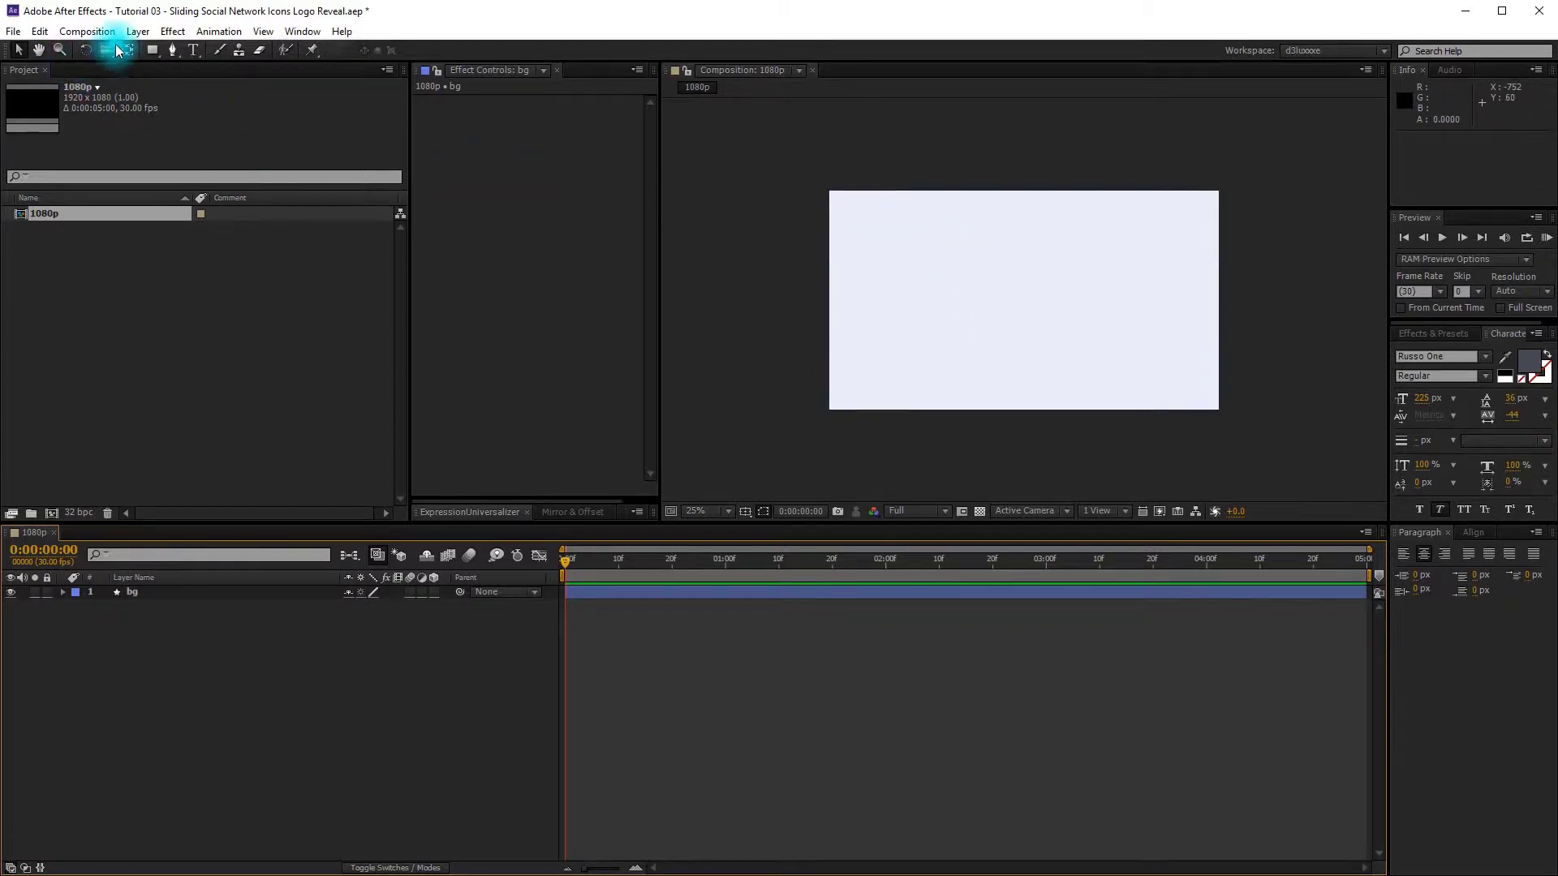
Step: Create a new composition named Icon_01, 400 px wide and 400 px high
left_click(87, 31)
left_click(104, 50)
left_click_drag(1078, 378, 1075, 379)
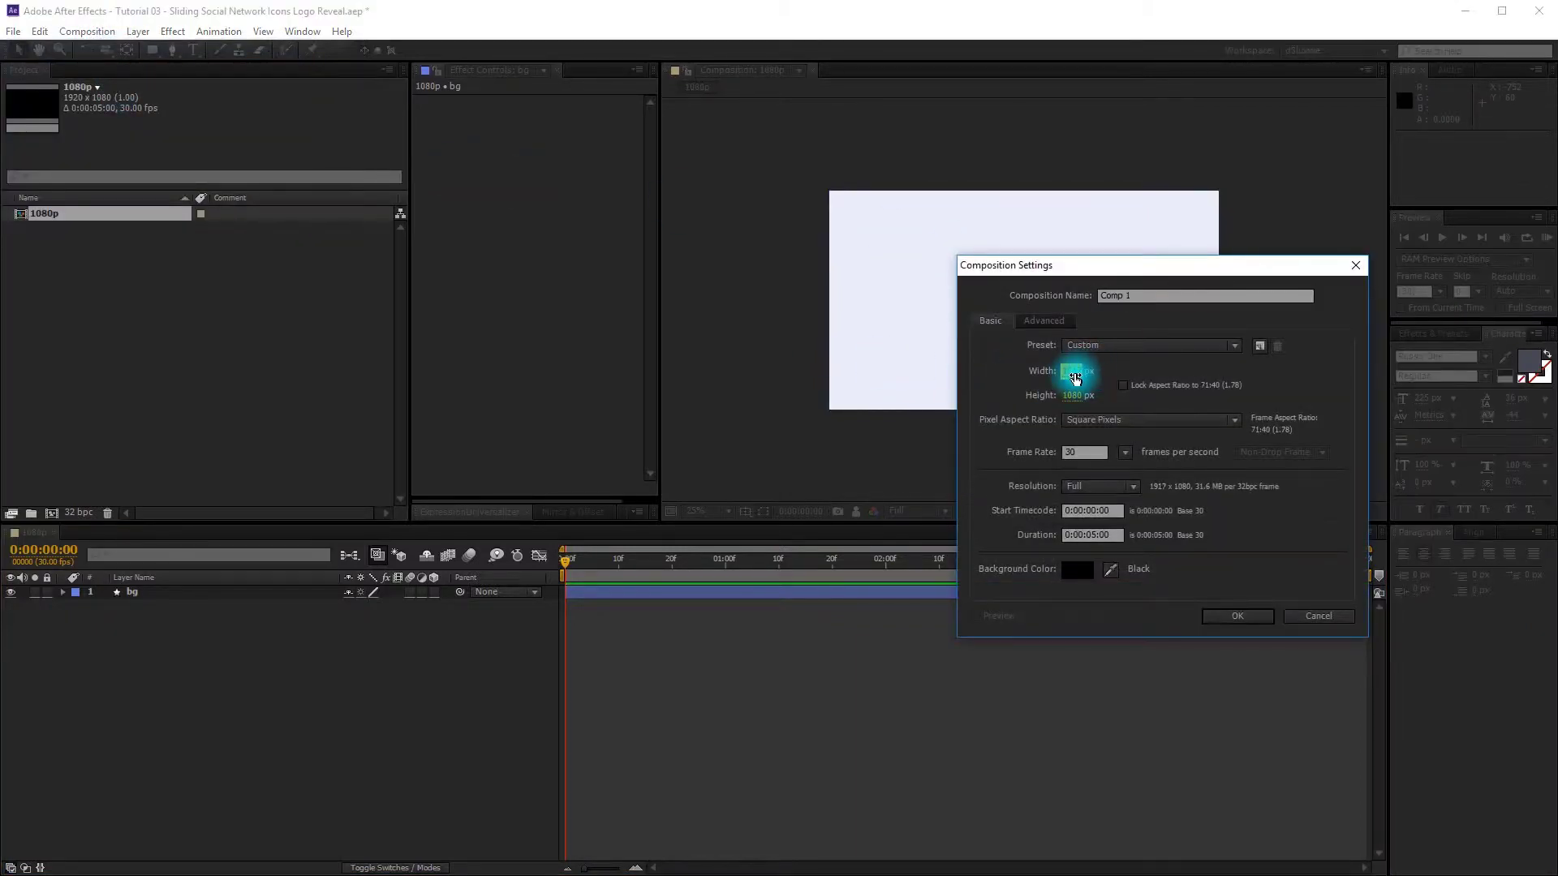
type("400")
left_click(1083, 395)
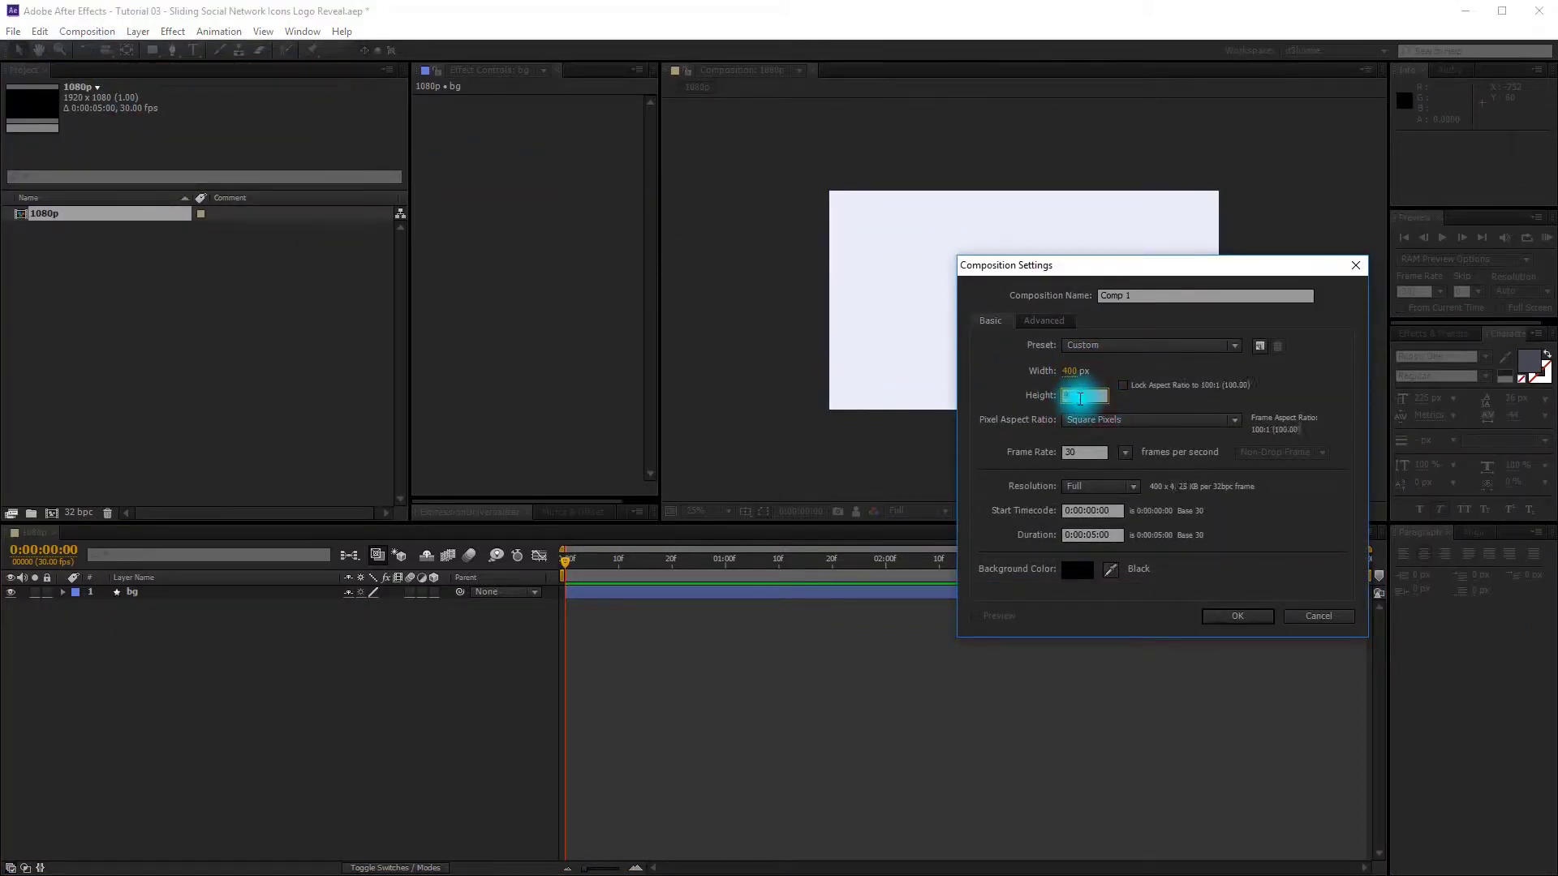
type("400")
left_click_drag(1146, 297, 1025, 303)
type("Icon_")
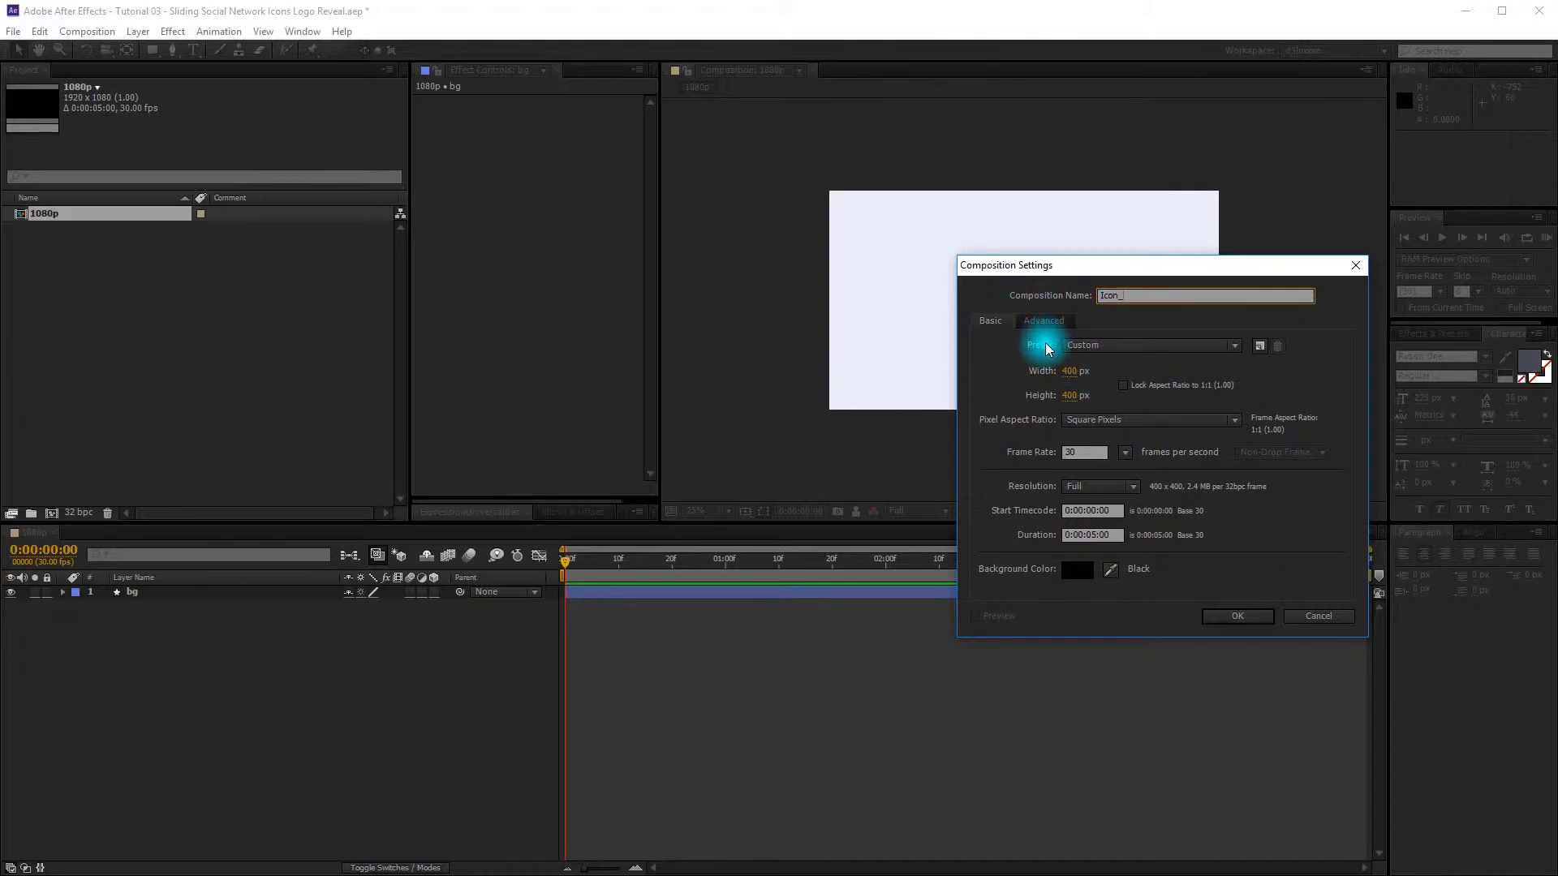
type("01")
left_click(1237, 616)
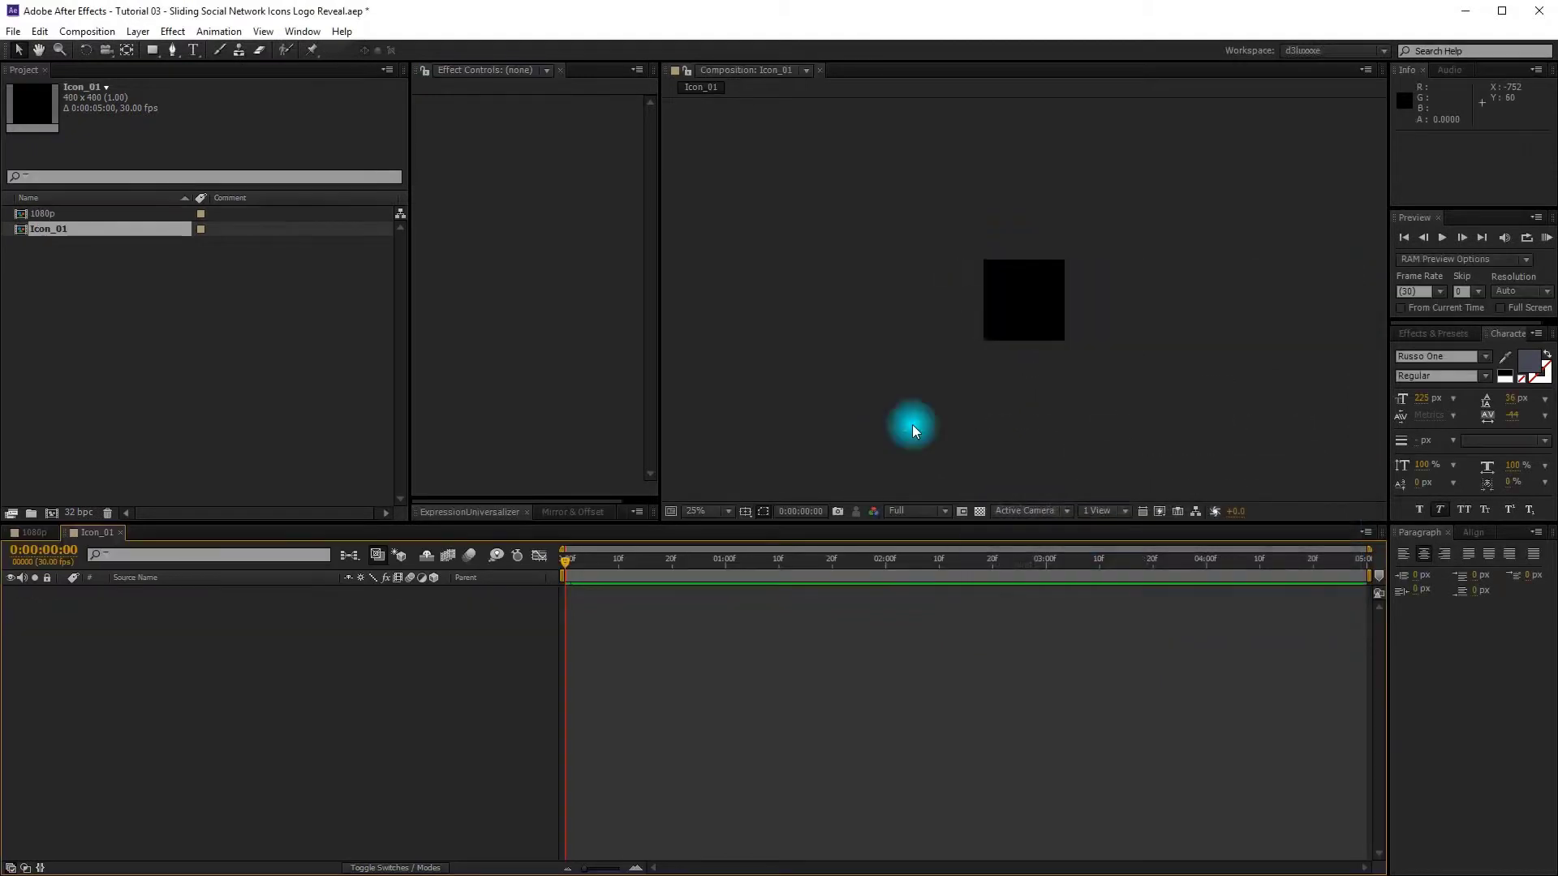
Step: Group the imported Facebook, Twitter and YouTube icon images in a folder named png, and create an empty folder named Sliding Icons Logo Reveal
left_click(257, 331)
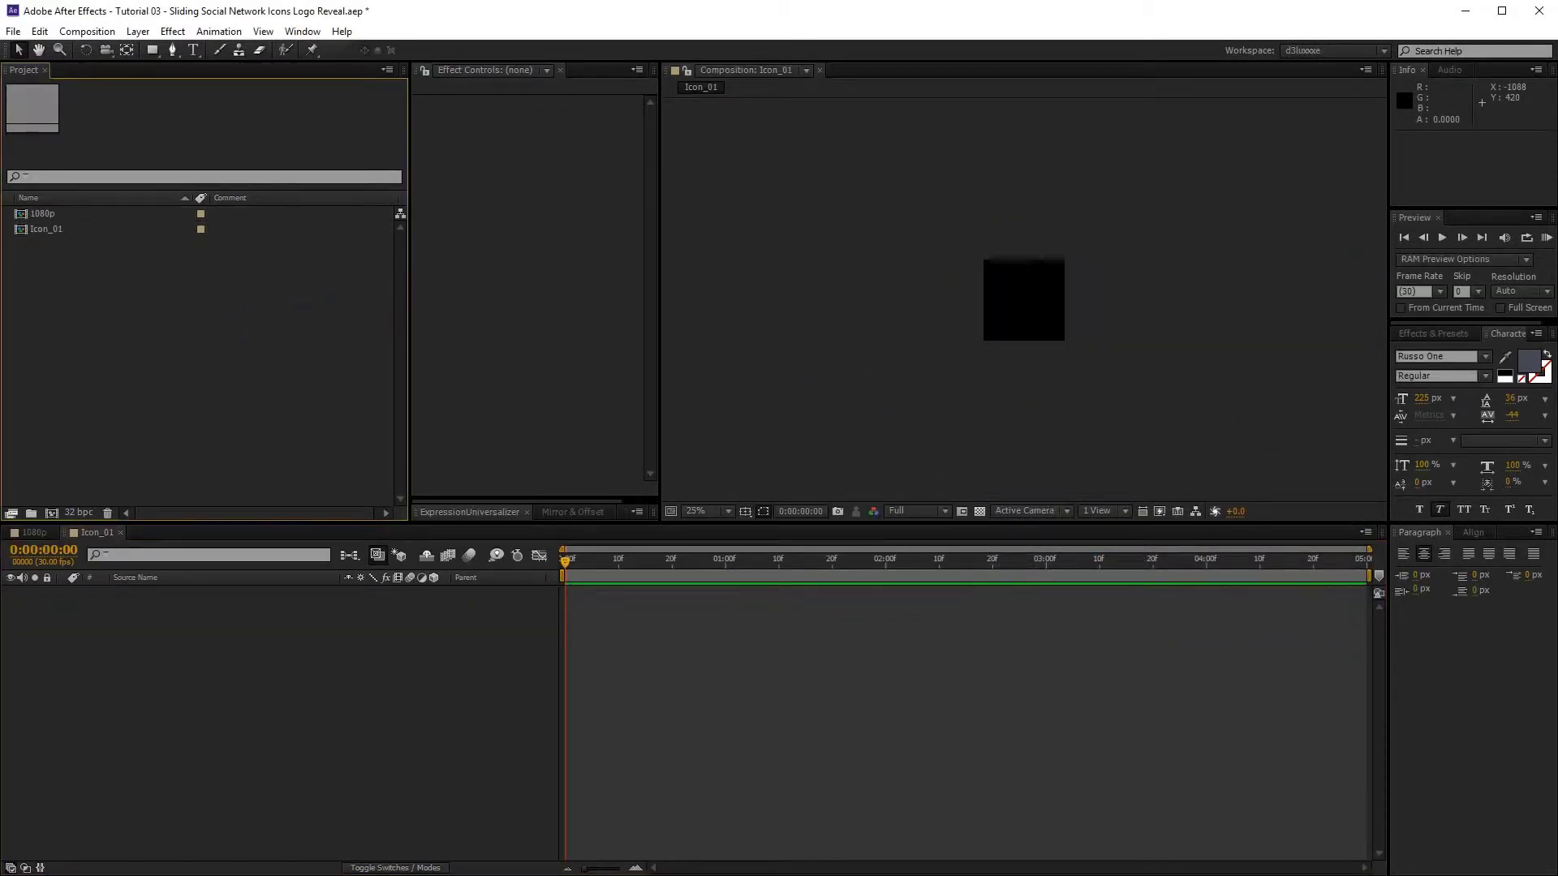
left_click_drag(860, 190, 31, 513)
type("png")
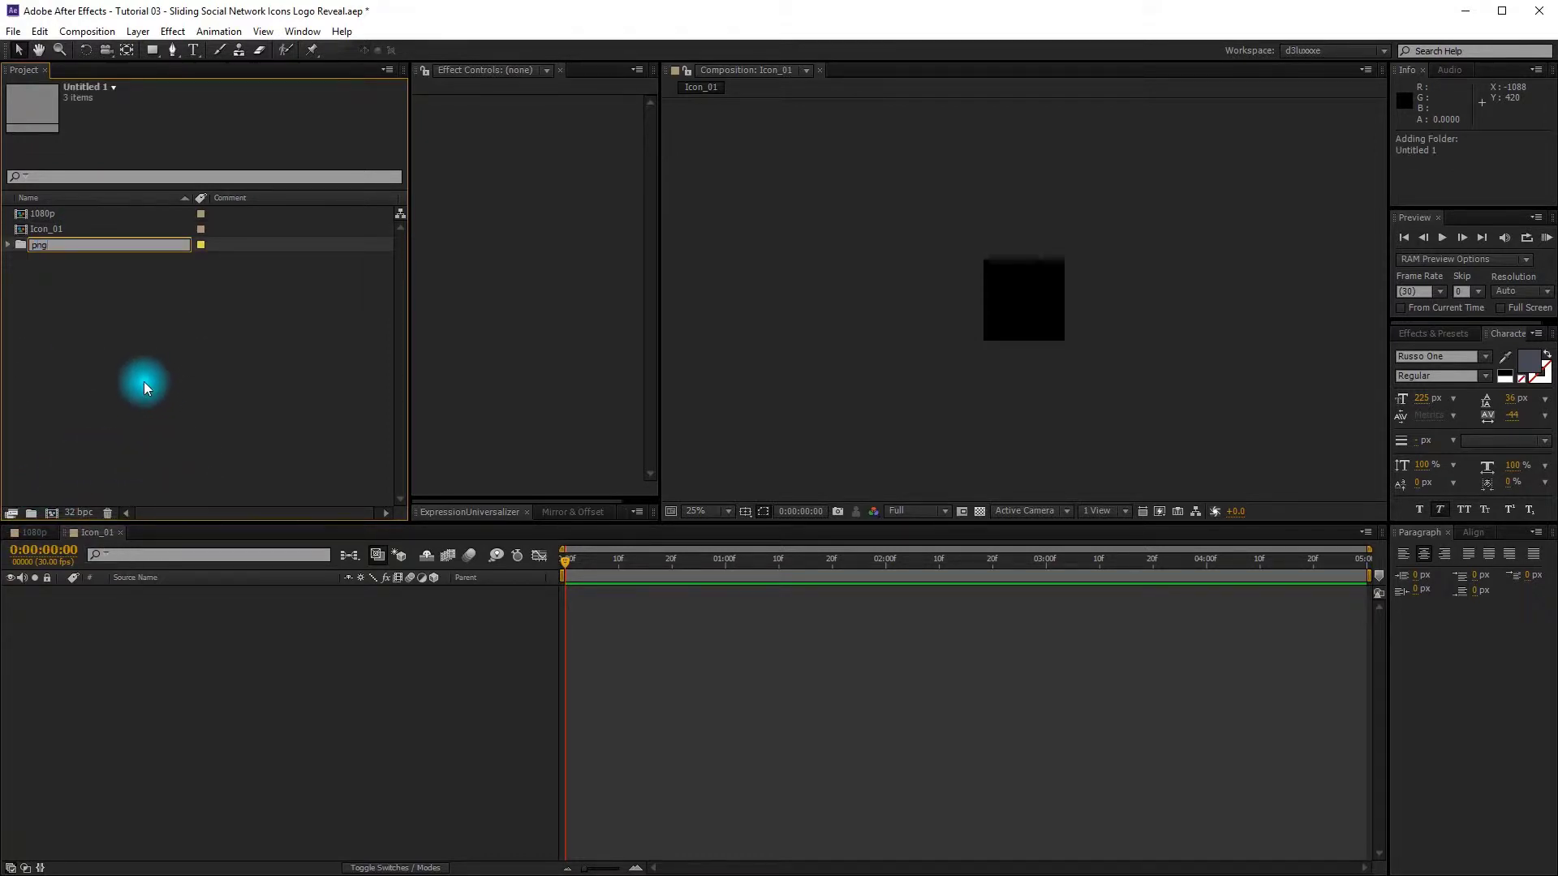
key("Return")
left_click(31, 512)
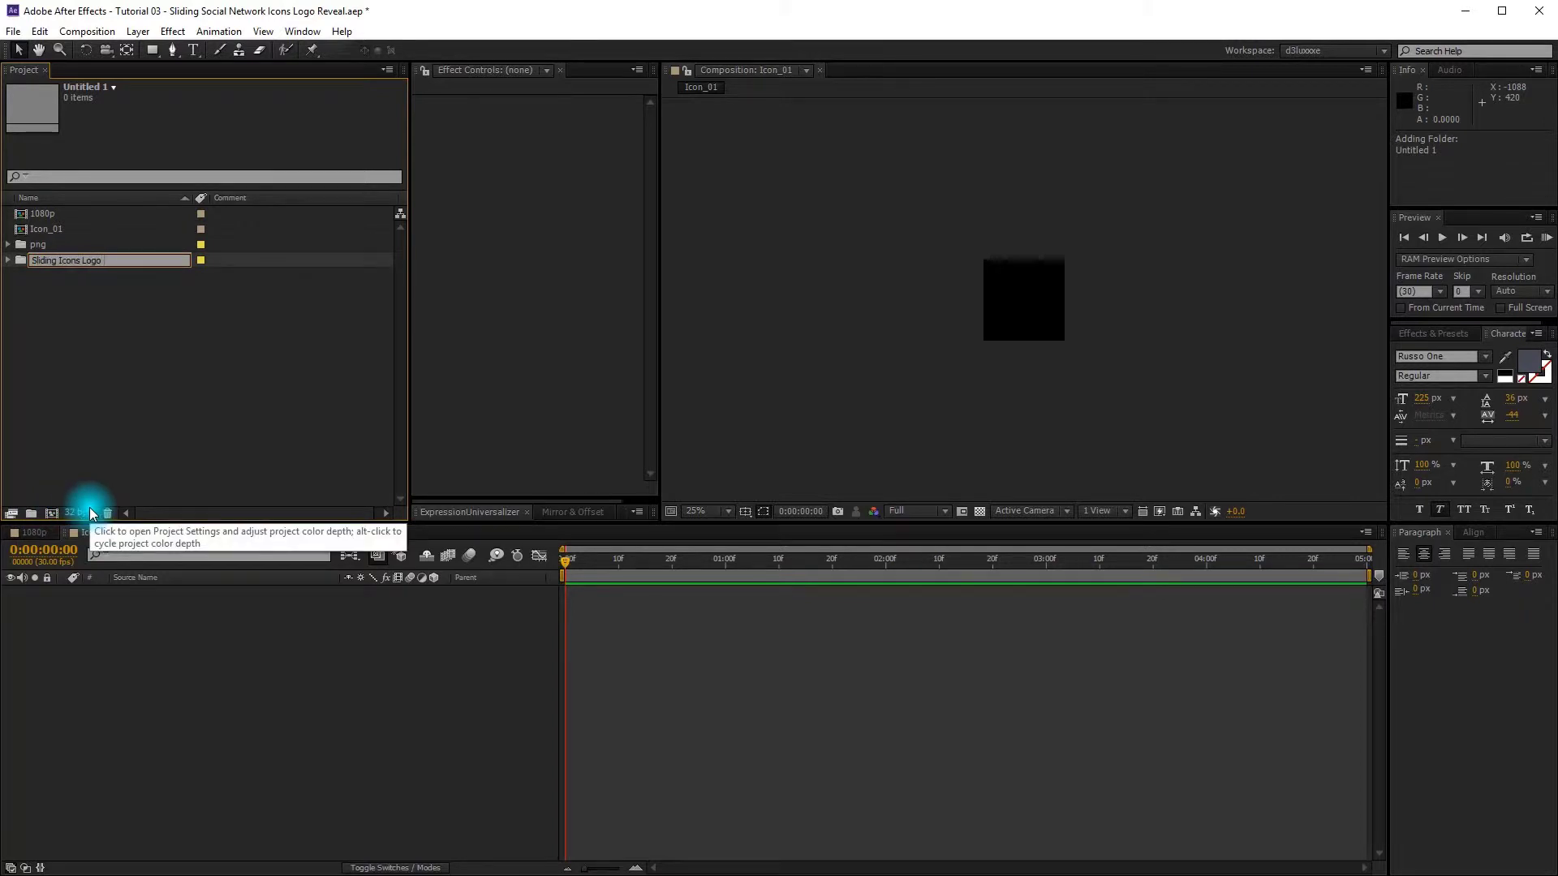
left_click(163, 313)
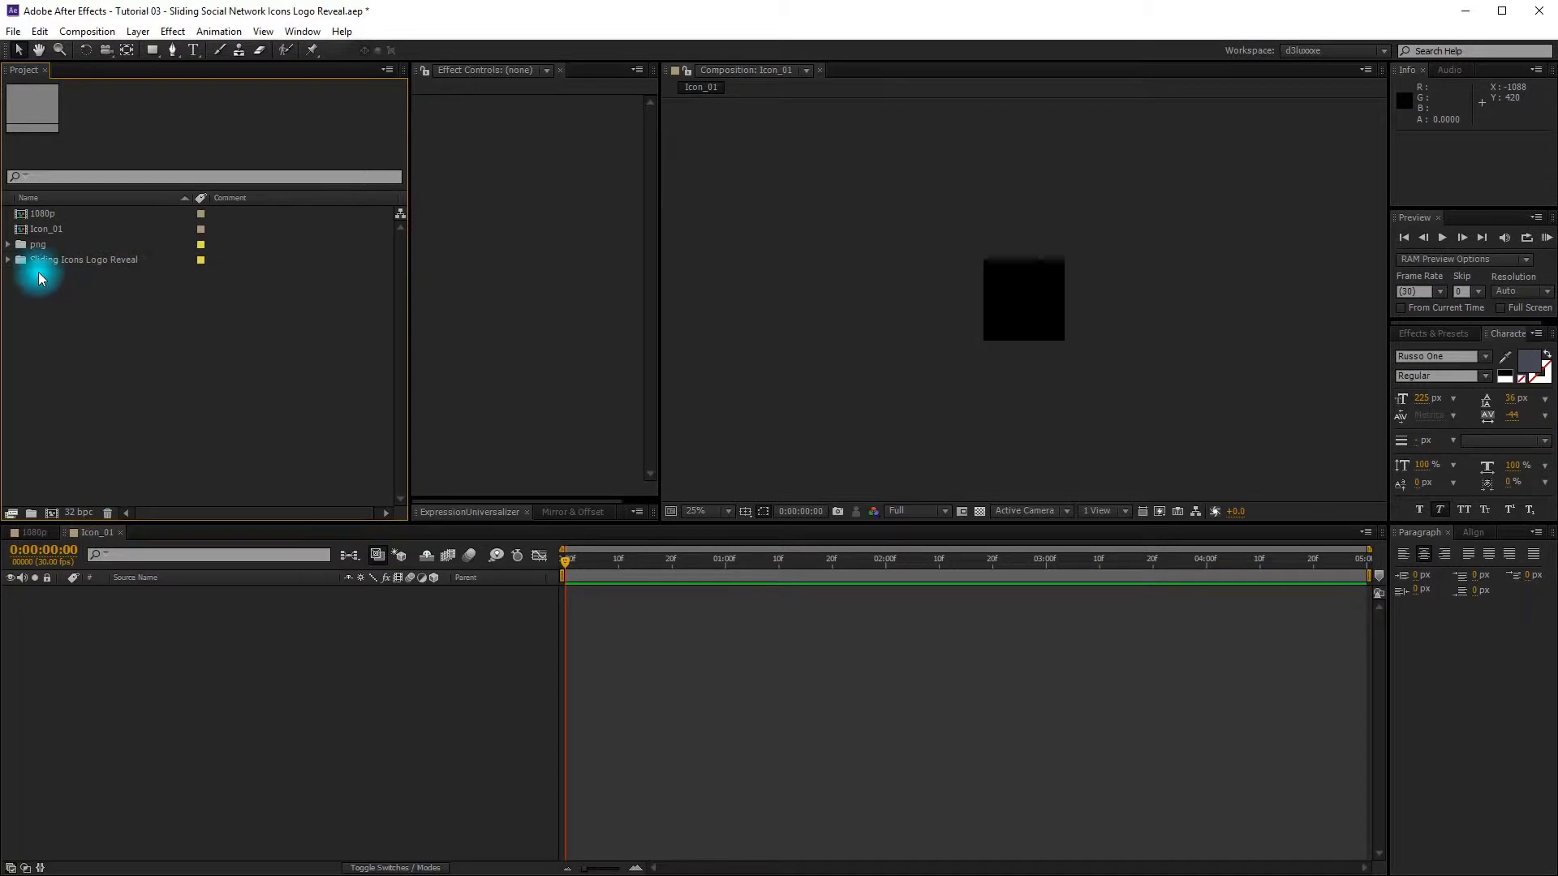
Step: Group Icon_01 and the png folder in a new folder named Icons, and move it into the Sliding Icons Logo Reveal folder
left_click(45, 230)
left_click(41, 244, "shift")
left_click_drag(41, 243, 31, 513)
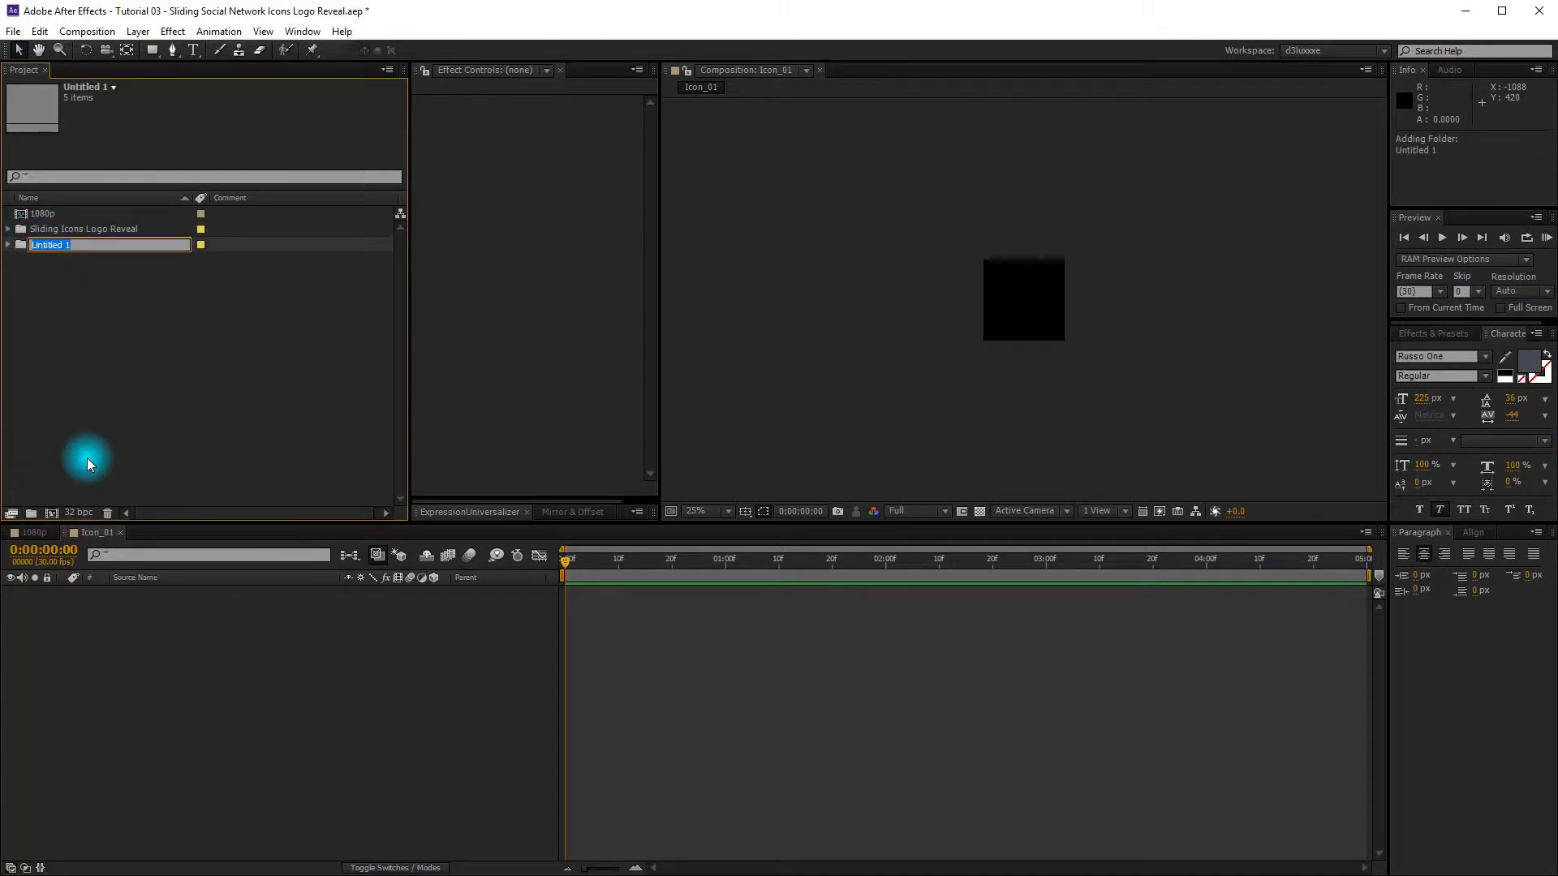
type("Icons")
key("Return")
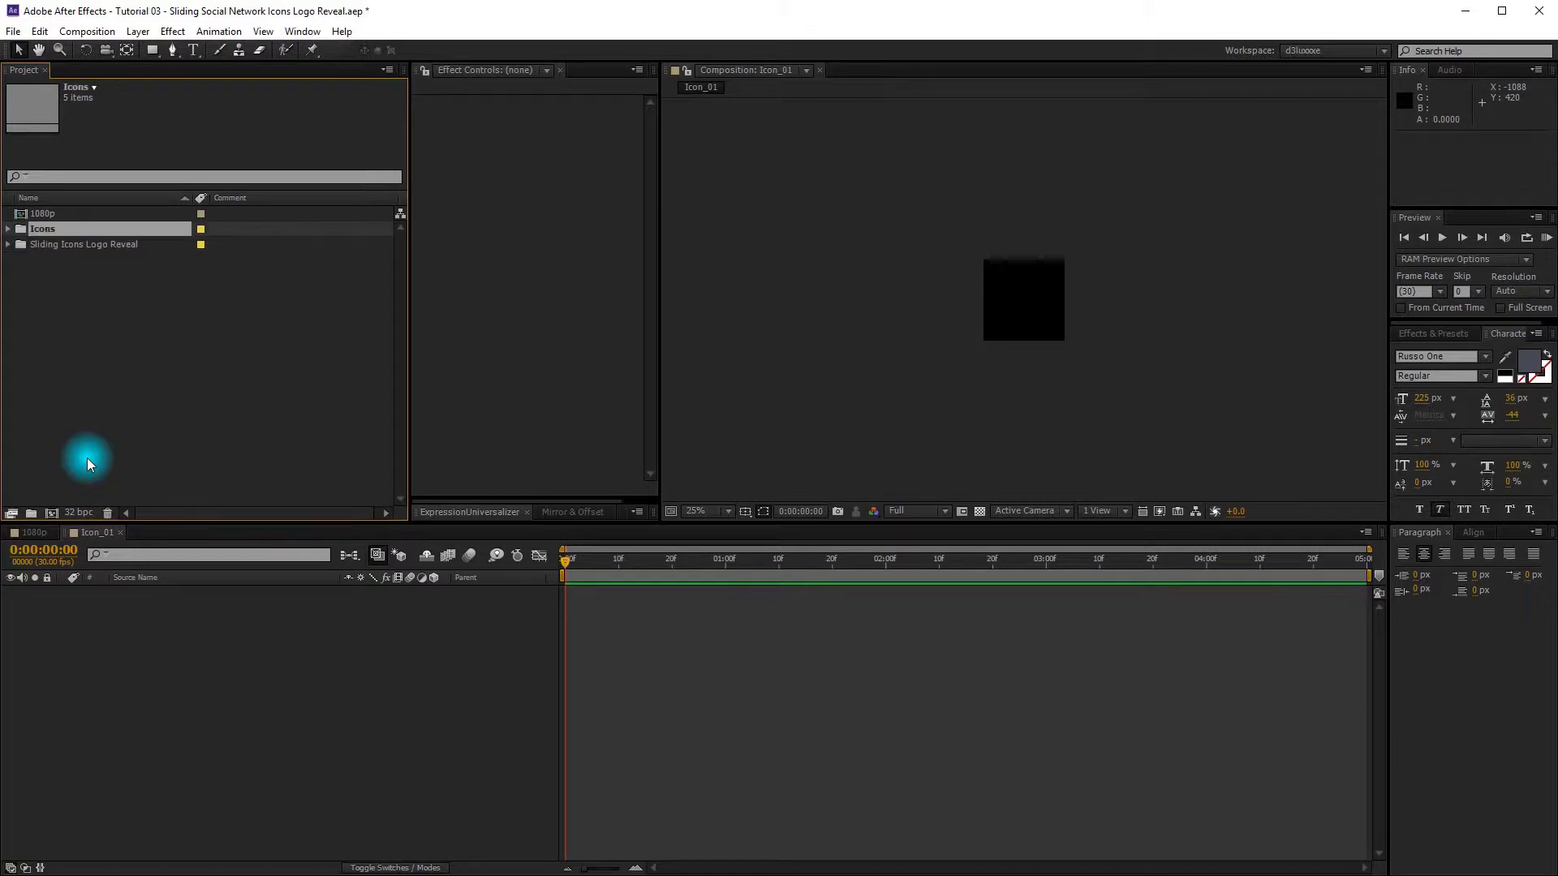
left_click_drag(70, 231, 77, 253)
Step: Add facebook_icon.png from the png folder to the Icon_01 composition as a layer
left_click(9, 228)
left_click(24, 244)
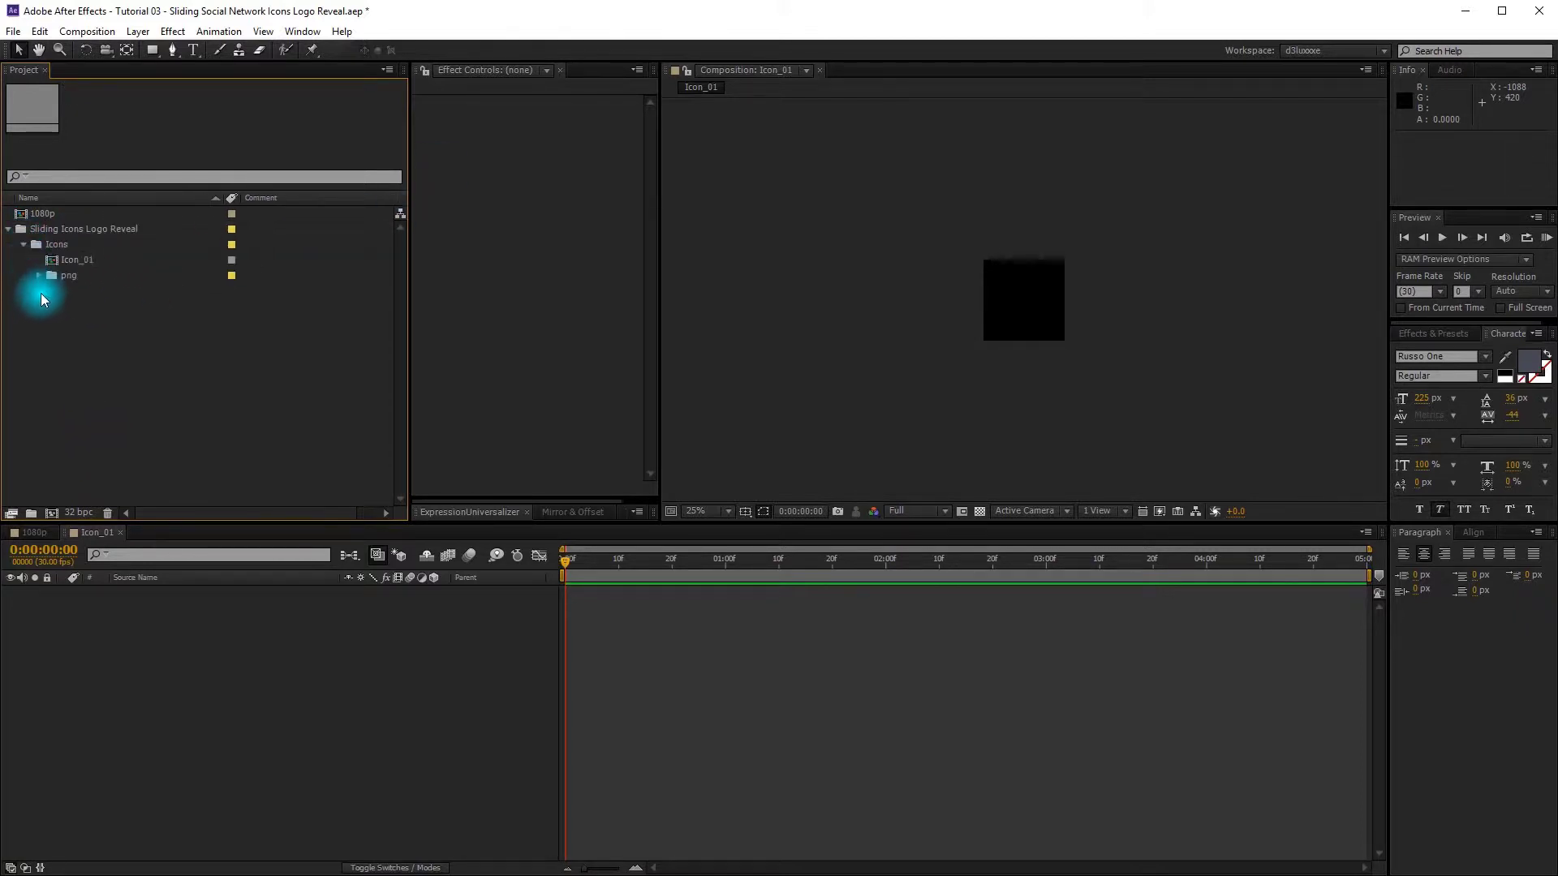
left_click(40, 279)
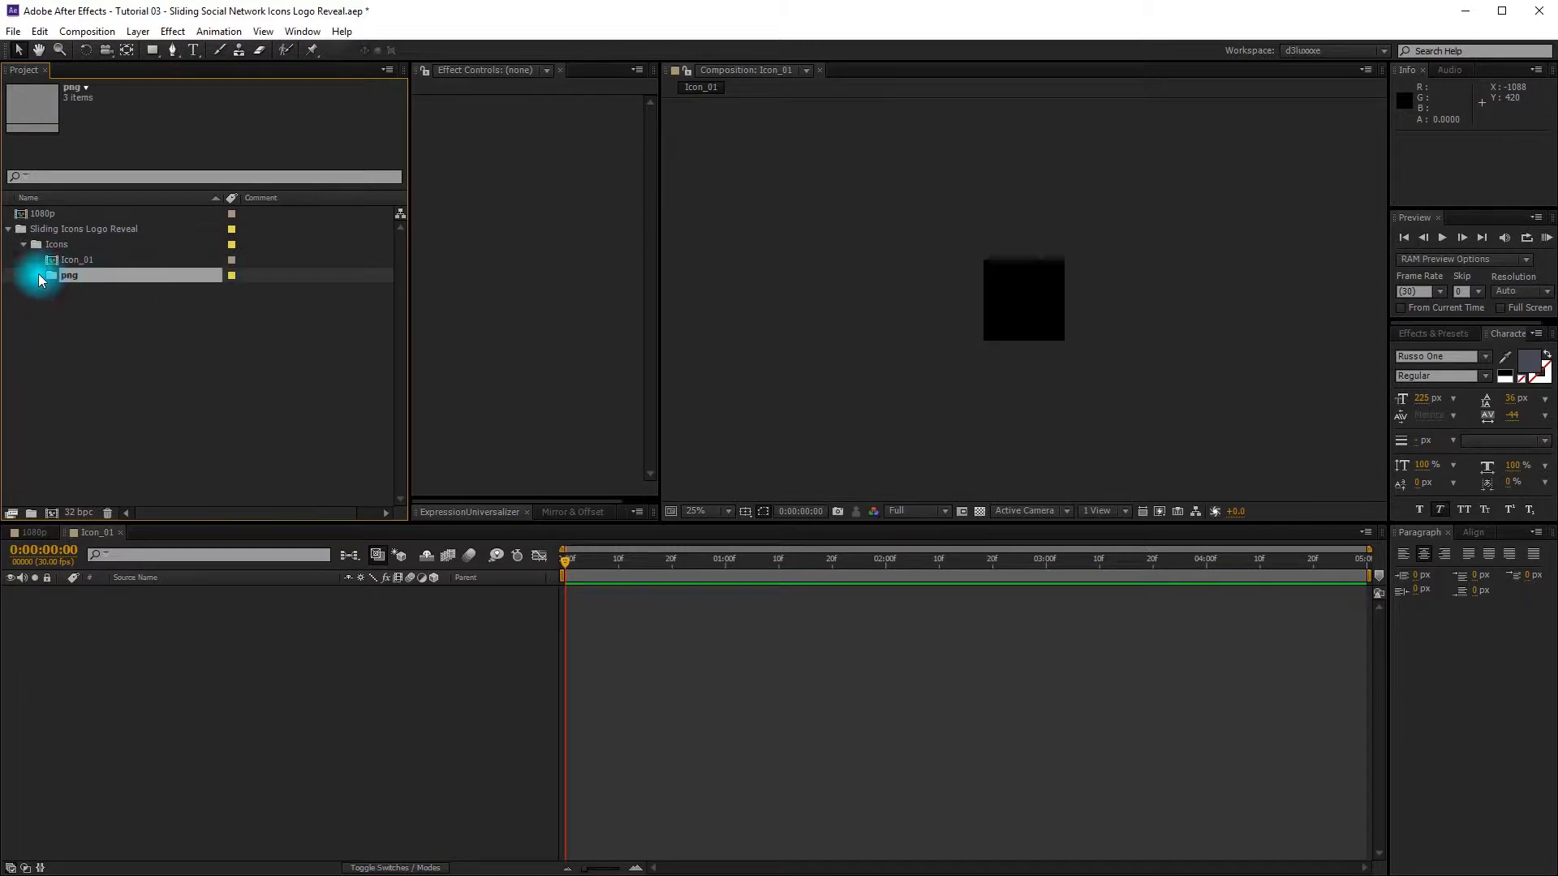
left_click(39, 275)
left_click_drag(105, 291, 170, 730)
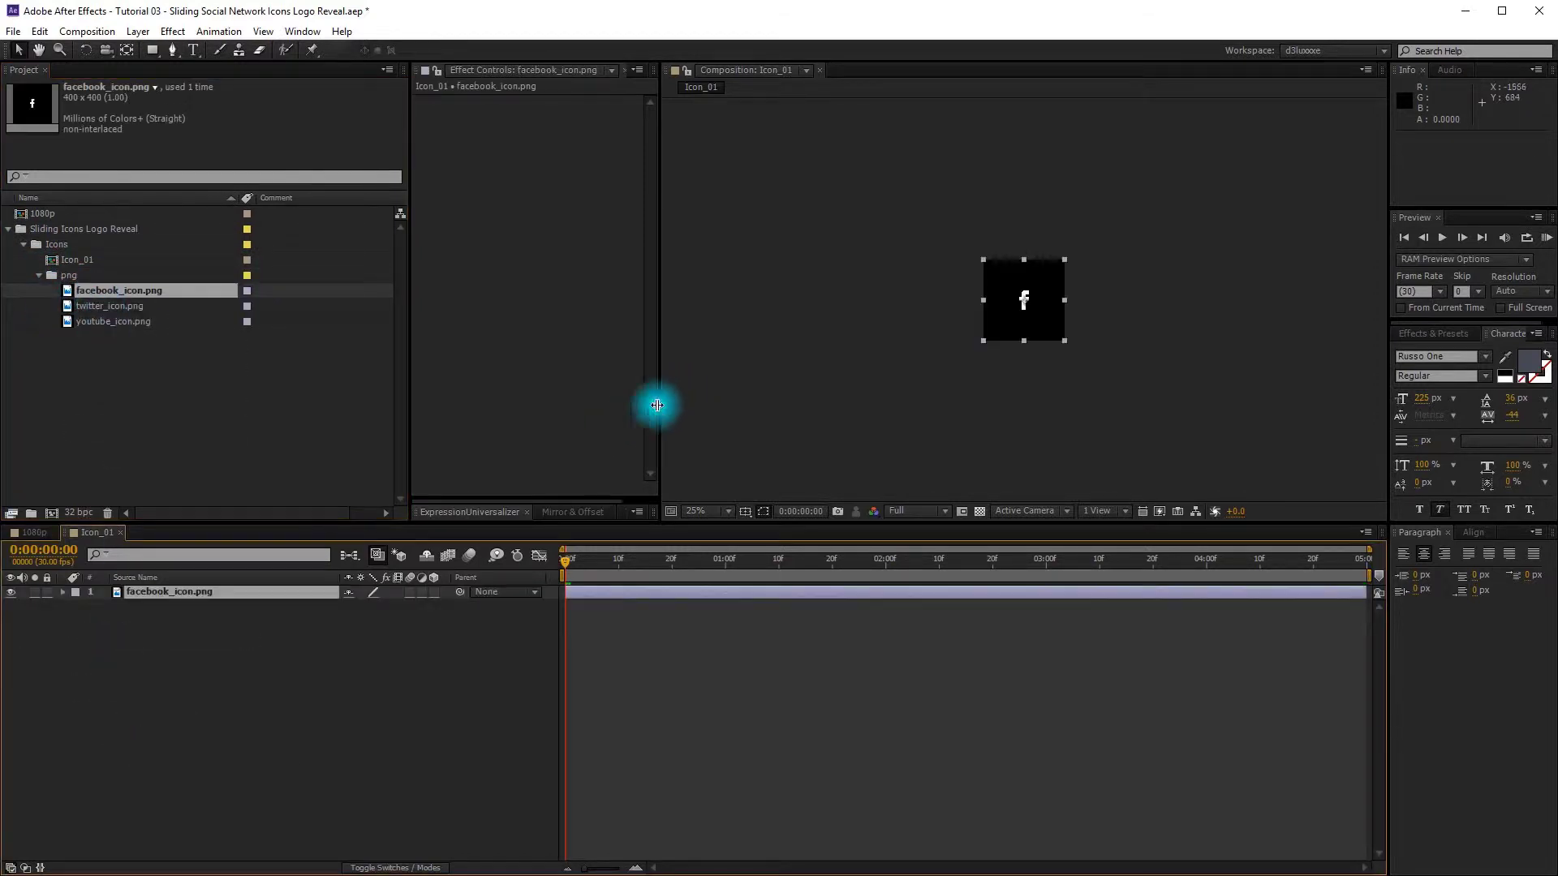
left_click(363, 659)
Step: Duplicate the Icon_01 composition twice to make Icon_02 and Icon_03
left_click(158, 380)
left_click(99, 263)
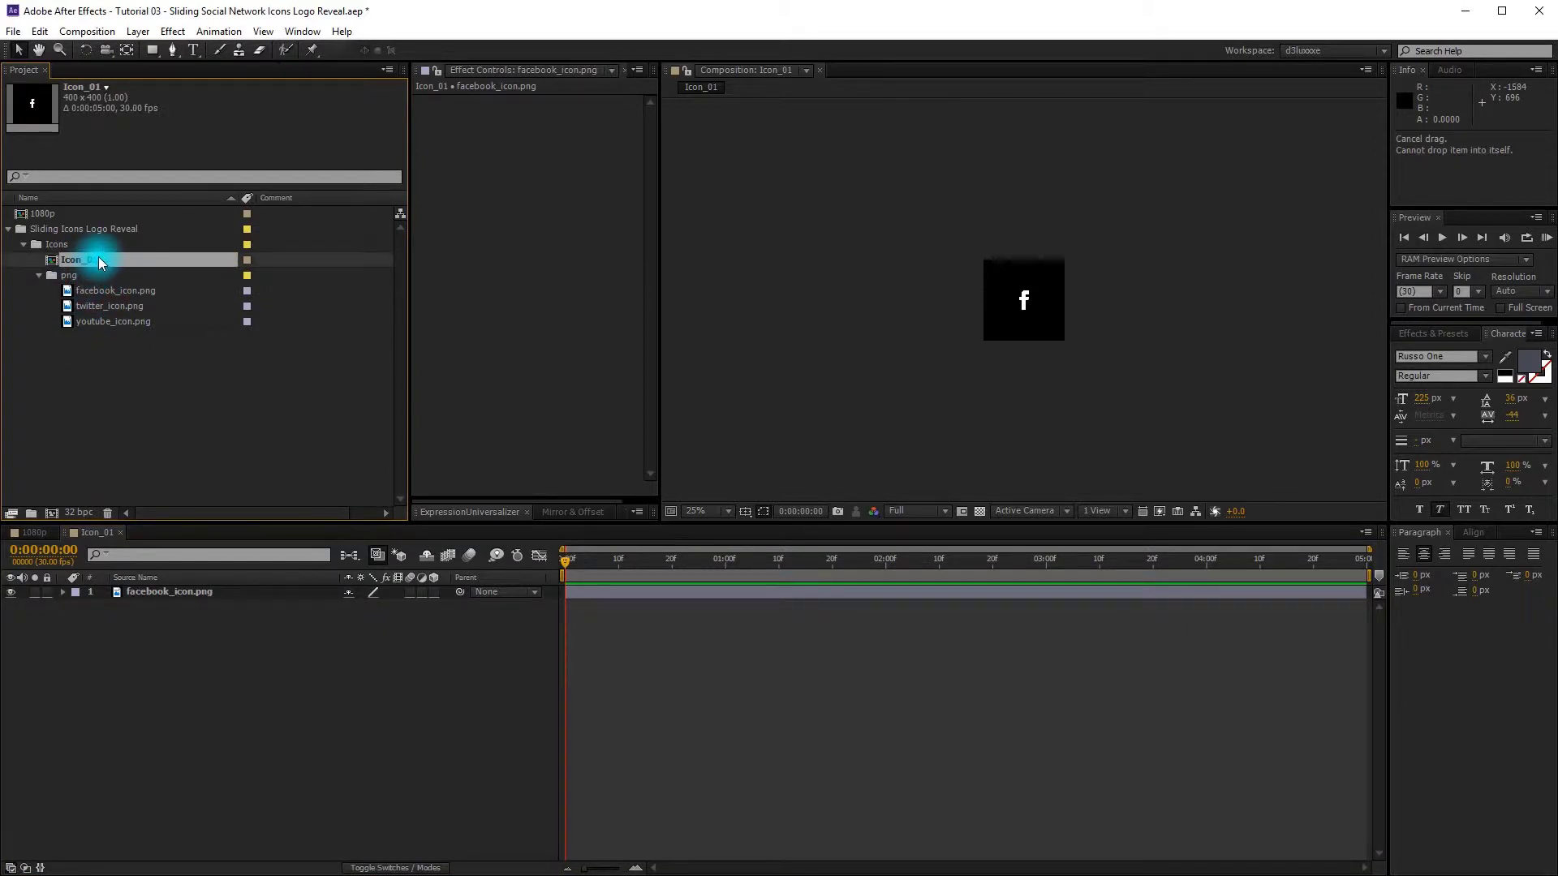
left_click(39, 32)
left_click(76, 203)
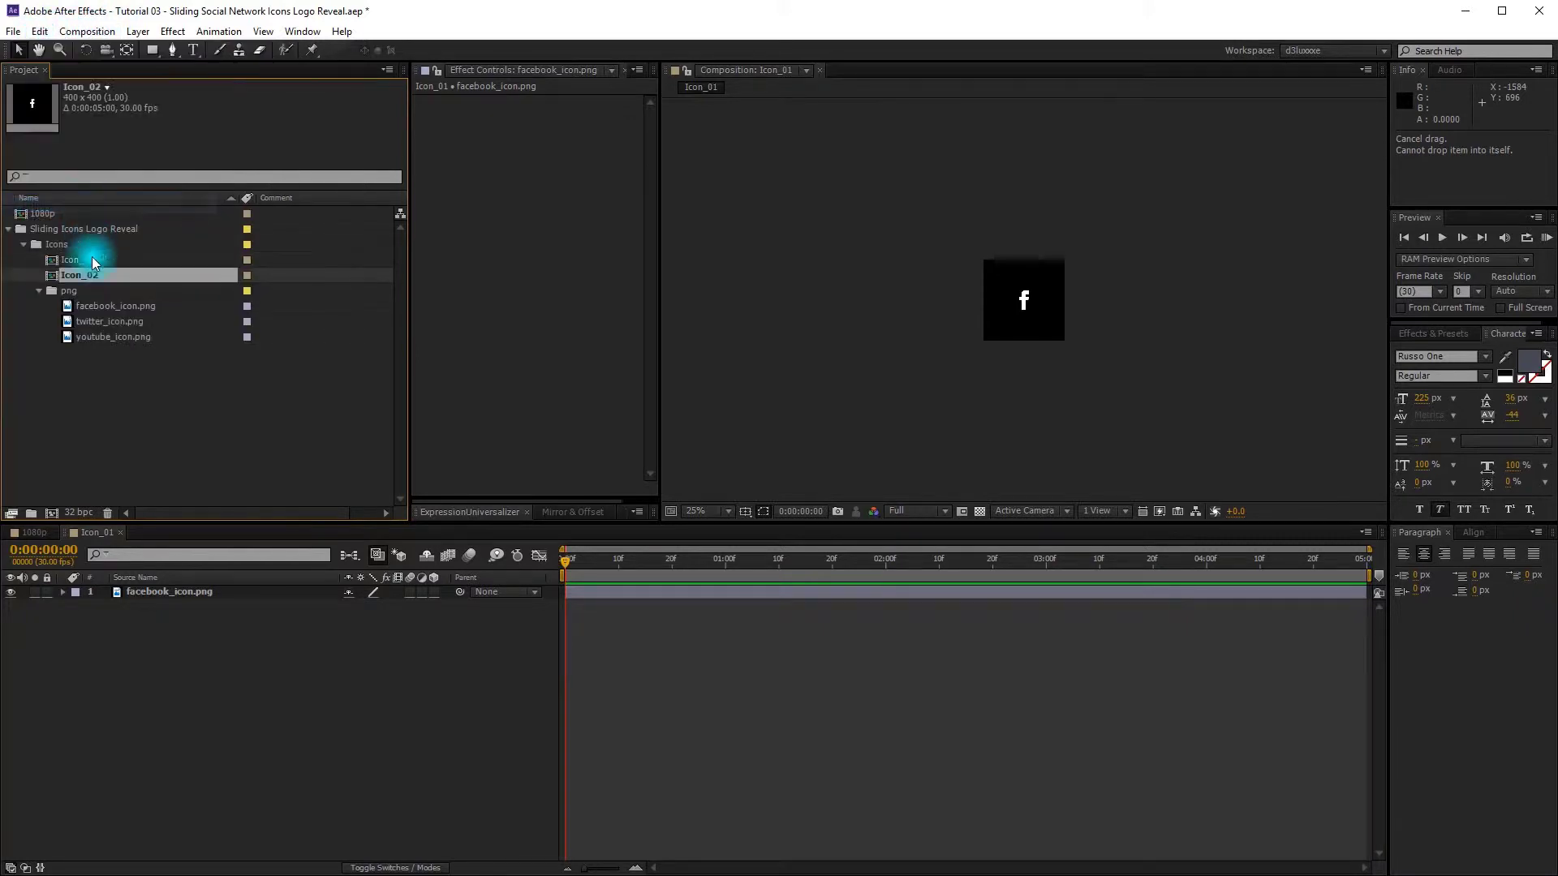
key("ctrl+d")
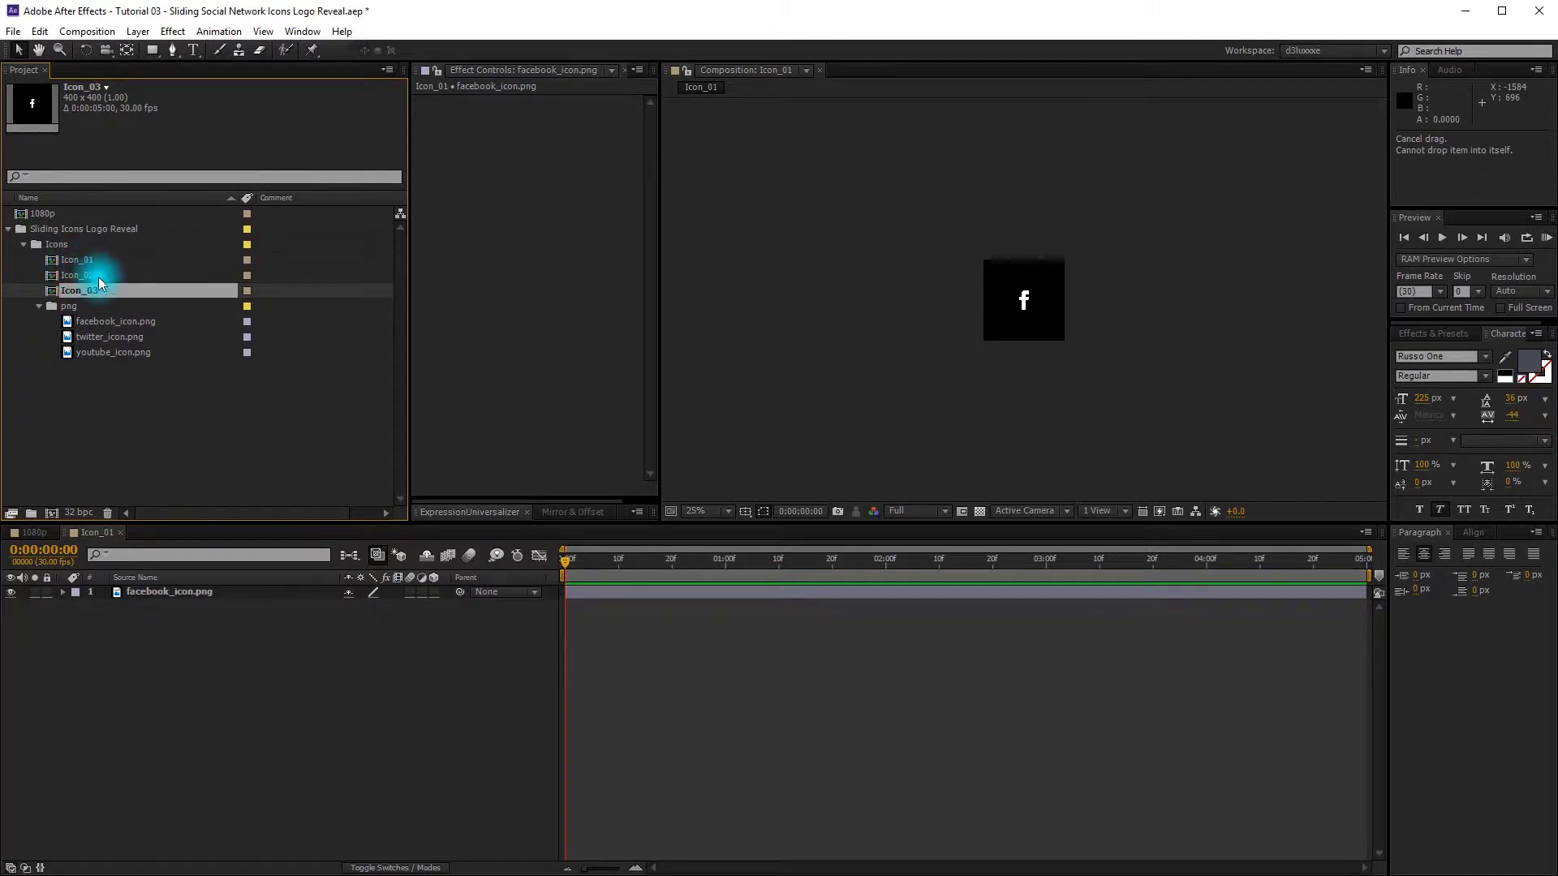
Step: Open the Icon_02 composition and move the current time to frame 24
double_click(94, 275)
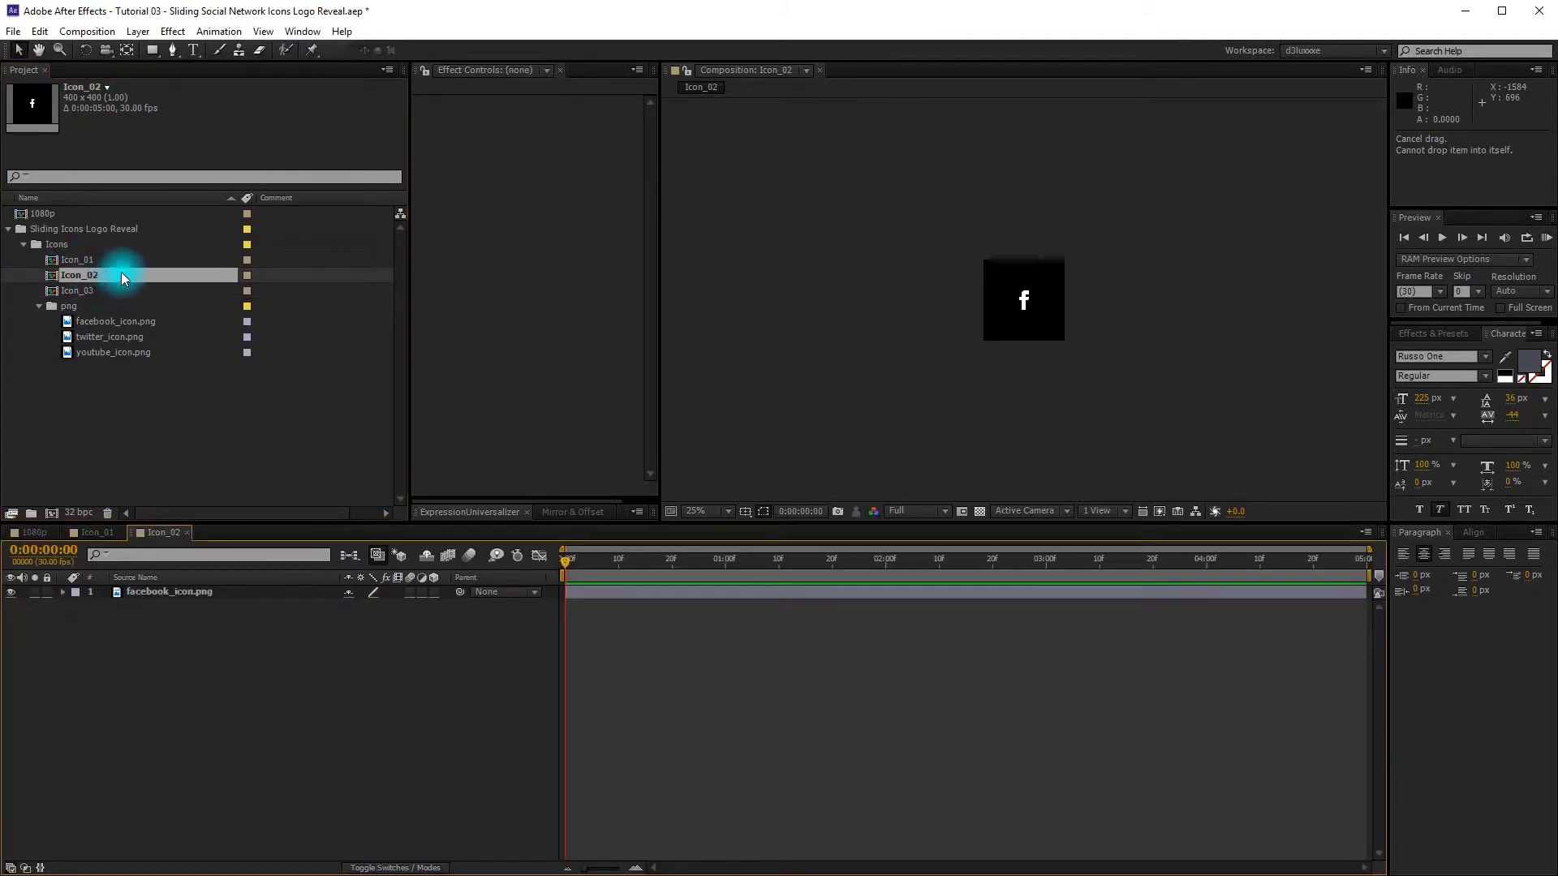
left_click(602, 561)
left_click(693, 560)
left_click(166, 592)
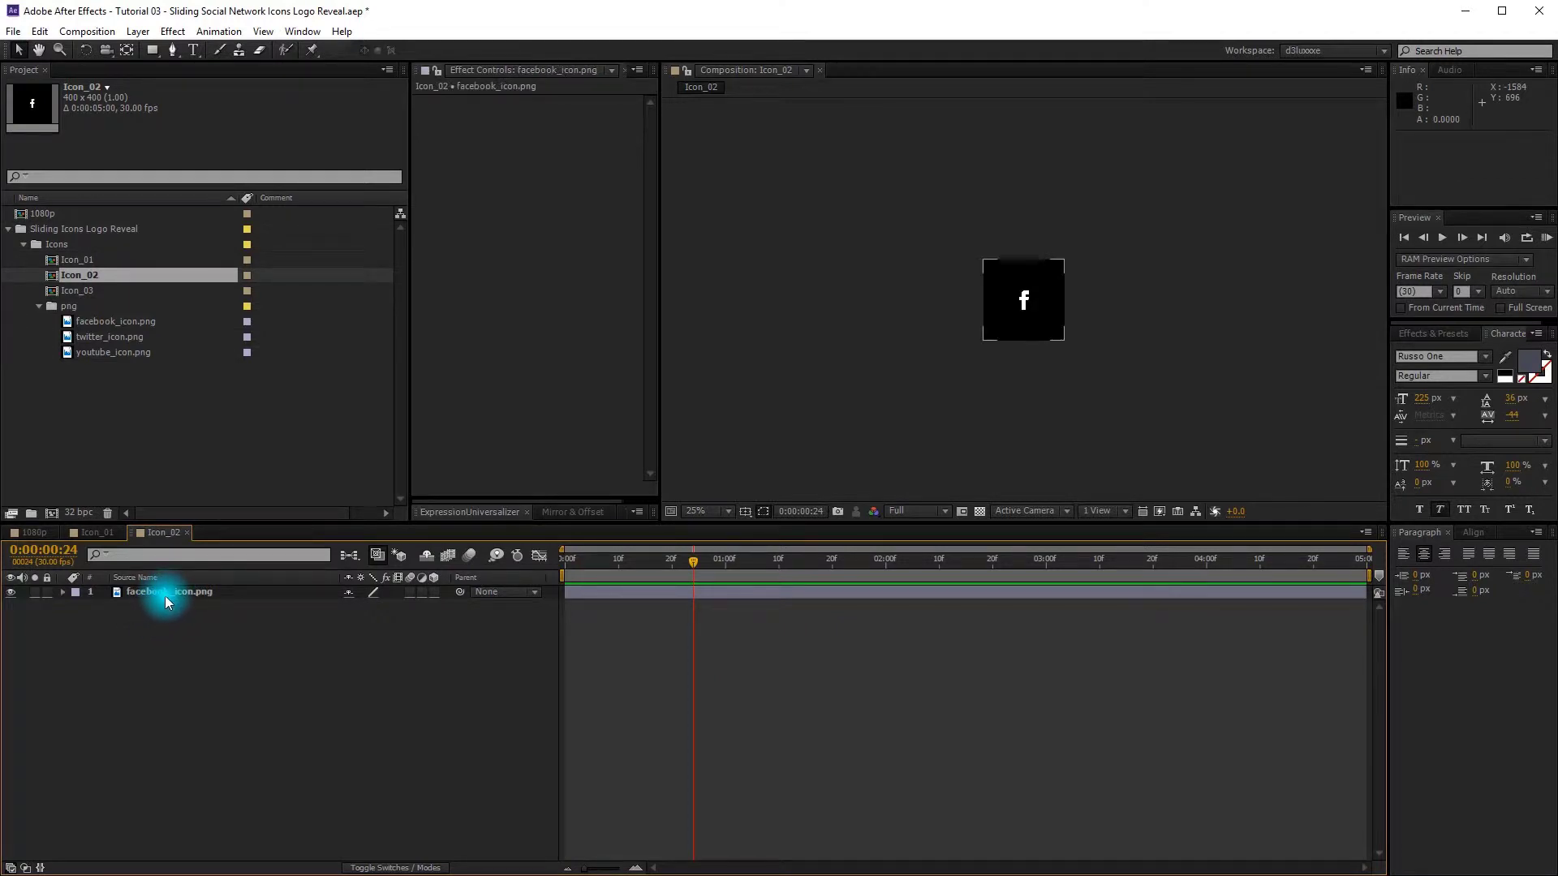
key("Delete")
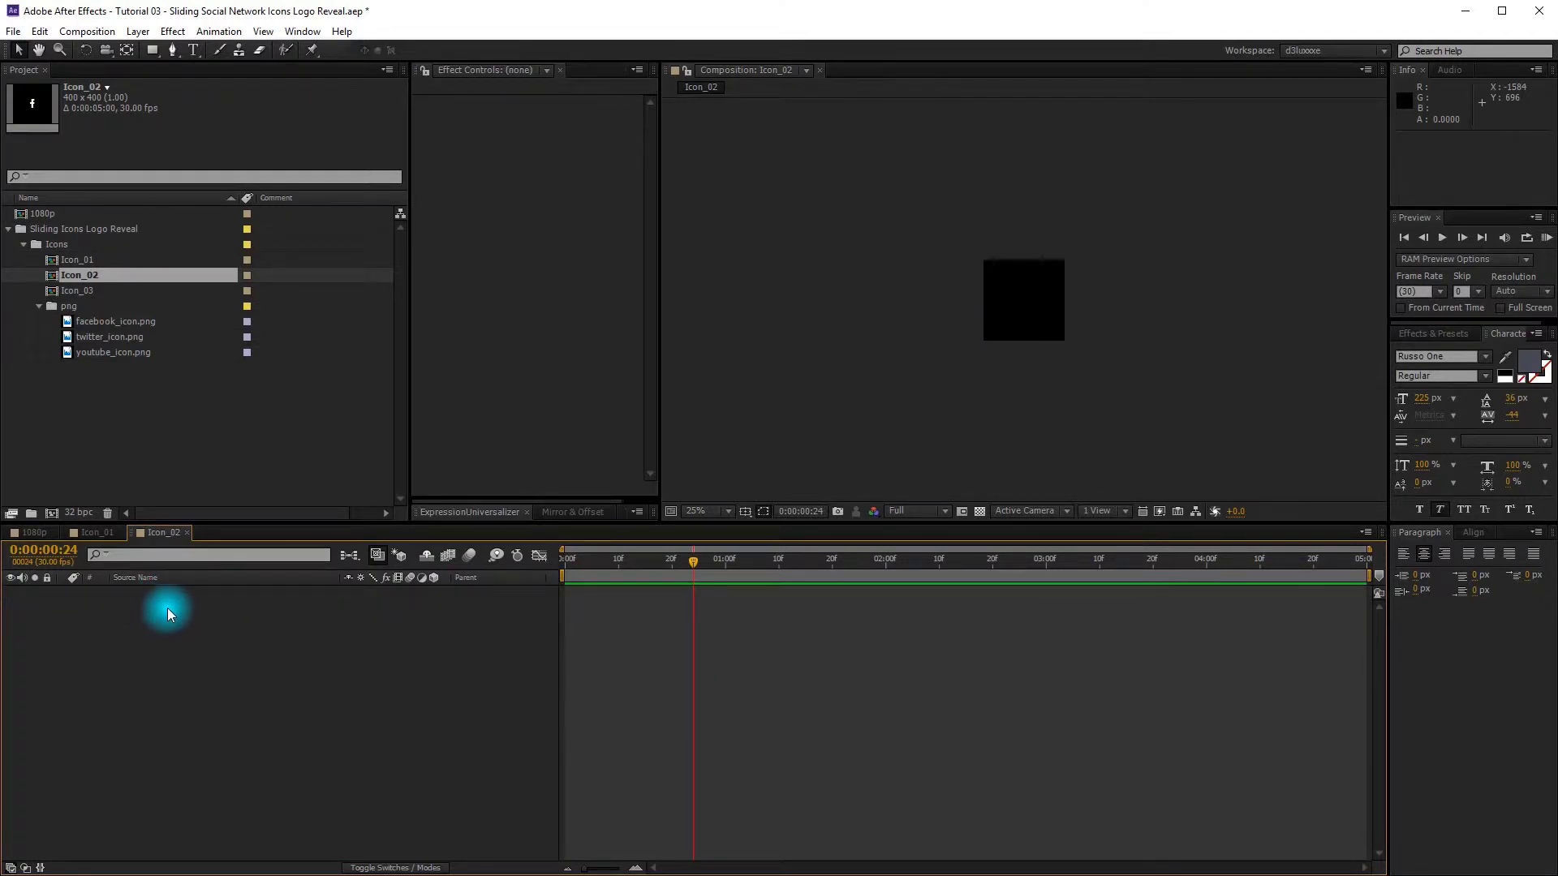
key("ctrl+z")
left_click(159, 629)
Step: Replace the facebook_icon.png layer in Icon_02 with twitter_icon.png from the png folder
left_click(167, 592)
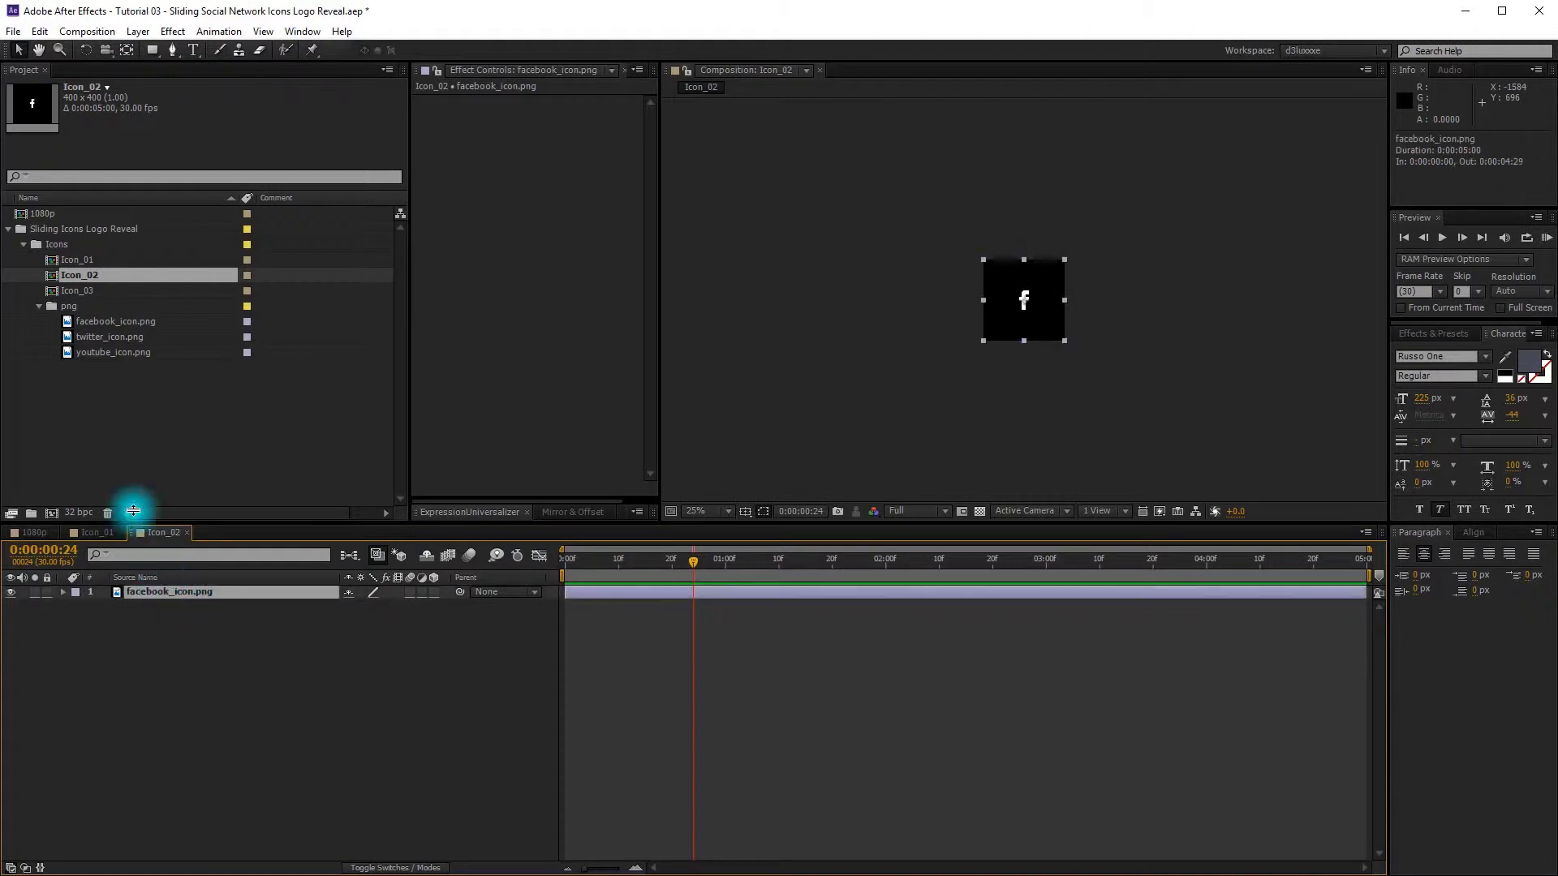
left_click(129, 339)
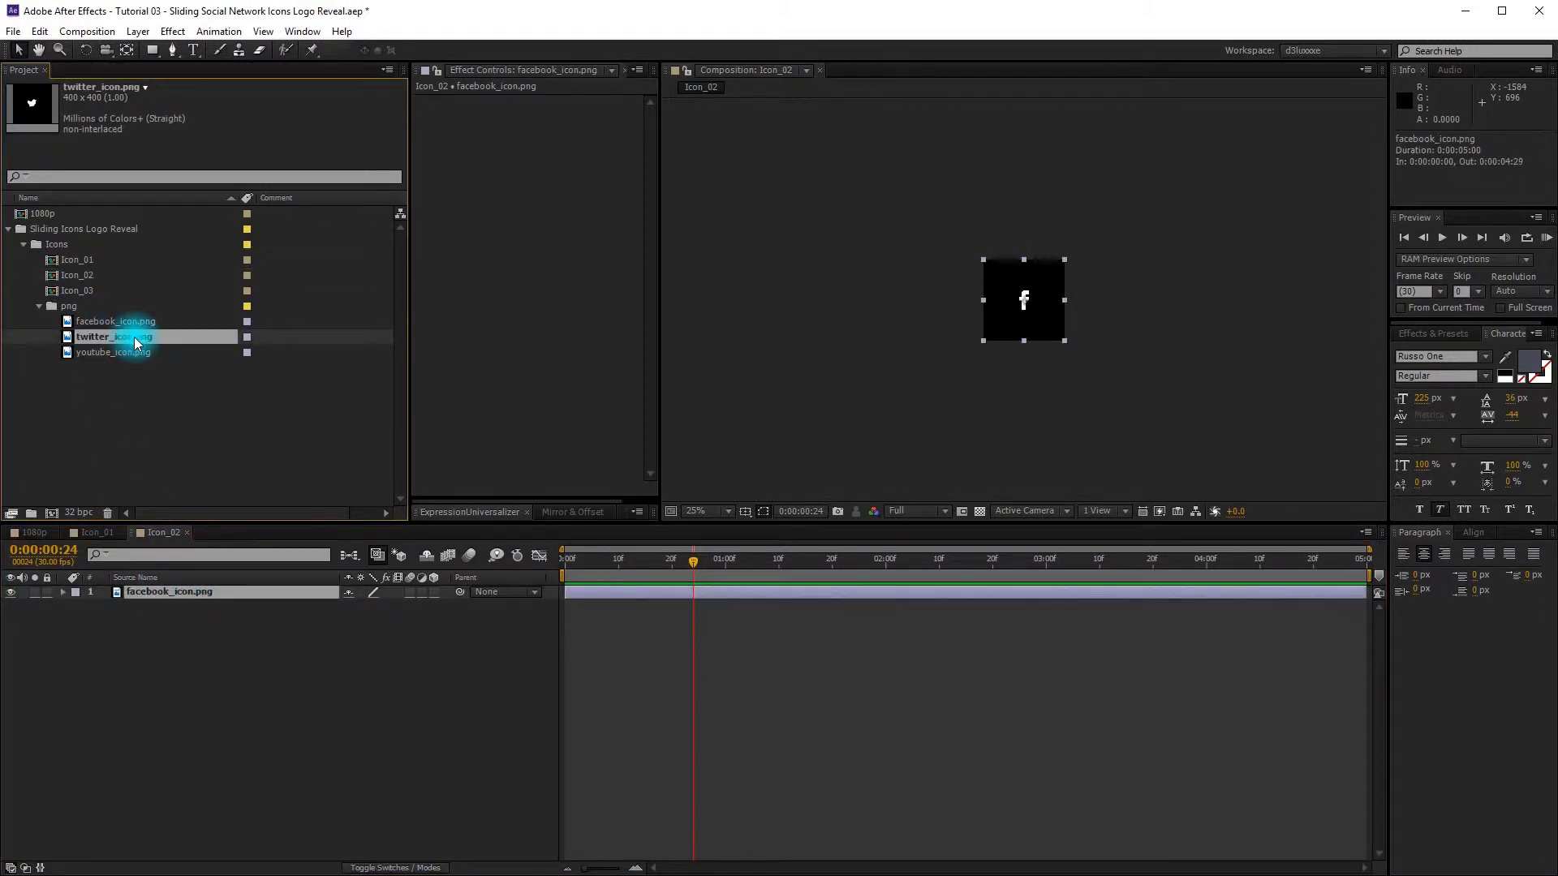
left_click_drag(130, 341, 189, 593)
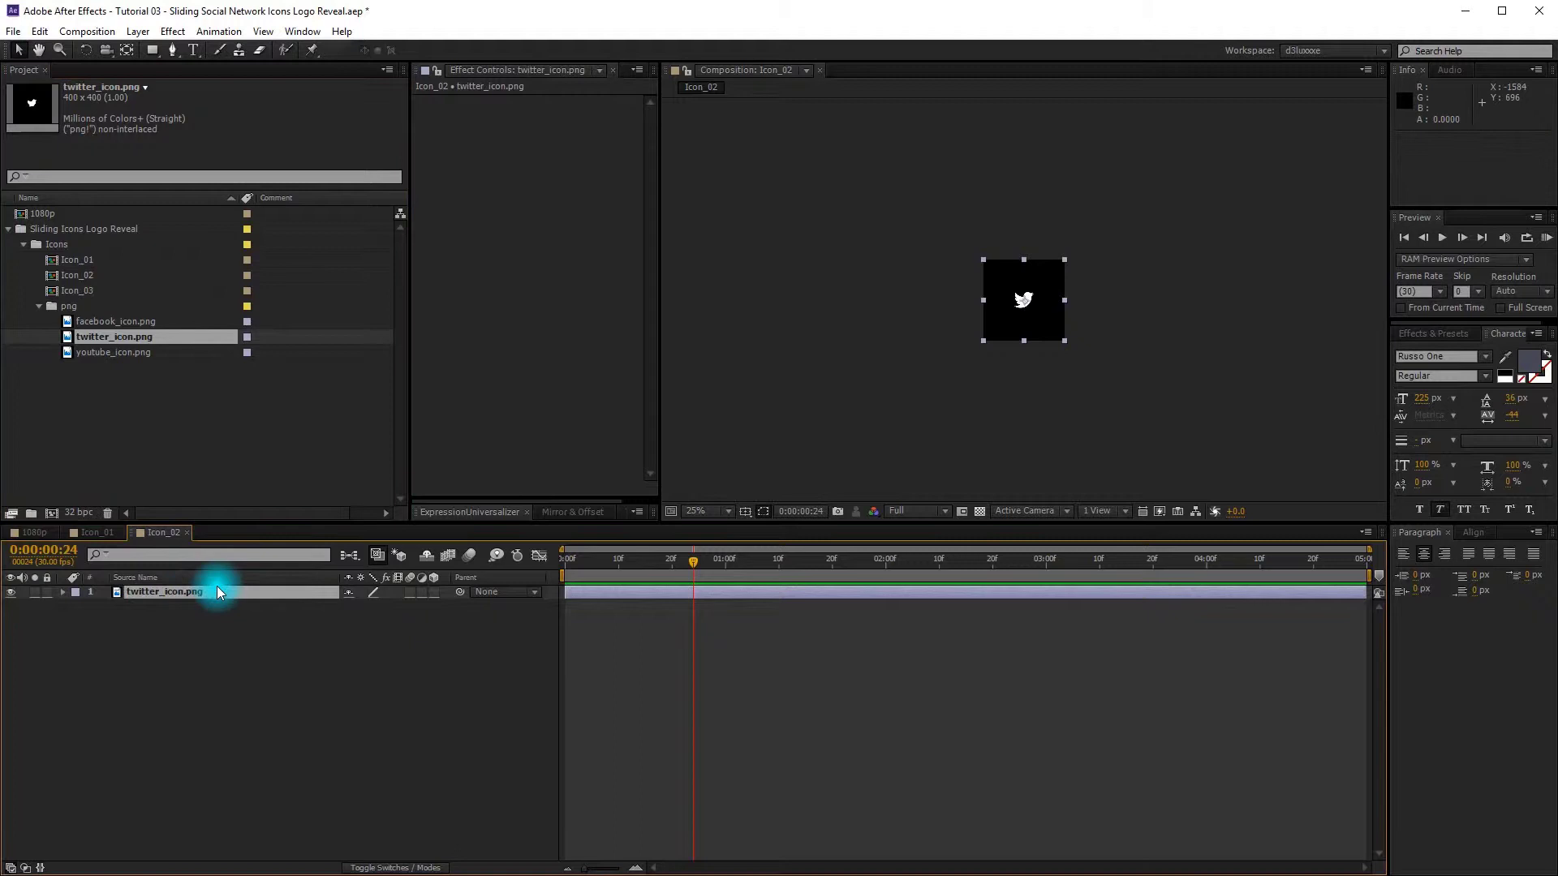
left_click(219, 643)
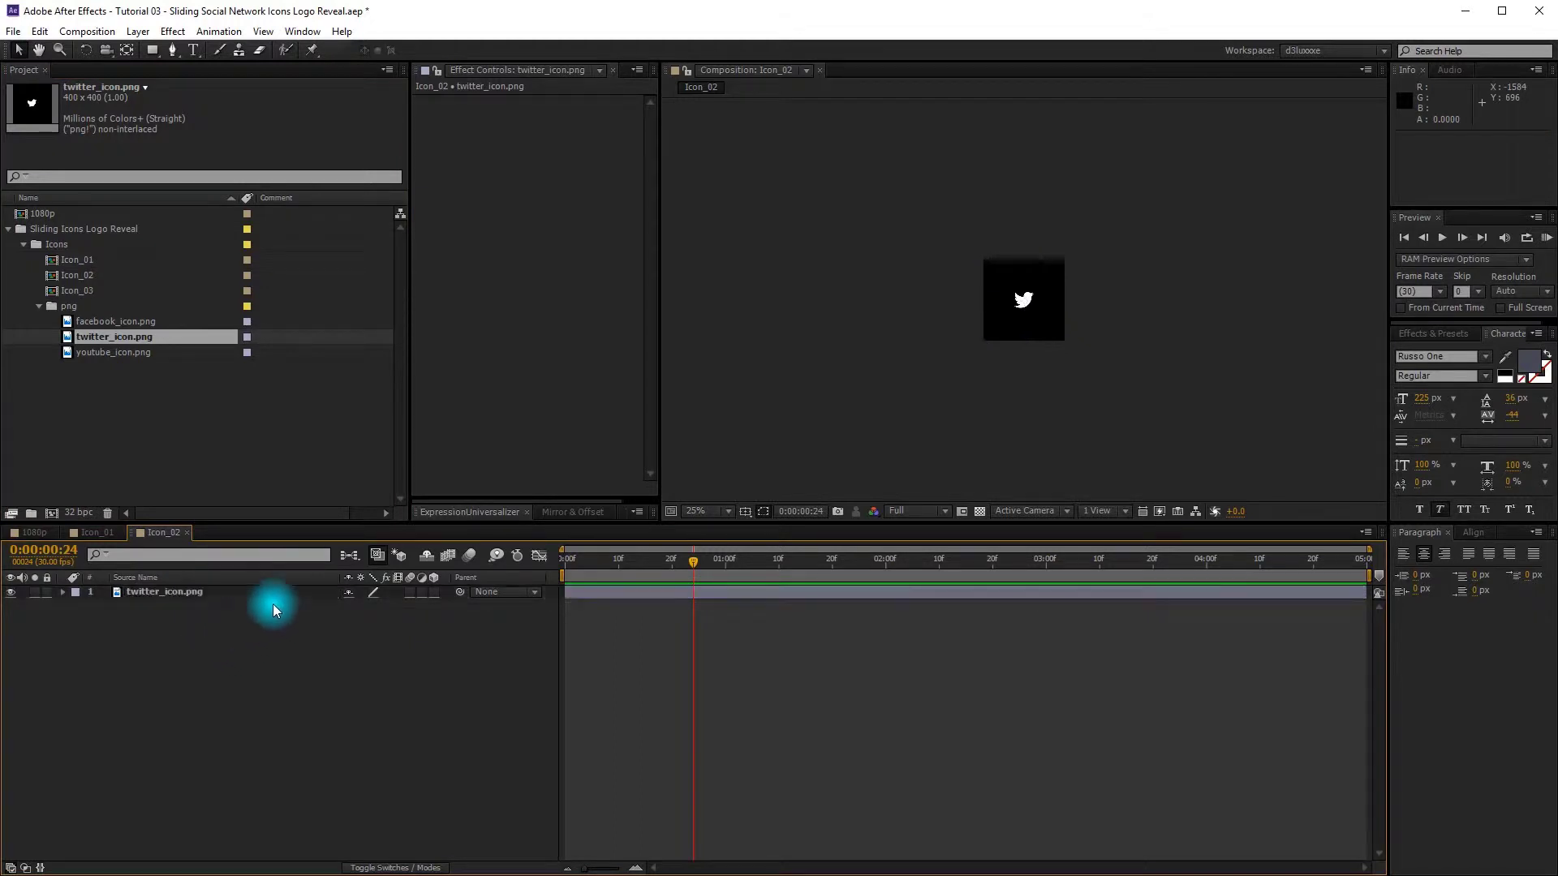
left_click(157, 409)
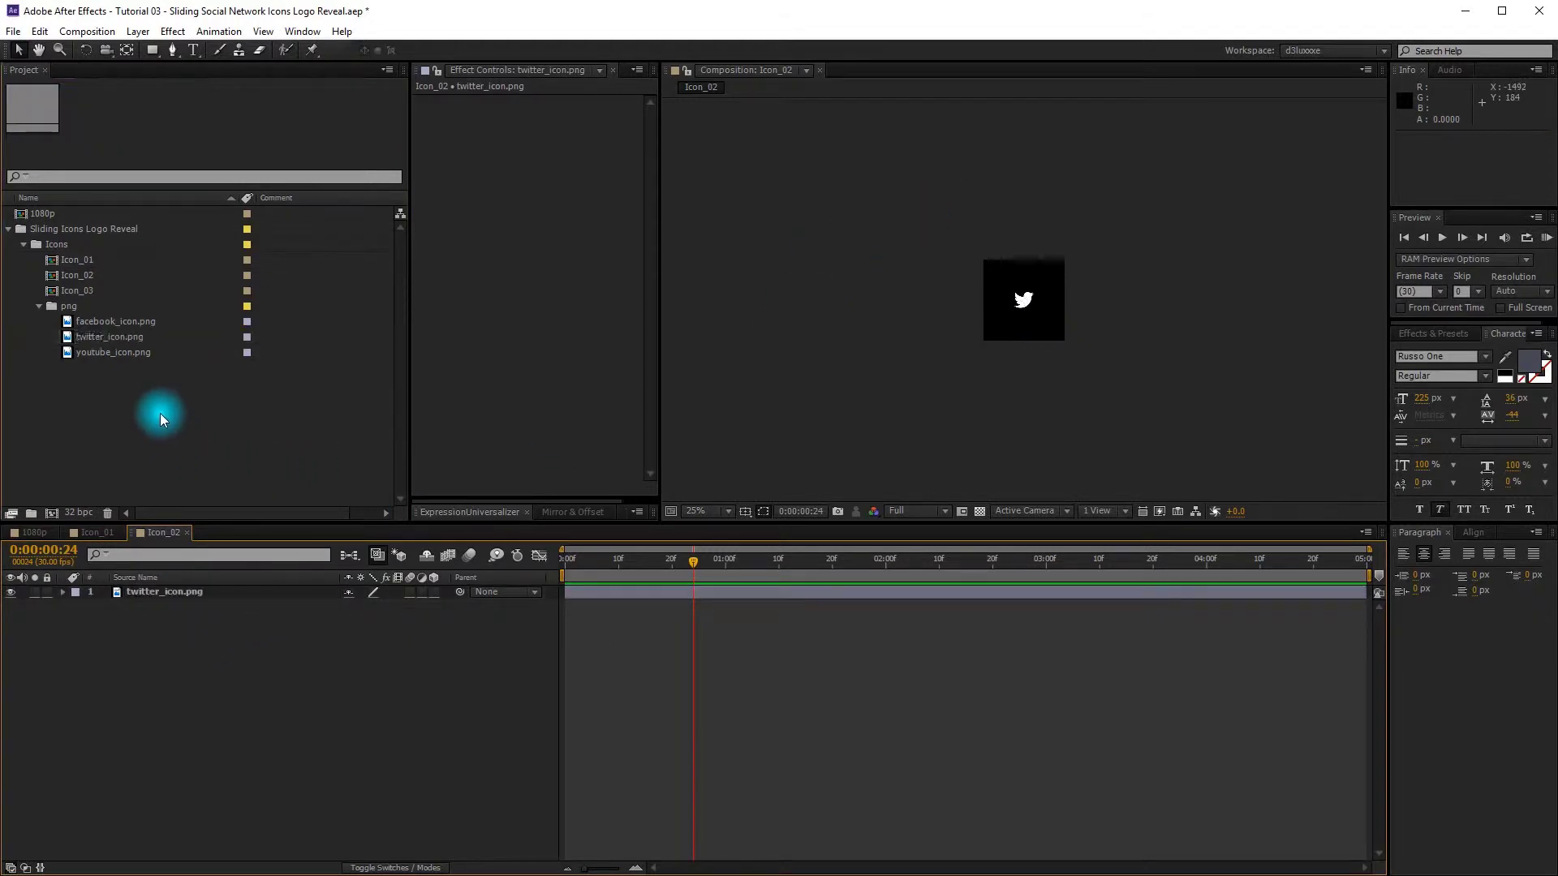
Step: Replace the facebook_icon.png layer in the Icon_03 composition with youtube_icon.png, and collapse the png folder
double_click(89, 292)
left_click(181, 592)
left_click_drag(115, 352, 175, 596)
left_click(685, 368)
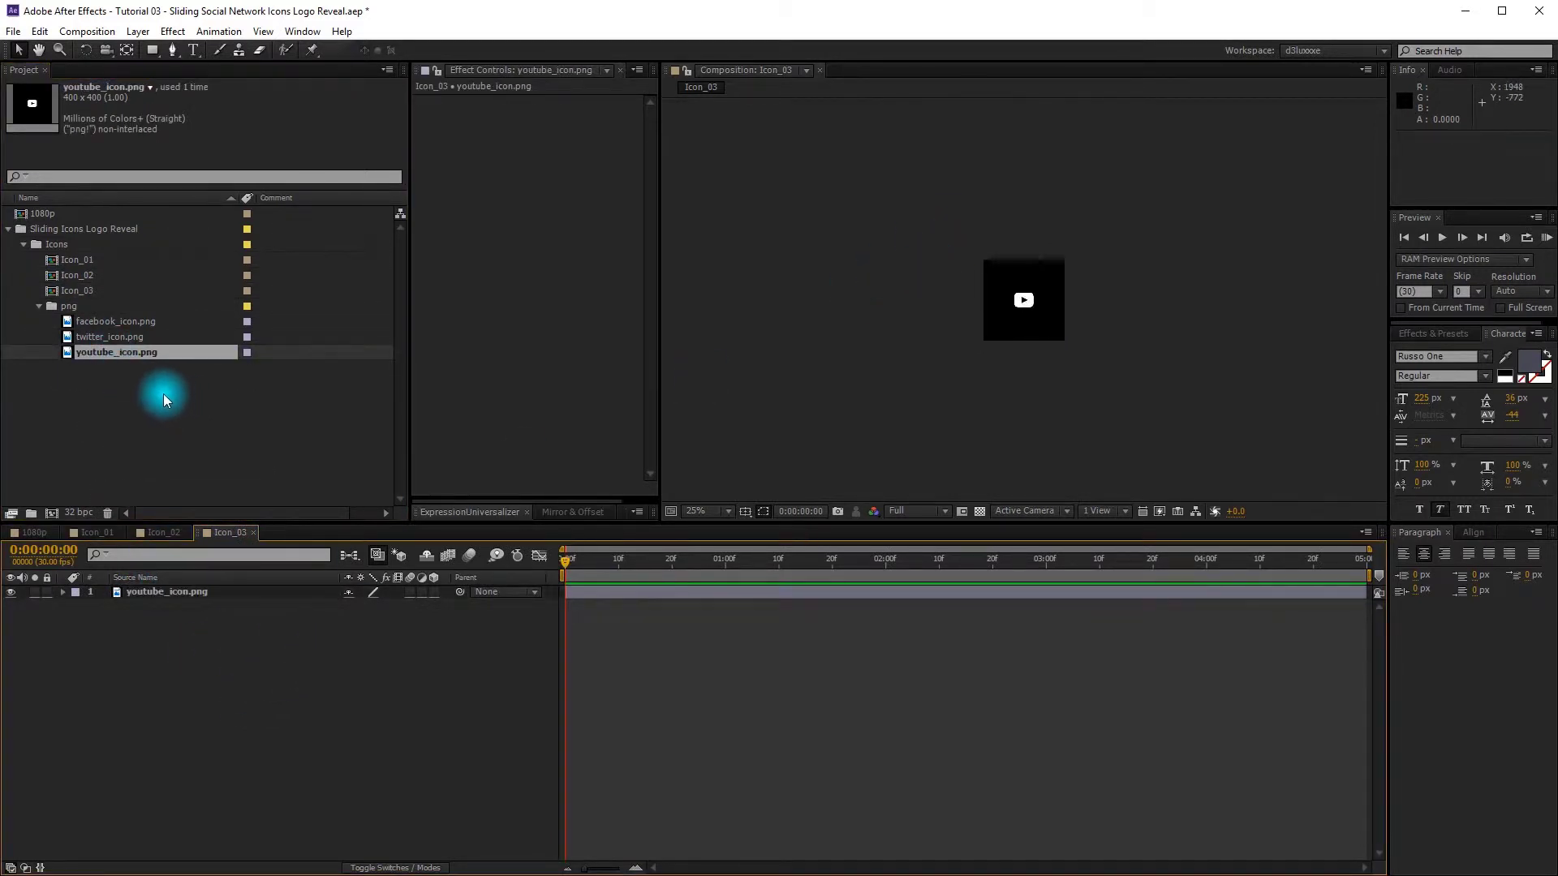
left_click(109, 393)
left_click(39, 306)
Step: Create a composition named Logo in the Icons folder, 1200 px wide and 400 px high
left_click(86, 261)
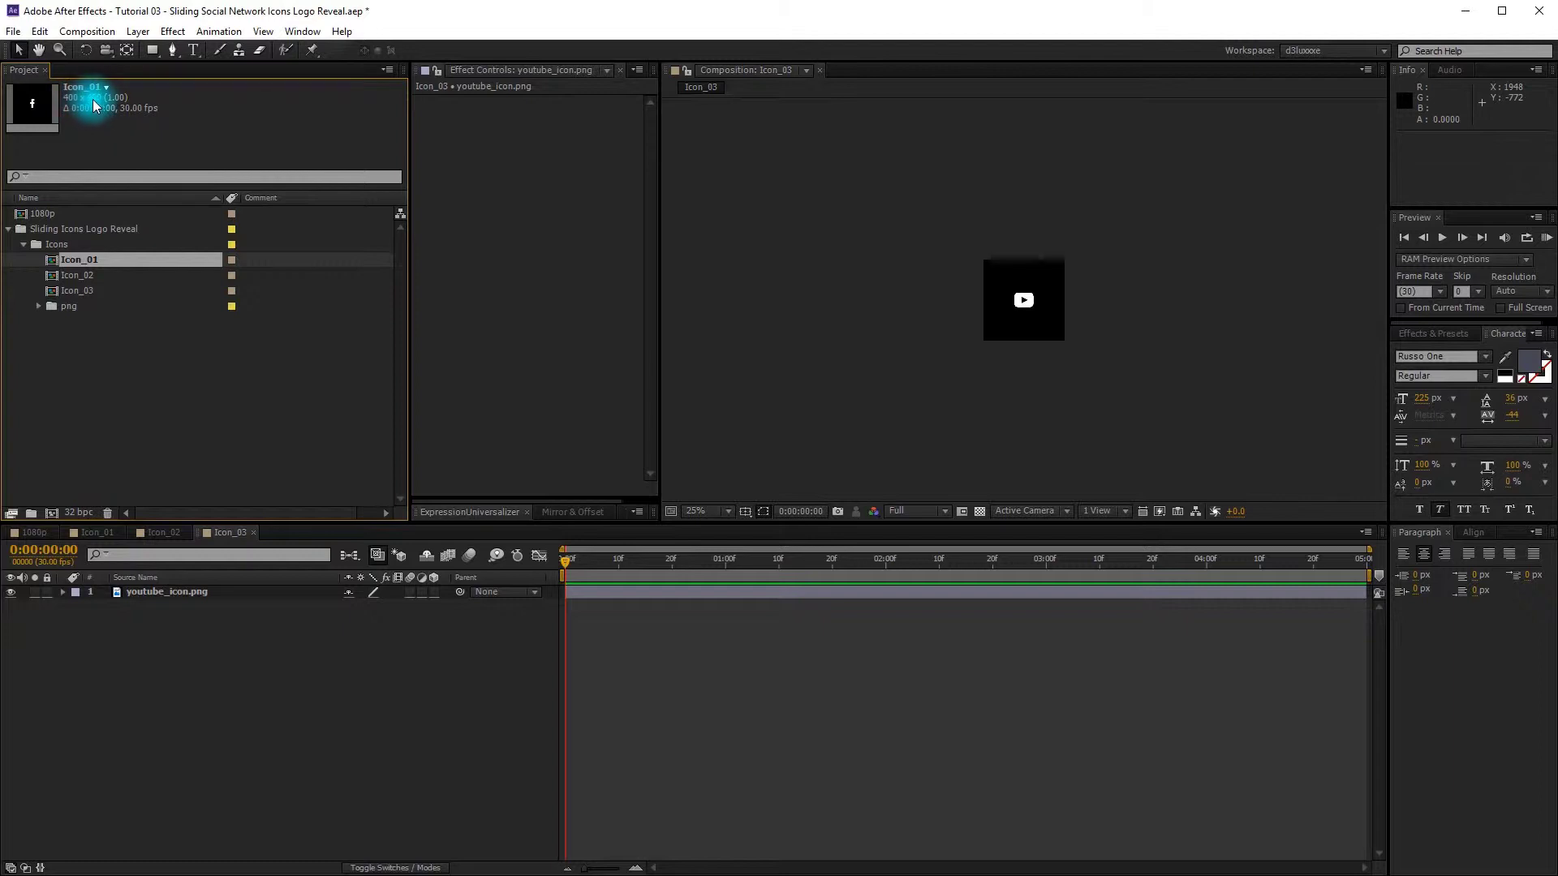
left_click(86, 31)
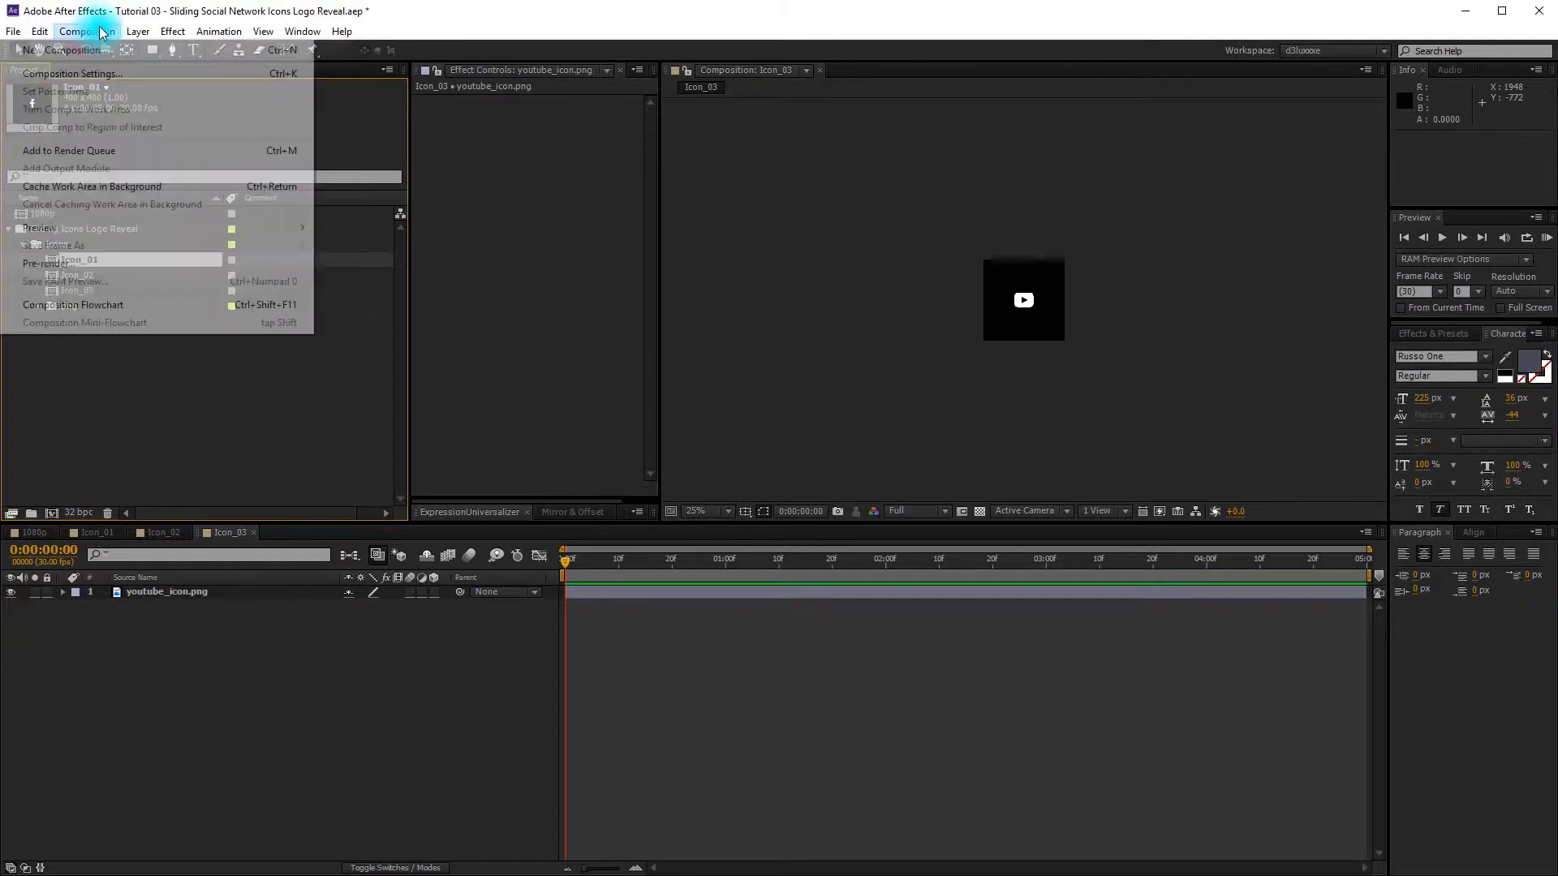
left_click(101, 54)
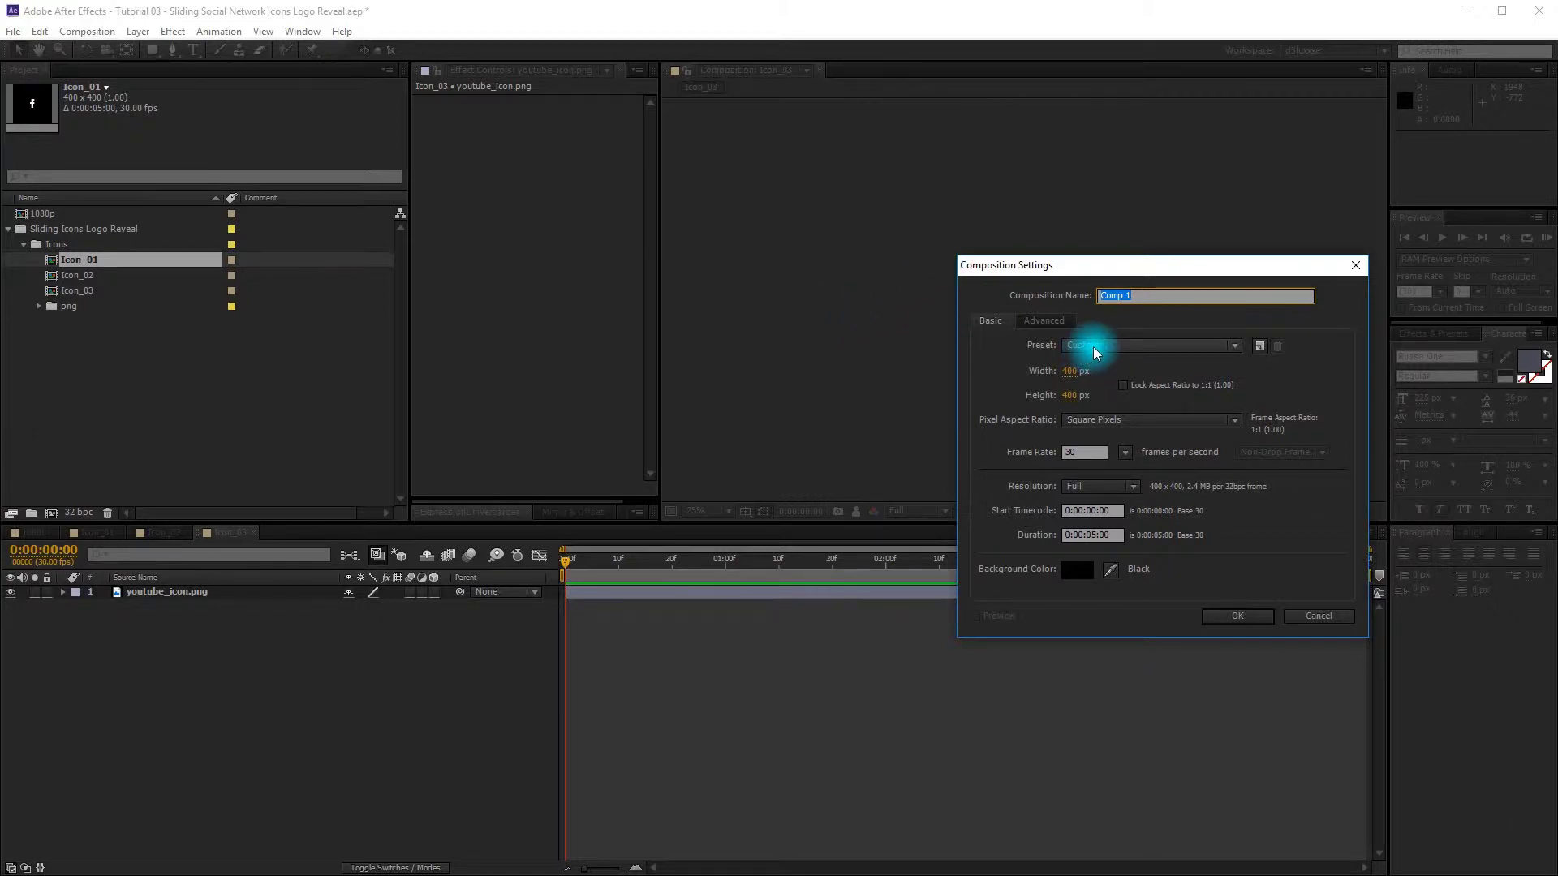
type("Logo")
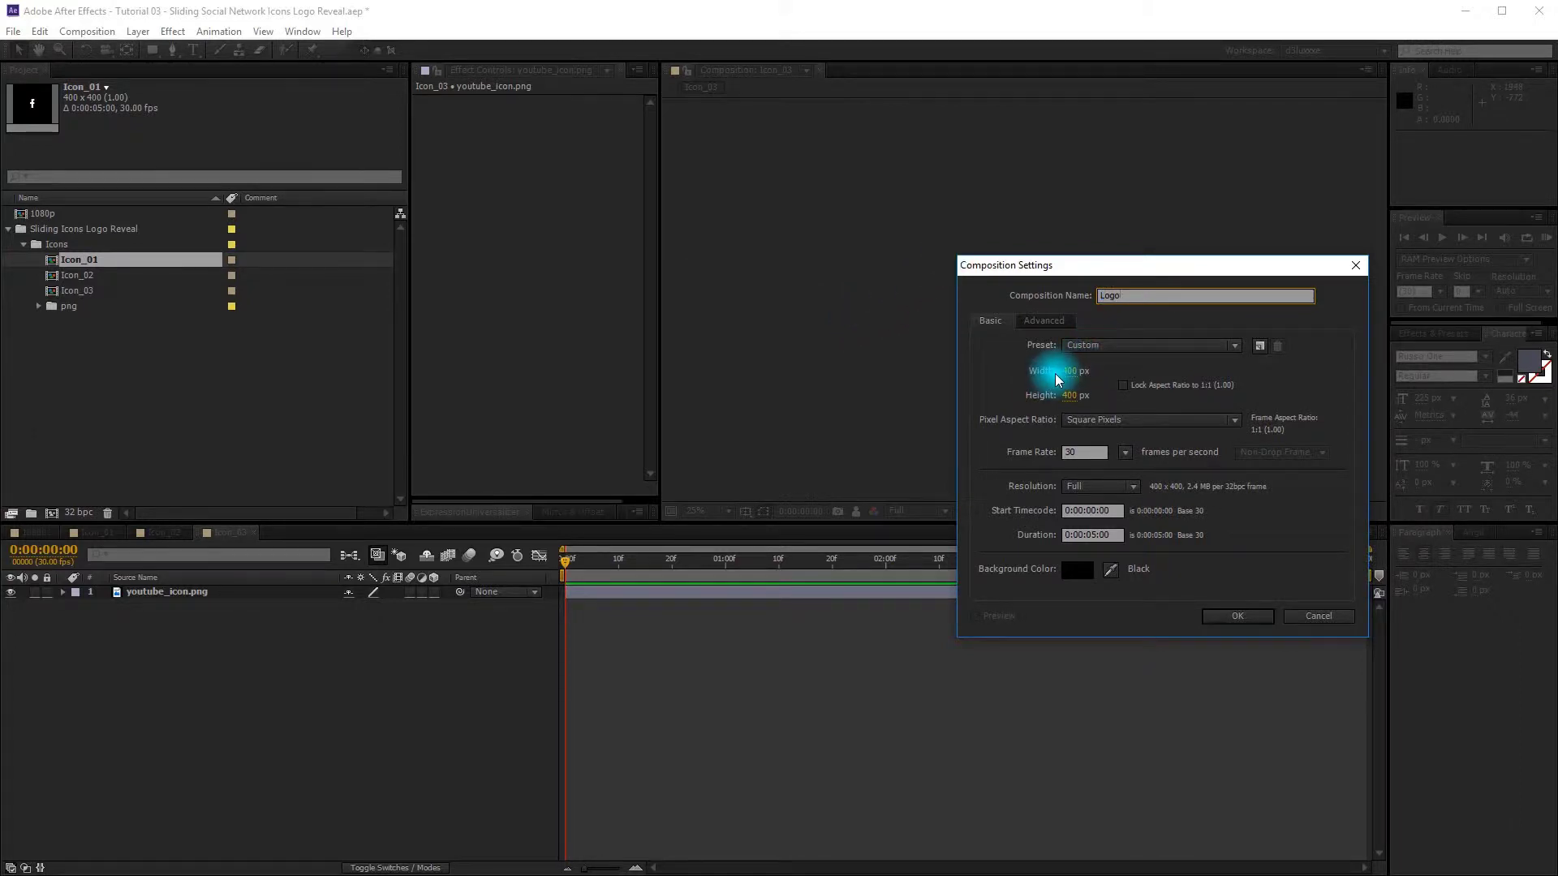
left_click_drag(1071, 373, 1068, 374)
left_click(1073, 374)
type("1")
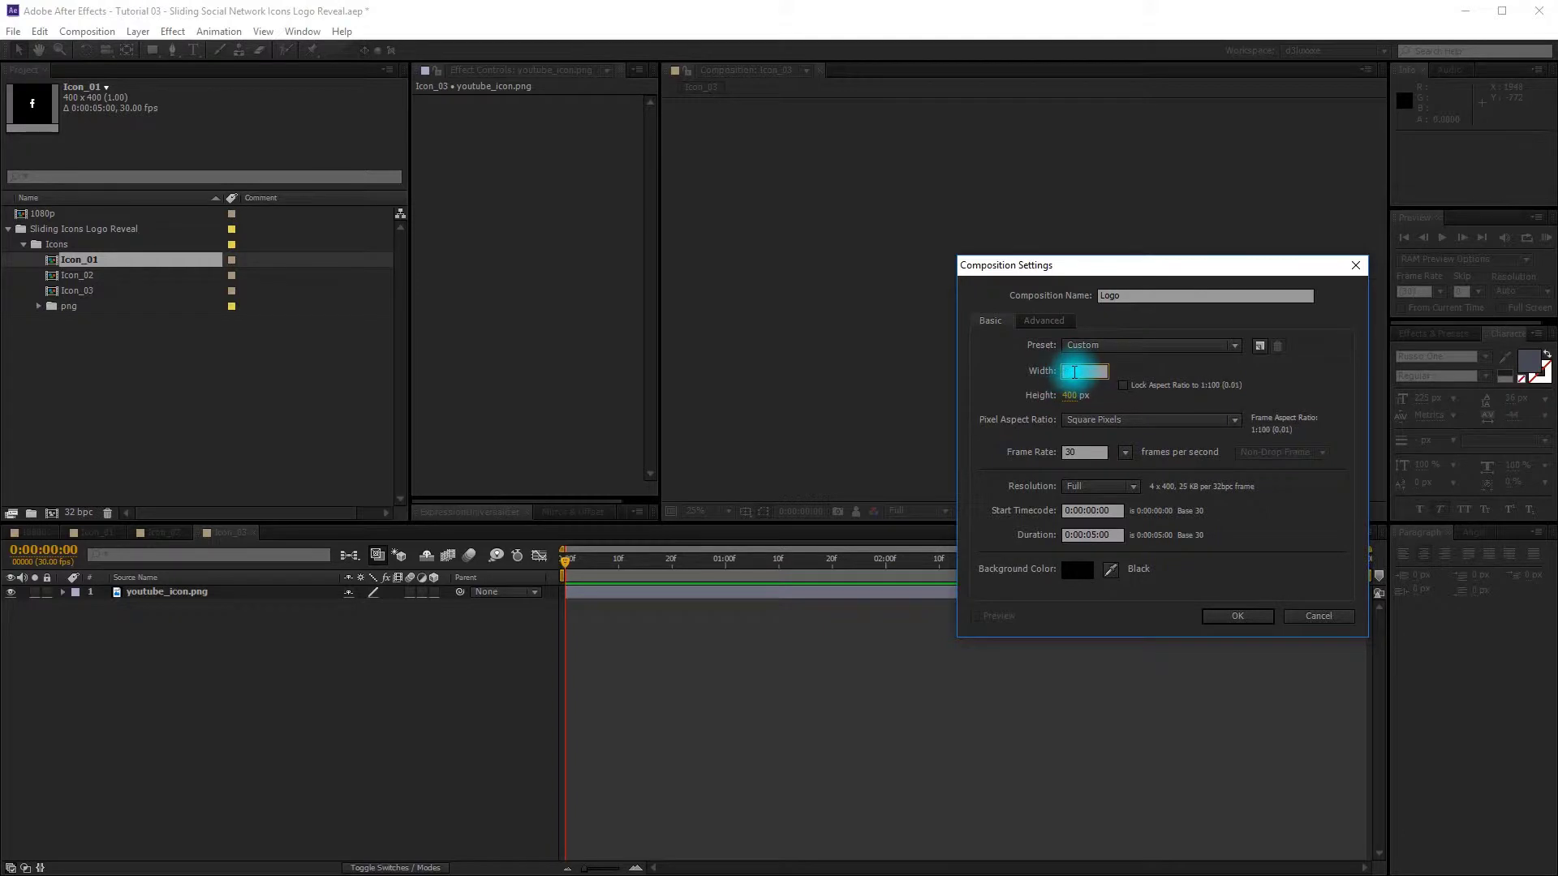
type("1200")
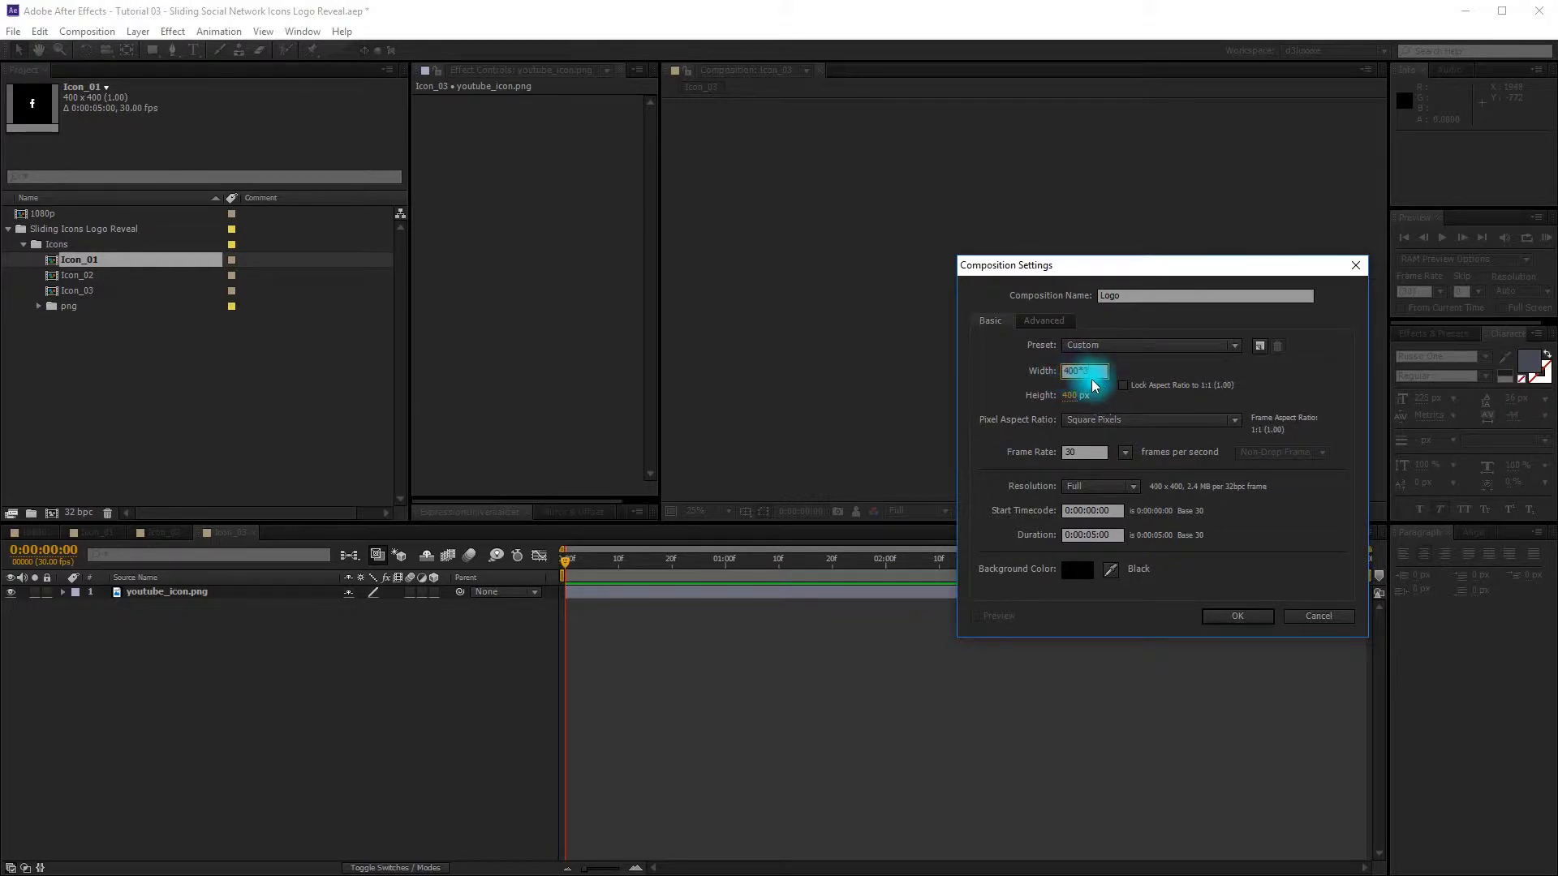
key("Return")
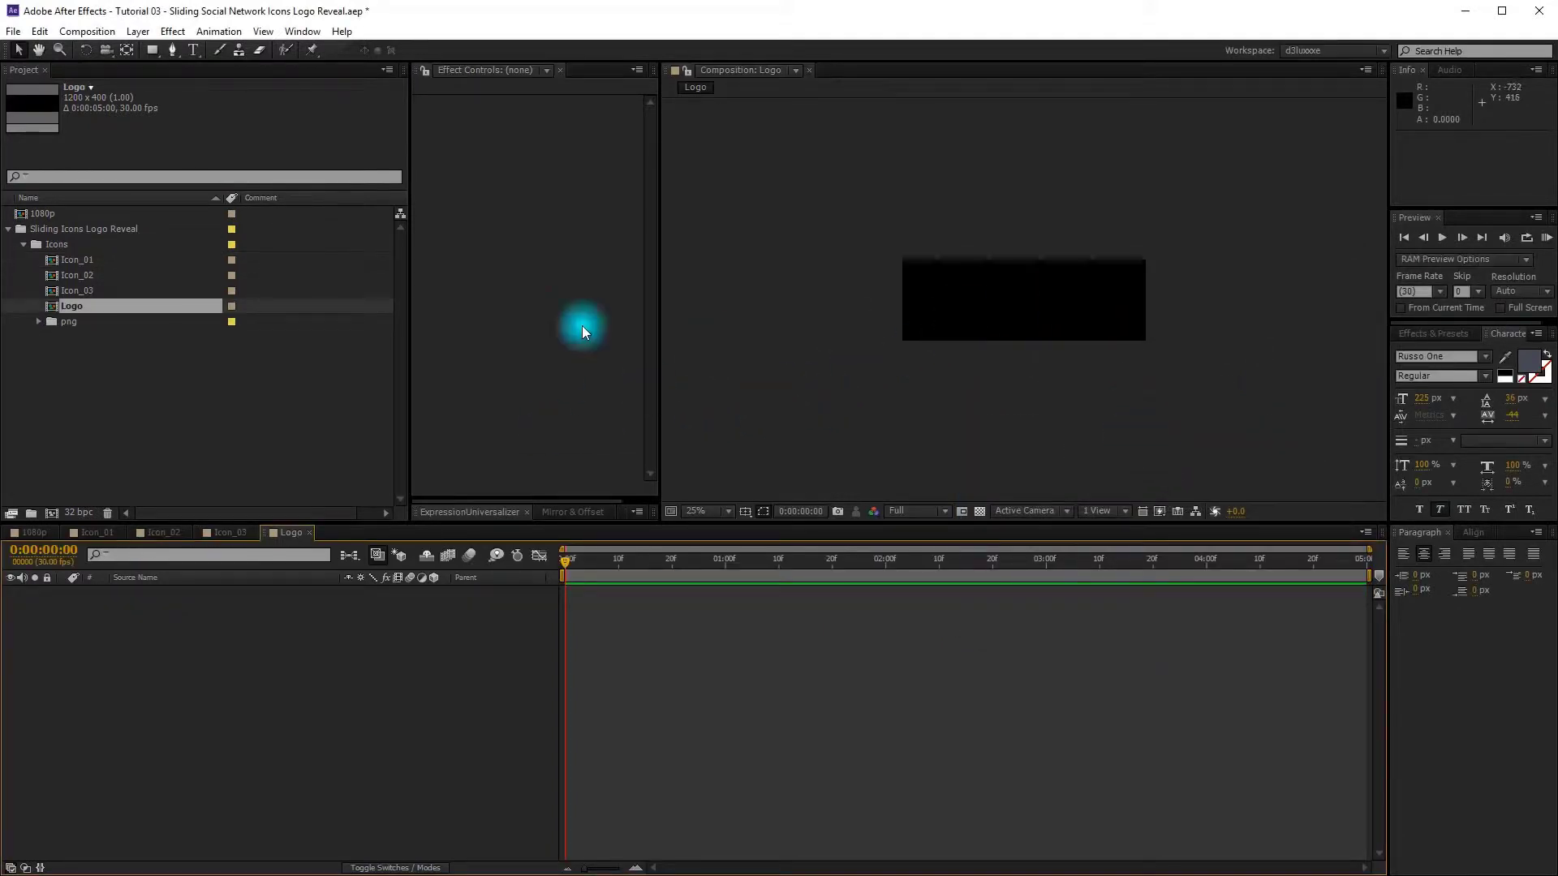
Step: Add the text "Your Logo" to the Logo composition and center it horizontally in the frame
left_click(194, 50)
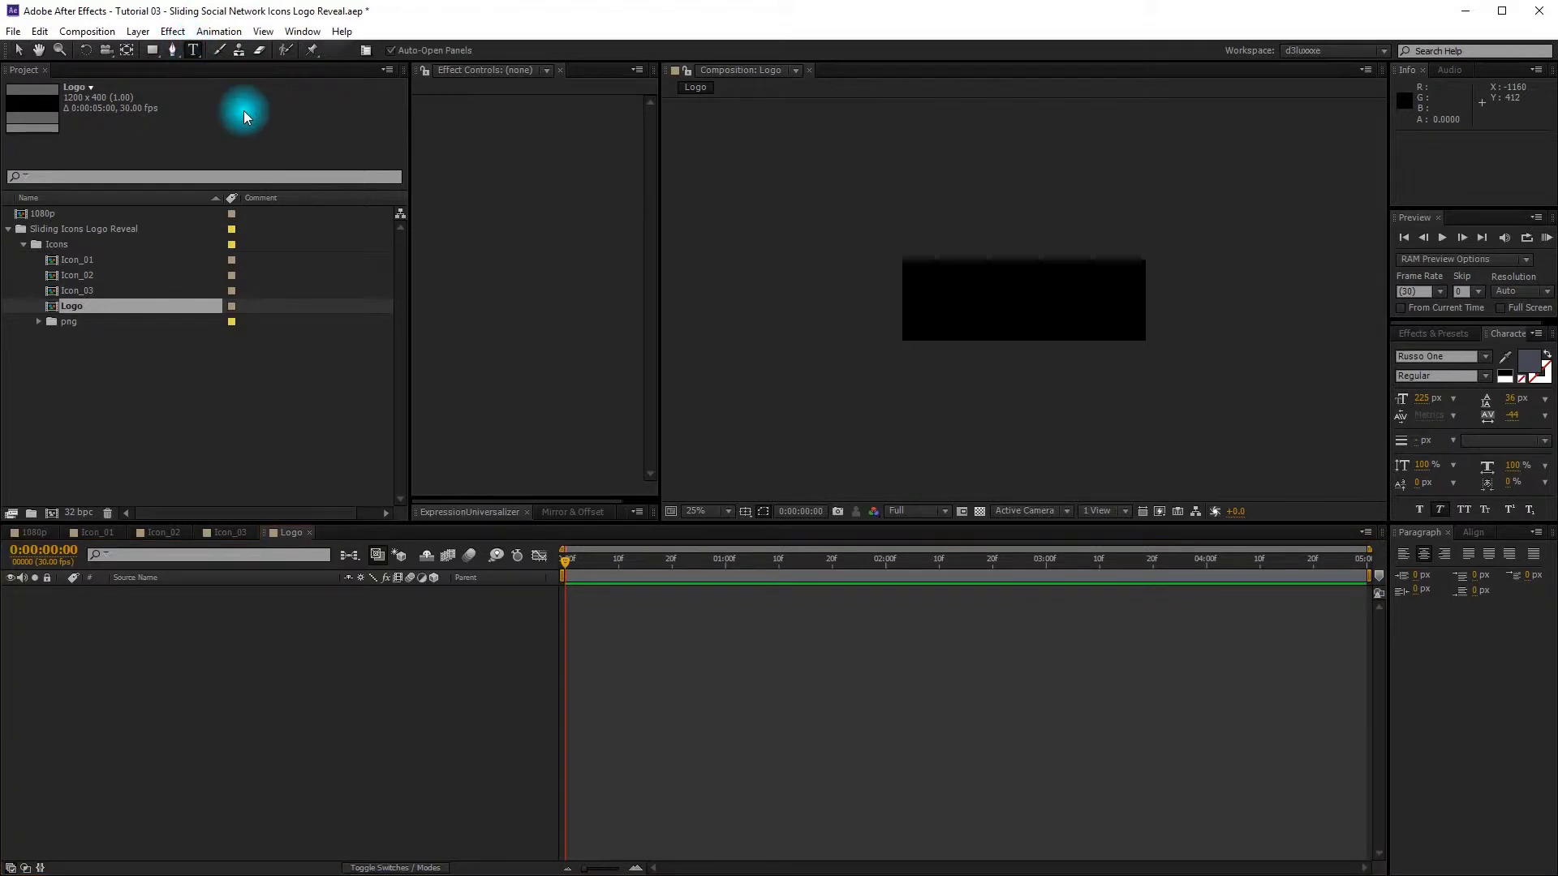
left_click(955, 318)
type("Your Logo")
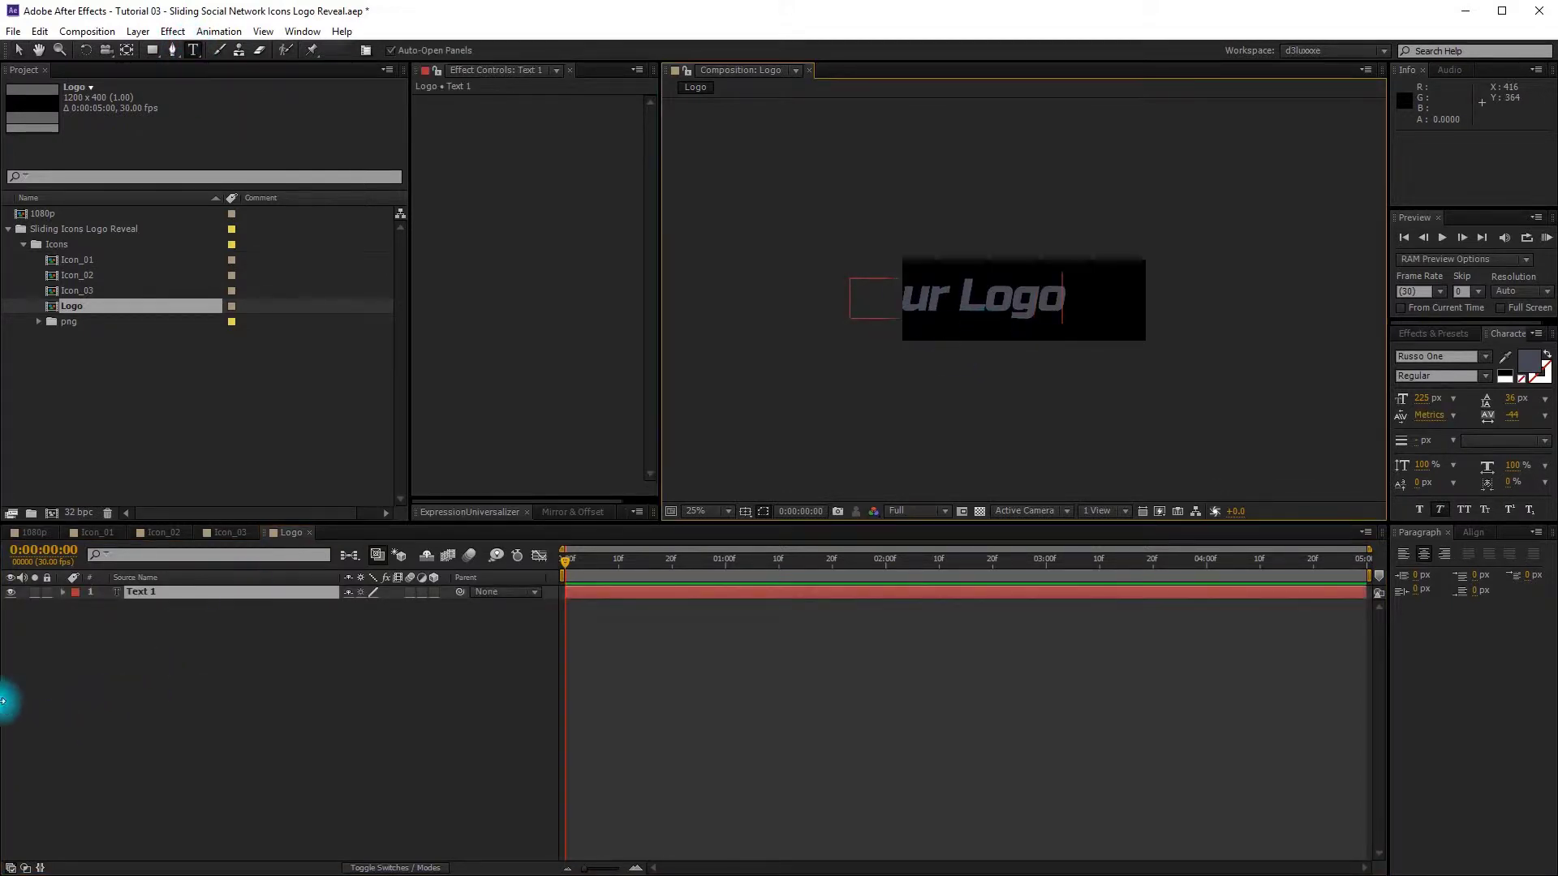
left_click(178, 591)
left_click(1471, 539)
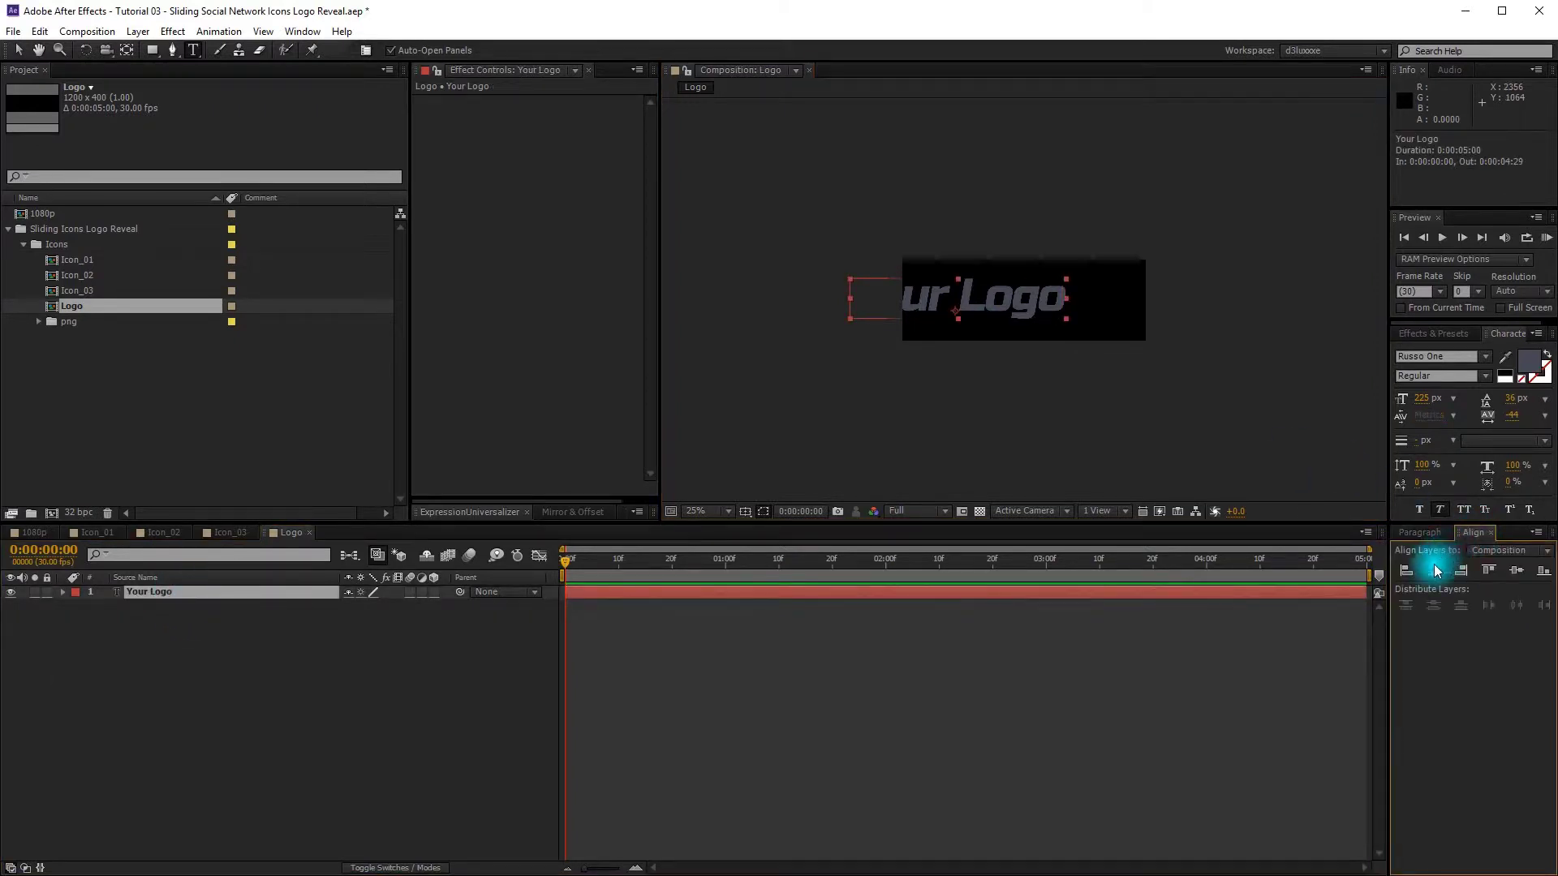
left_click(1434, 570)
left_click(451, 724)
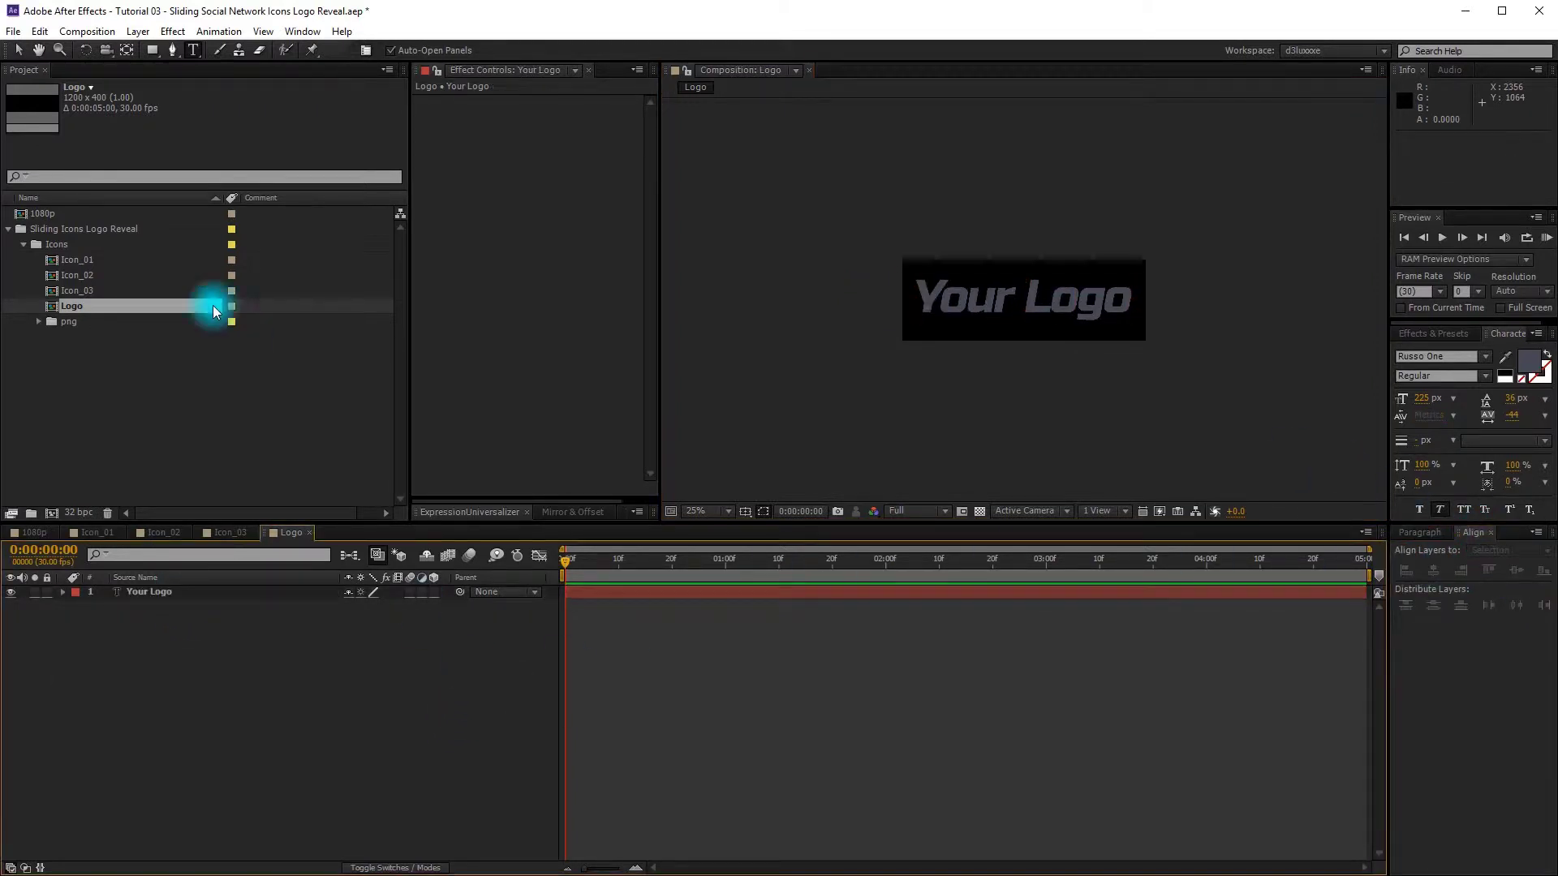
Step: Review the icon row with its follower labels and the logo animation in the reference video sliding social icons logo.mp4
left_click(110, 402)
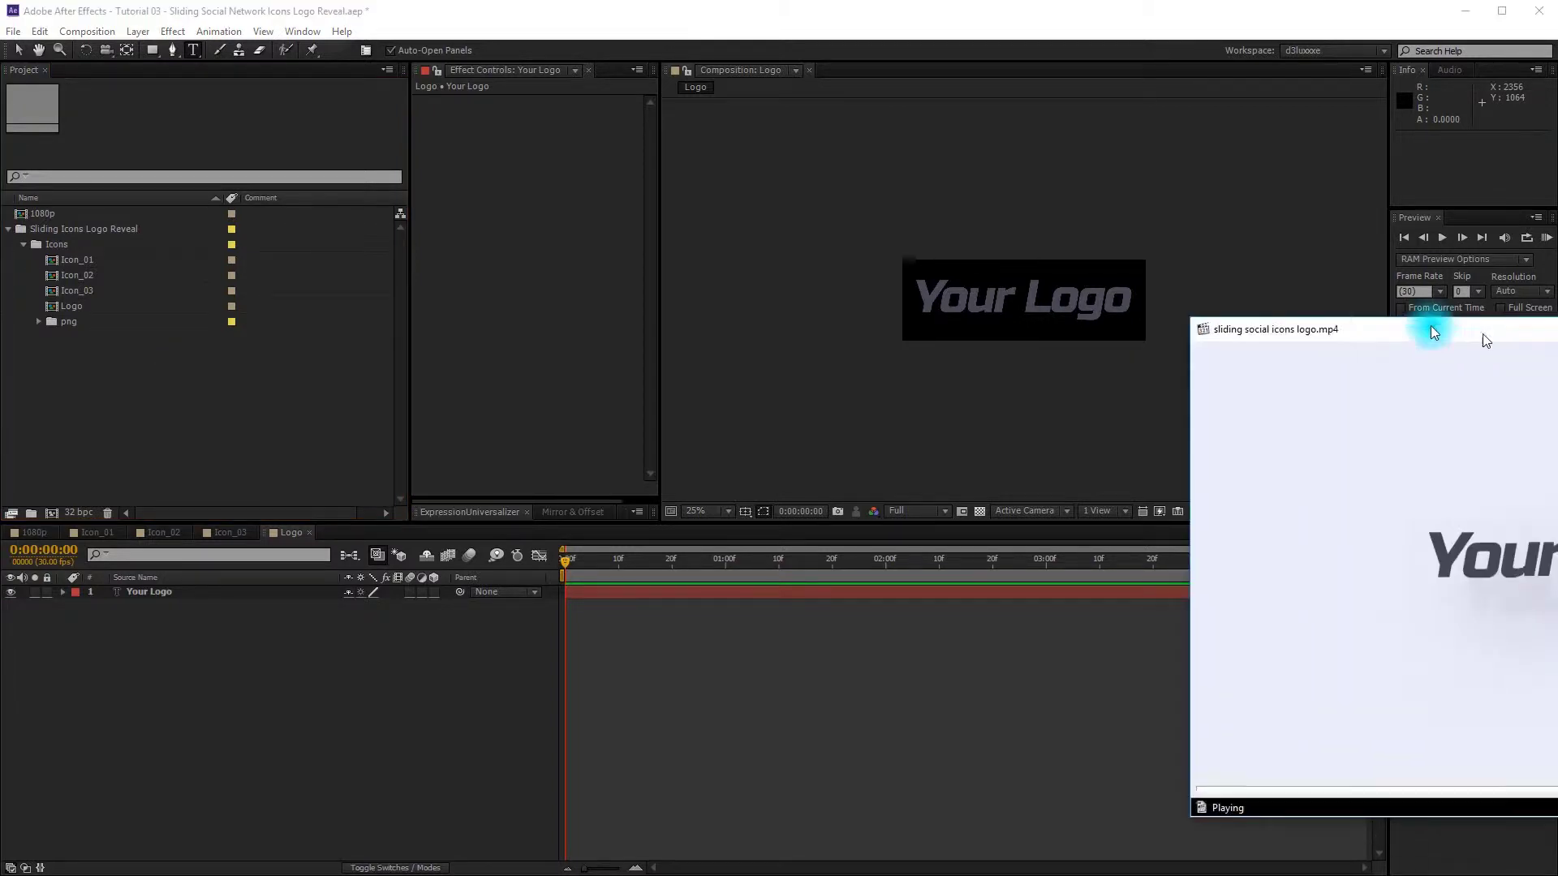
left_click_drag(1429, 331, 805, 235)
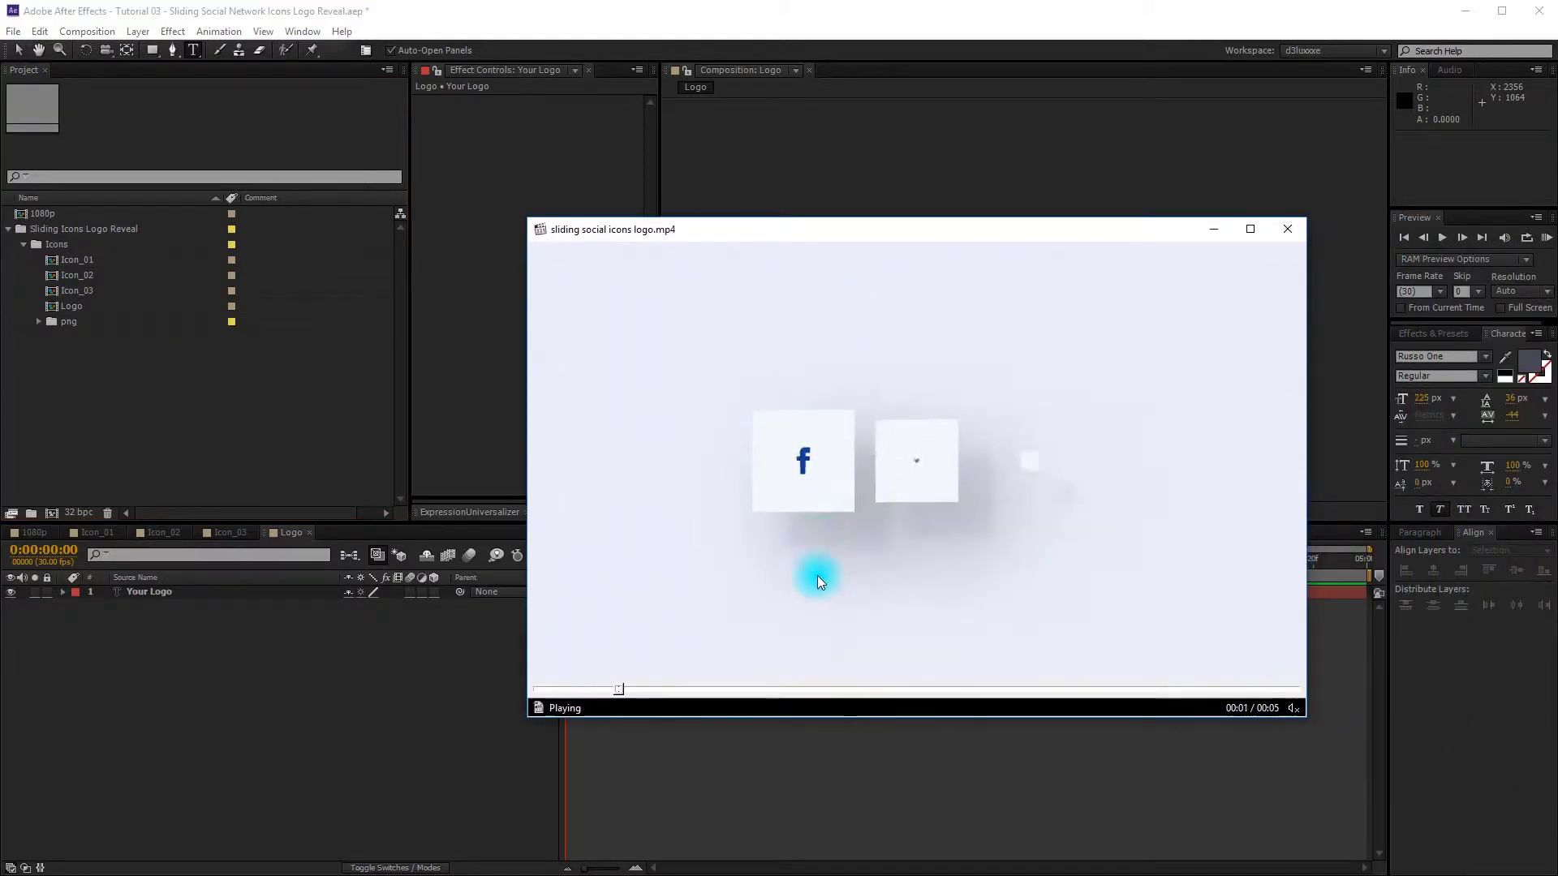
left_click(873, 666)
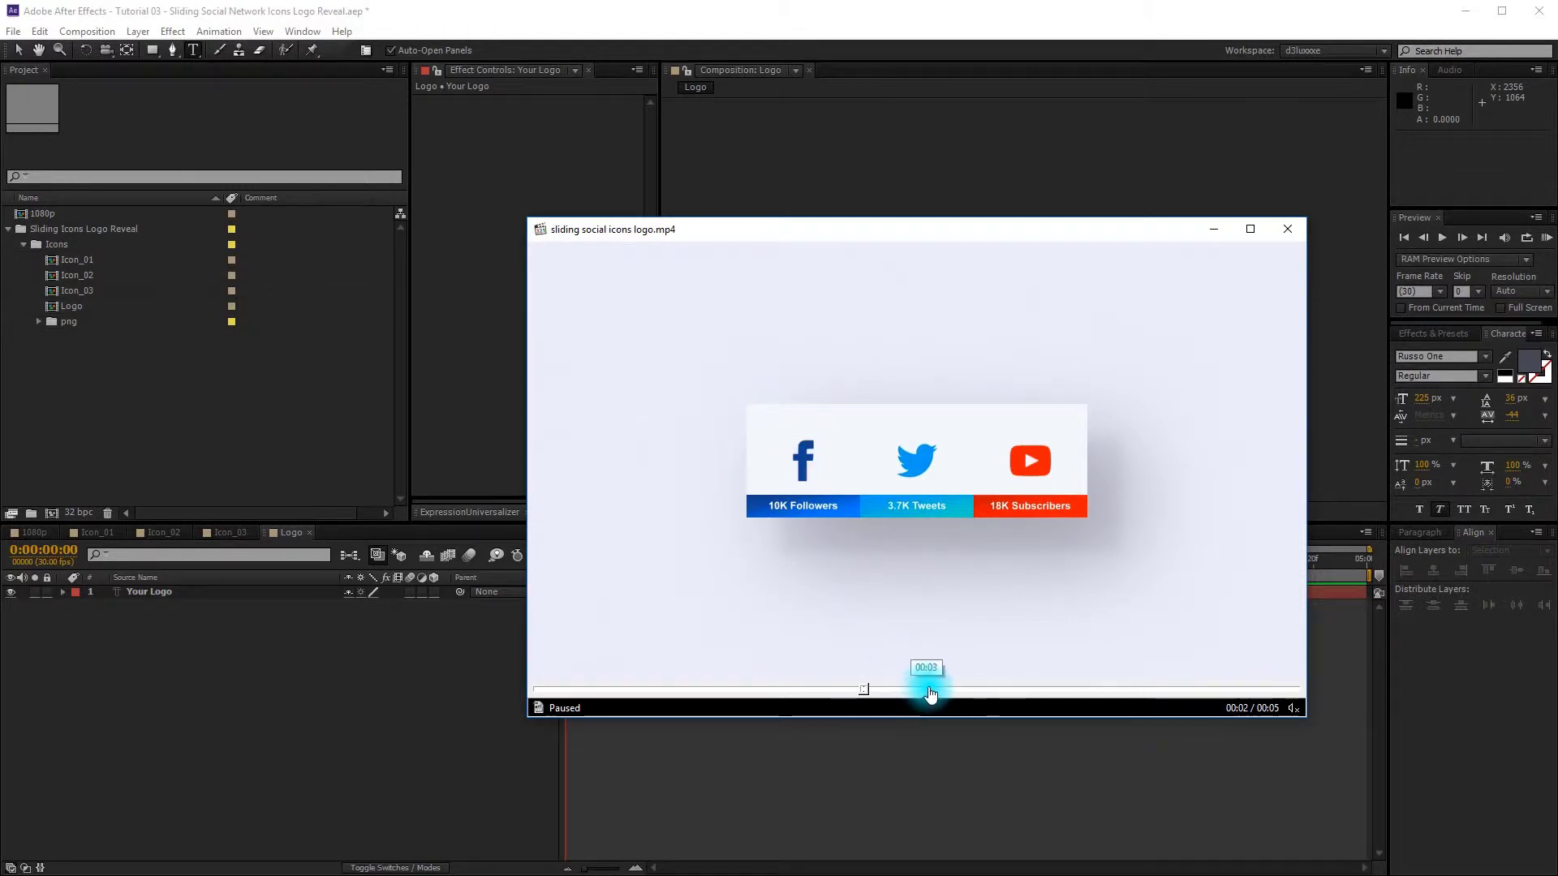
left_click(973, 699)
left_click_drag(946, 690, 864, 691)
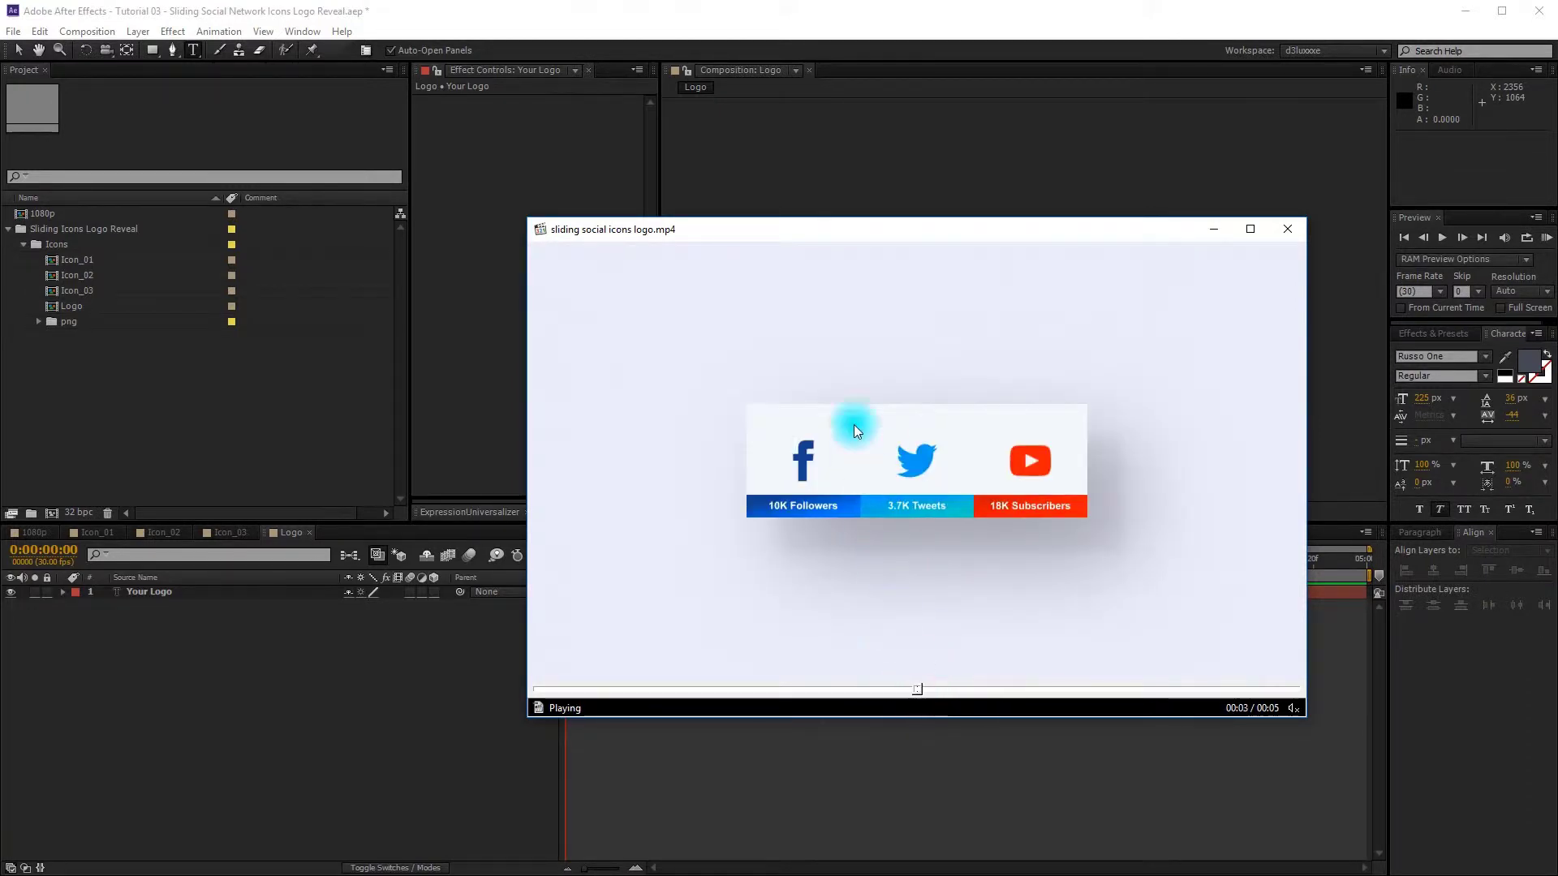
left_click_drag(905, 456, 1557, 487)
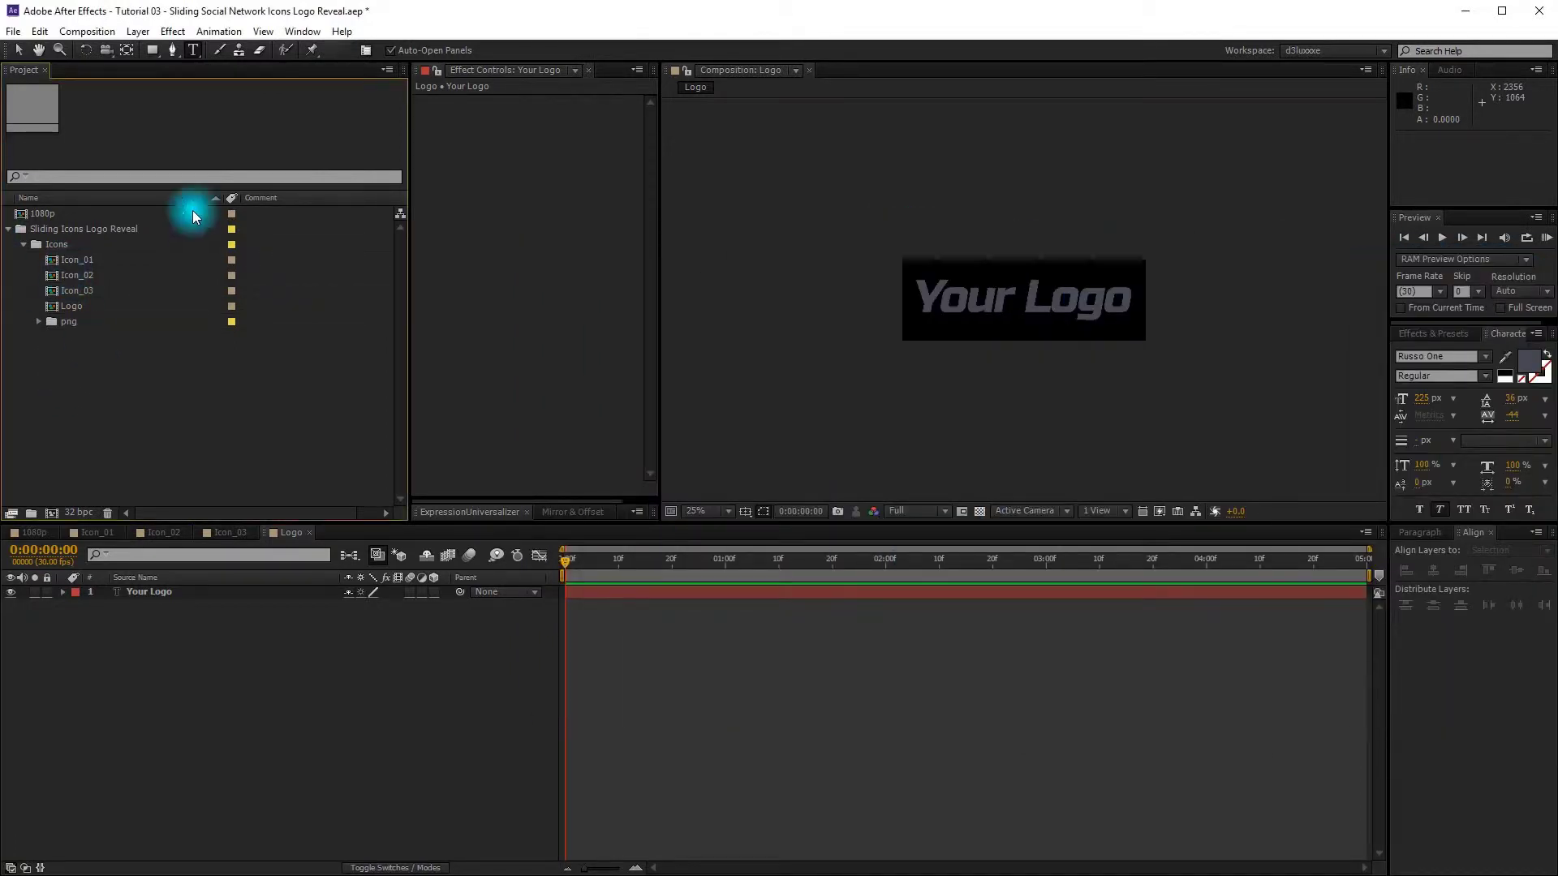
Step: Create a 400 x 400 px composition named Logo_Piece_01
left_click(96, 32)
left_click(104, 49)
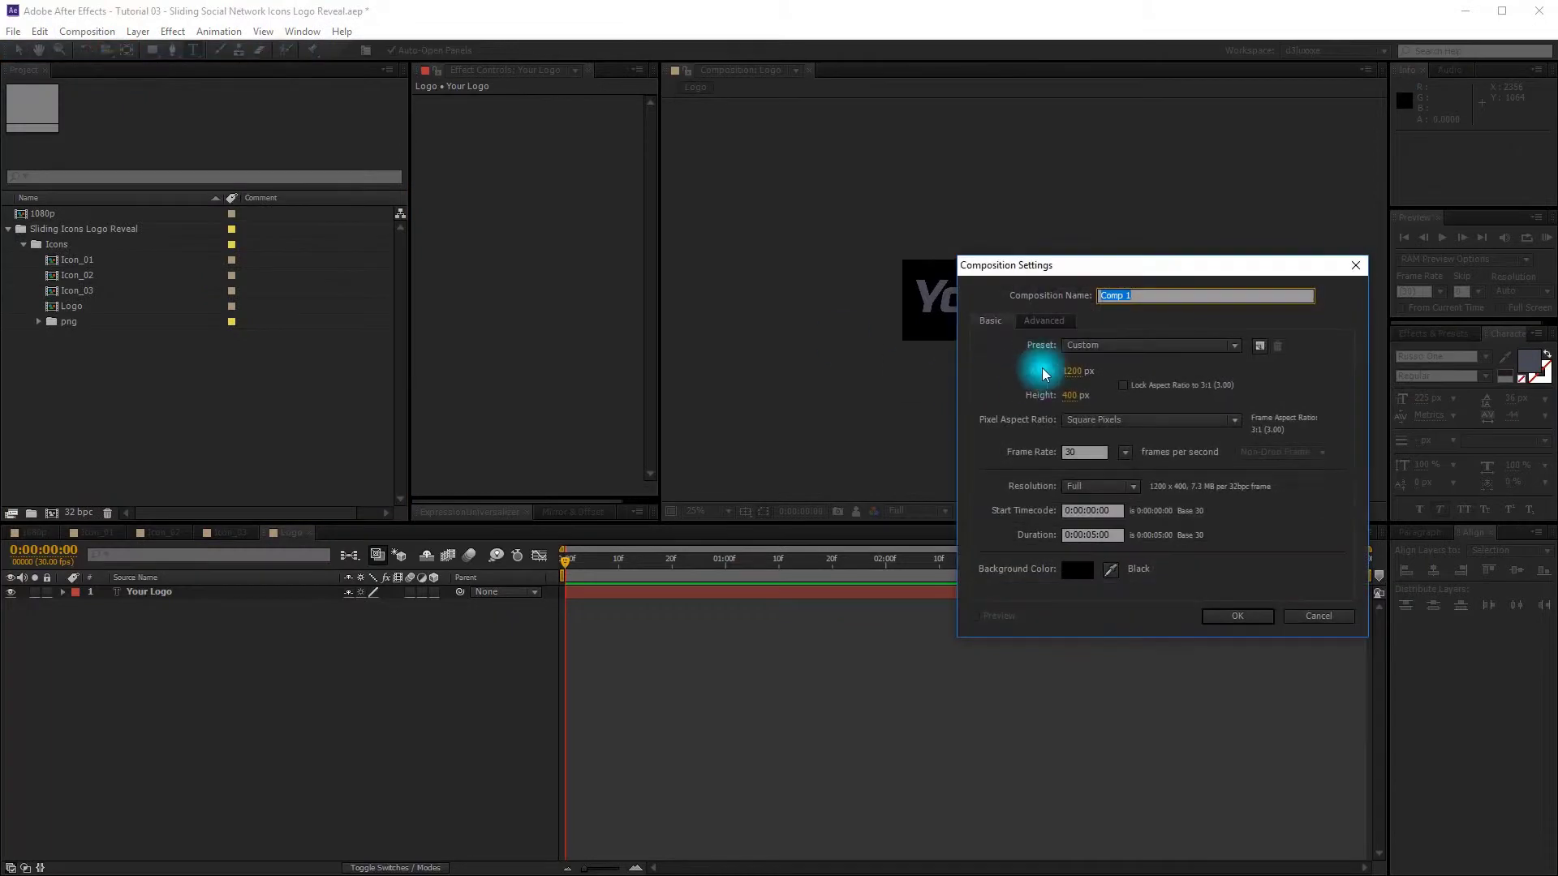
left_click(1082, 373)
type("400")
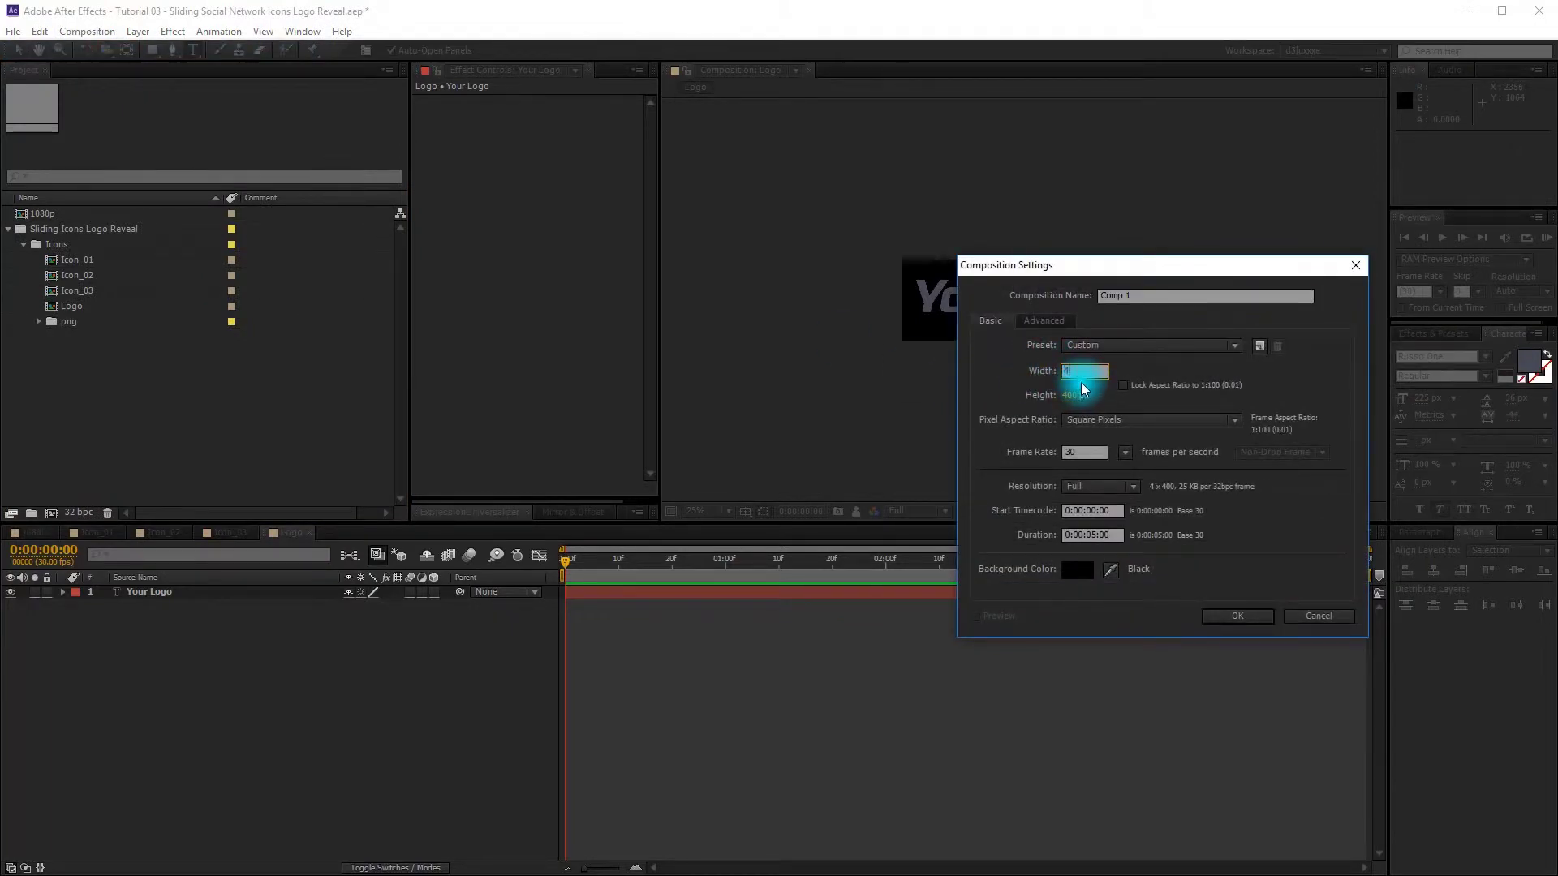
left_click(1128, 368)
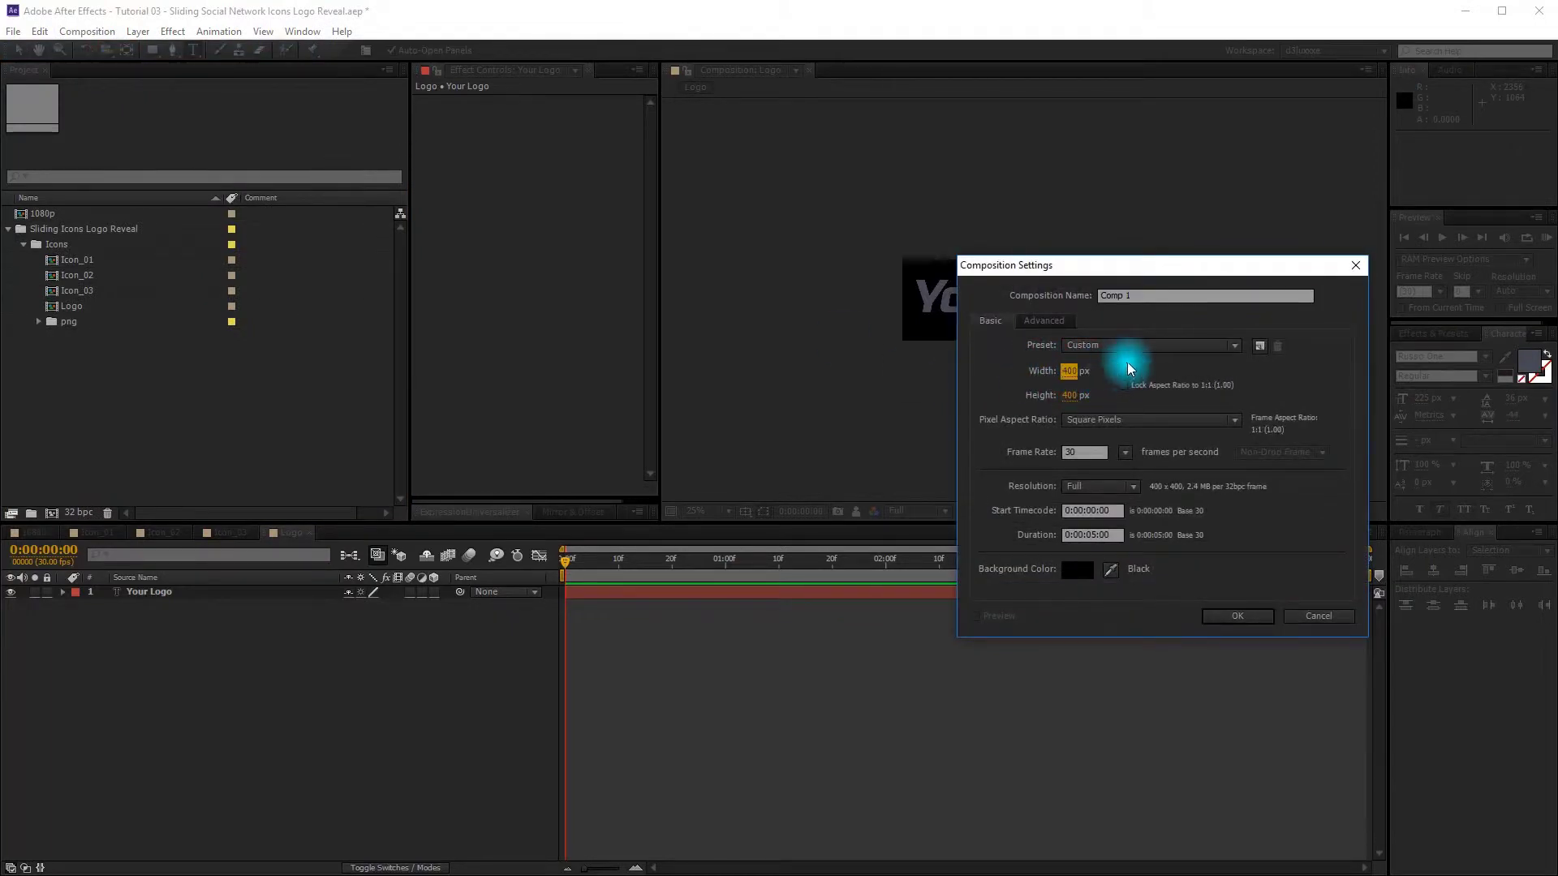
left_click(1149, 295)
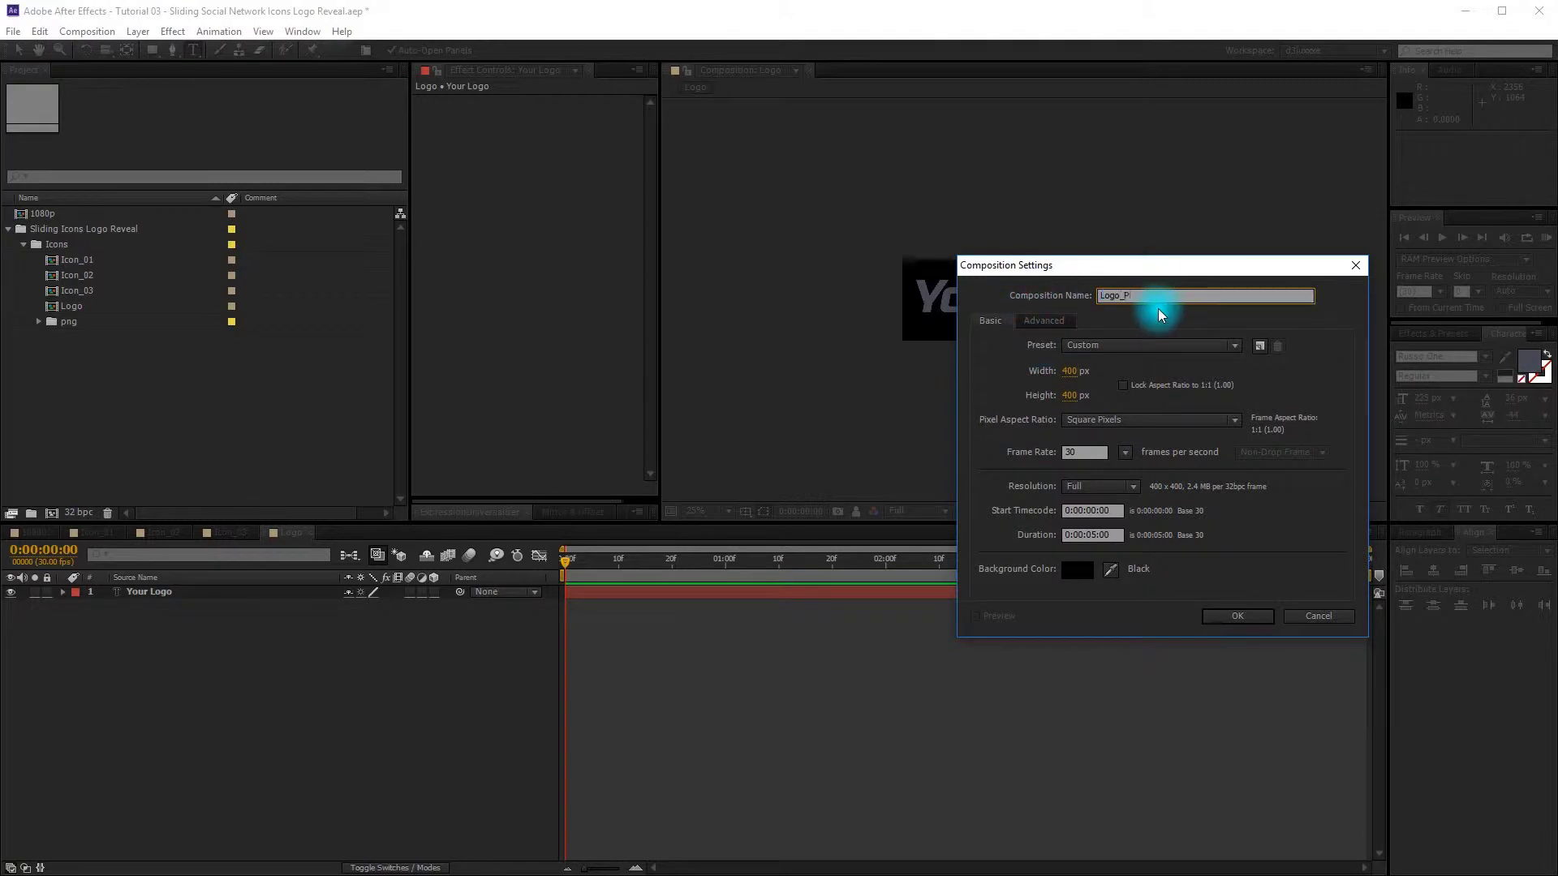
type("Logo_Piece_01")
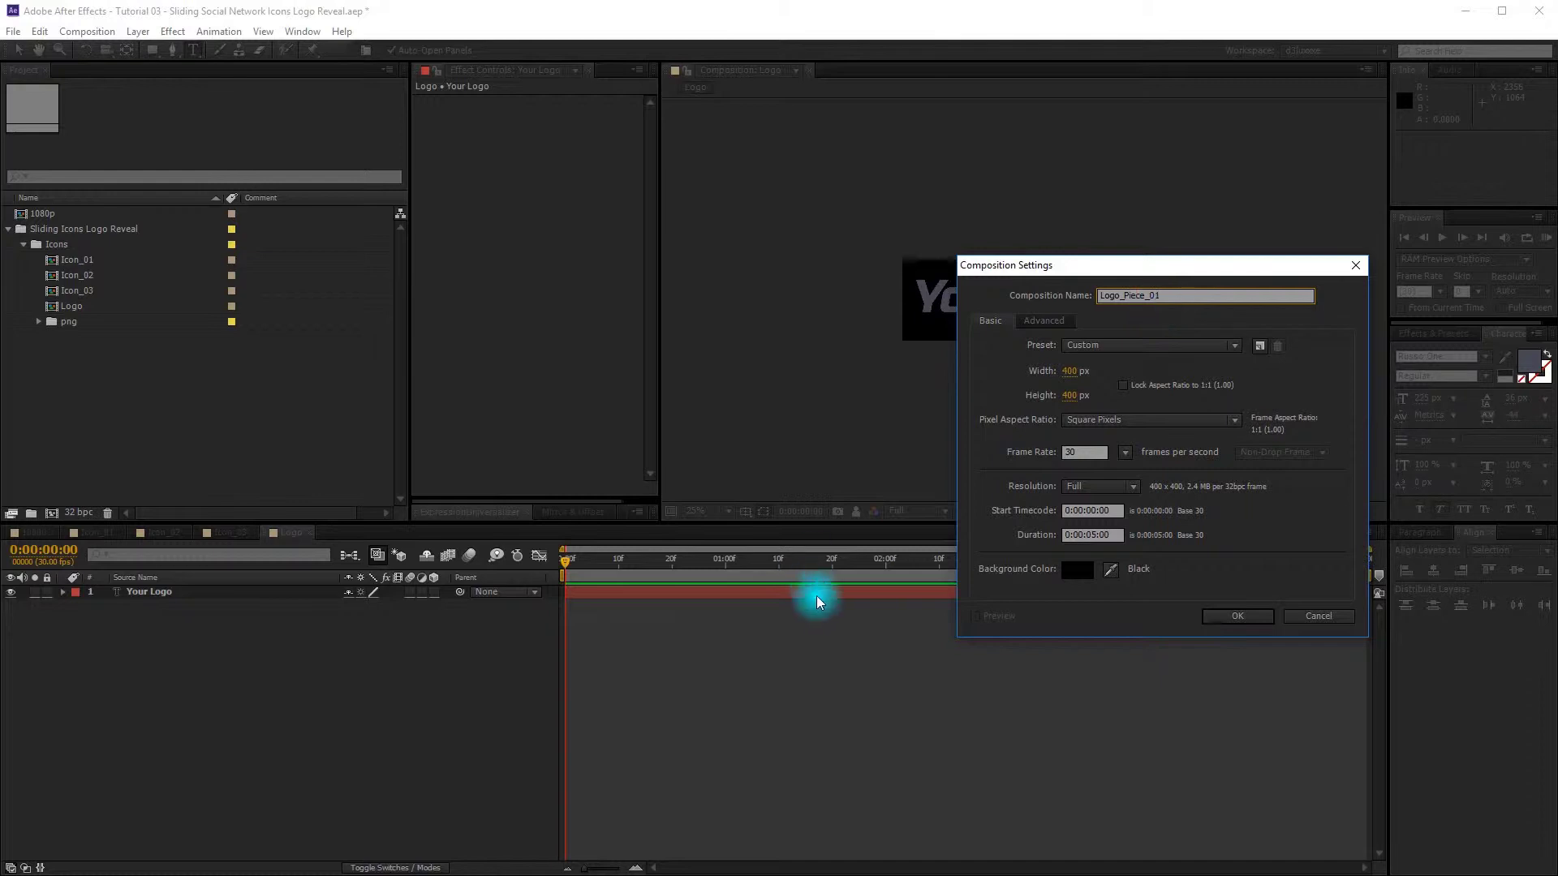
left_click(1227, 614)
Step: Add the Logo composition to Logo_Piece_01 as a layer and align its left edge with the frame's left edge
left_click(207, 370)
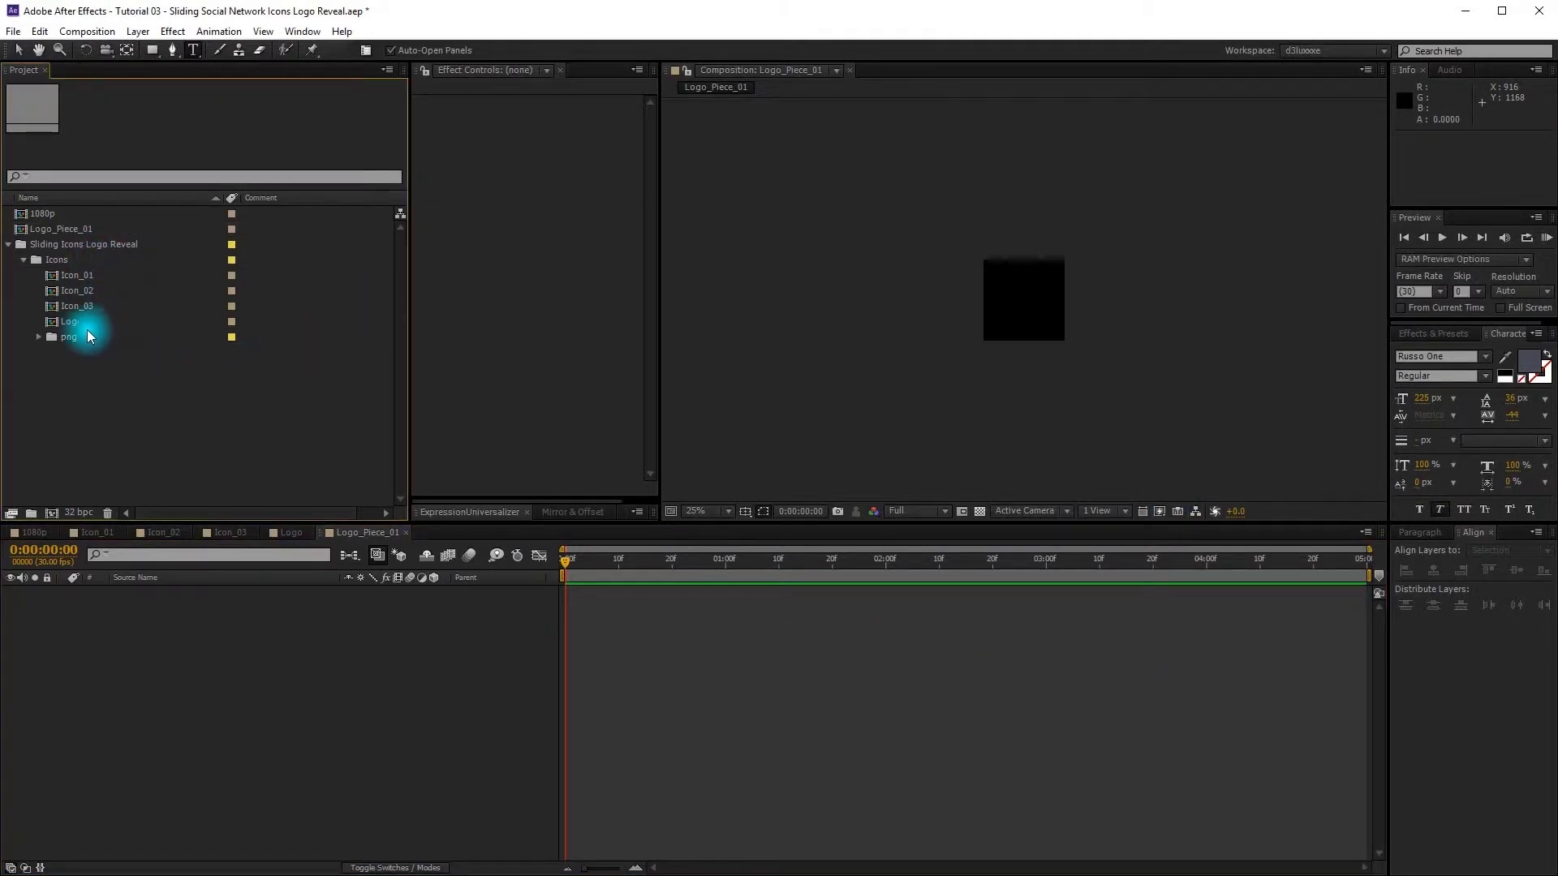
left_click_drag(78, 325, 196, 753)
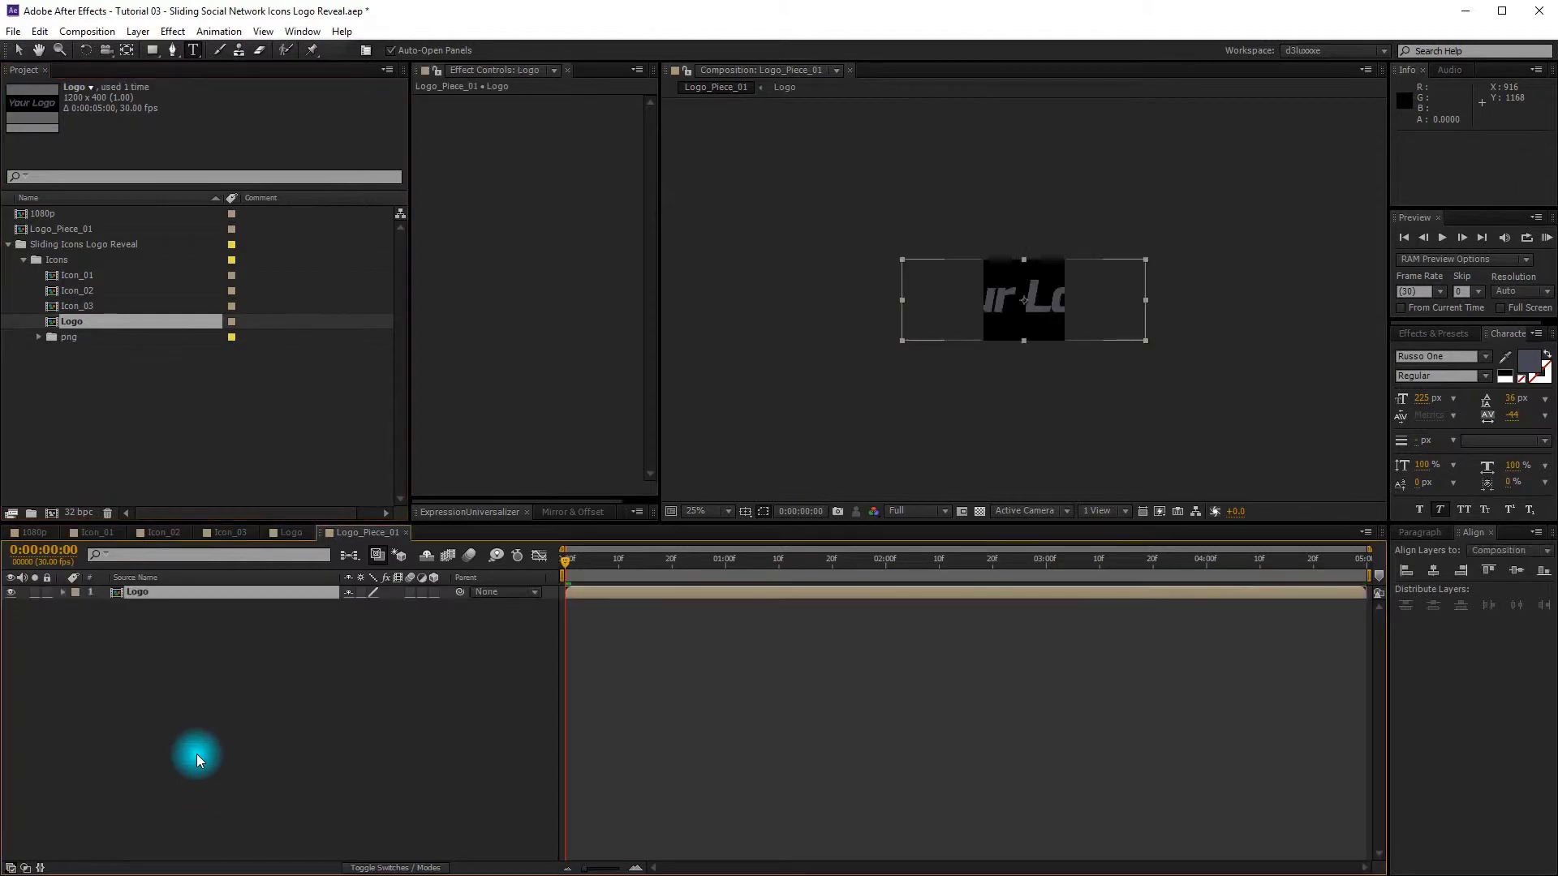
left_click(1408, 572)
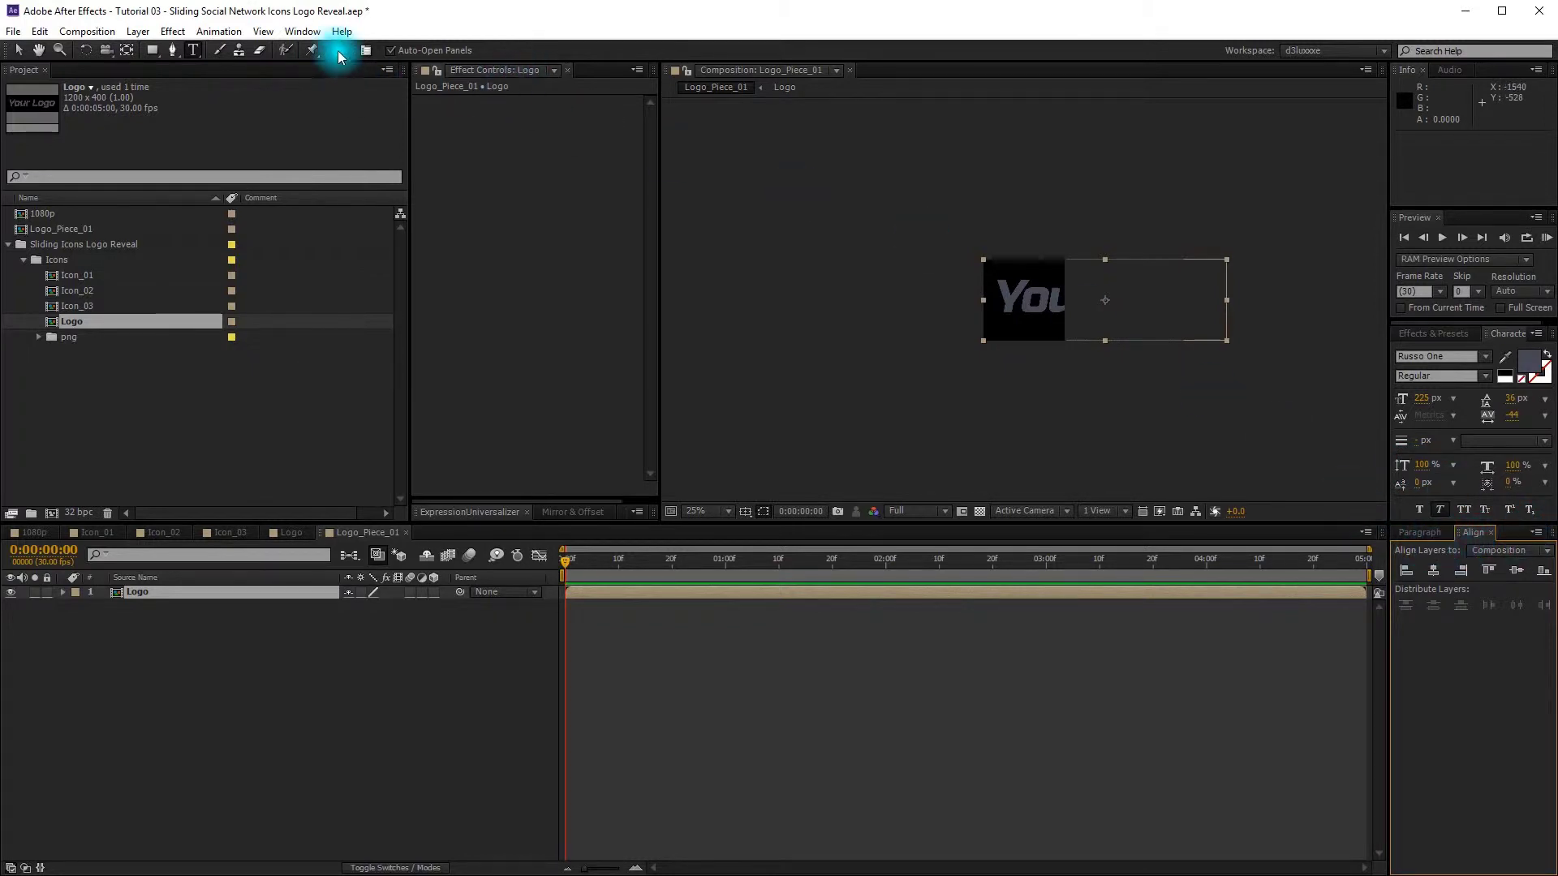
left_click(309, 35)
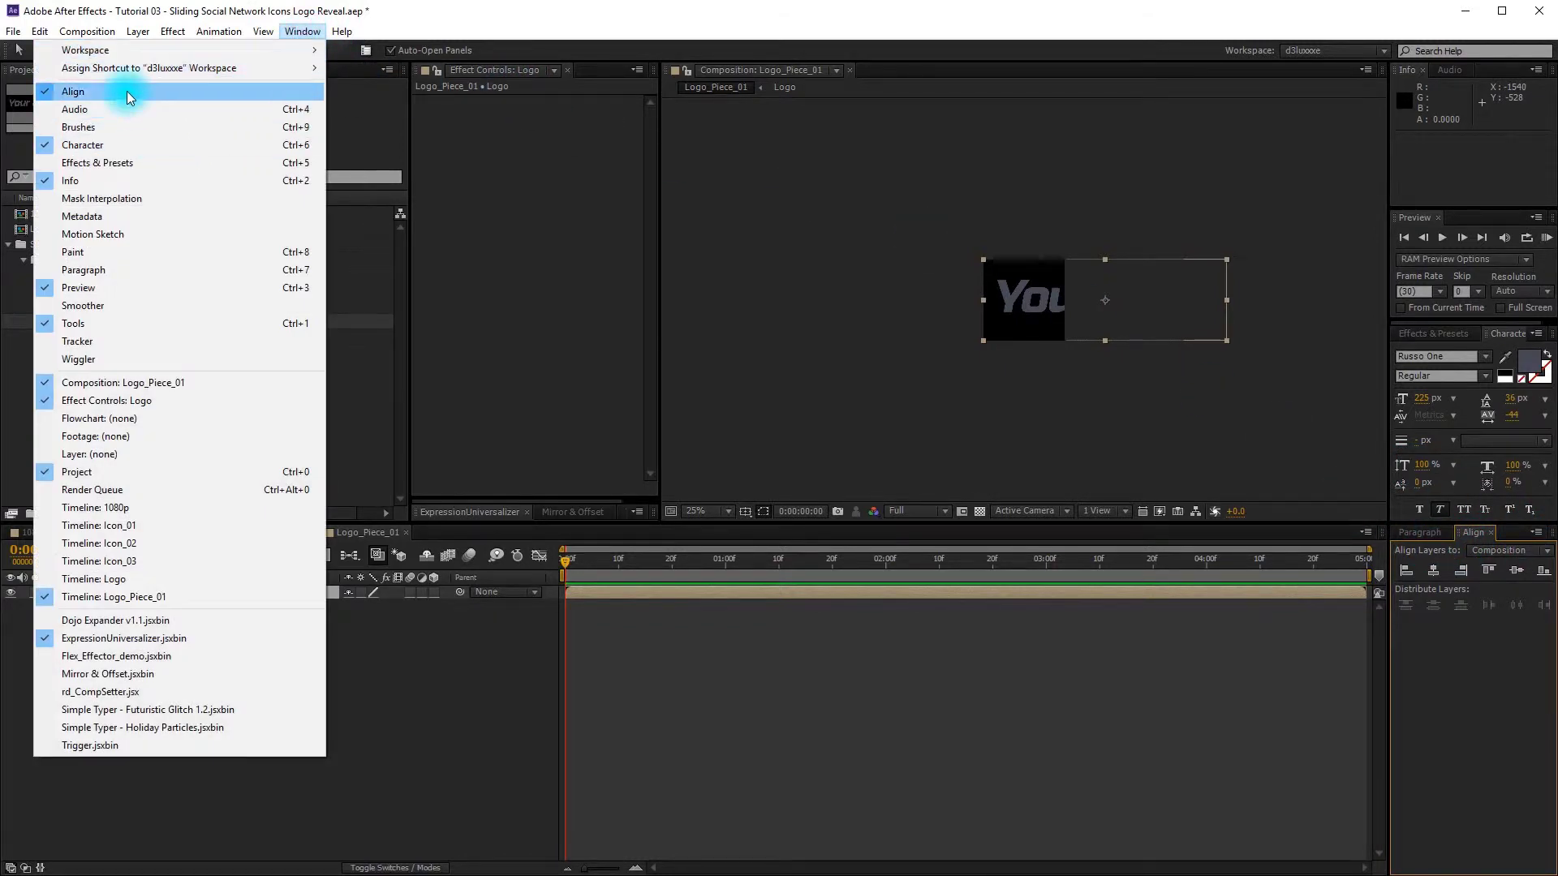
left_click(412, 670)
left_click(168, 382)
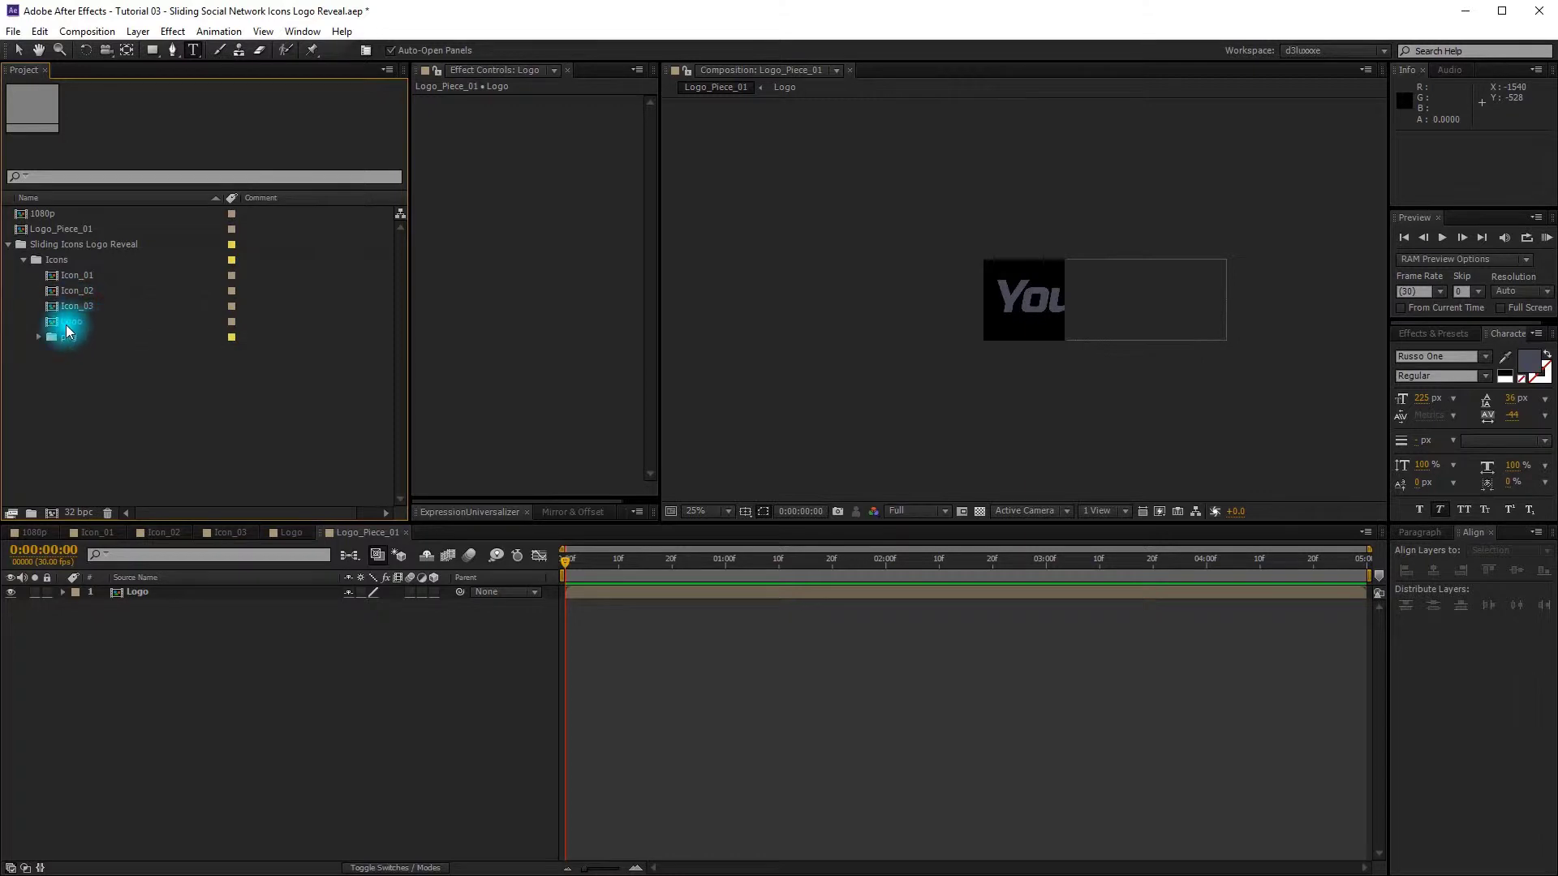
Step: Place the Logo composition in a new project folder named Logo
left_click_drag(67, 329, 31, 513)
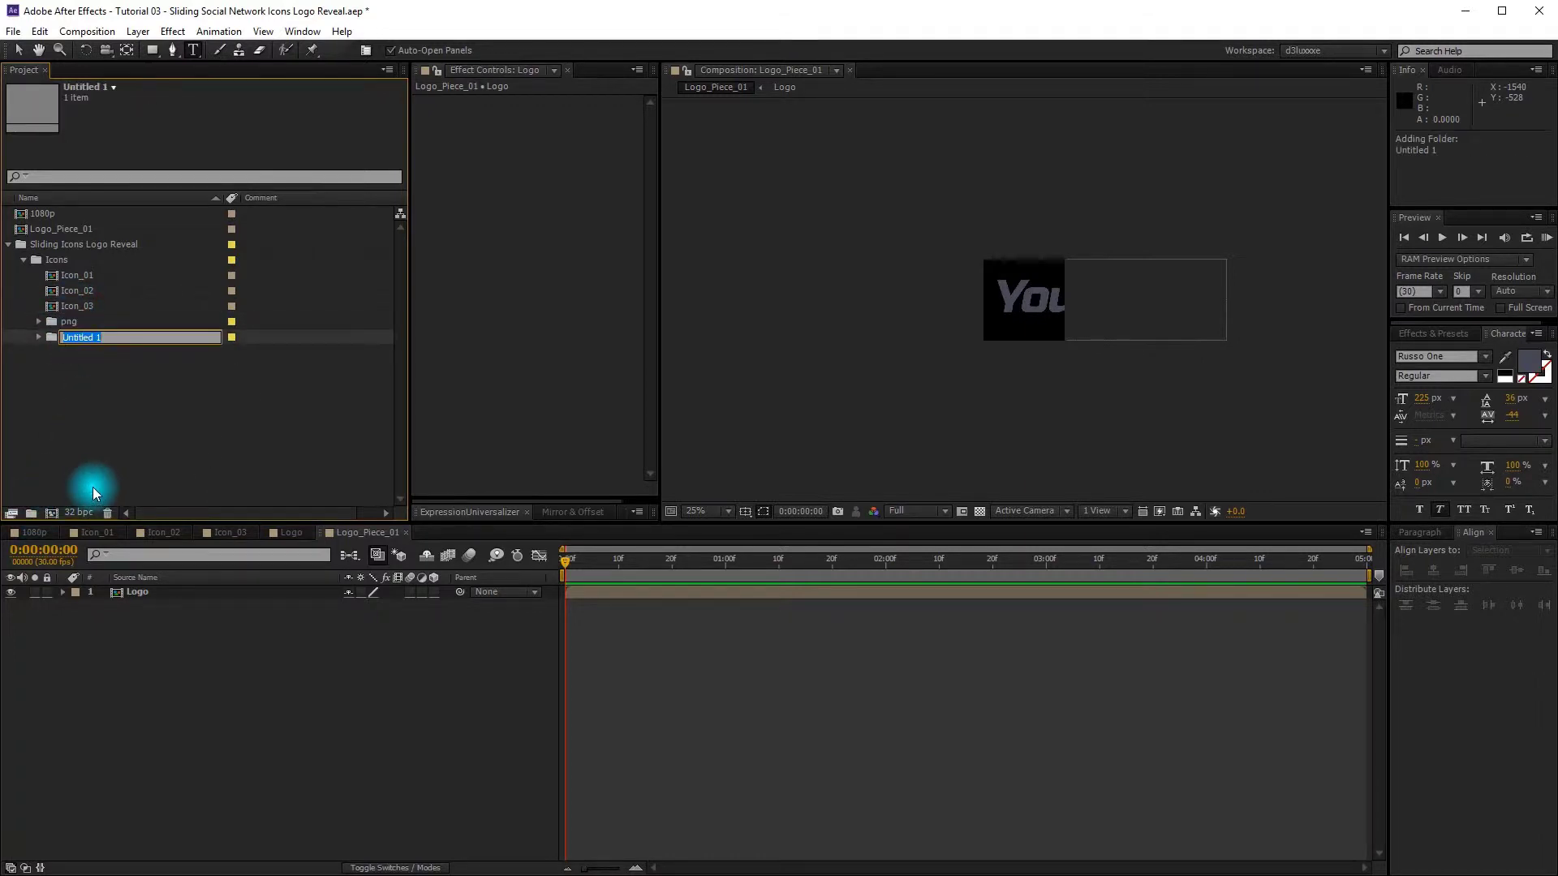
type("Logo")
key("Return")
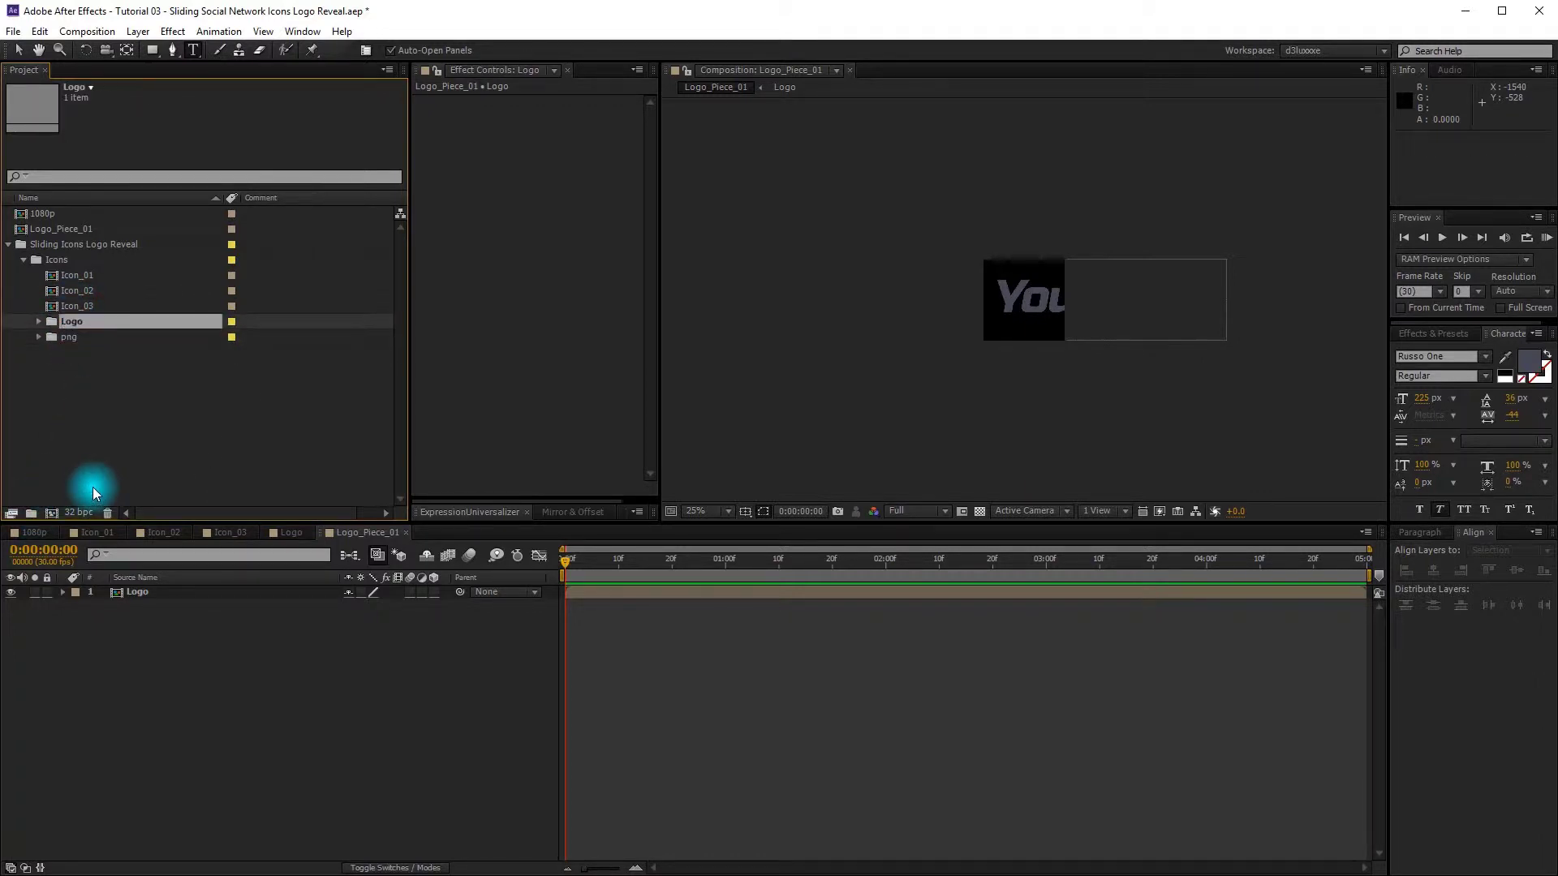
Step: Group the Icons and Logo folders inside a new folder named Edit within Sliding Icons Logo Reveal
left_click_drag(77, 316, 30, 511)
left_click(24, 259)
left_click(61, 260, "shift")
type("Edit")
key("Return")
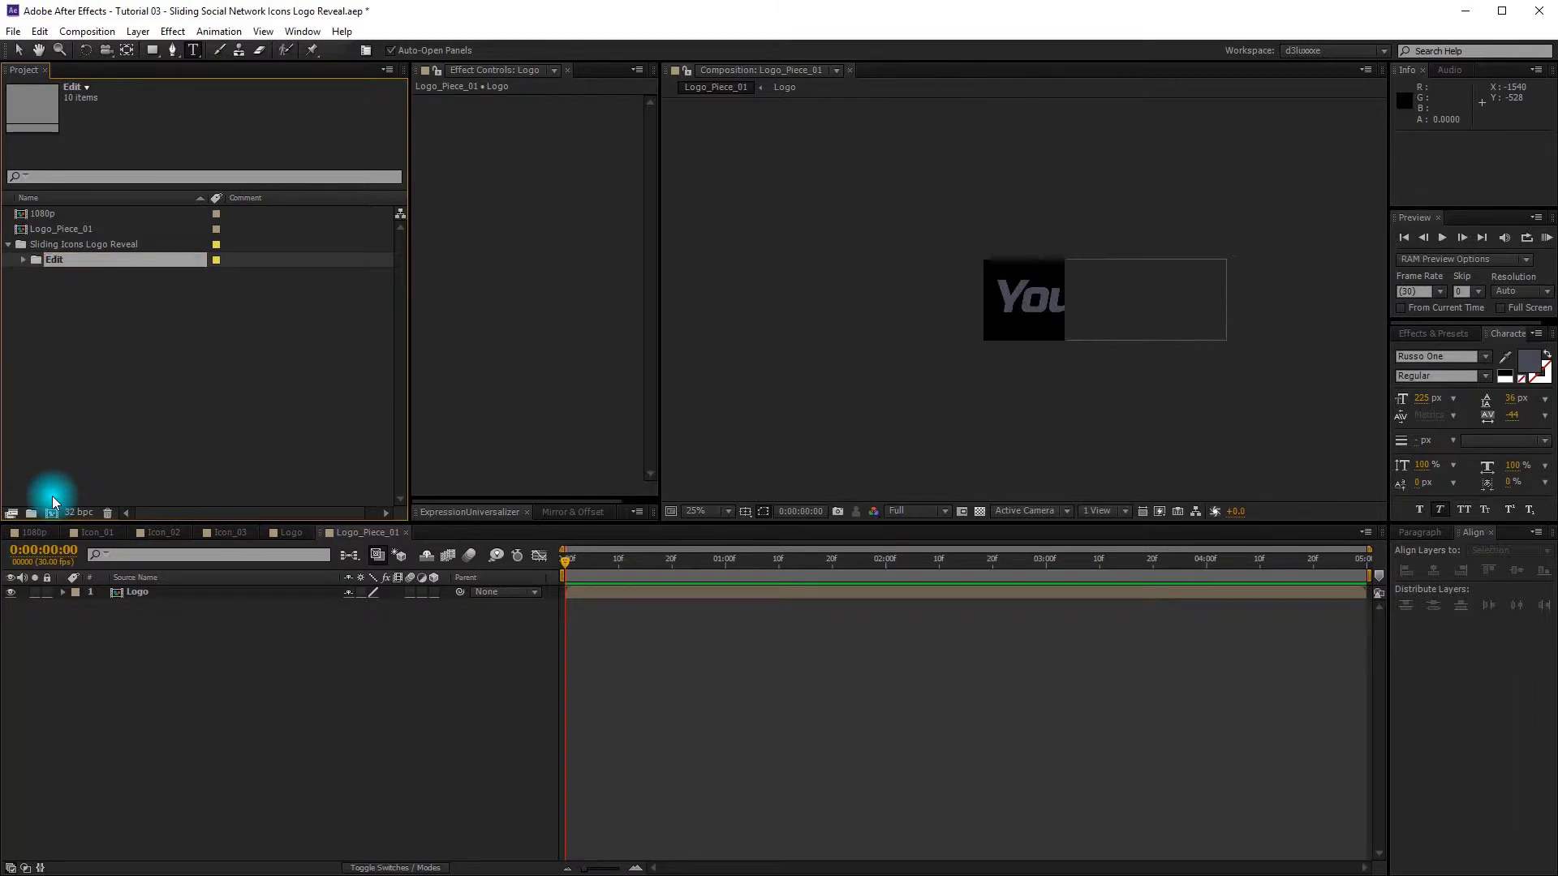
Step: Duplicate the Logo_Piece_01 composition twice to get Logo_Piece_02 and Logo_Piece_03
left_click_drag(122, 234, 110, 271)
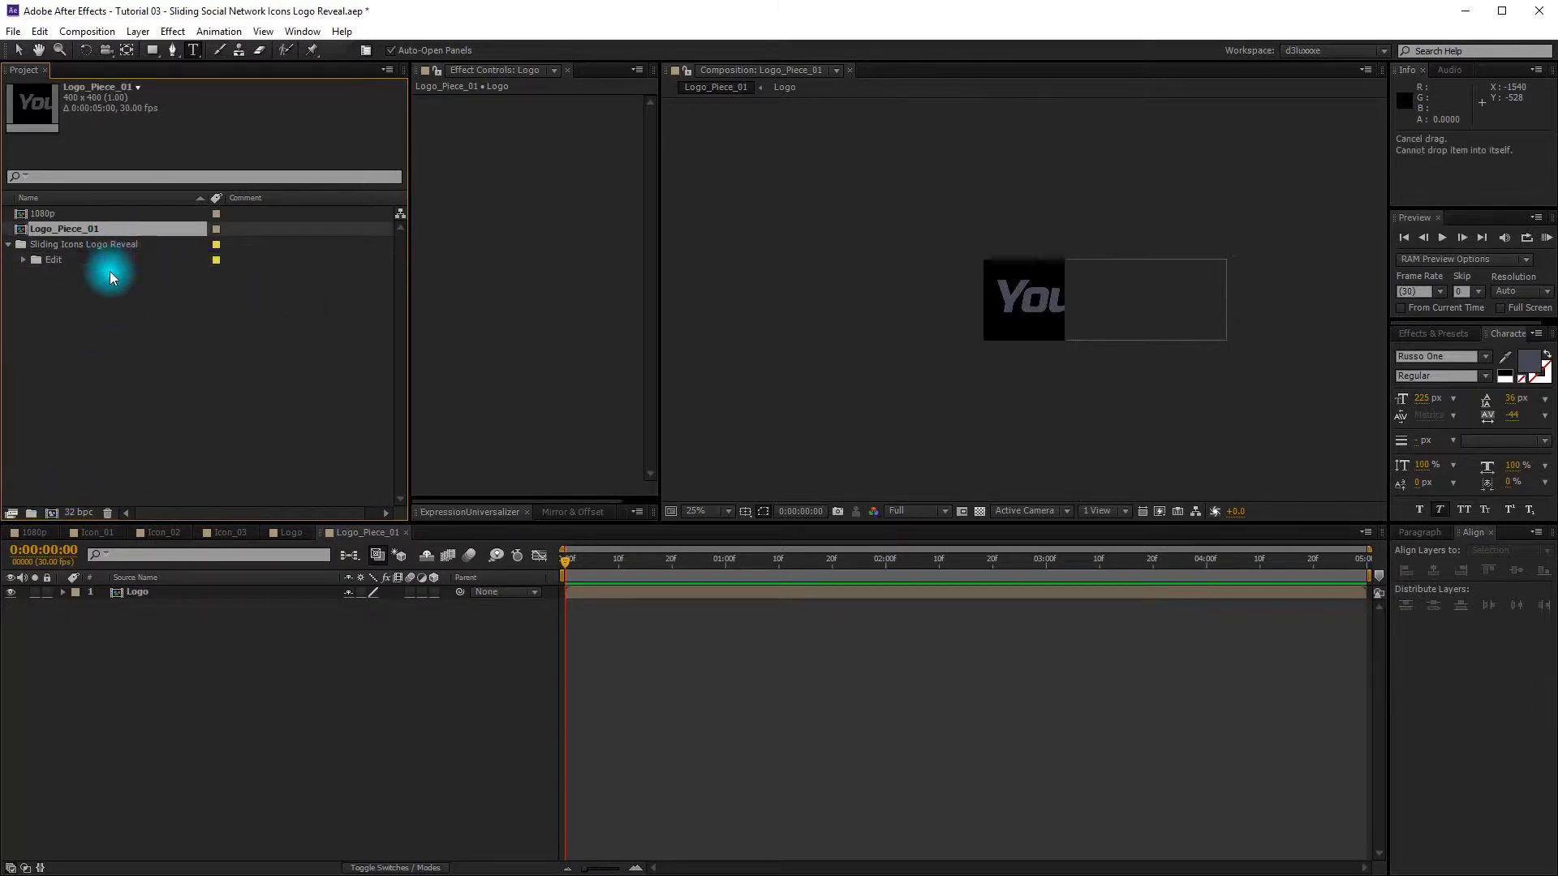
key("ctrl+d")
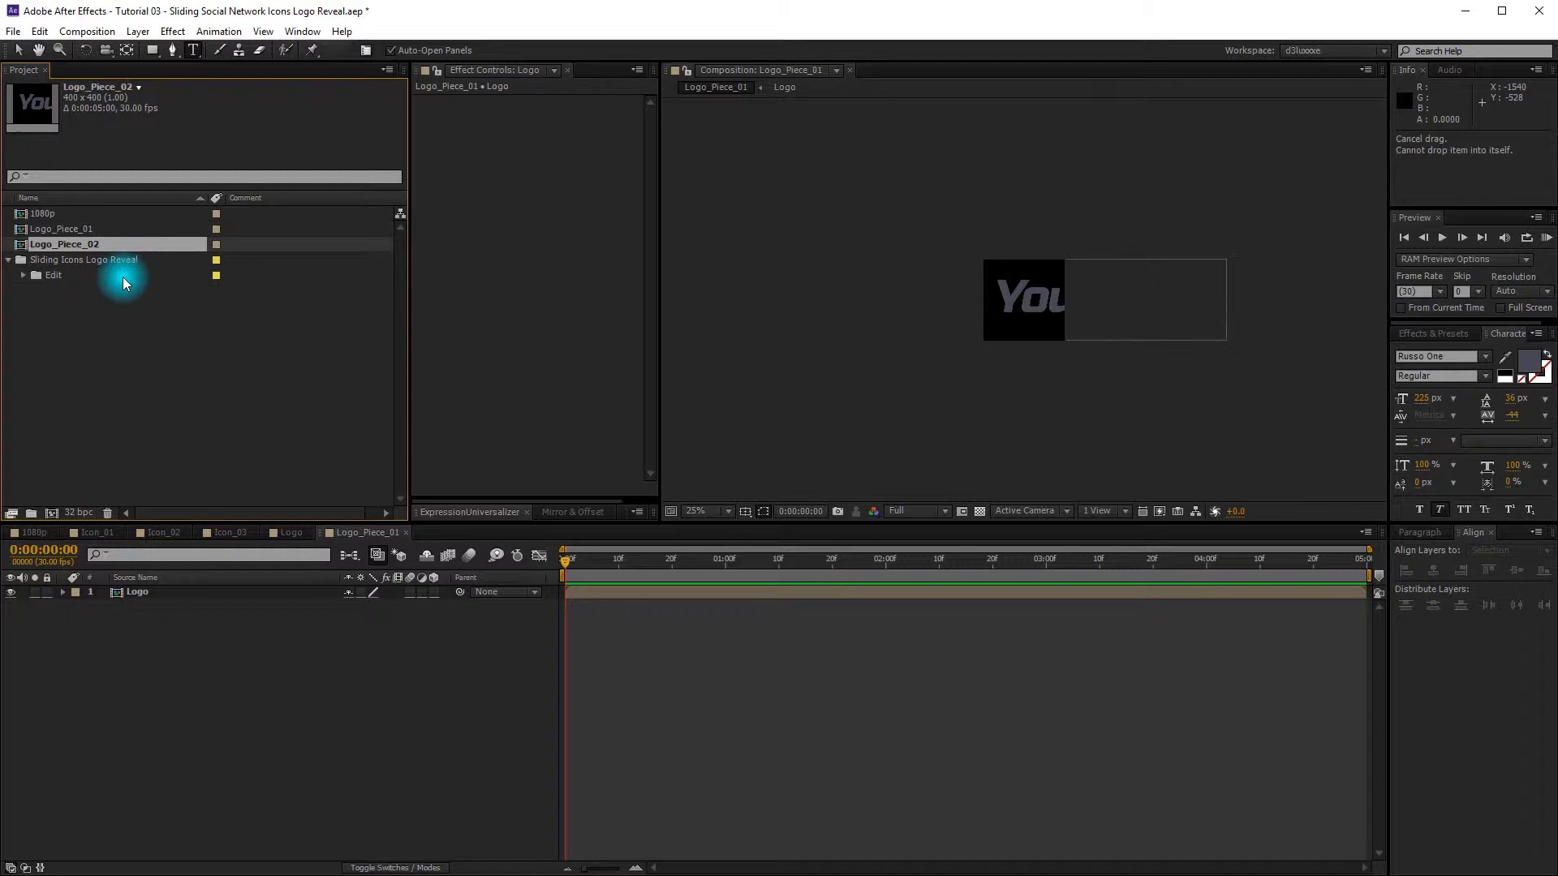
left_click(97, 233)
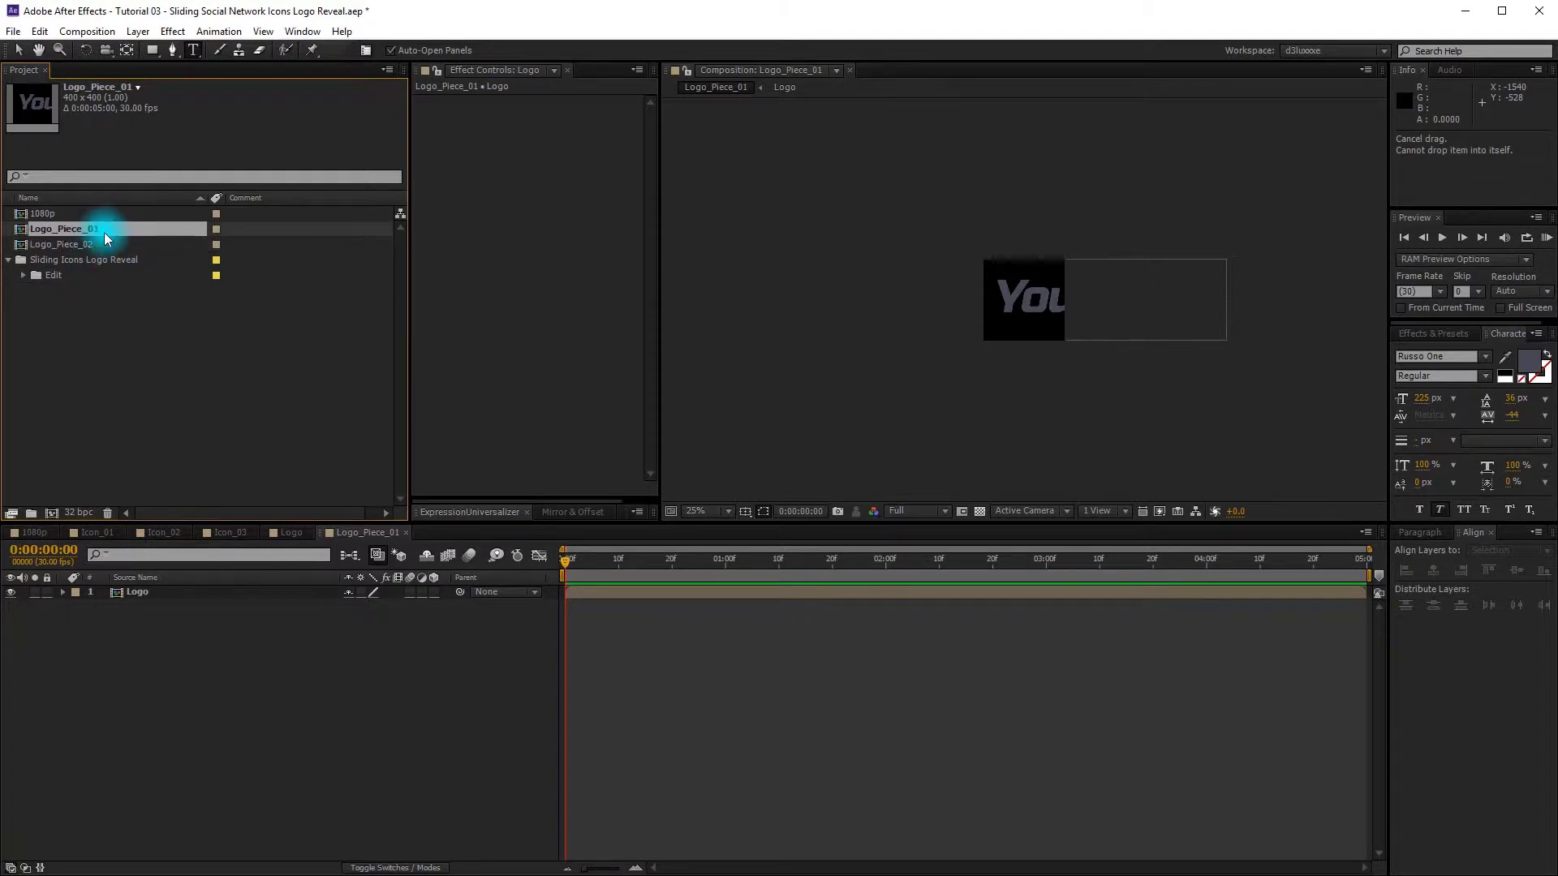
left_click(40, 33)
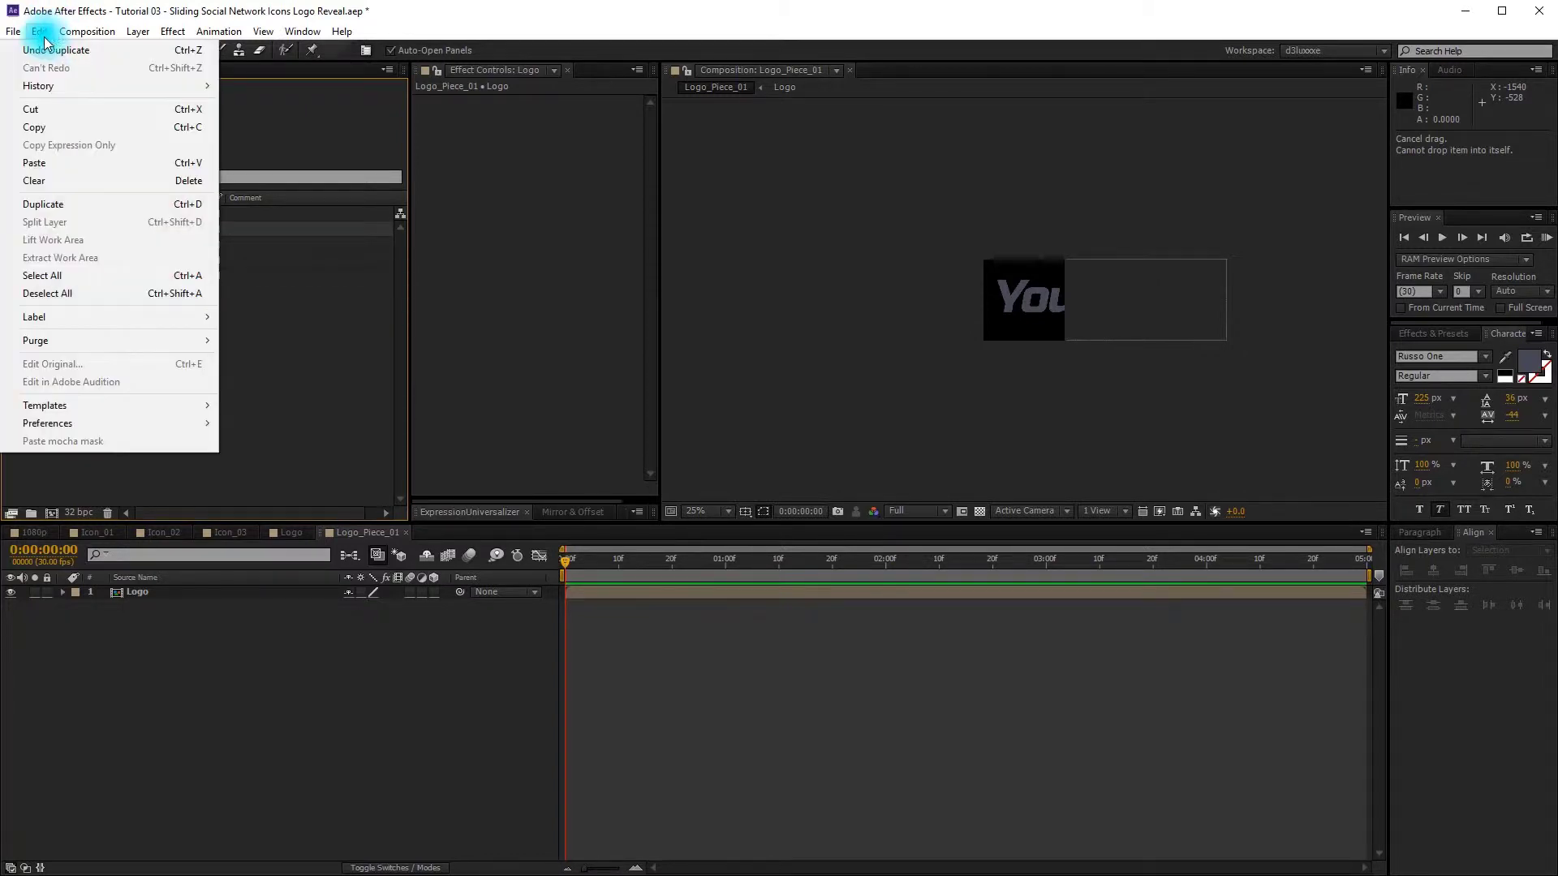
left_click(100, 205)
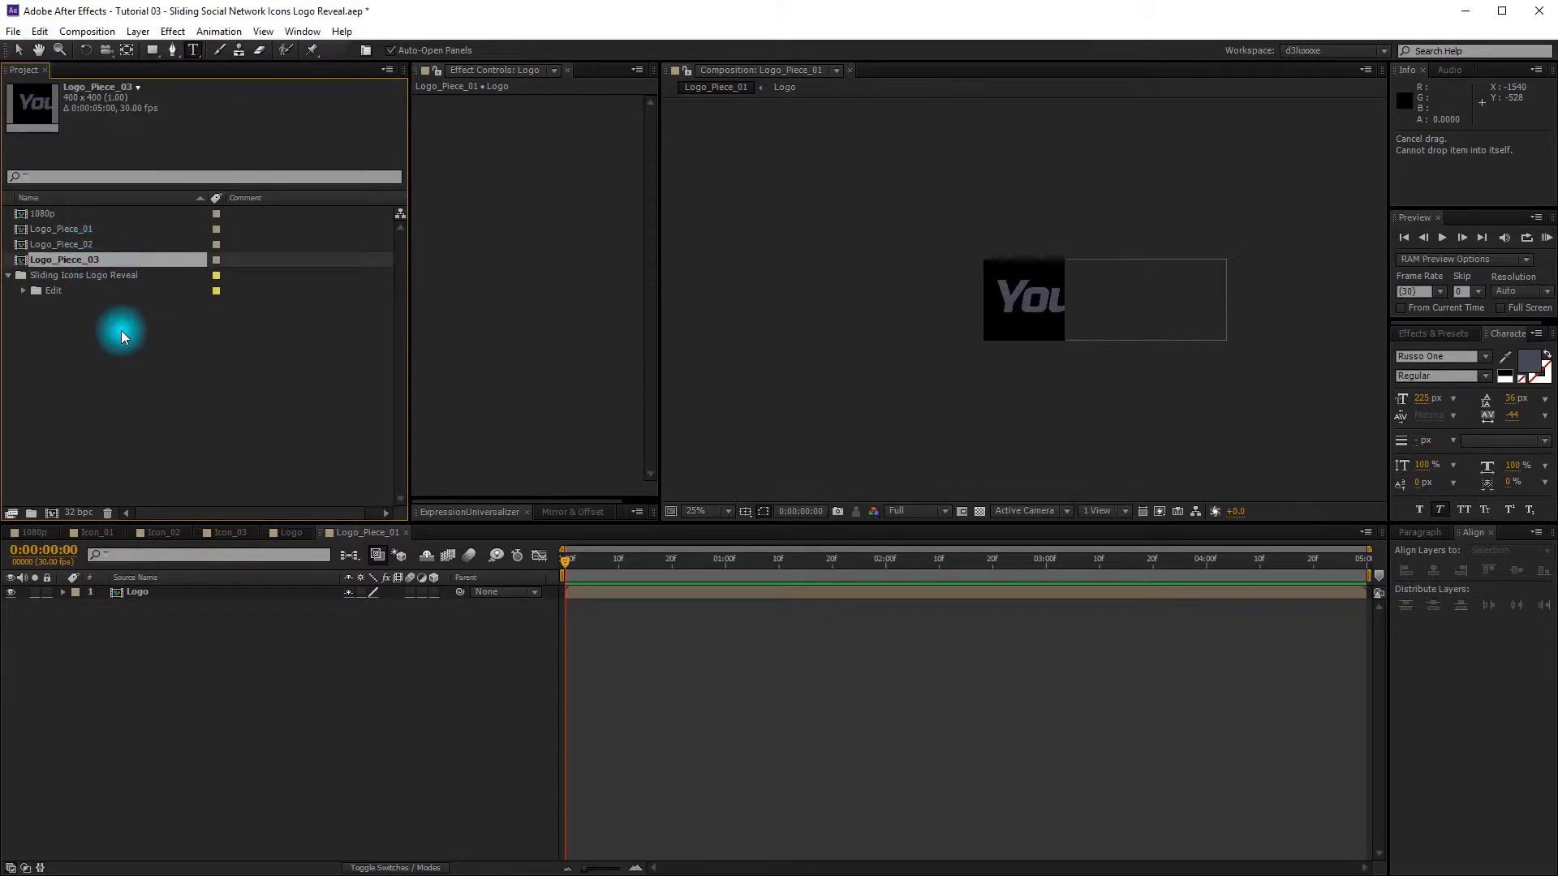
Step: Center the Logo layer horizontally in the Logo_Piece_02 composition
double_click(93, 245)
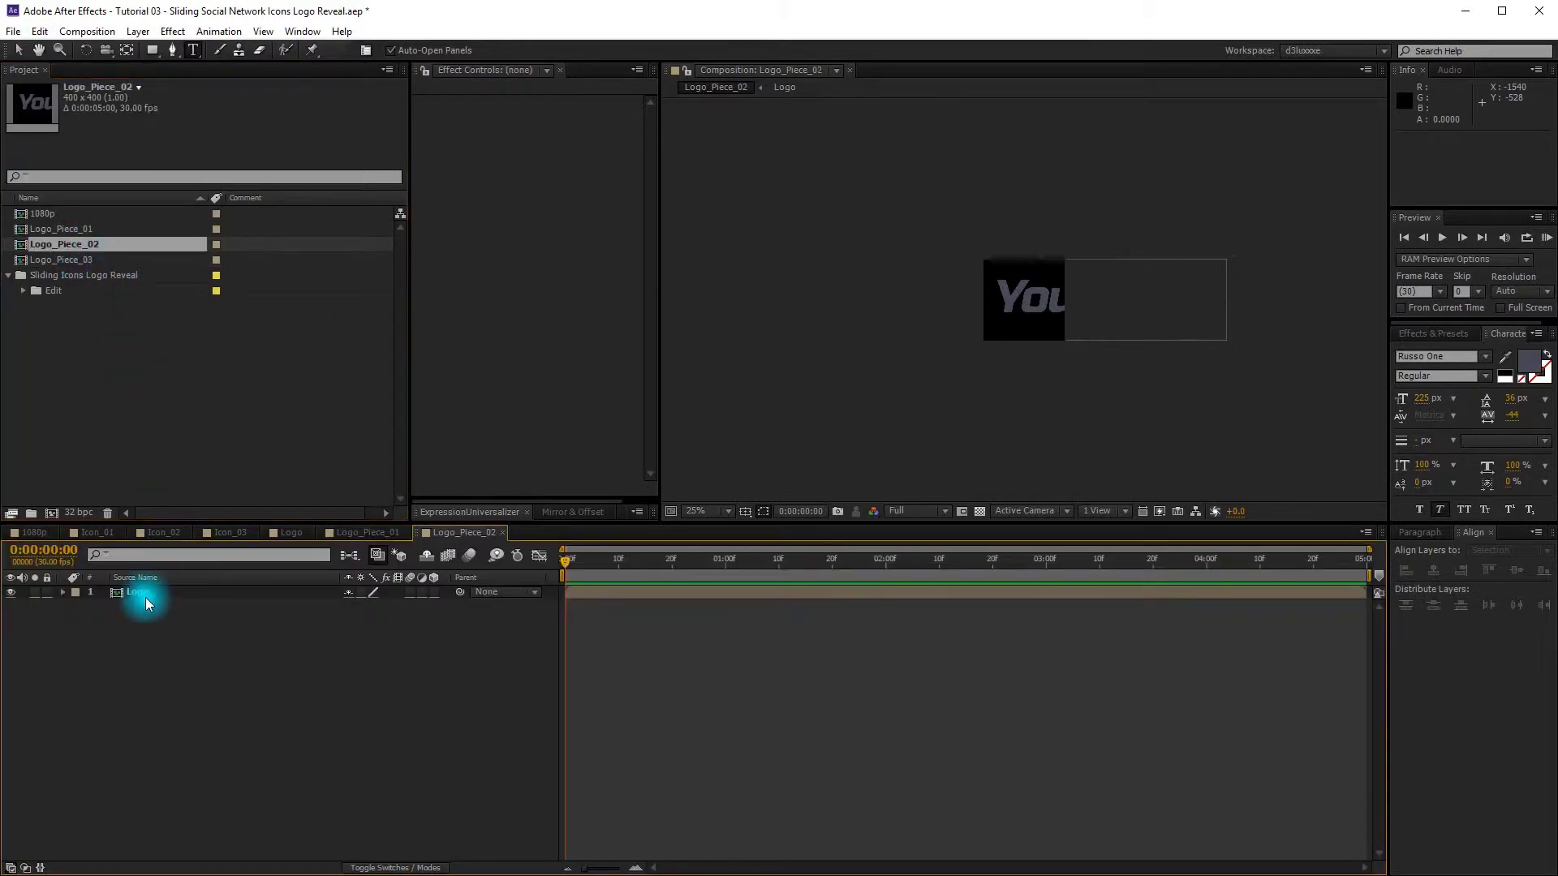
left_click(144, 597)
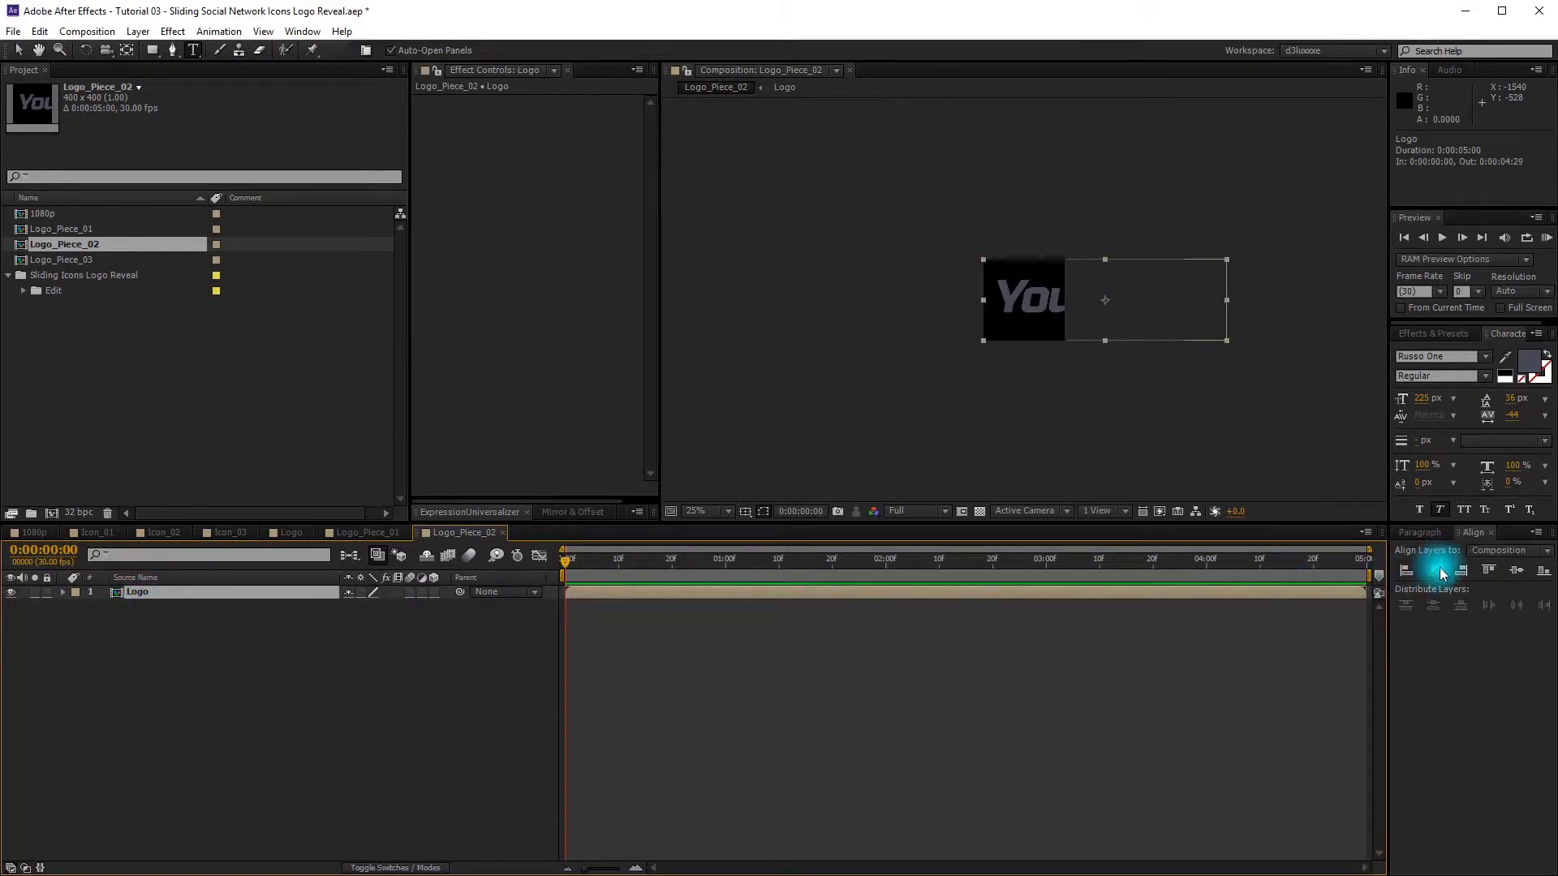
left_click(1434, 571)
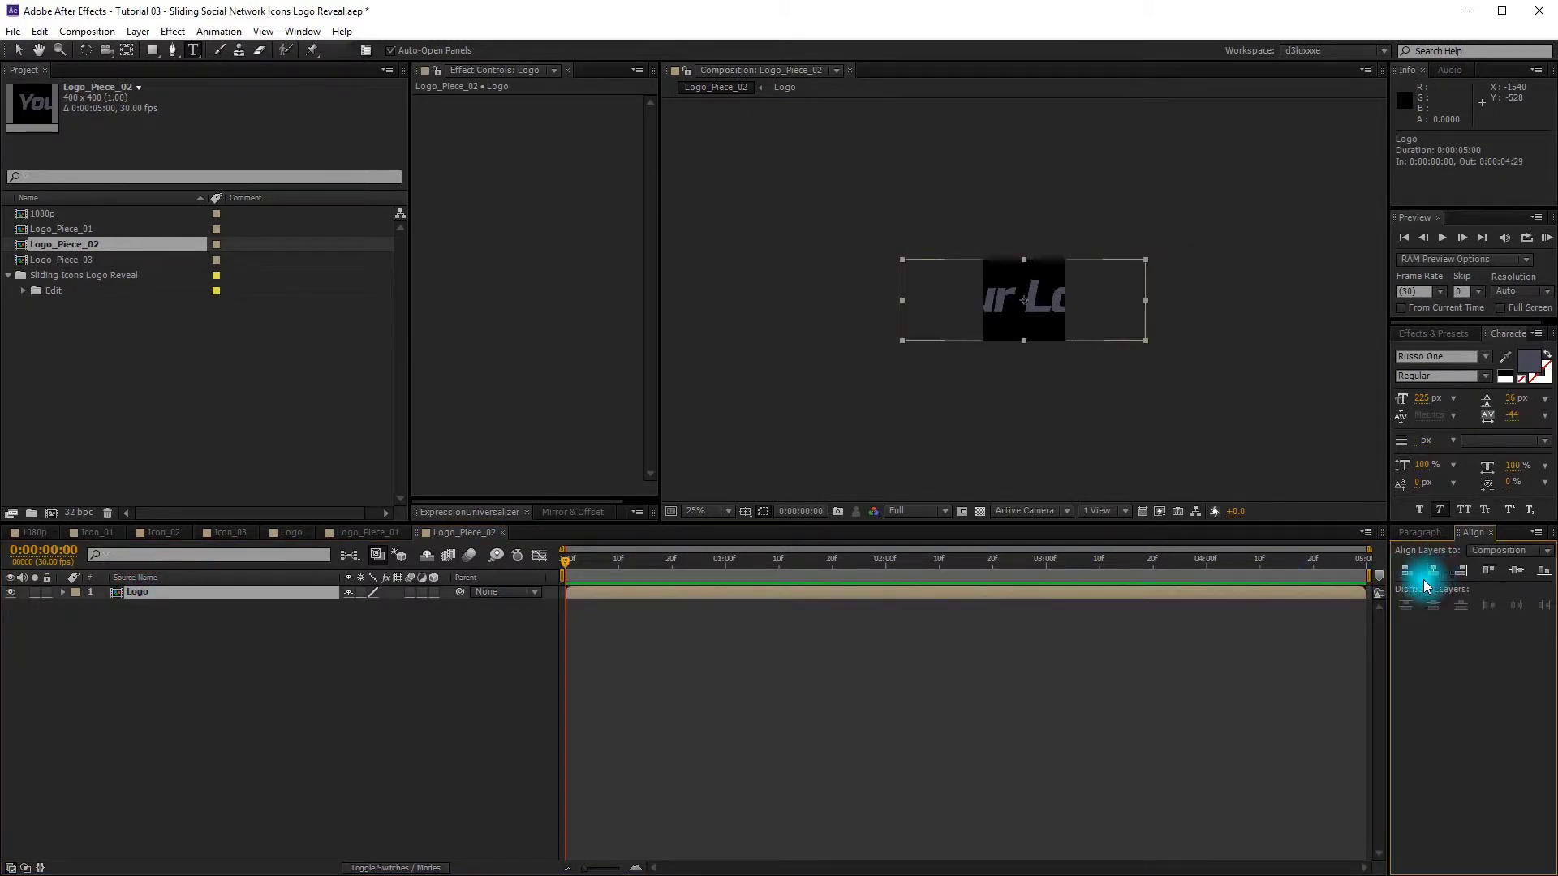
Step: Align the Logo layer's right edge with the frame's right edge in the Logo_Piece_03 composition
double_click(84, 268)
left_click_drag(84, 267, 180, 597)
left_click(180, 594)
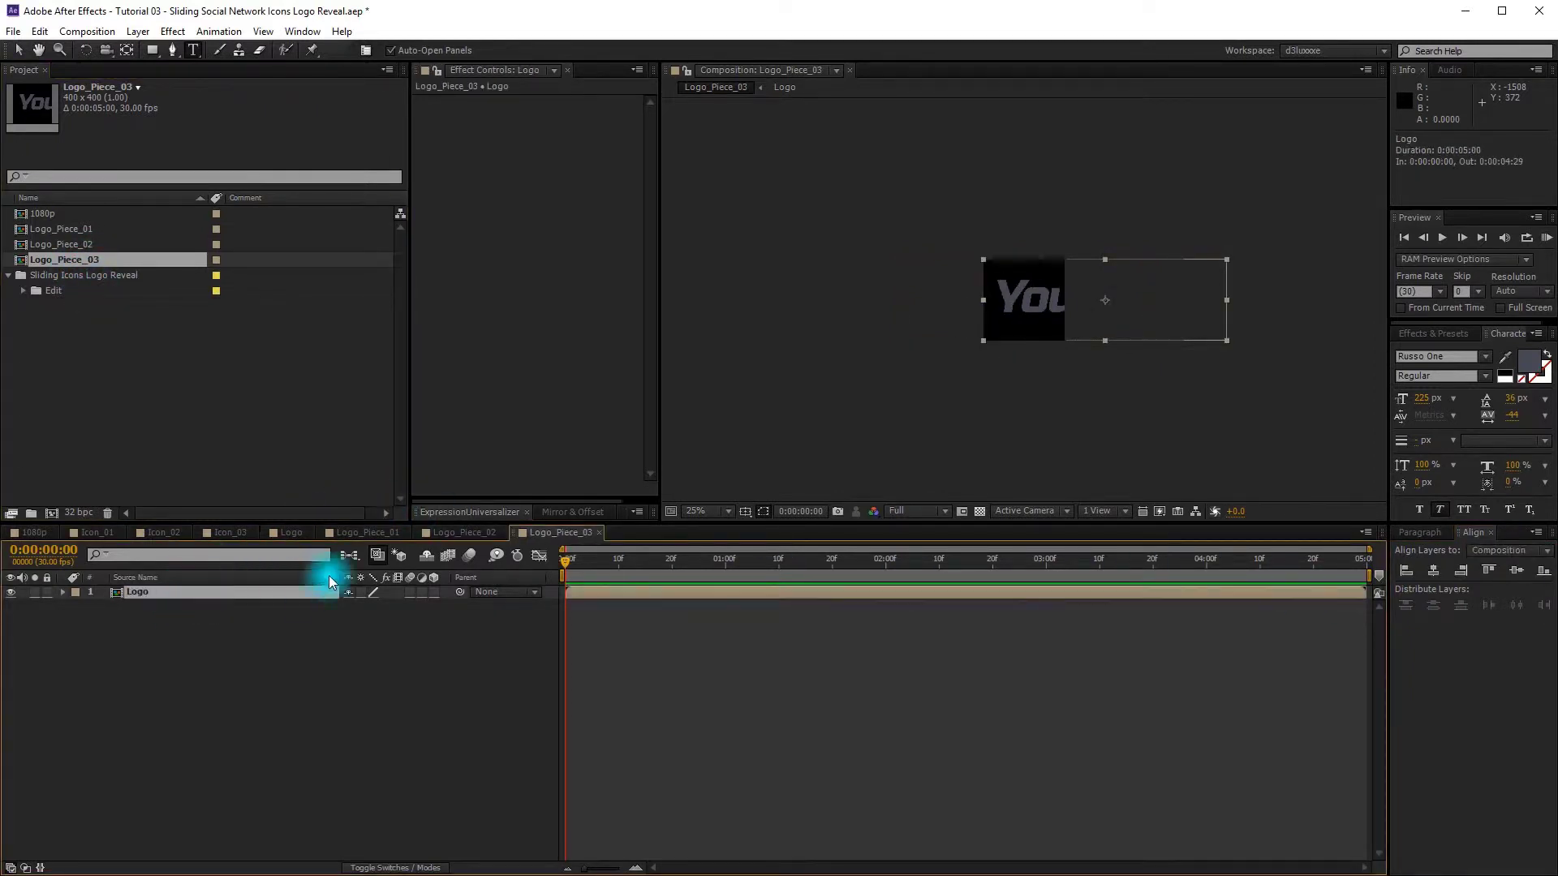
left_click(1463, 573)
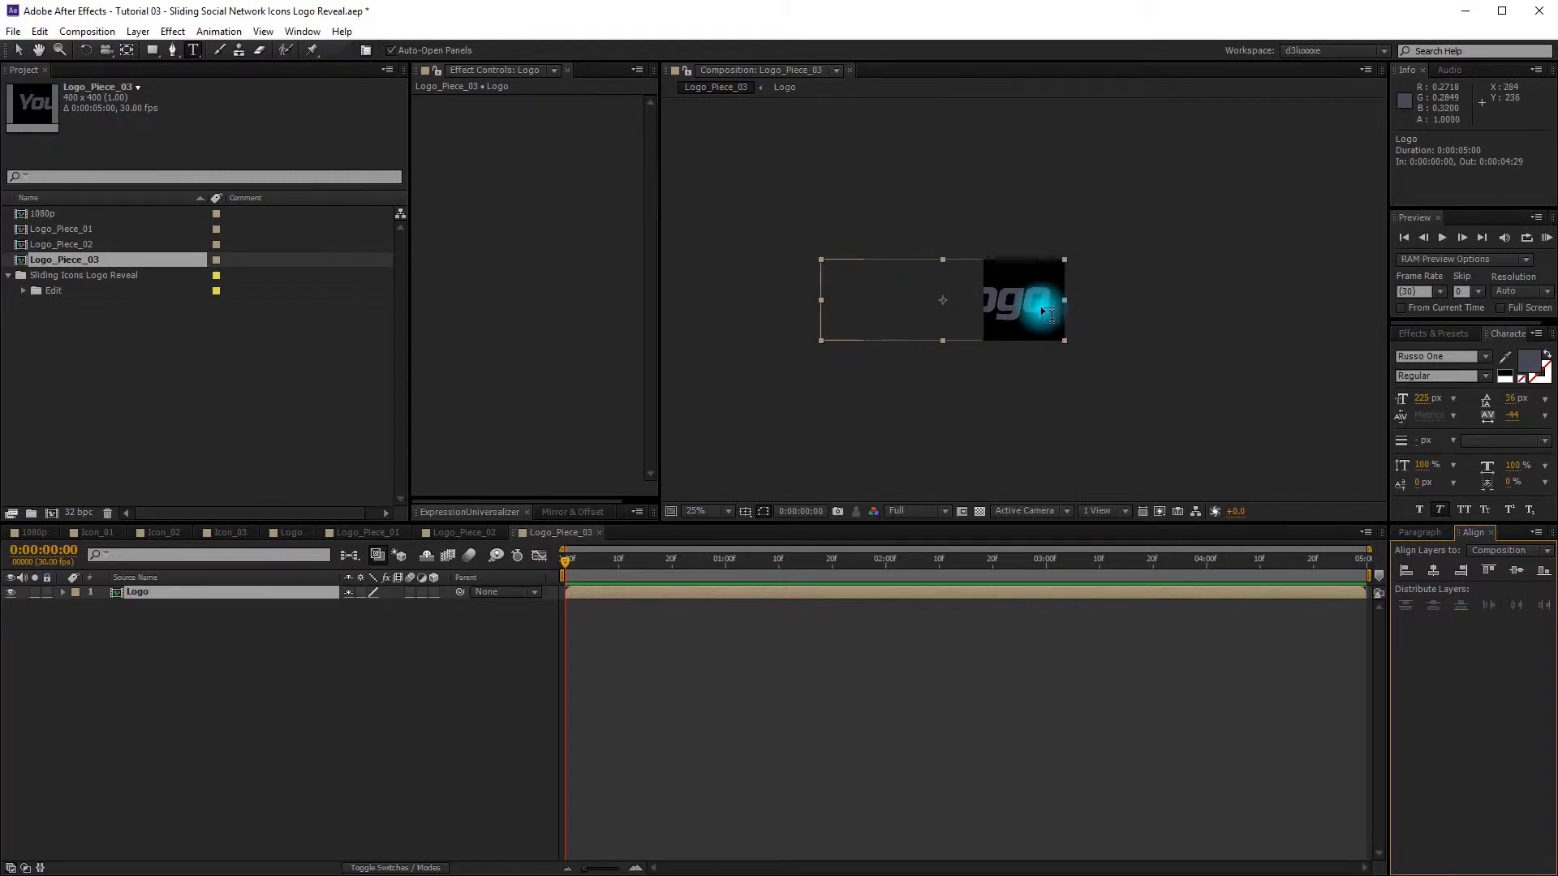
left_click(143, 712)
Step: Check the icon tiles in the reference video sliding social icons logo.mp4 and create a 400 x 400 px composition named Icon_01_animation
left_click(34, 533)
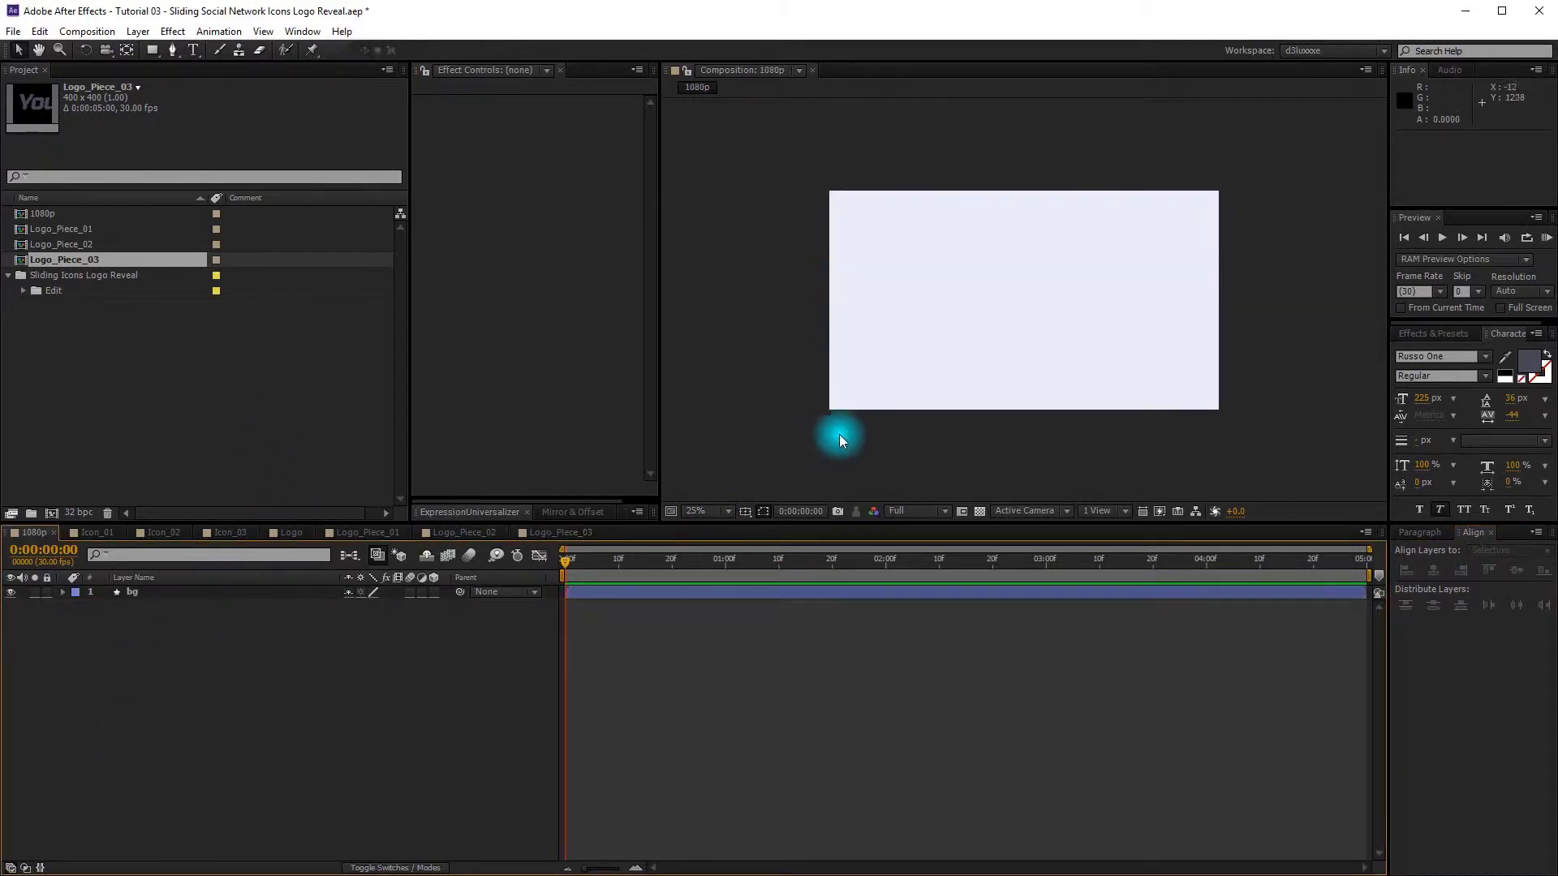
left_click_drag(1556, 280, 1070, 249)
left_click_drag(1071, 248, 1556, 248)
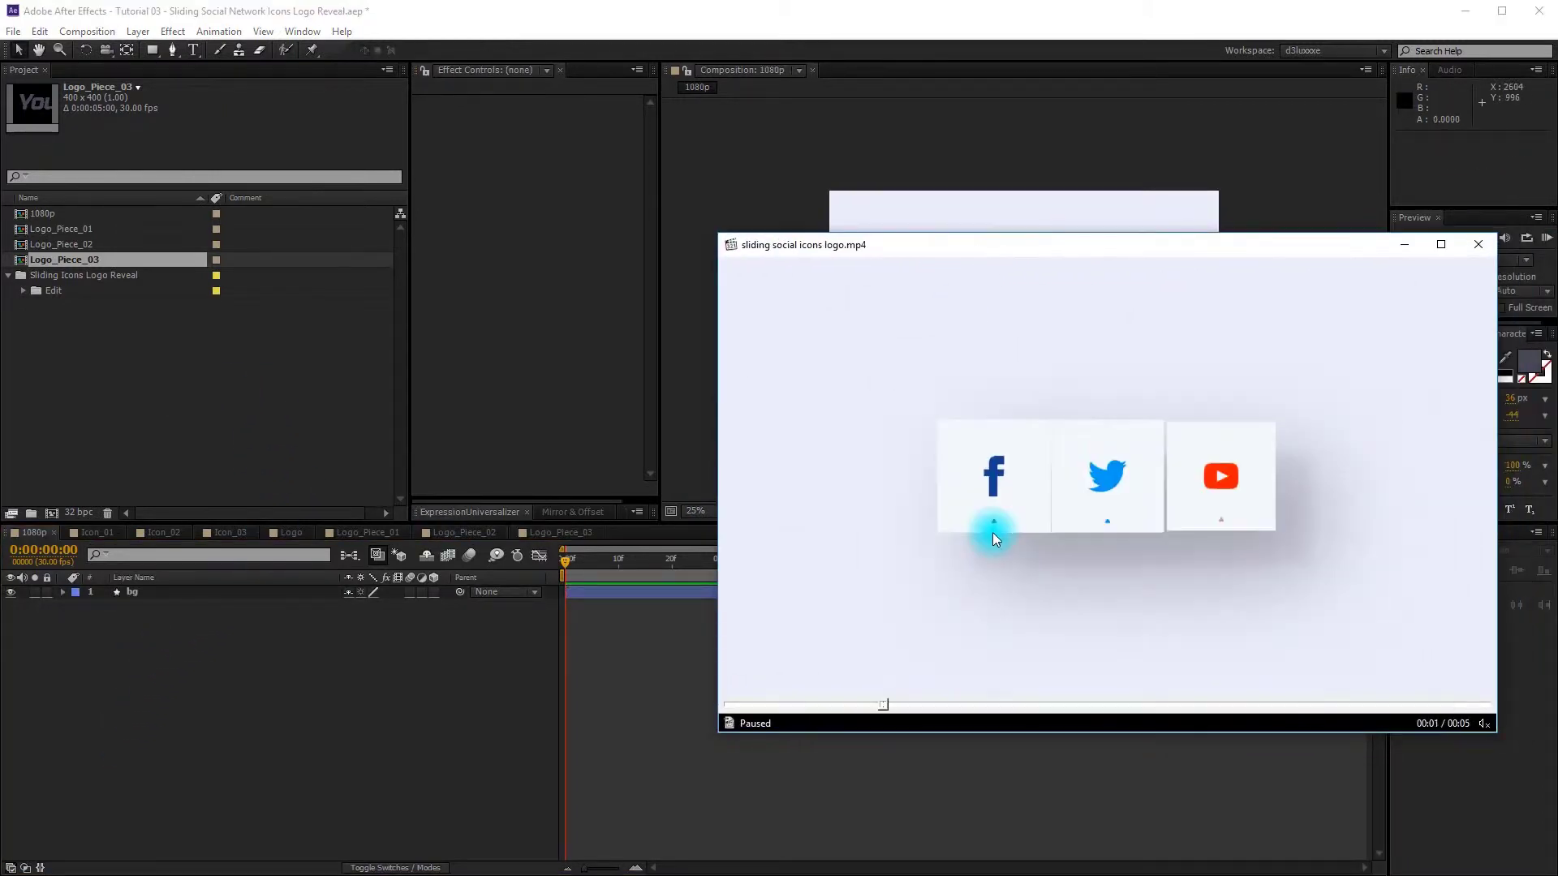
left_click(76, 357)
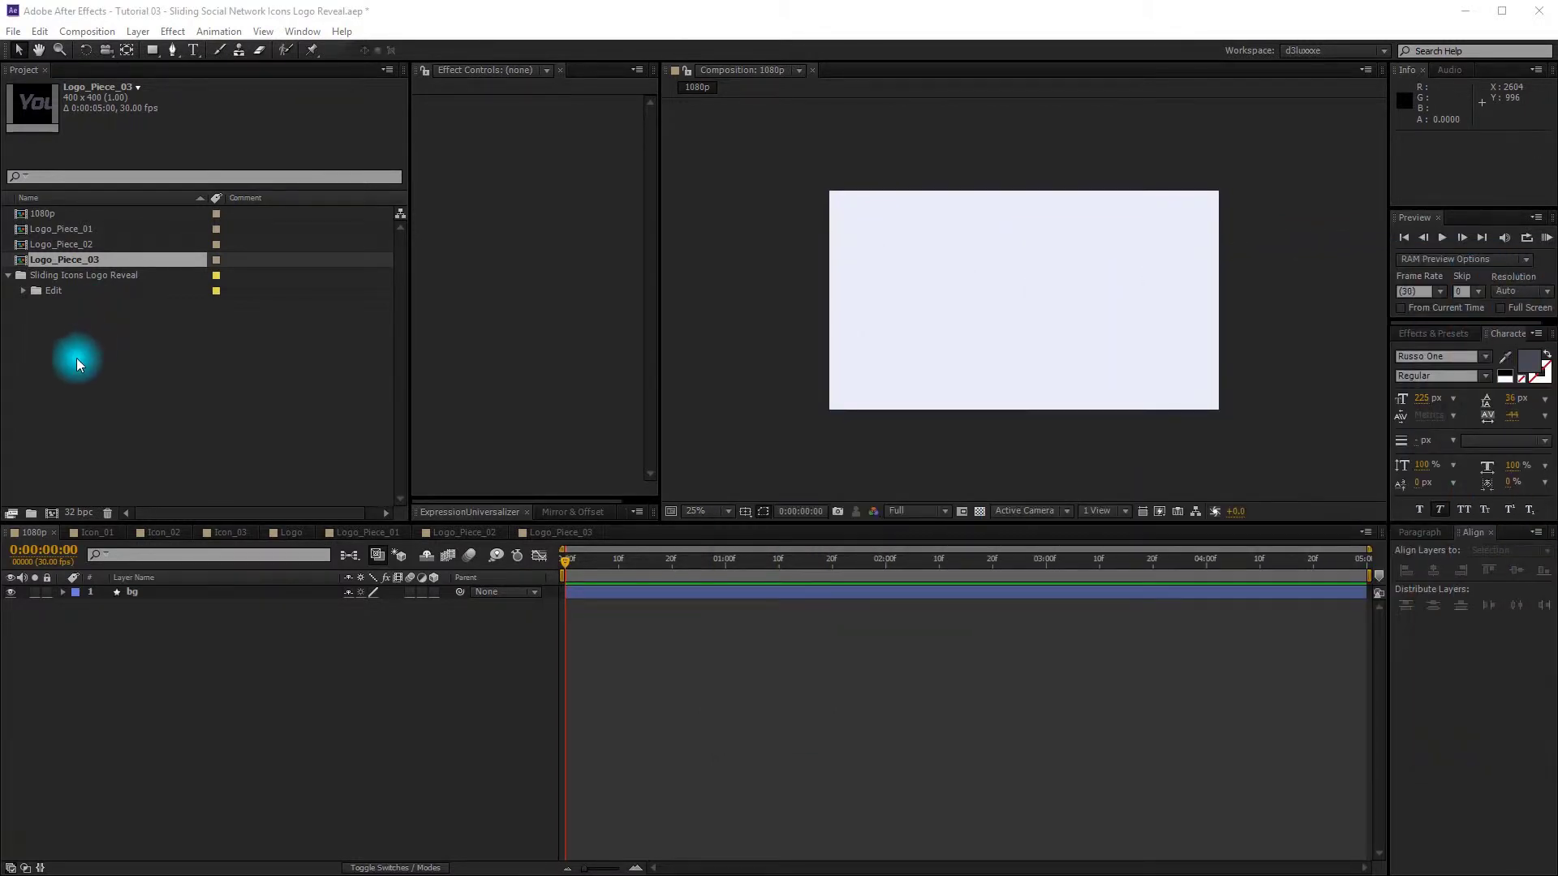
left_click(87, 31)
left_click(81, 52)
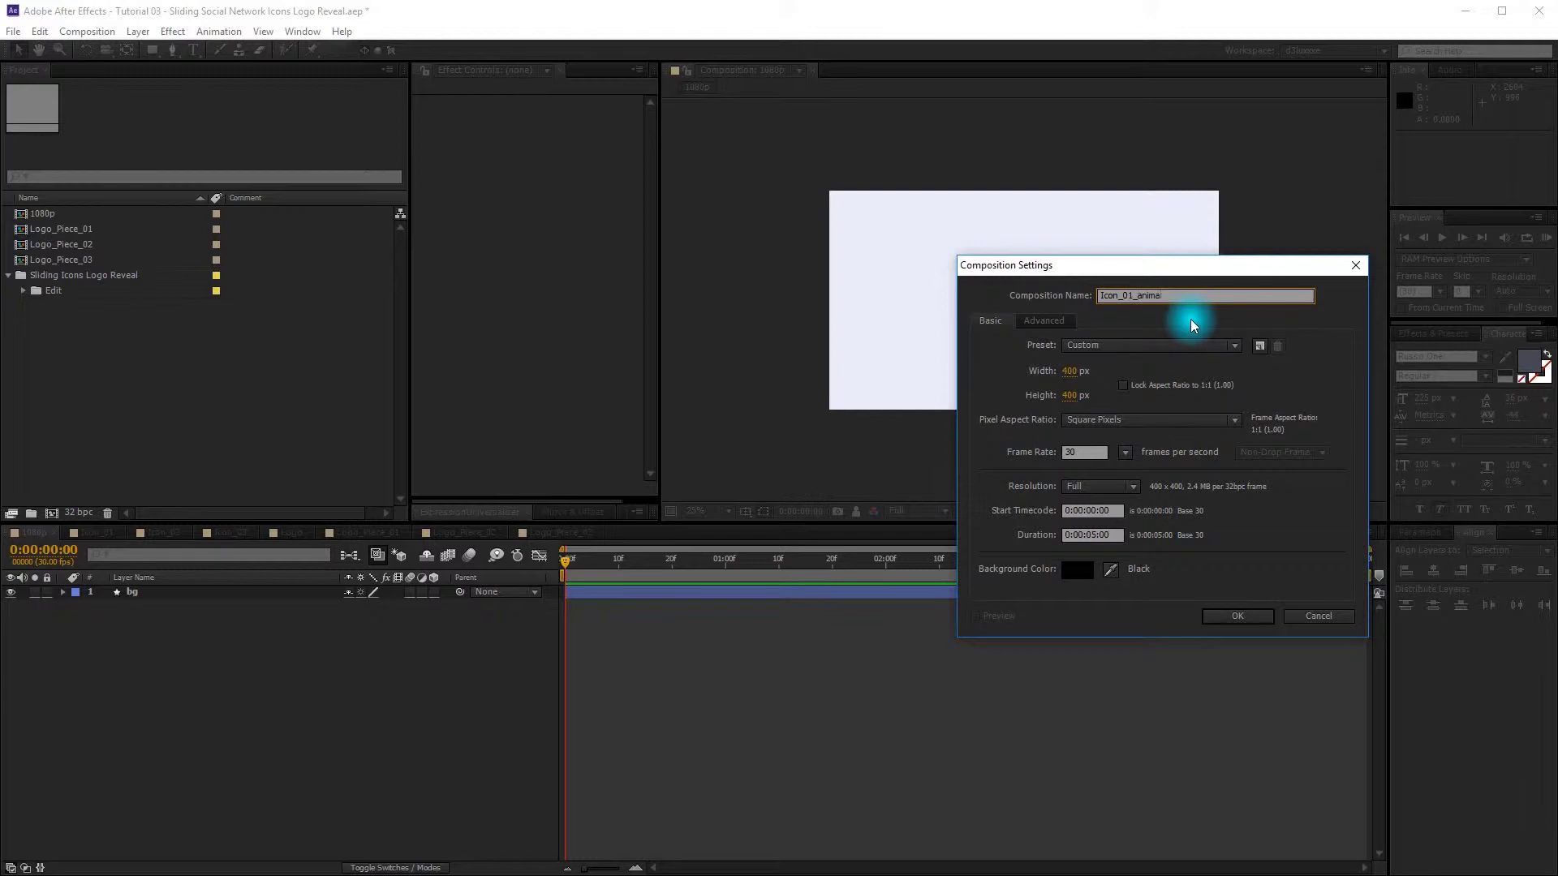
key("Return")
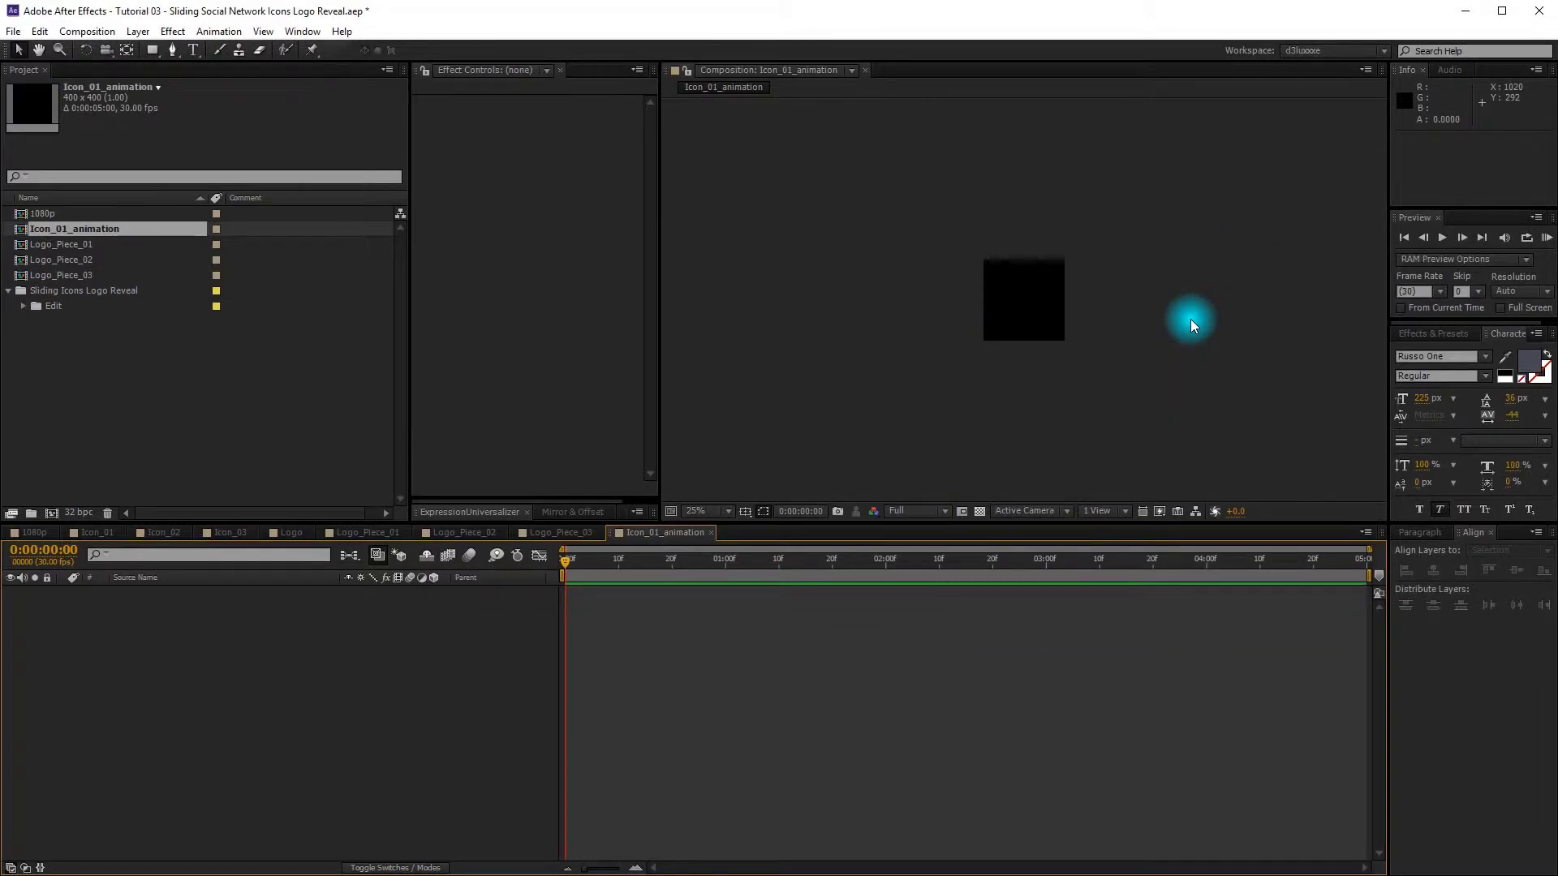
Step: Add the Icon_01 composition from the Icons folder to Icon_01_animation as a layer
key("period")
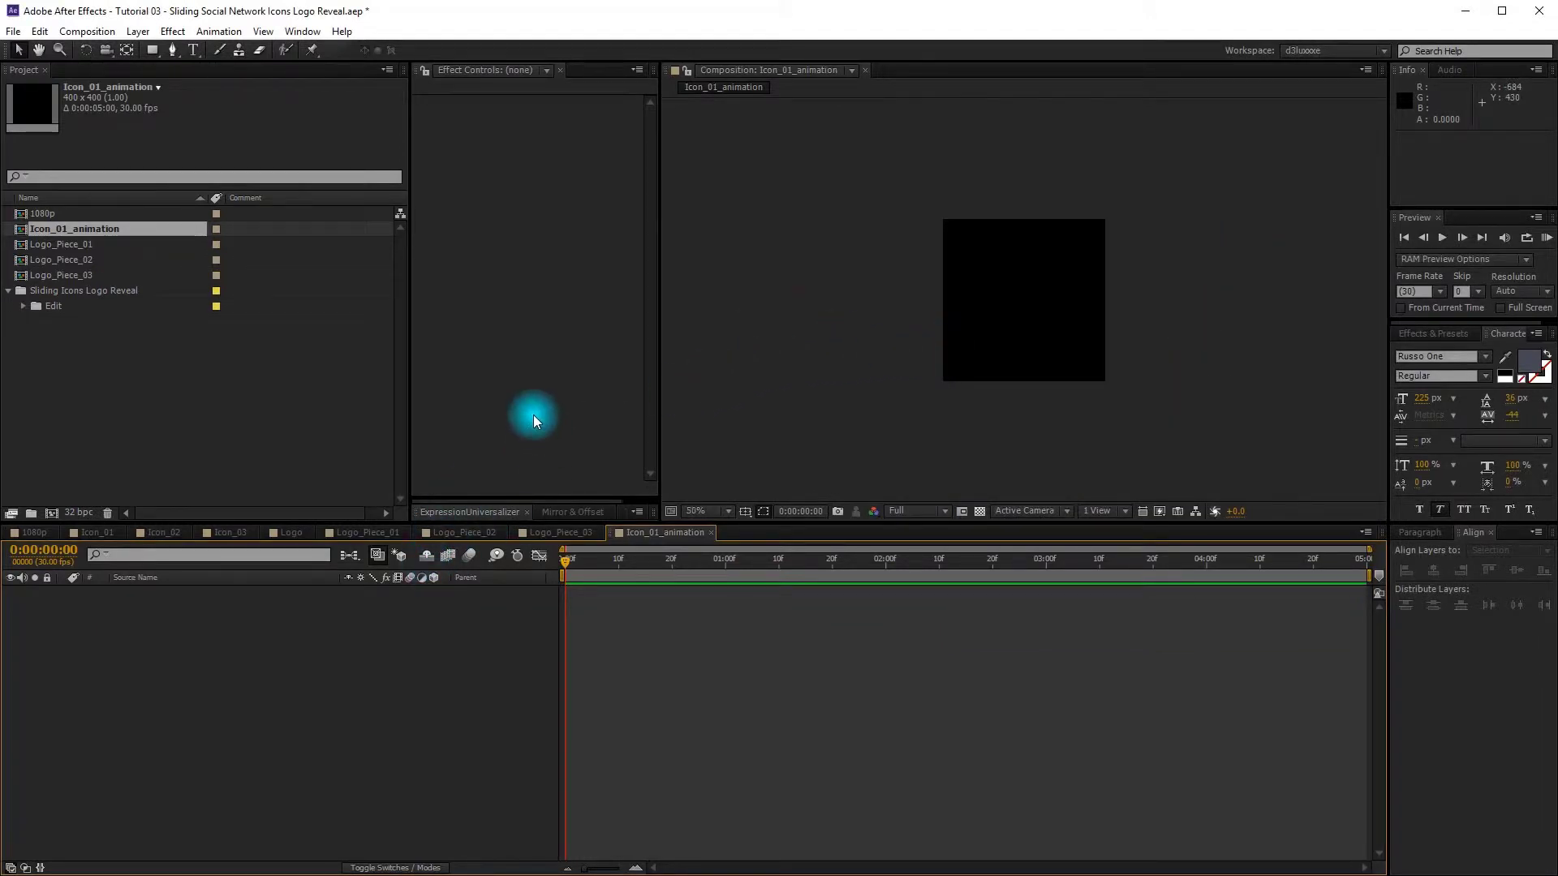
left_click(255, 373)
left_click(24, 306)
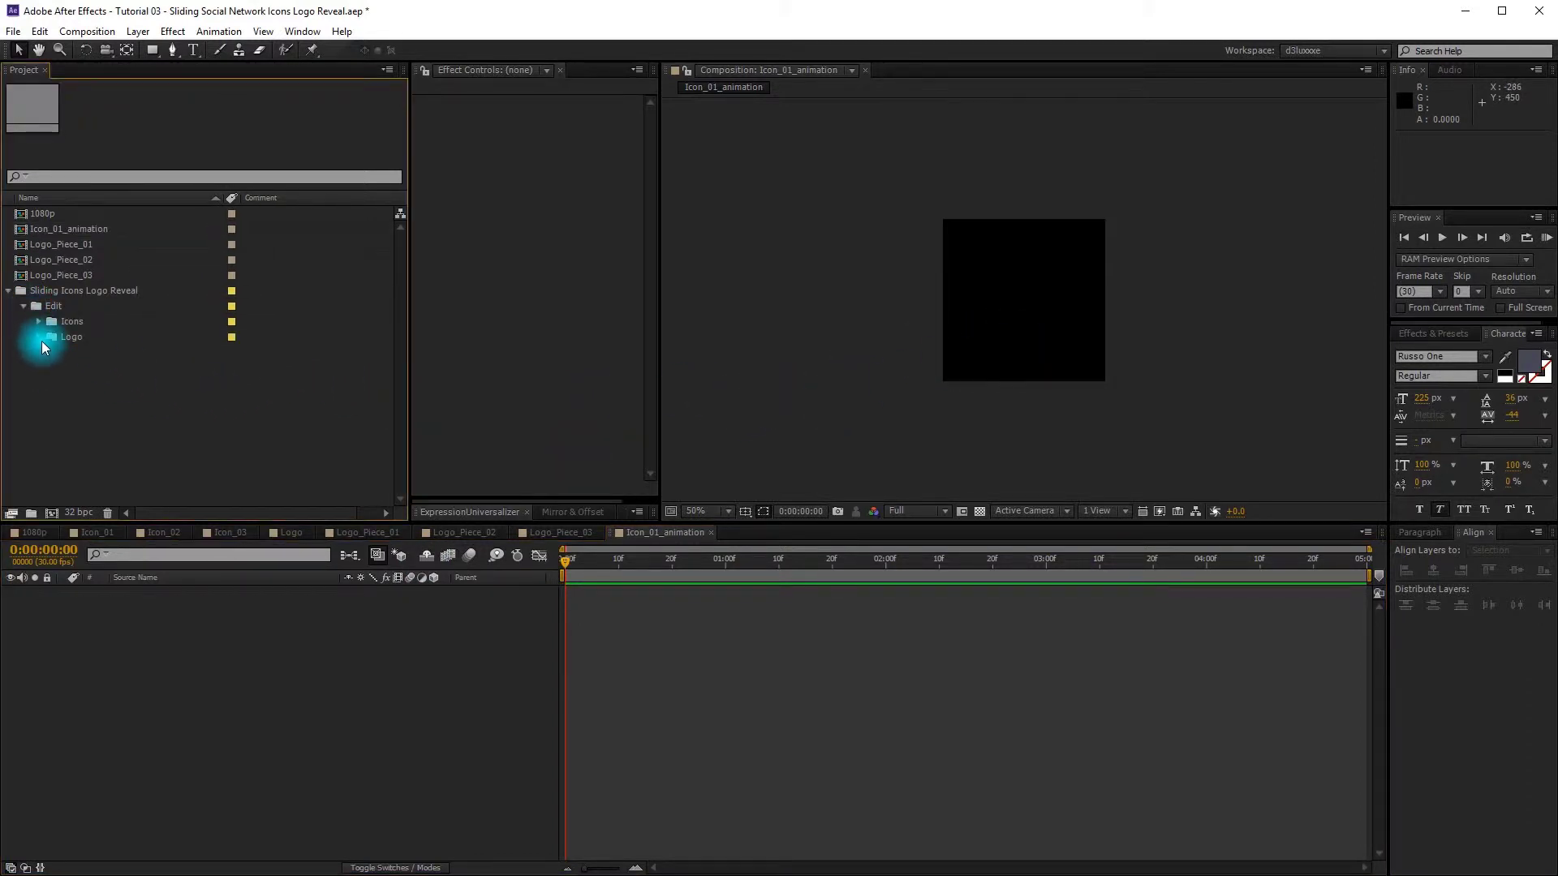
left_click(38, 322)
left_click_drag(94, 340, 180, 696)
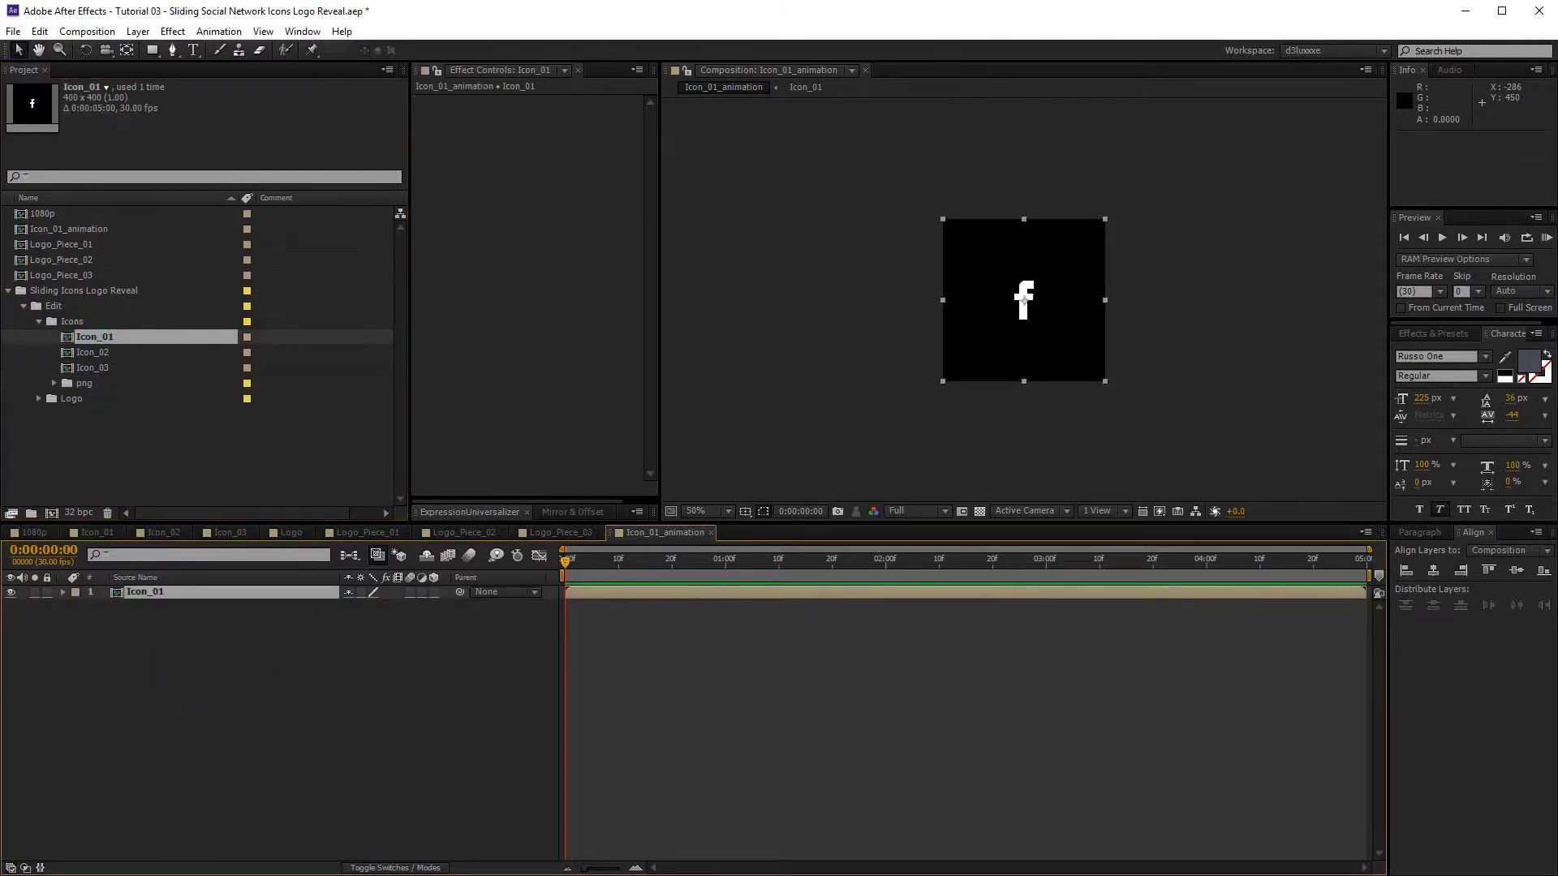
left_click(210, 670)
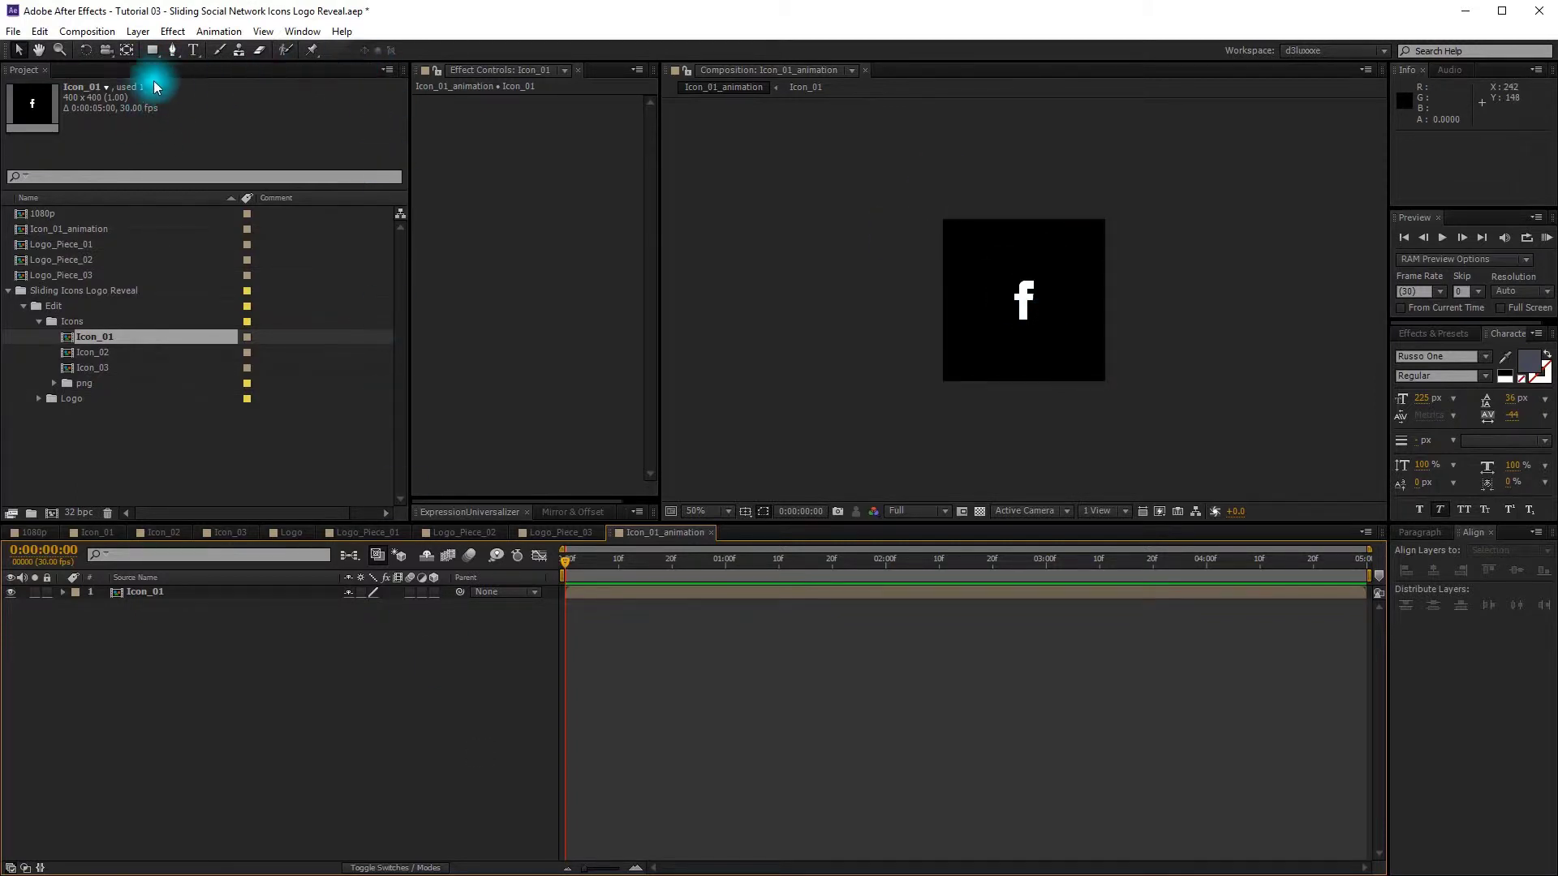
Step: Create a frame-filling rectangle shape layer and set its fill color to F4F8FC
left_click(153, 50)
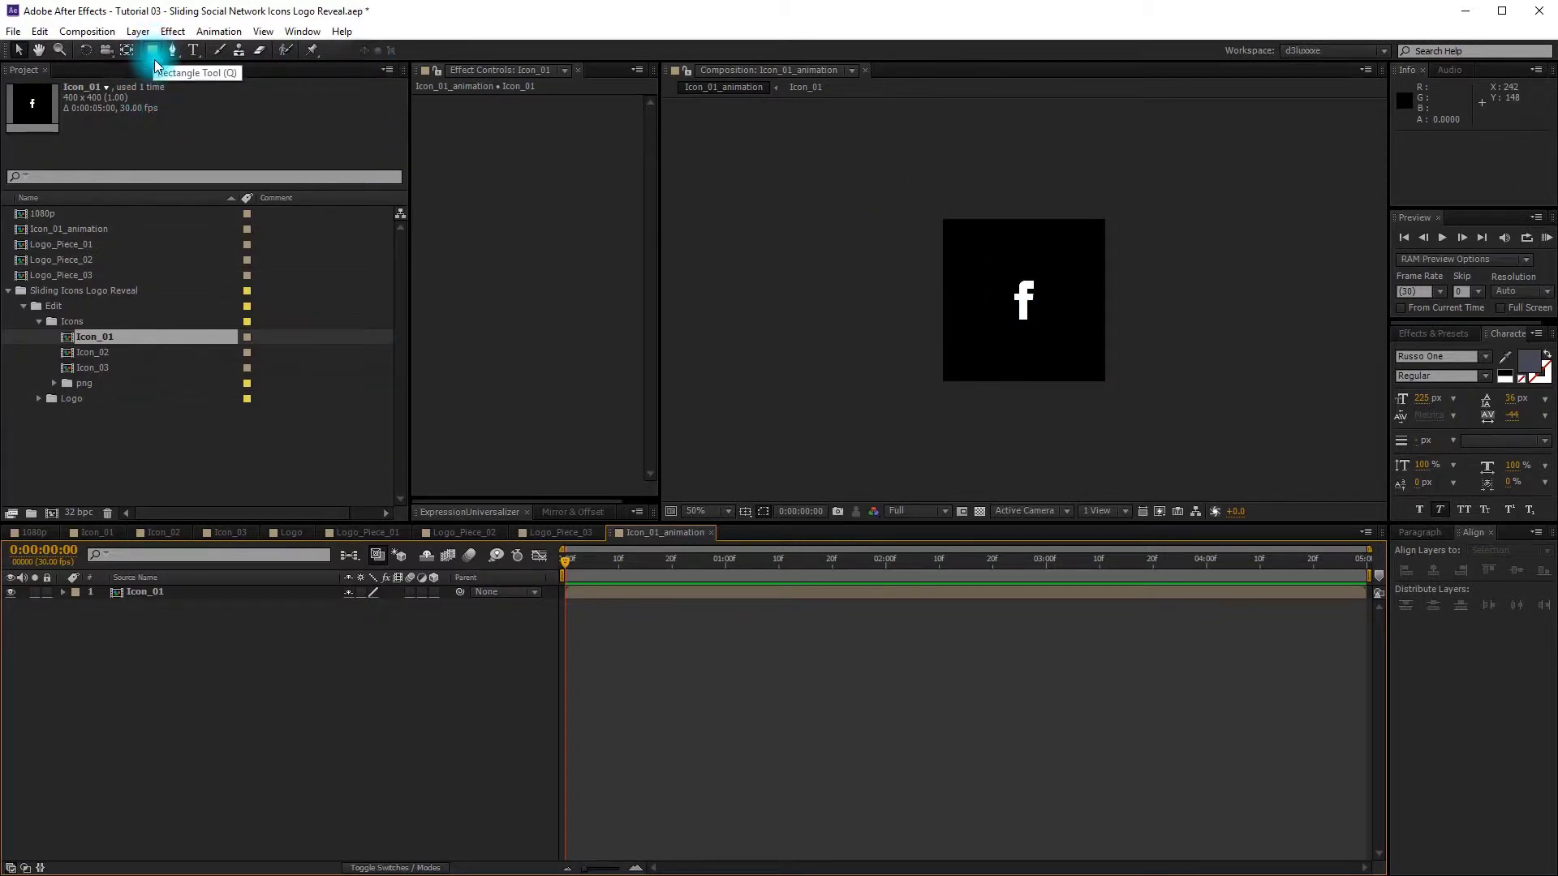
double_click(153, 51)
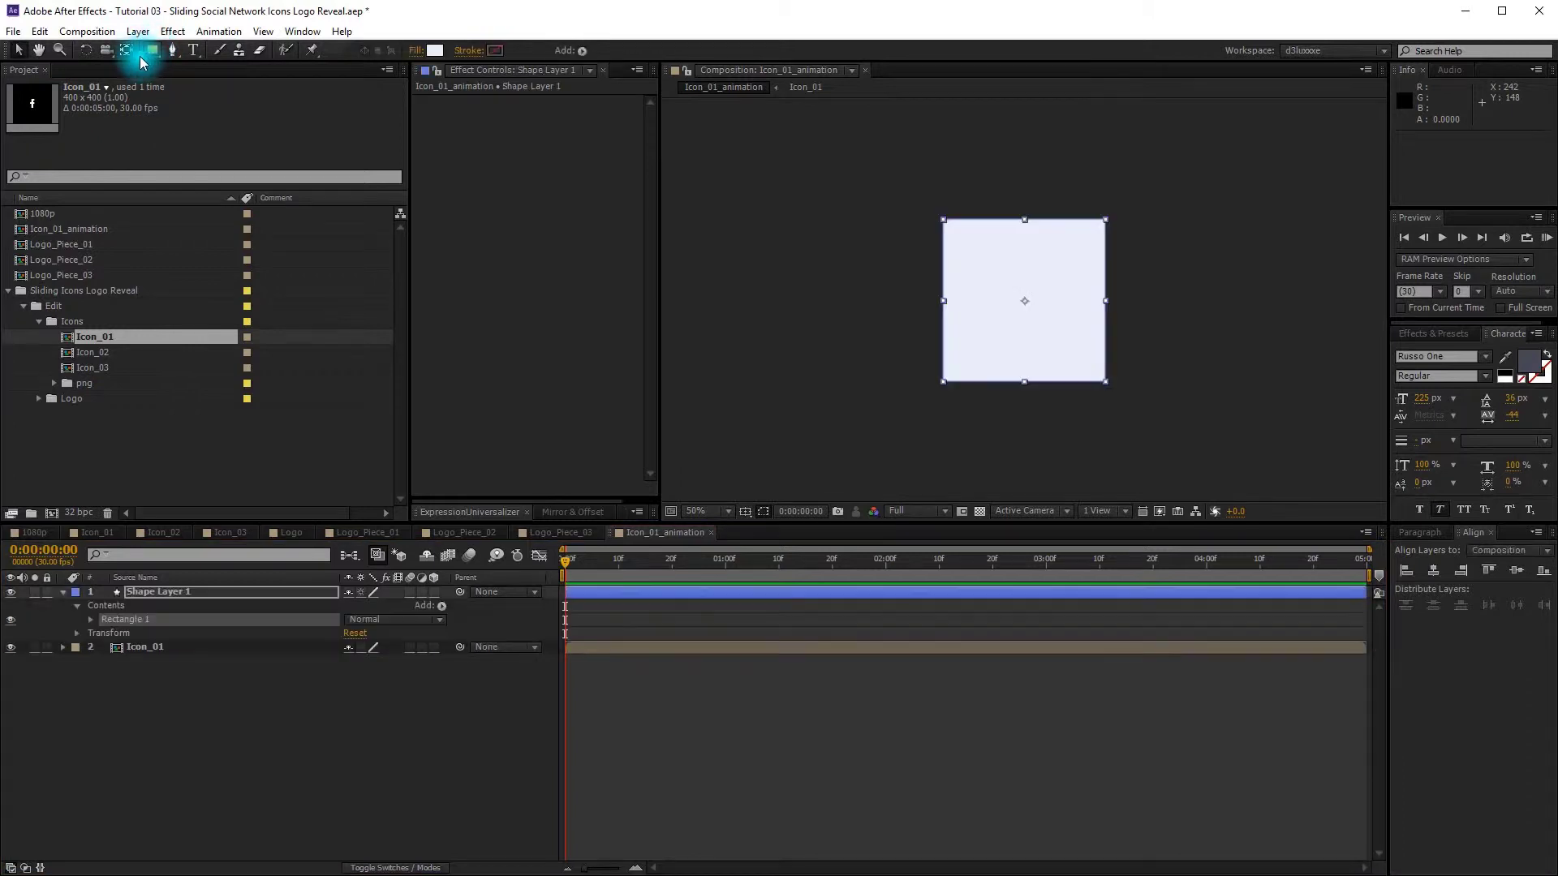
left_click(434, 51)
left_click(1308, 502)
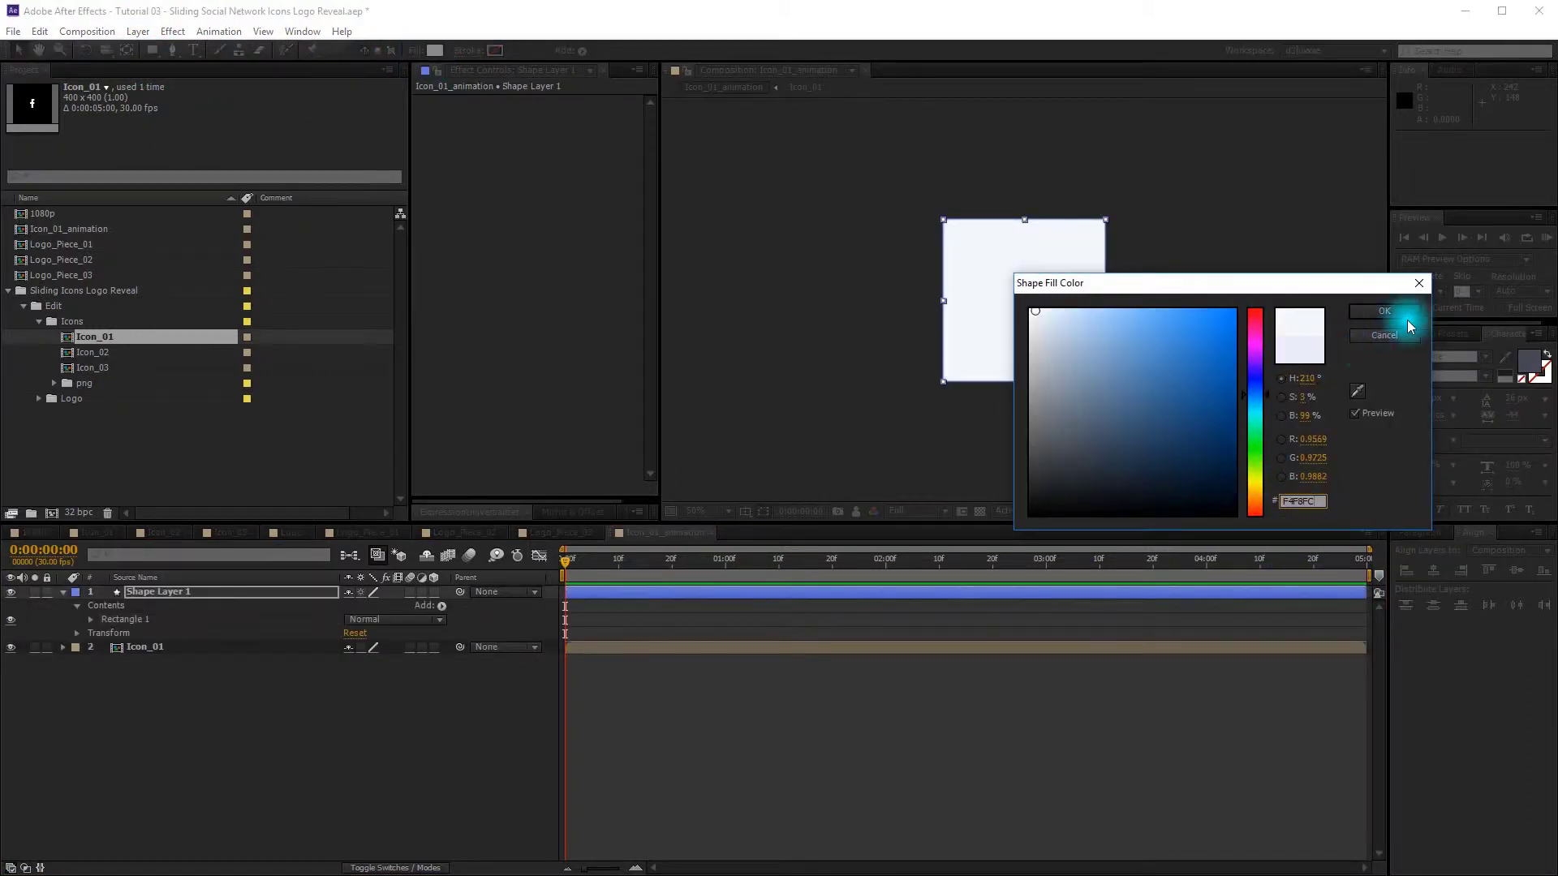
left_click(1382, 311)
Step: Move the rectangle's shape layer below the Icon_01 layer and rename it box
left_click(126, 596)
left_click_drag(126, 596, 140, 678)
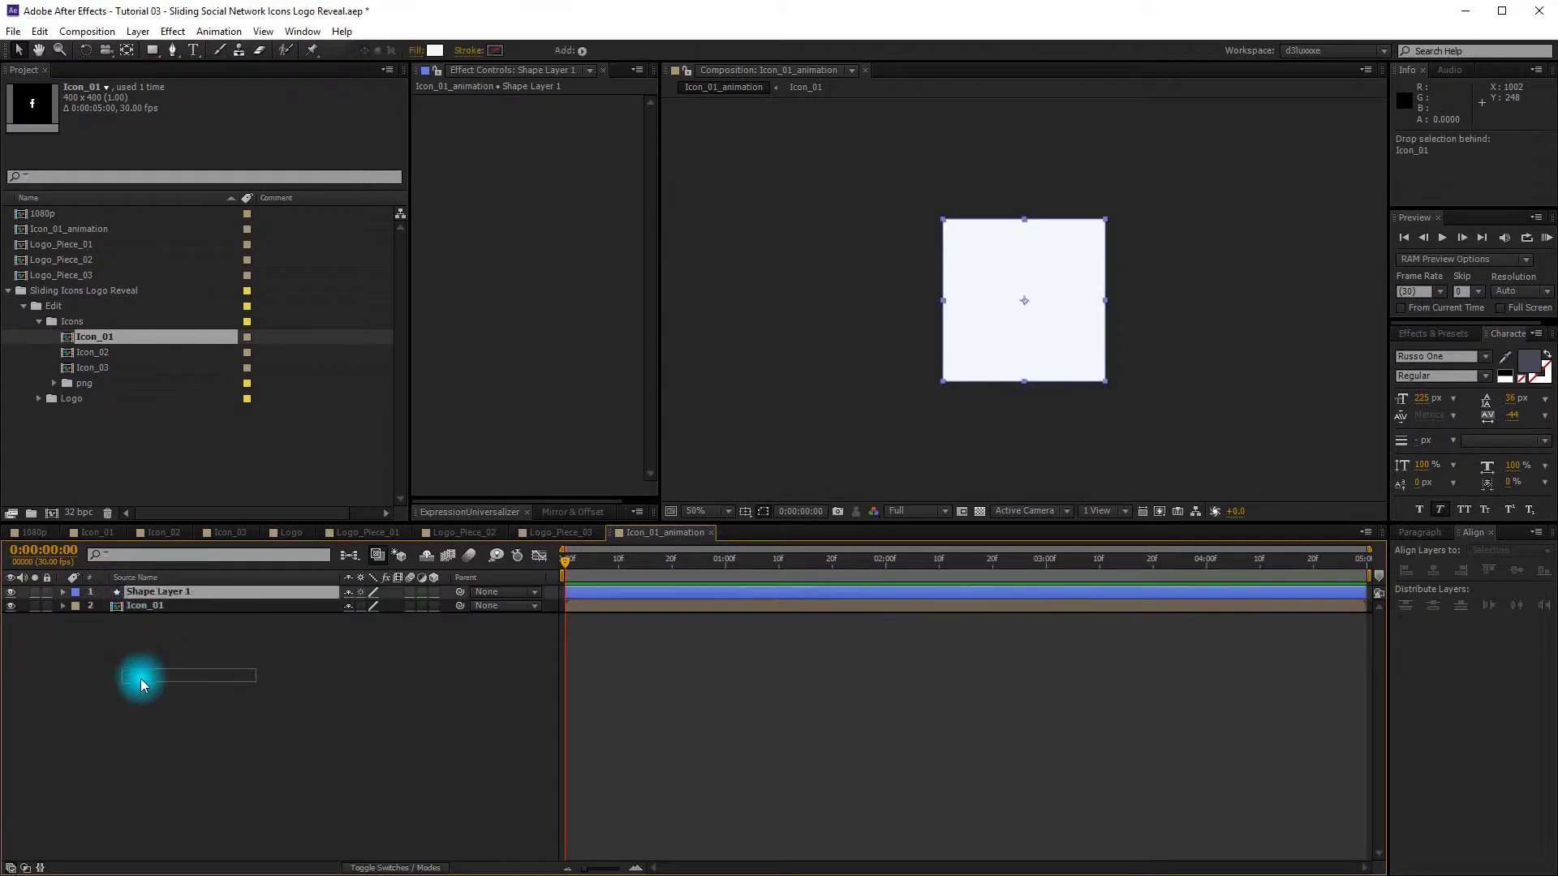
key("Return")
type("box")
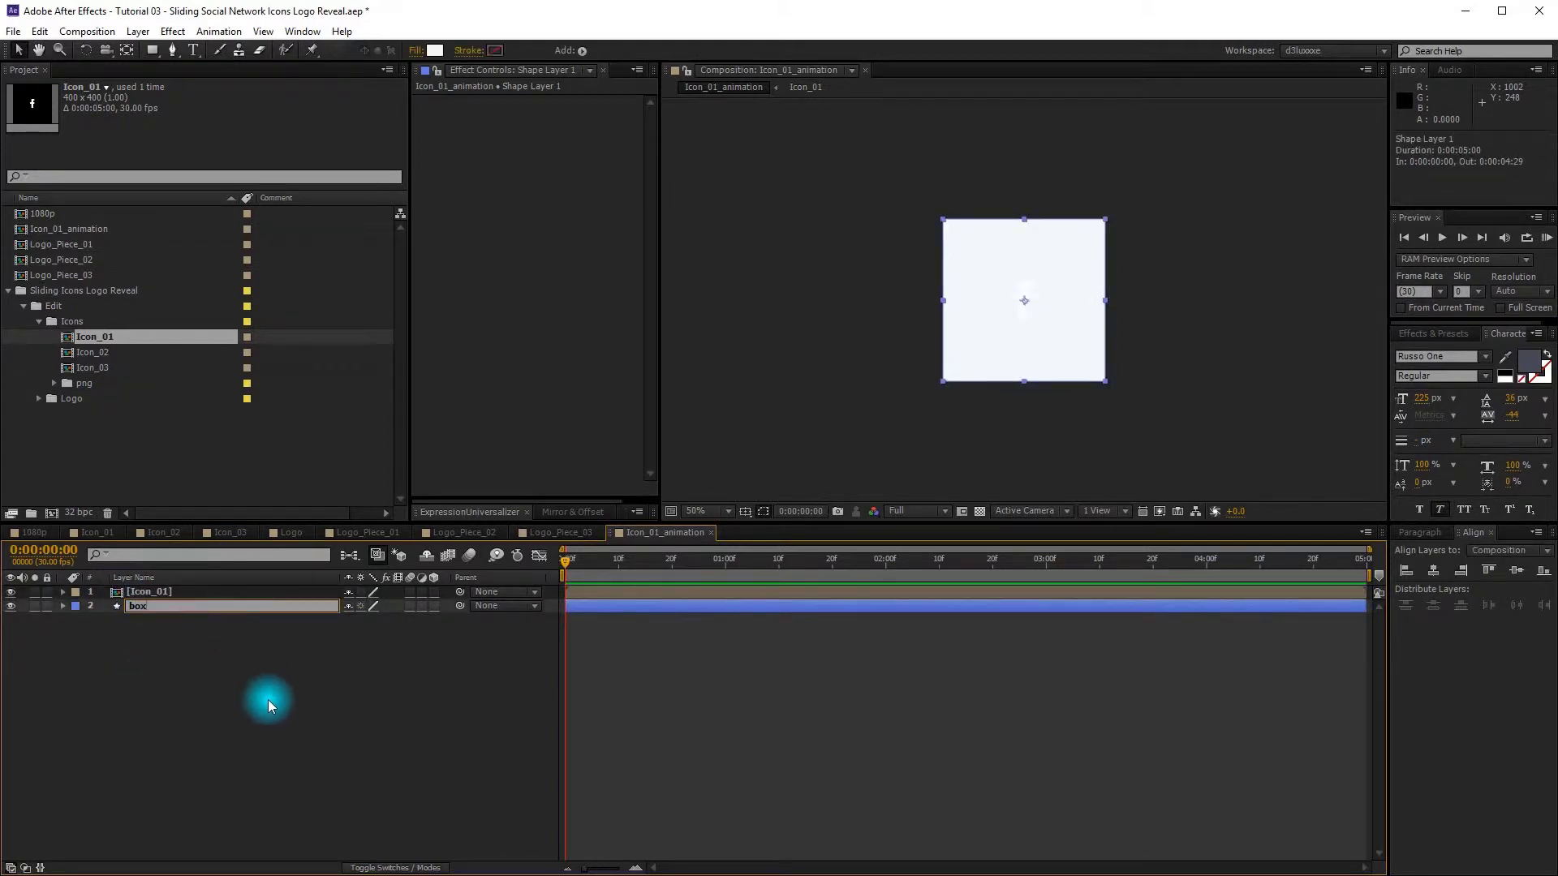
key("Return")
Step: Apply a Fill effect to the Icon_01 layer and set its color to 173E8E
left_click(164, 593)
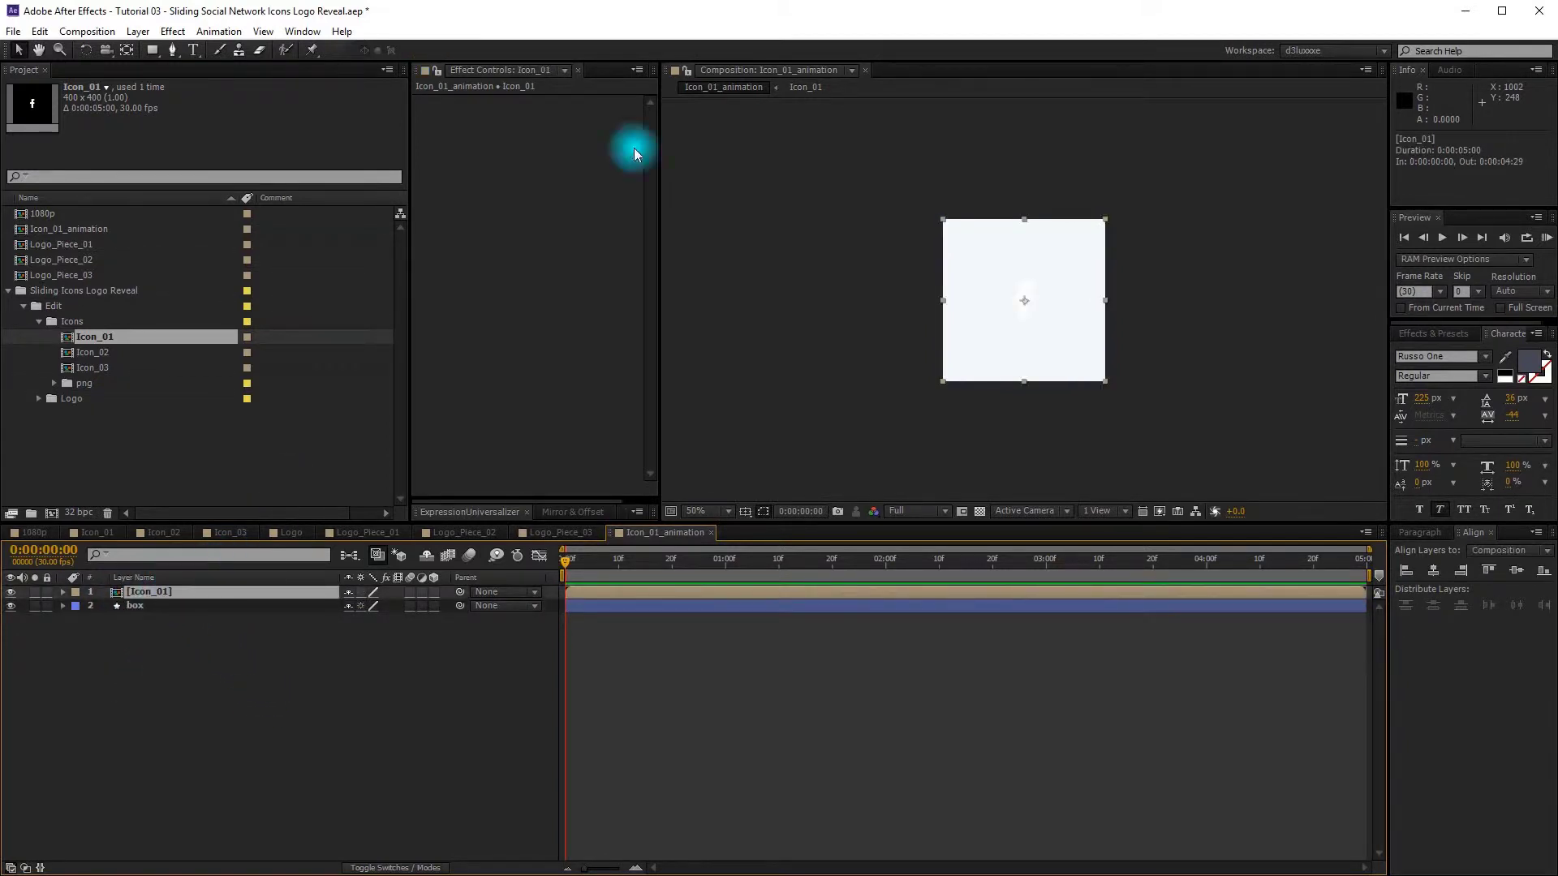
left_click(172, 30)
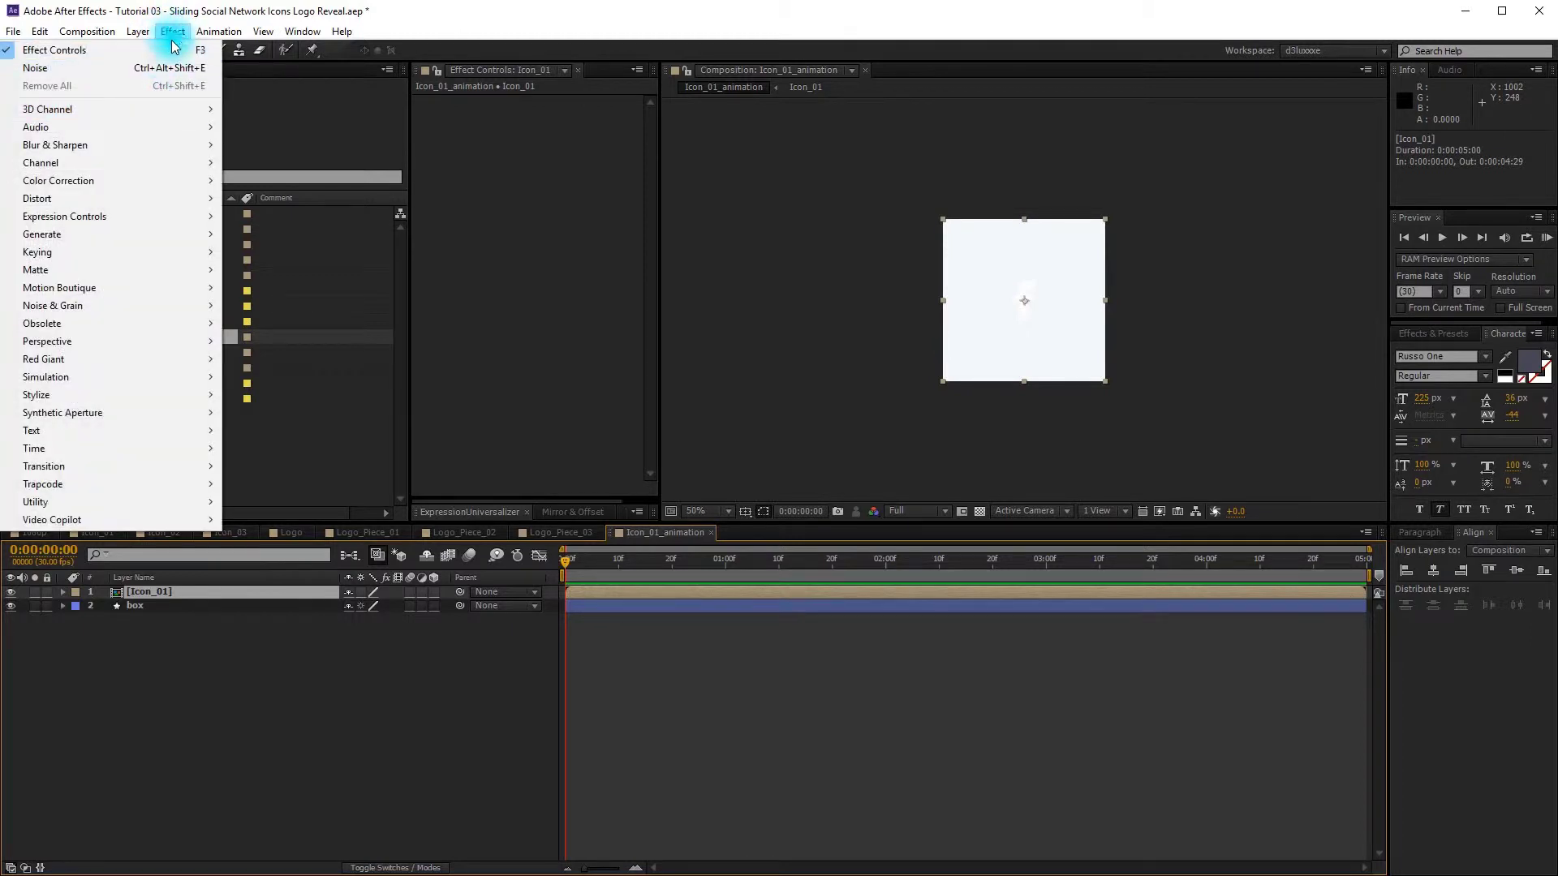
mouse_move(152, 235)
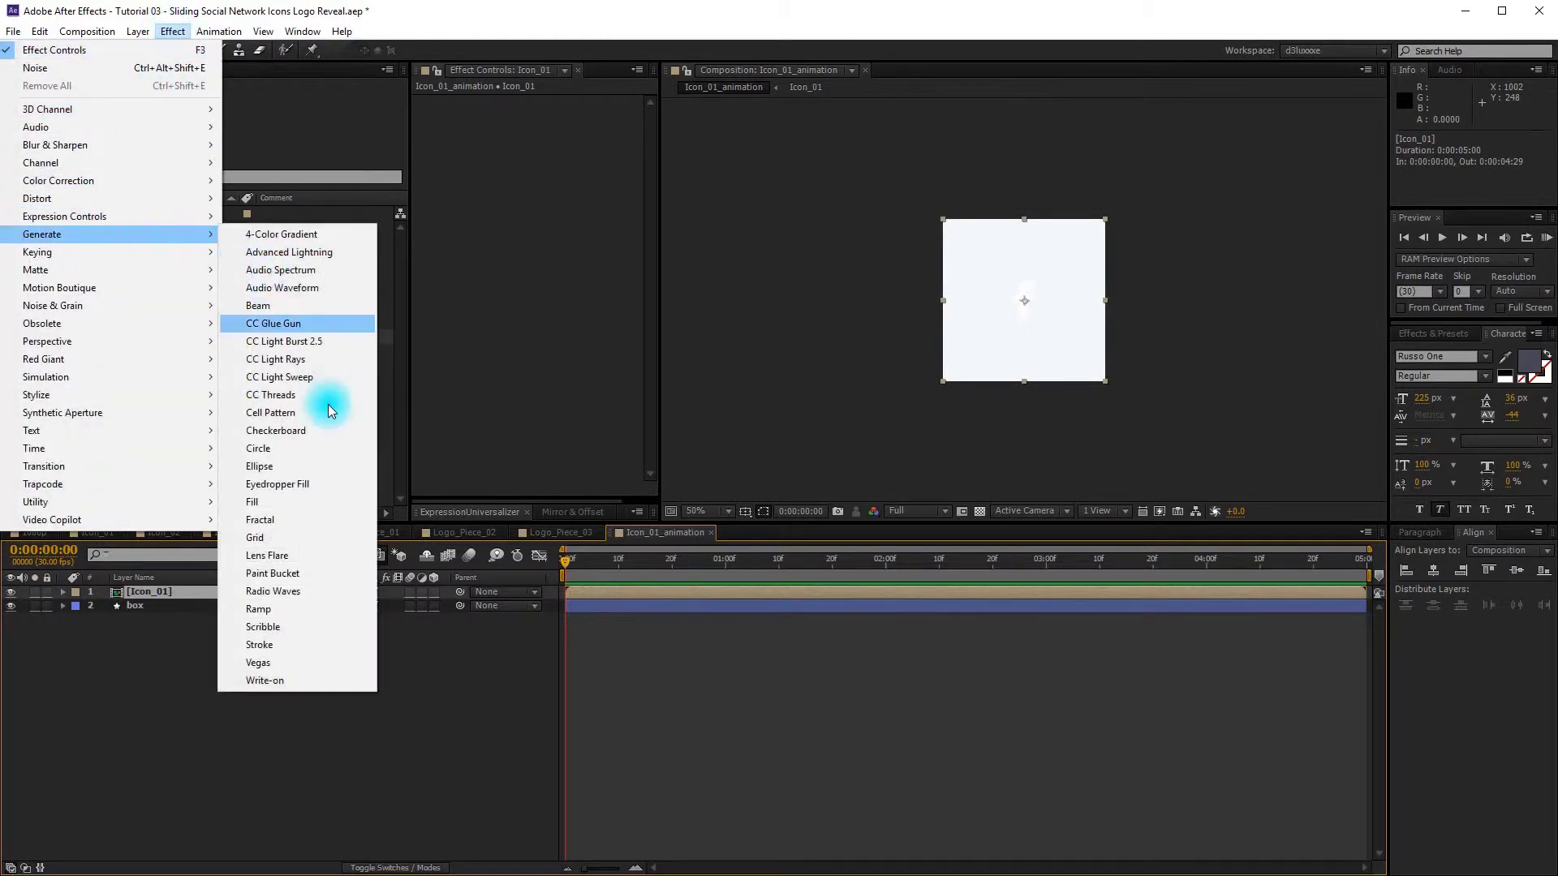
left_click(299, 504)
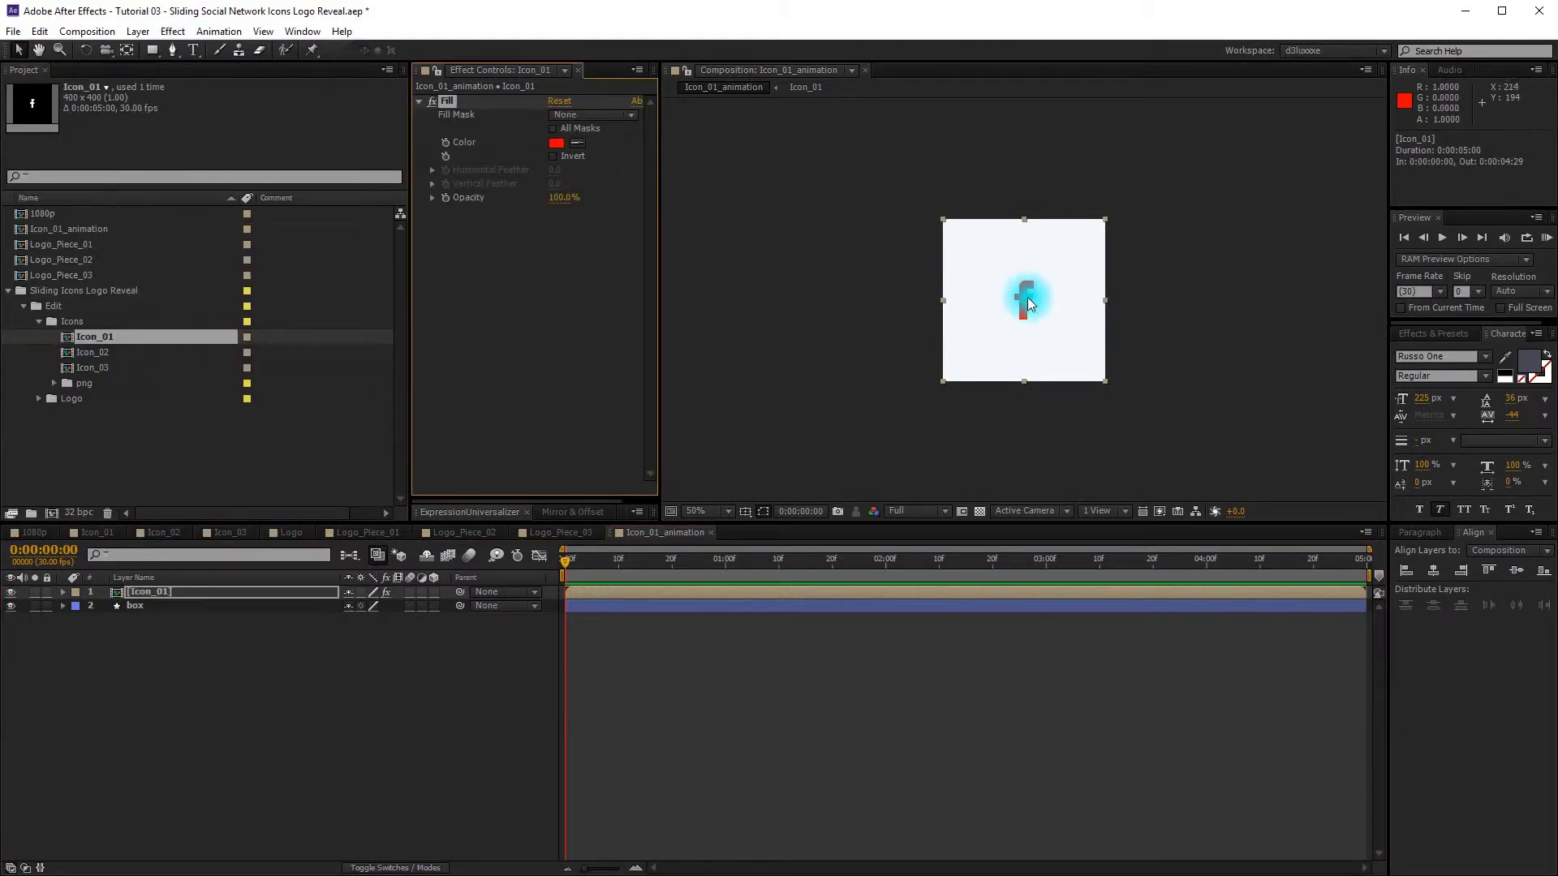
left_click_drag(158, 593, 458, 191)
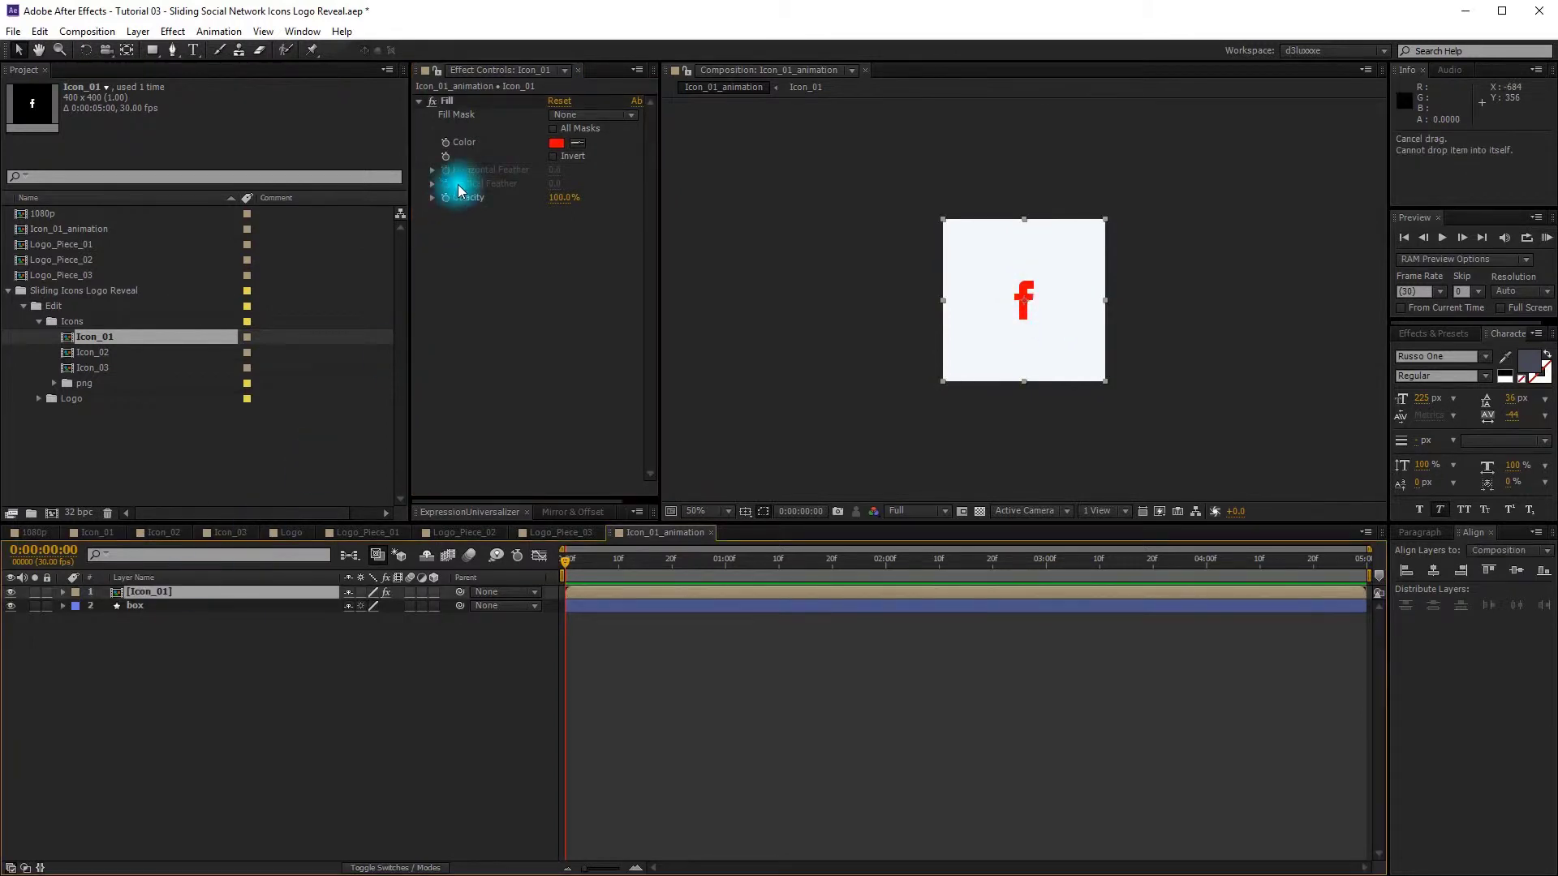
left_click(556, 143)
left_click(1301, 499)
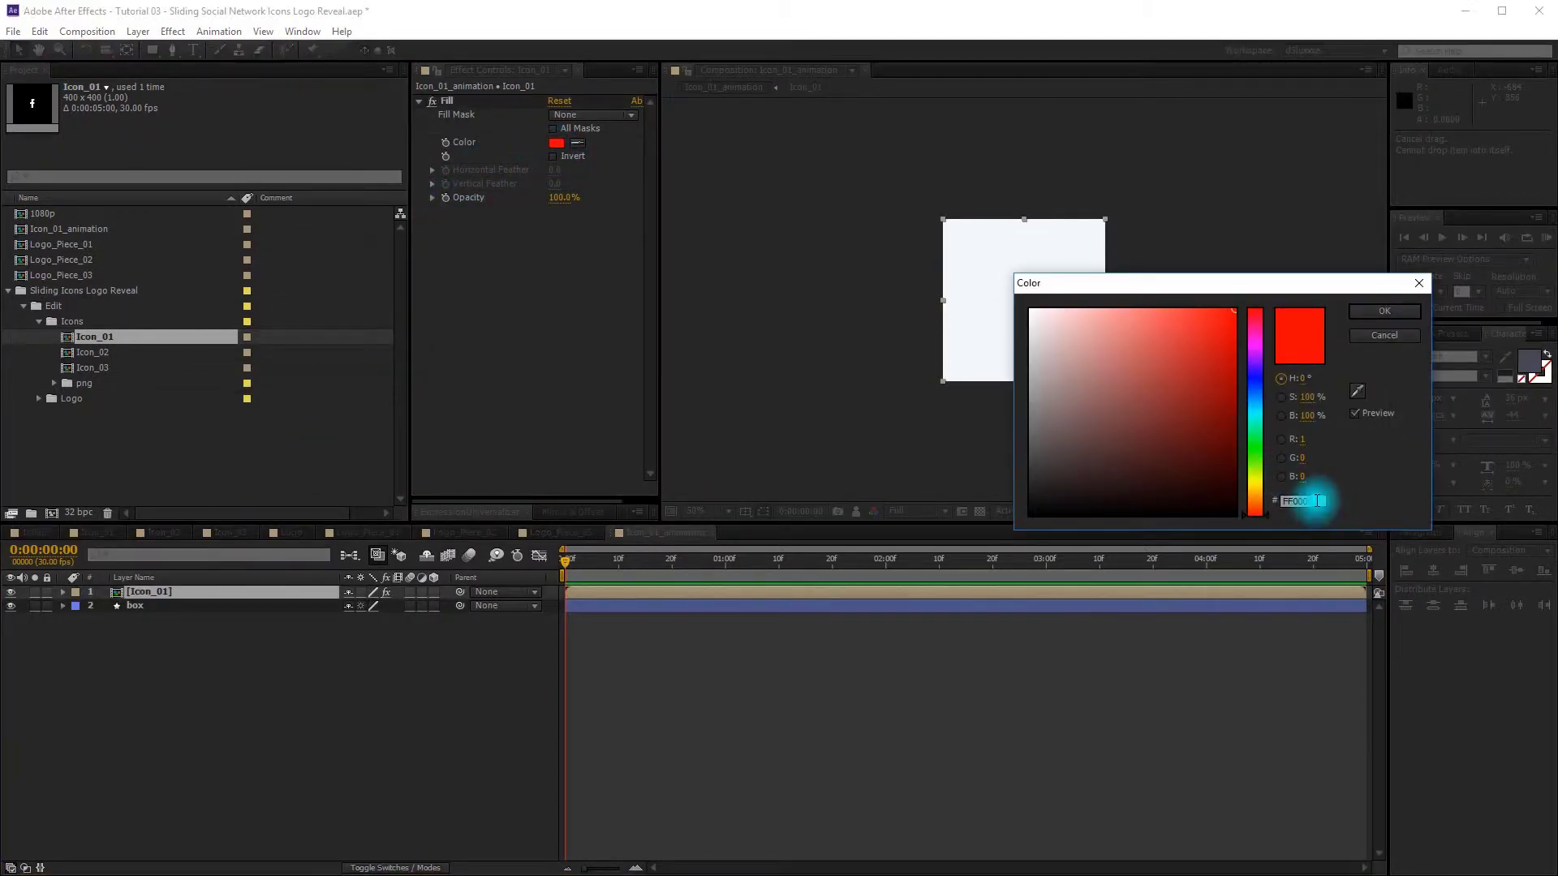
type("173E8E")
left_click(1371, 311)
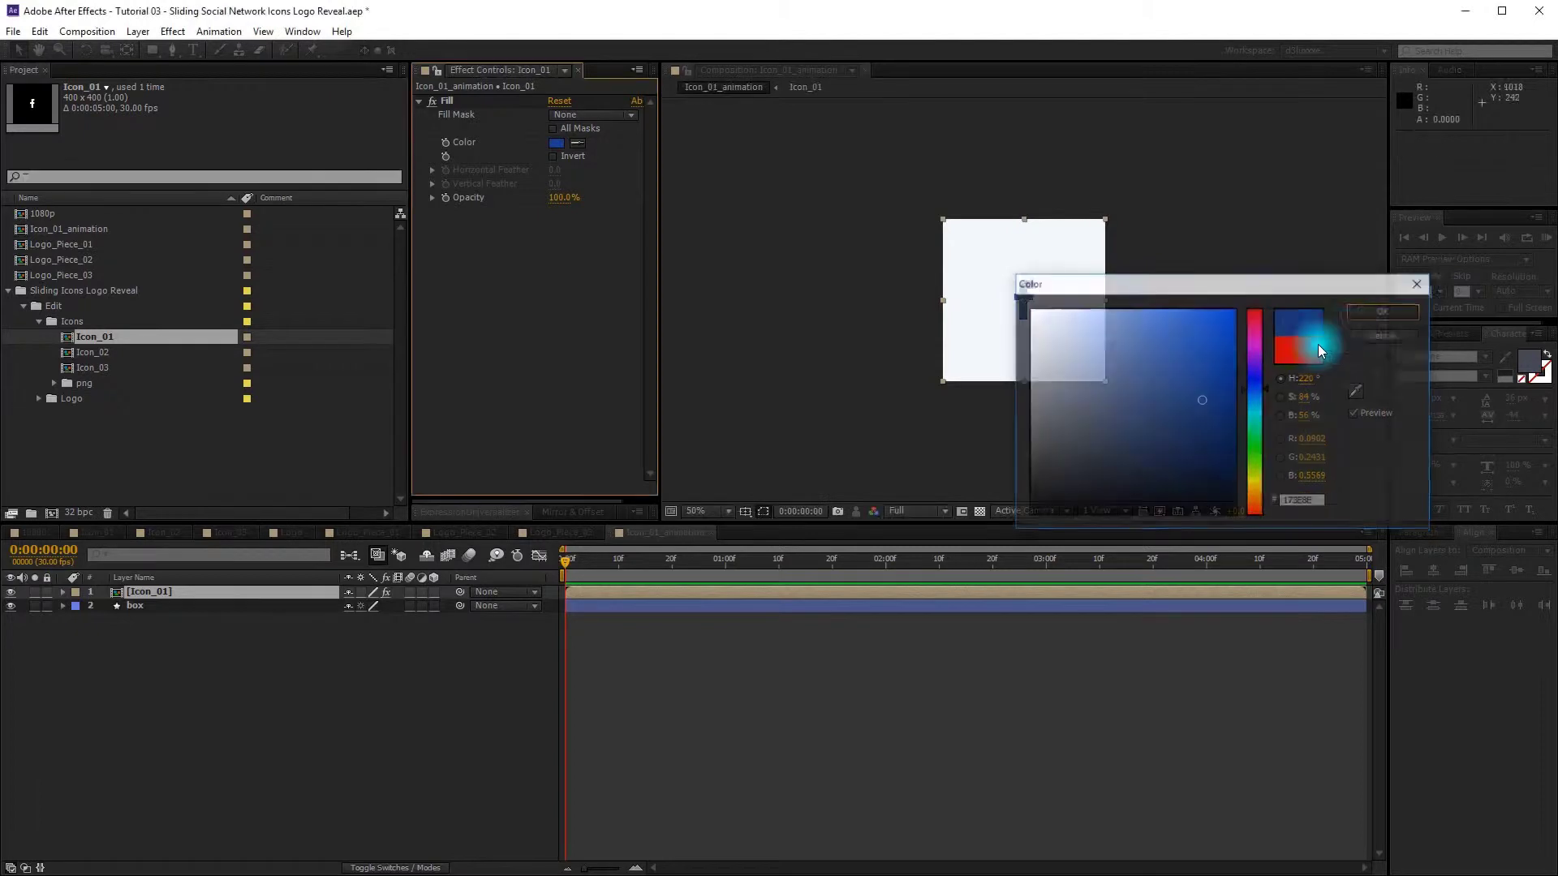
left_click(256, 680)
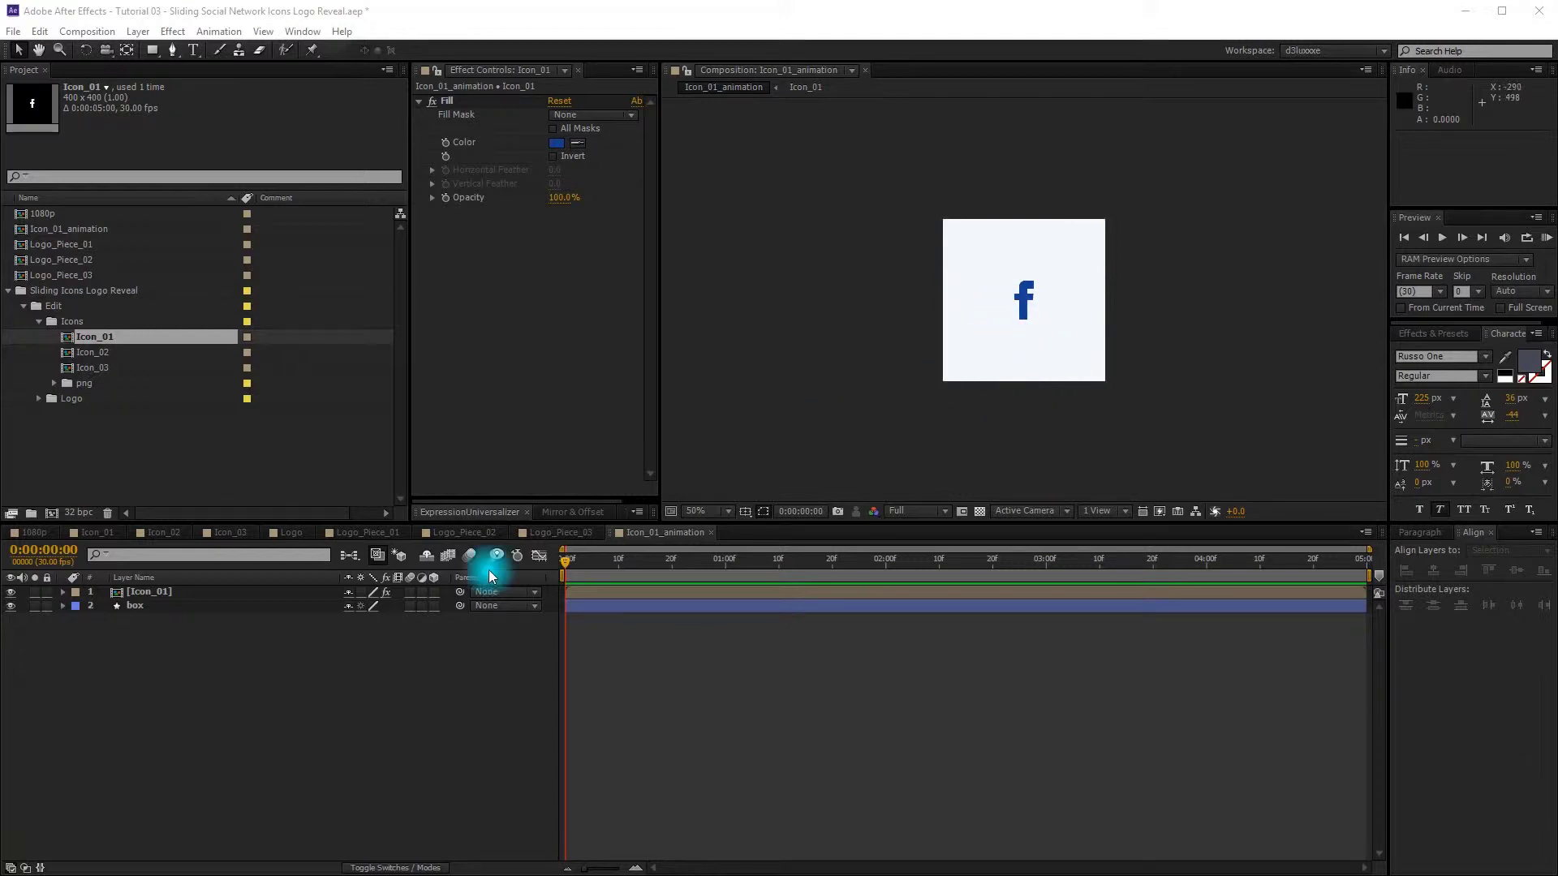
Step: Duplicate the box layer and rename the copy box_additional_text
left_click(243, 606)
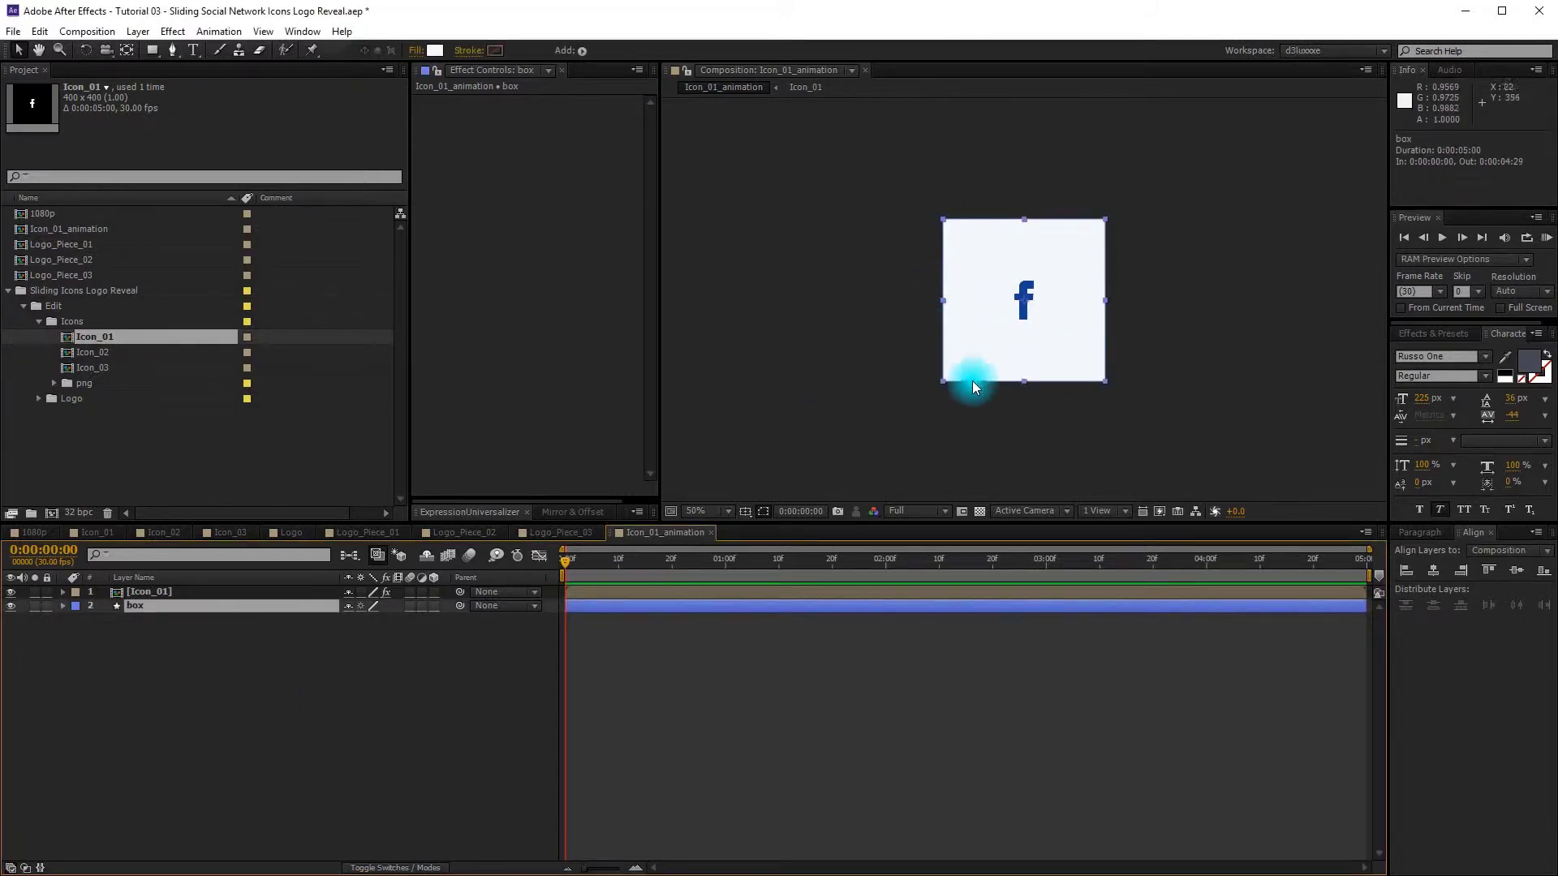
key("ctrl+d")
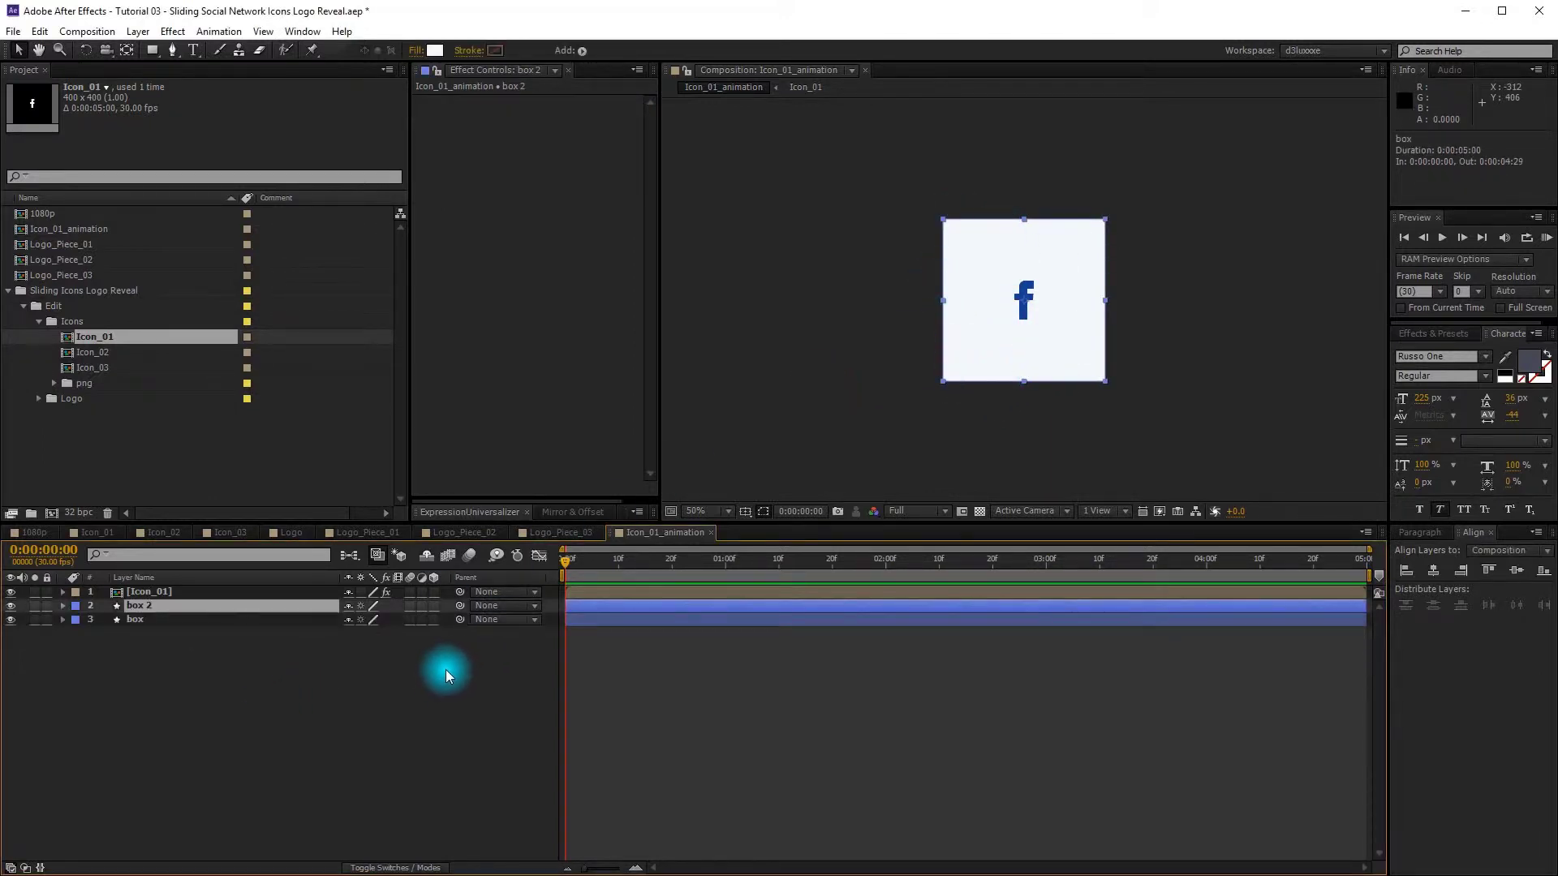
key("Return")
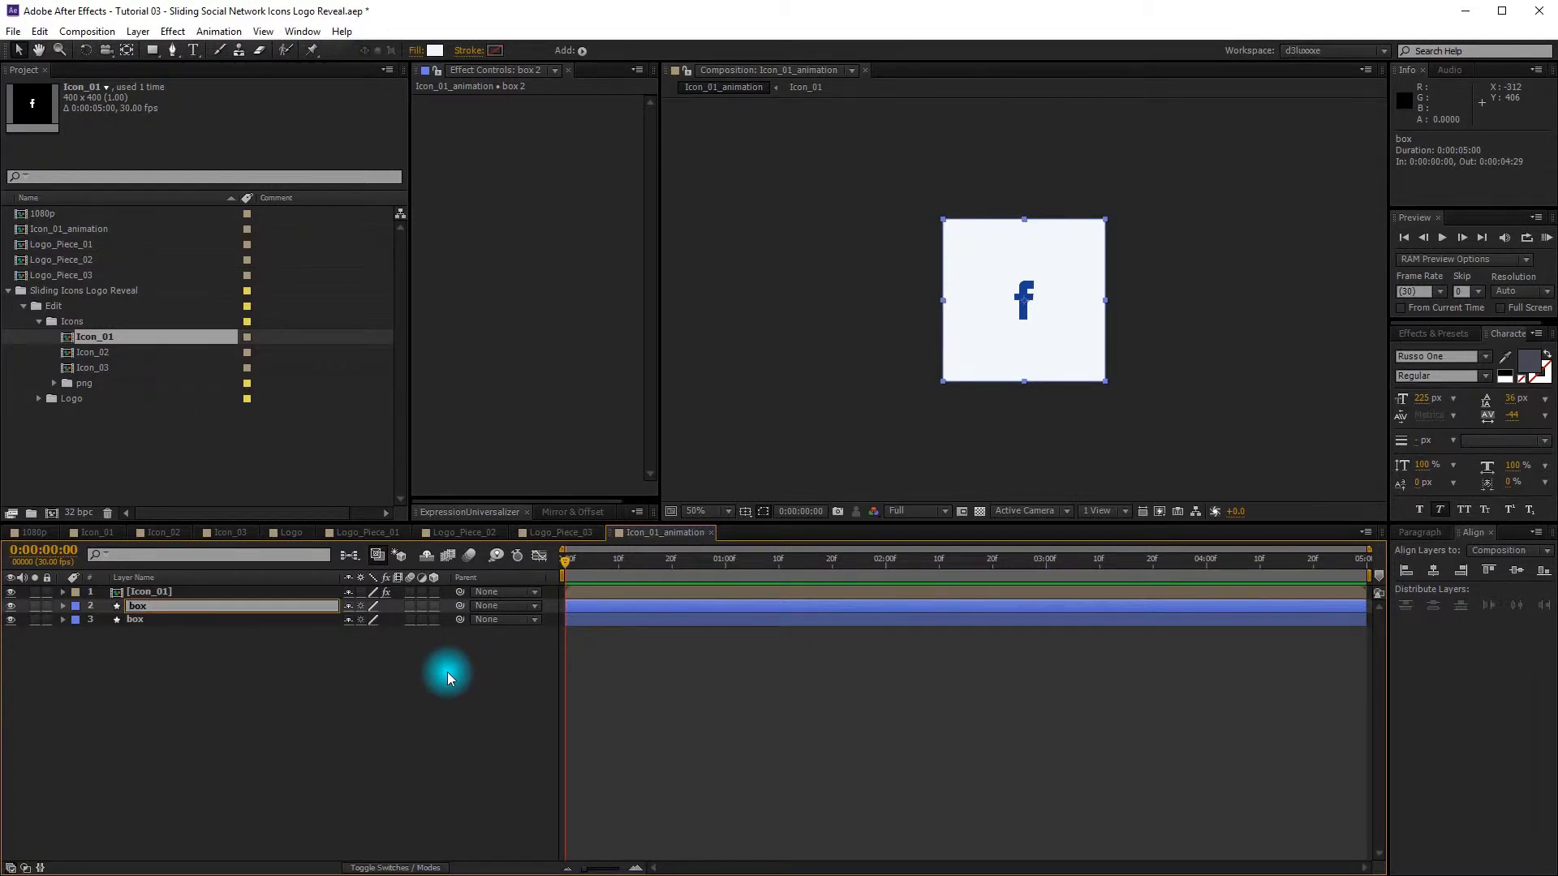
type("box_additional_text")
key("Return")
Step: Change the fill color of the box_additional_text shape to a medium blue
key("p")
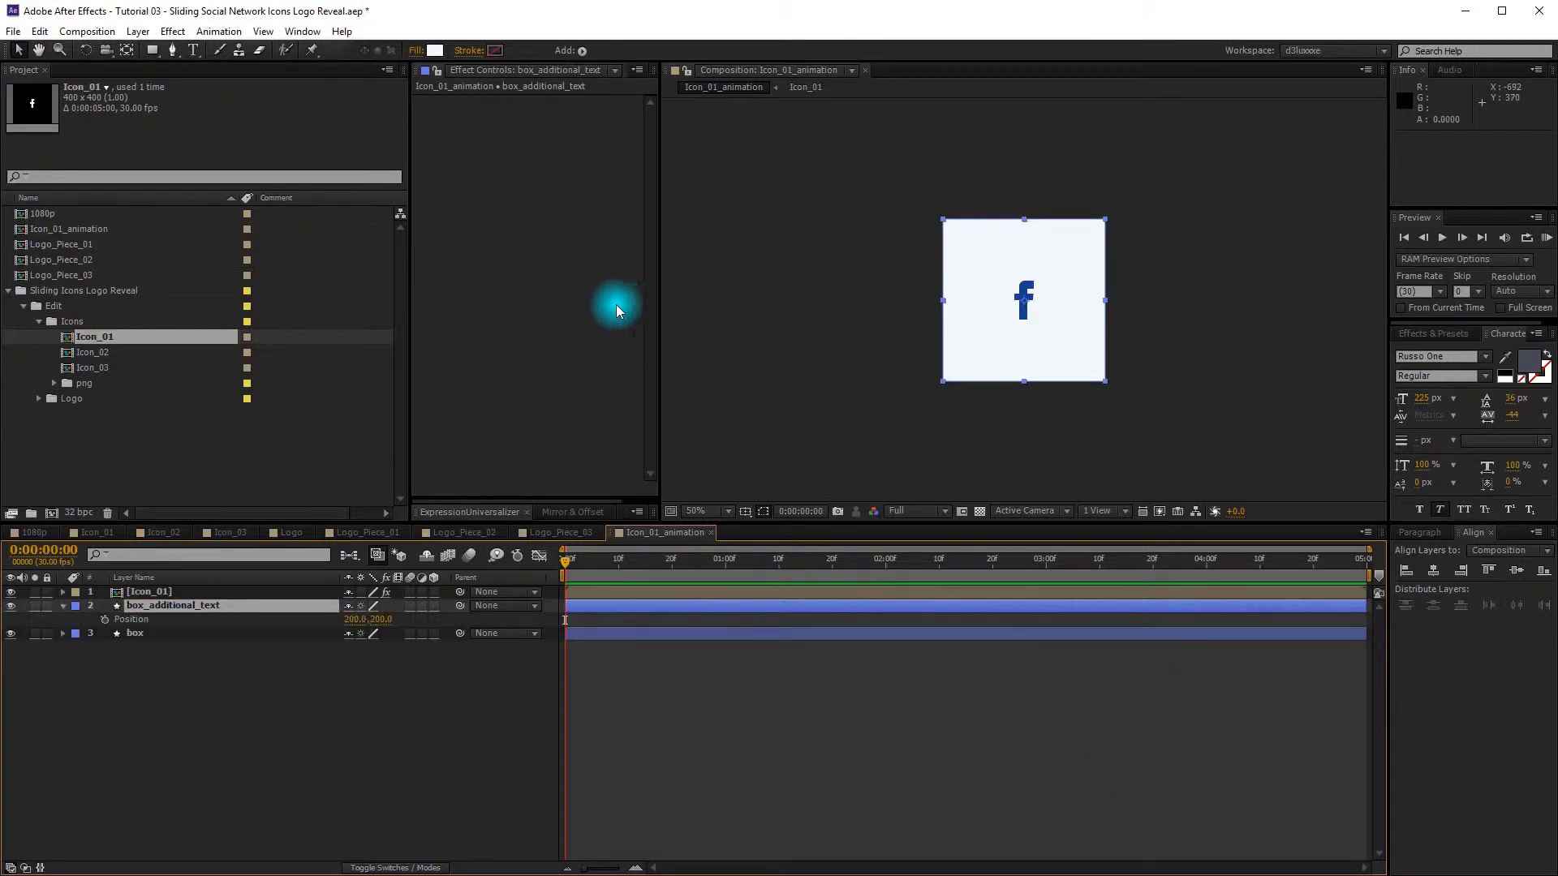
left_click(435, 50)
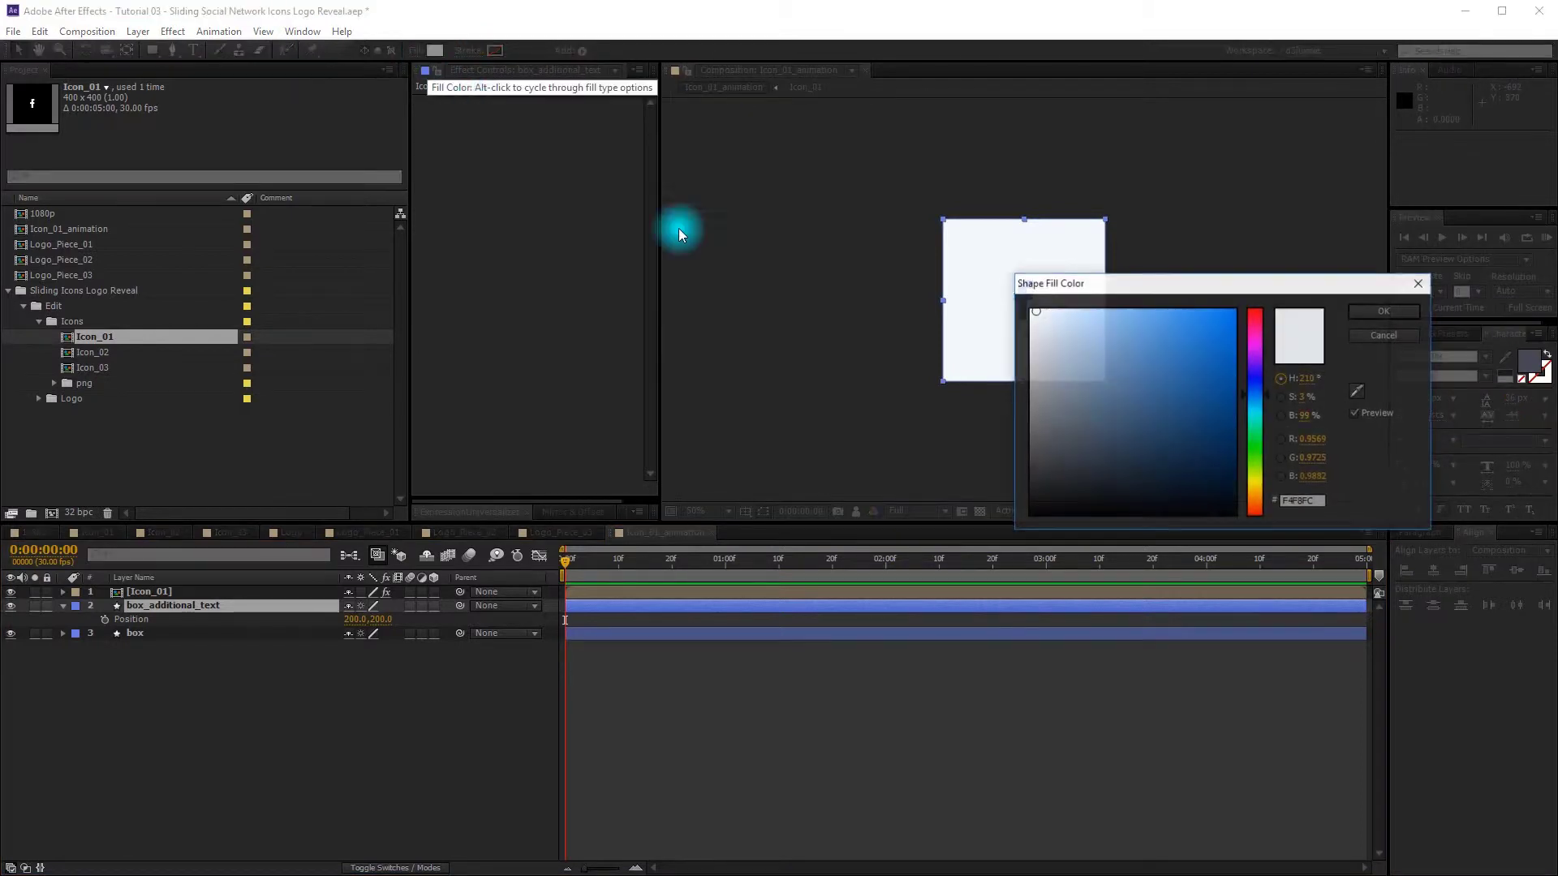
left_click(1168, 397)
left_click(1386, 312)
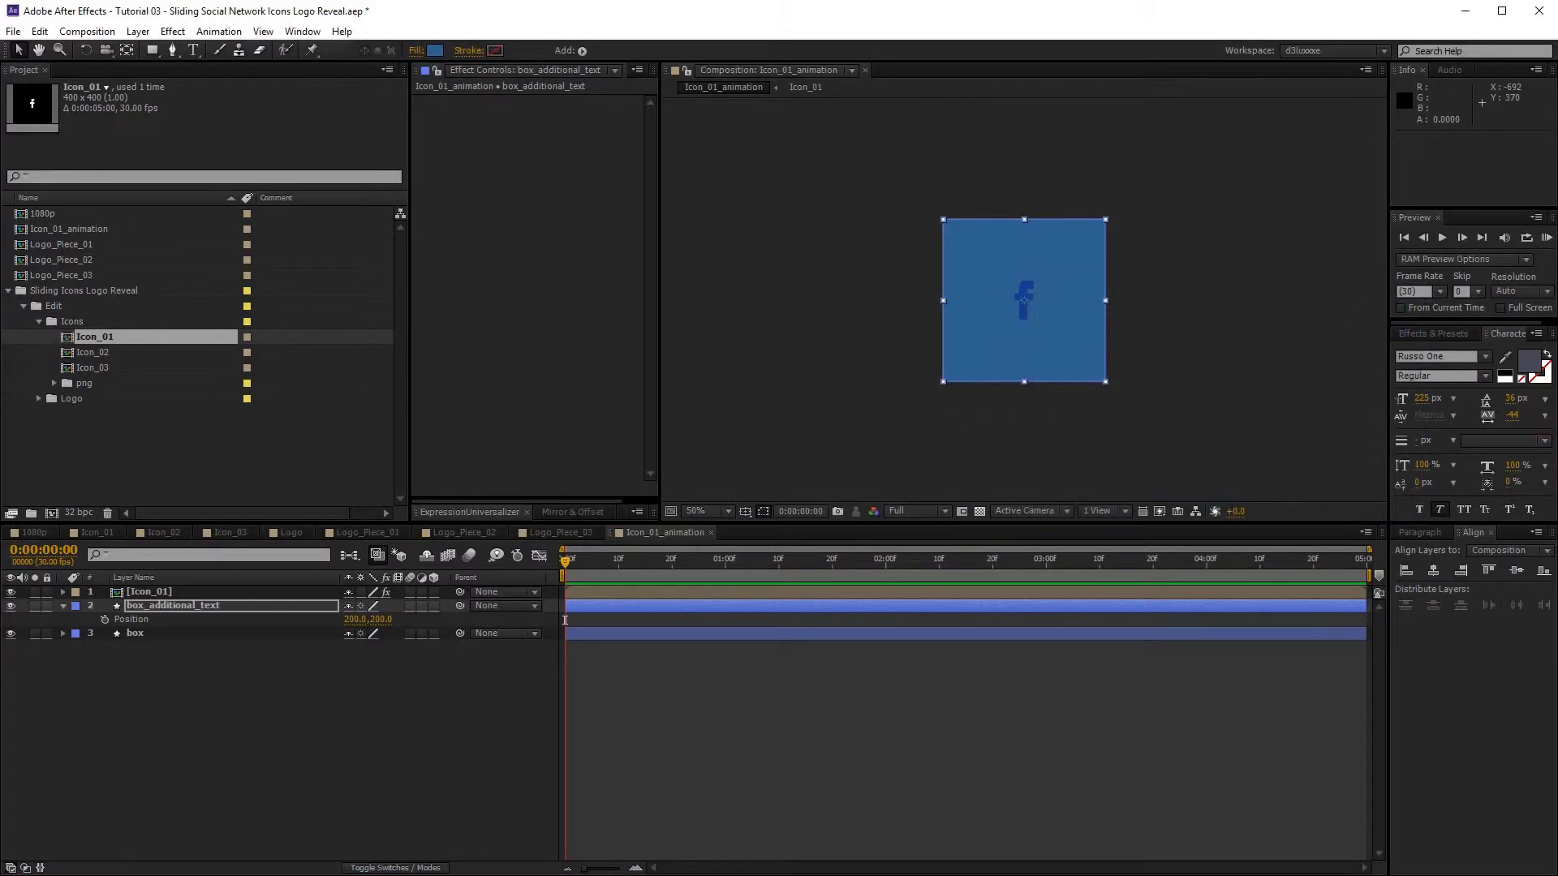
Step: Set the box_additional_text position to 200, 600 and shift the layer in time so it starts at 0:00:01:00
key("p")
key("p")
left_click_drag(380, 619, 771, 560)
left_click(393, 623)
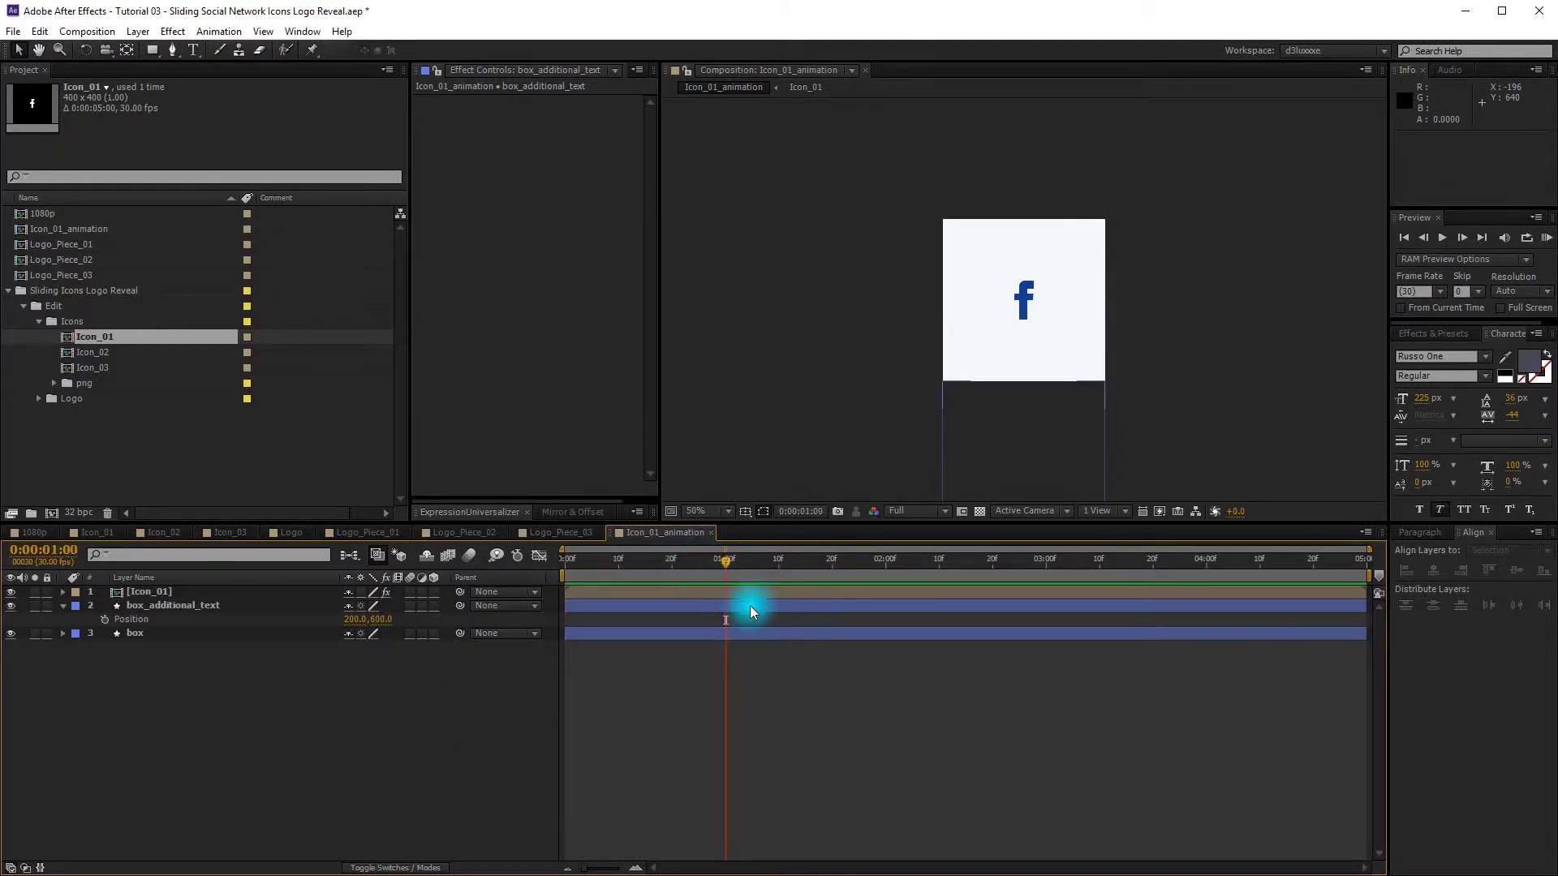
left_click_drag(686, 607, 843, 610)
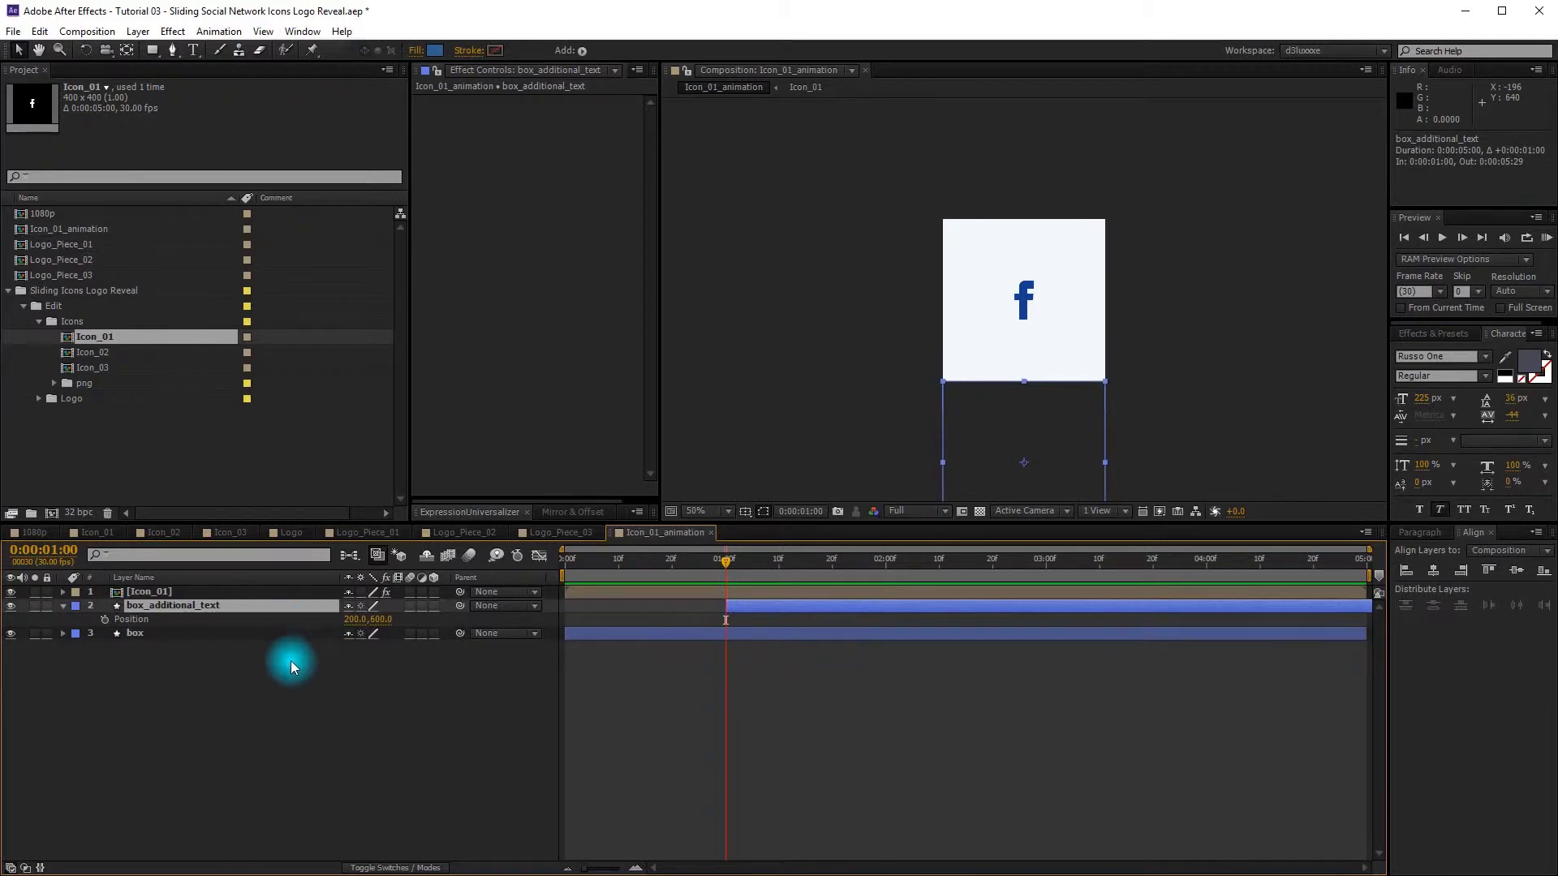
Step: Keyframe the box_additional_text position at 0:00:01:00 and set it to 200, 520 at 0:00:02:00
left_click(105, 622)
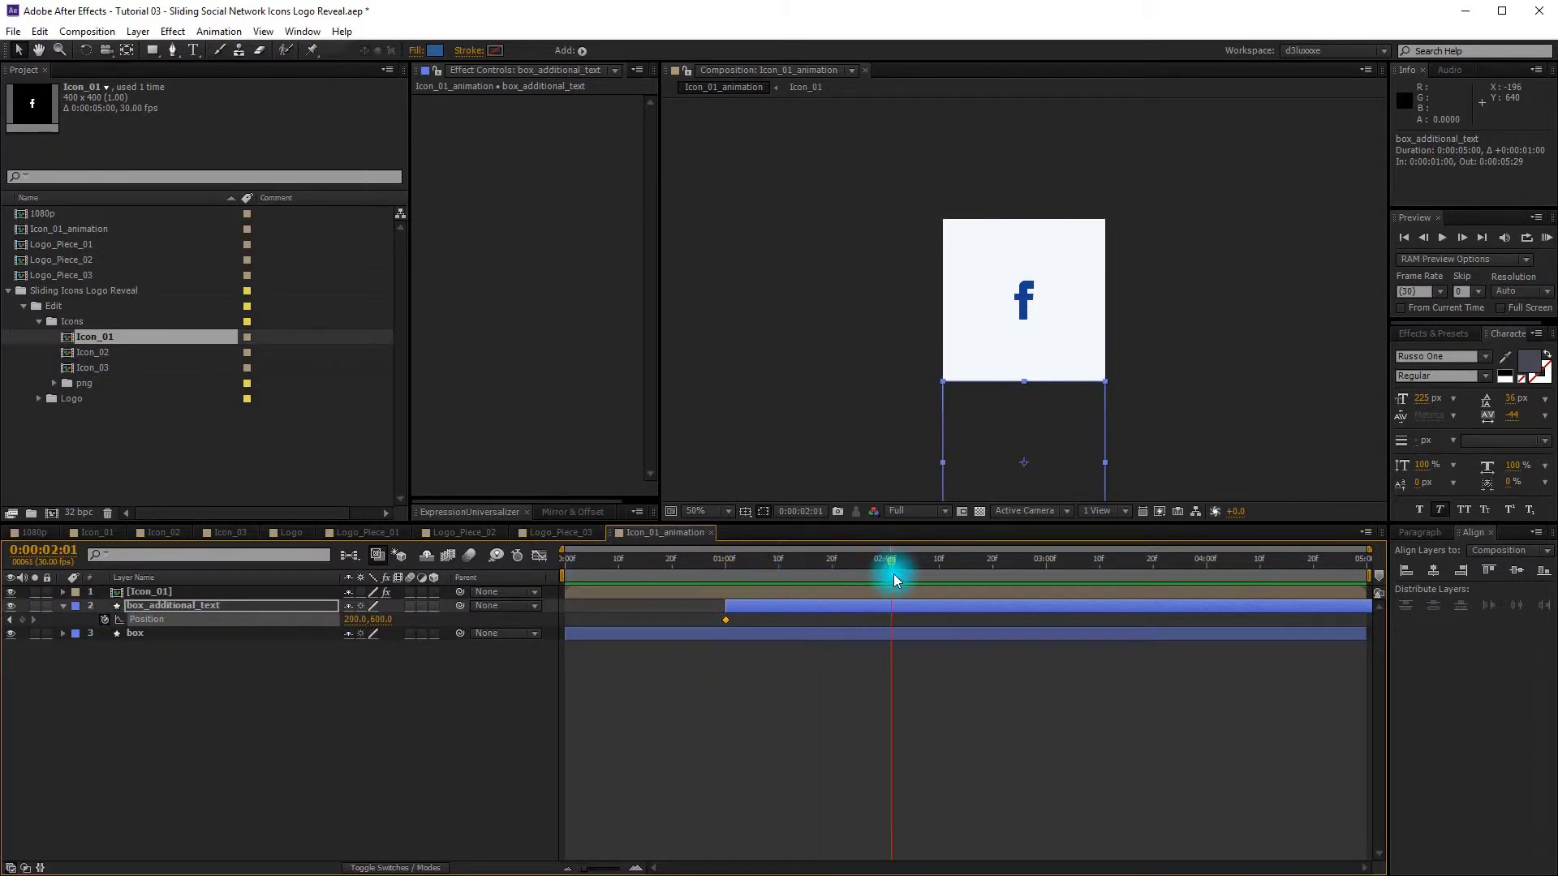
left_click_drag(894, 573, 885, 582)
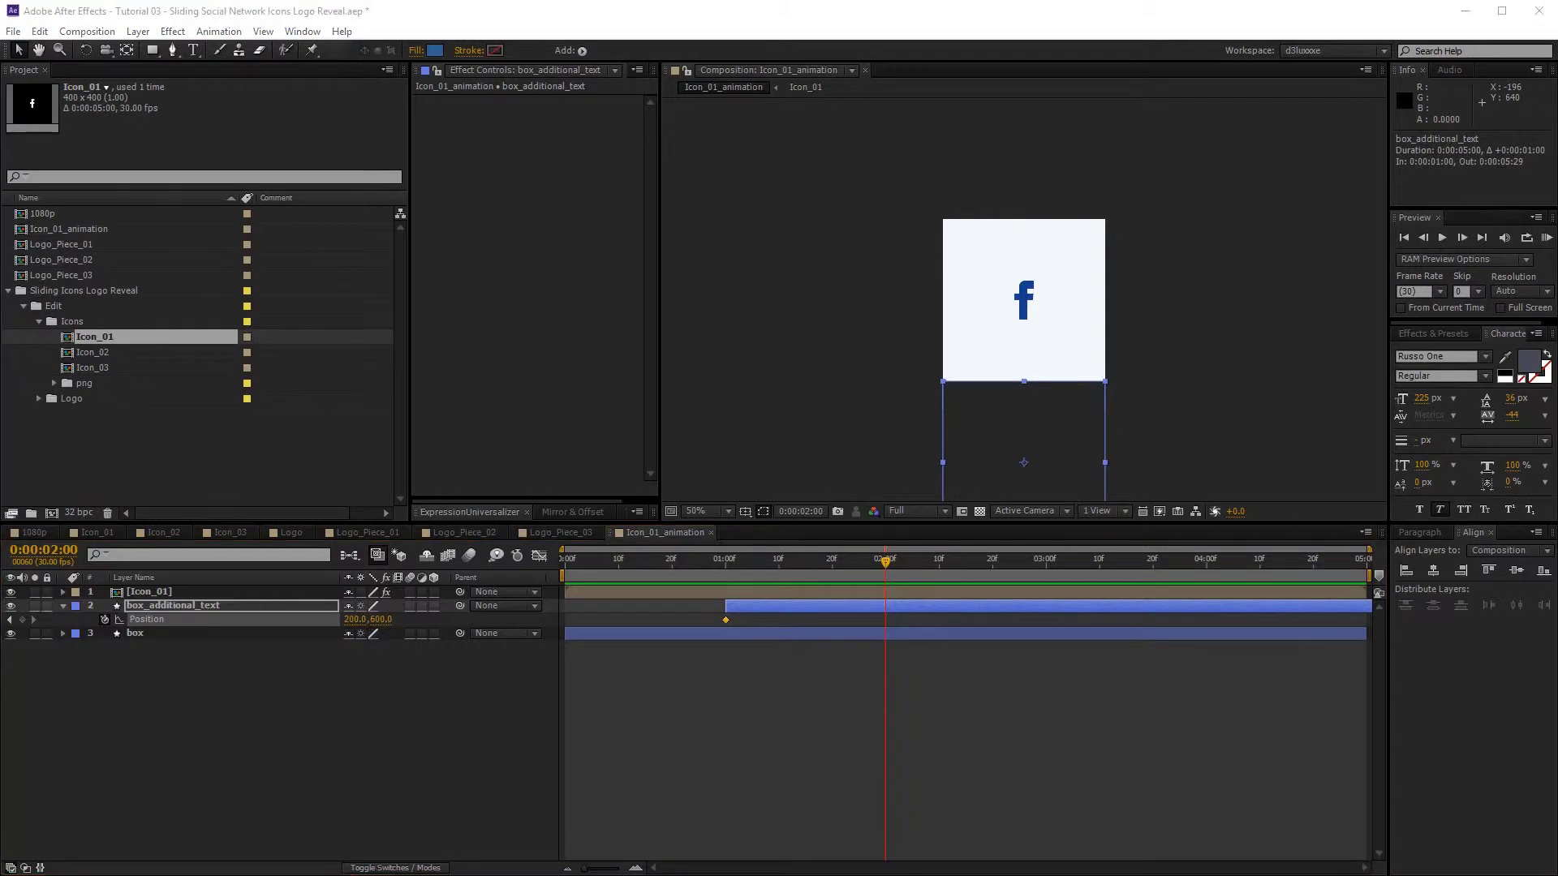
left_click_drag(382, 619, 305, 630)
left_click(351, 695)
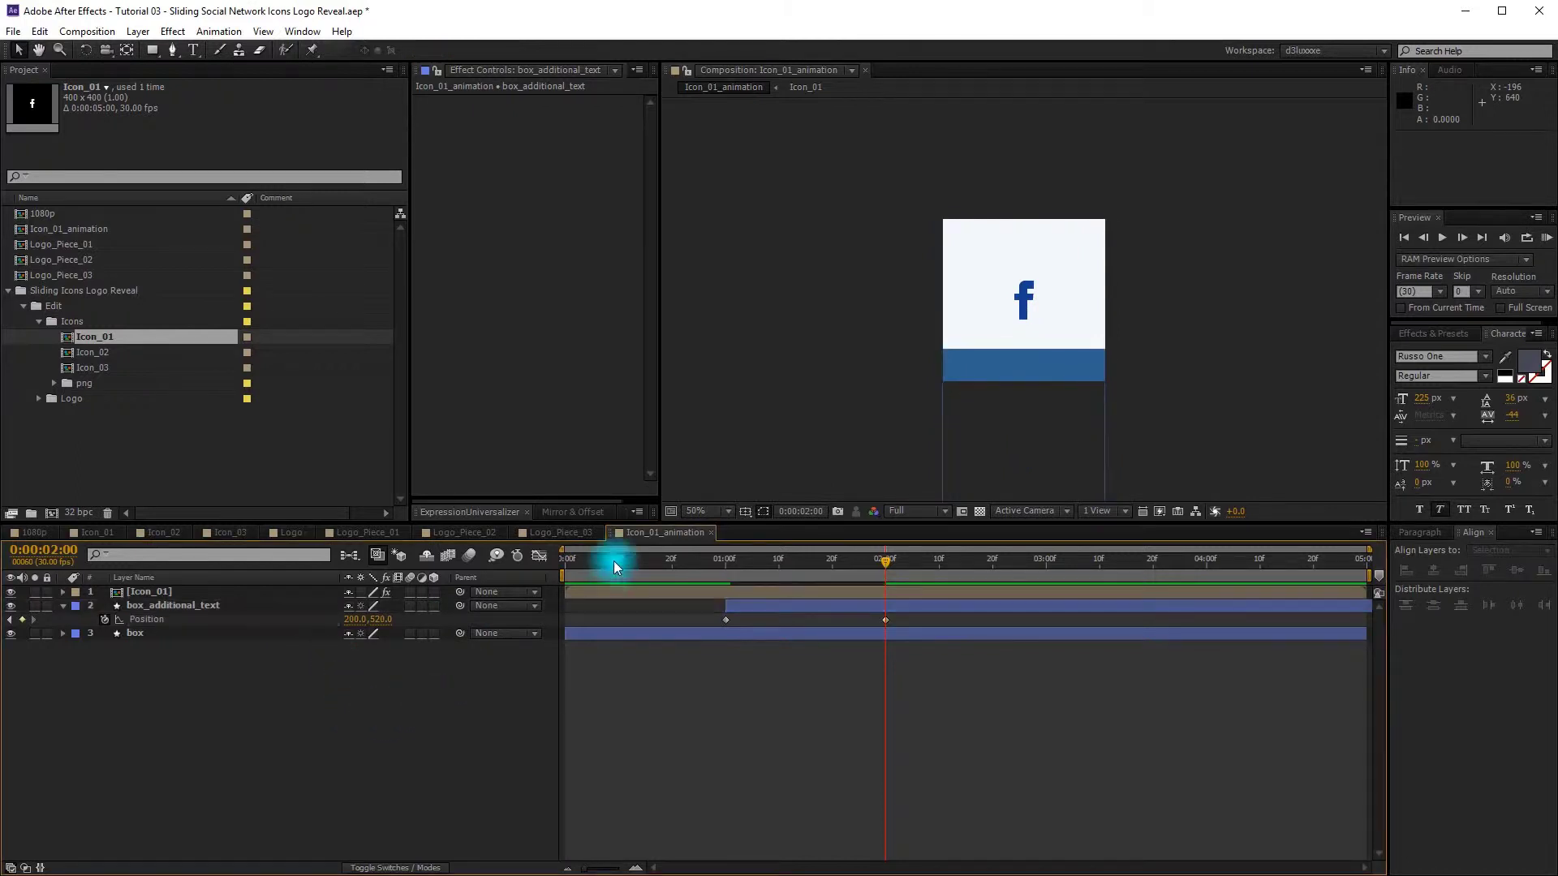
Step: Apply Easy Ease to both Position keyframes of box_additional_text
left_click(898, 619)
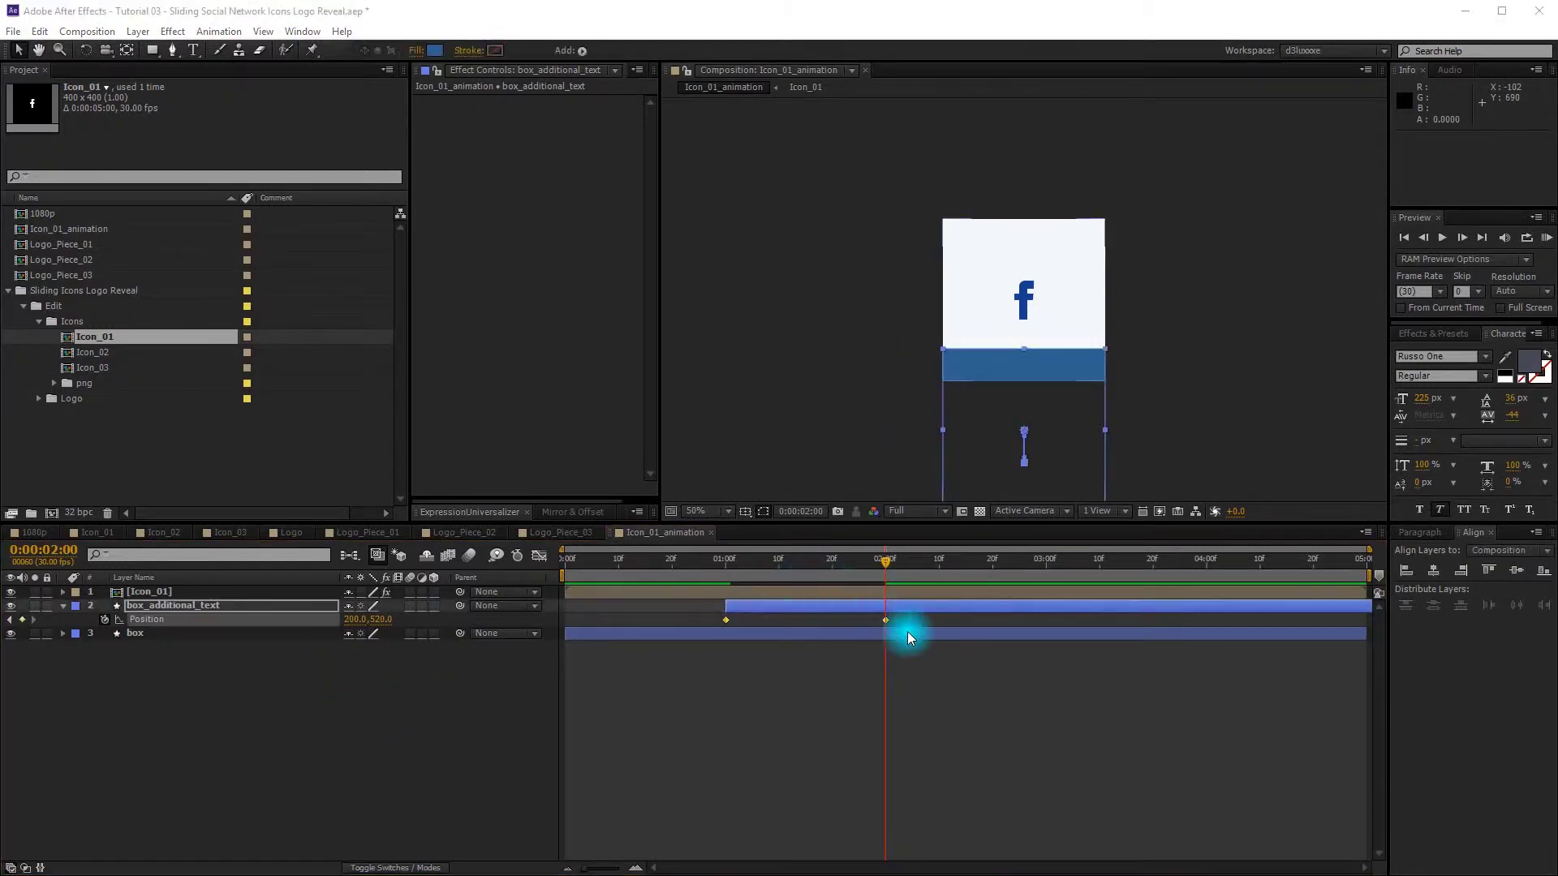
right_click(884, 621)
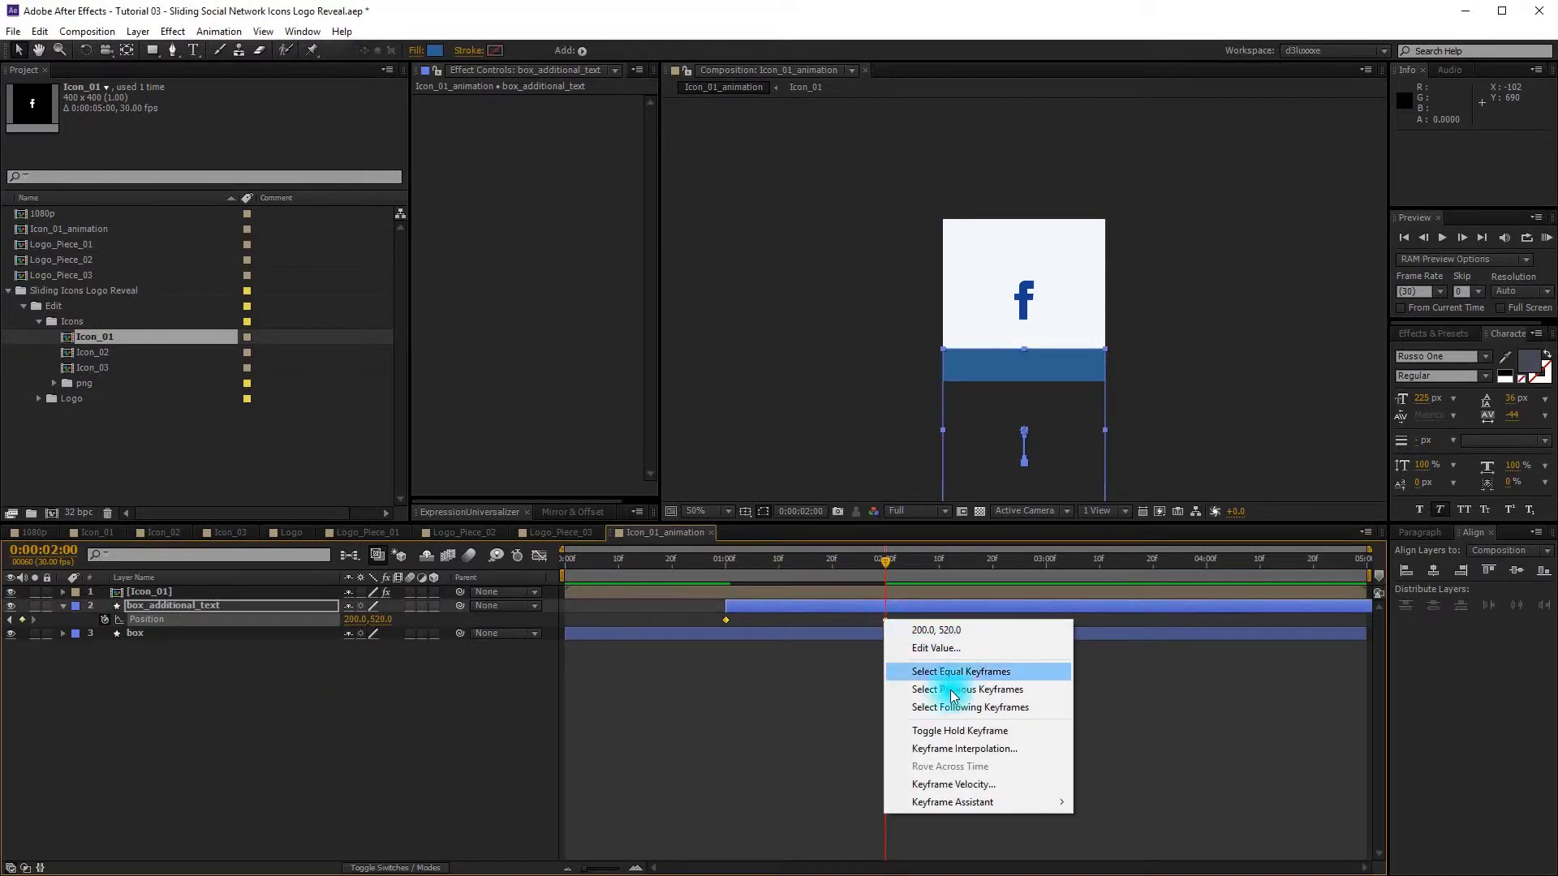
mouse_move(990, 801)
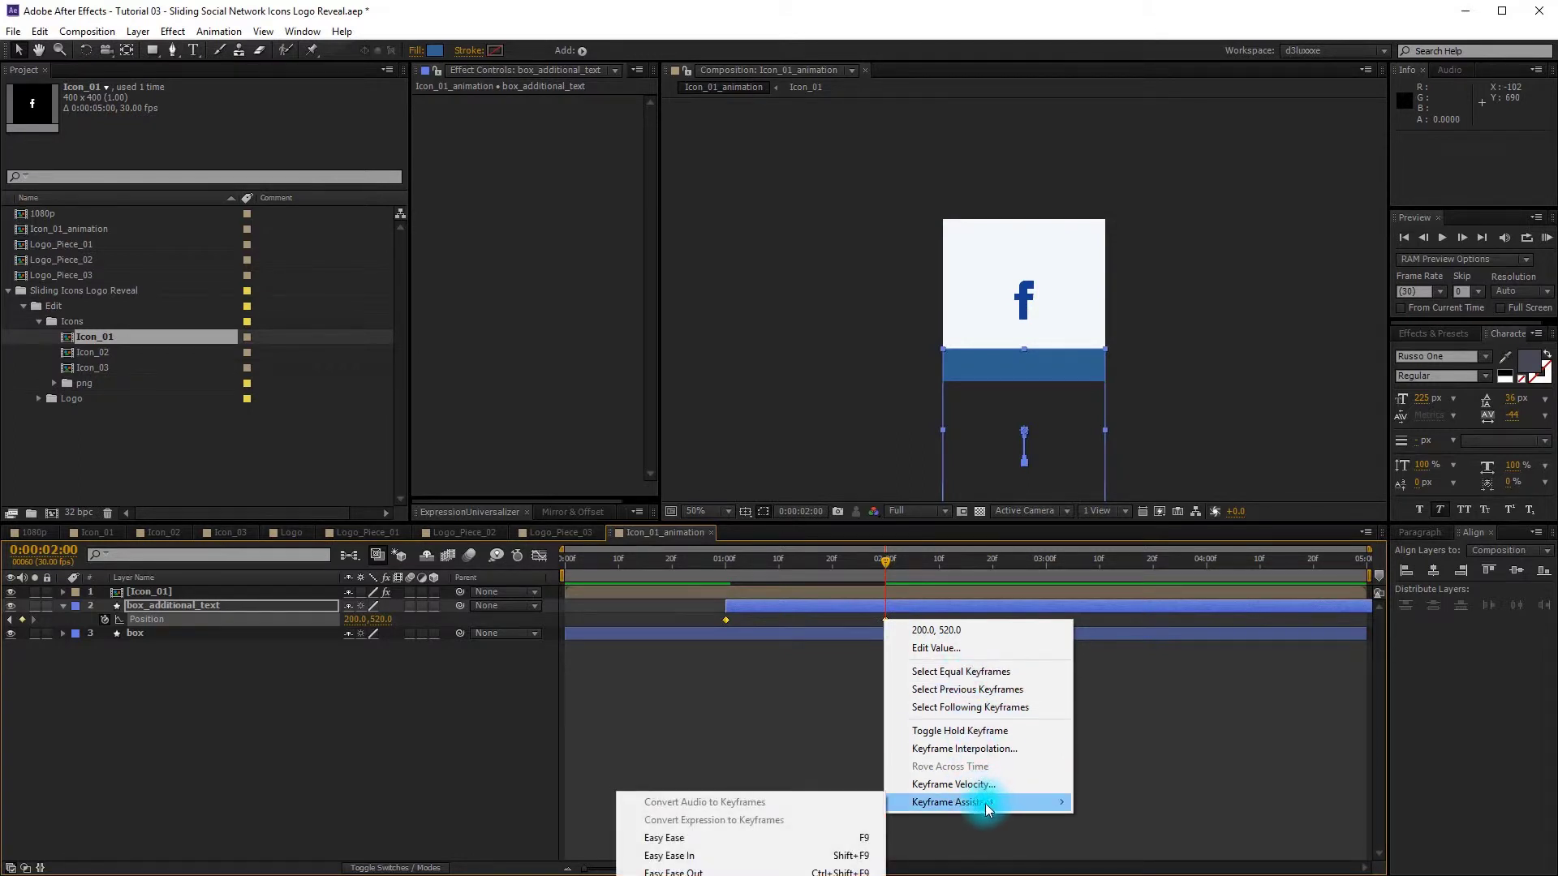
left_click(786, 840)
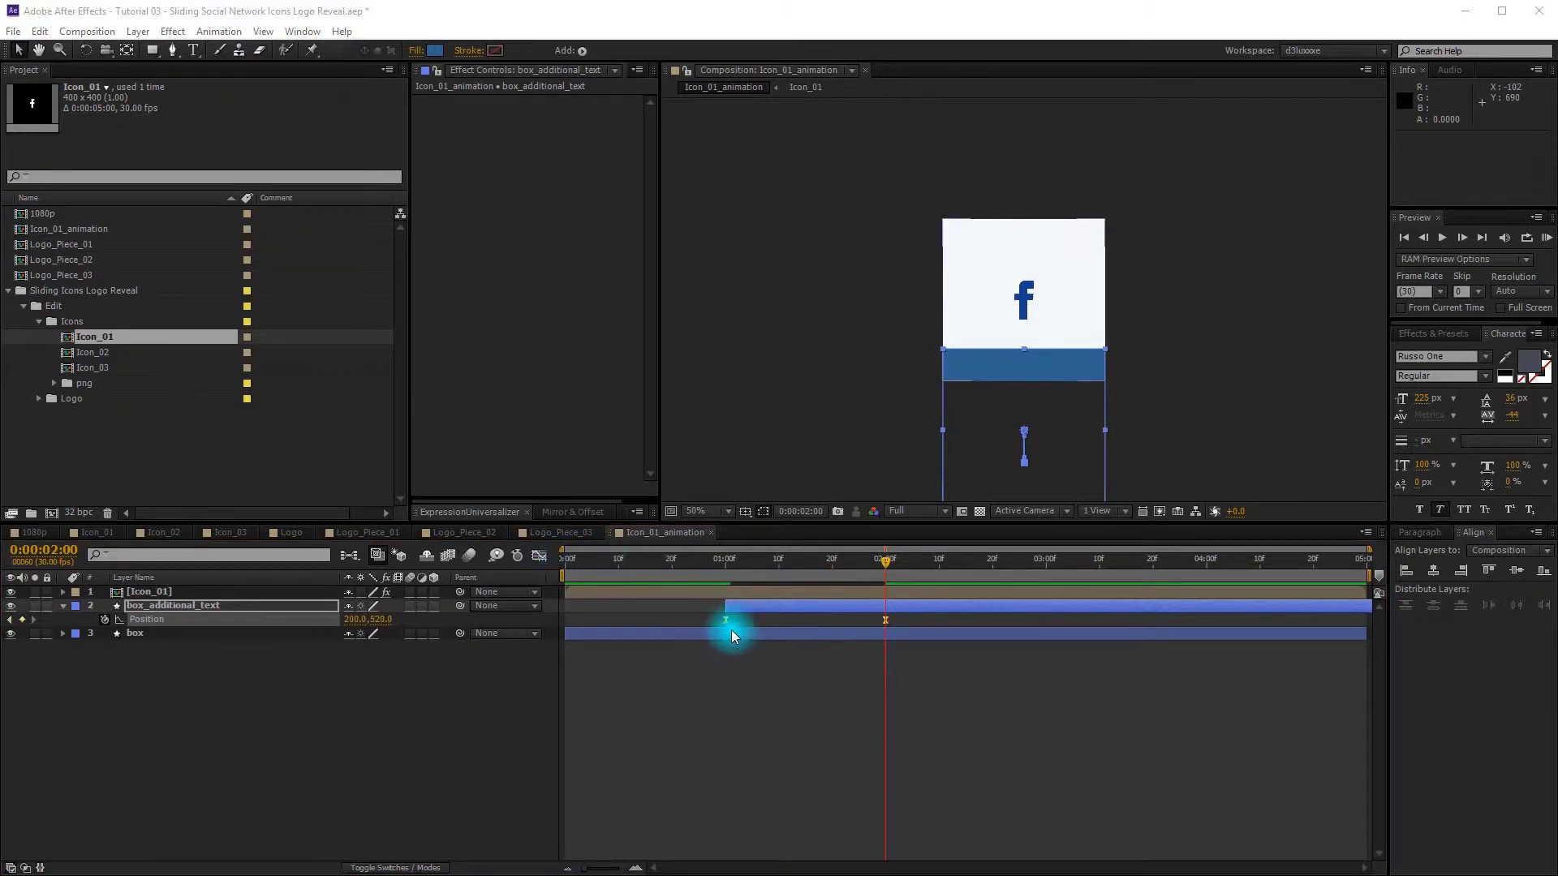
Step: Set the first Position keyframe's velocity to 15% incoming influence and 50% outgoing influence
right_click(727, 618)
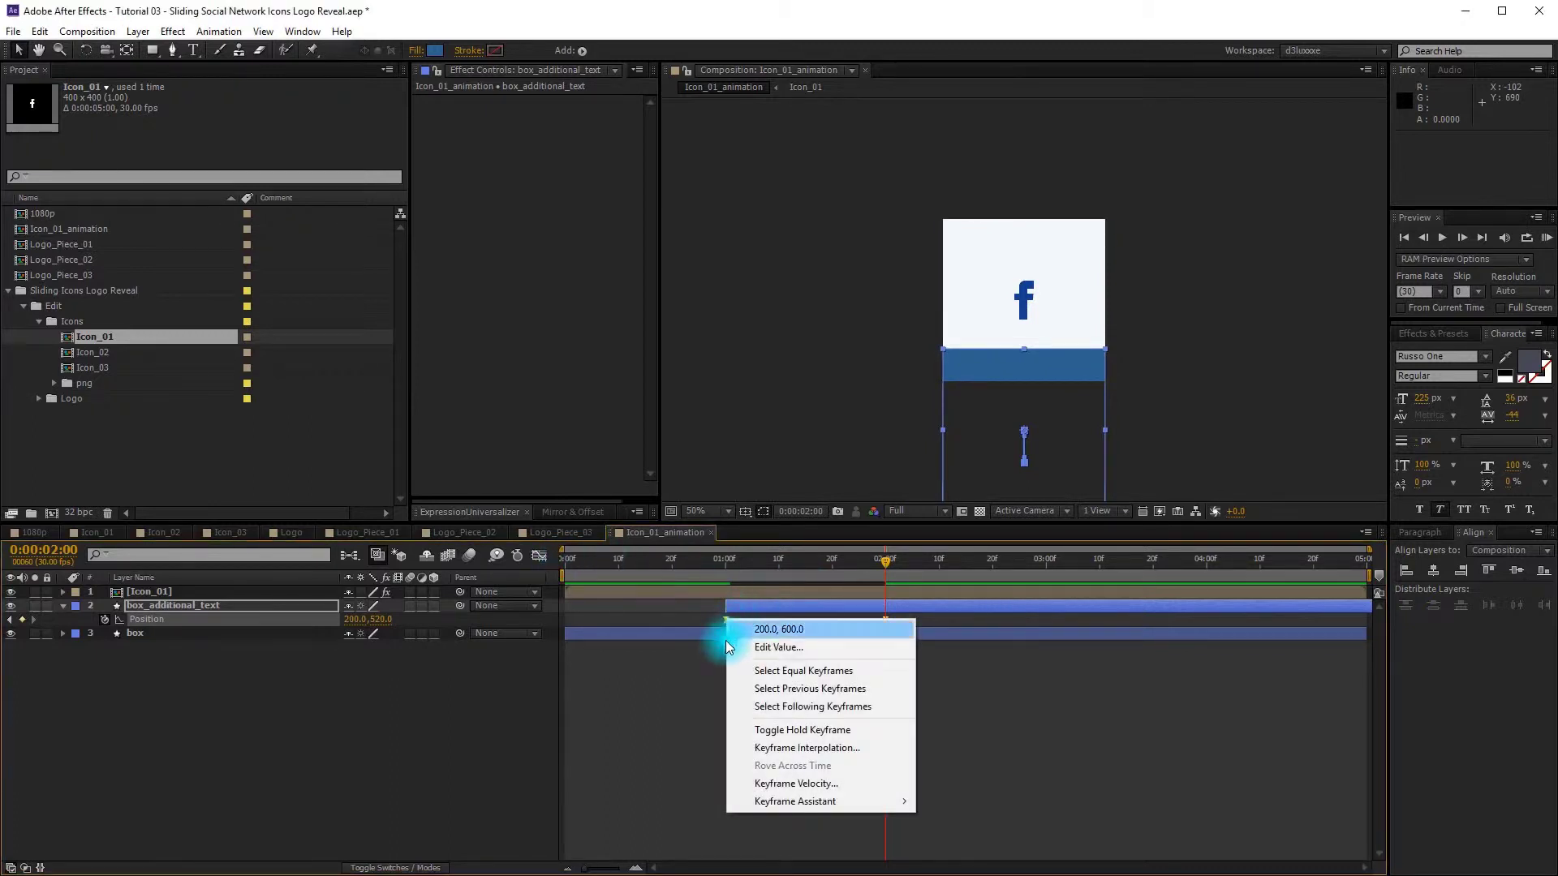
left_click(709, 733)
left_click(717, 621)
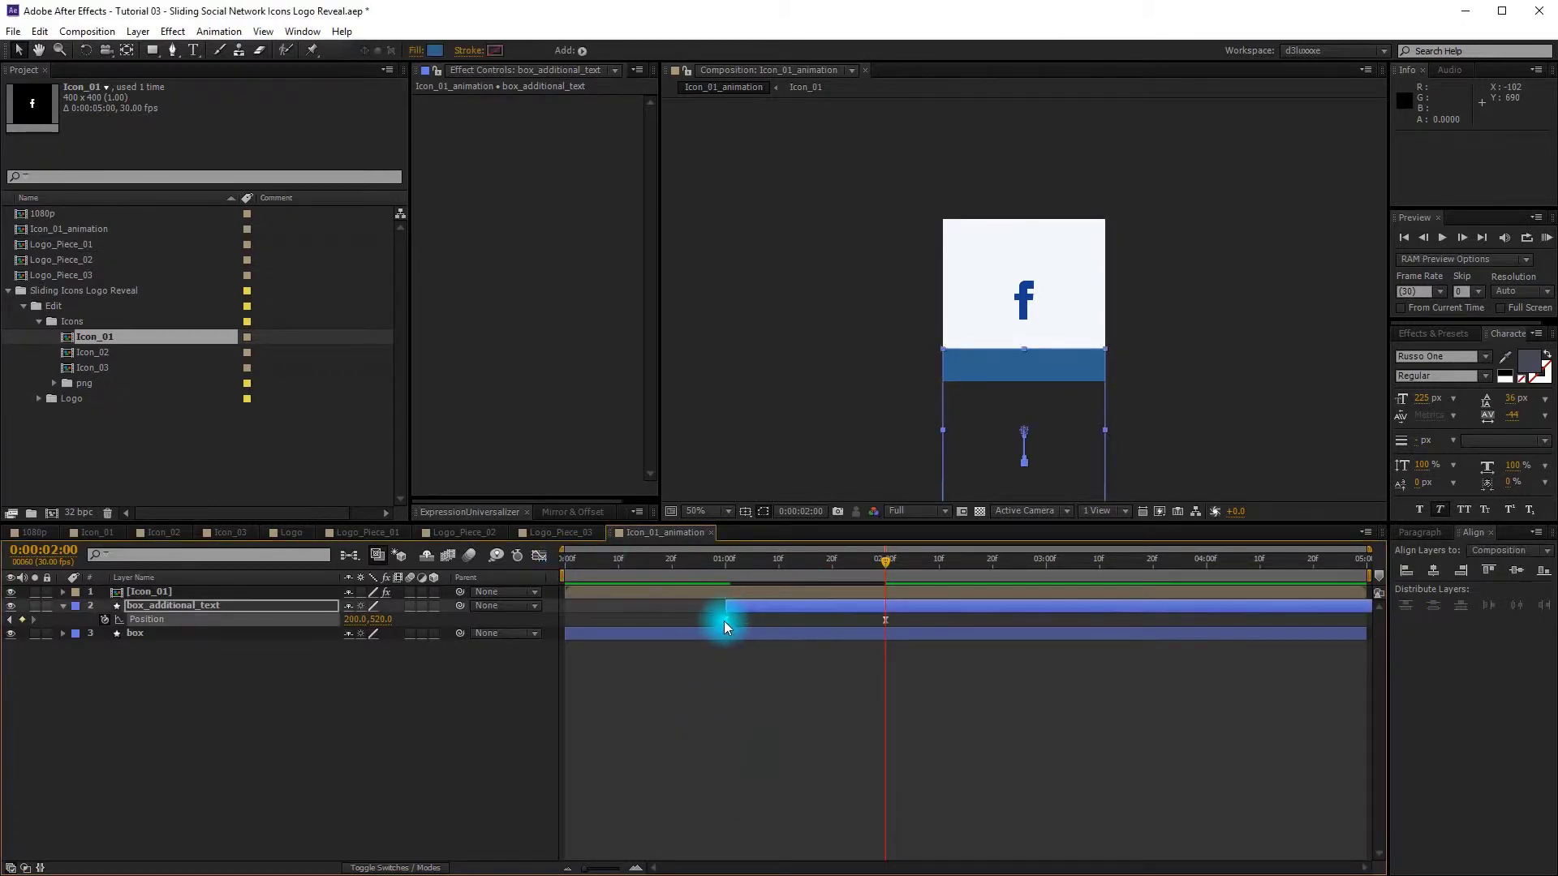
right_click(725, 622)
left_click(787, 782)
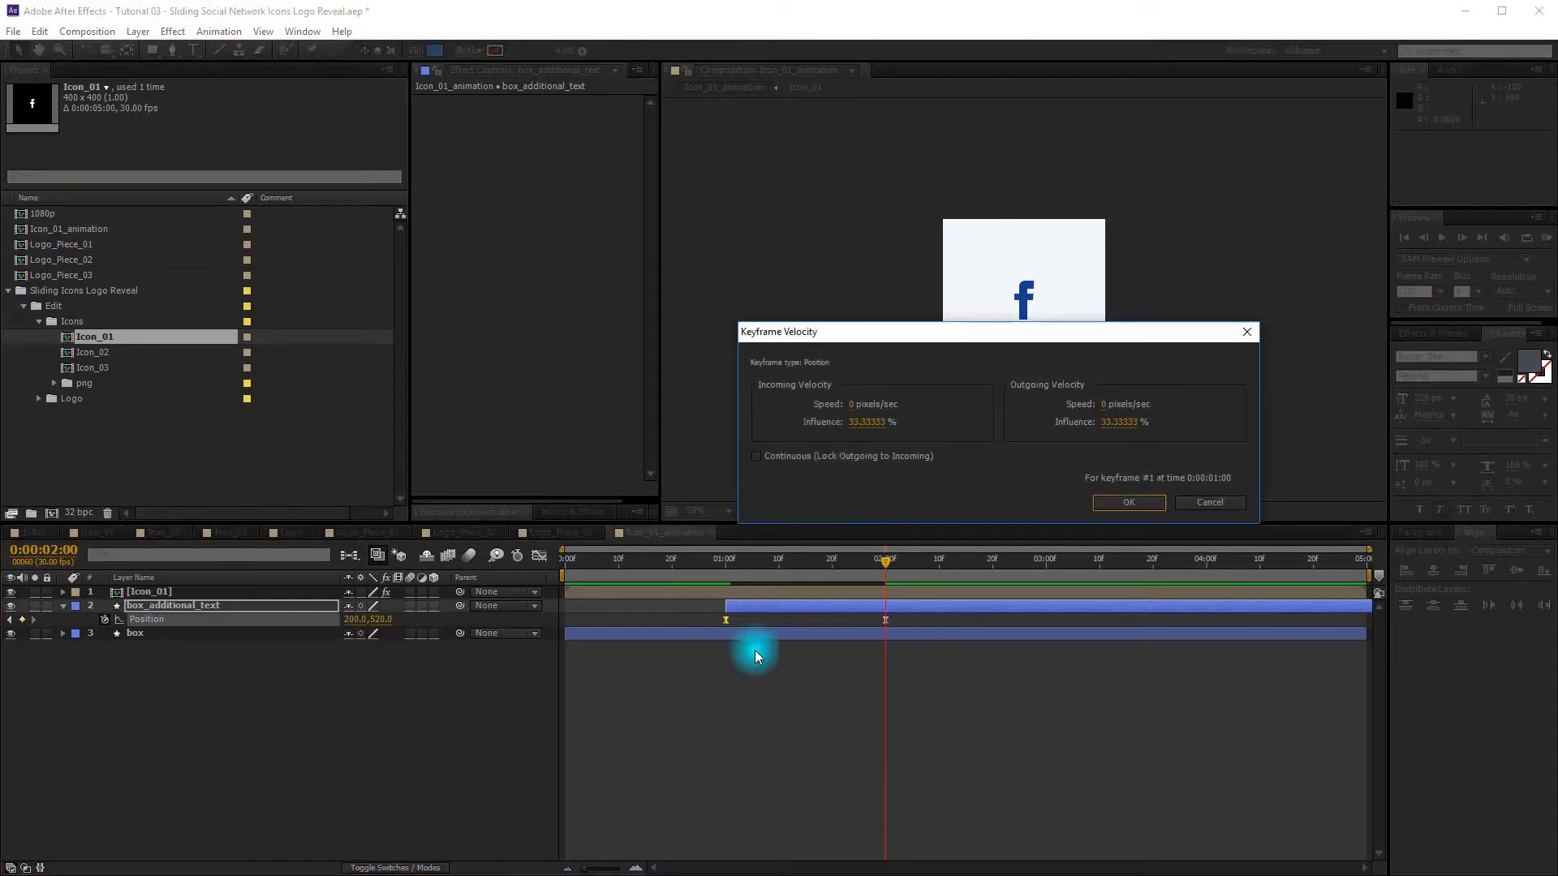
left_click(848, 431)
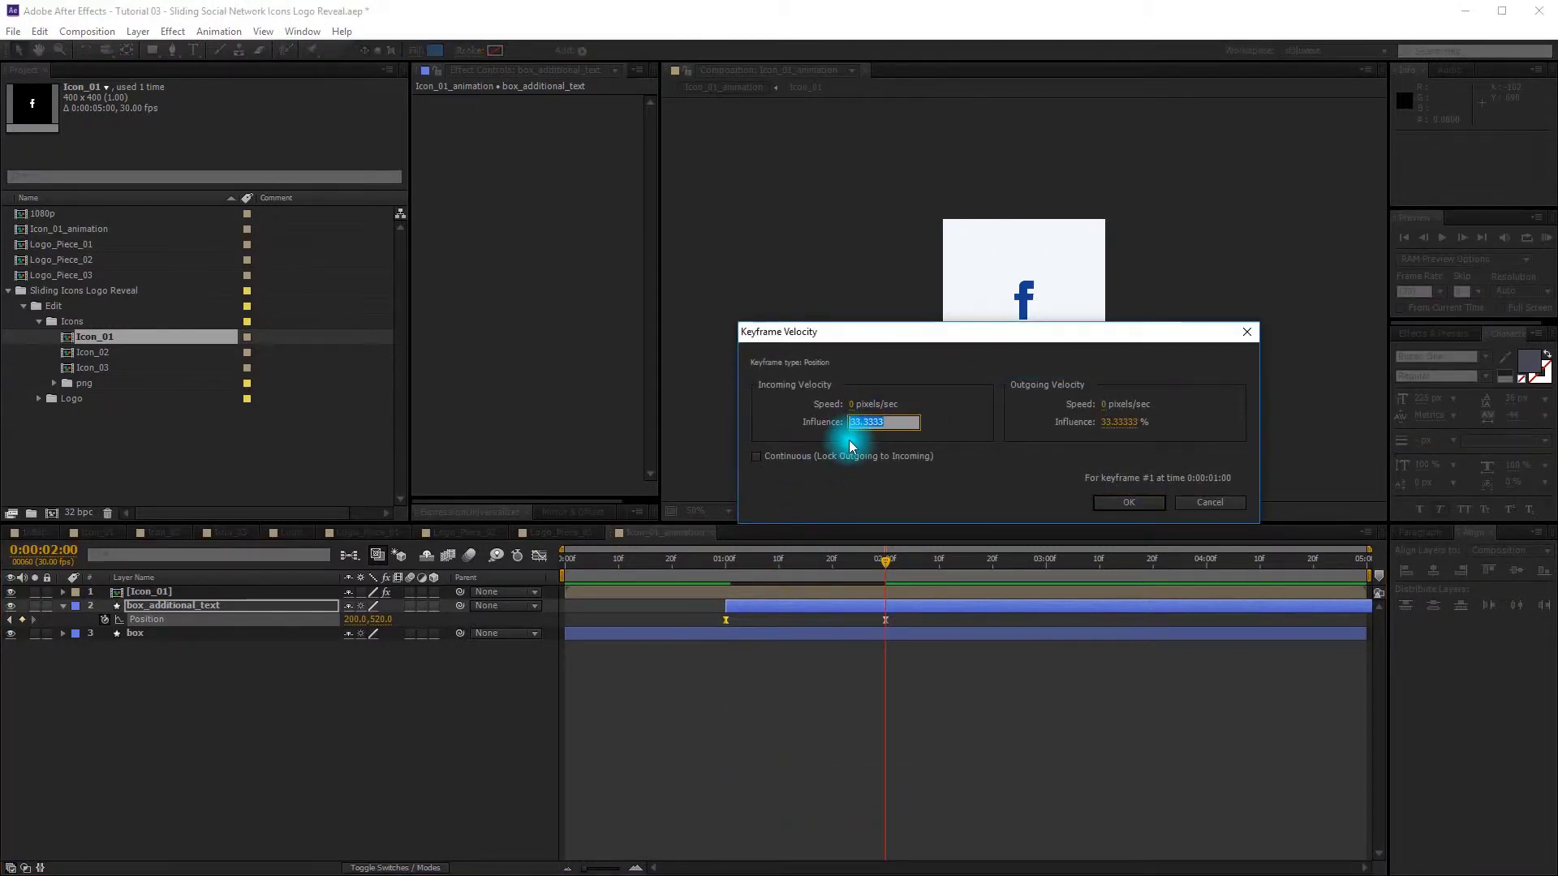
type("15")
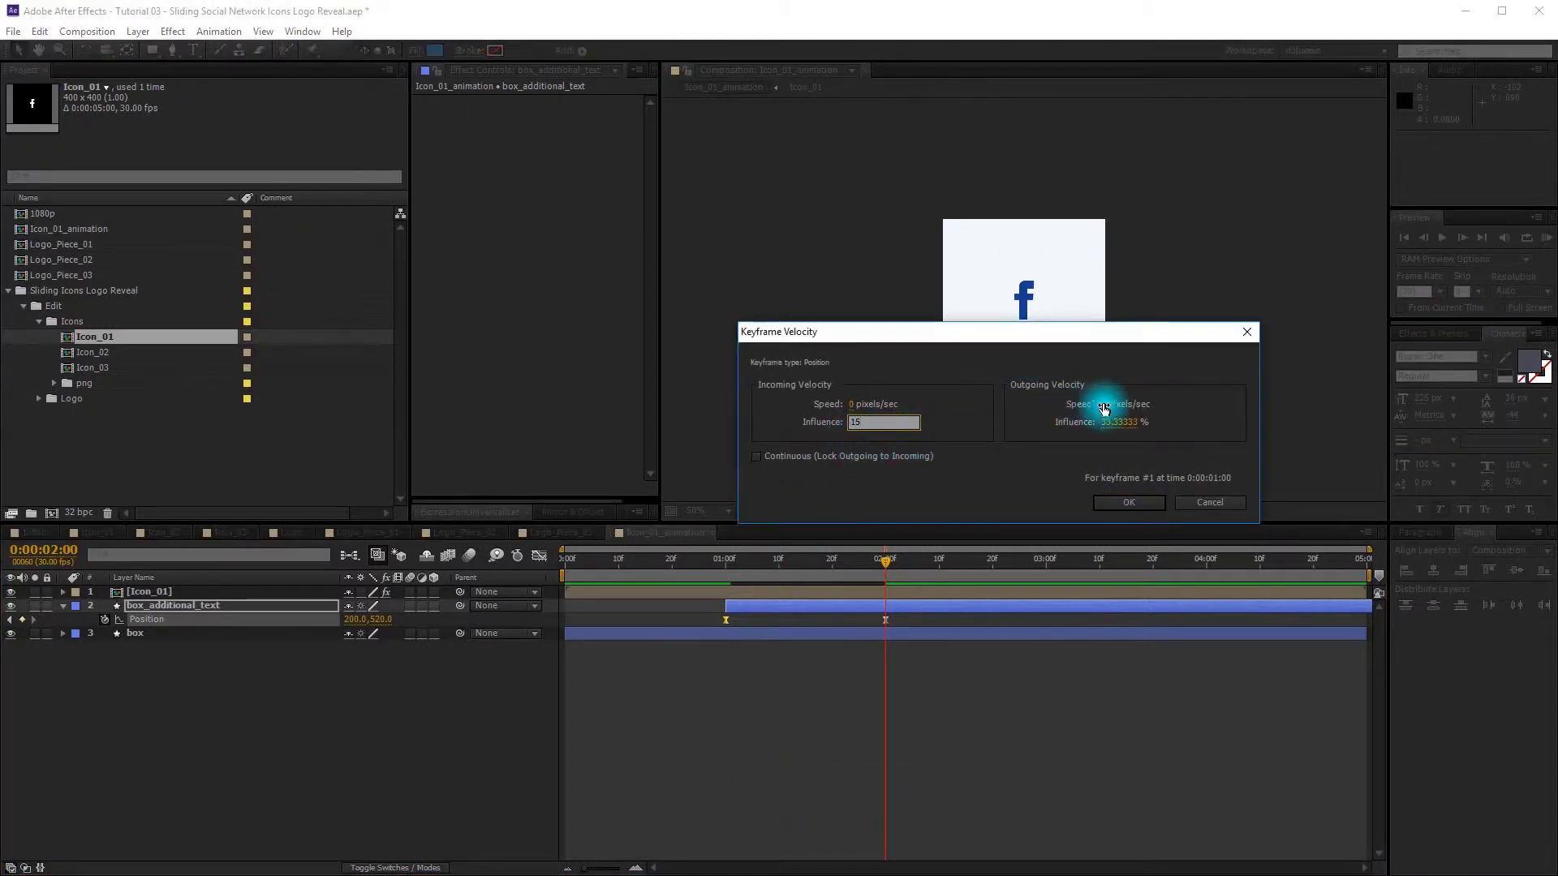
left_click(1132, 423)
type("50")
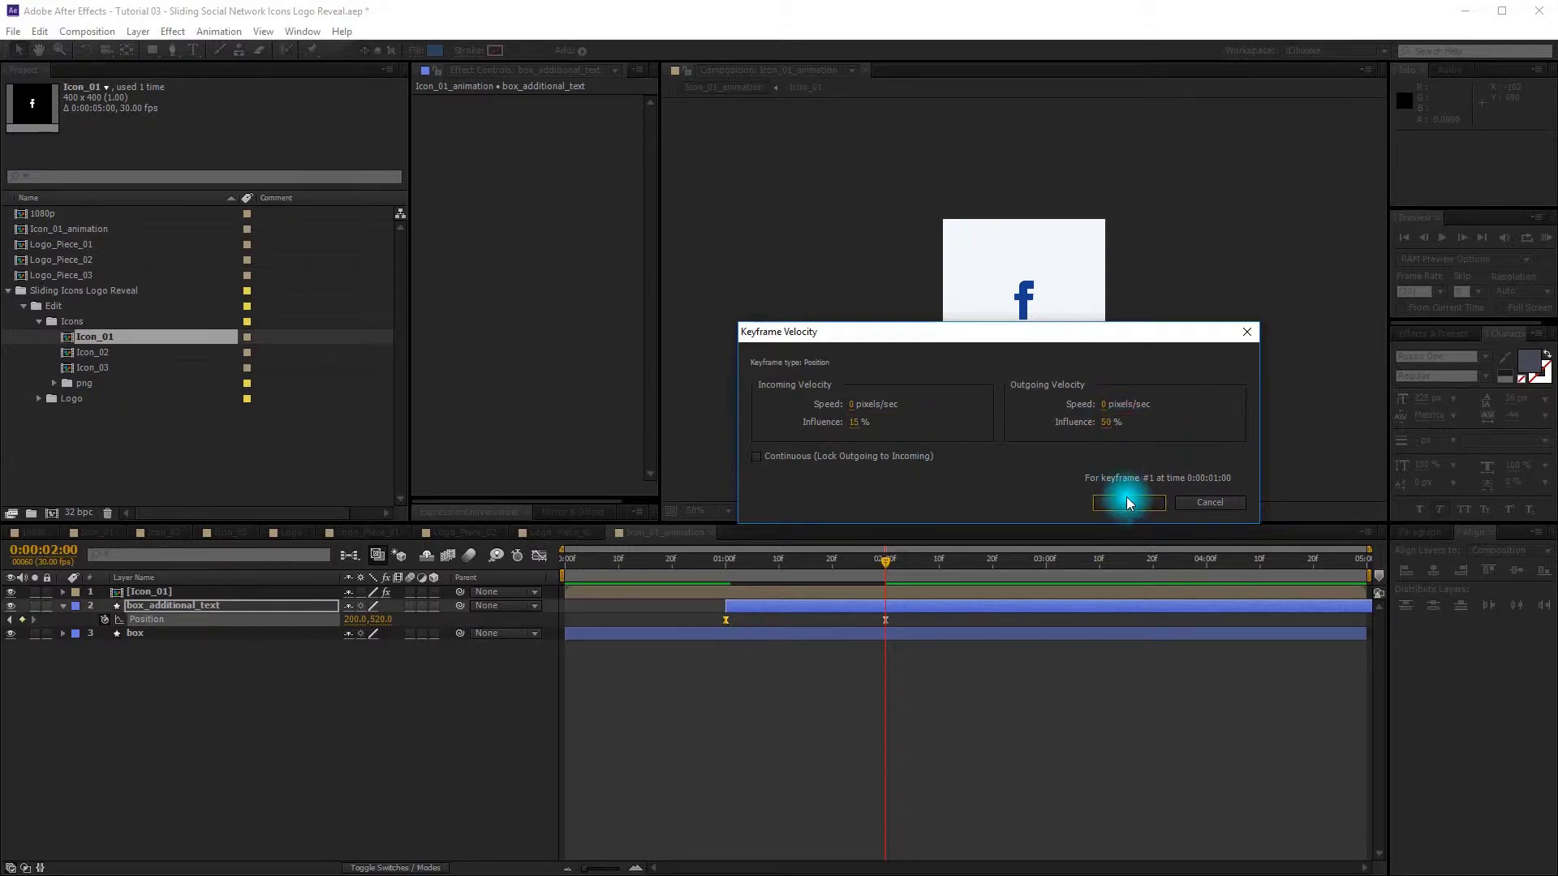
left_click(1127, 499)
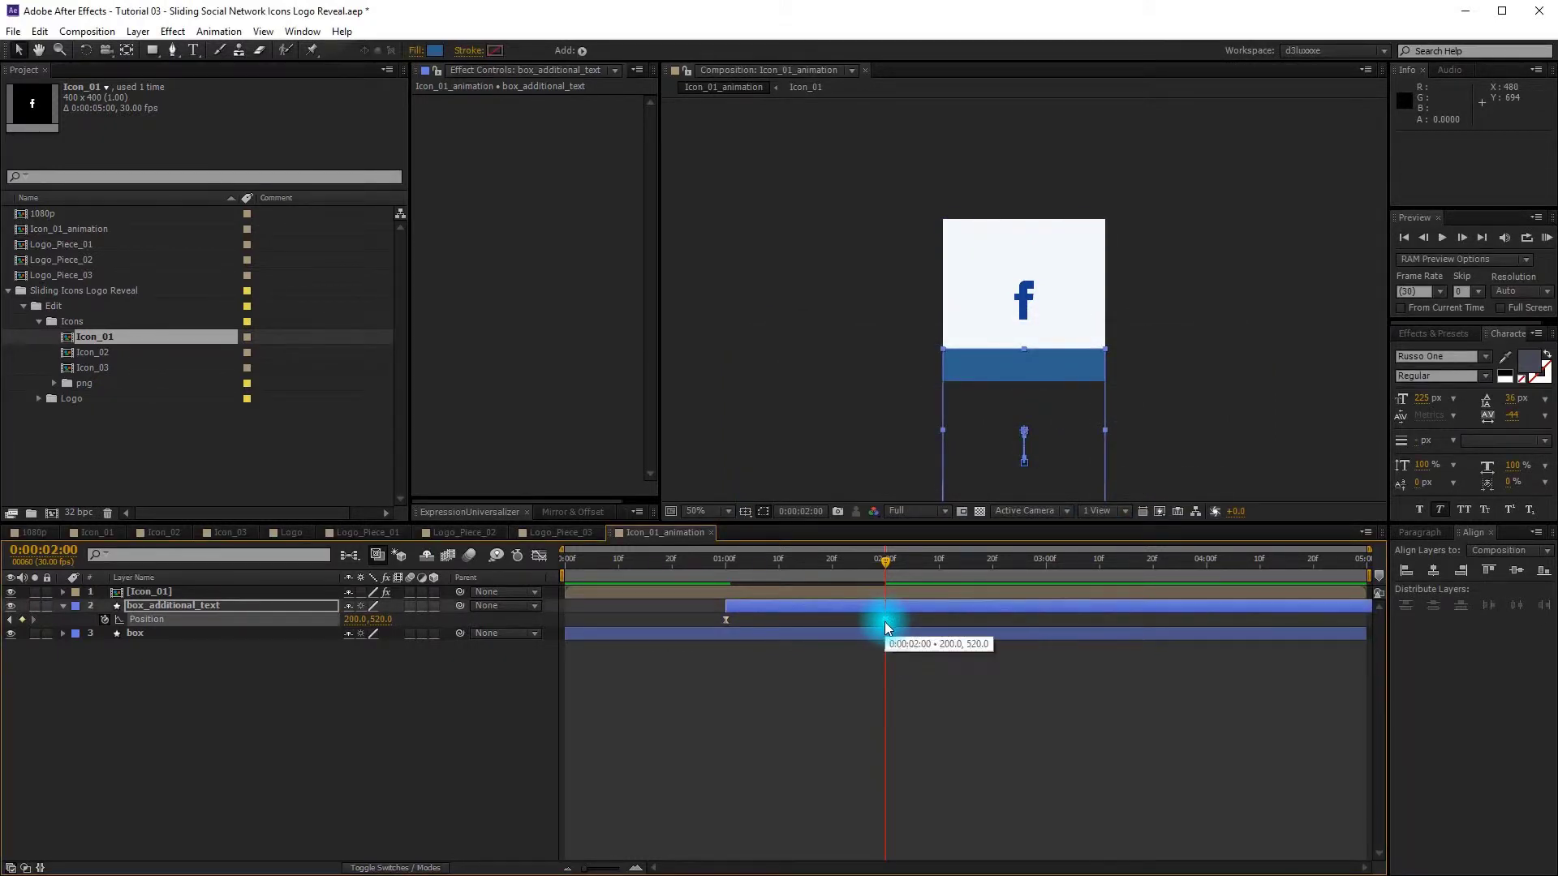
Step: Set the second Position keyframe's velocity to 100% incoming influence and 15% outgoing influence
right_click(885, 619)
left_click(937, 787)
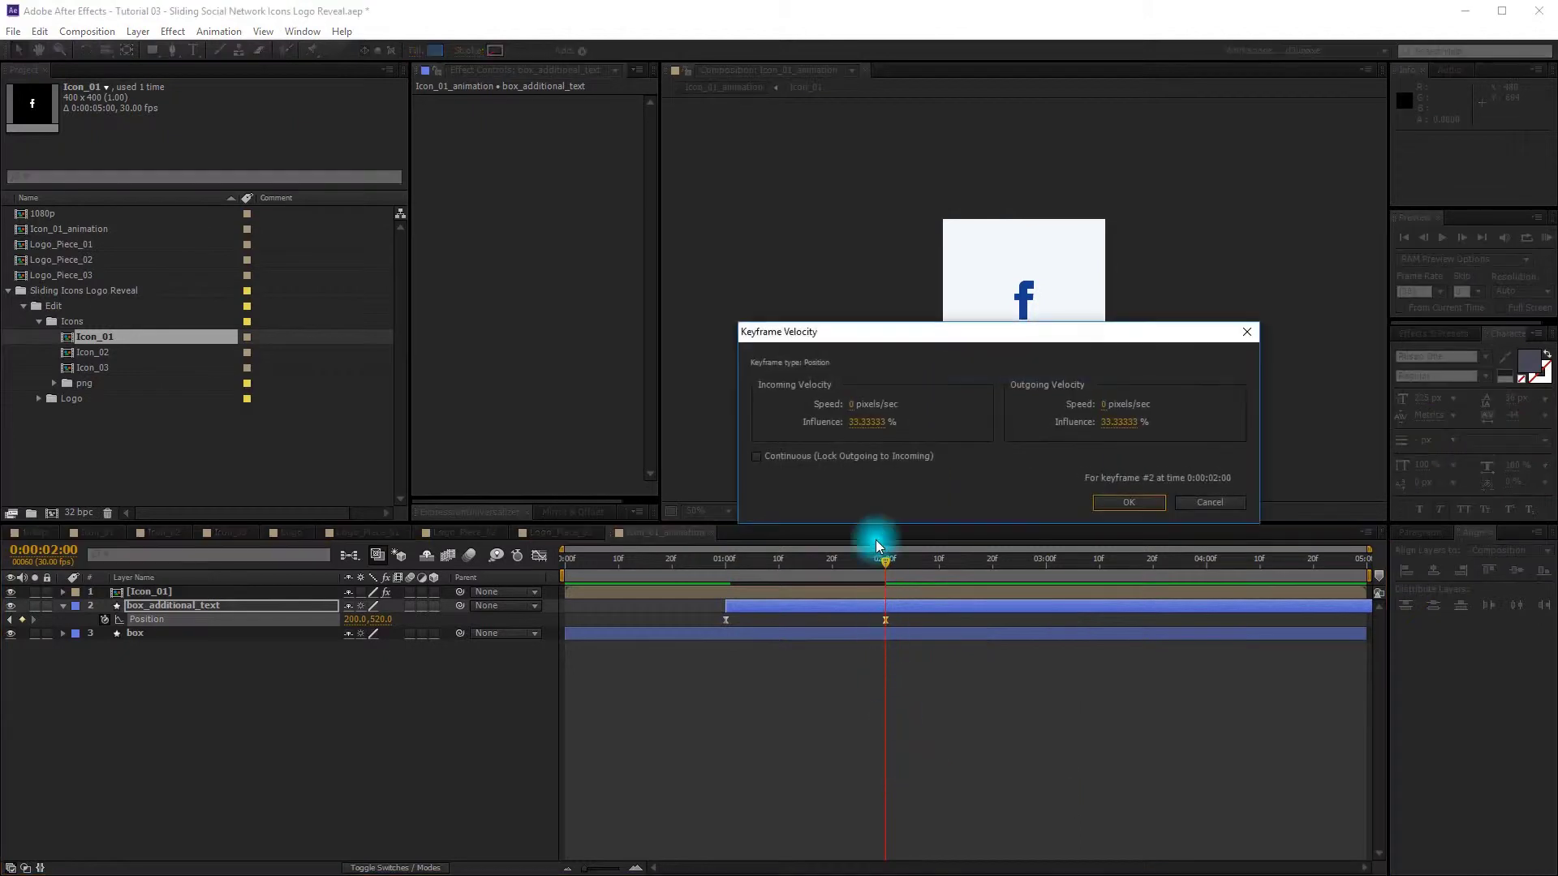
left_click(853, 422)
left_click(856, 422)
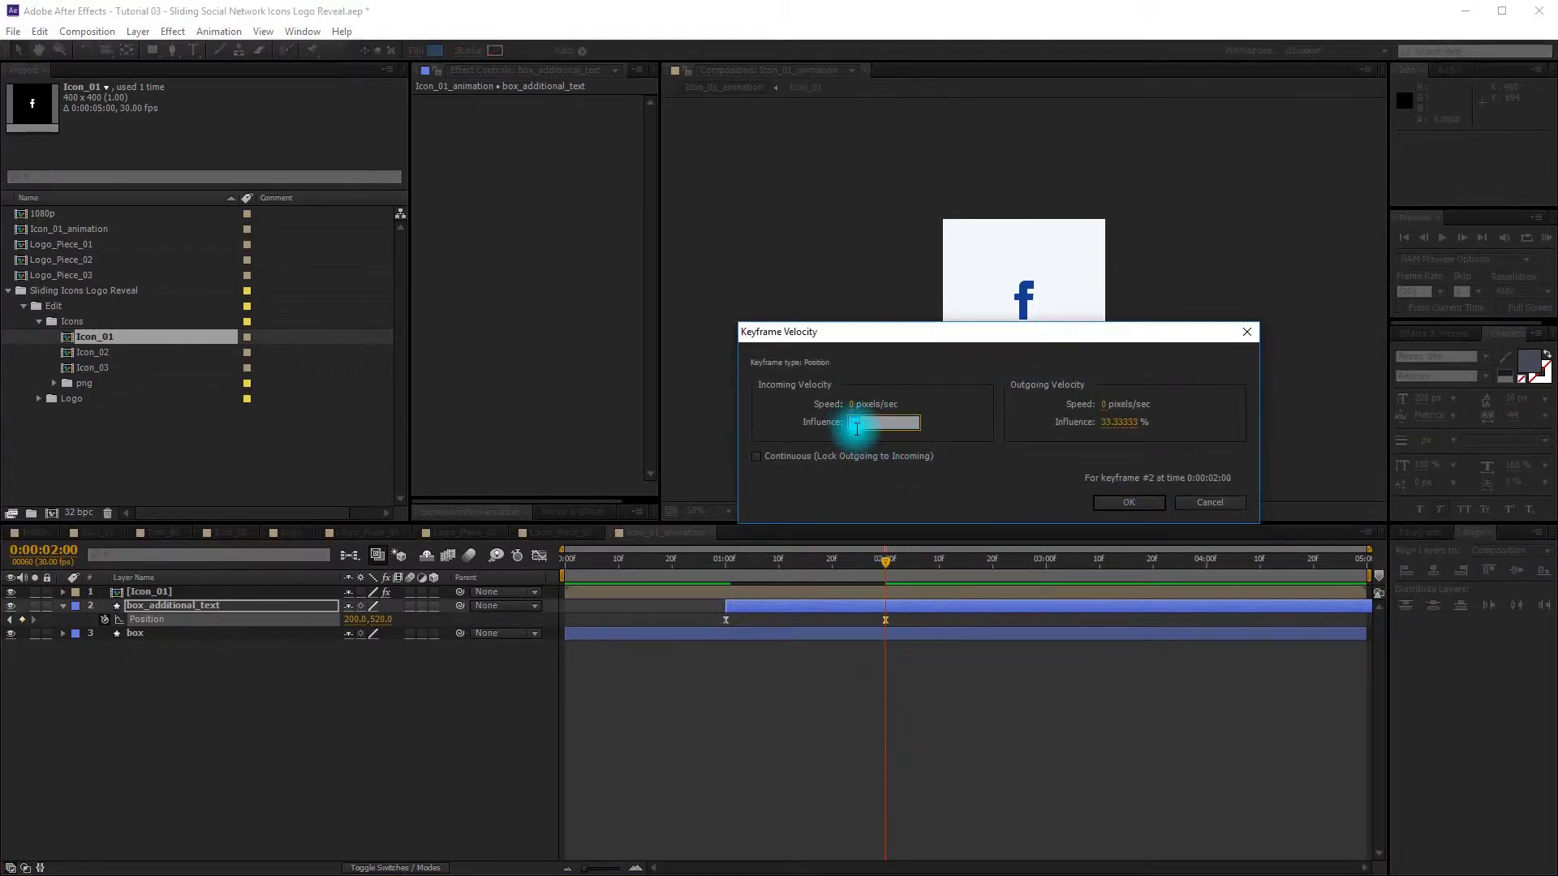
type("100")
left_click(1123, 420)
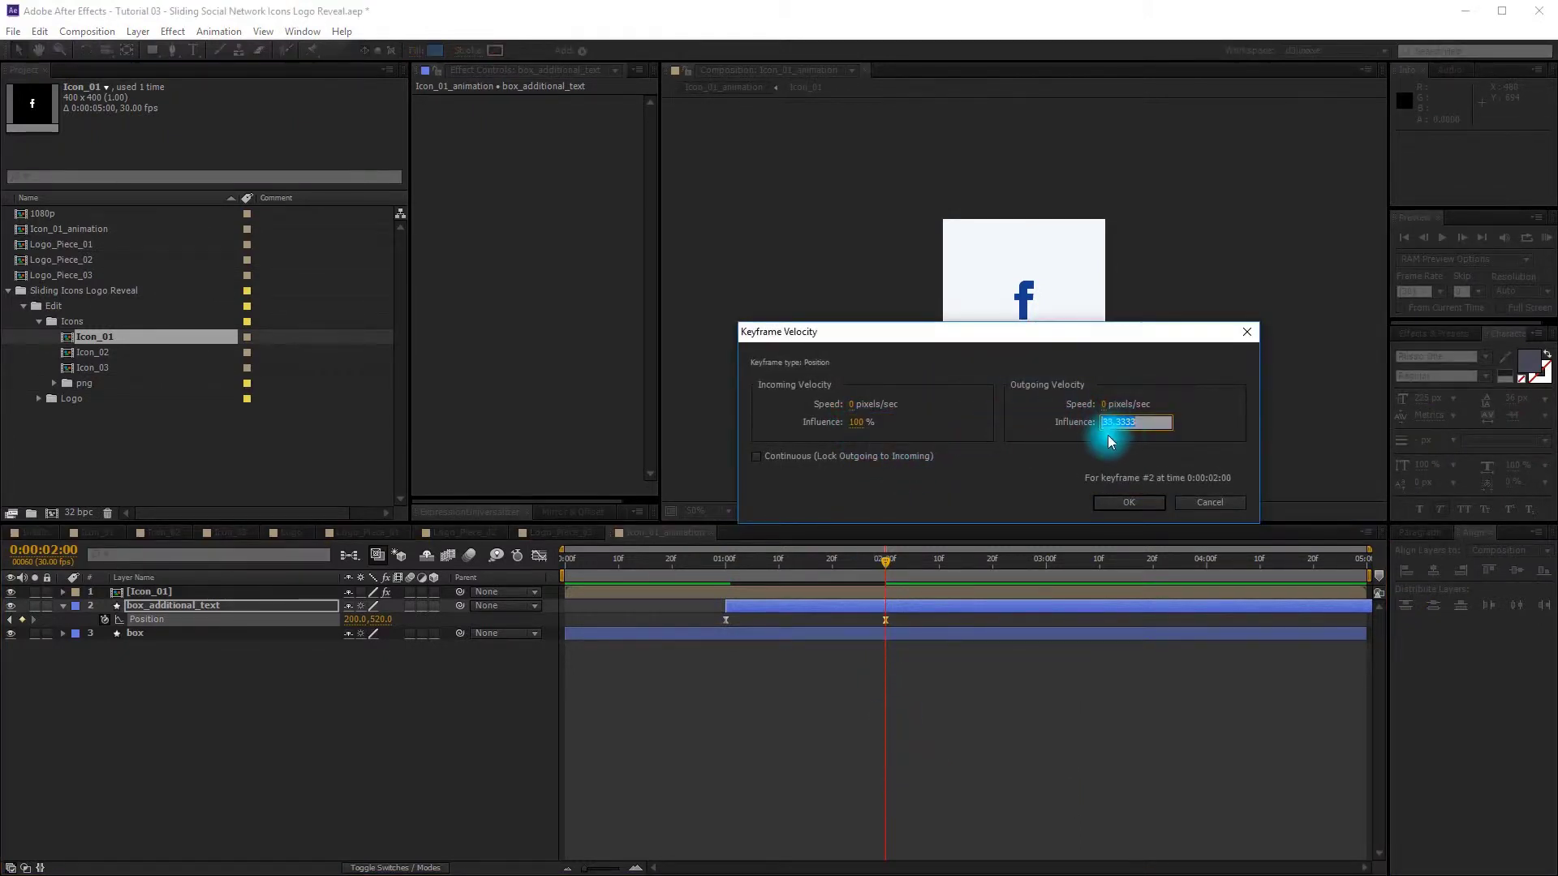
type("15")
key("Return")
left_click(1134, 504)
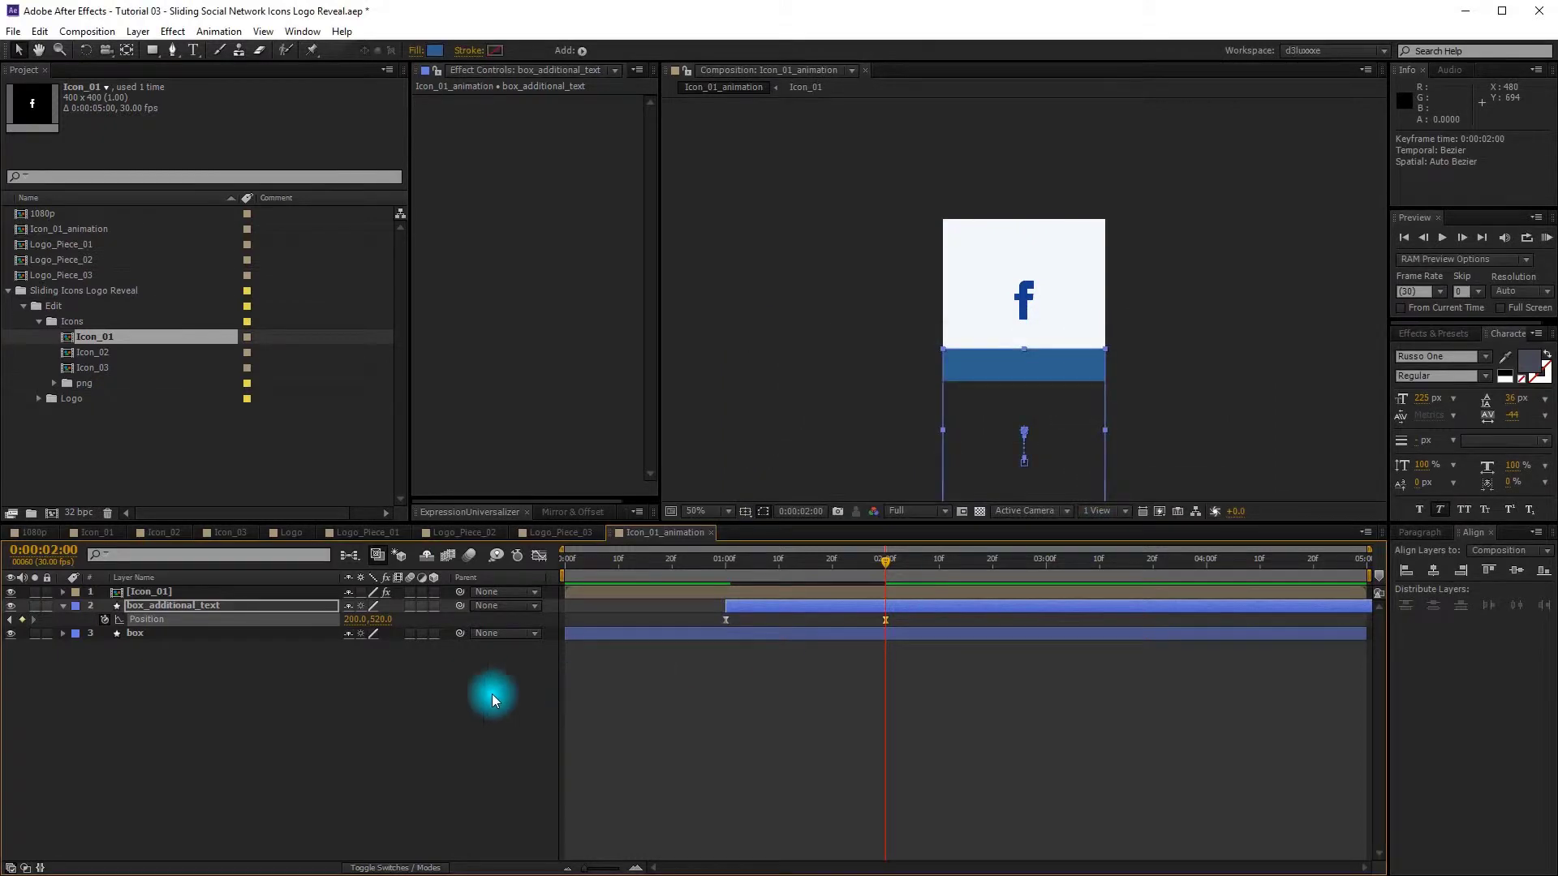
Step: Examine the Position speed curve of box_additional_text in the Graph Editor and scrub through its slide between 1 and 2 seconds
left_click(335, 712)
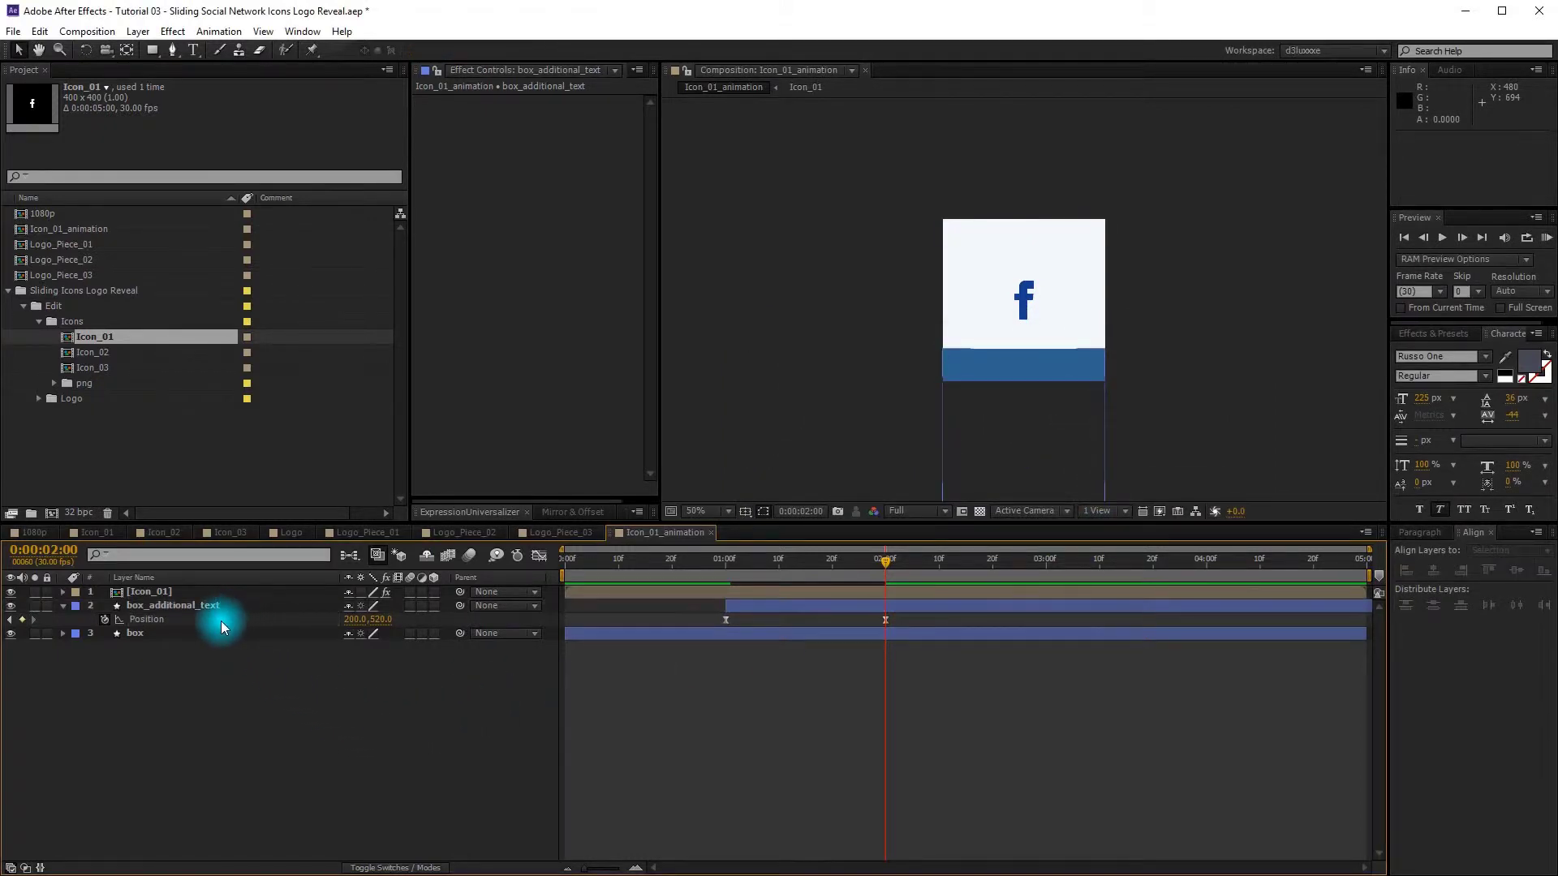
left_click(221, 620)
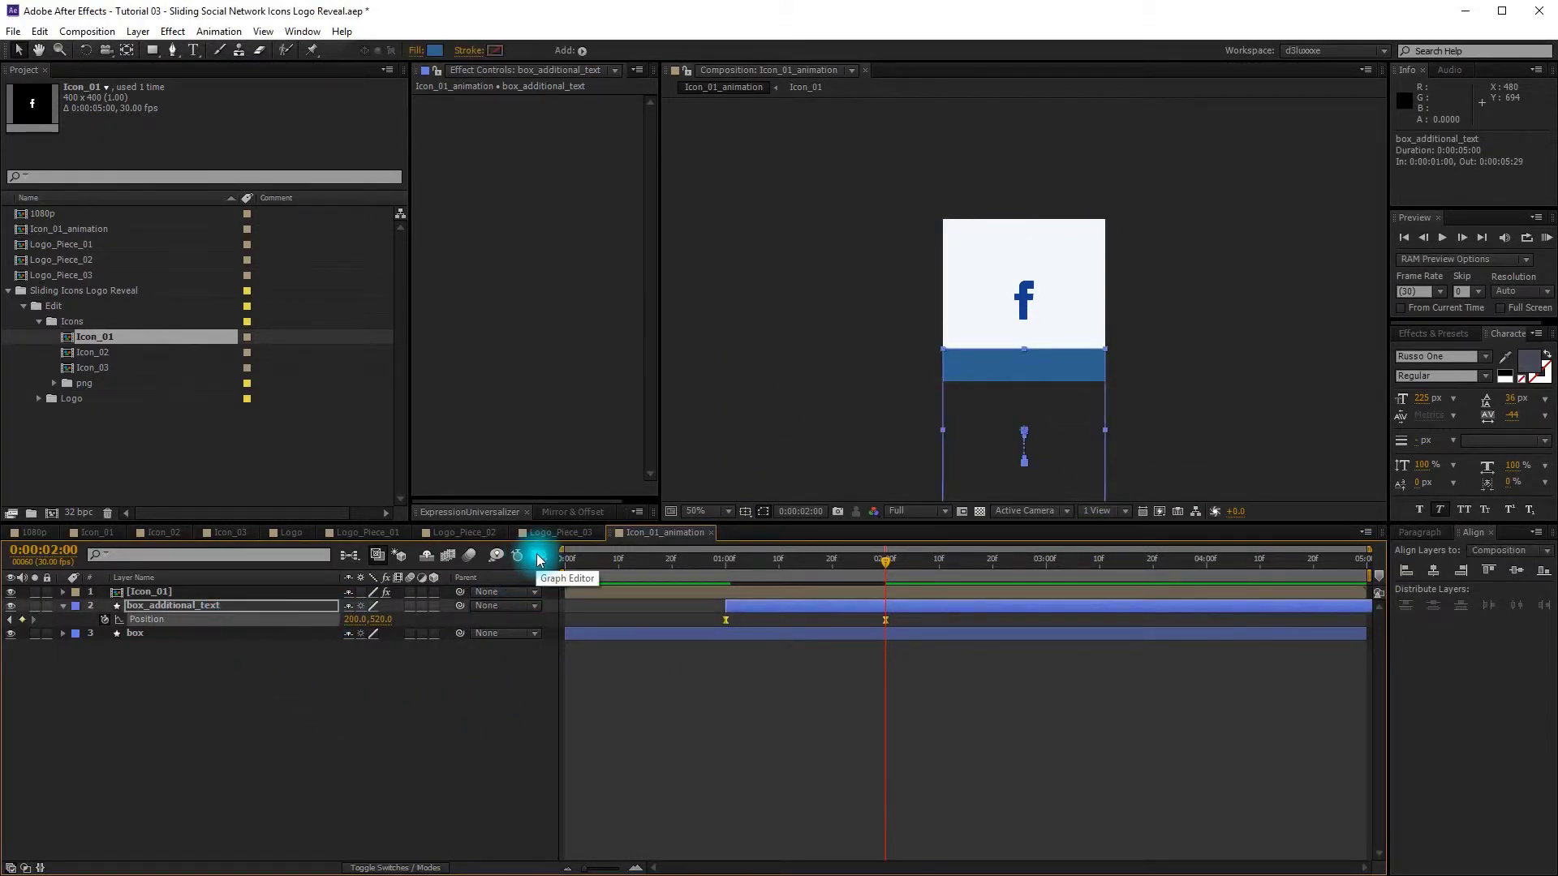
left_click(538, 559)
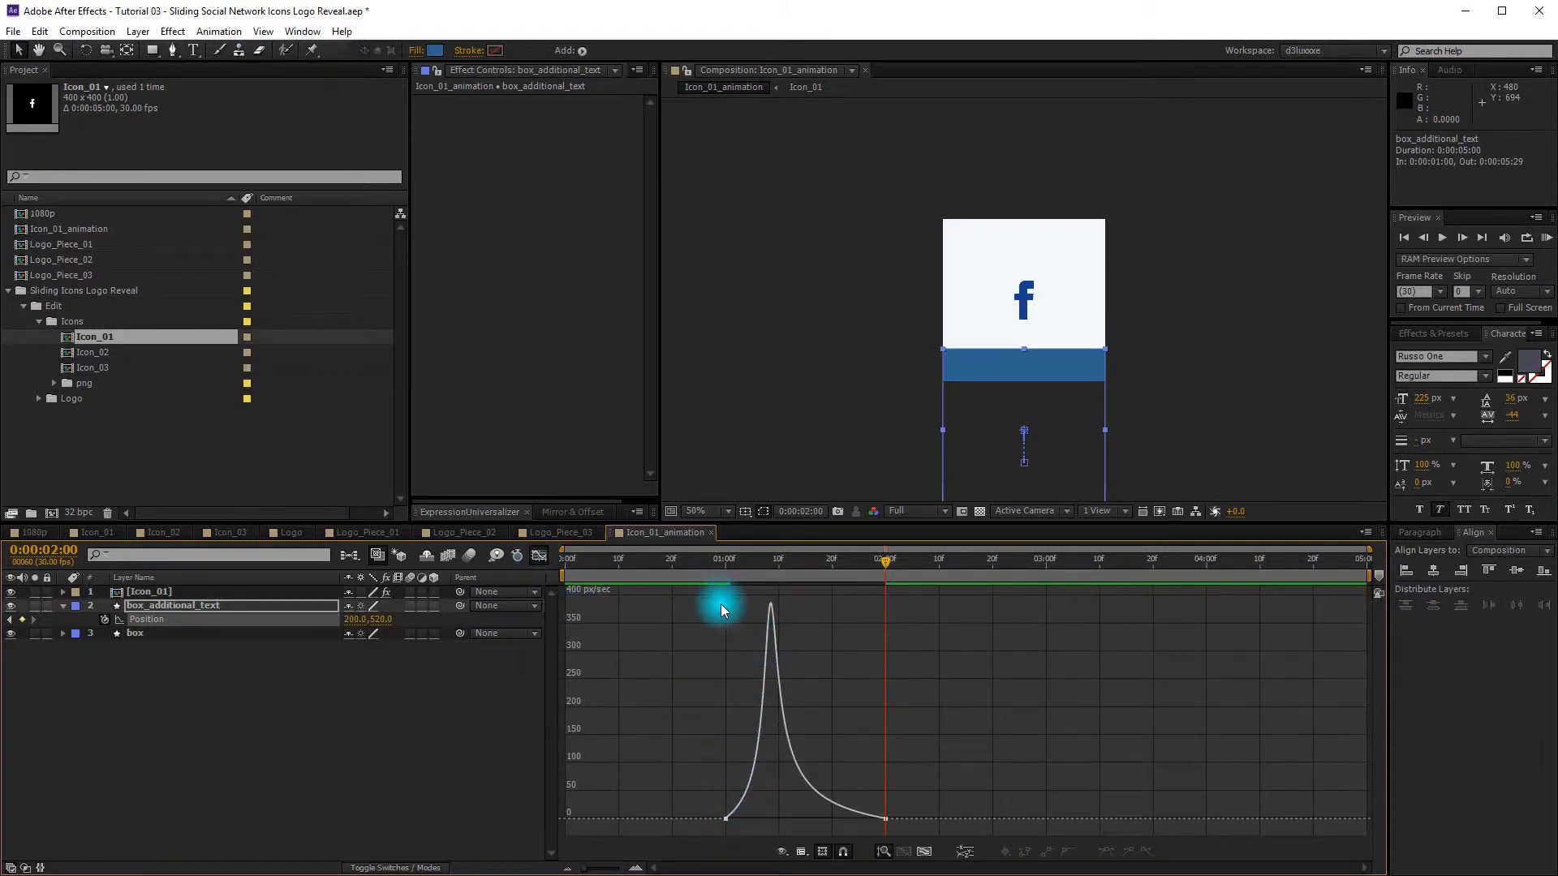
left_click(537, 558)
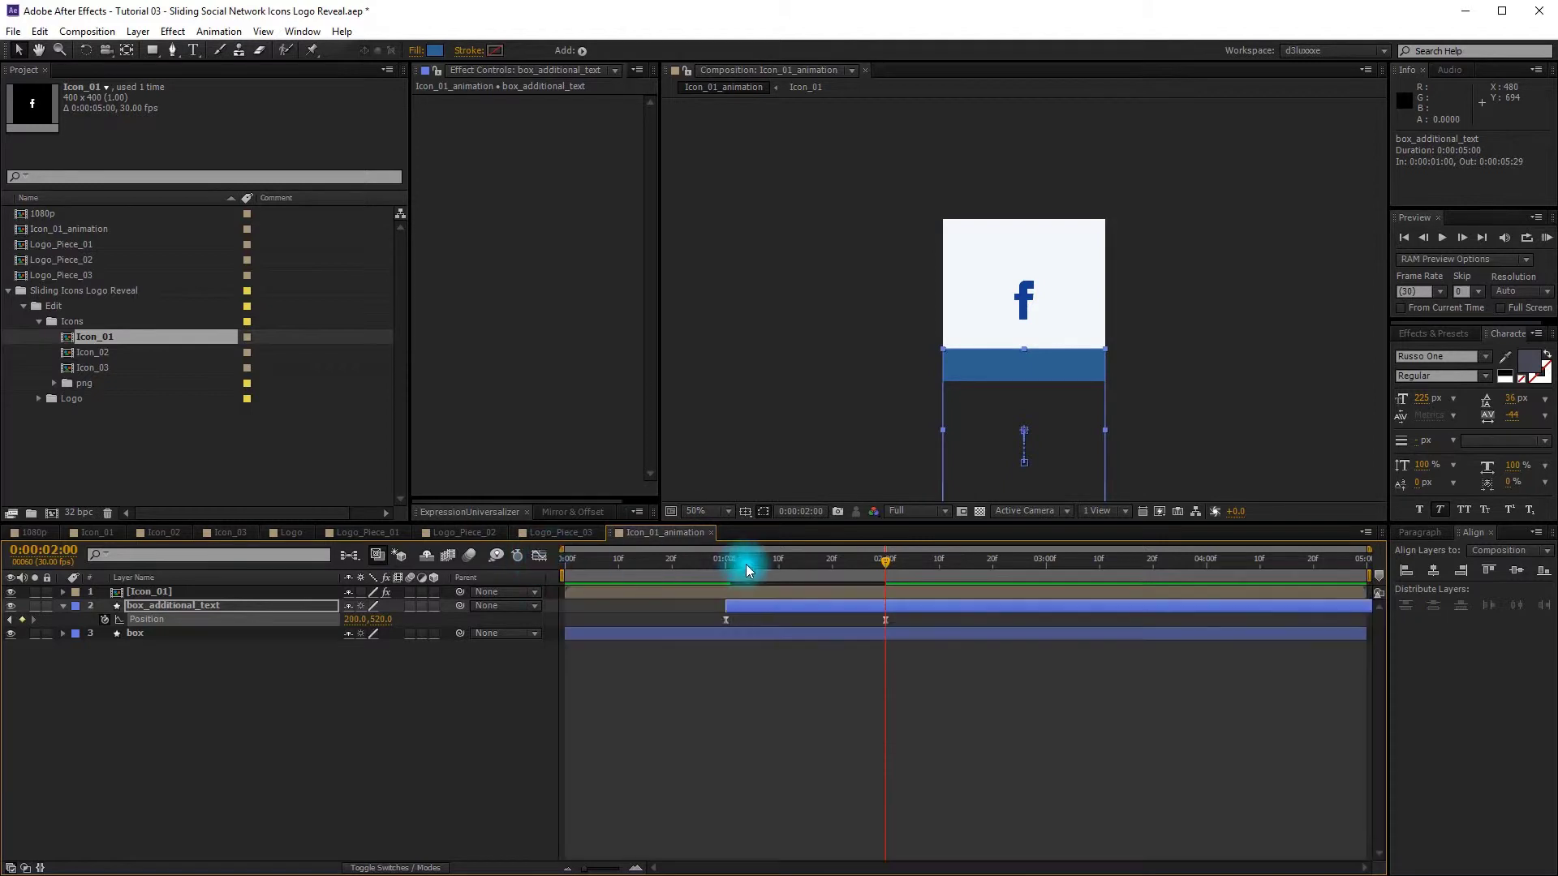
left_click_drag(746, 563, 884, 602)
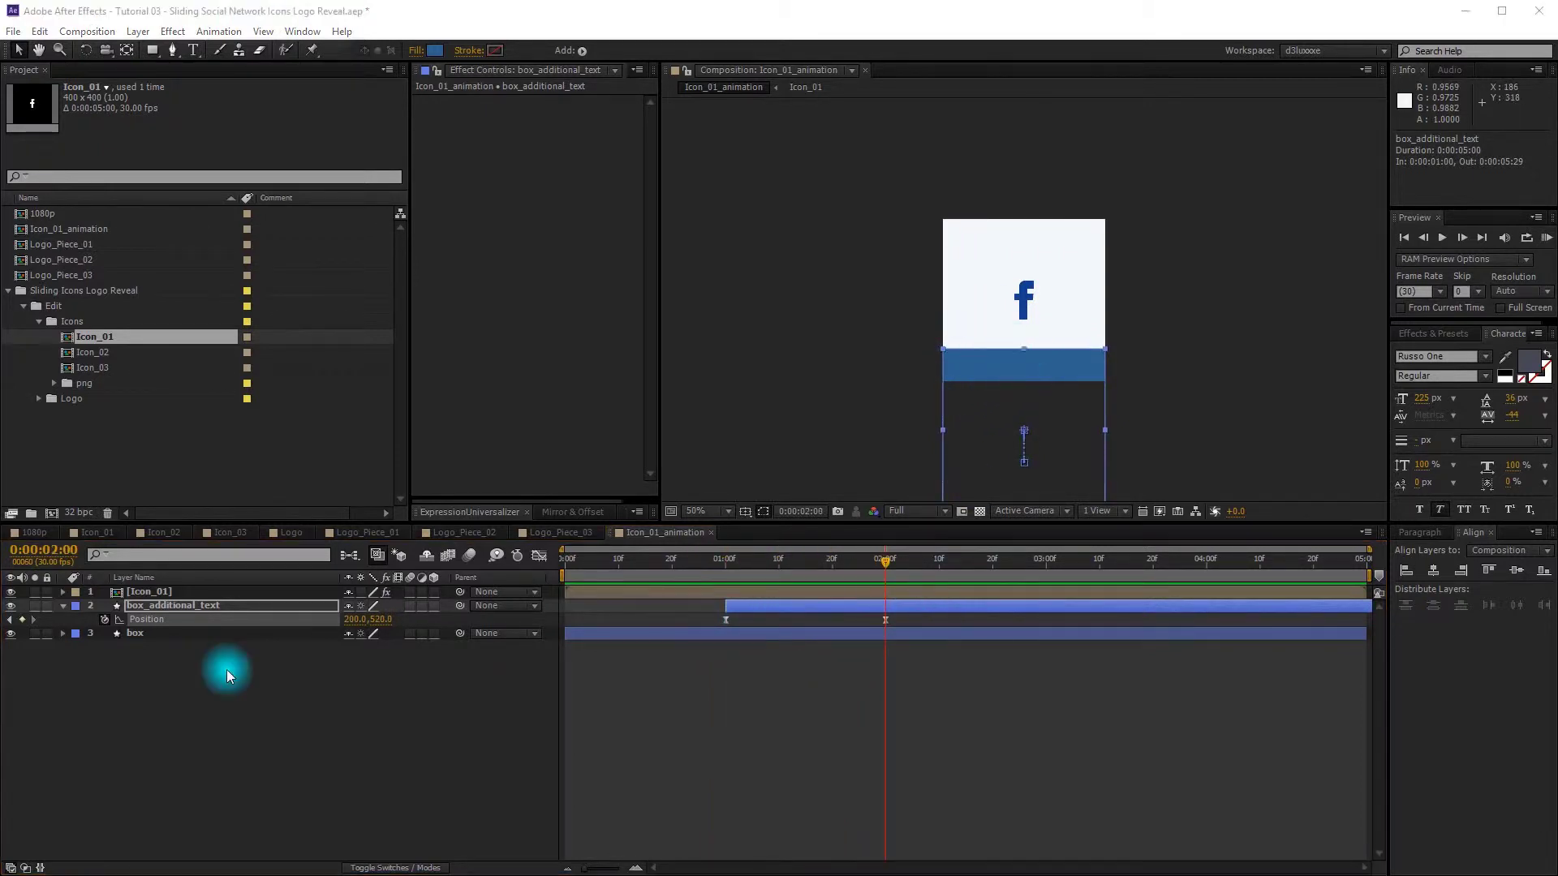
Step: Add a Gradient Overlay layer style to box_additional_text and expand its settings
left_click(198, 660)
right_click(209, 611)
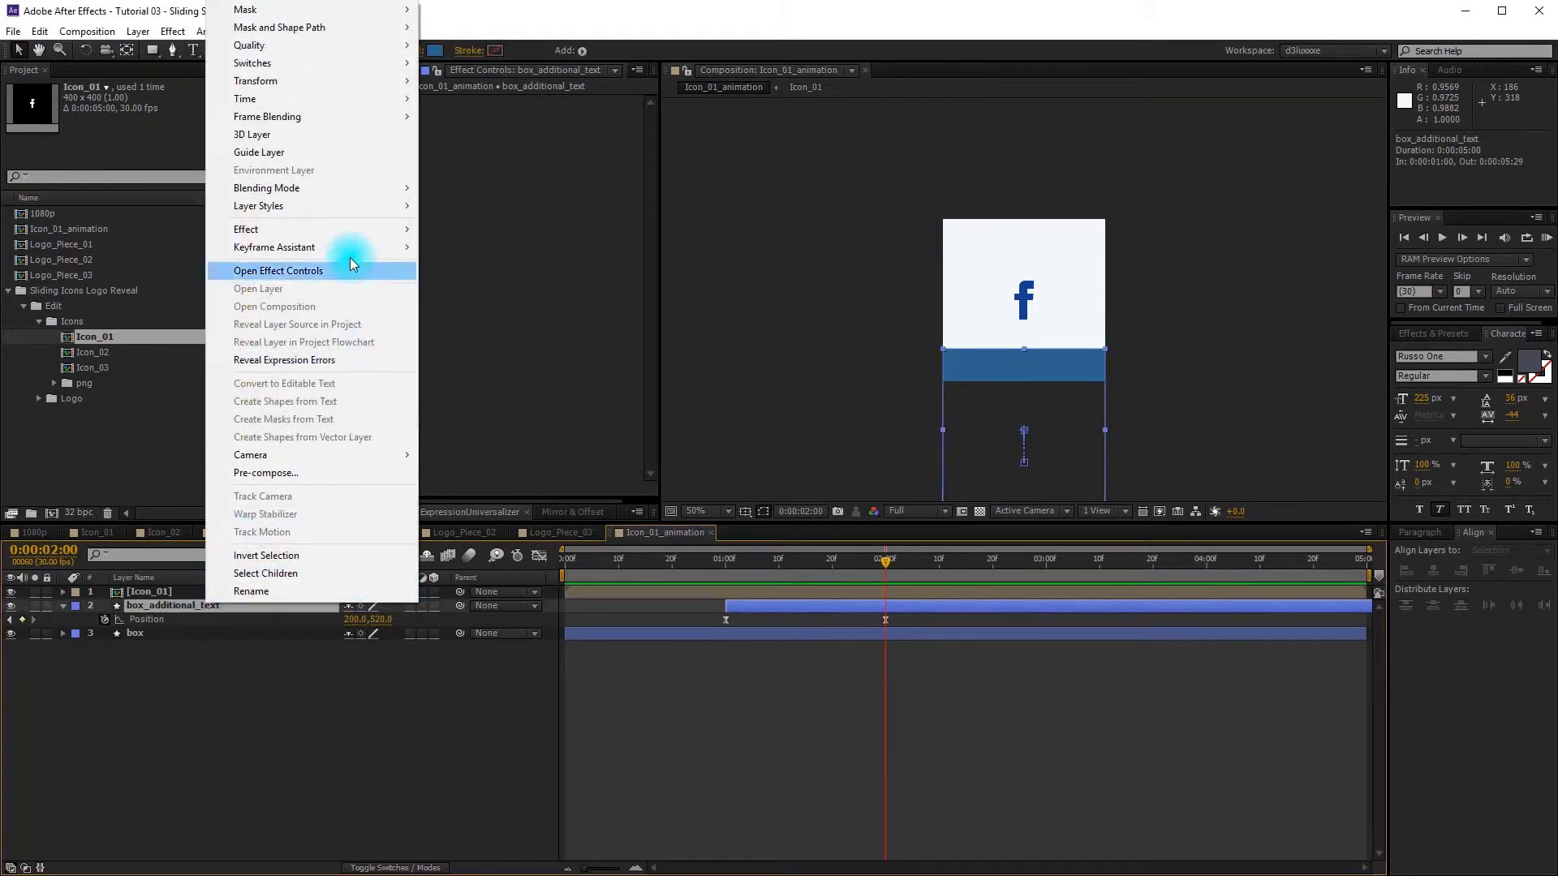
mouse_move(328, 208)
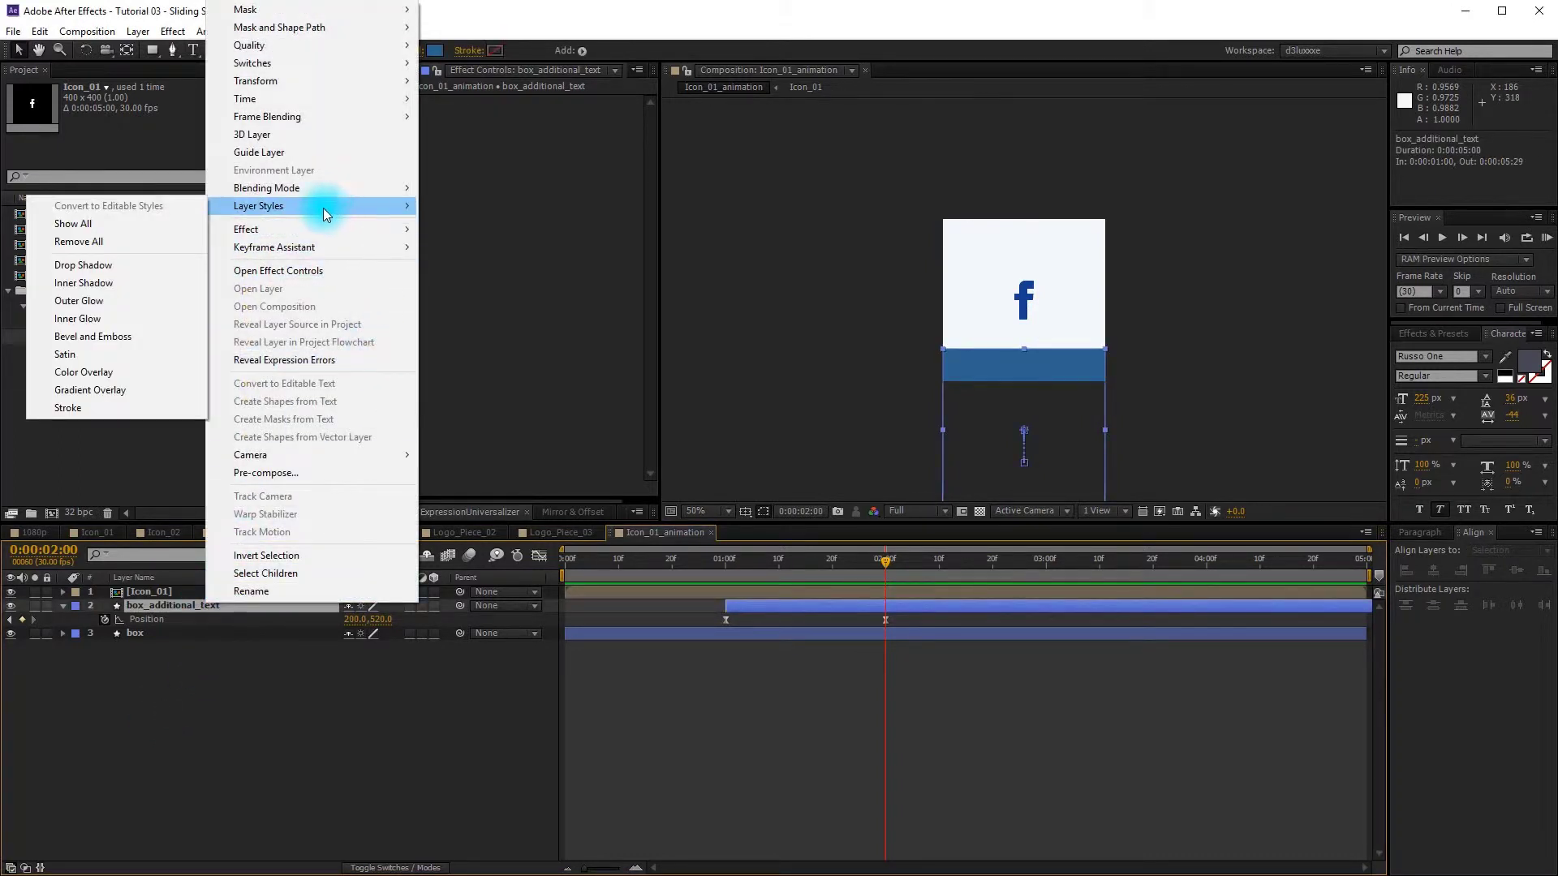
left_click(121, 391)
left_click(119, 686)
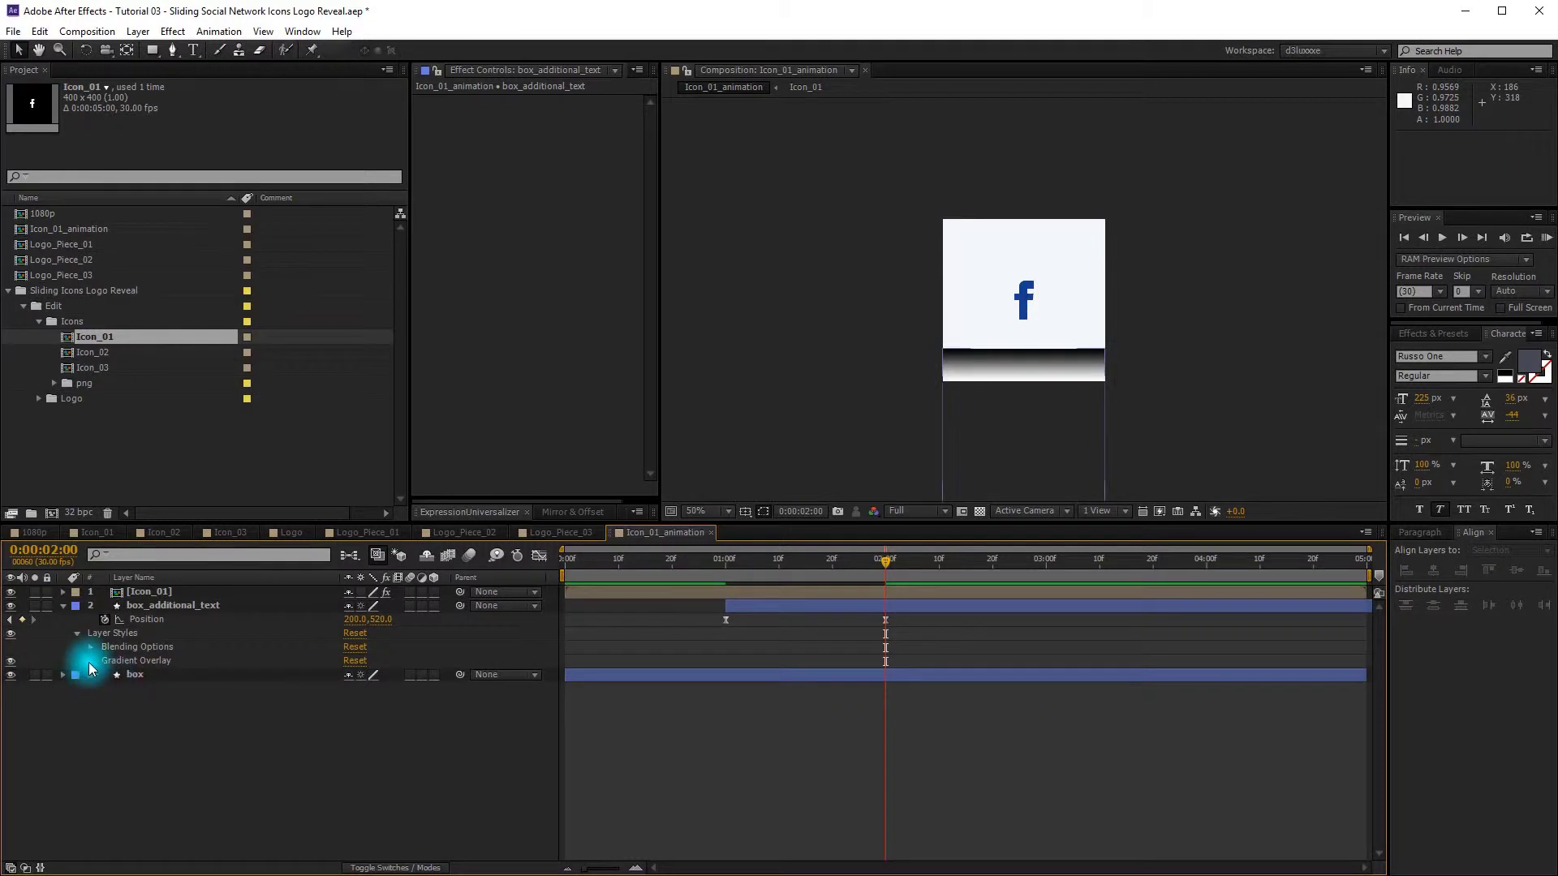
left_click(91, 661)
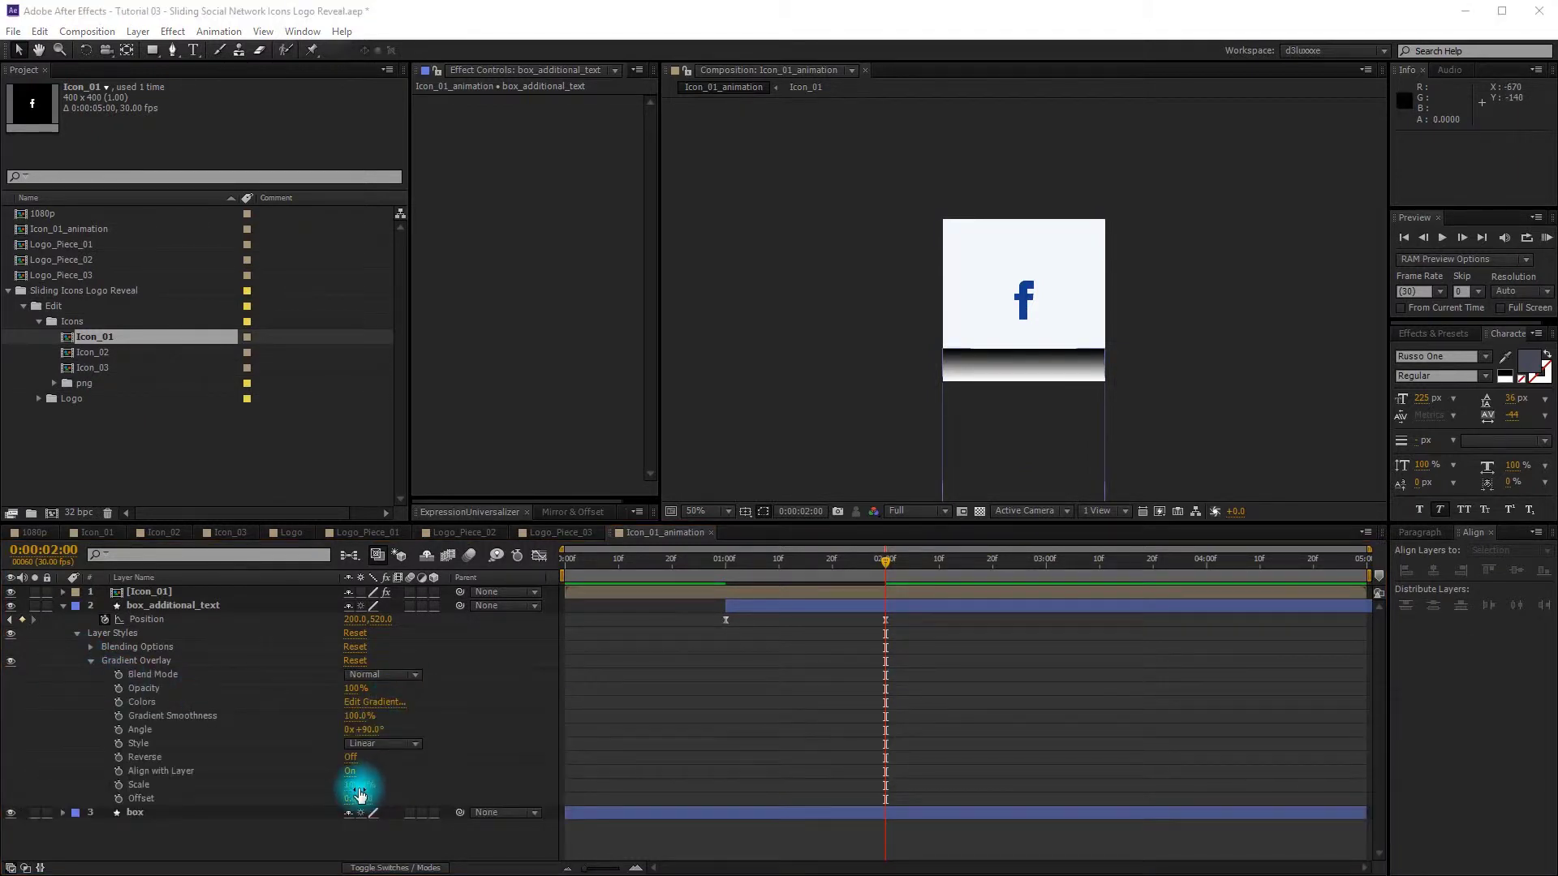
Step: Set the Gradient Overlay's Scale to 150% and its gradient colors to 0084FF at the start and 173E8E at the end
left_click_drag(358, 785, 480, 781)
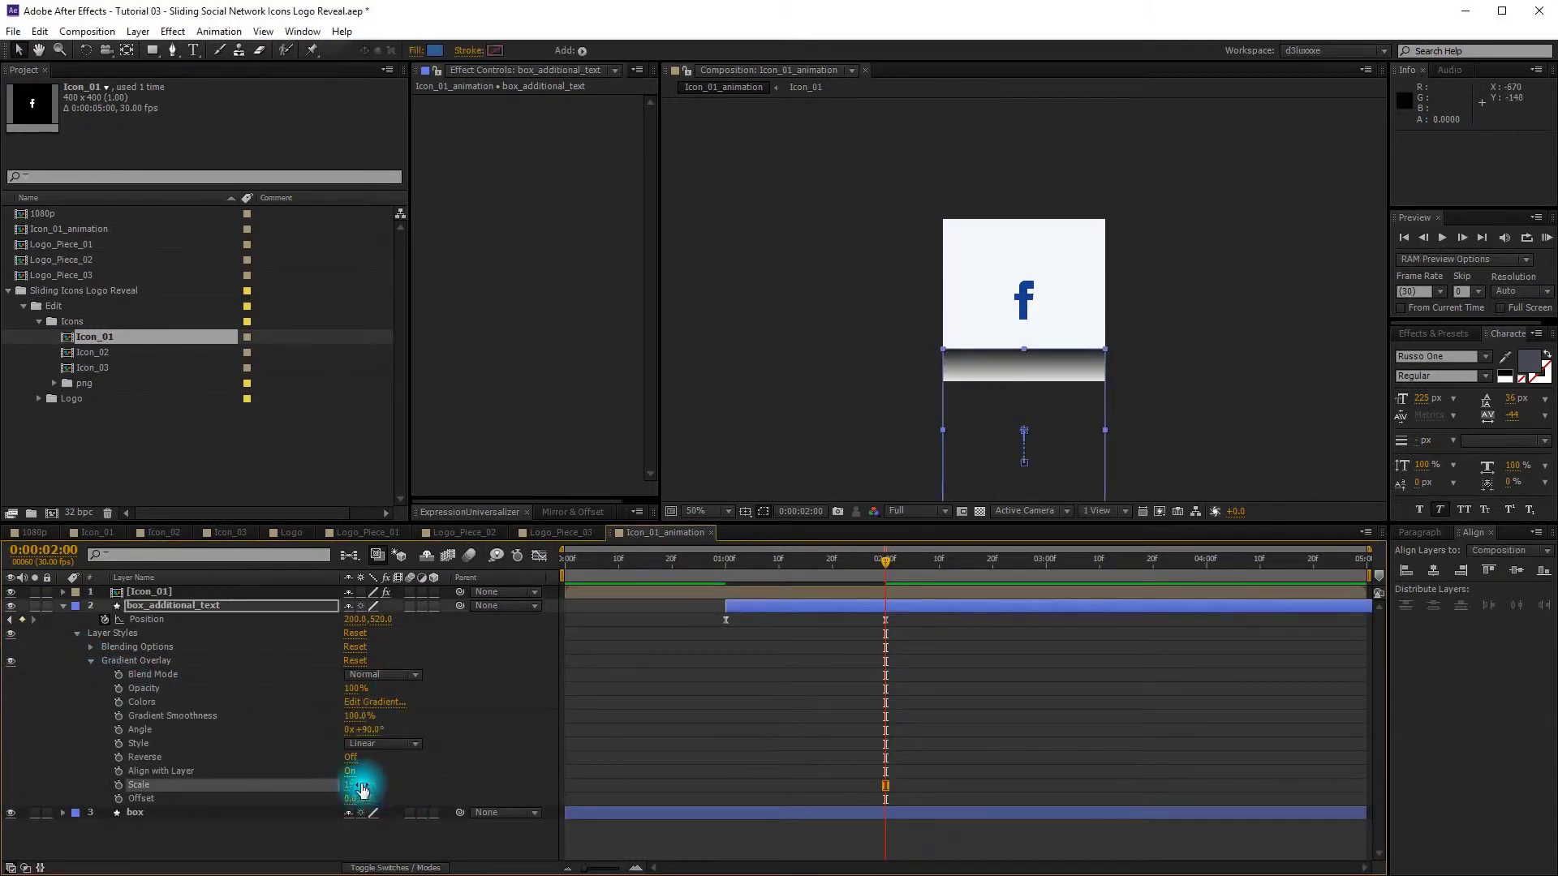
left_click(374, 702)
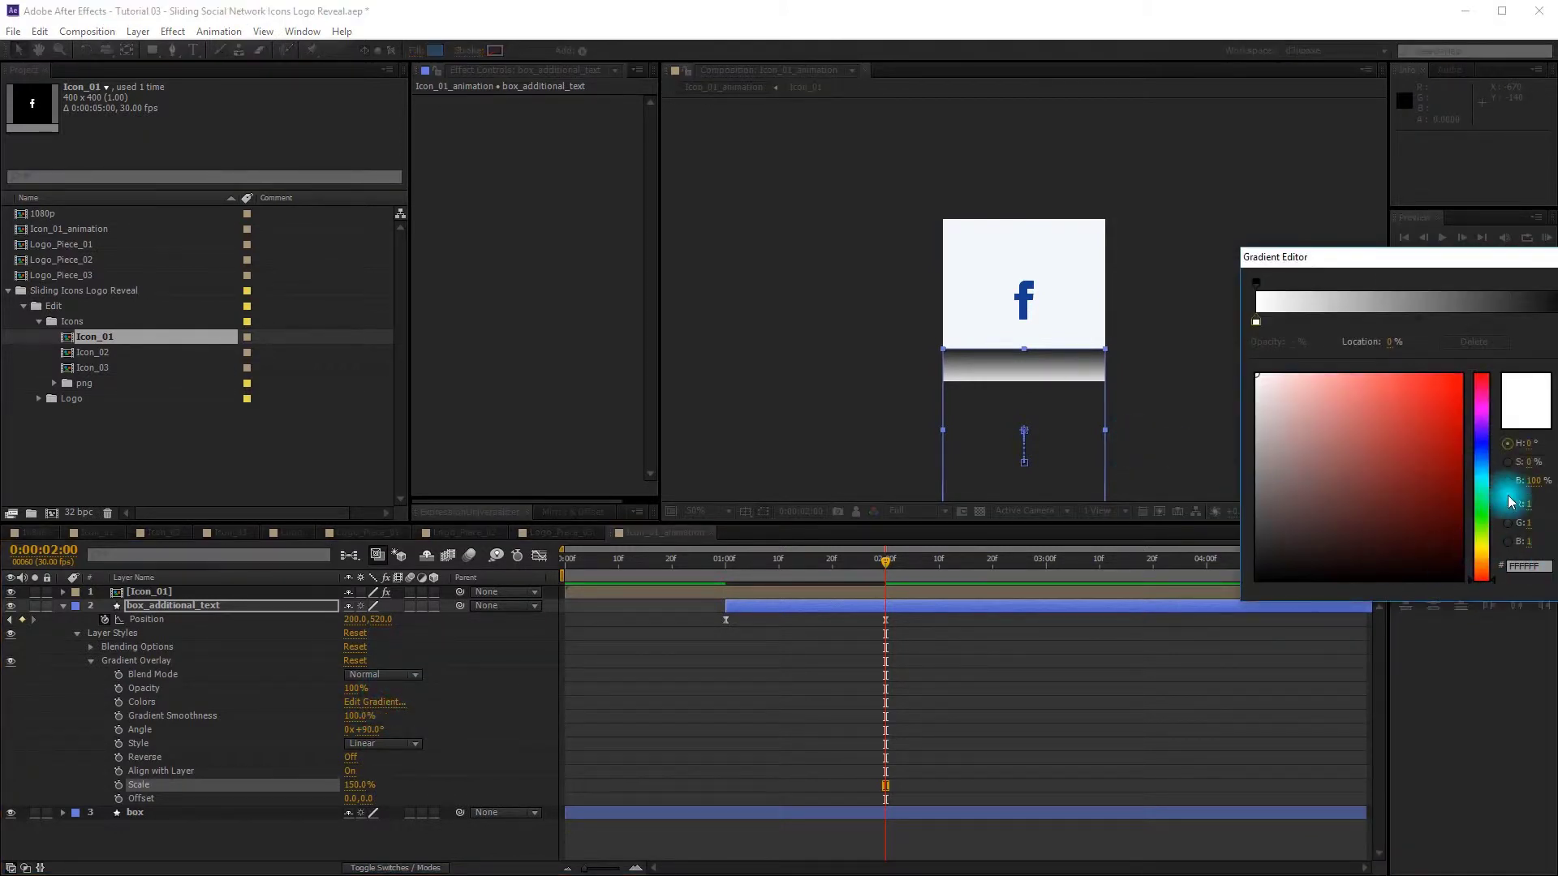
left_click(1546, 565)
type("0084FF")
left_click_drag(1449, 258, 1179, 286)
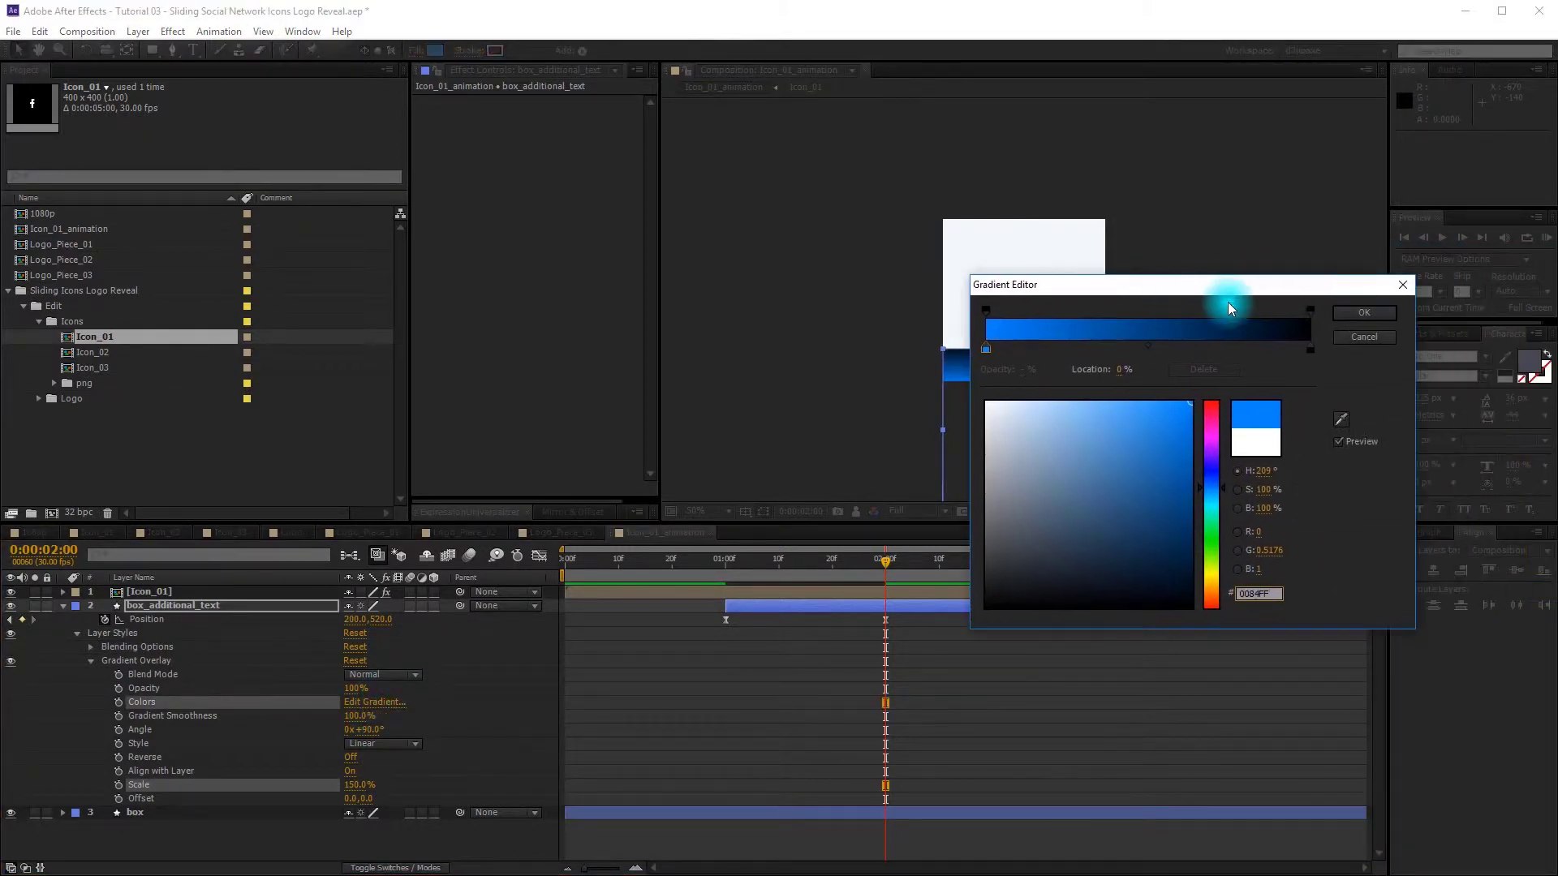
left_click(1309, 349)
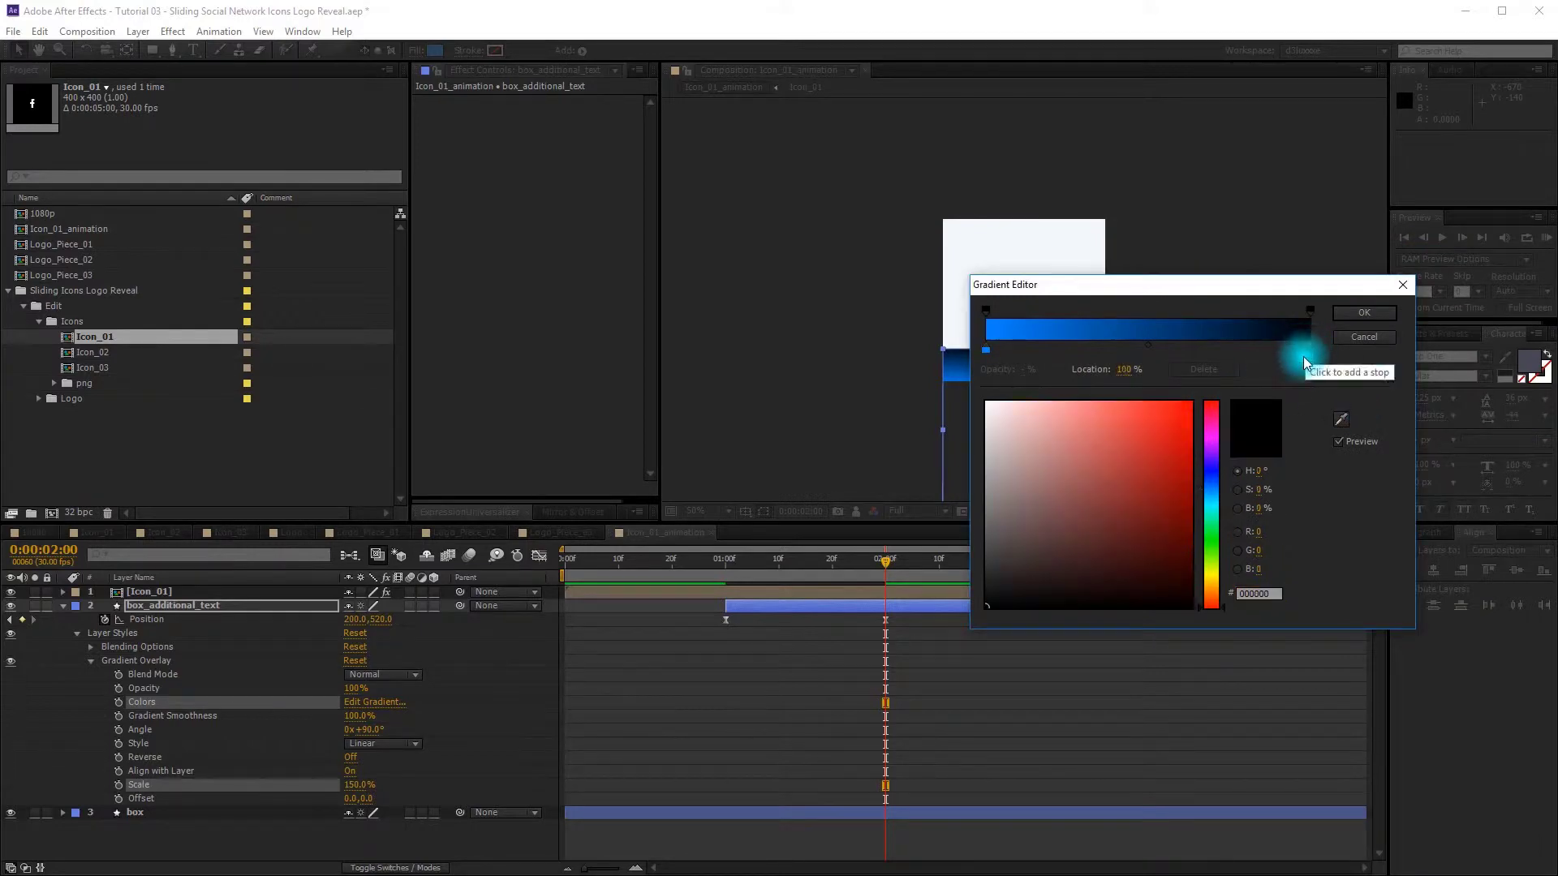
left_click(1257, 593)
type("173E8E")
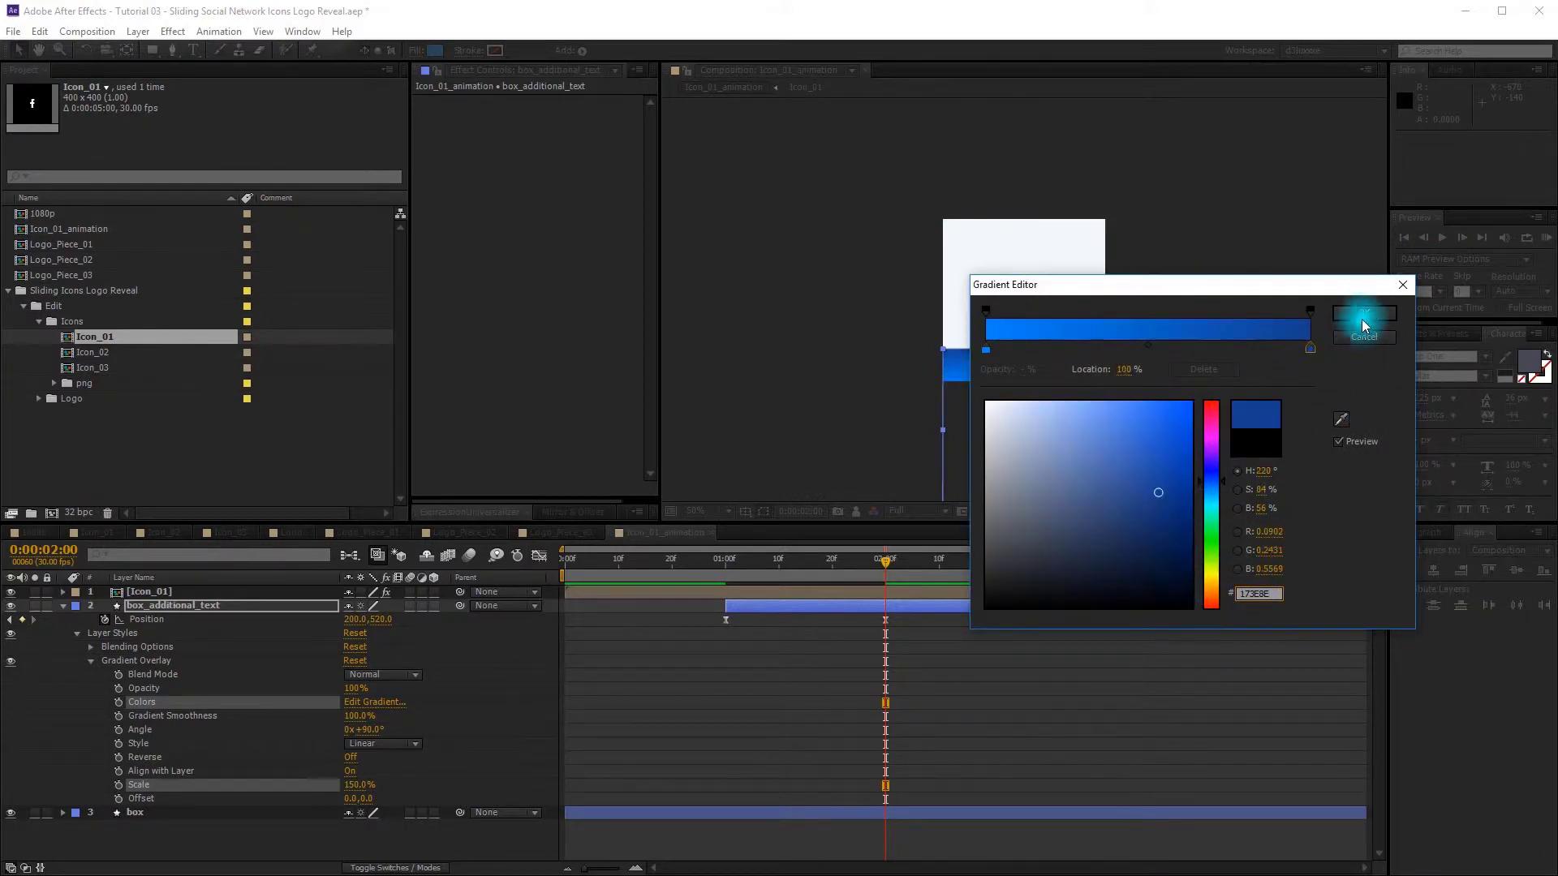
left_click(1363, 319)
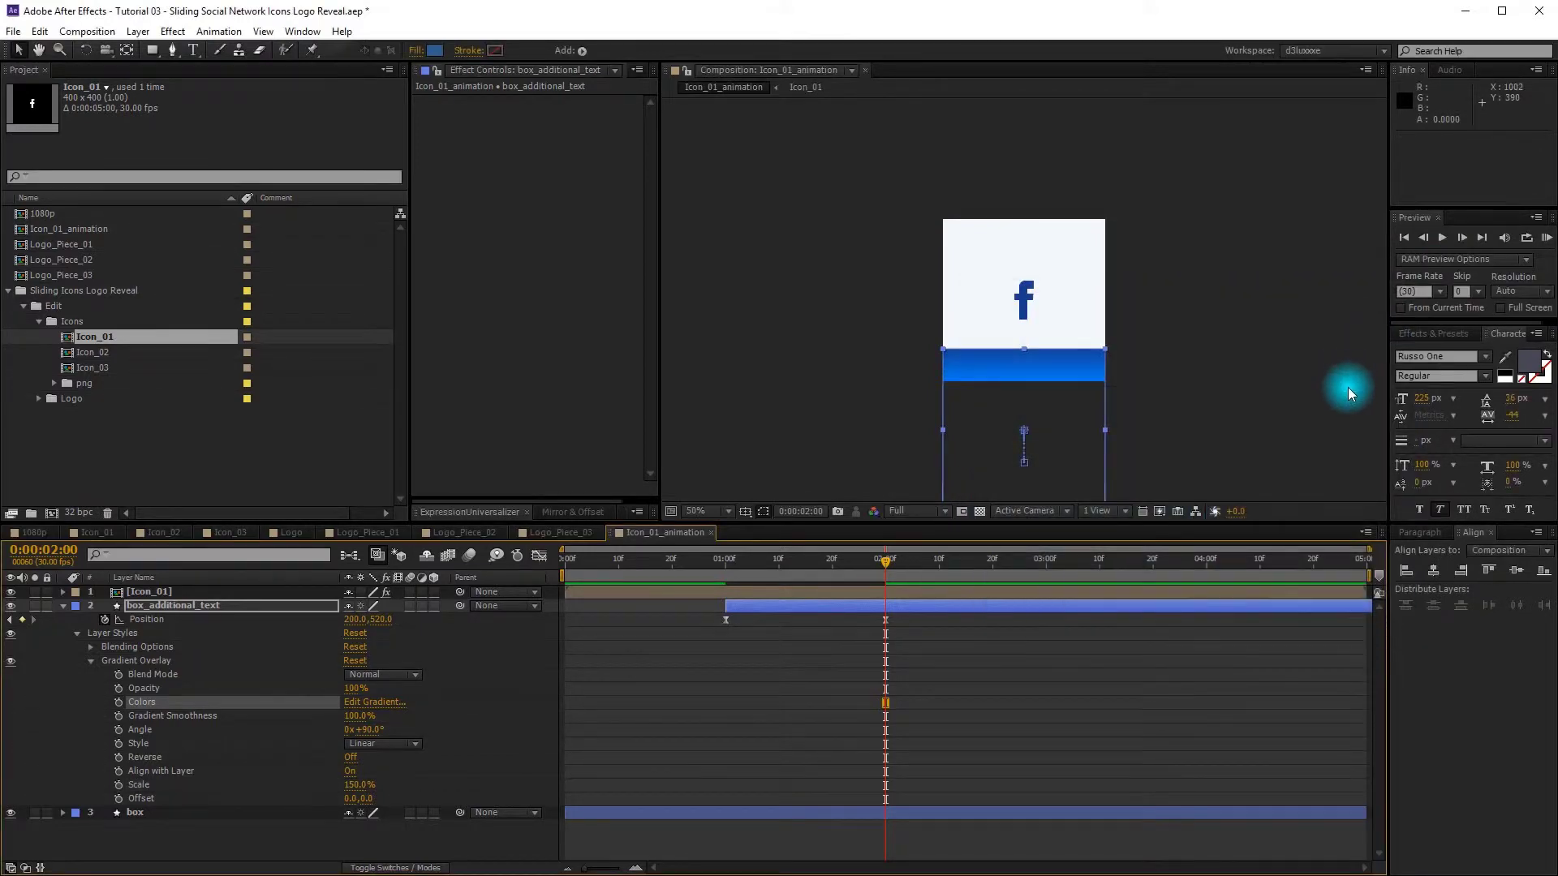
Step: Set the Gradient Overlay's Angle to 100° and collapse the box_additional_text layer's properties
left_click(375, 730)
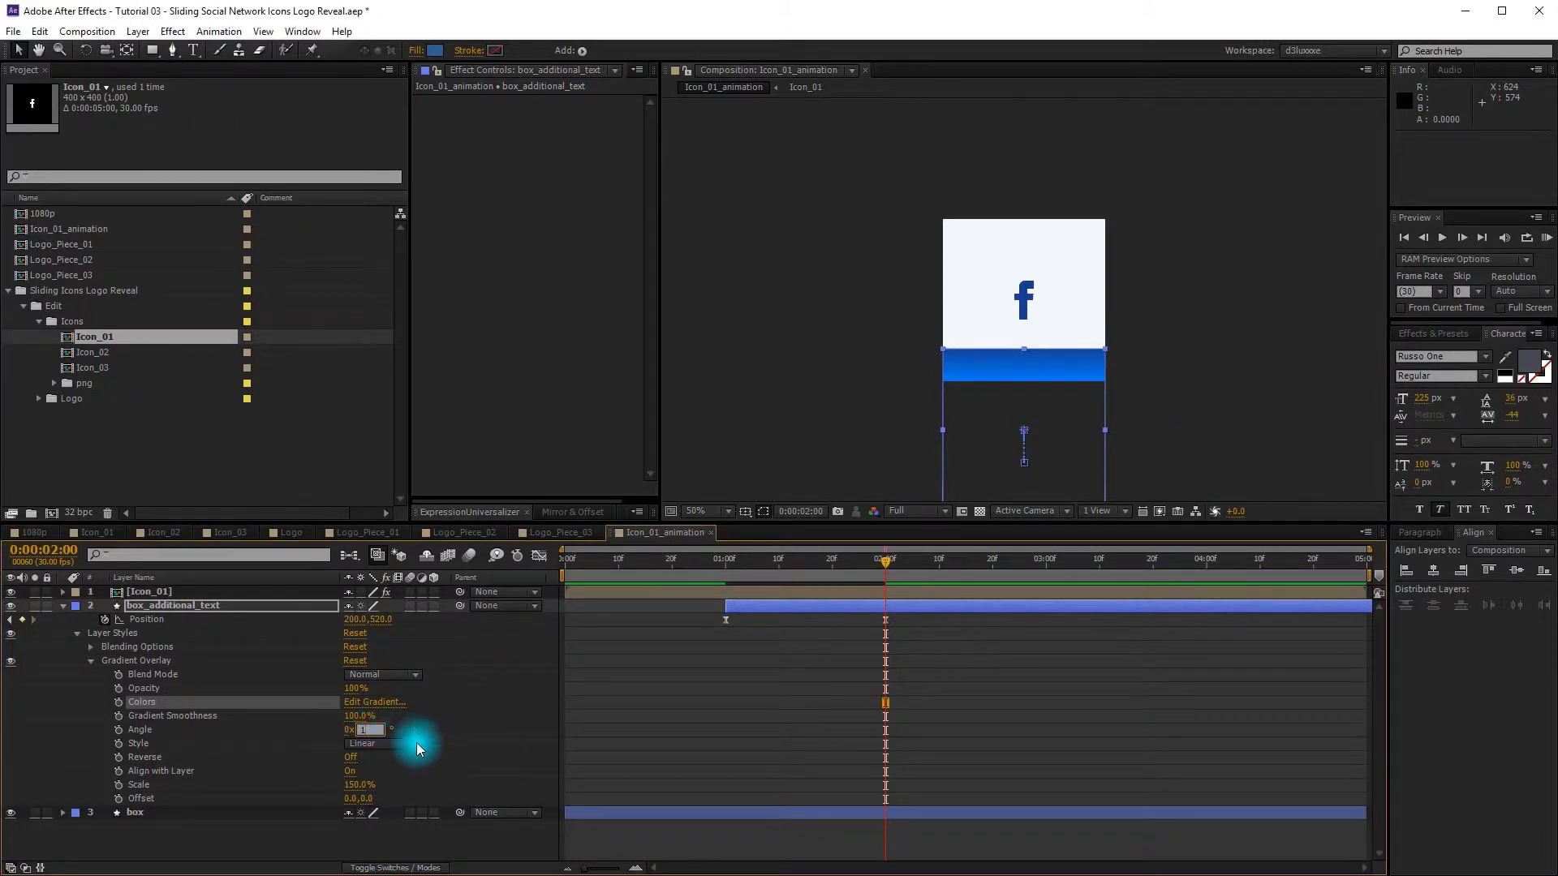
type("100")
left_click(436, 712)
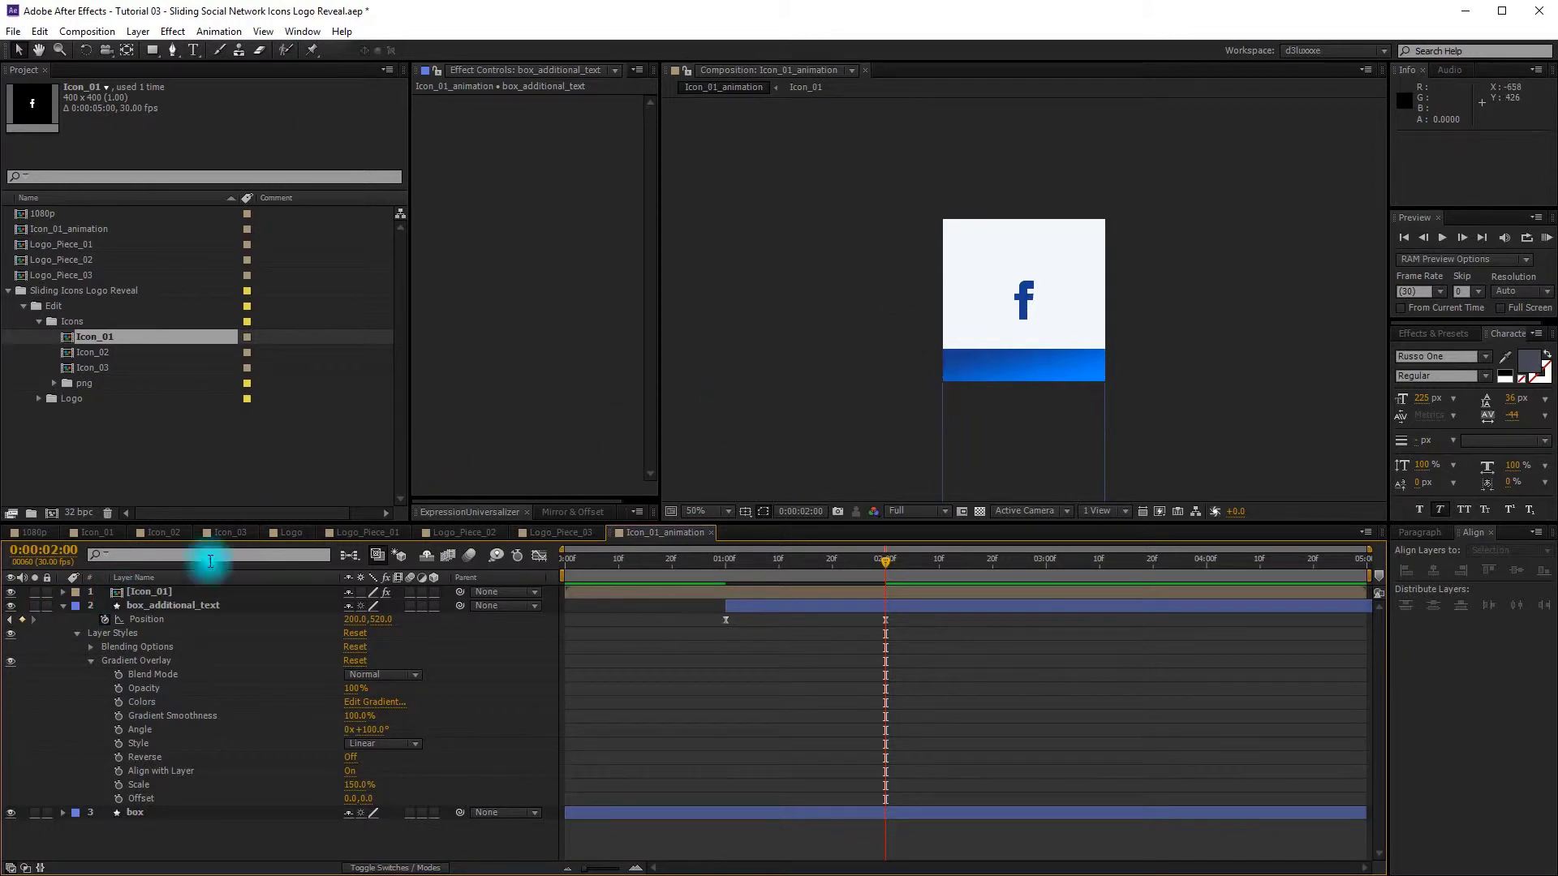
left_click(63, 607)
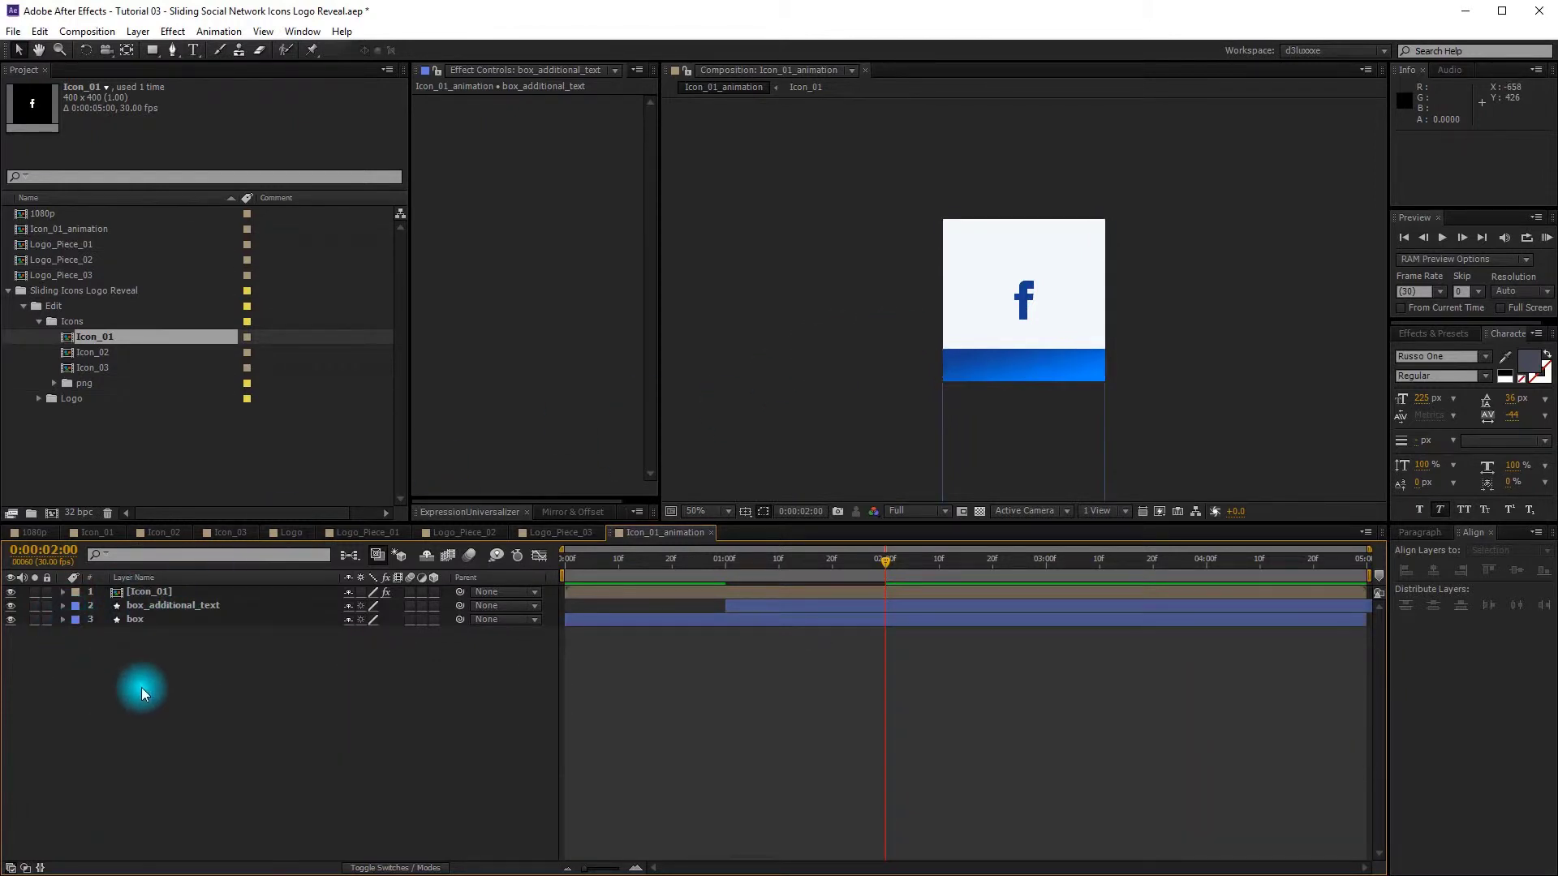
Step: Add a text layer reading "10k Followers" over the blue strip in Icon_01_animation
key("space")
left_click(192, 50)
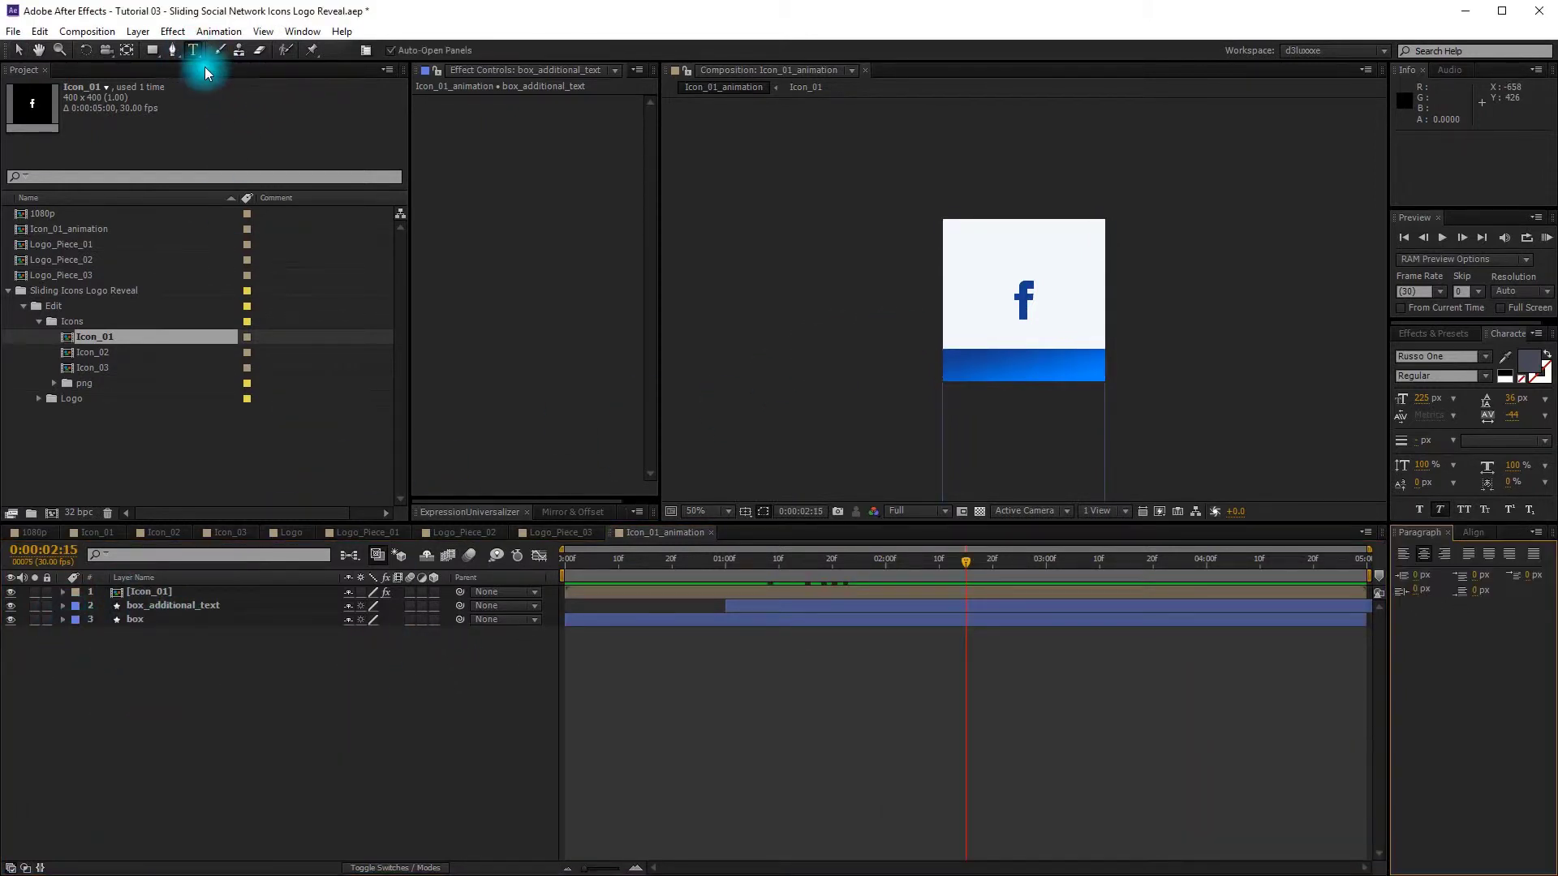
left_click(990, 378)
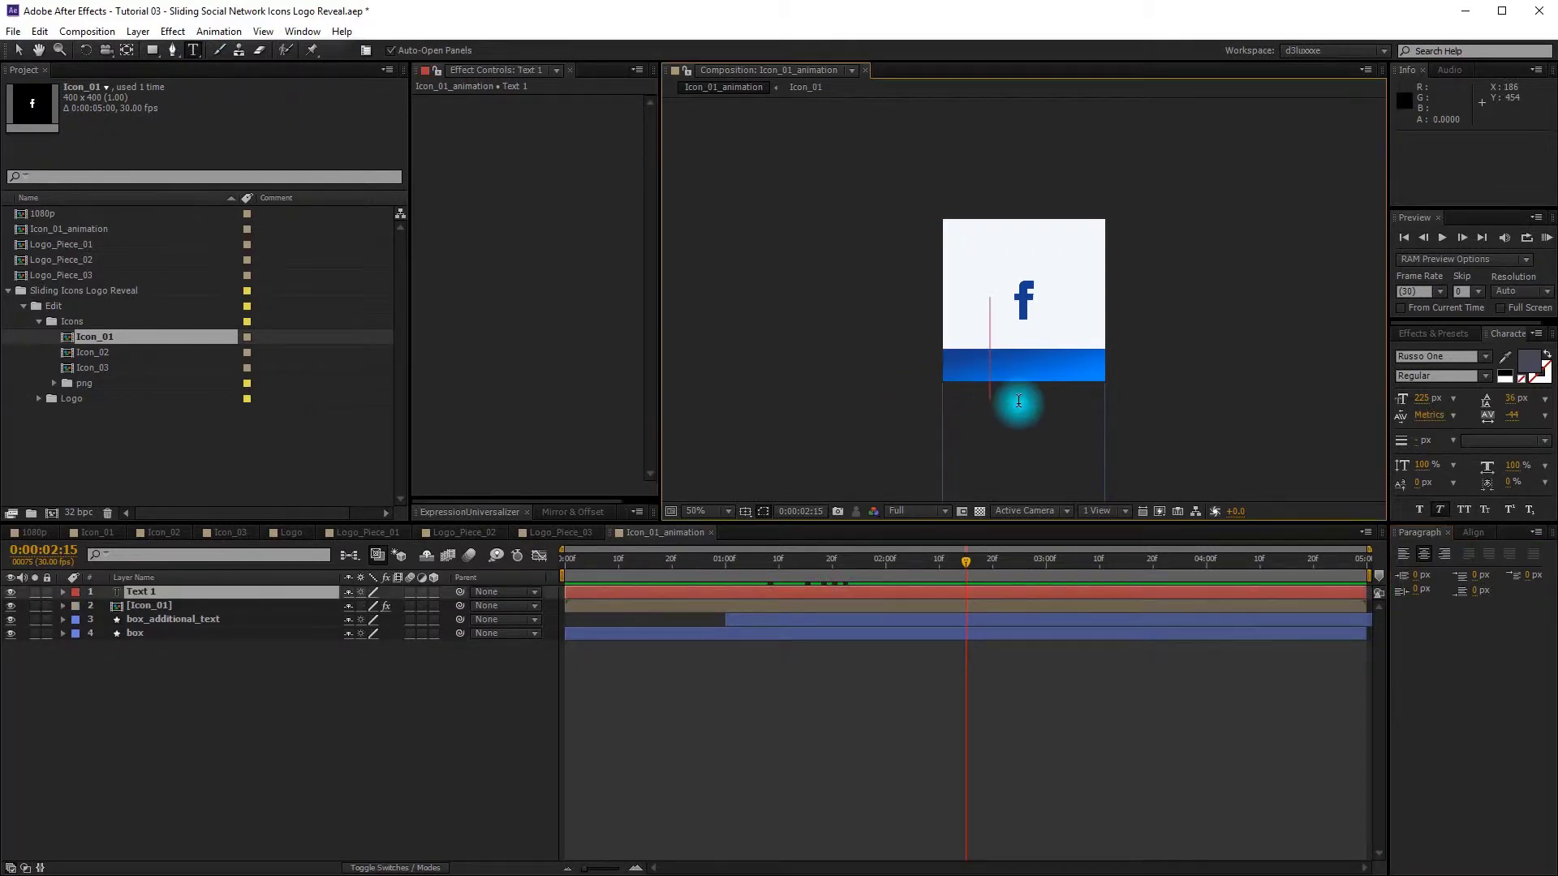
type("10k Follow")
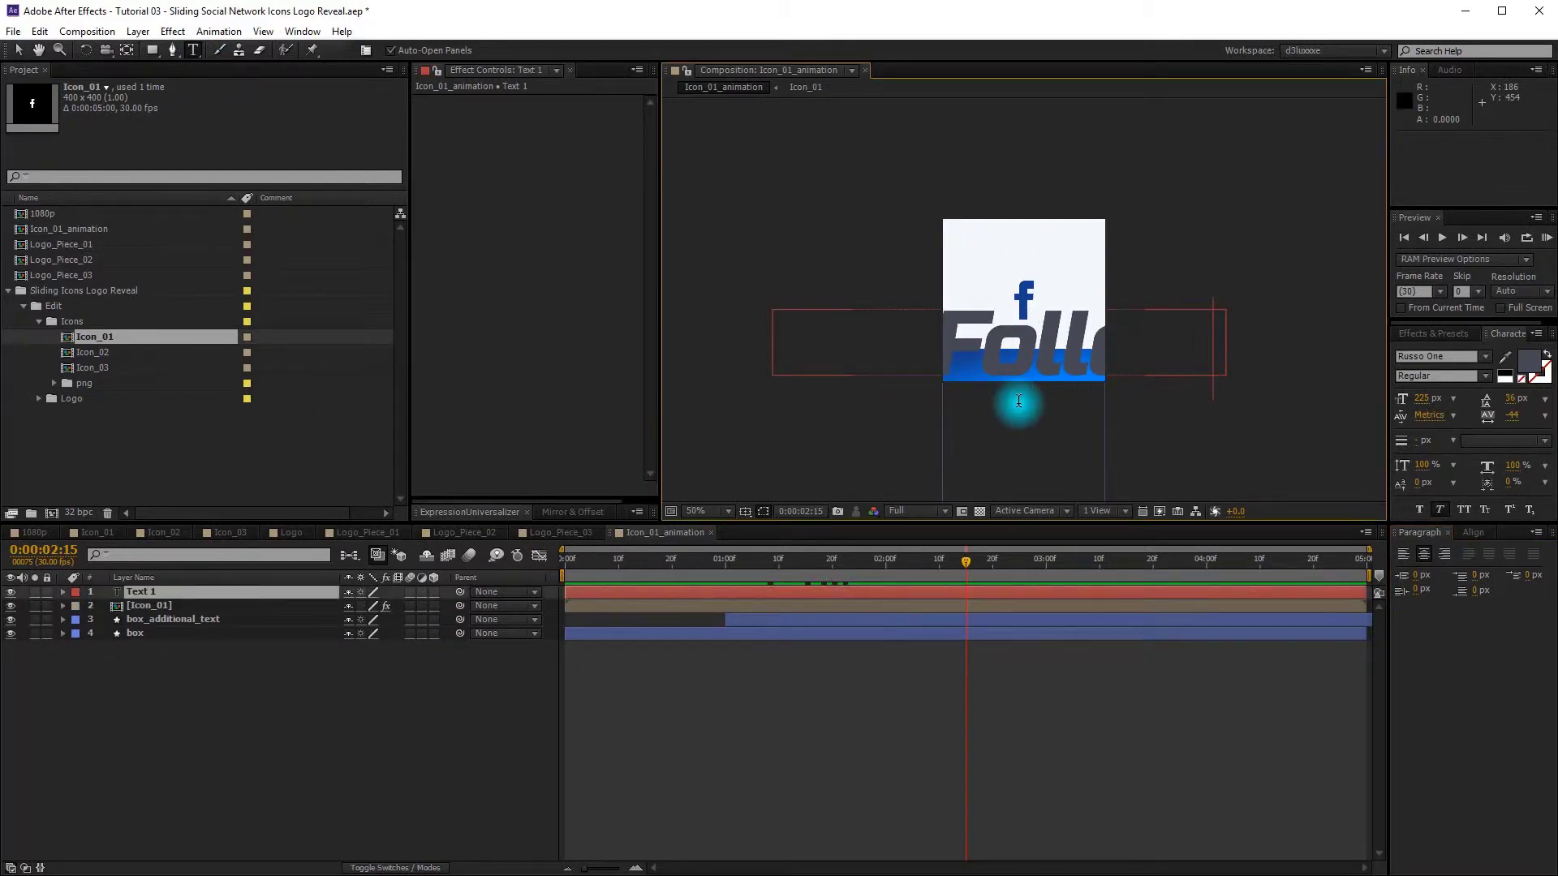
type("ers")
Step: Set the whole "10k Followers" text to 36 px and center it horizontally and vertically in the composition
key("ctrl+a")
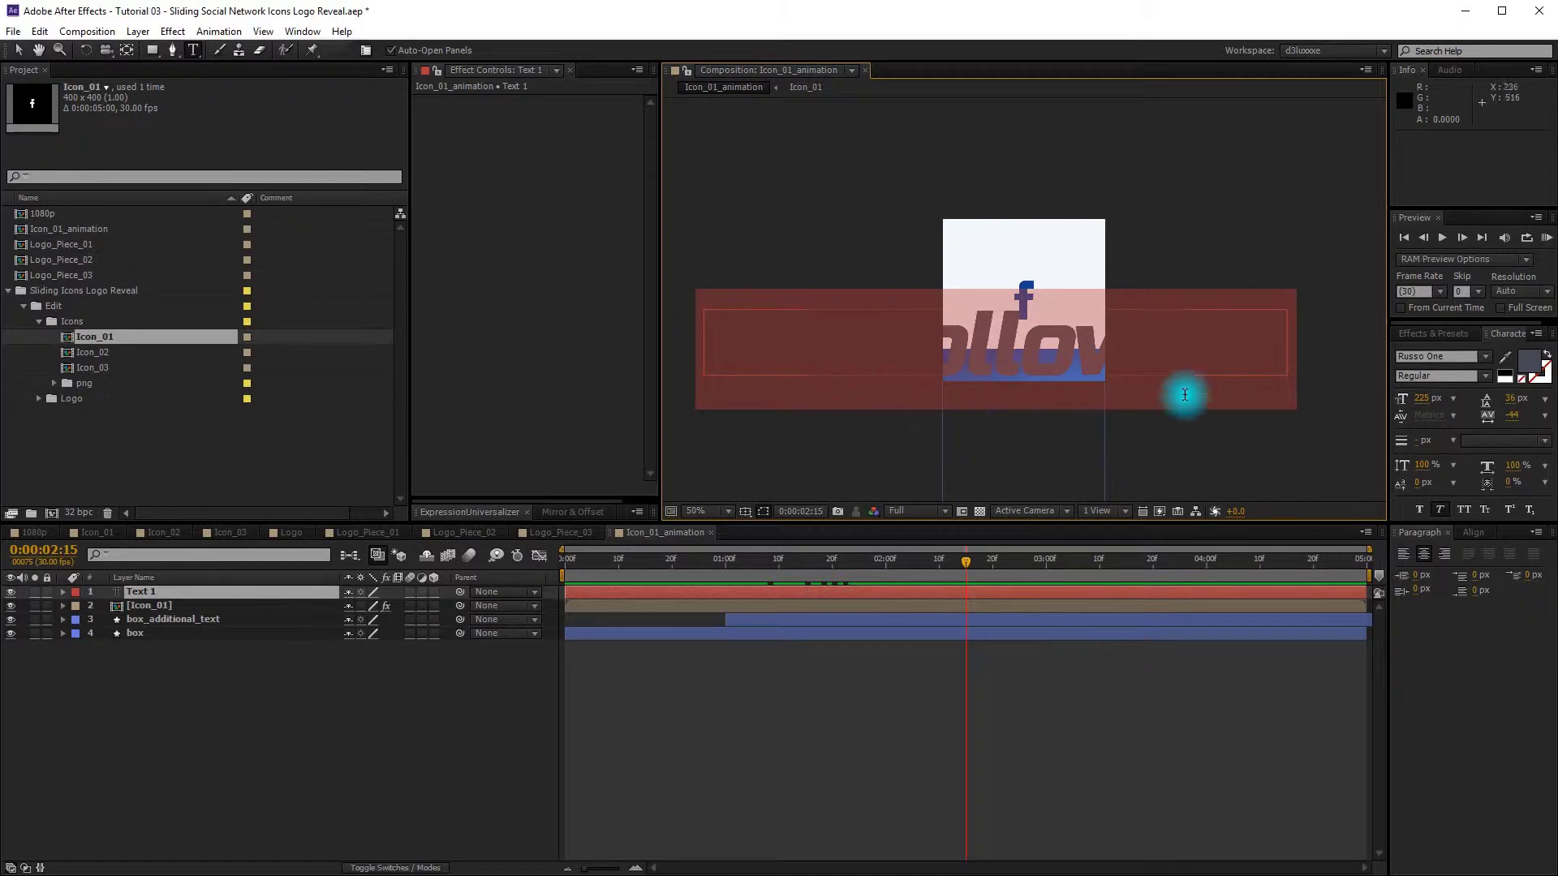
left_click(1453, 399)
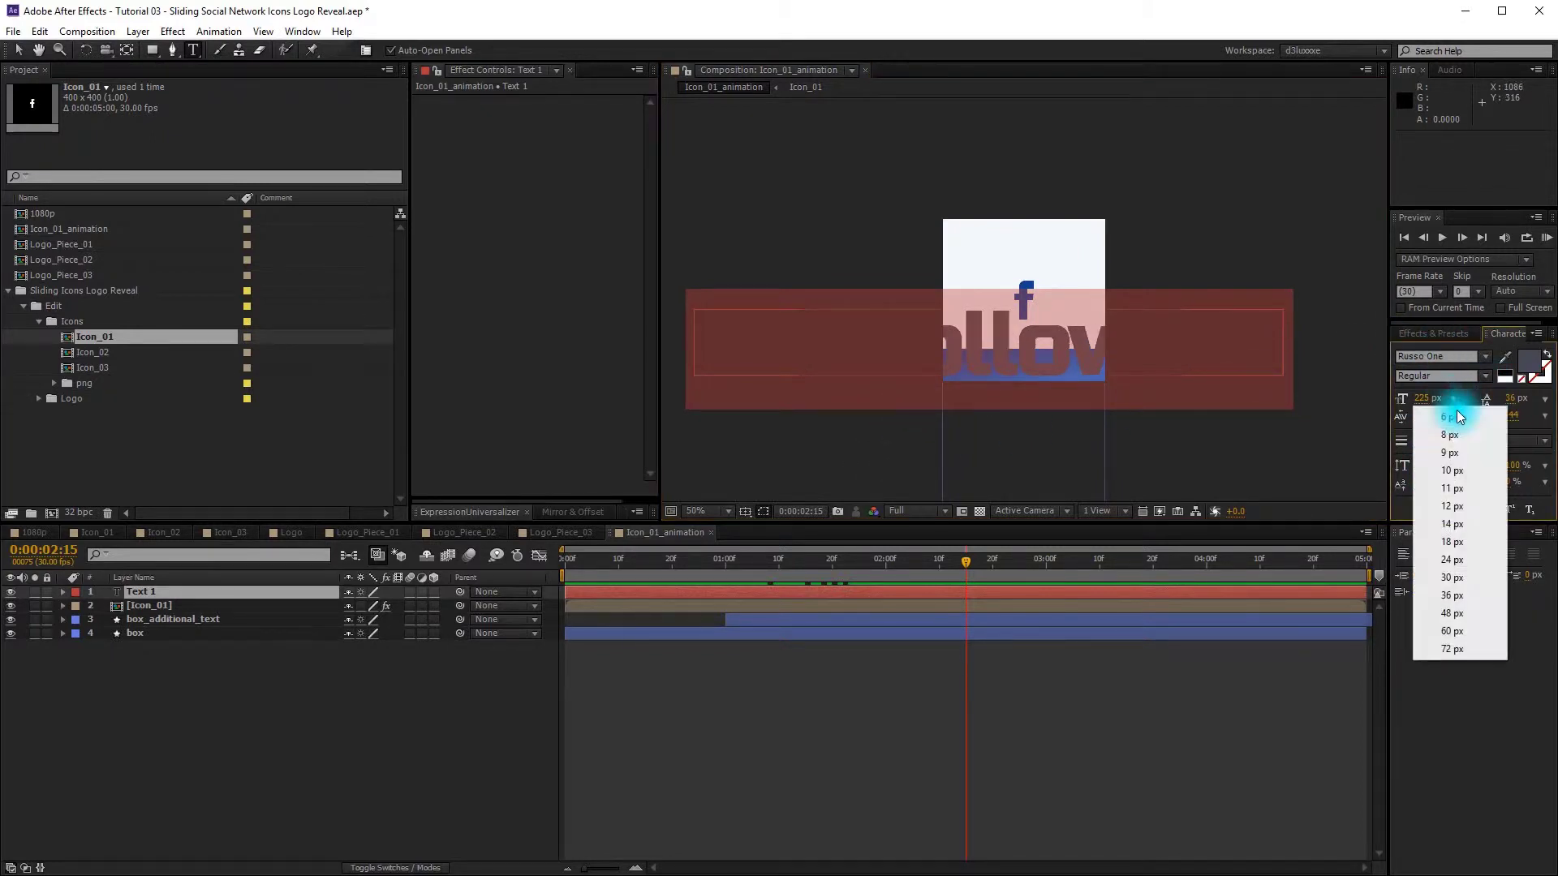
left_click(1453, 596)
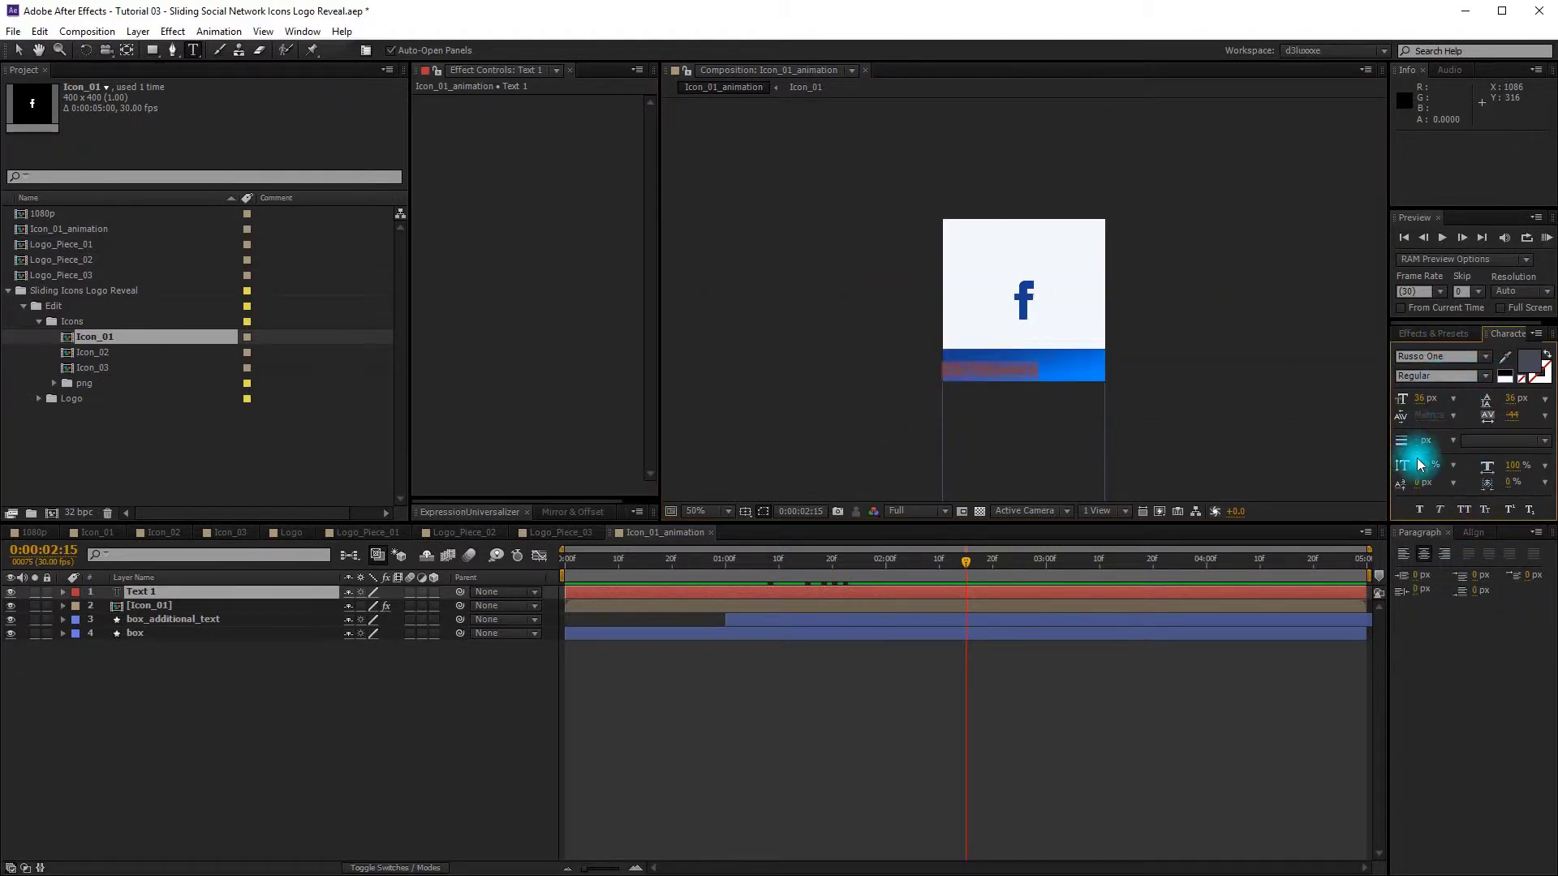
left_click(1470, 533)
left_click(1432, 571)
left_click(1516, 571)
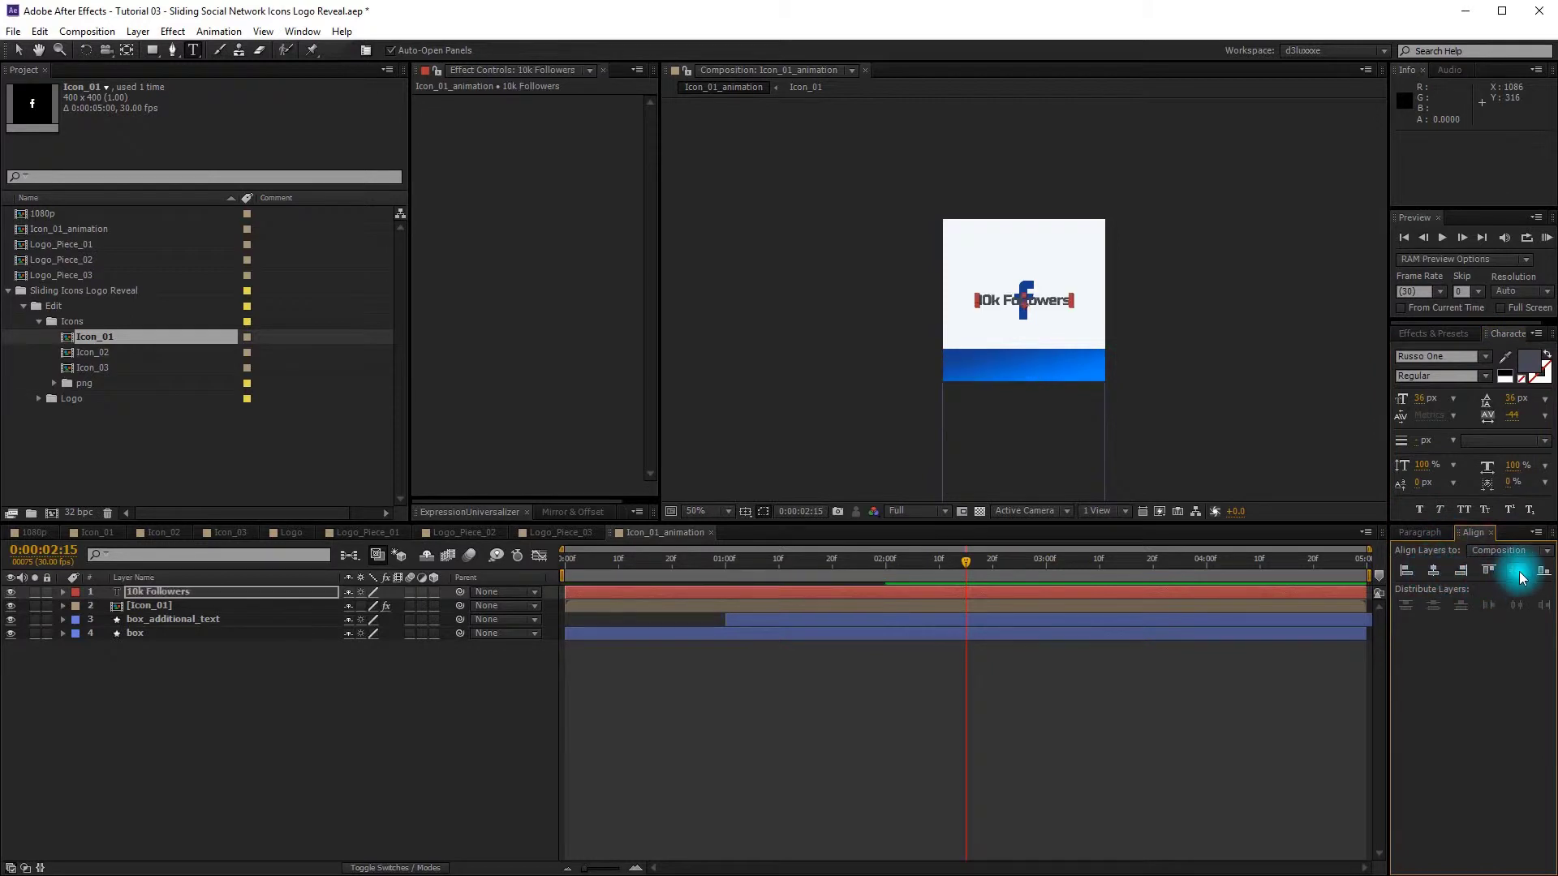
Step: Move the "10k Followers" text down onto the blue strip and set its fill color to white (FFFFFF)
left_click(1529, 361)
left_click_drag(1066, 474, 1031, 310)
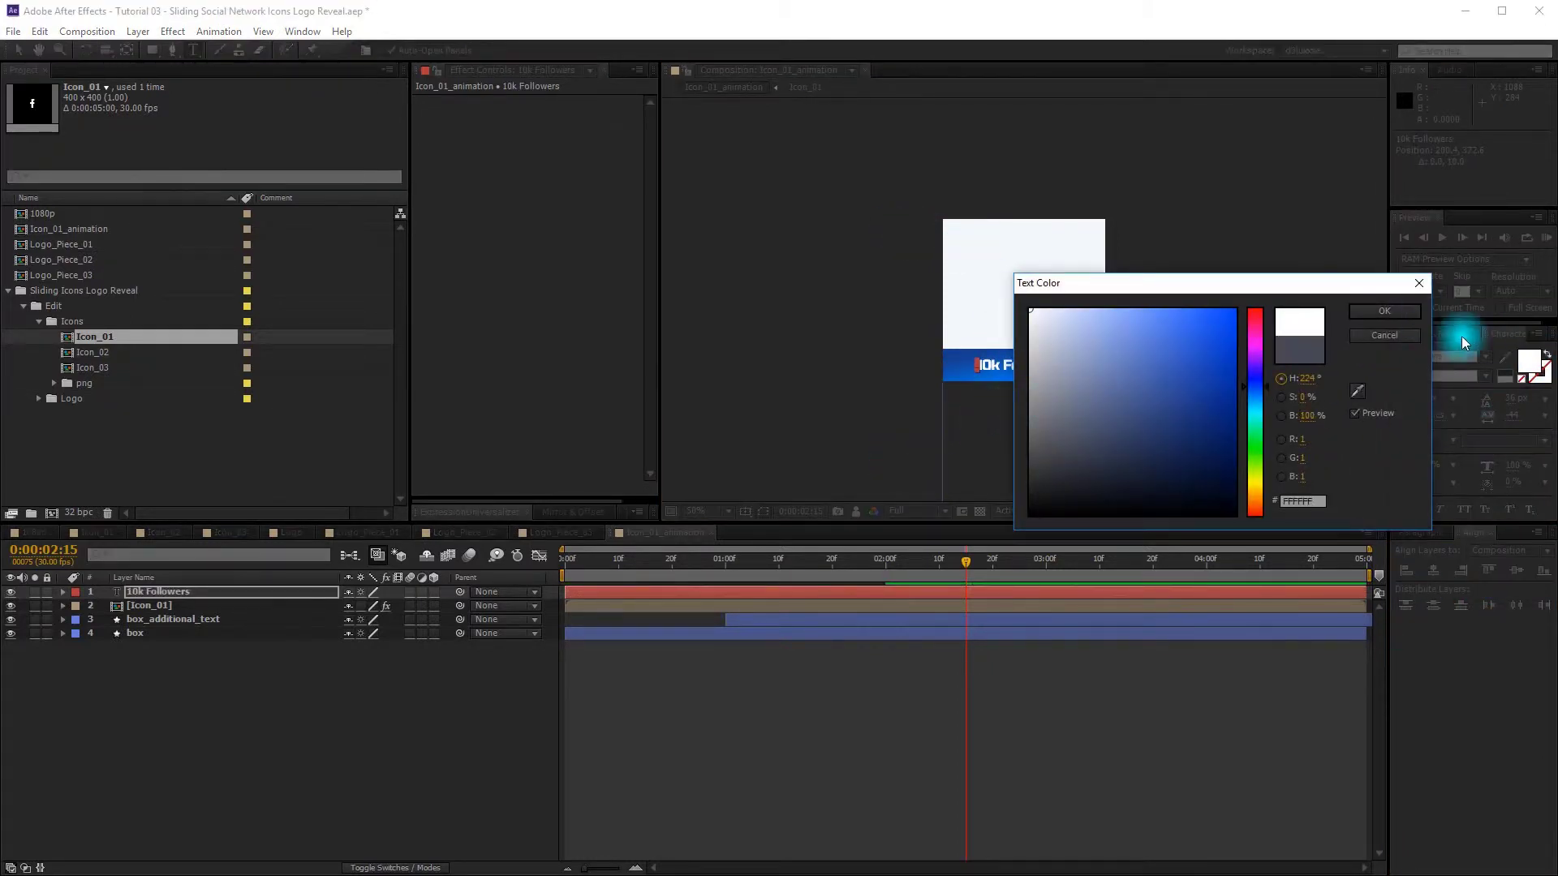
left_click(1383, 312)
Step: Set the "10k Followers" text's font to Arial Bold and deselect the layer
left_click(1485, 357)
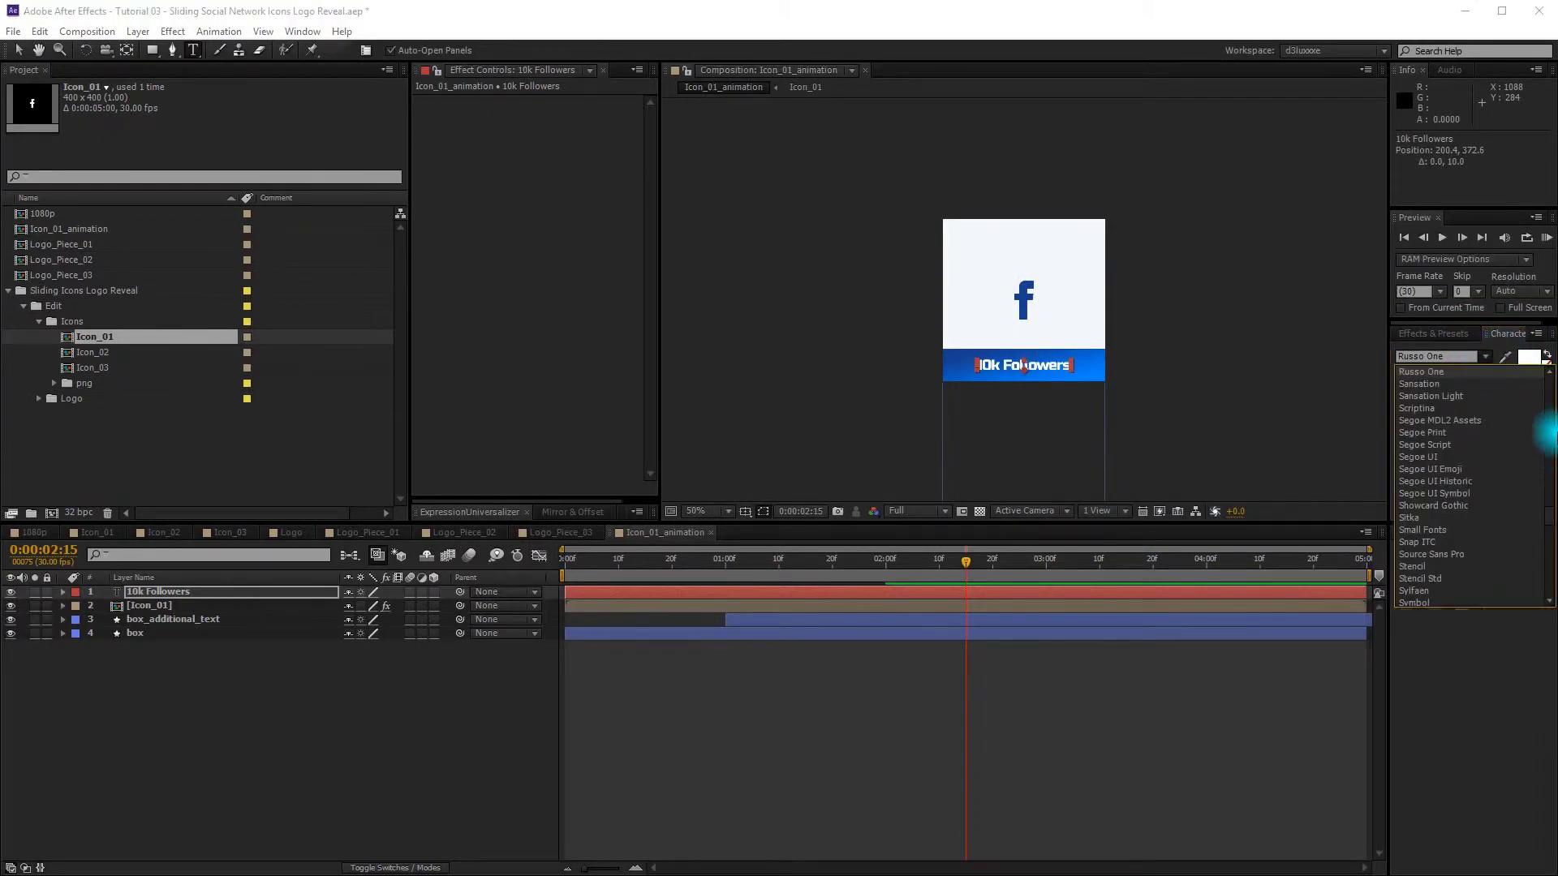
left_click(1408, 420)
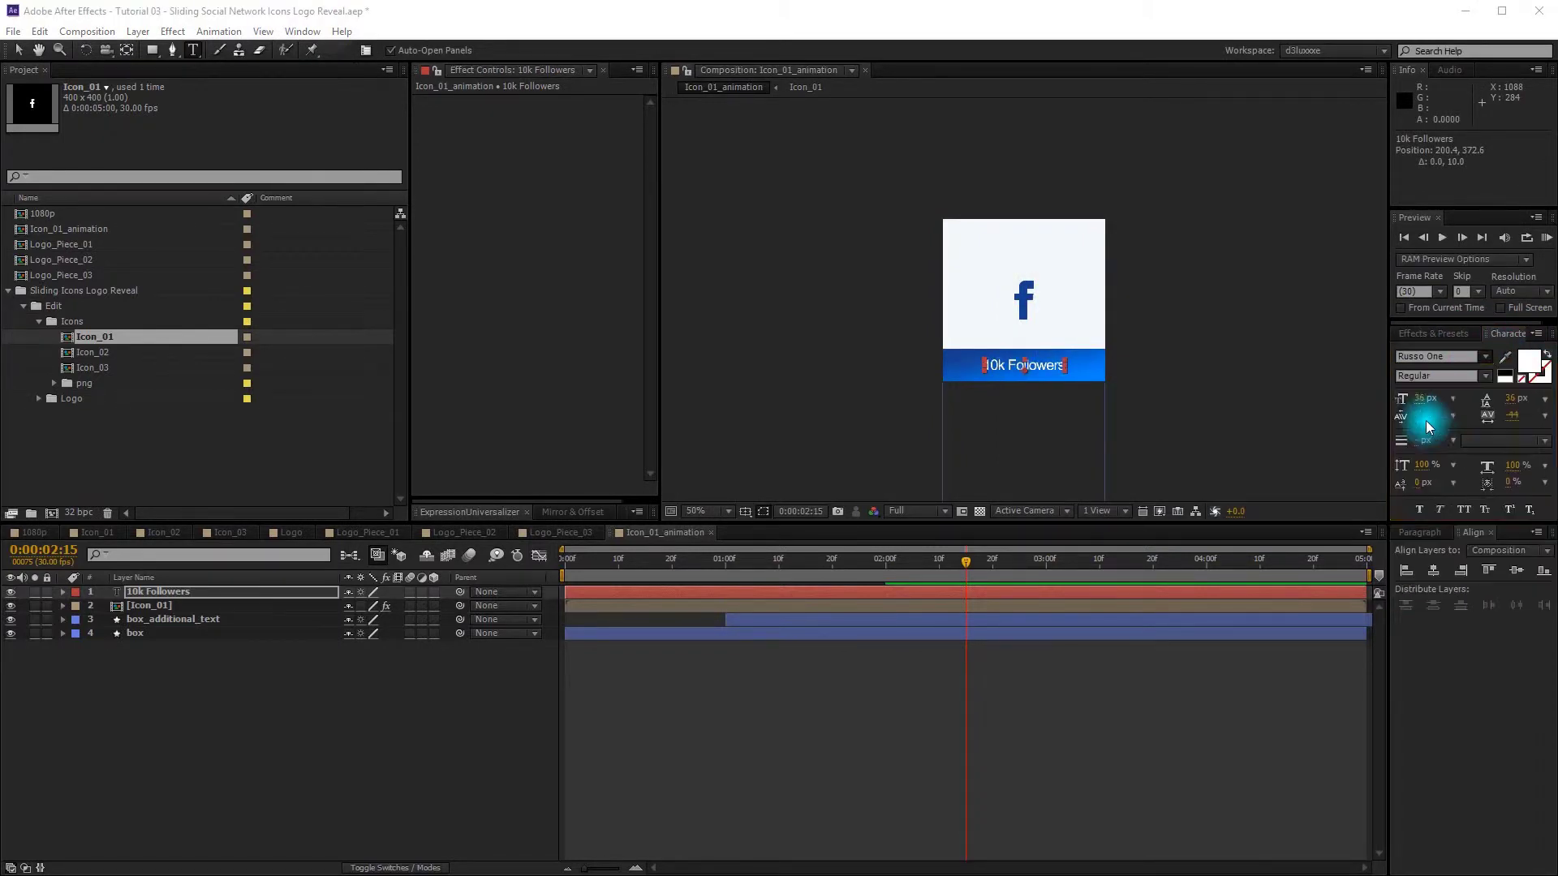
left_click(1460, 376)
left_click(1452, 448)
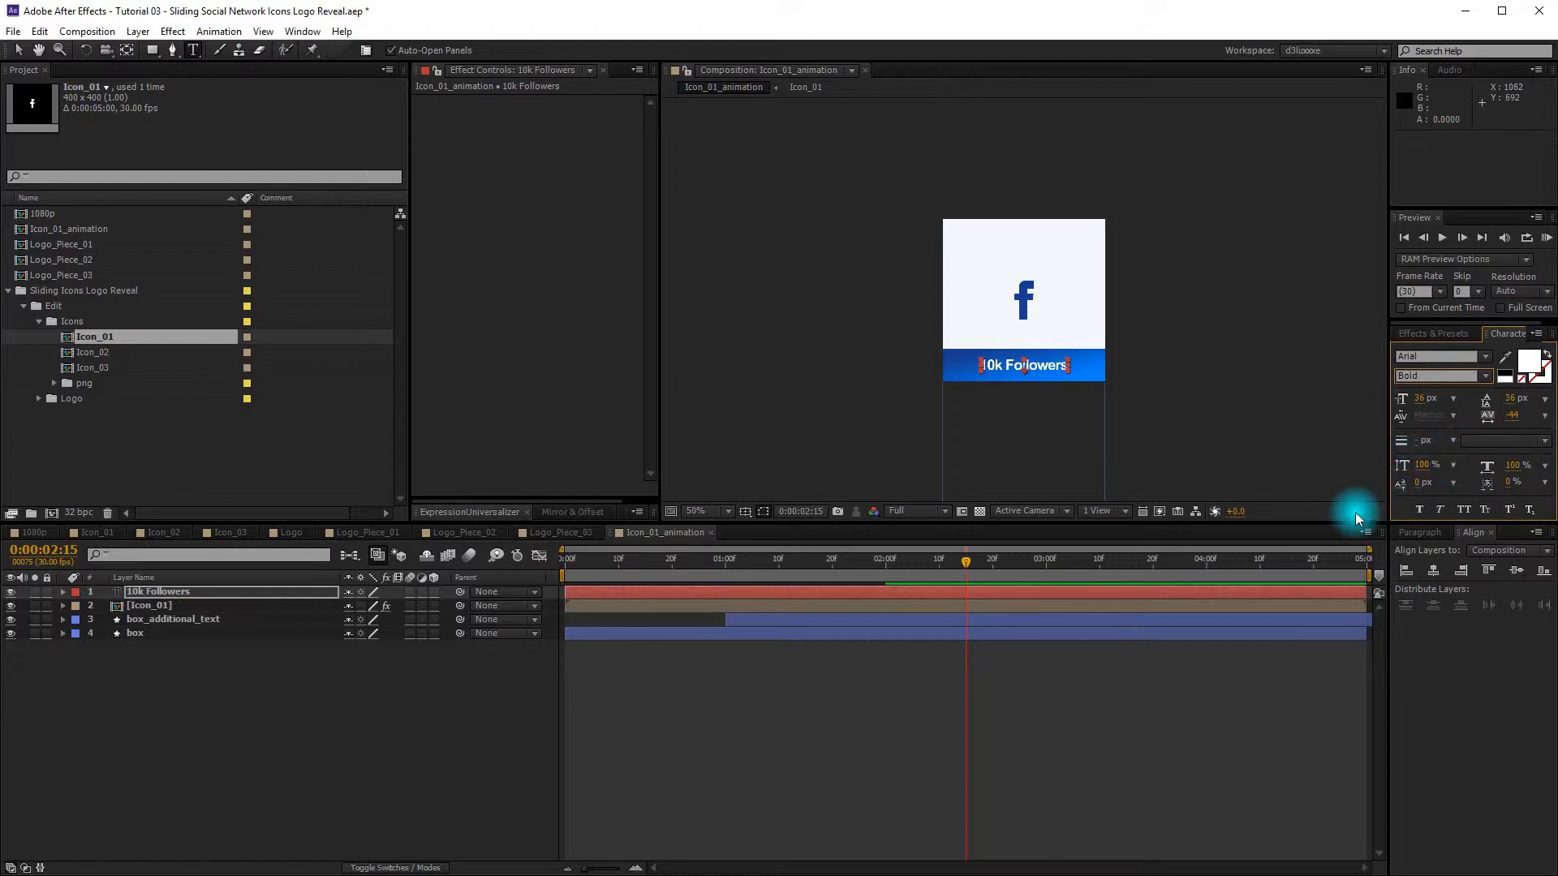
left_click(310, 723)
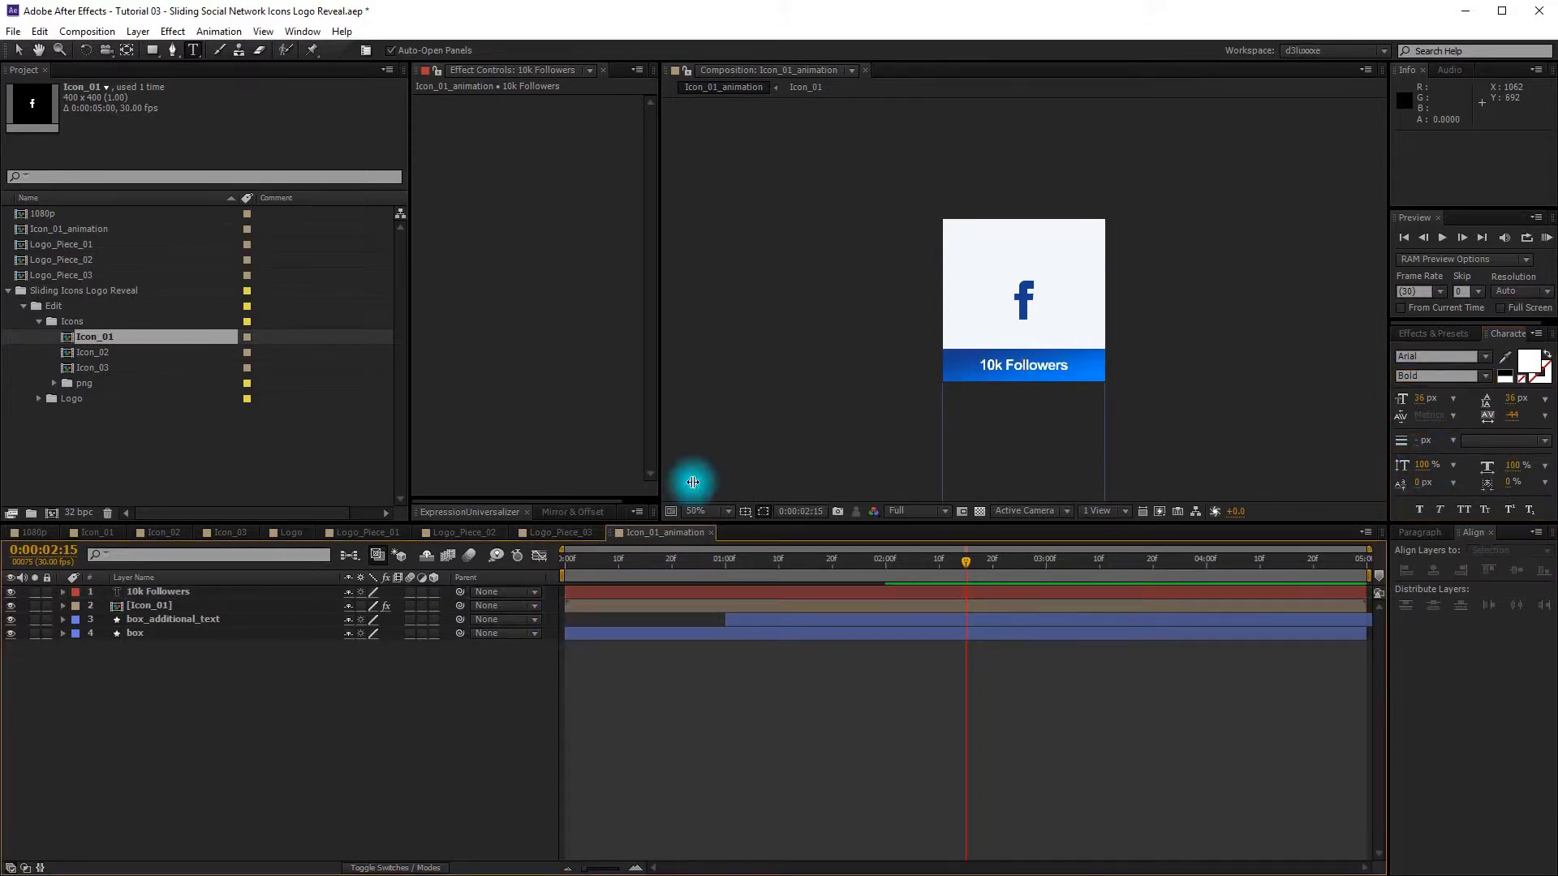
Step: Place the 10k Followers layer directly below Icon_01, starting at 1 second, and give it an Orange label
scroll(943, 404, "up", 2)
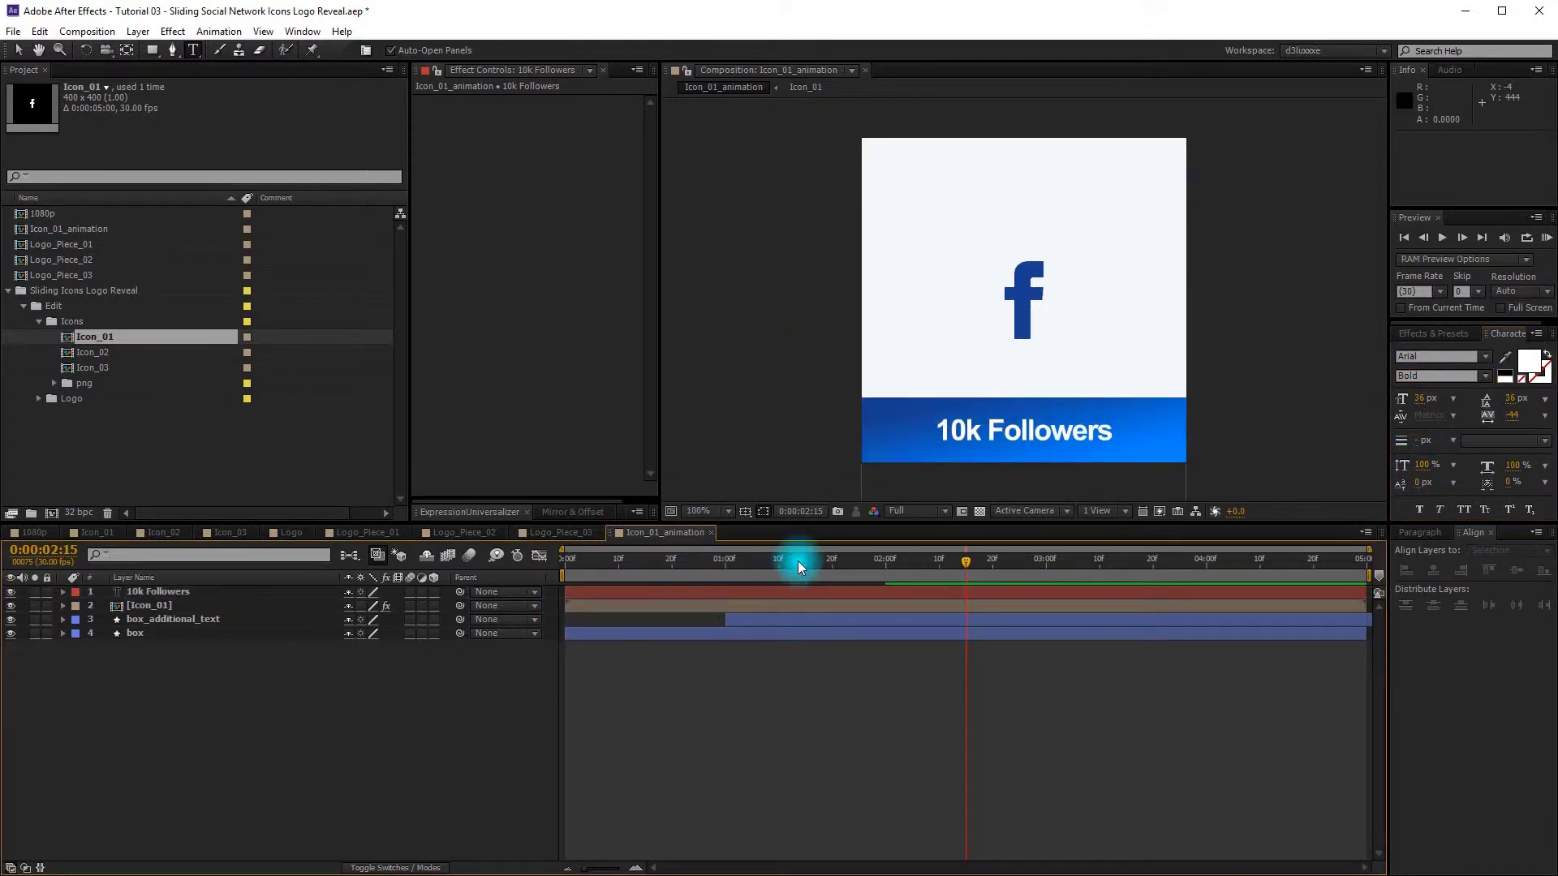
left_click_drag(177, 597, 134, 610)
left_click(76, 606)
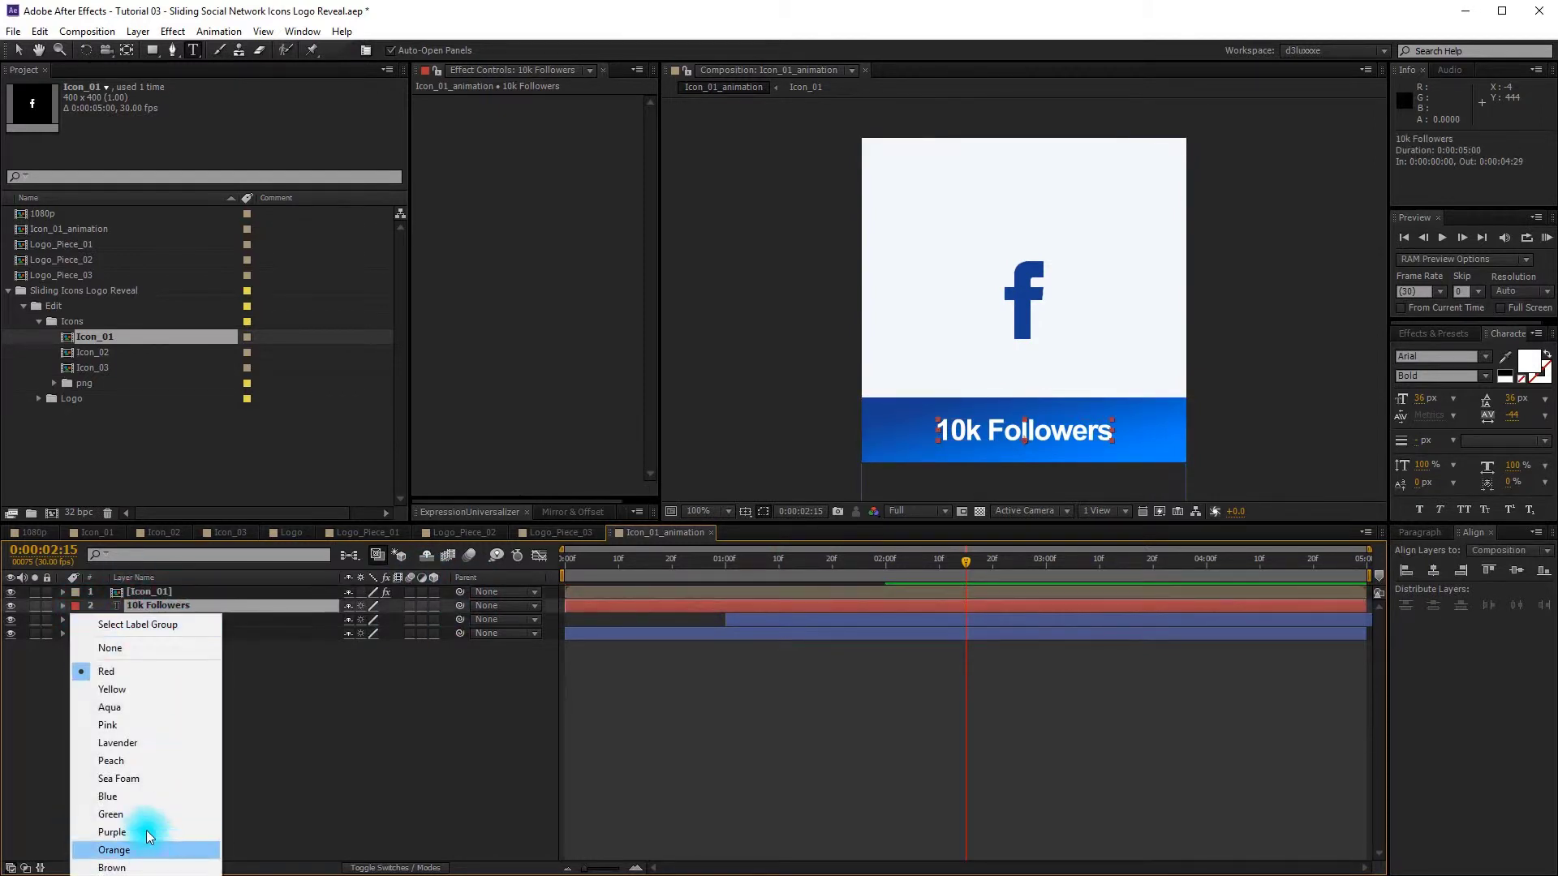
left_click(122, 850)
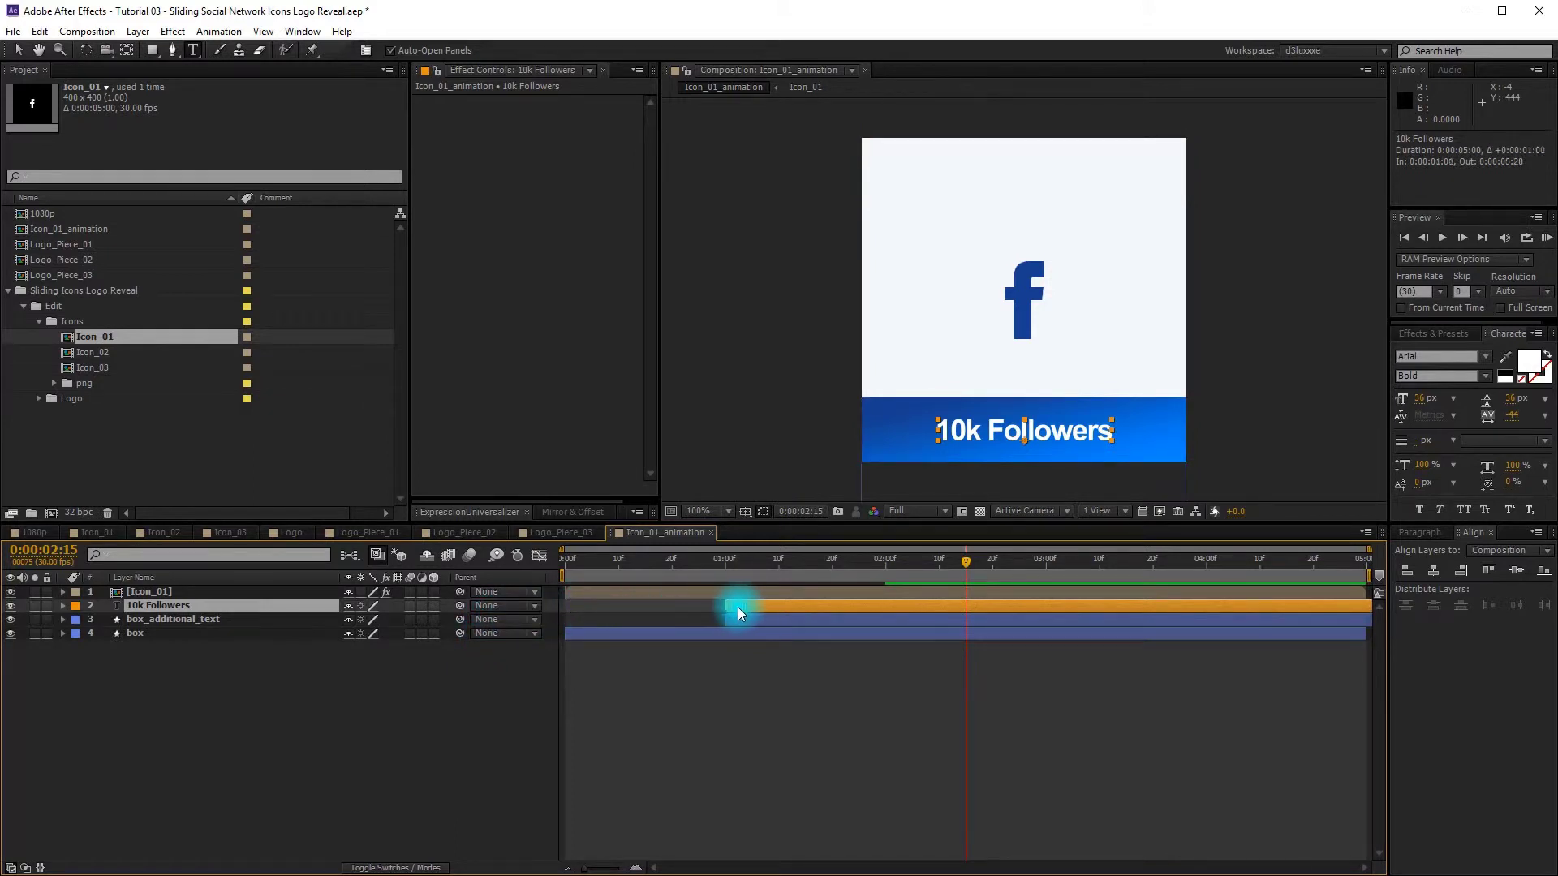
Step: Parent the 10k Followers layer to box_additional_text
left_click(205, 622)
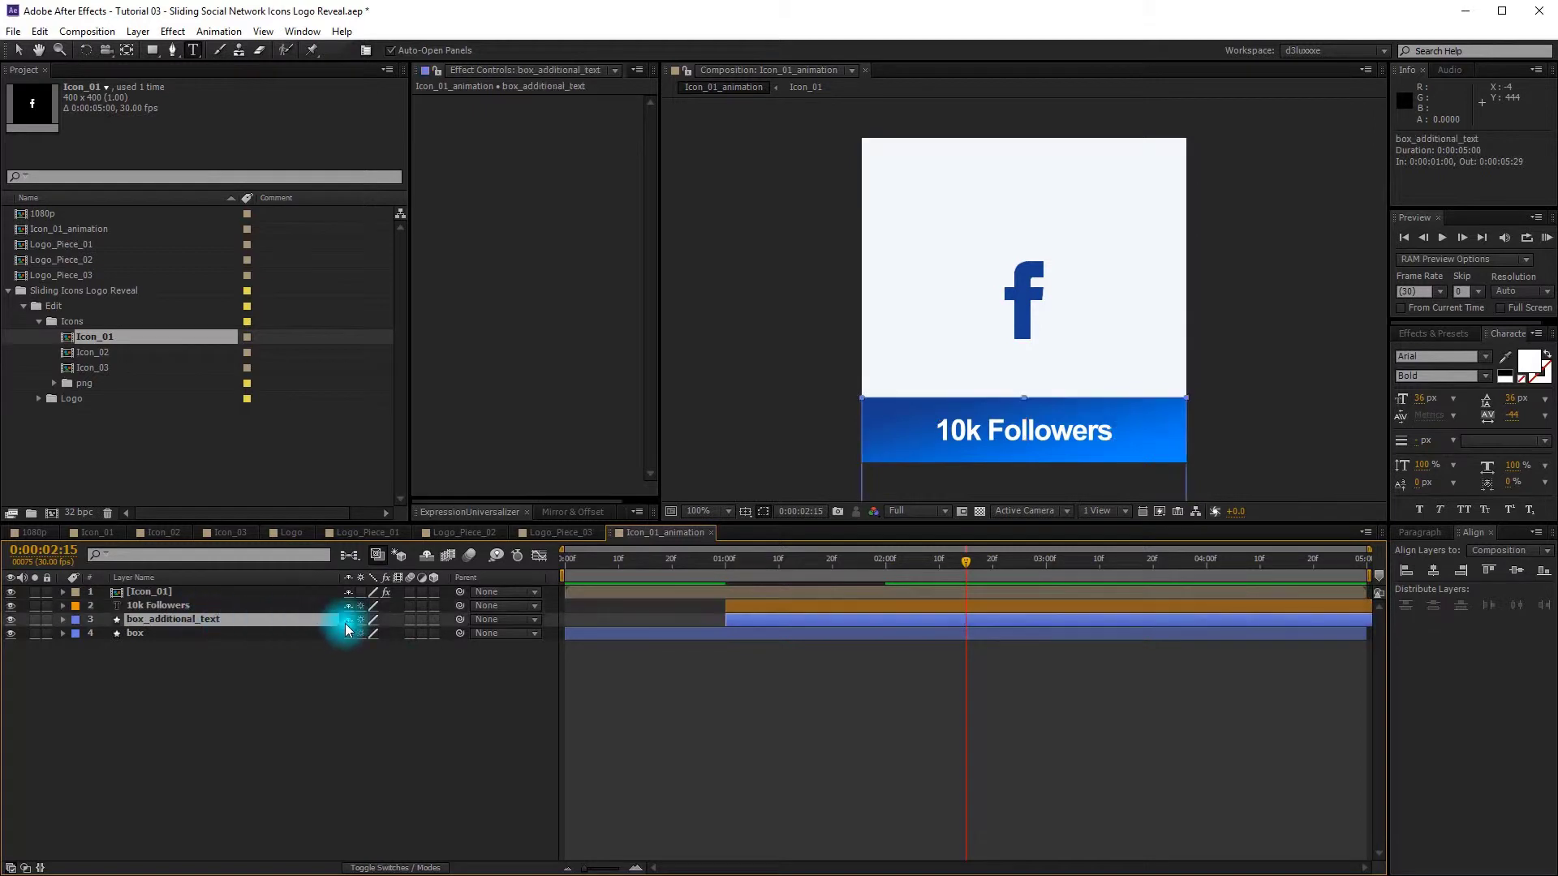
left_click(245, 606)
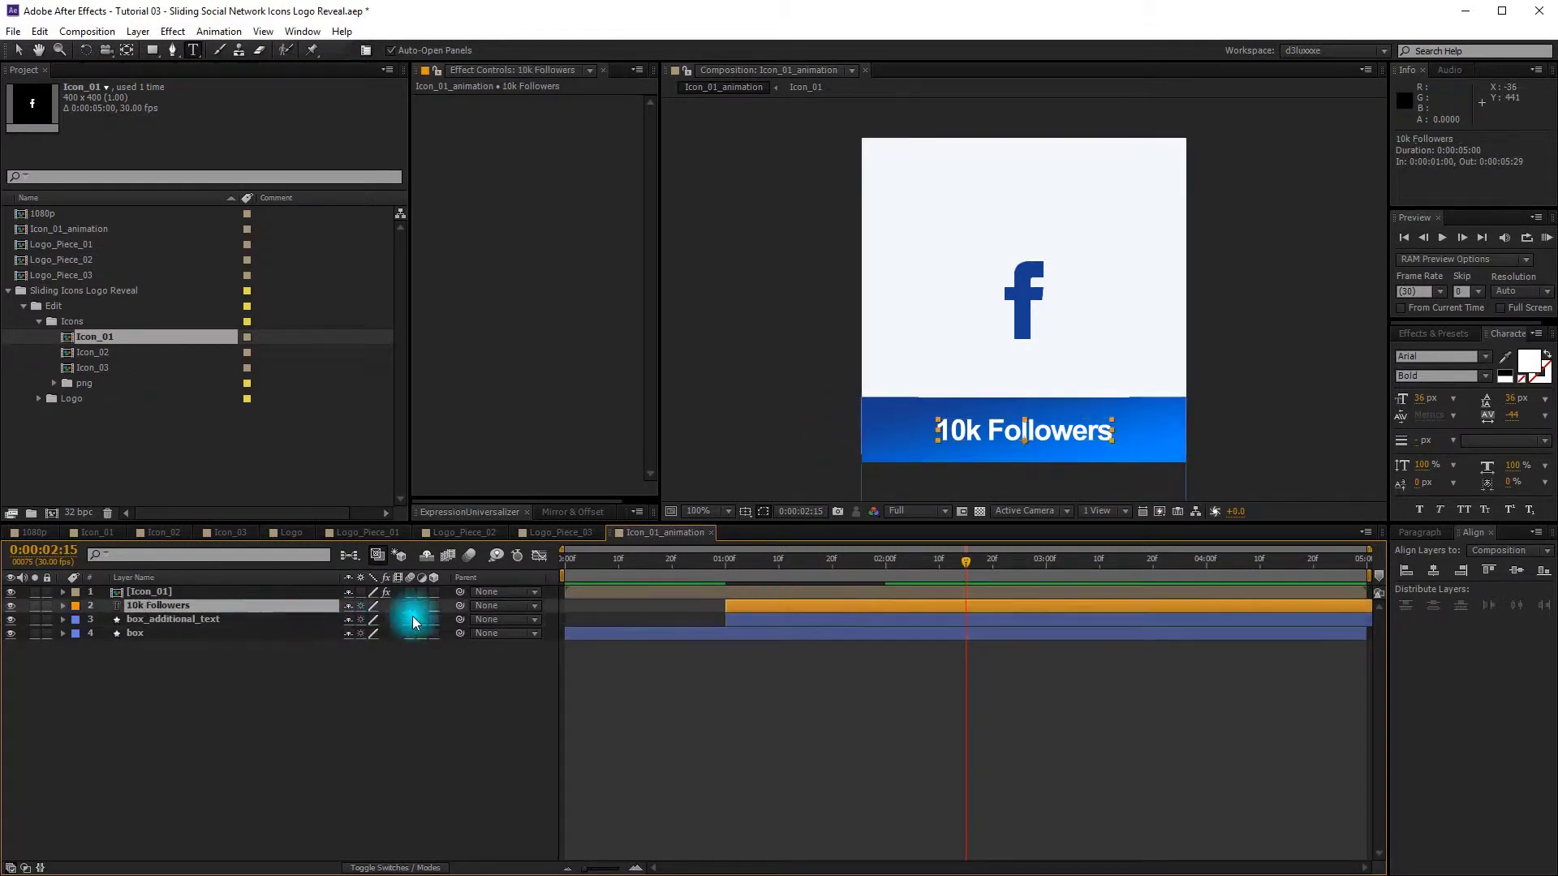
left_click_drag(460, 614, 219, 620)
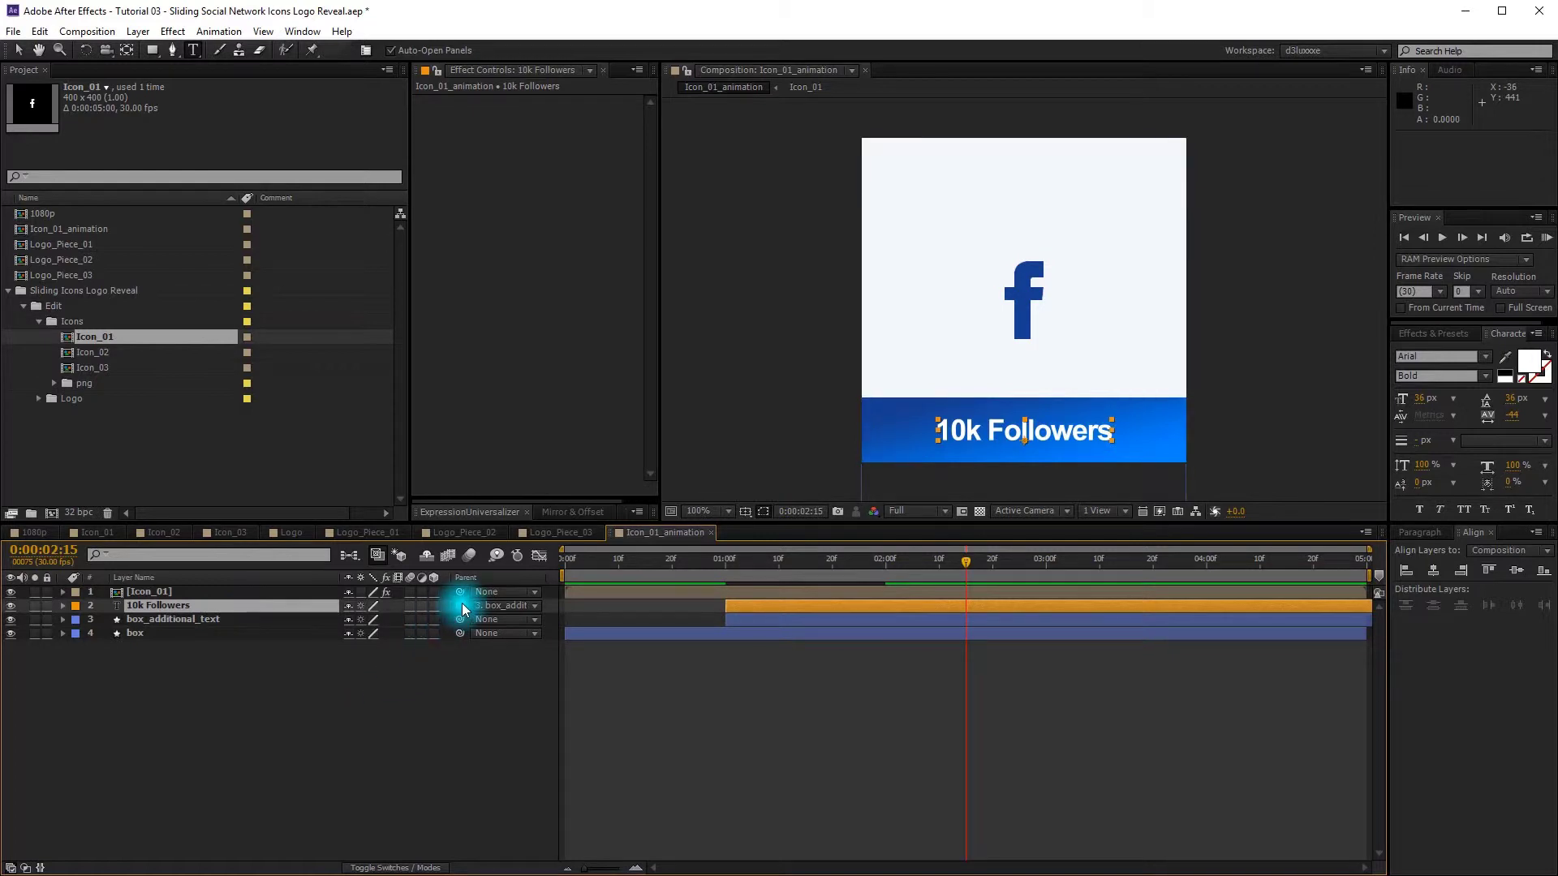
left_click(390, 868)
left_click(390, 868)
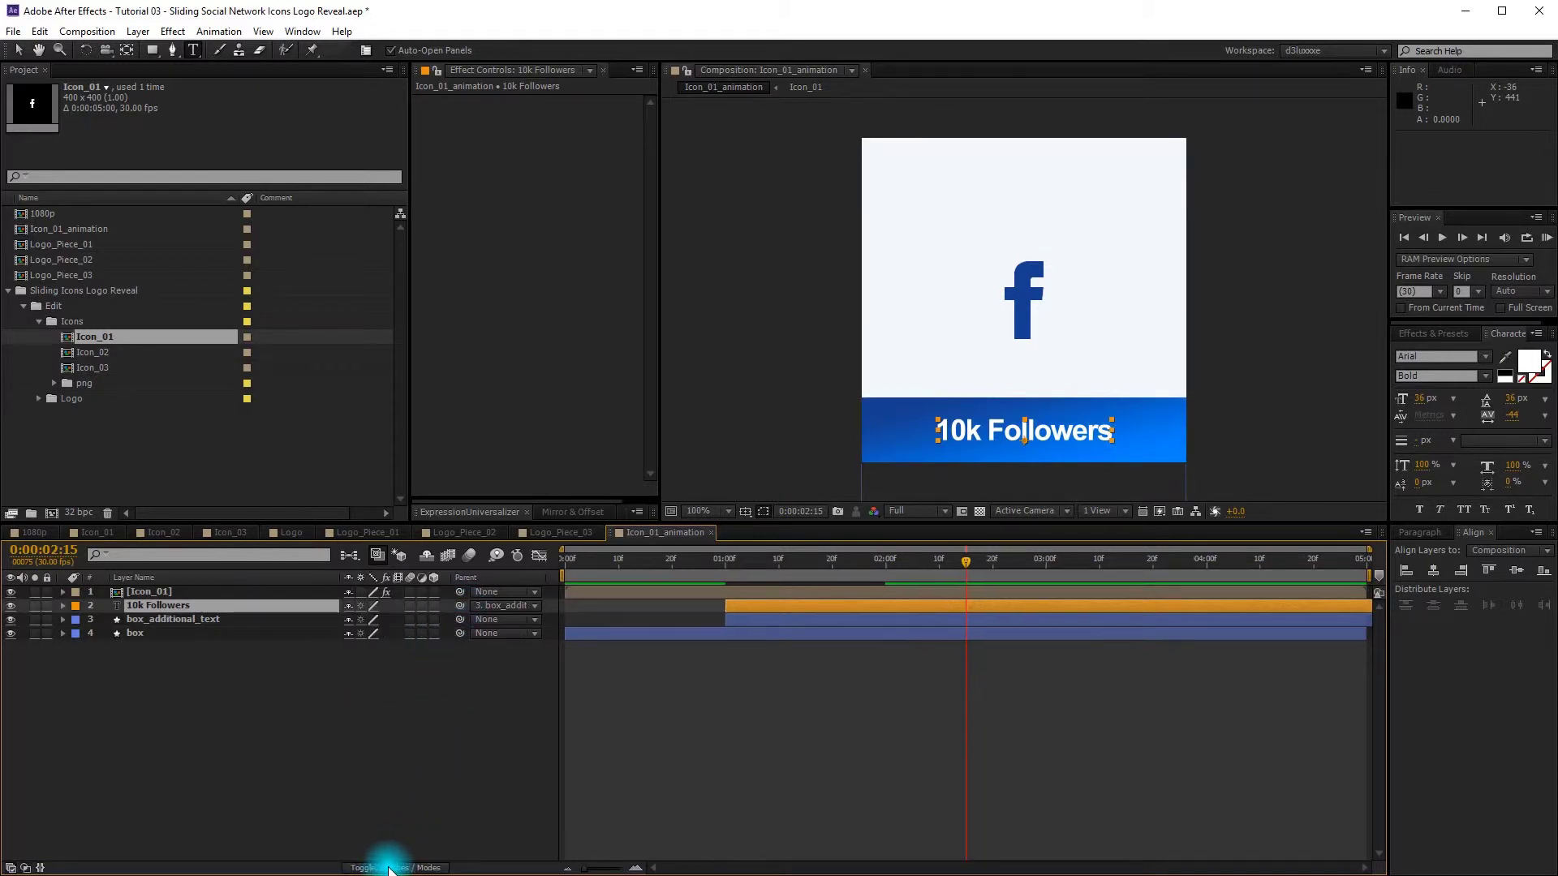
left_click(389, 867)
left_click(390, 867)
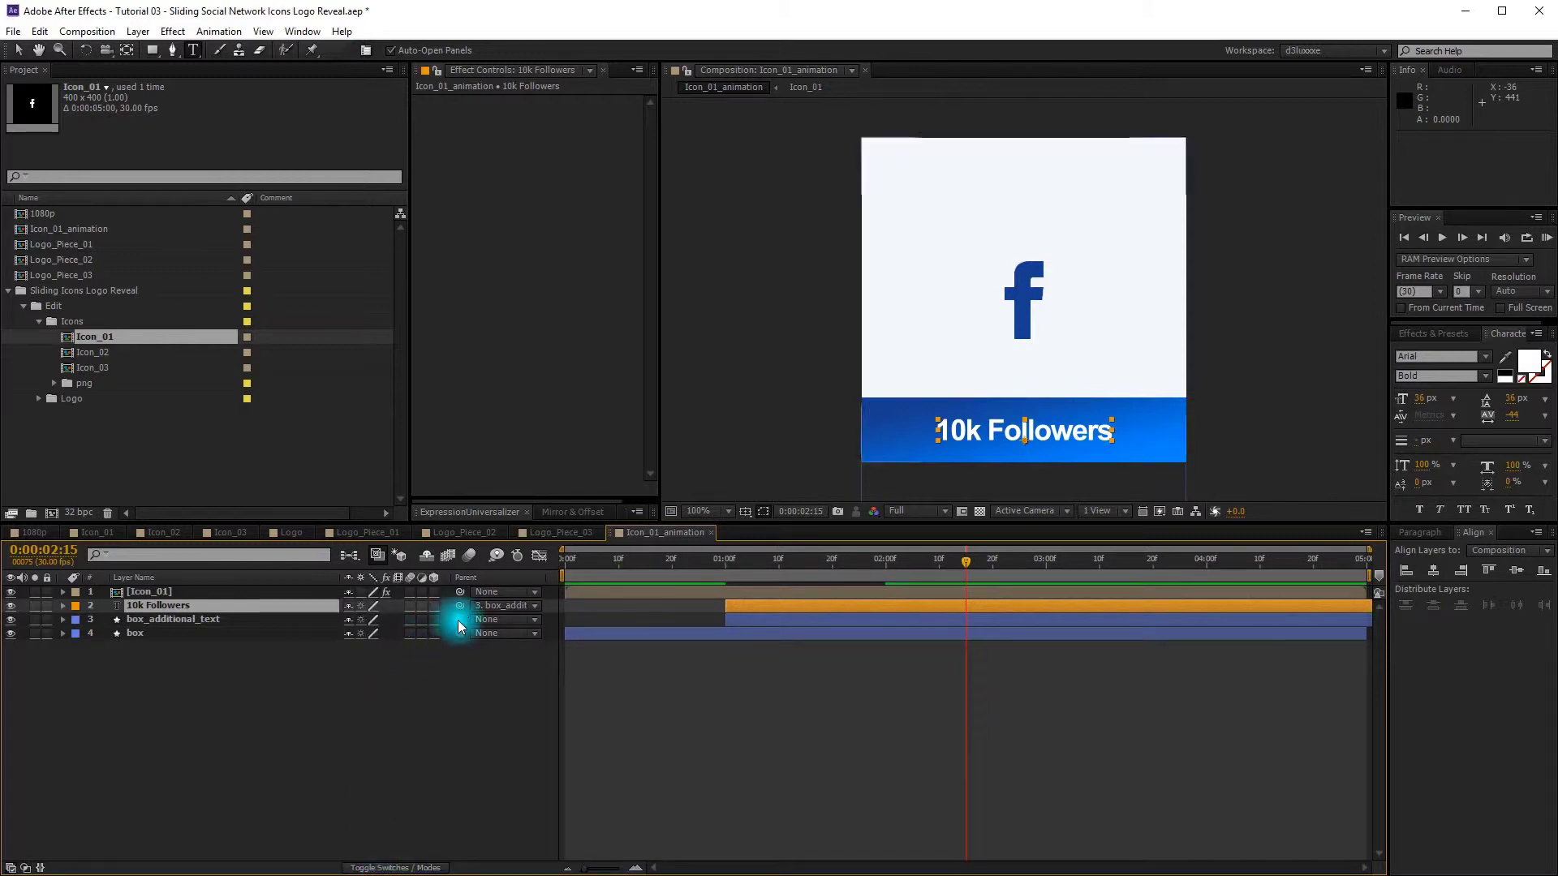
Step: Scrub around the 1-second mark to check that the text slides together with its box
left_click_drag(742, 550, 727, 610)
left_click(456, 684)
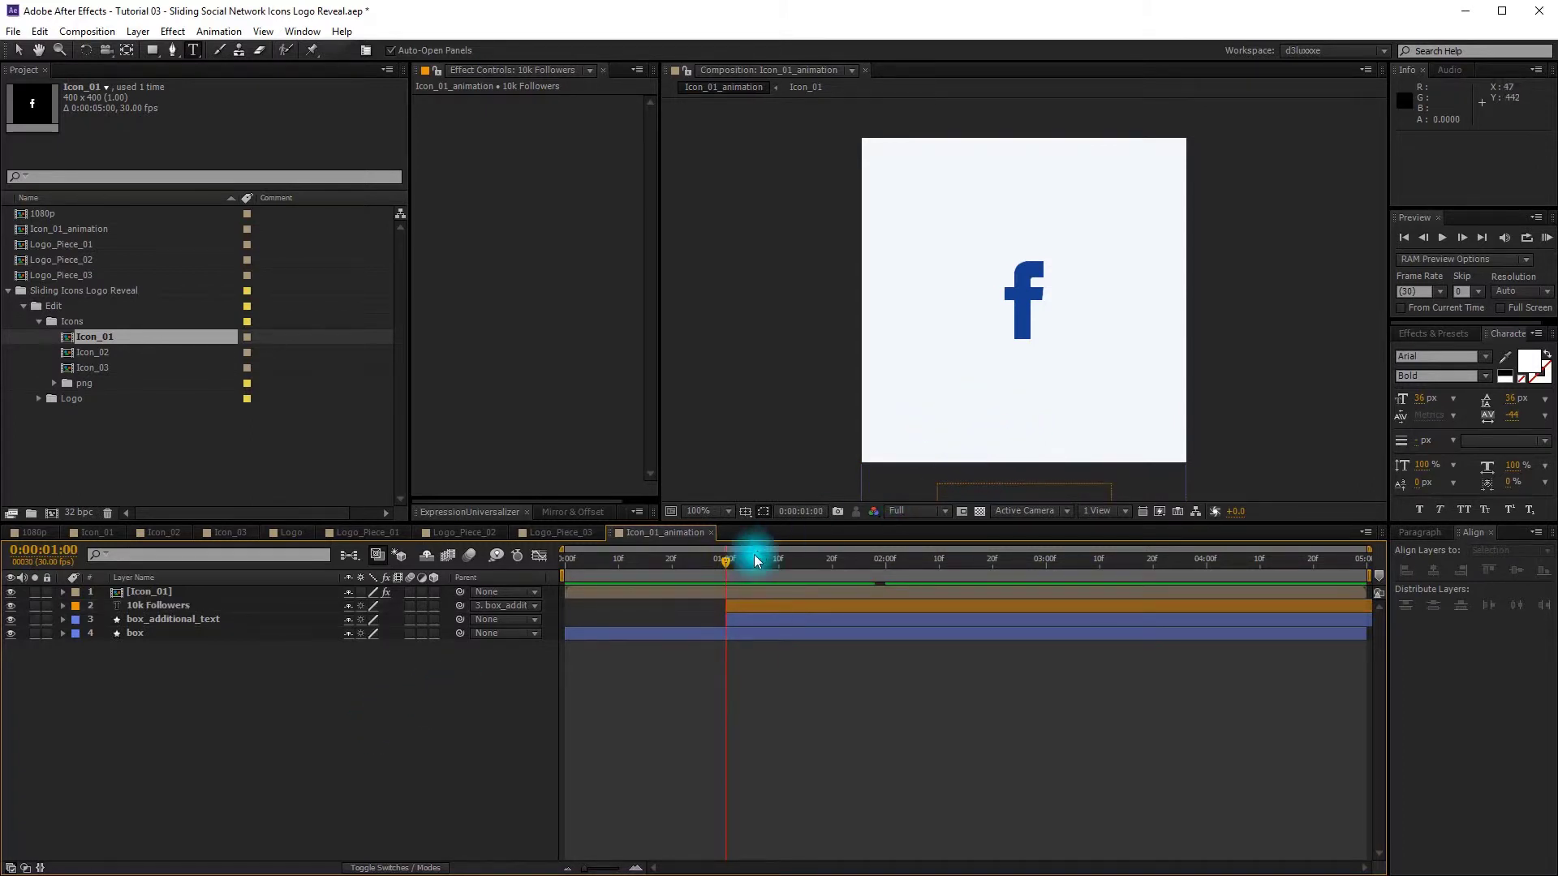
mouse_move(752, 554)
left_mouse_down()
mouse_move(723, 561)
mouse_move(800, 567)
mouse_move(729, 571)
left_mouse_up()
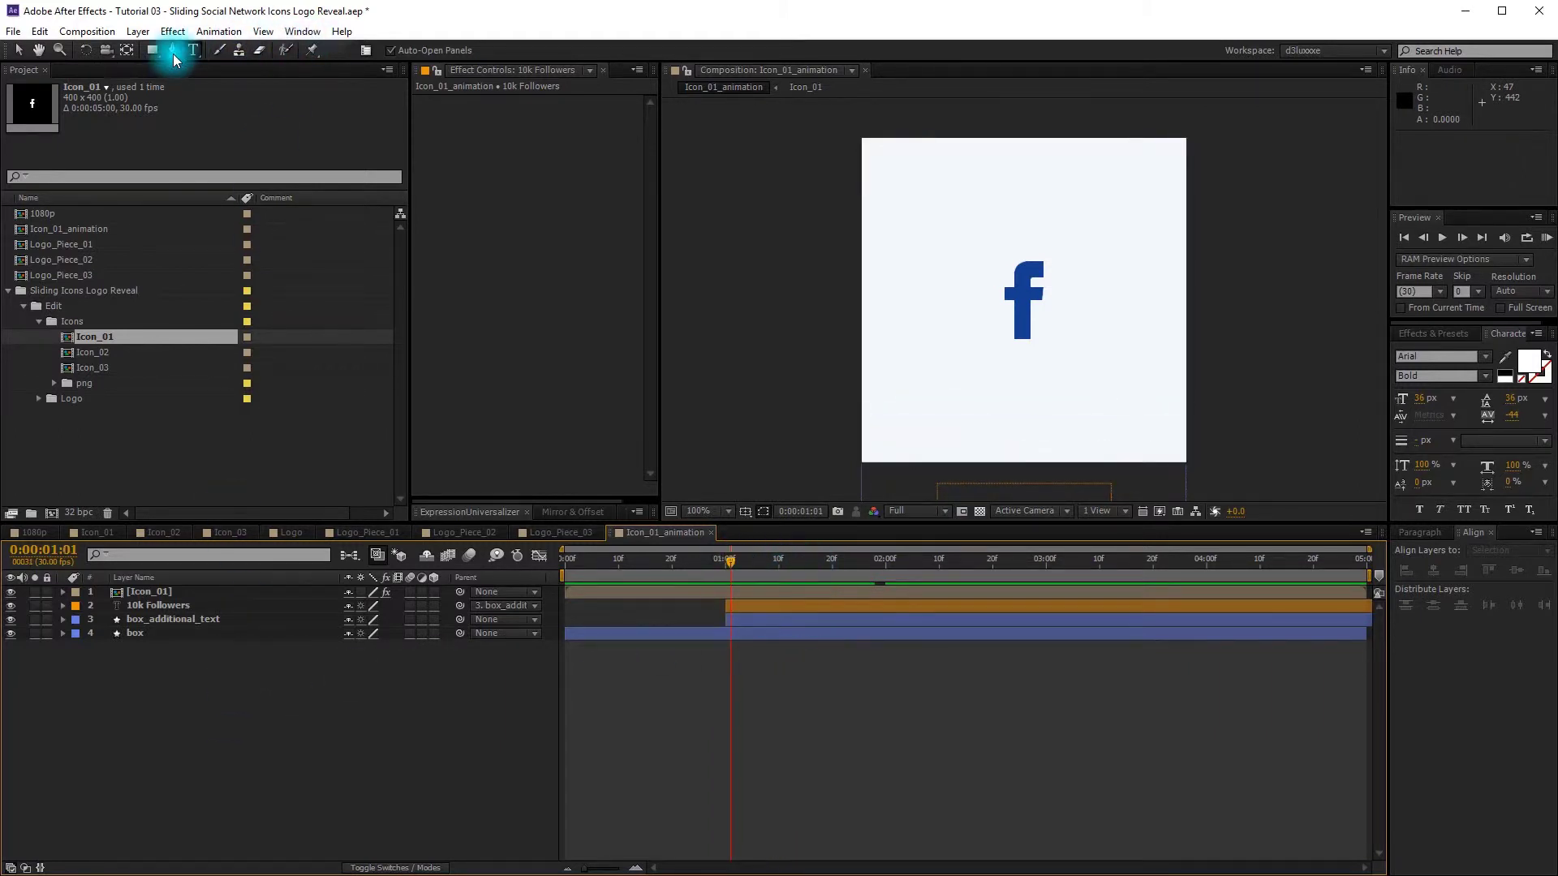
Step: Create a composition-sized polygon shape layer and set its Points to 3 to form a triangle
mouse_move(154, 50)
left_mouse_down()
mouse_move(217, 116)
mouse_move(222, 103)
left_mouse_up()
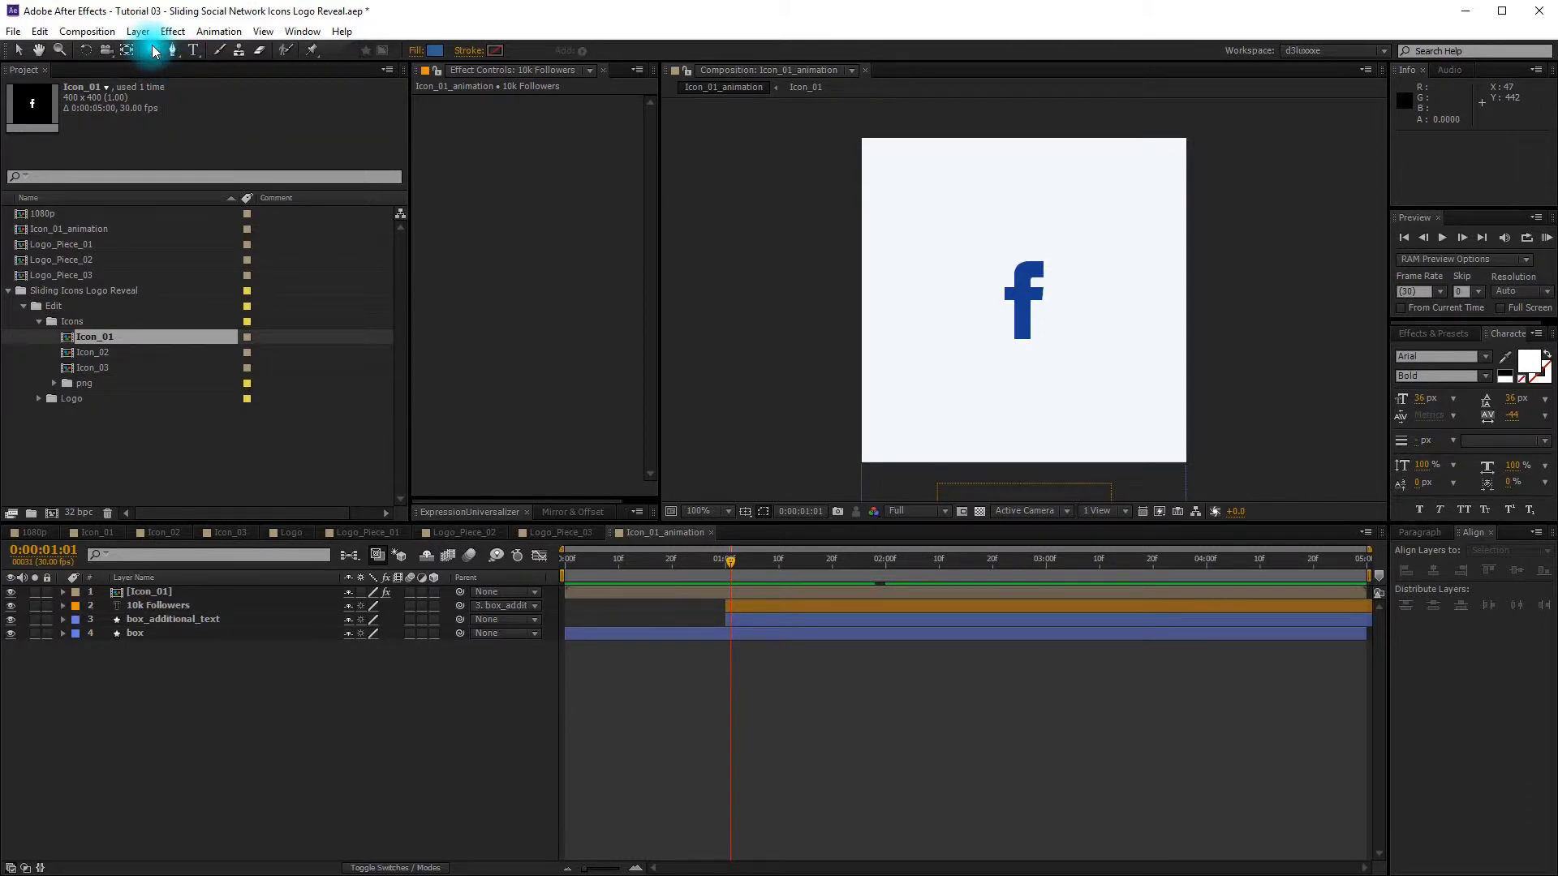
double_click(154, 50)
left_click(91, 619)
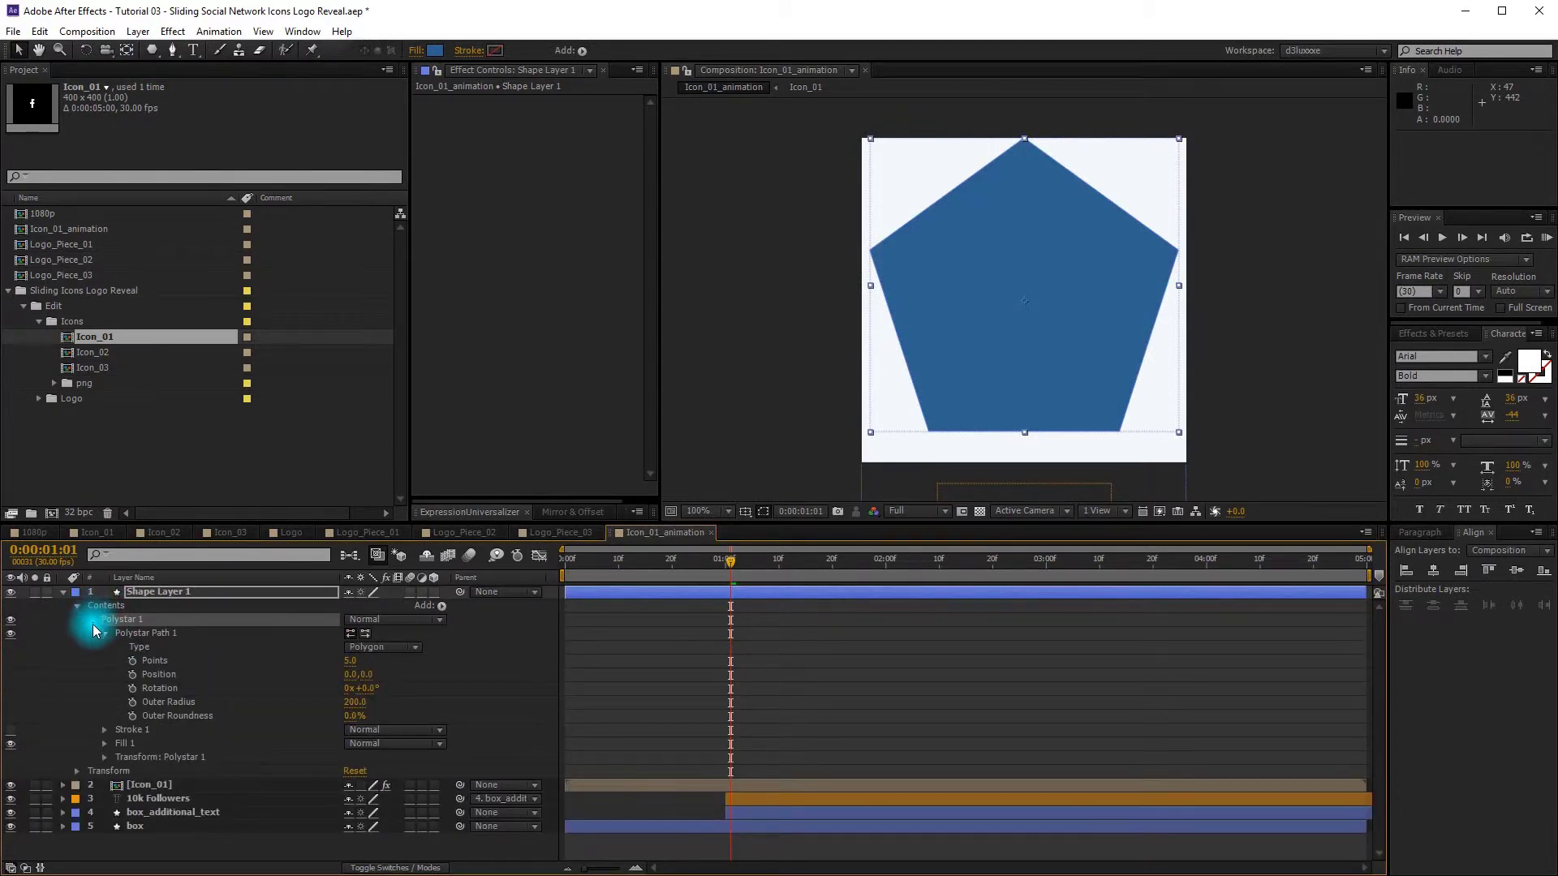
left_click(350, 660)
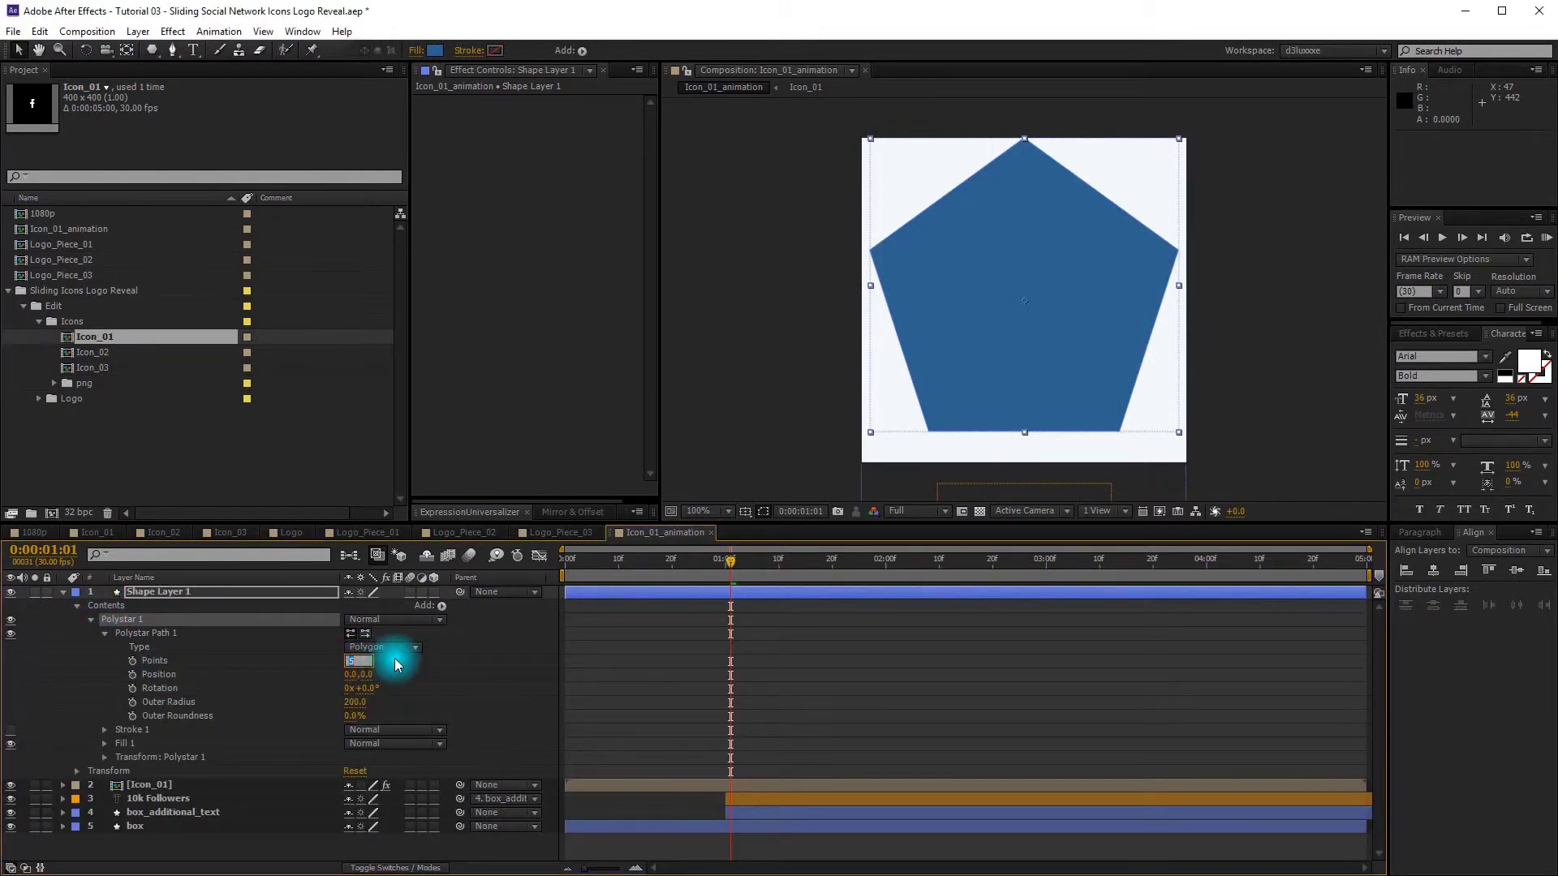
type("3")
key("Return")
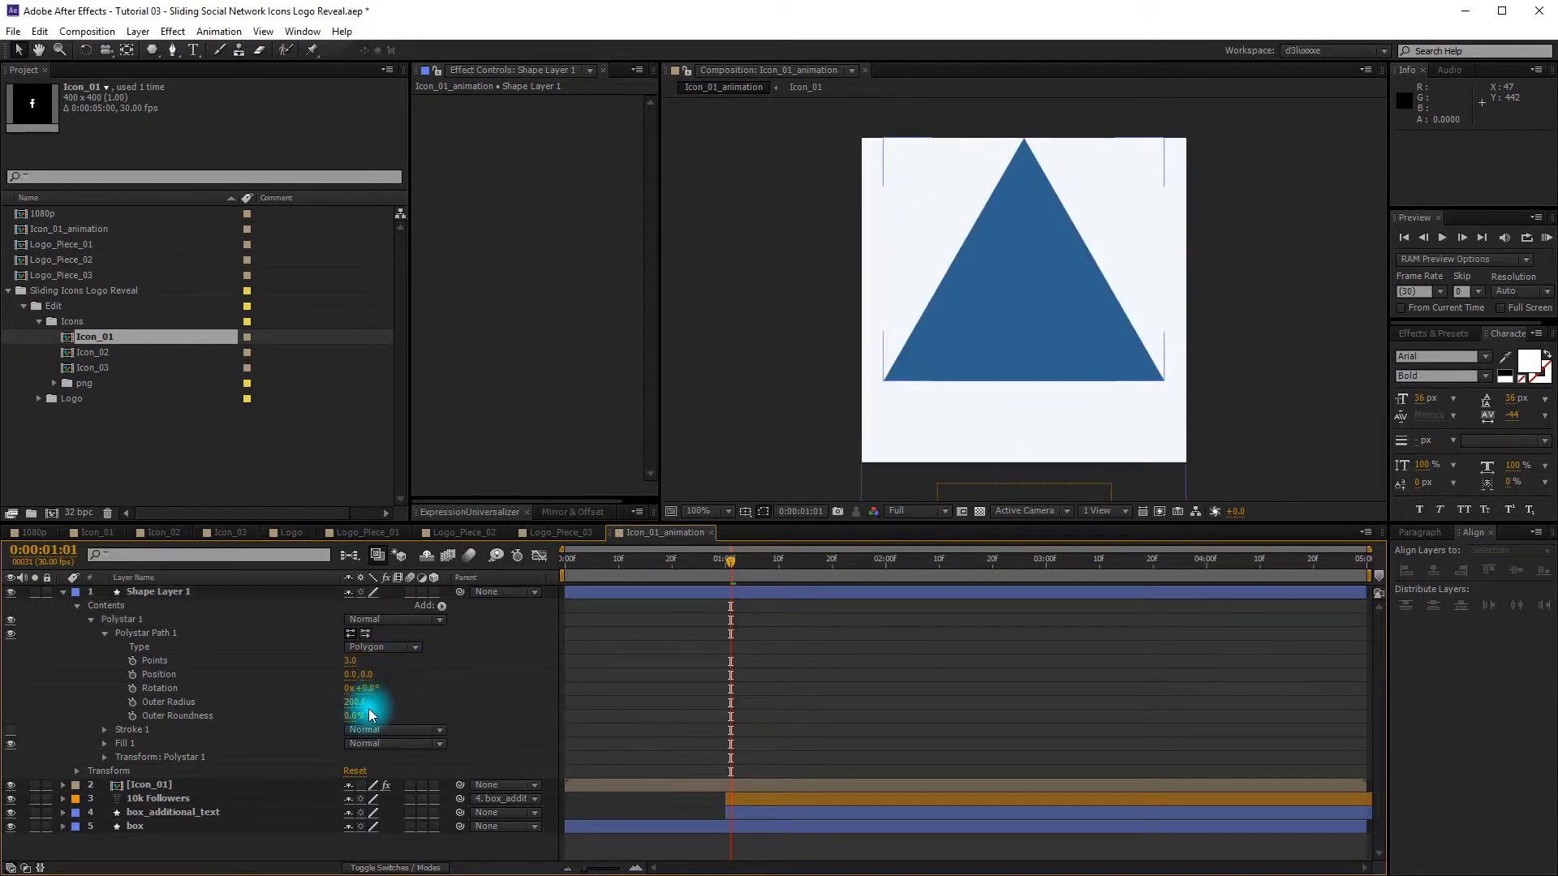
Step: Set the triangle's Outer Radius to 25 and add Round Corners with a radius of 10 to the shape
left_click(369, 702)
type("25")
key("Return")
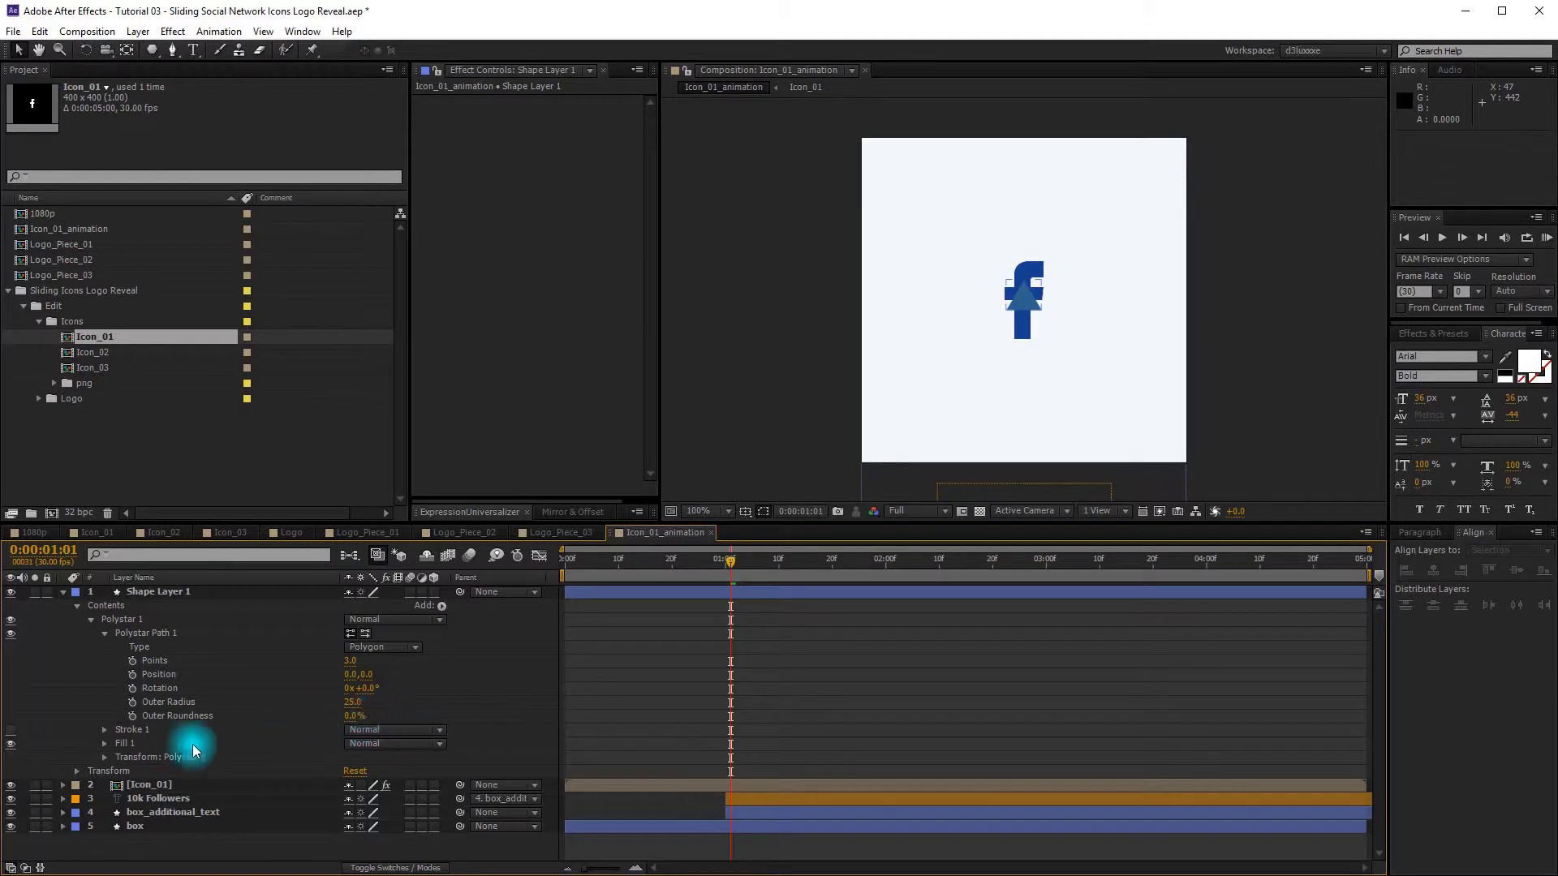
left_click(441, 606)
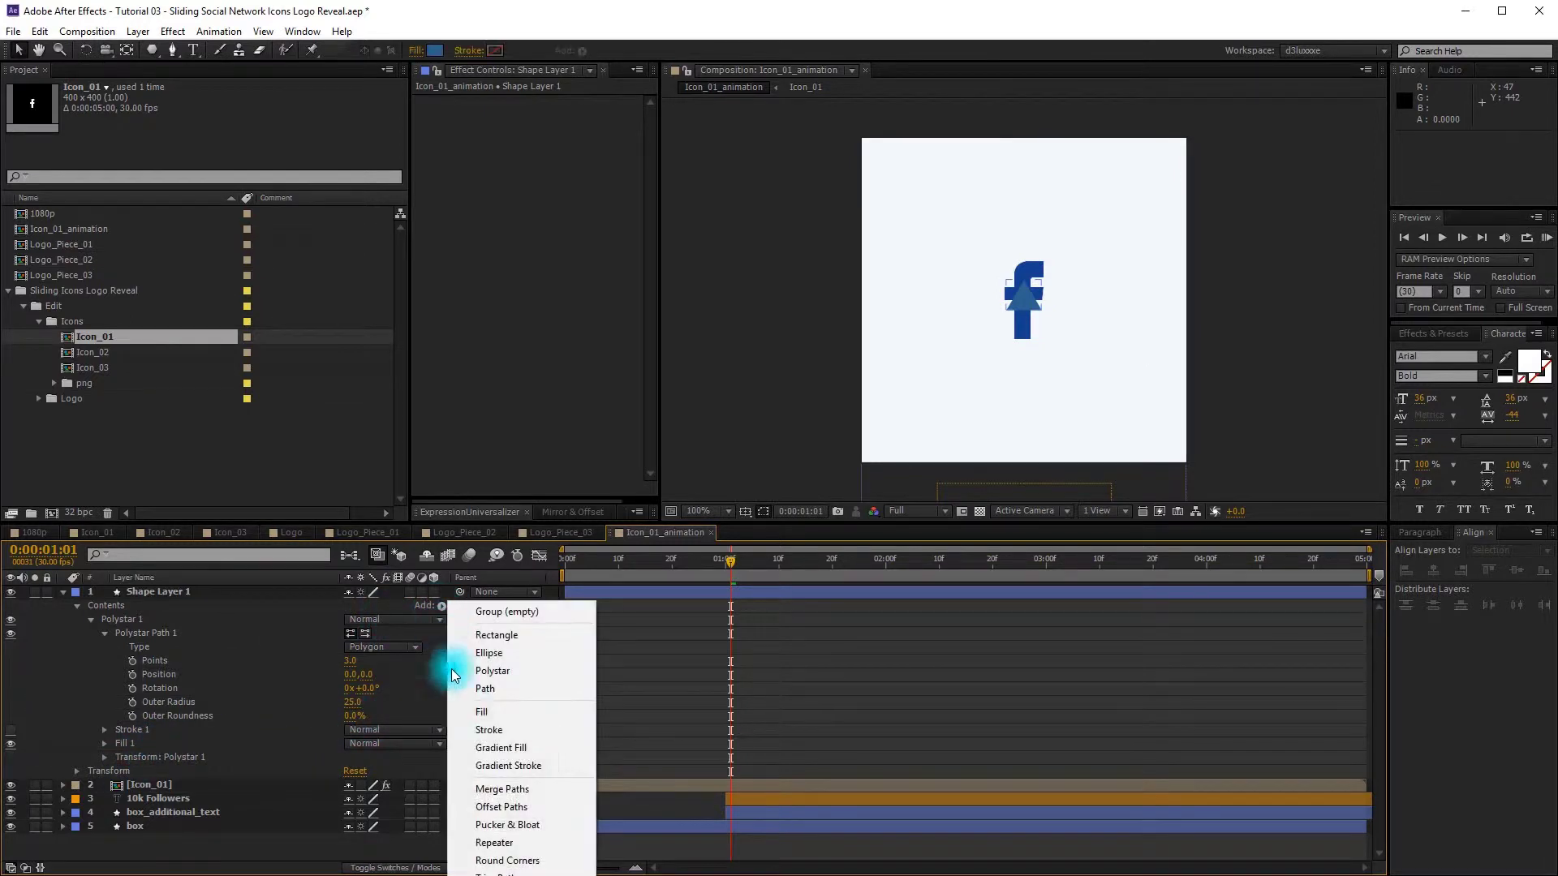
left_click(520, 861)
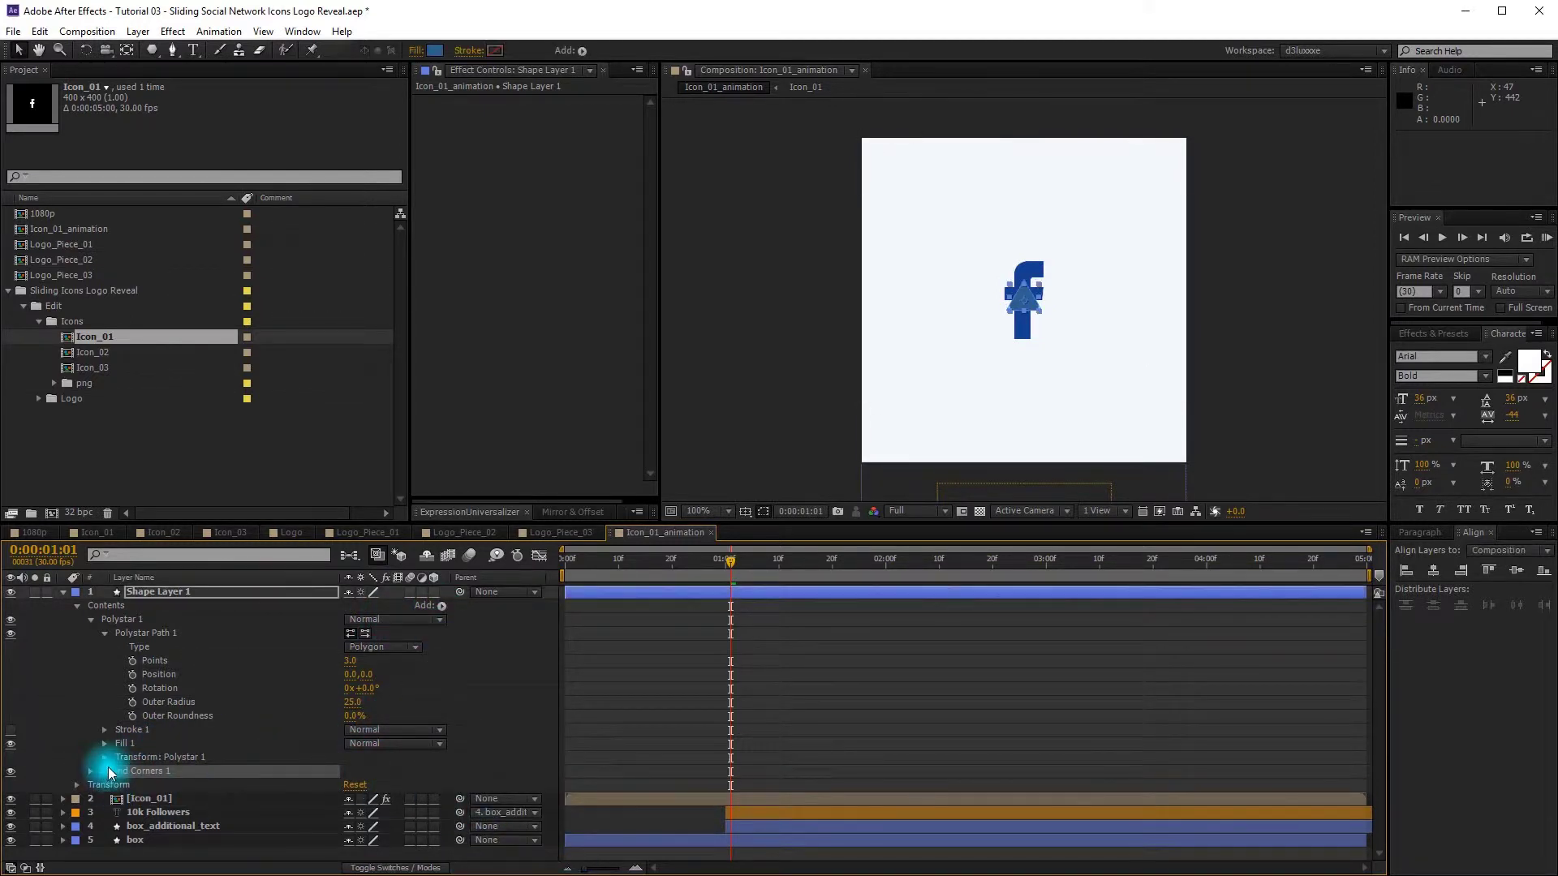
left_click(90, 771)
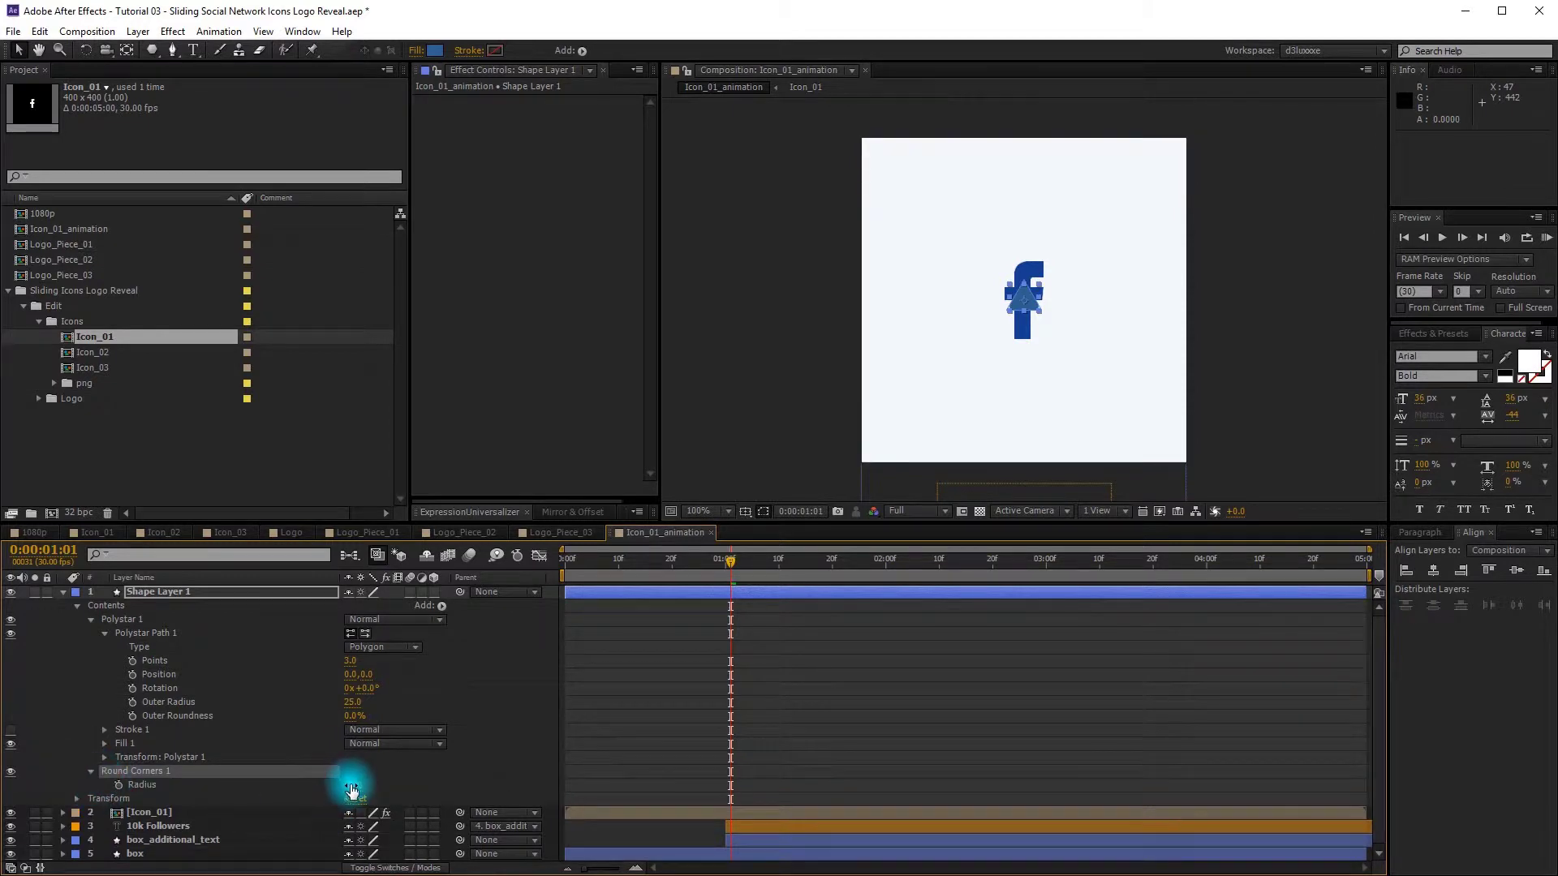
left_click(386, 786)
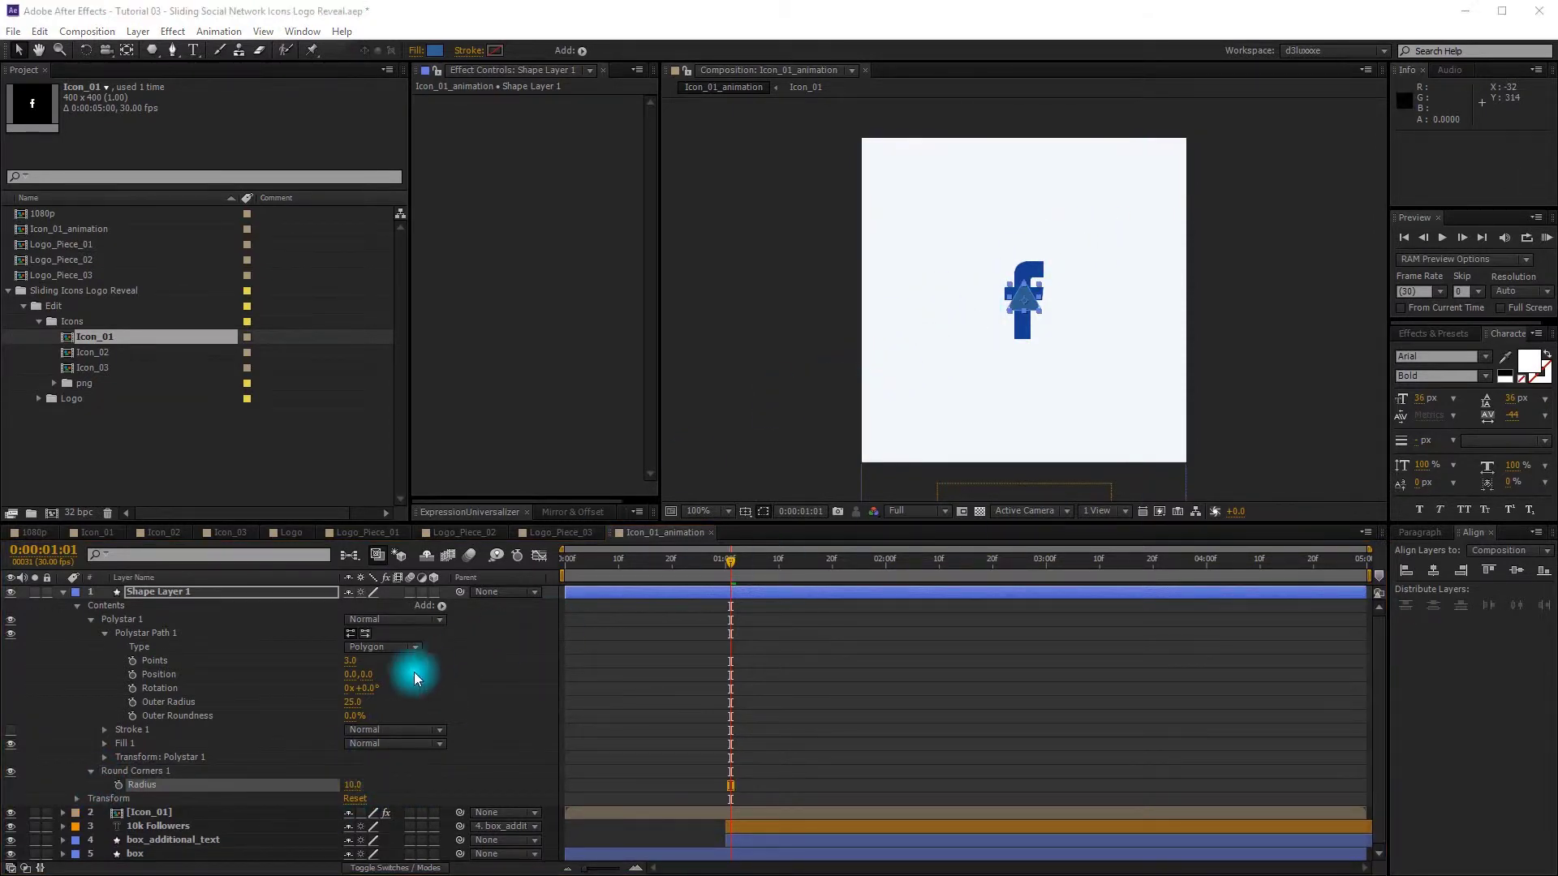
Step: Scale the triangle shape layer to 50% and move it directly below Icon_01 in the layer order
key("s")
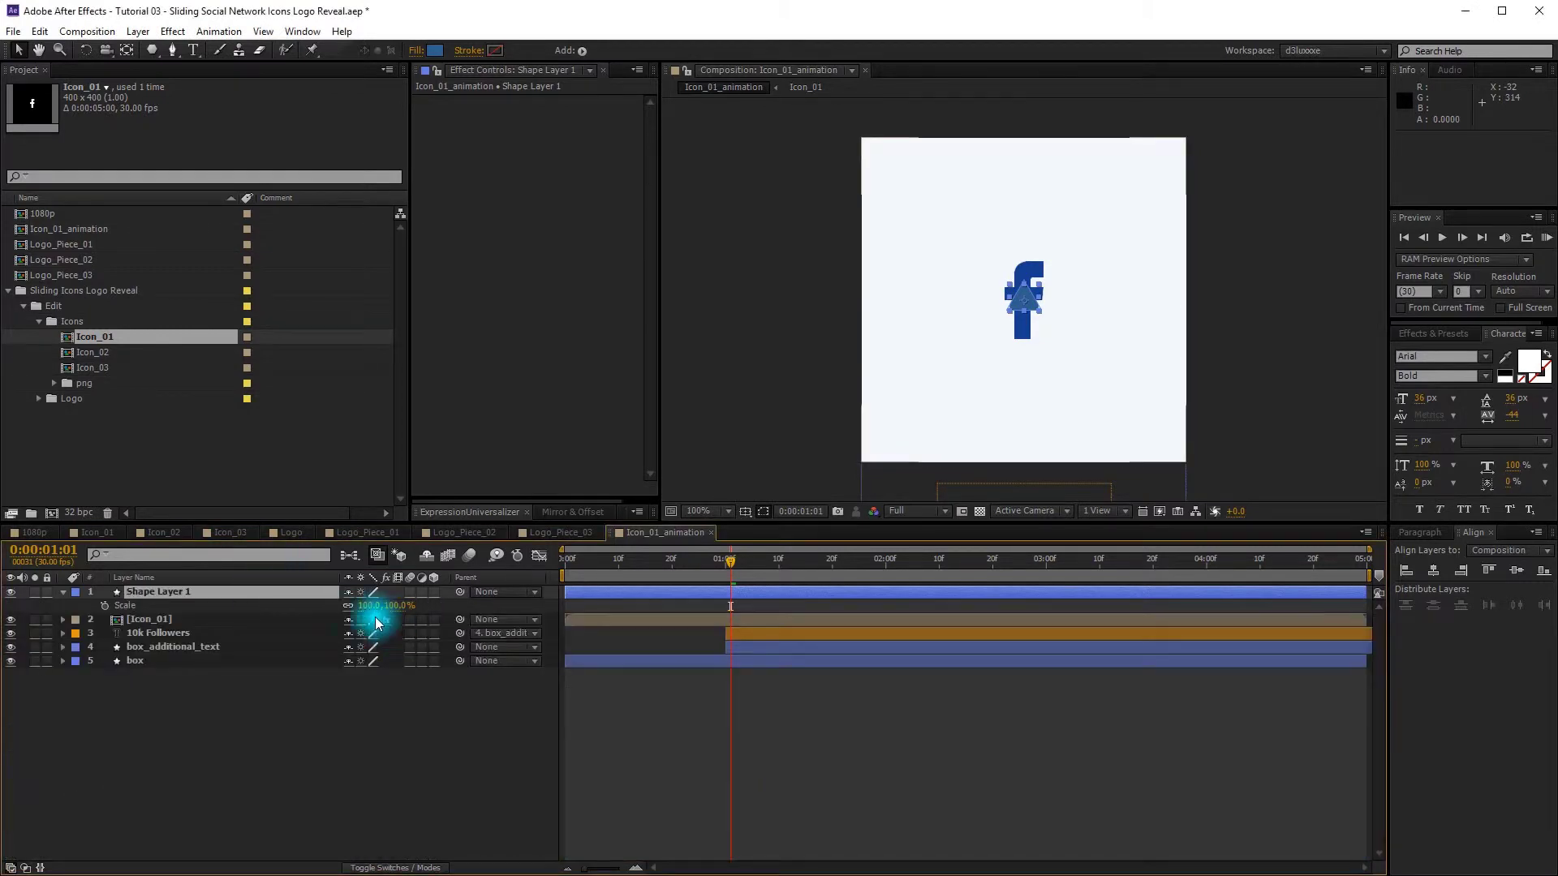
left_click(369, 605)
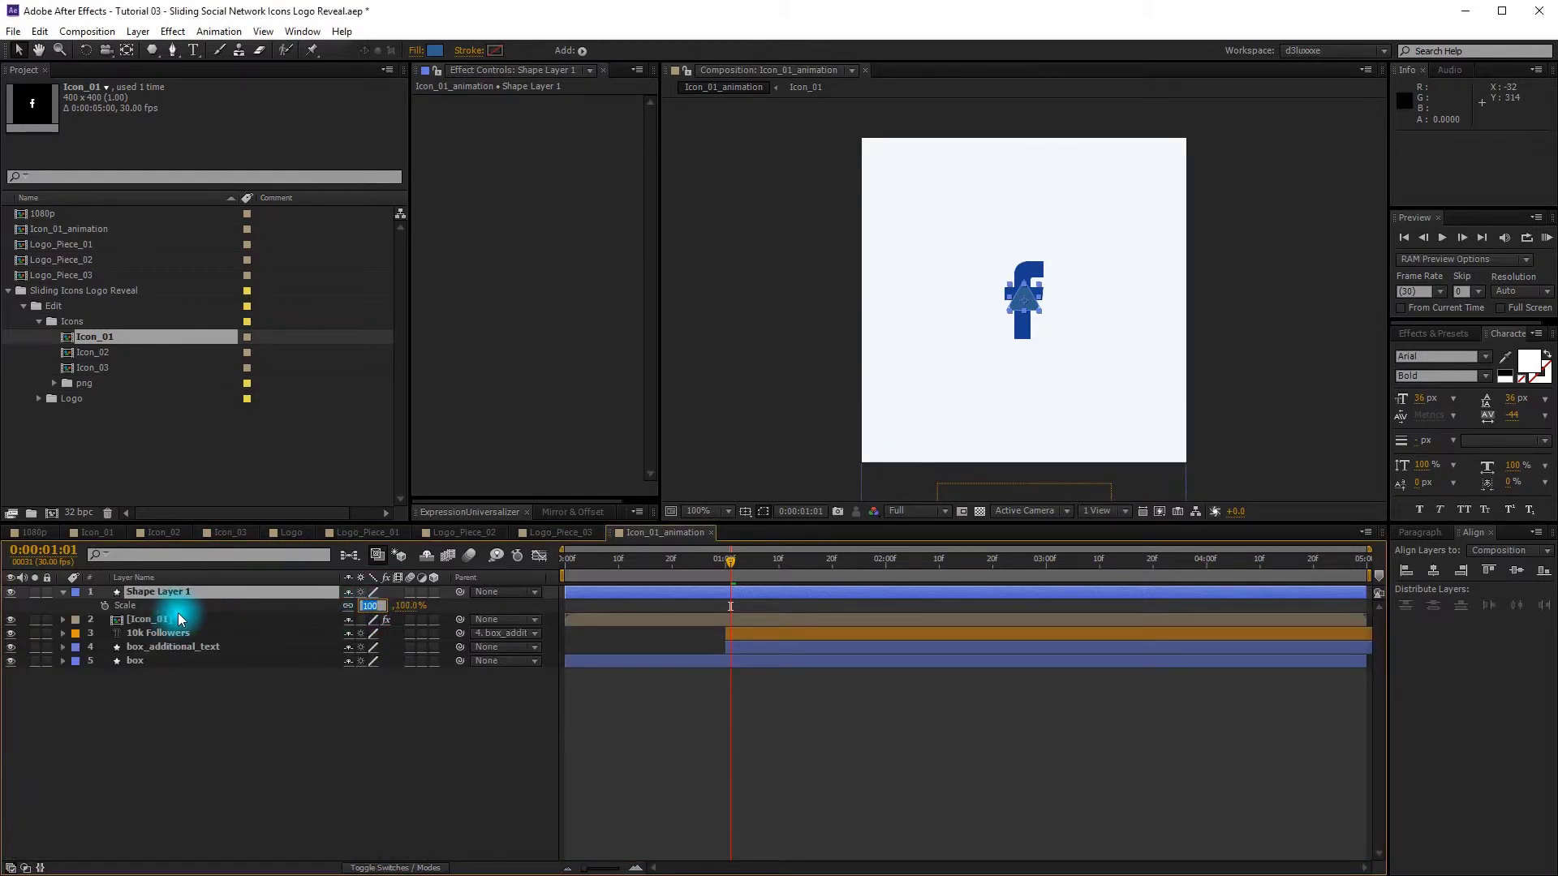
type("50")
left_click(289, 723)
left_click_drag(181, 594, 183, 624)
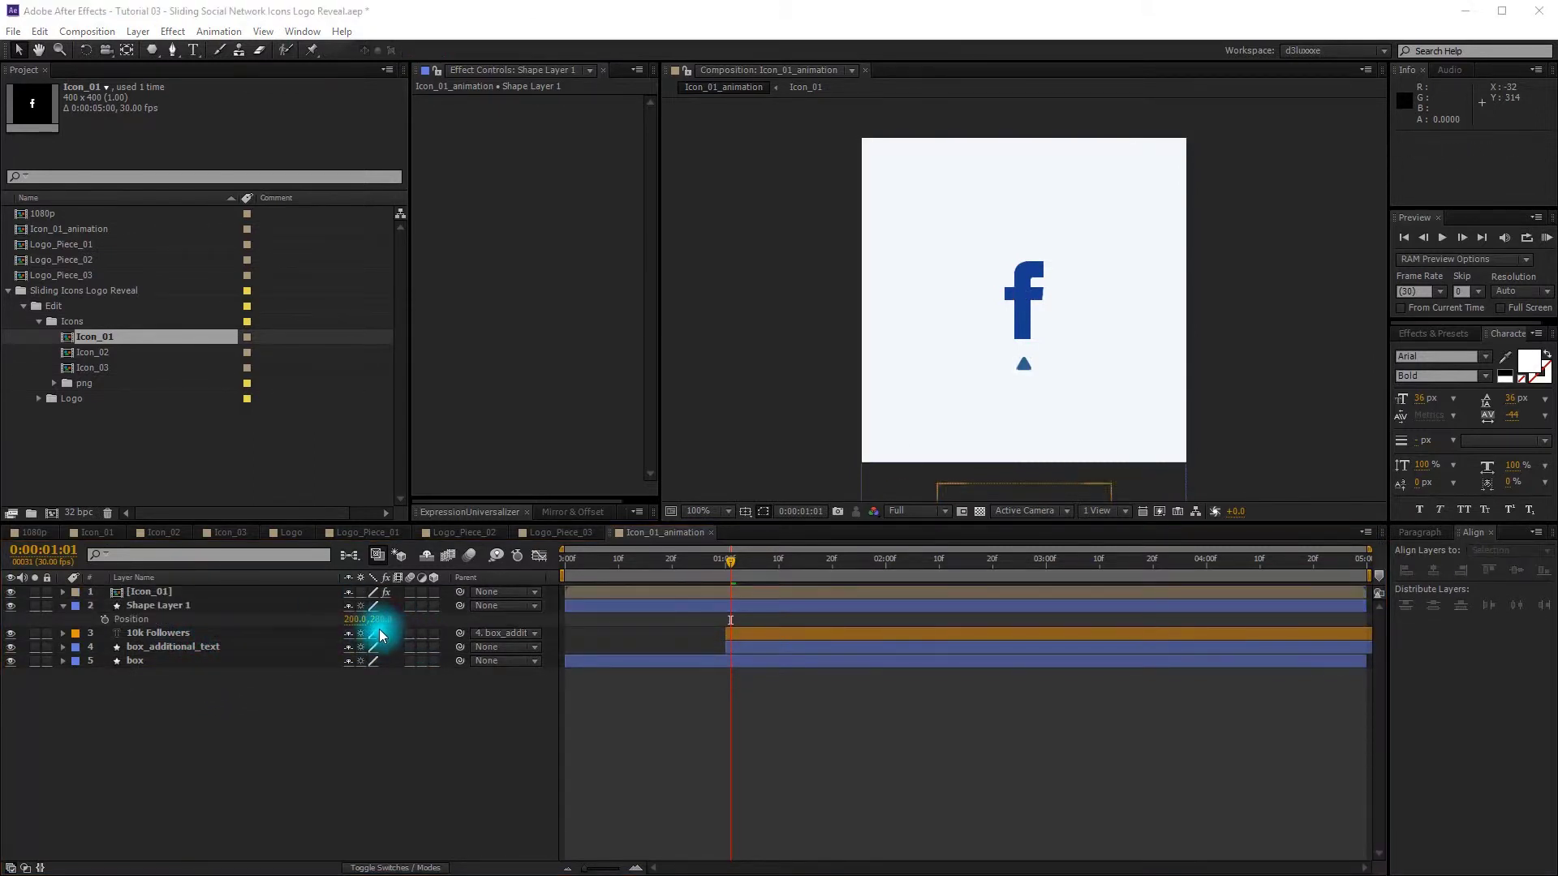
Step: Set the triangle shape layer's Position to 200, 360 so it sits below the Facebook icon
left_click(383, 623)
mouse_move(383, 622)
left_mouse_down()
mouse_move(406, 615)
mouse_move(383, 627)
left_mouse_up()
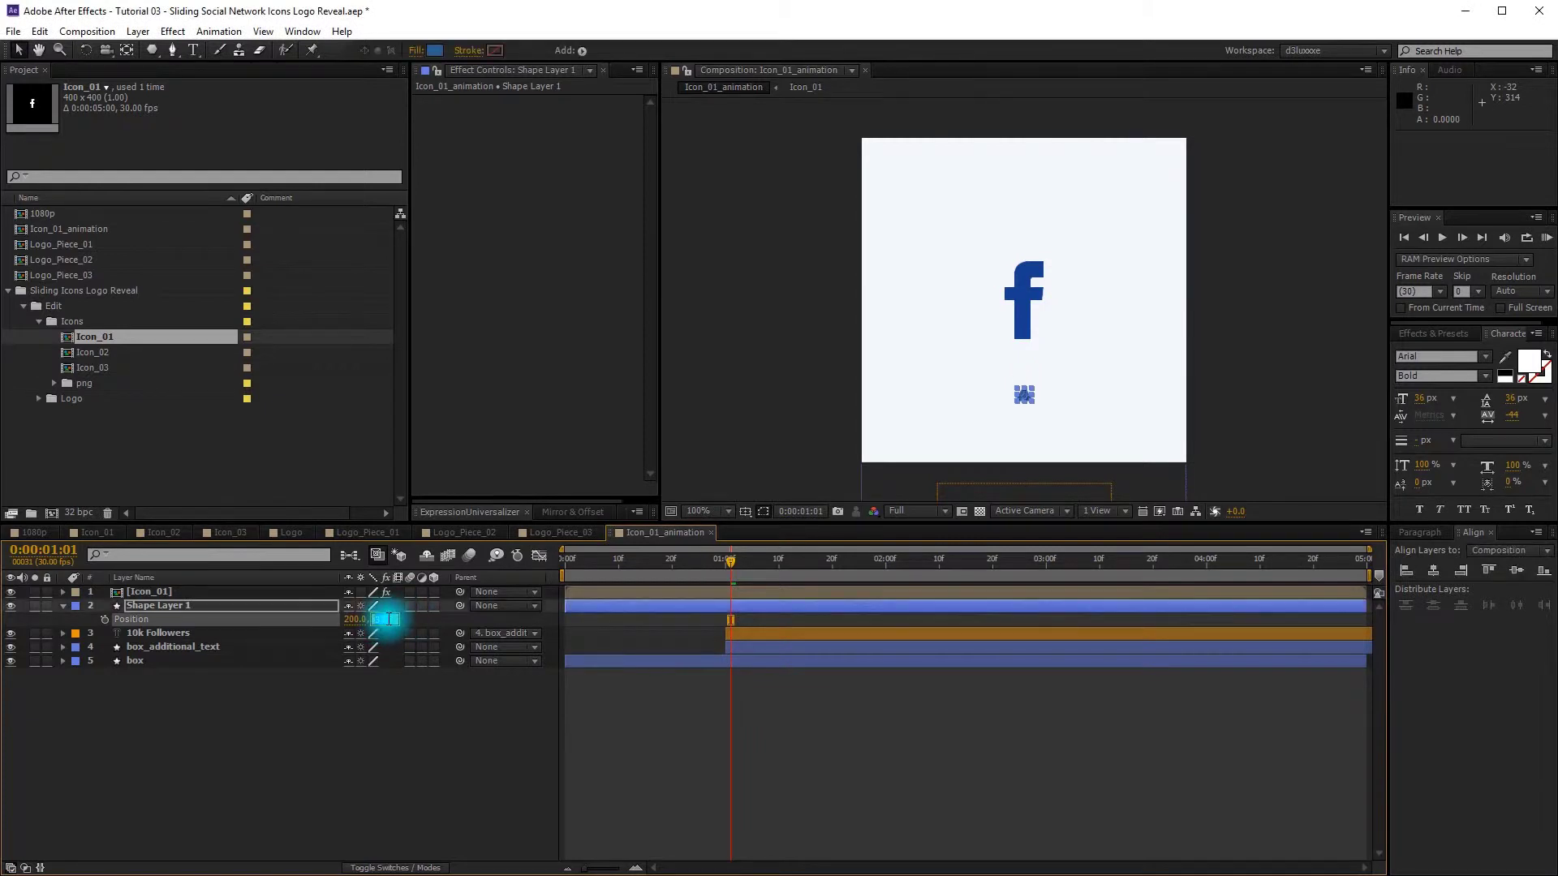
type("60")
left_click(378, 797)
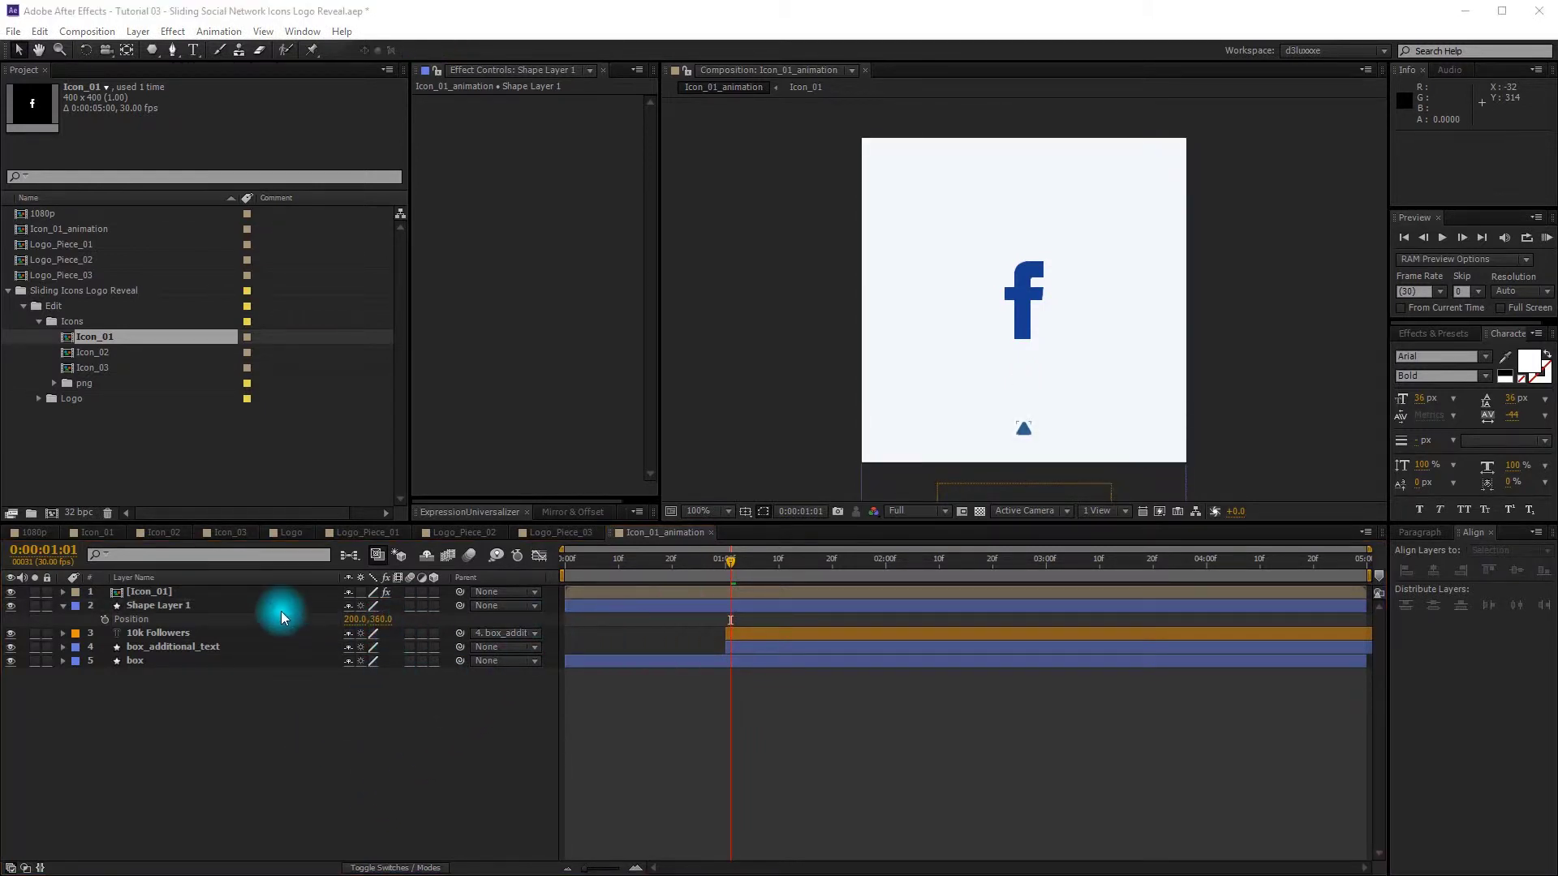
Step: Rename the triangle's shape layer as triangle
left_click(243, 606)
key("Return")
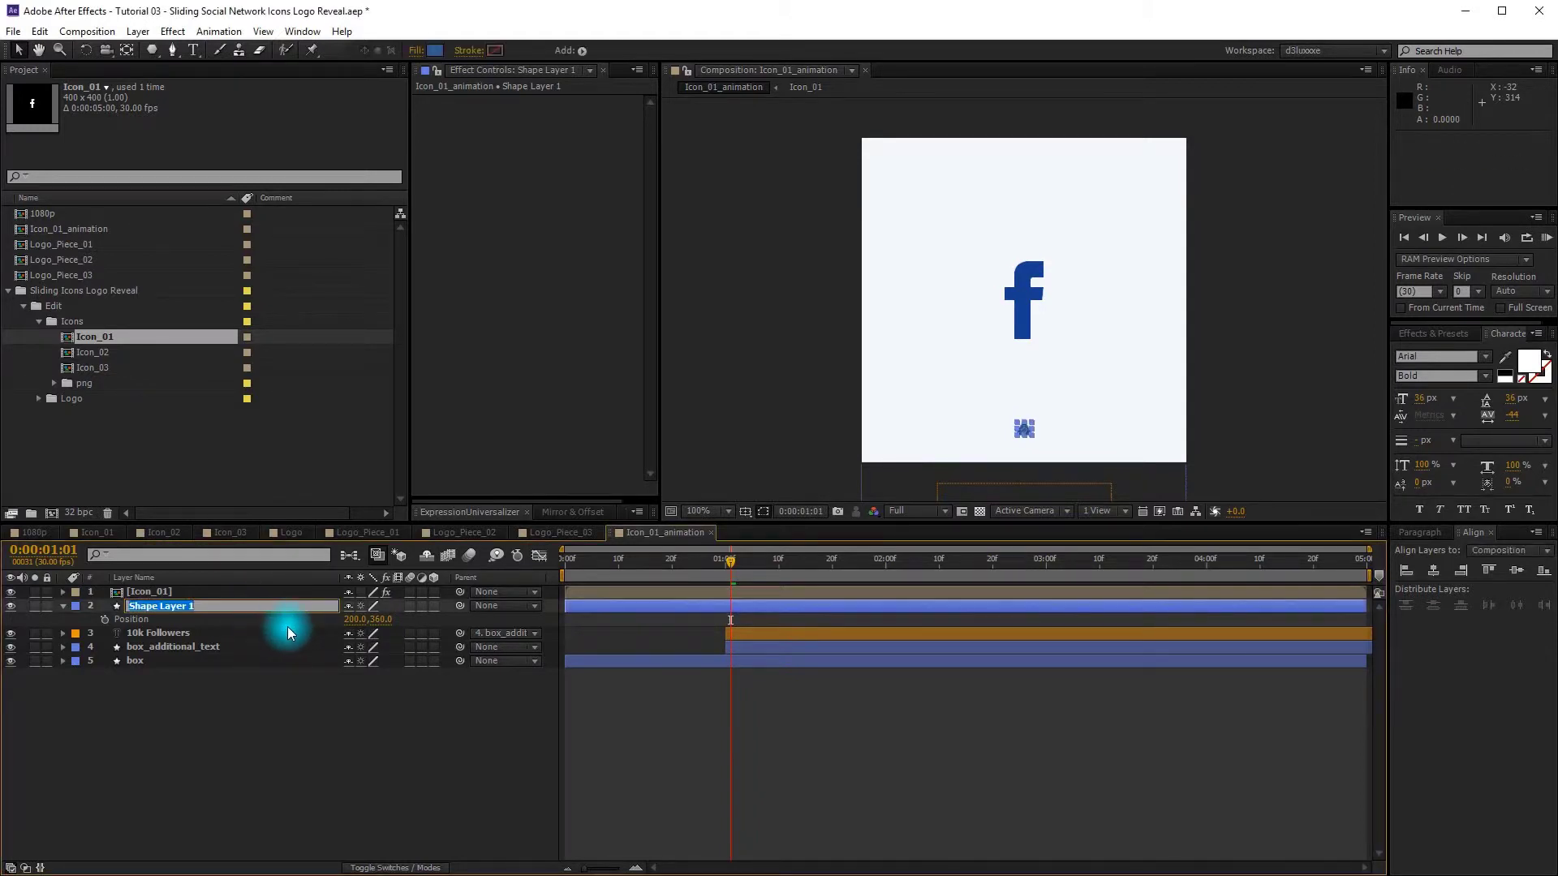
type("triangle")
key("Return")
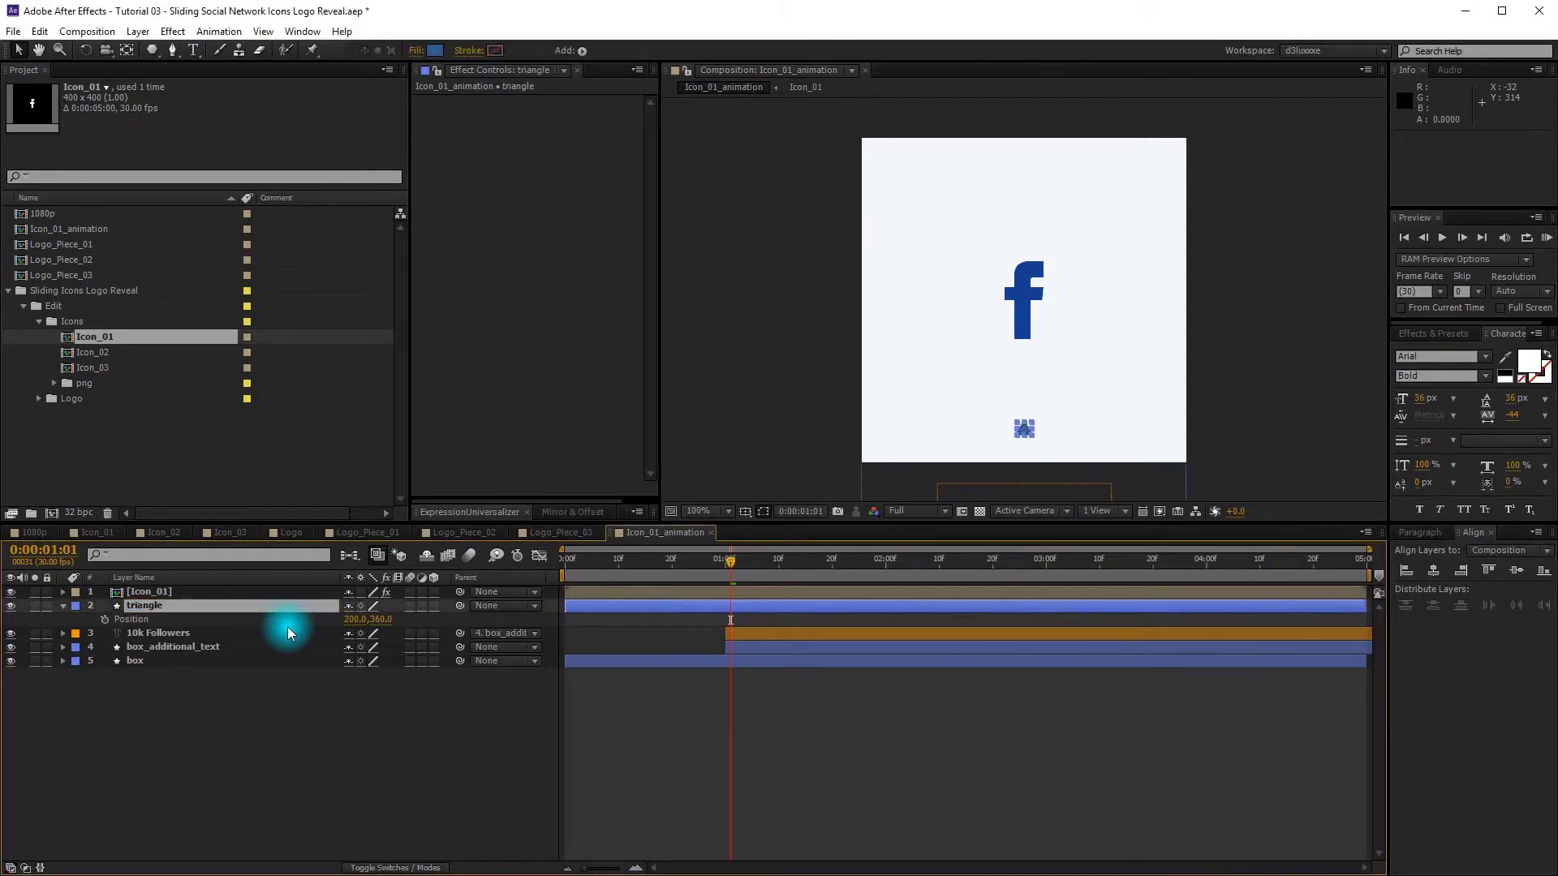
Step: Shift the triangle layer so that it starts at 0:00:00:20
left_click(728, 561)
left_click(673, 562)
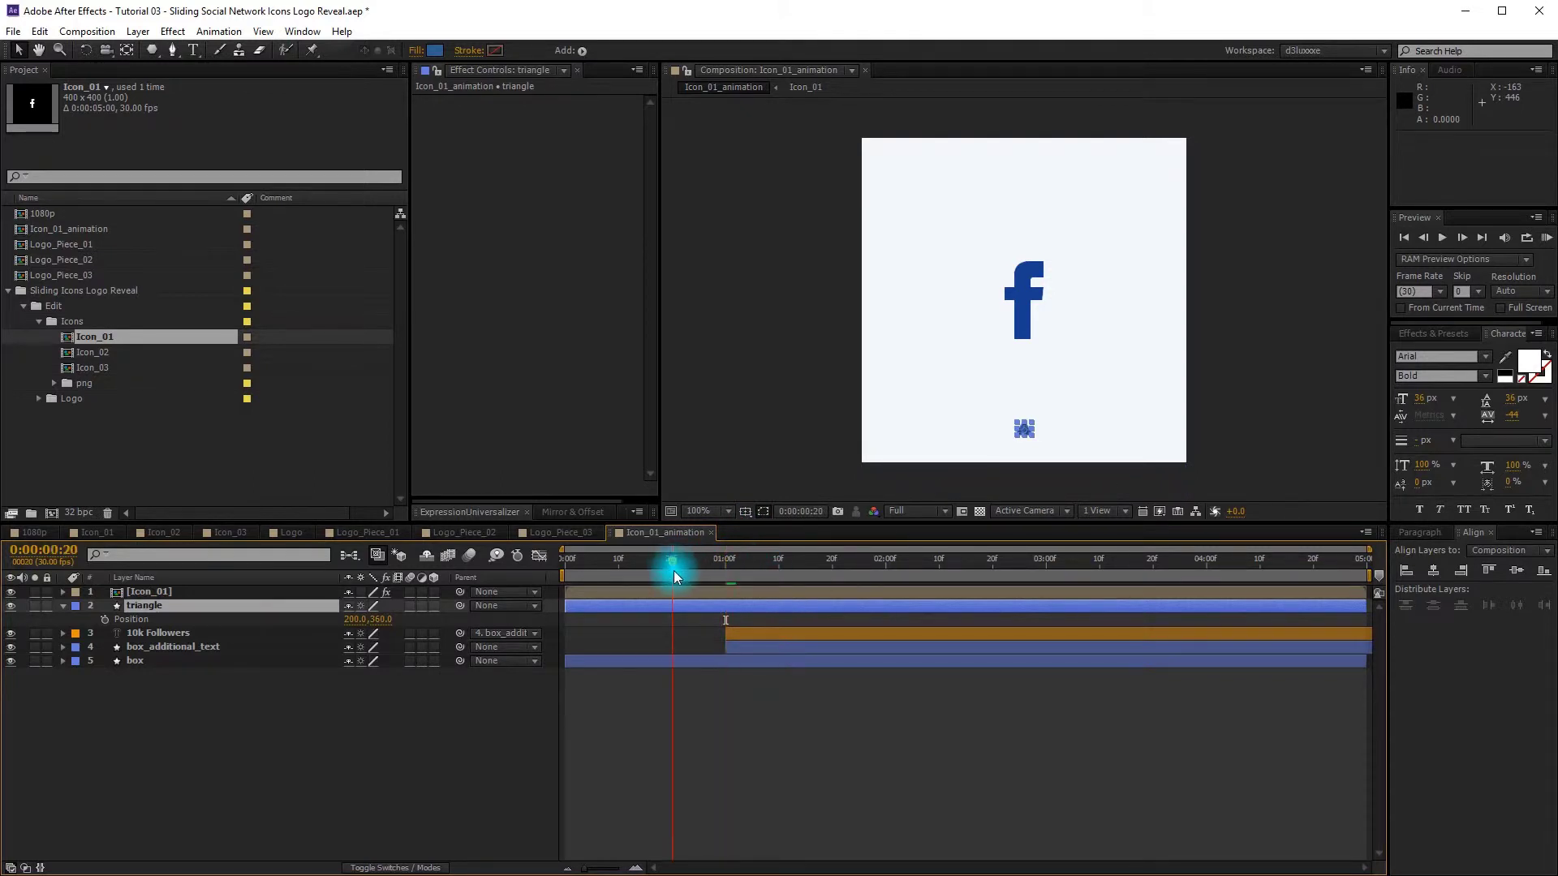
left_click_drag(650, 606, 764, 612)
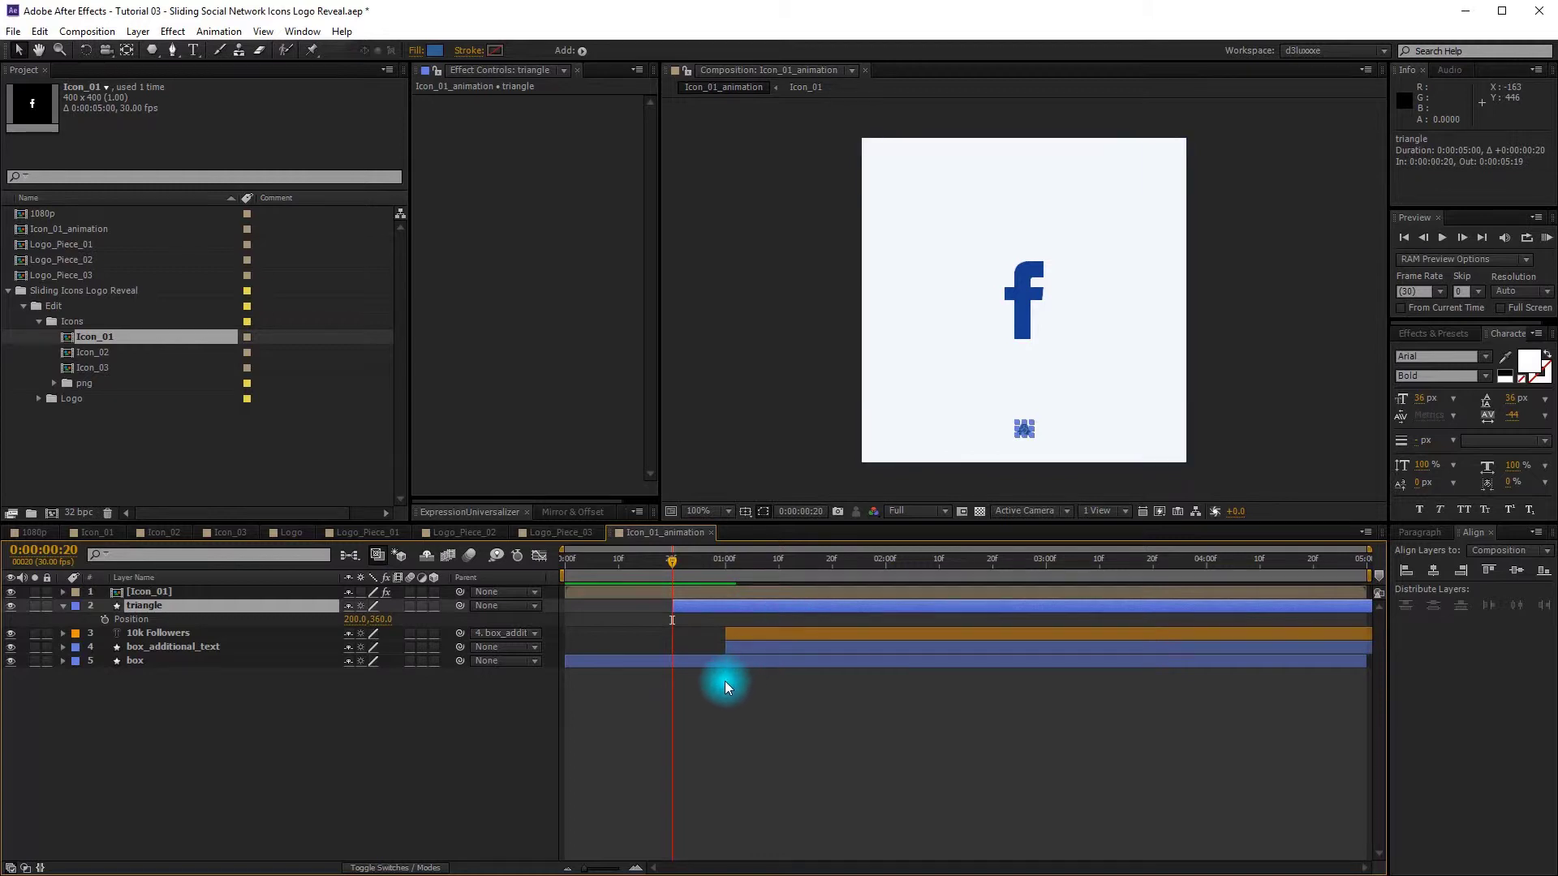
Step: Keyframe the triangle layer's Opacity at 0% on frame 20 and 100% on frame 22
key("t")
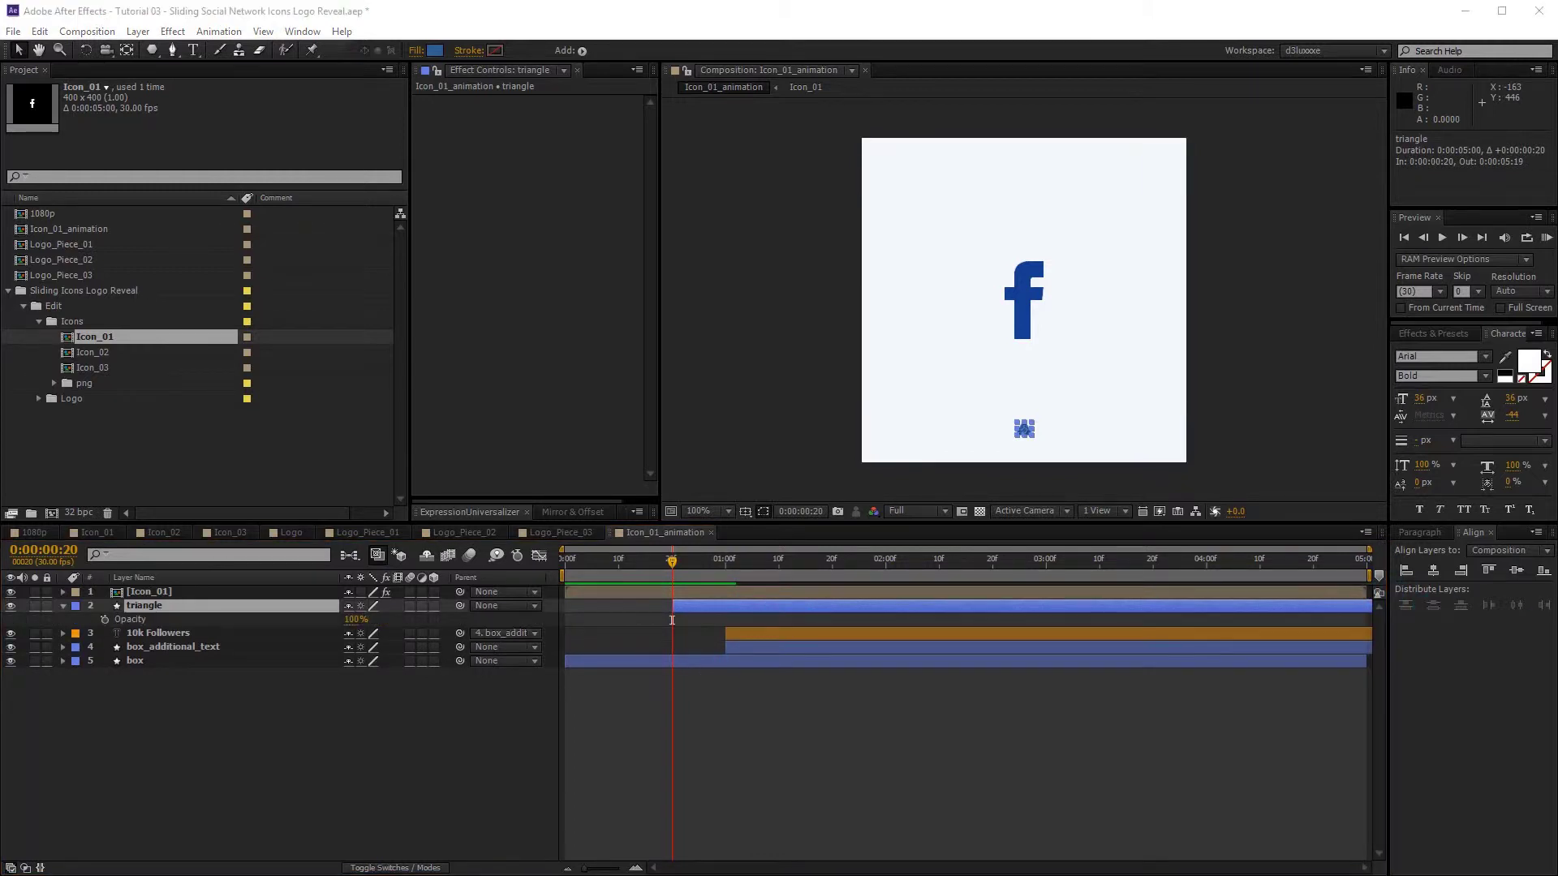
left_click_drag(352, 620, 228, 635)
left_click(224, 733)
left_click(106, 620)
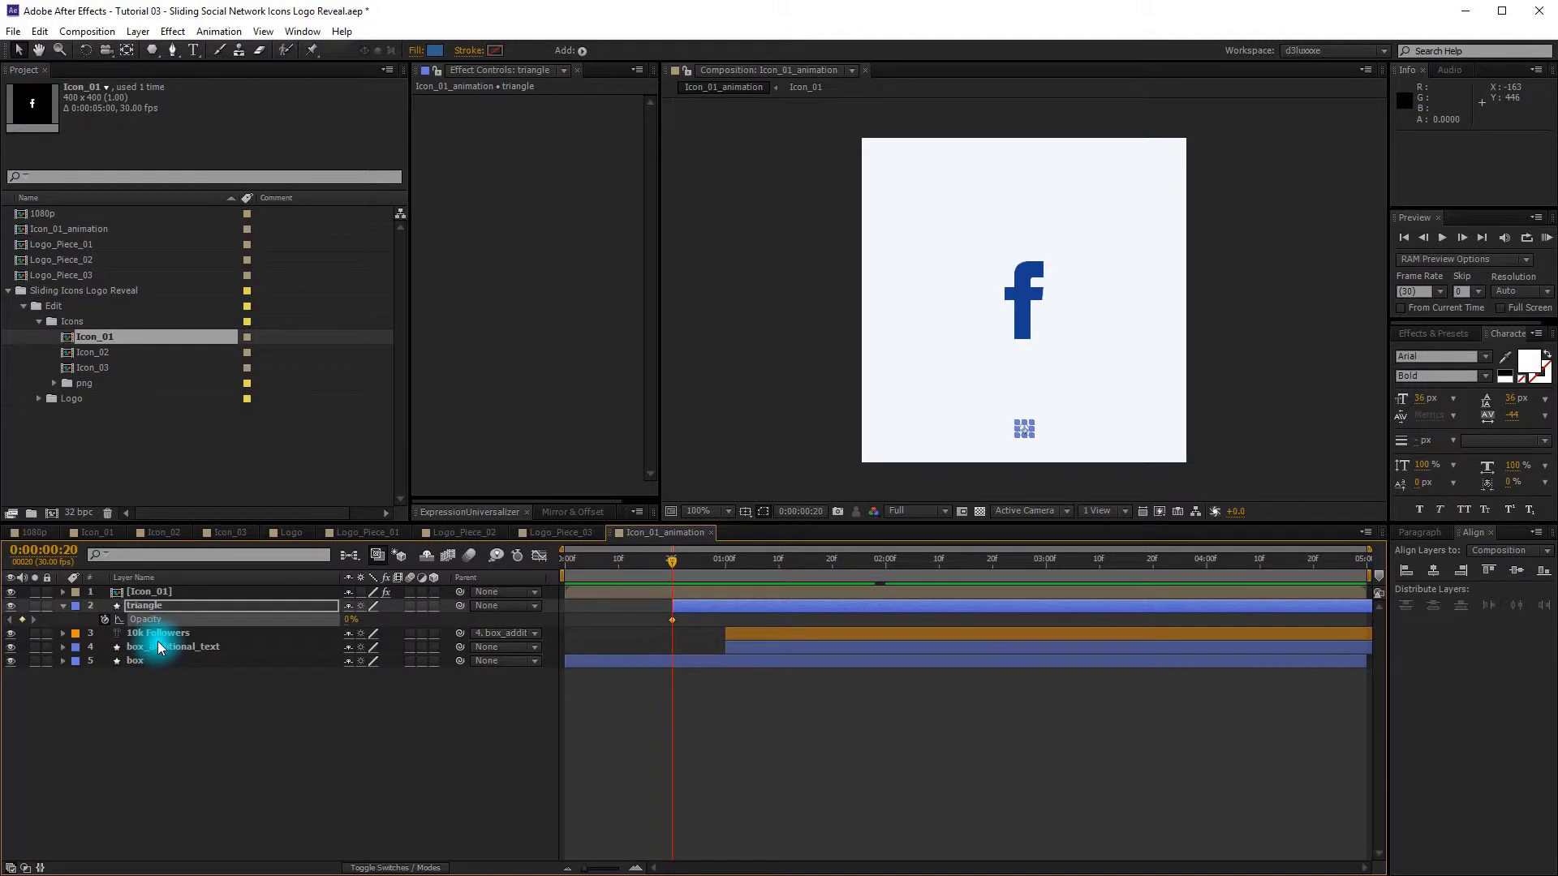
key("Page_Down")
key("Page_Down")
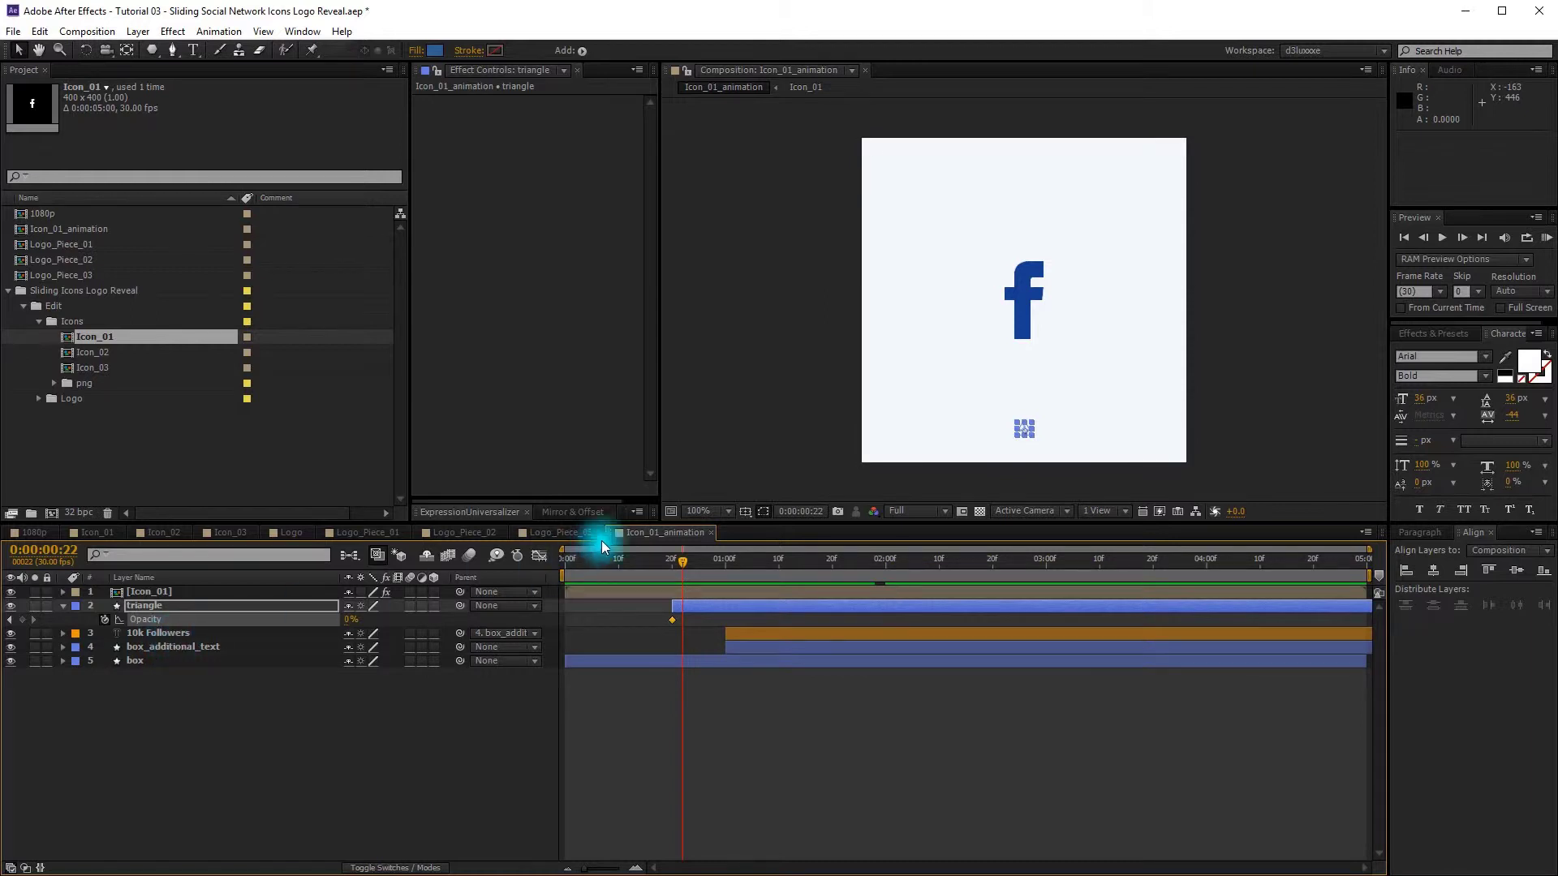
left_click_drag(683, 560, 673, 563)
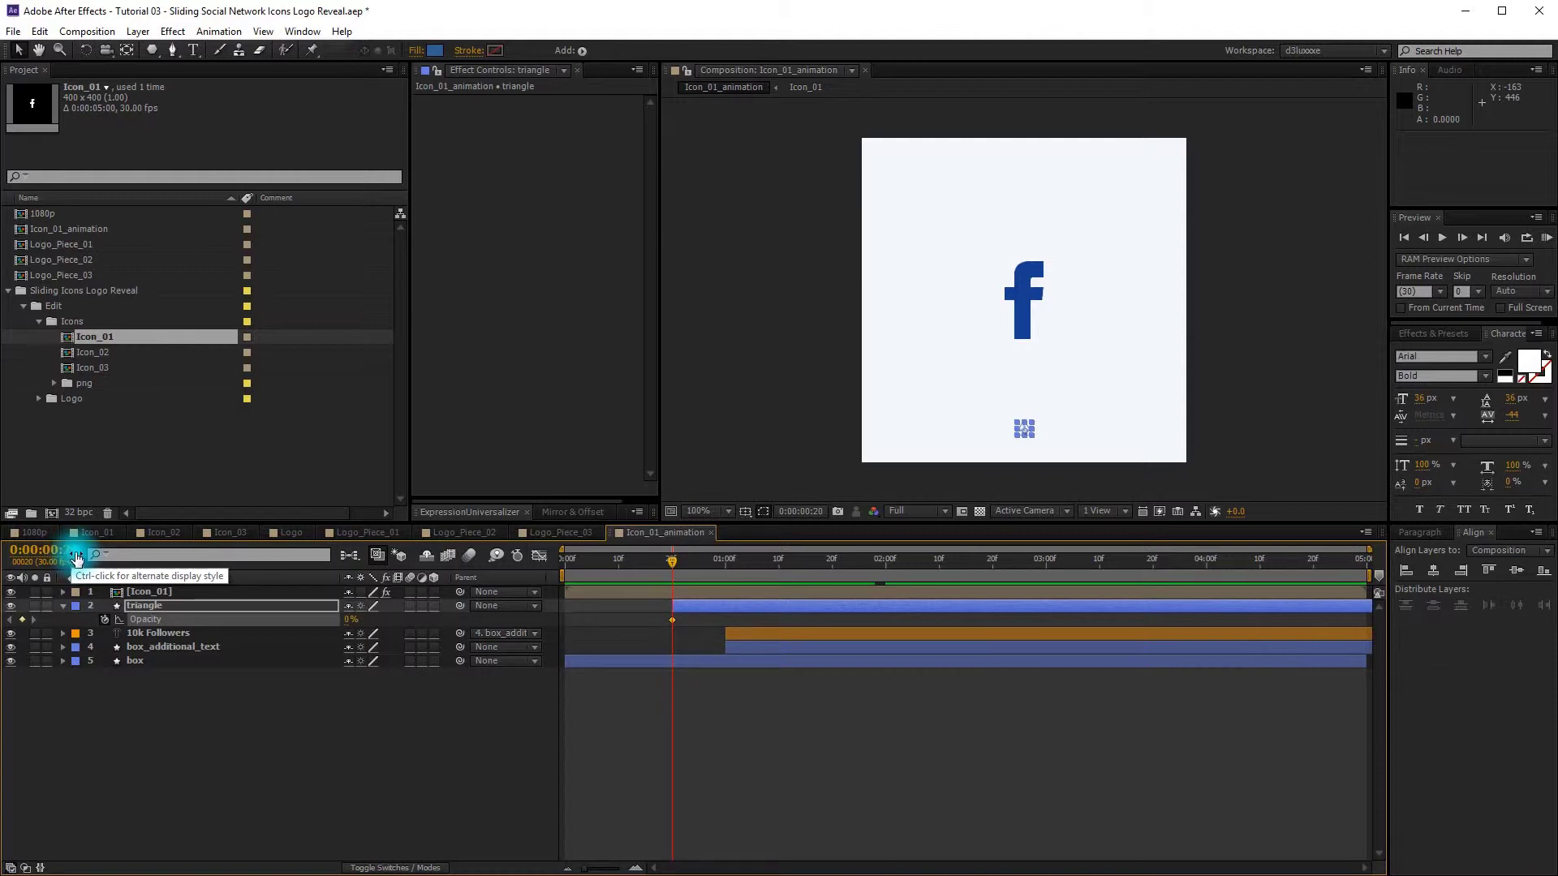
key("Page_Down")
key("Page_Down")
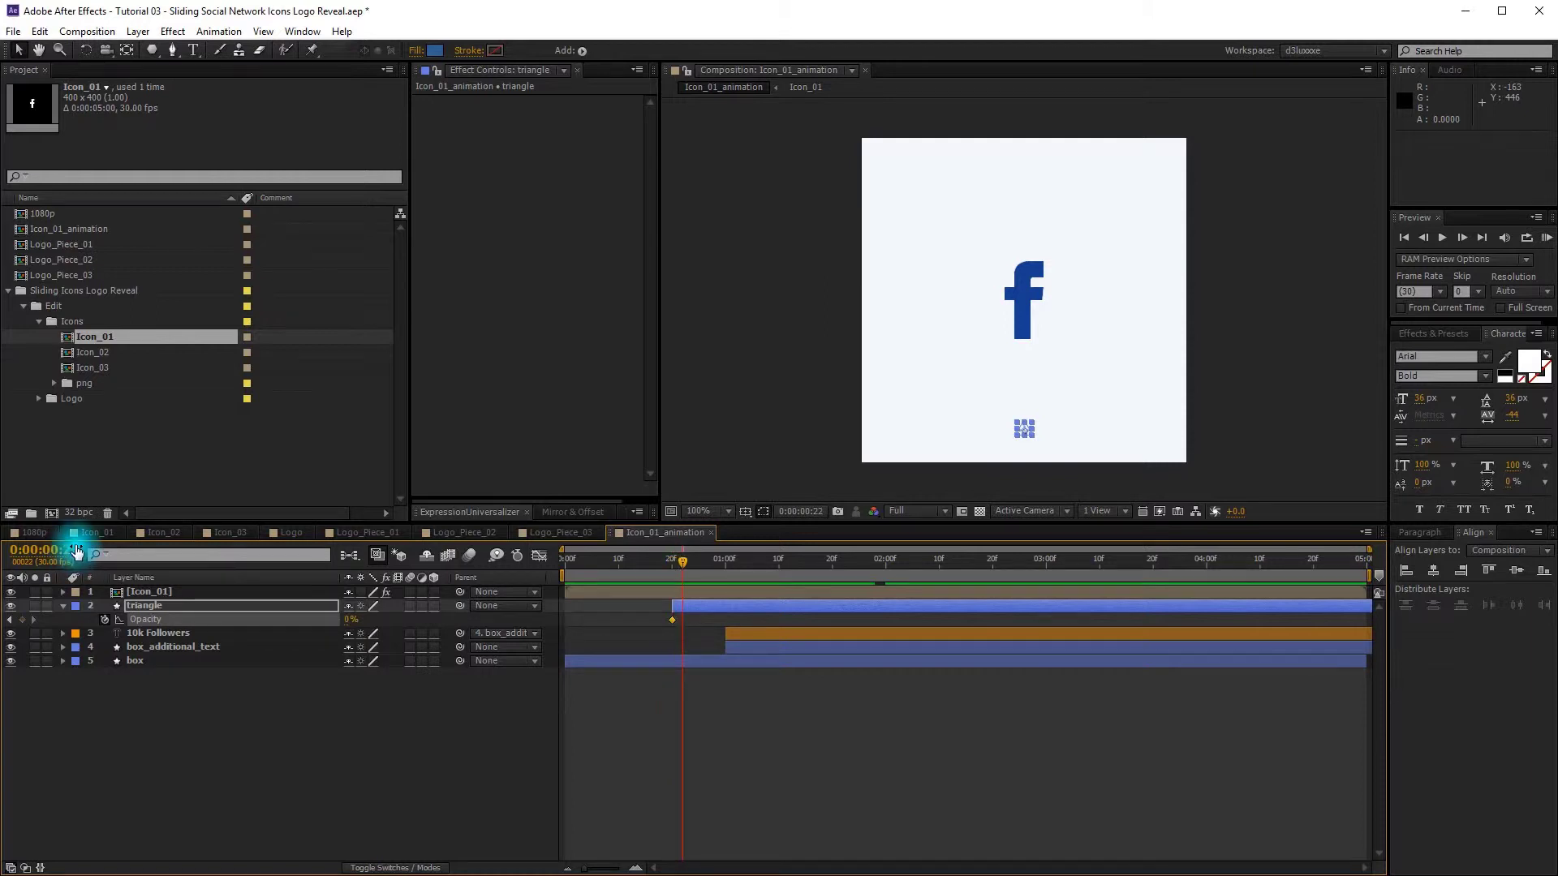
mouse_move(346, 619)
left_mouse_down()
mouse_move(483, 615)
mouse_move(348, 619)
left_mouse_up()
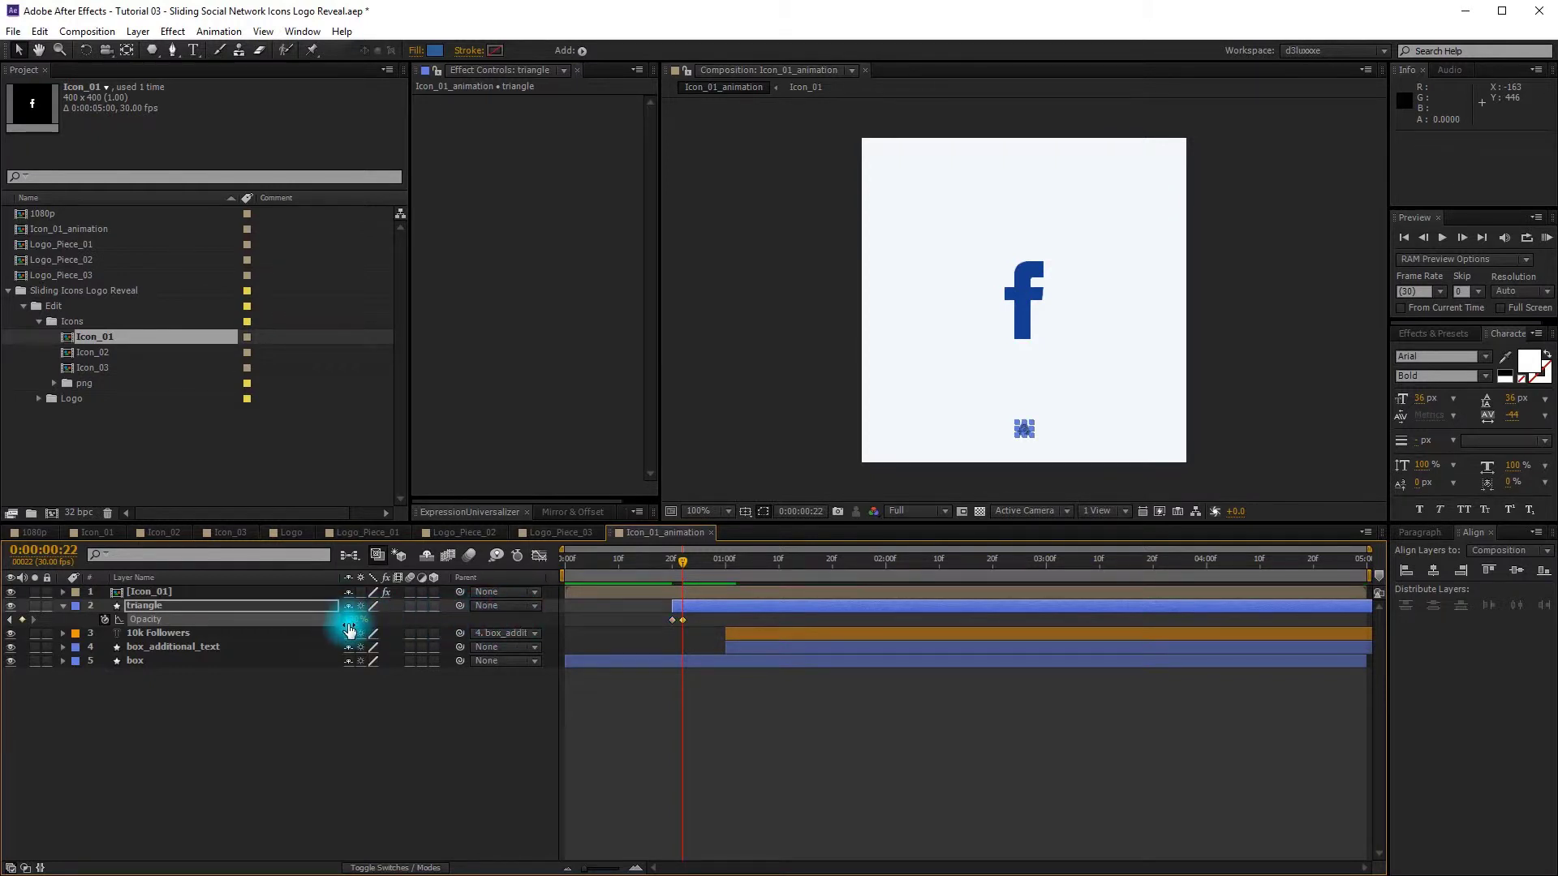
Step: Extend the triangle's Opacity flicker with keyframes of 0% at frame 24, 100% at frame 26 and 100% at 0:00:01:05
key("Page_Down")
key("Page_Down")
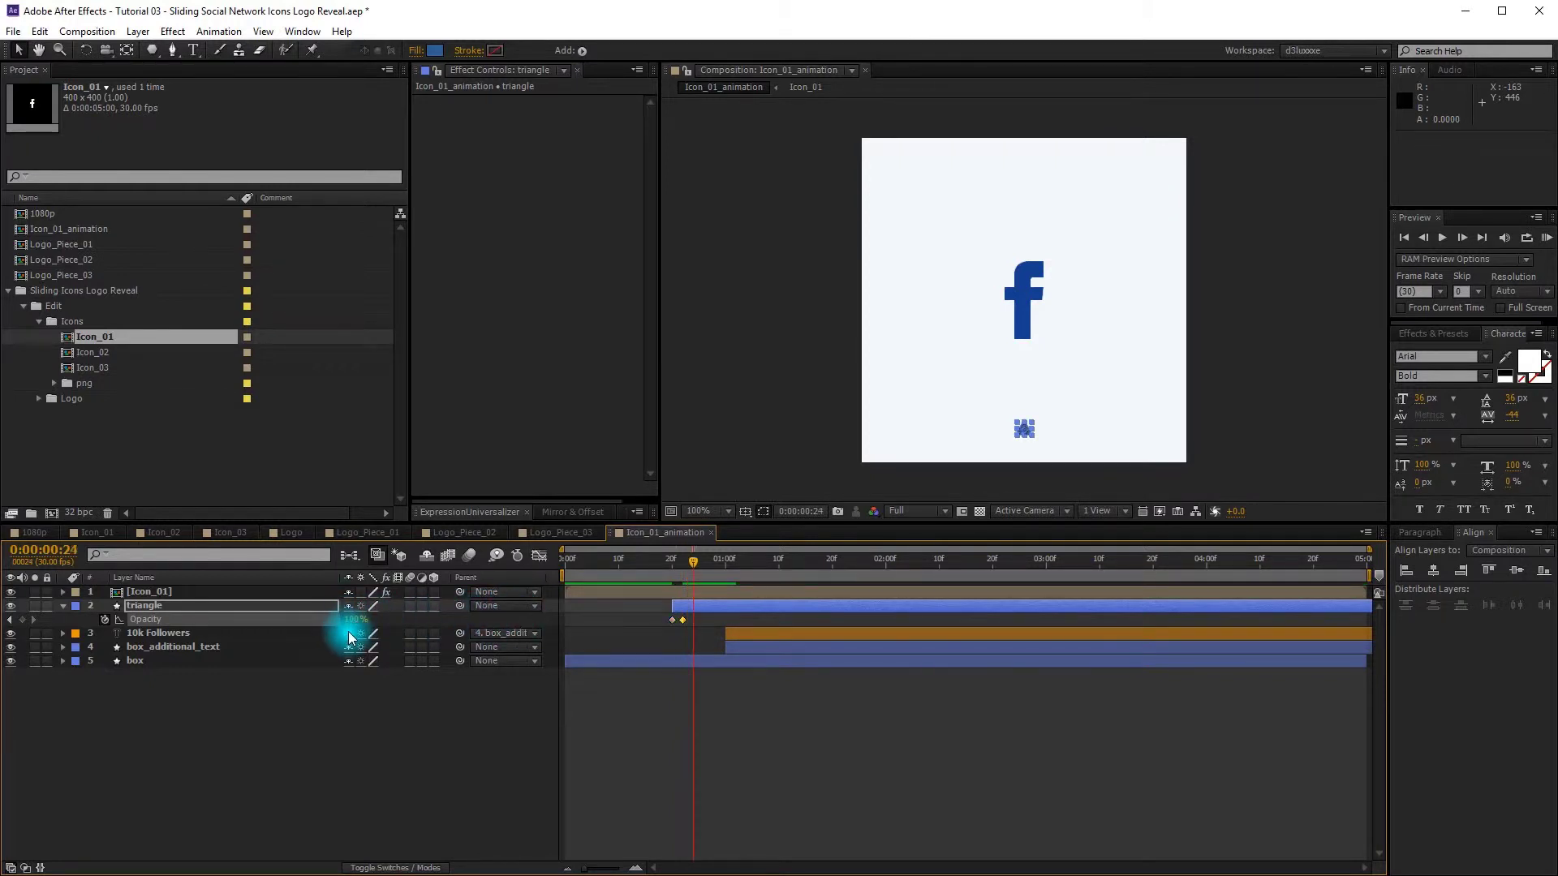
left_click_drag(349, 619, 168, 651)
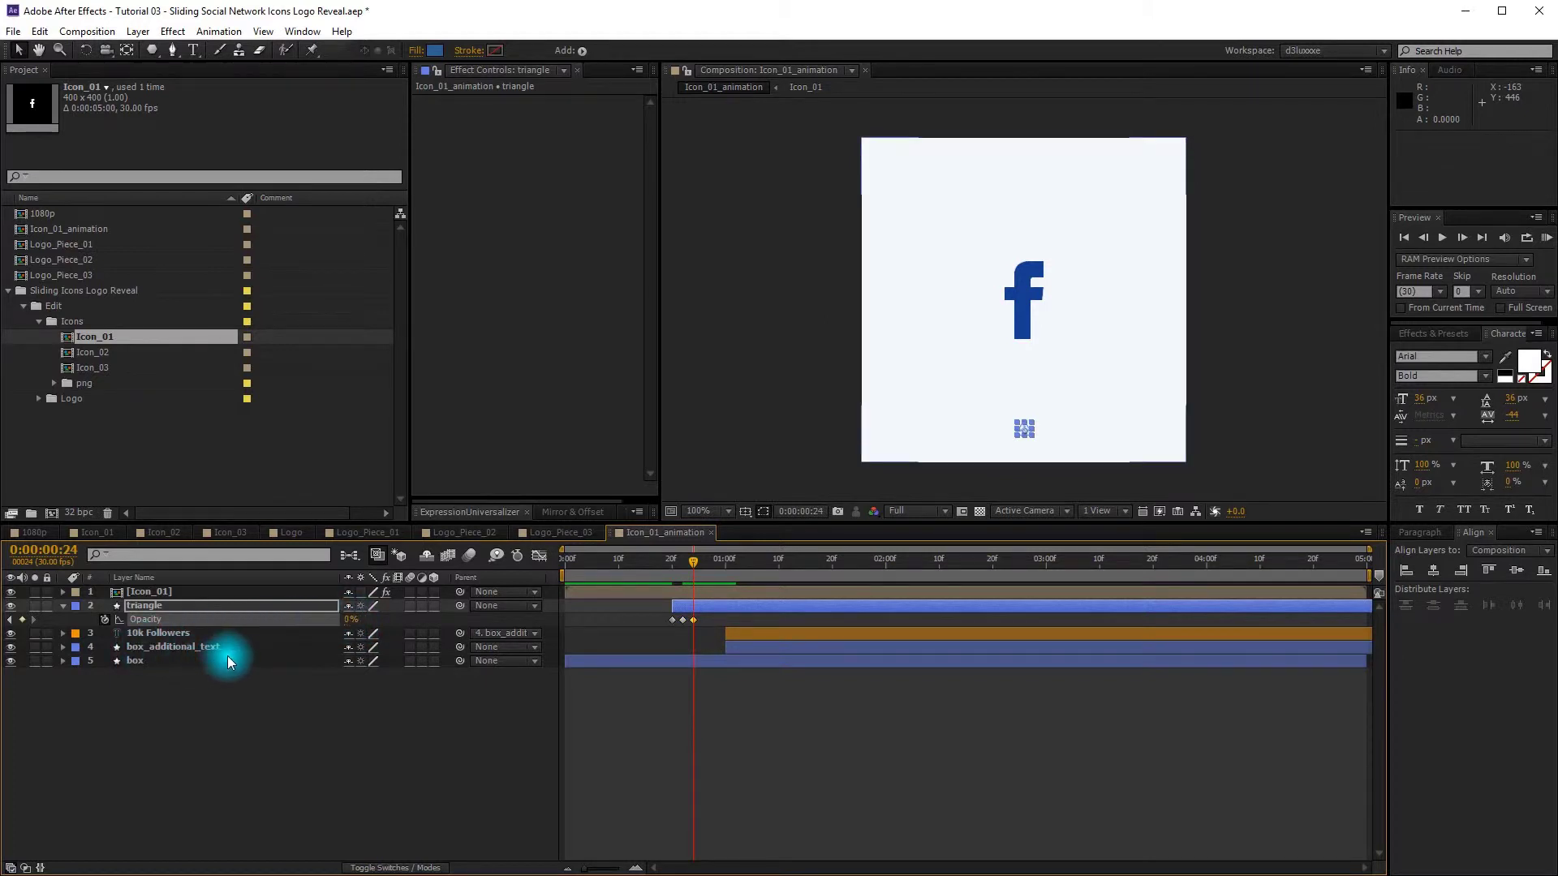
key("Page_Down")
key("Page_Down")
left_click_drag(349, 622, 557, 644)
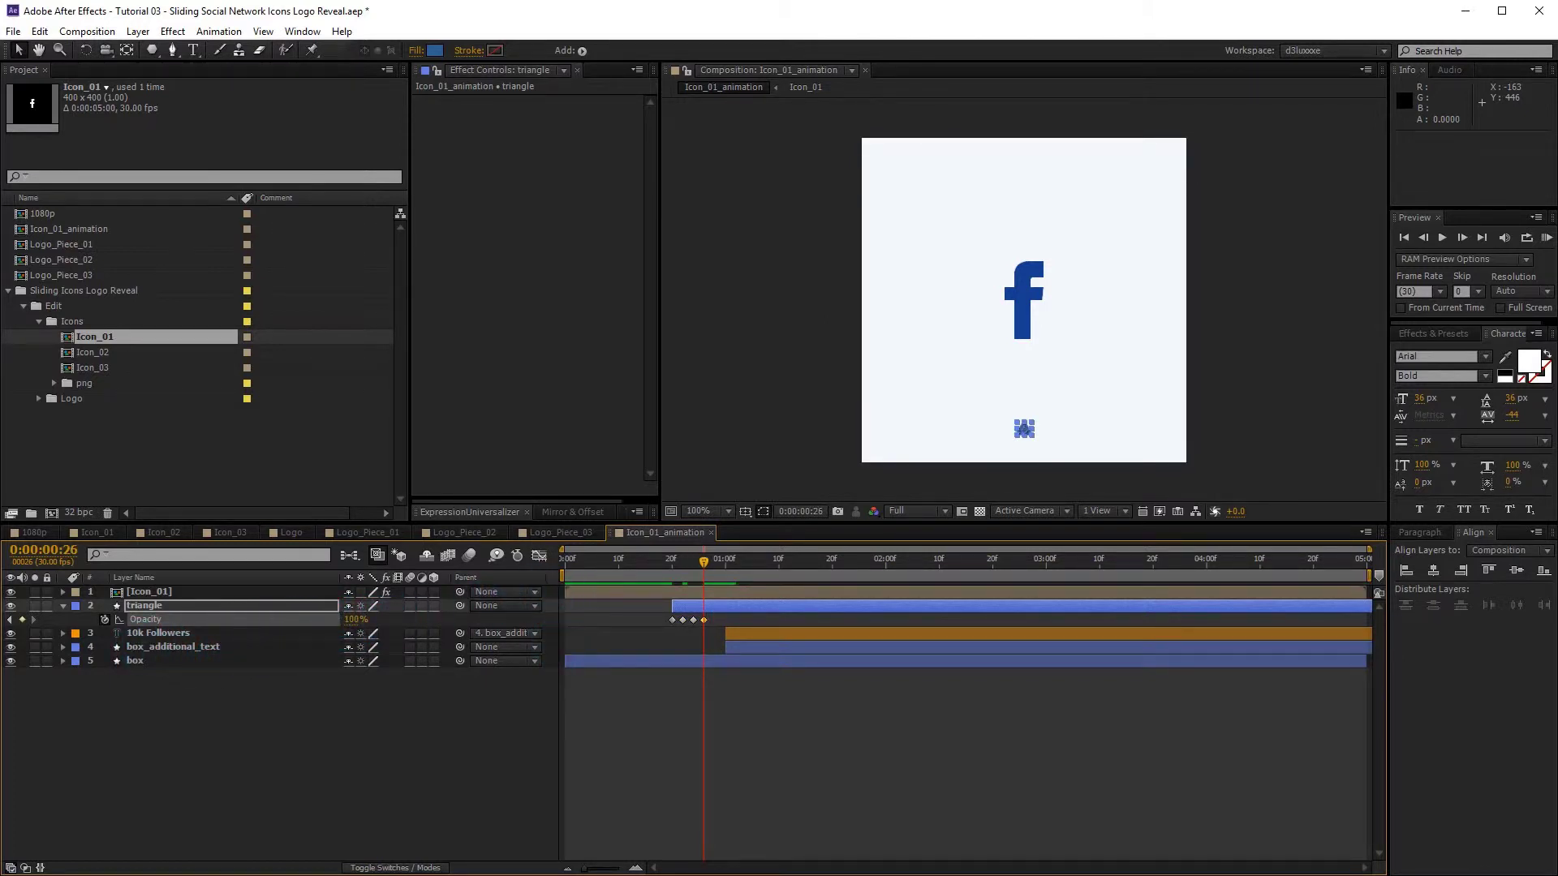
left_click(754, 556)
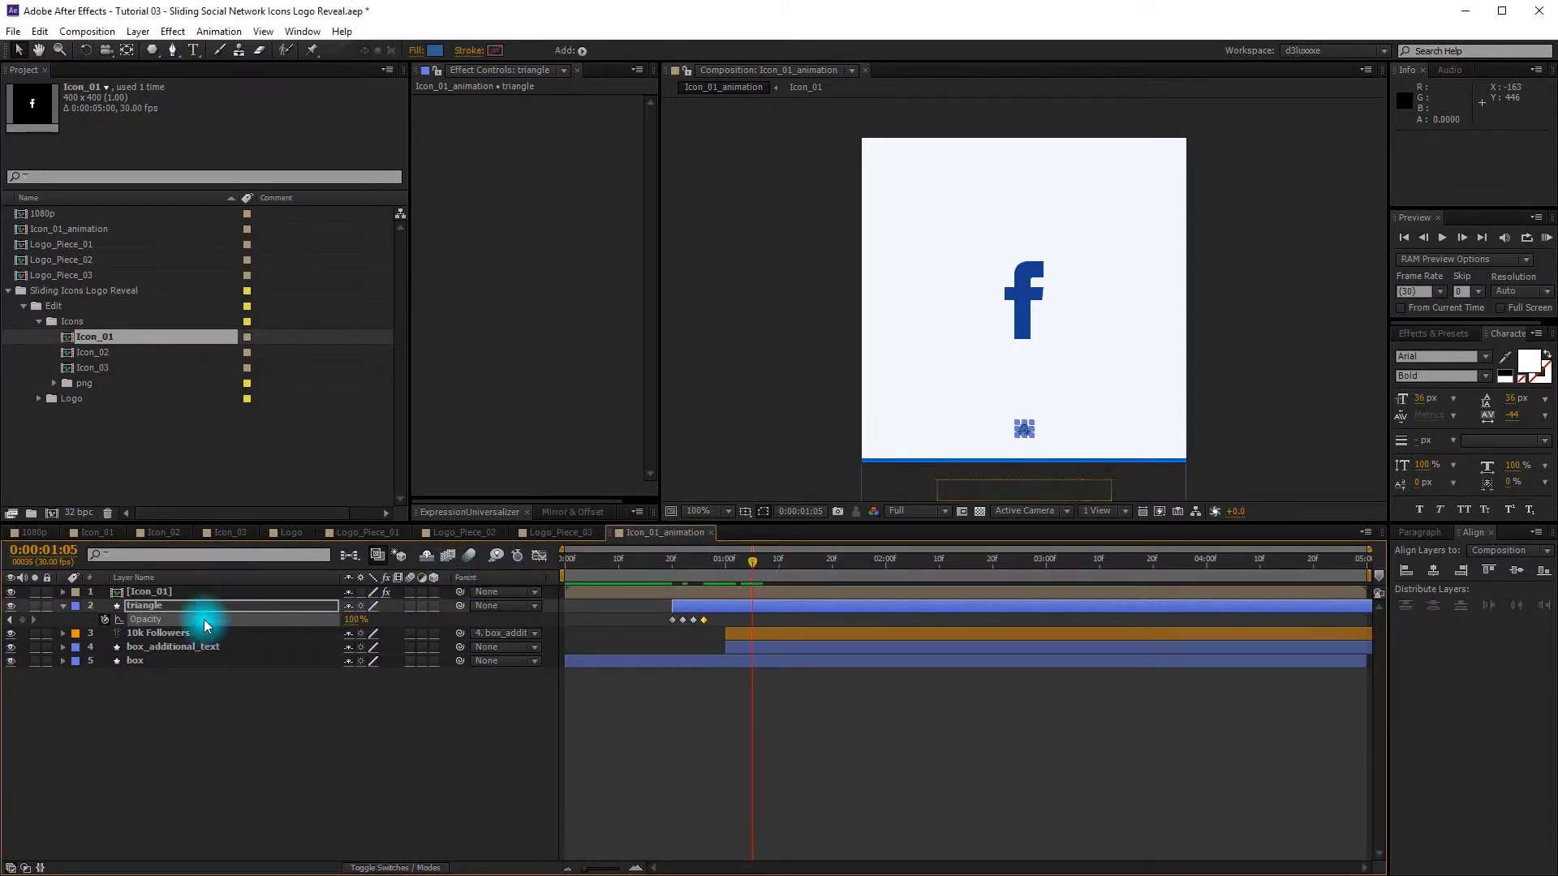
left_click(22, 619)
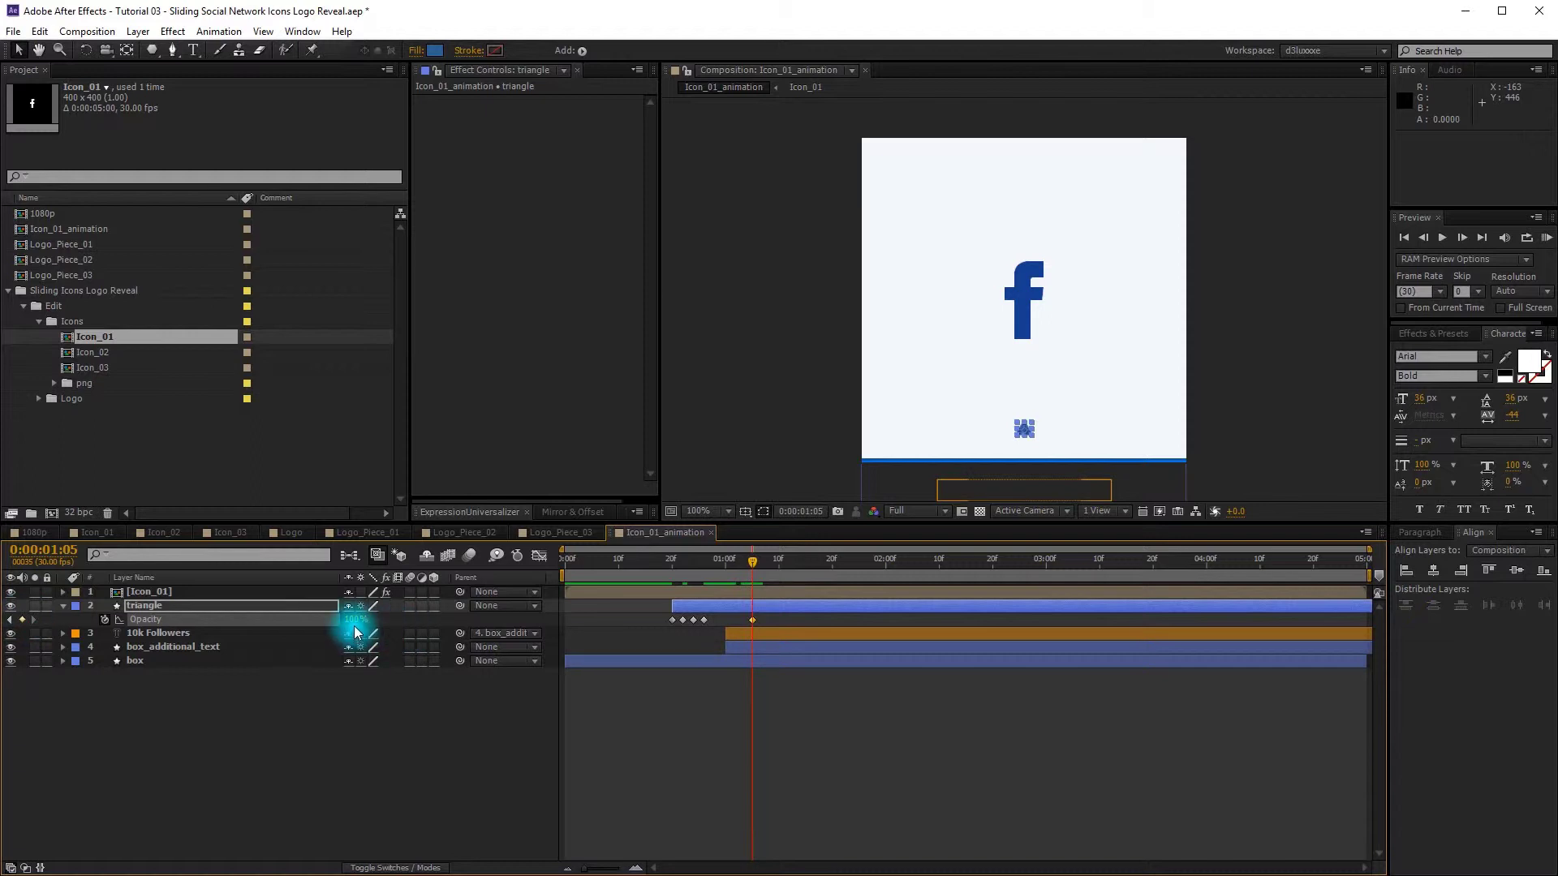
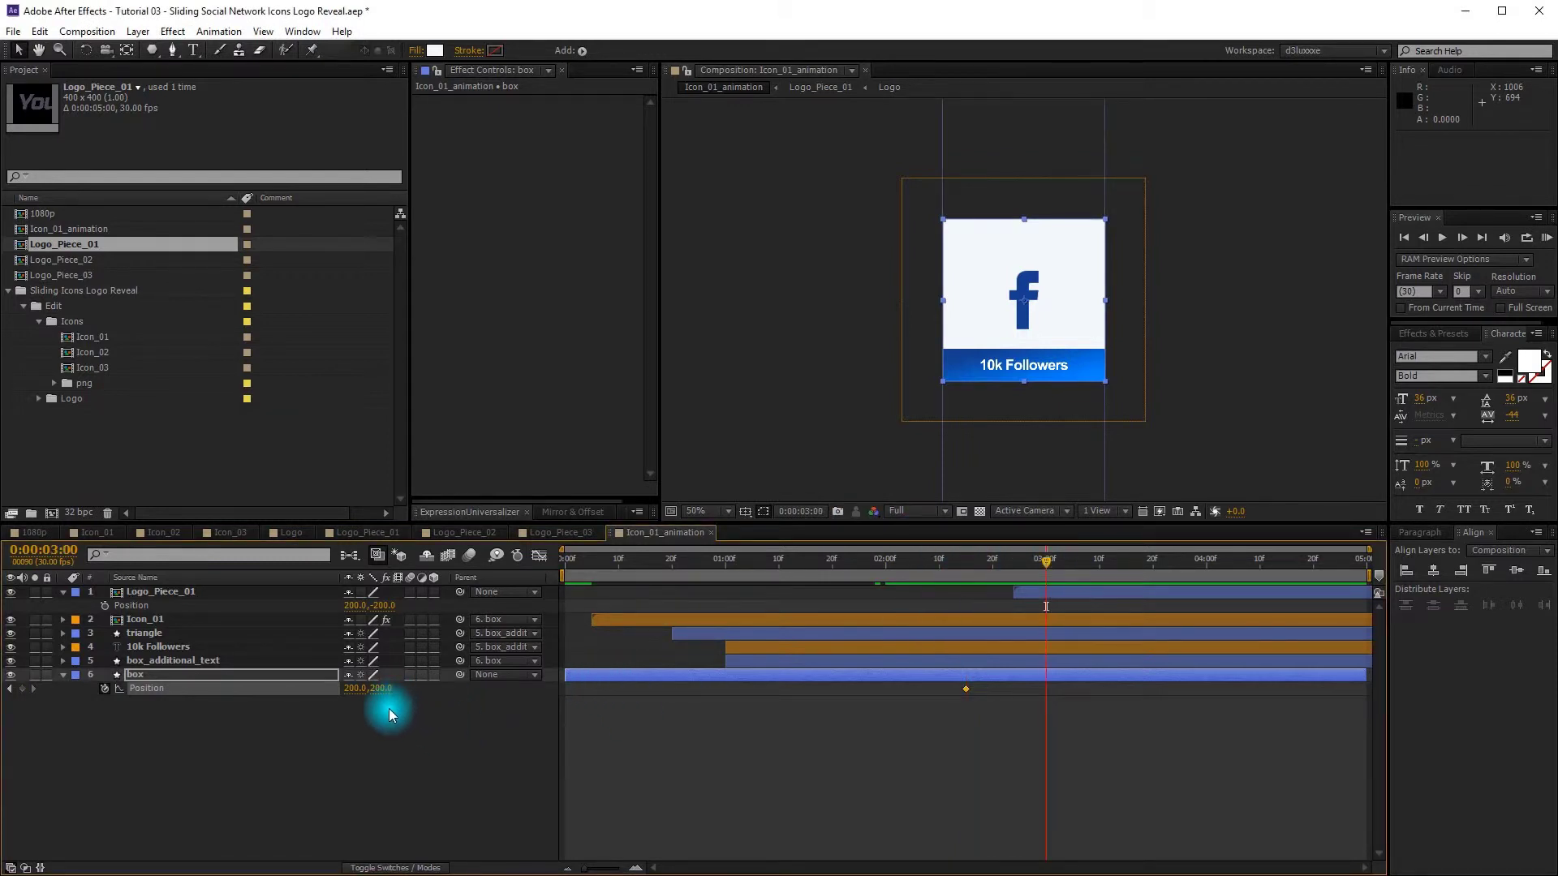
Step: Keyframe the box layer's Position at 200, 600 at the 3-second mark
left_click_drag(378, 689, 852, 546)
left_click(381, 688)
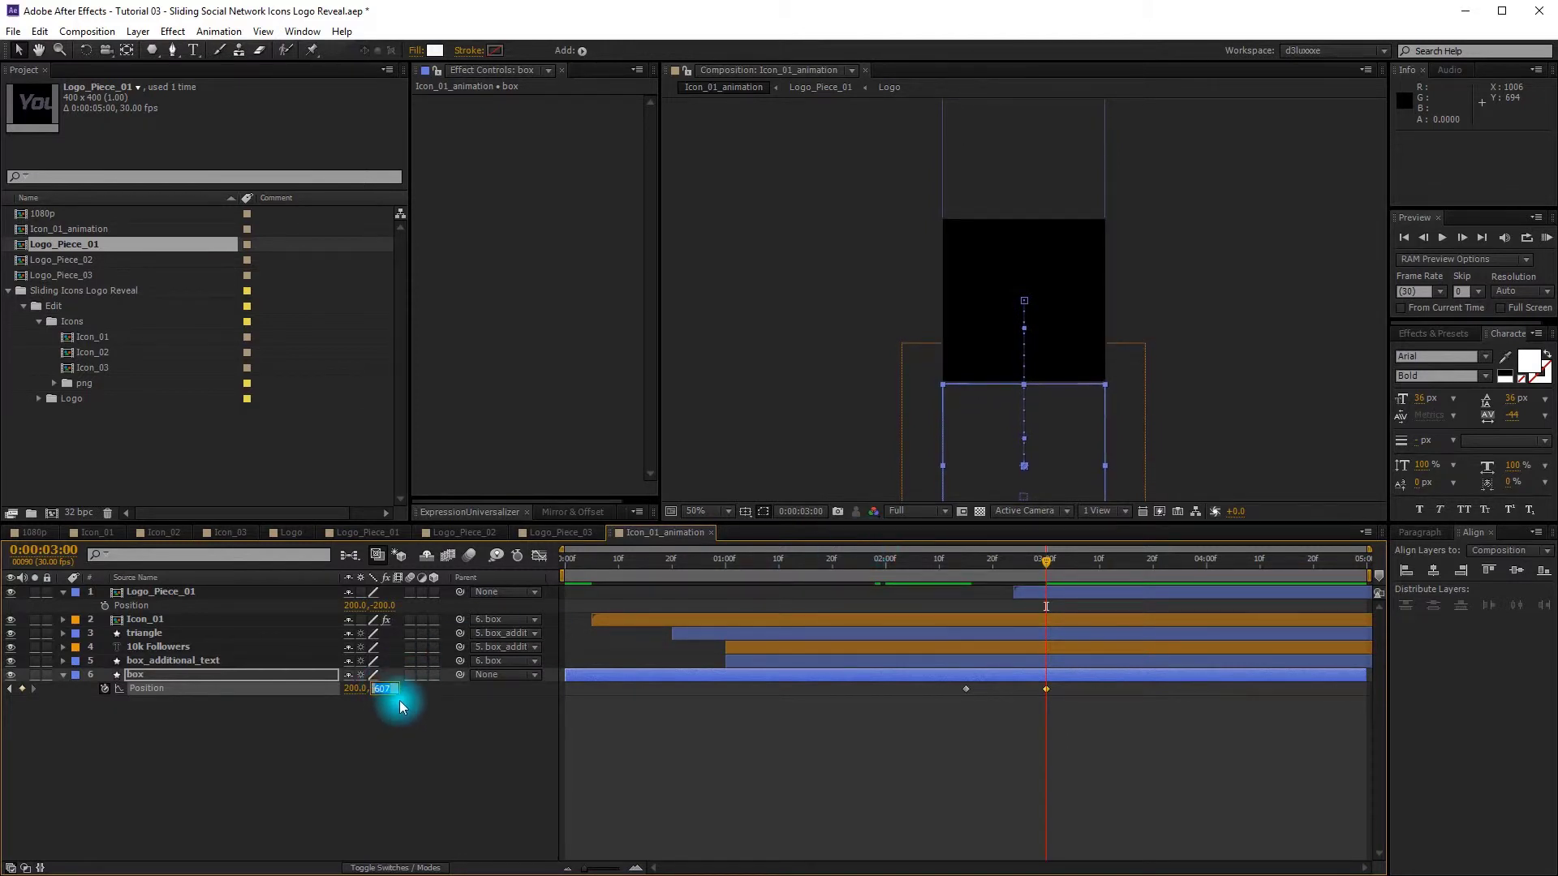
type("600")
left_click(469, 762)
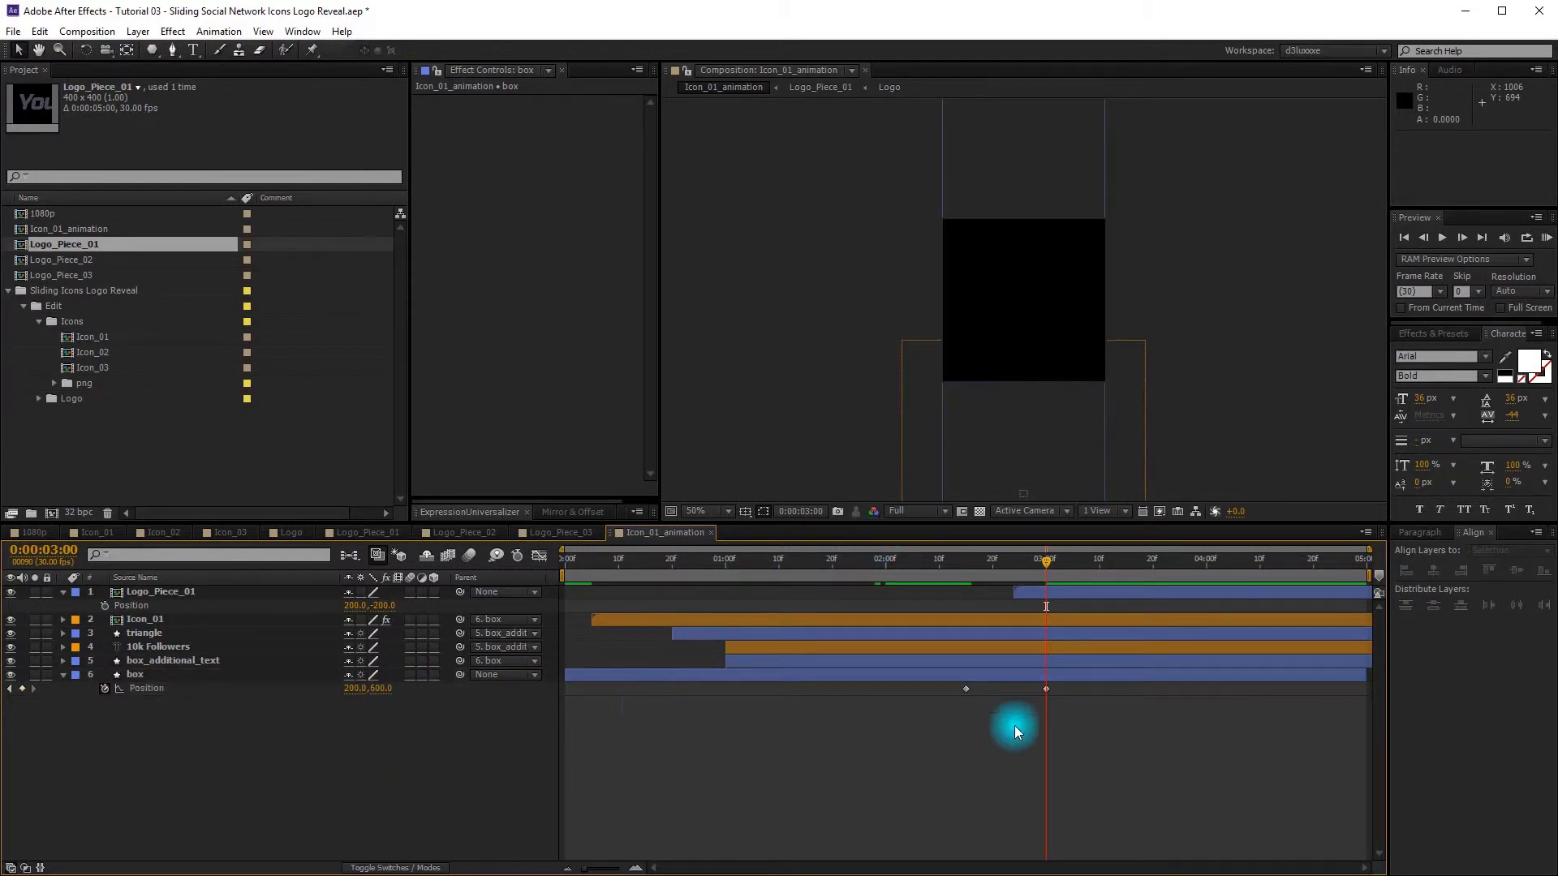
Step: Apply Easy Ease to both Position keyframes of the box layer
left_click(1046, 689)
right_click(1047, 689)
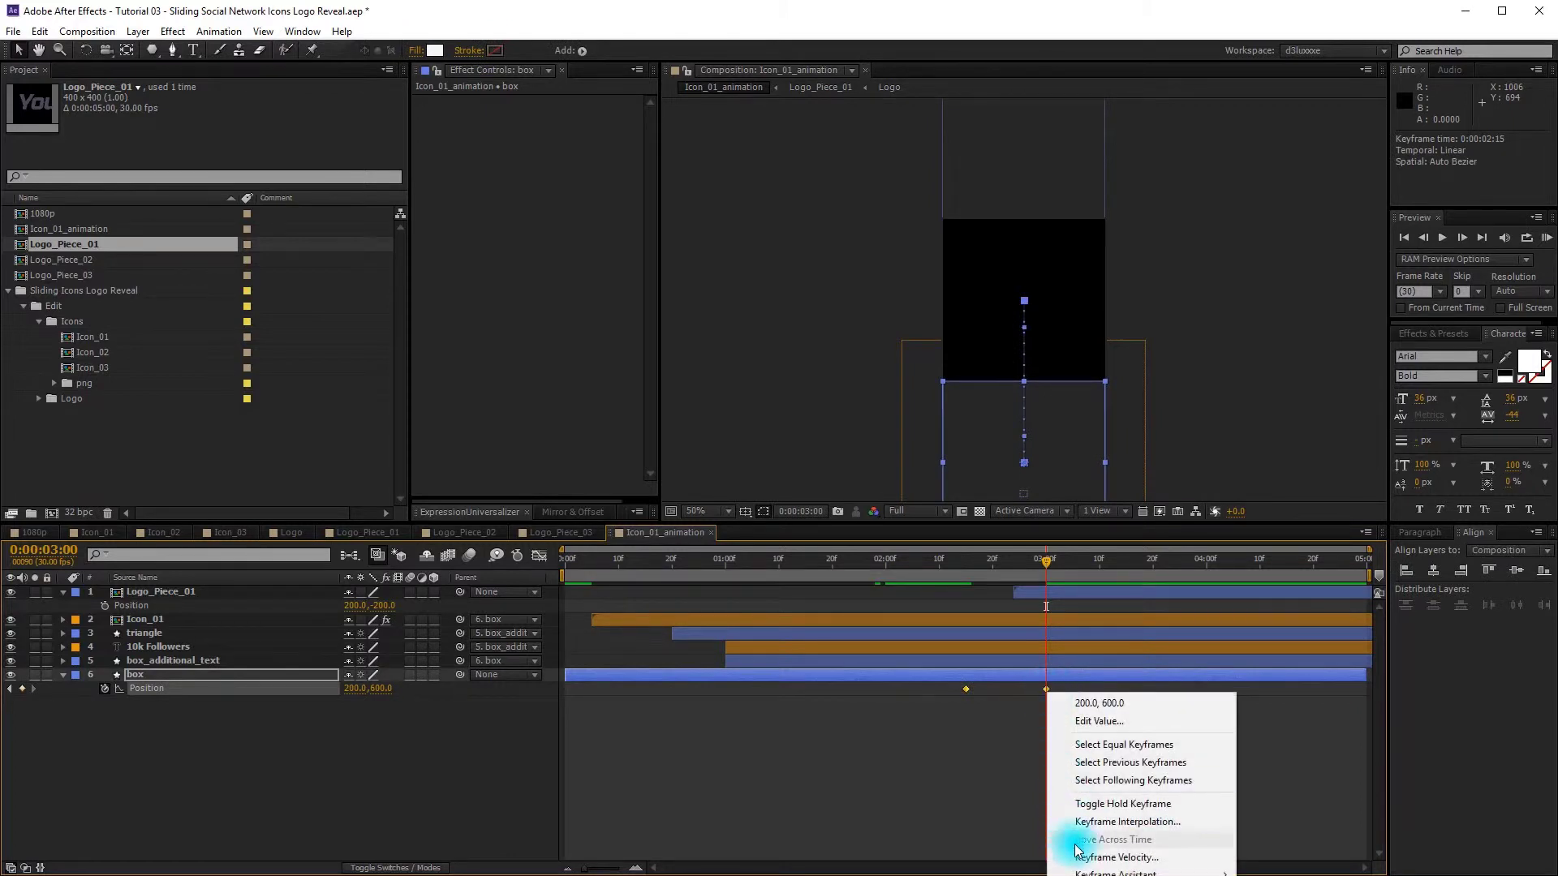
mouse_move(1116, 872)
left_click(933, 768)
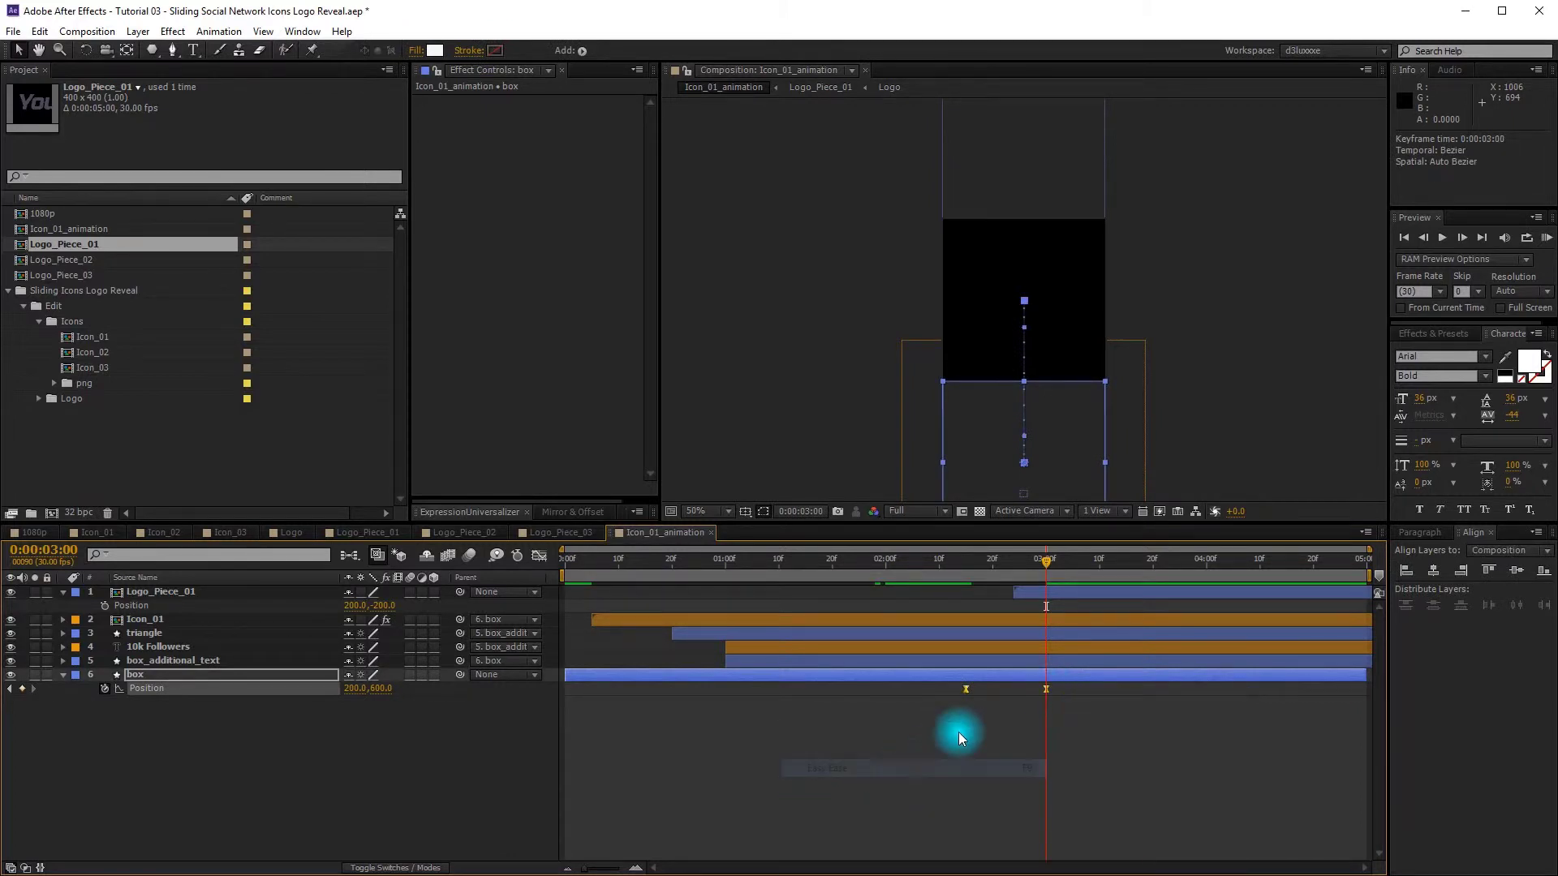
Step: Set the keyframe velocity of the box's first Position keyframe to 15% incoming and 100% outgoing influence
left_click(966, 689)
right_click(965, 688)
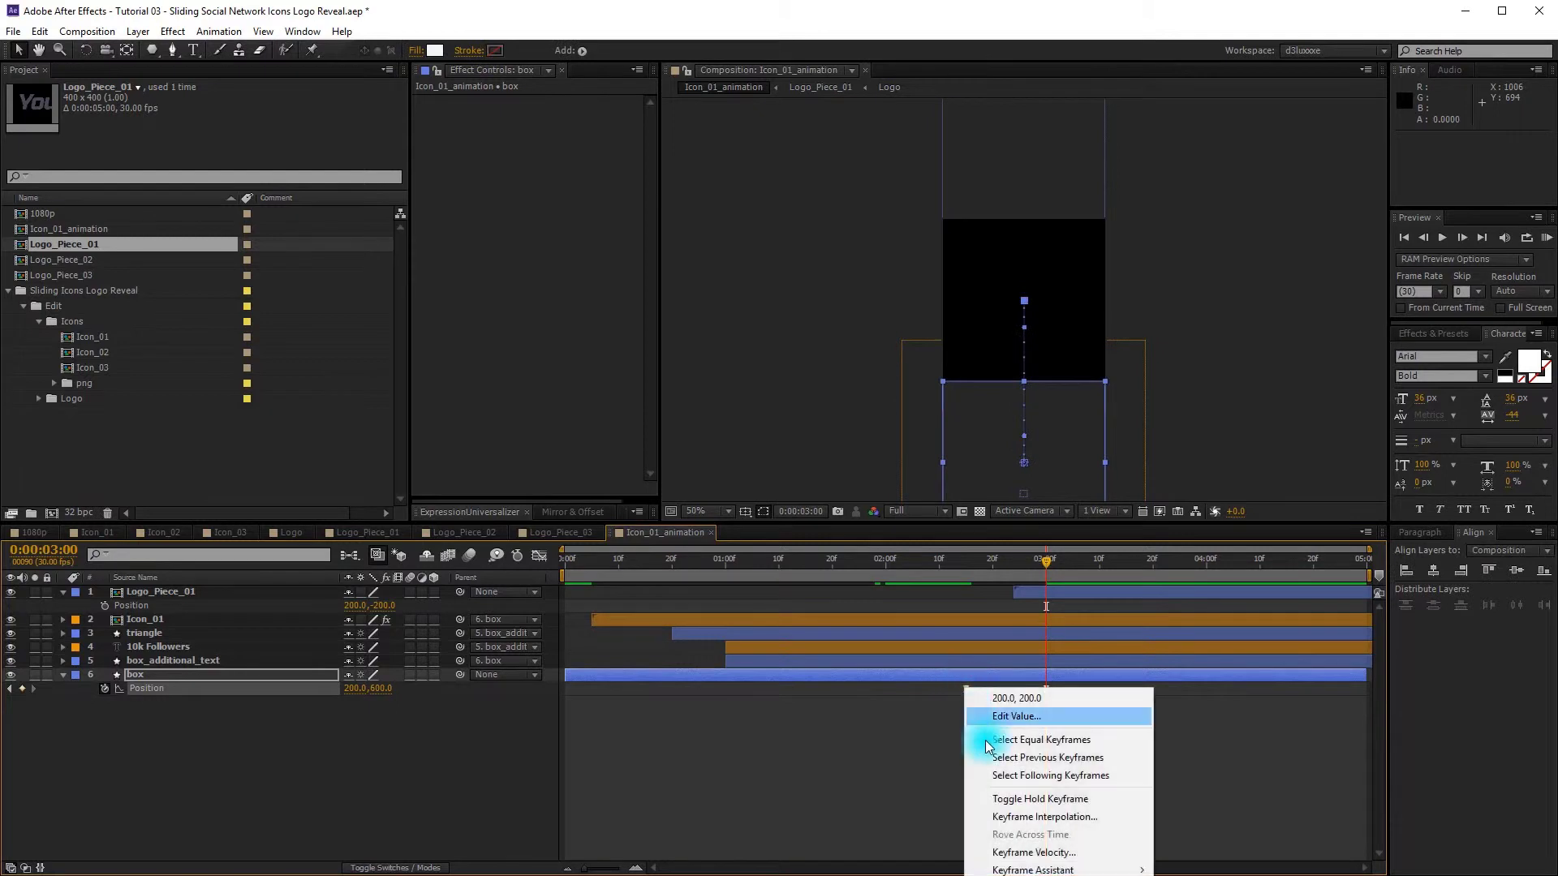
left_click(1019, 852)
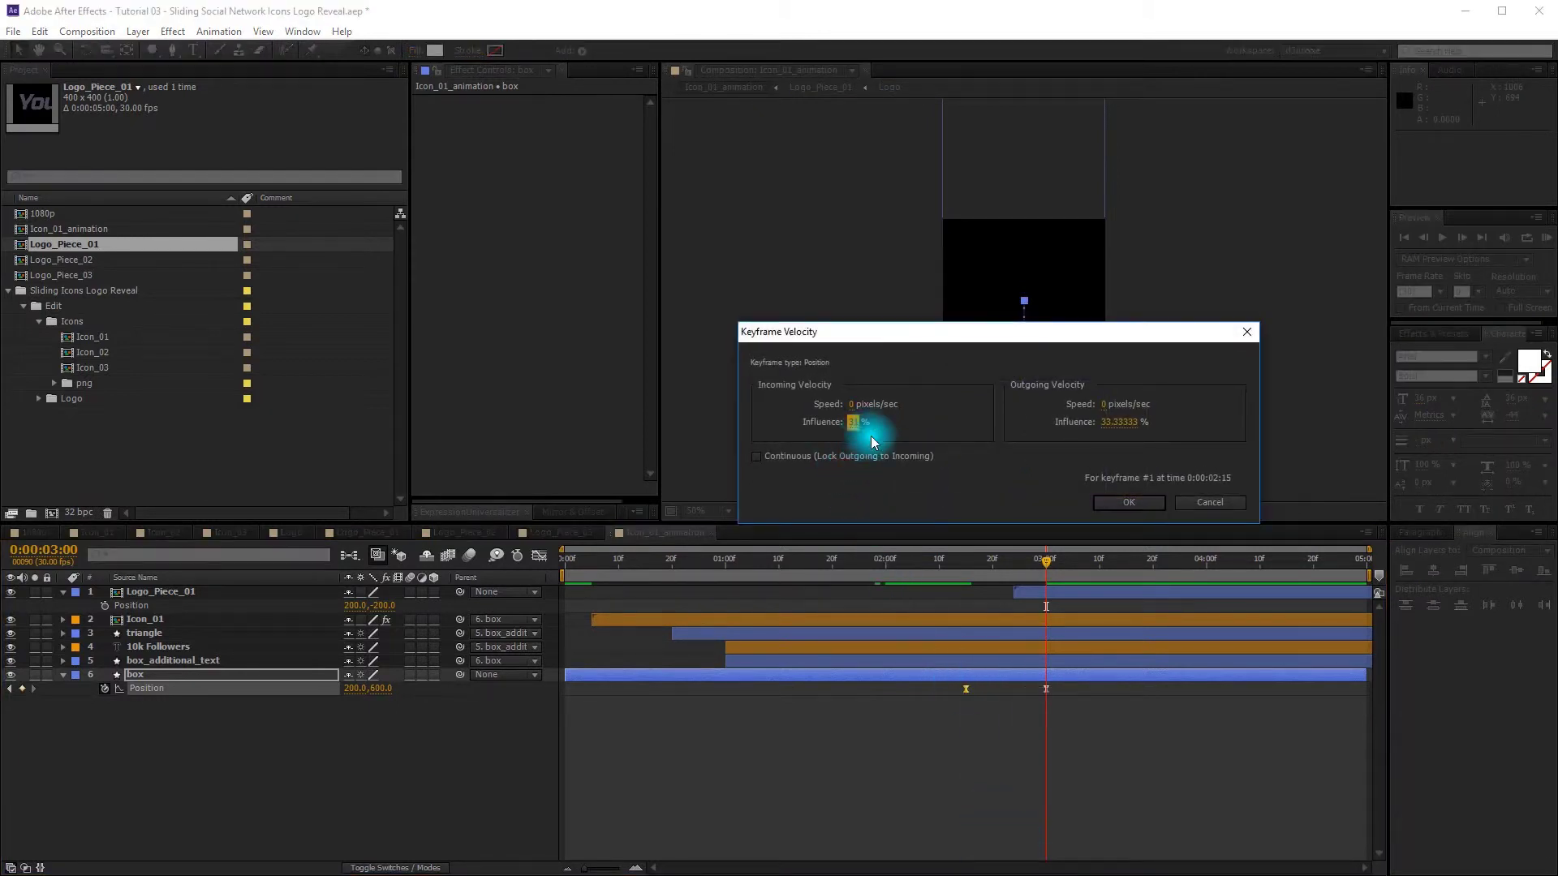
type("15")
left_click(1125, 423)
type("100")
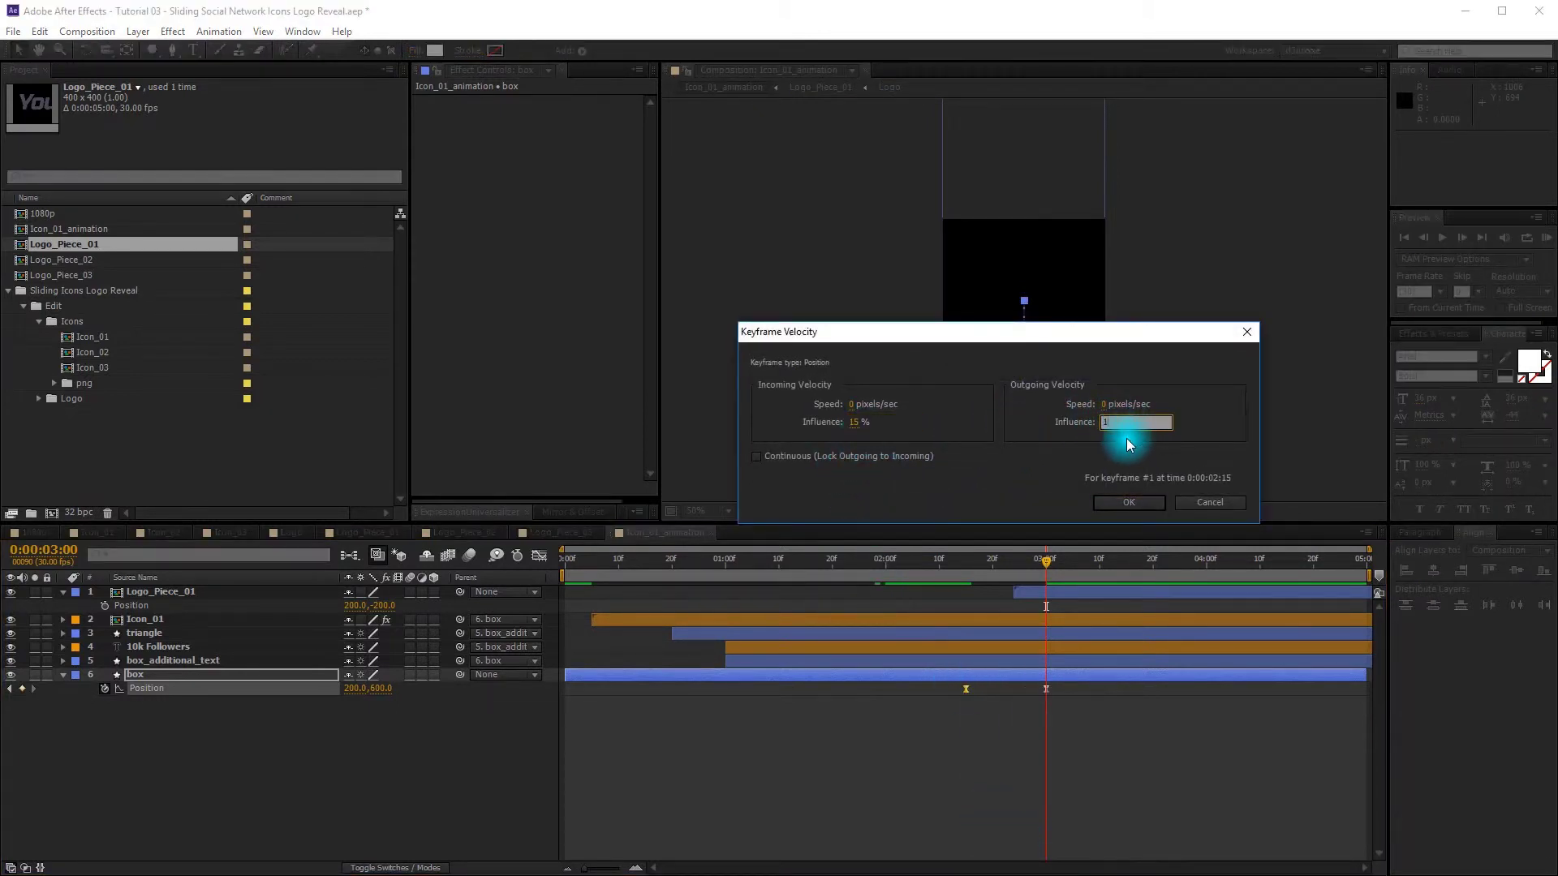
left_click(1129, 502)
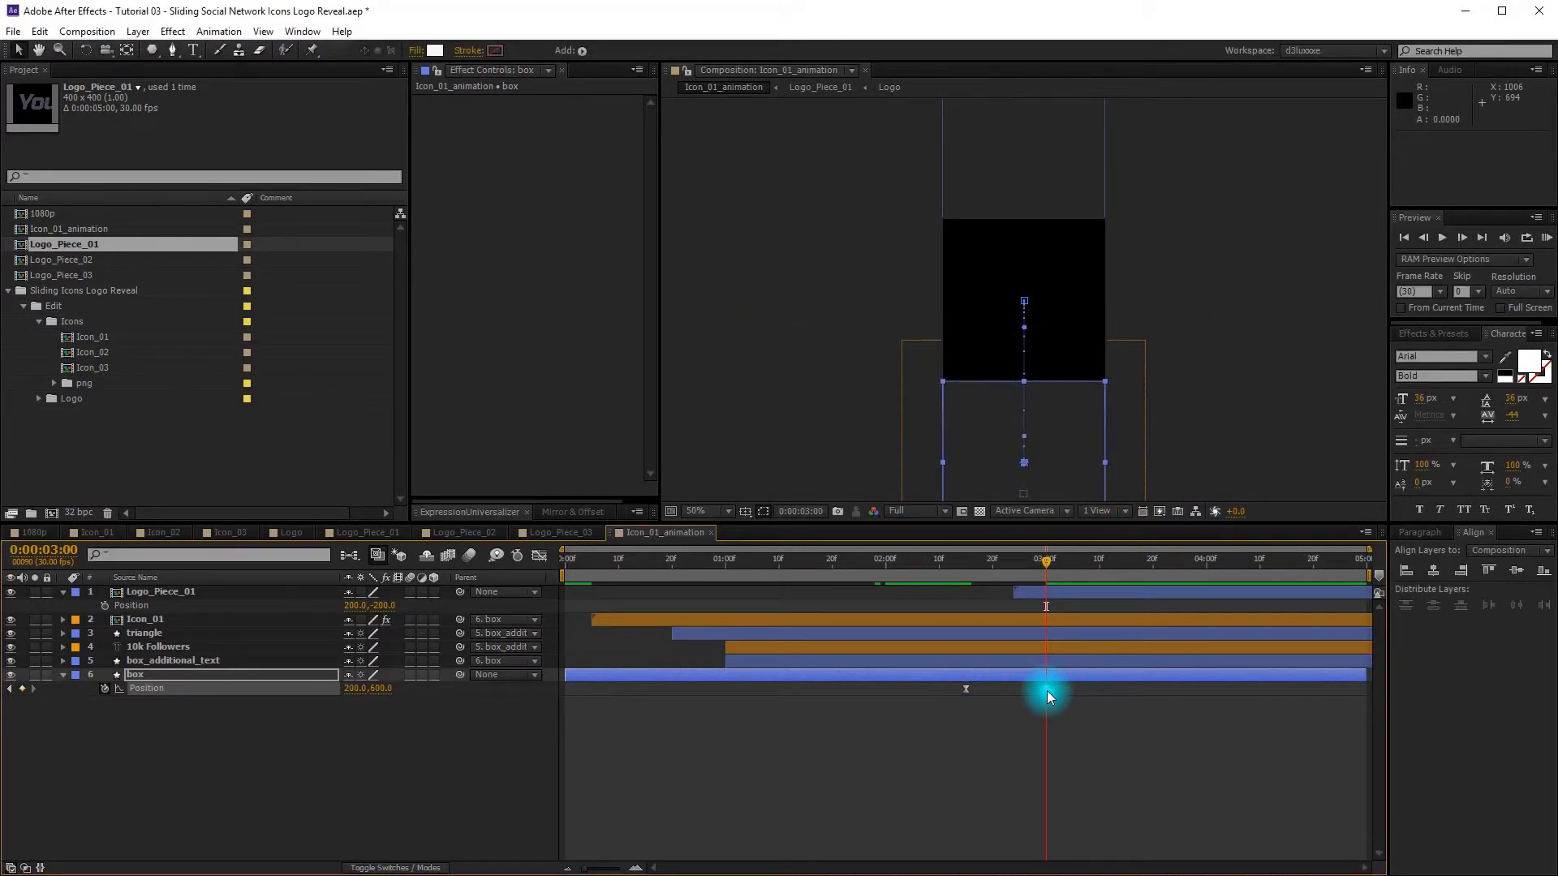
Step: Set the keyframe velocity influence of the box's second Position keyframe to 60%
right_click(1049, 692)
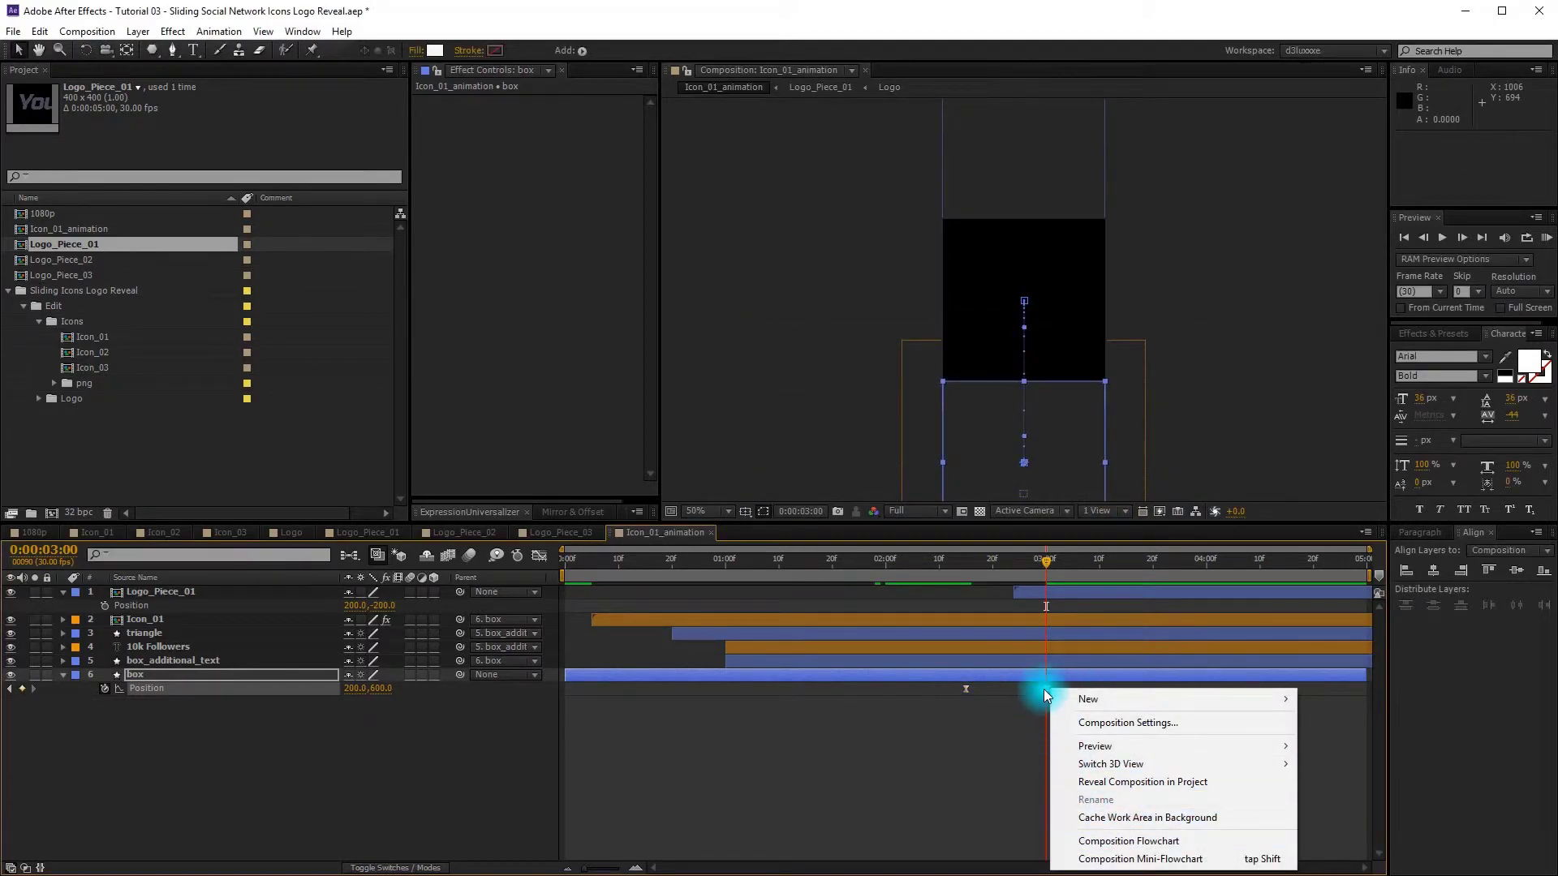
right_click(1046, 689)
left_click(1113, 852)
left_click(879, 423)
type("60")
left_click_drag(1110, 422, 1124, 478)
left_click(1131, 502)
left_click_drag(584, 564, 1105, 526)
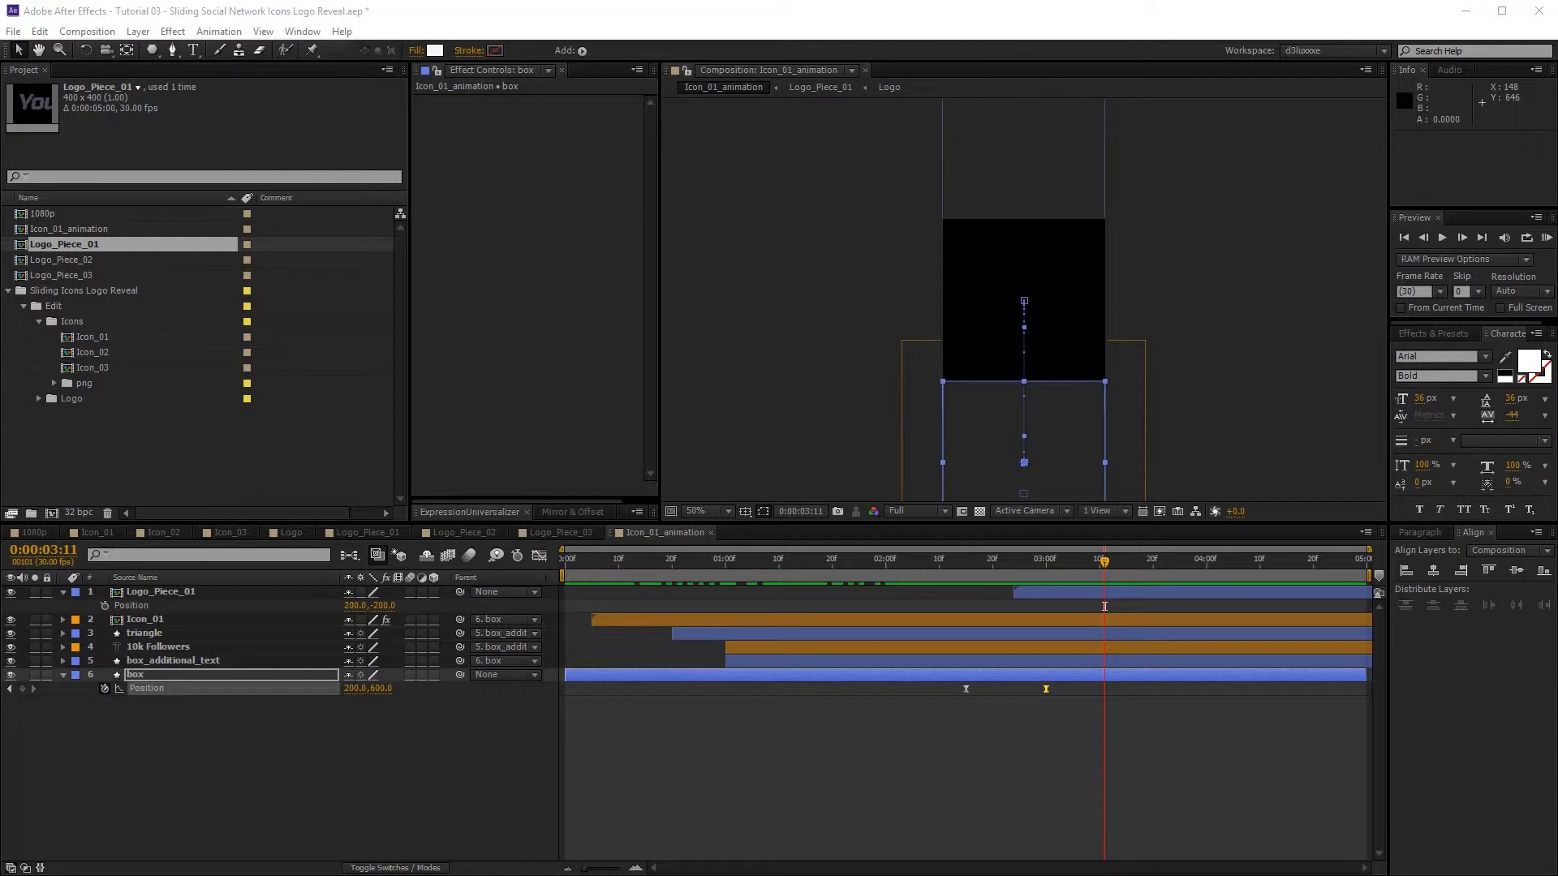
left_click(289, 751)
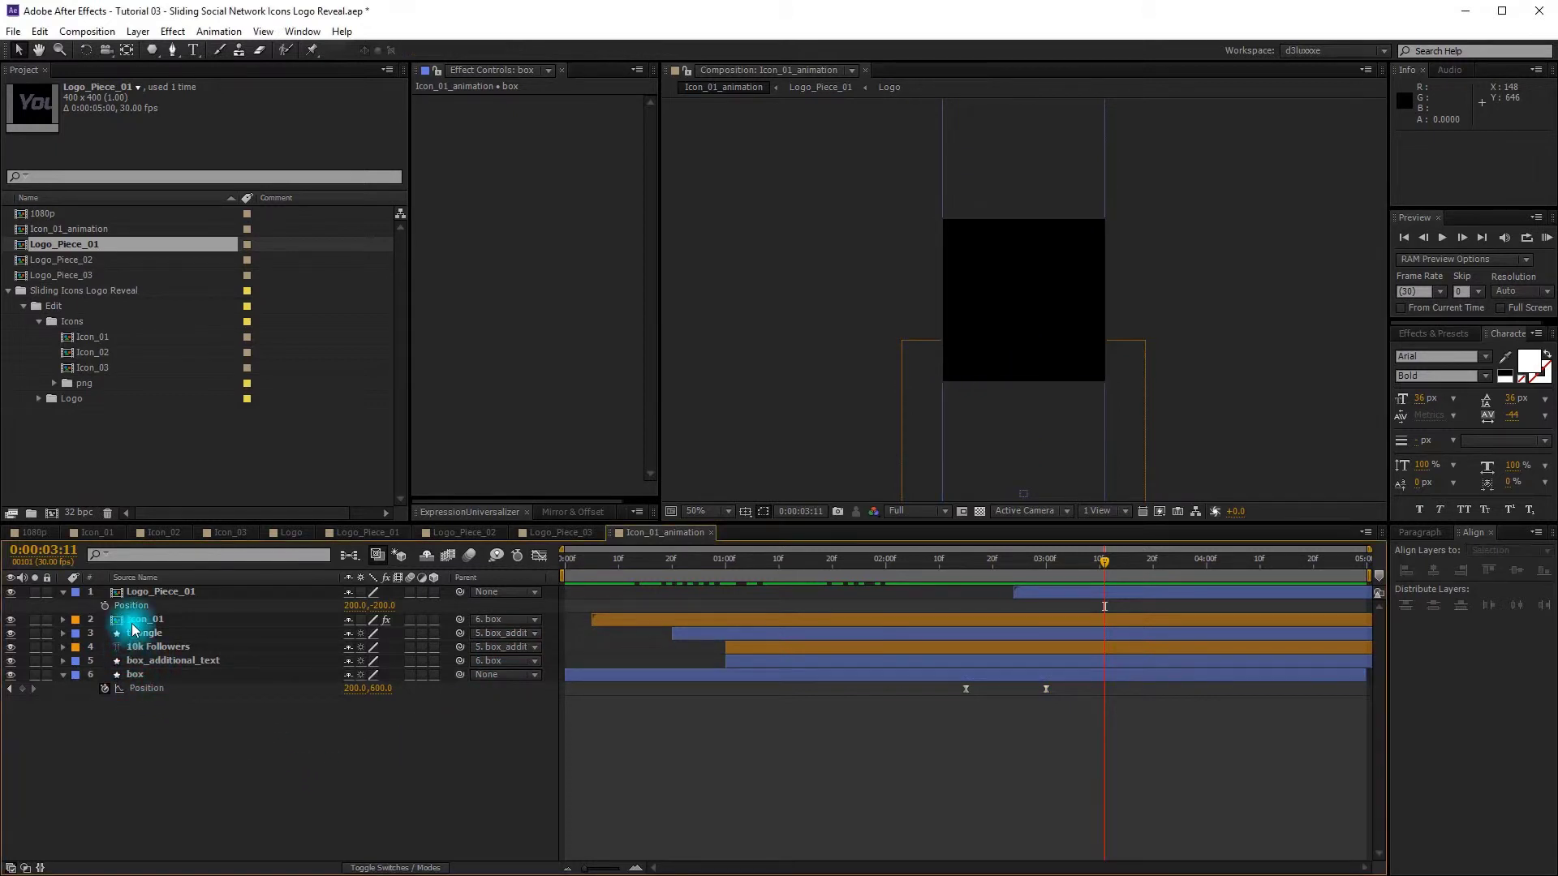
Step: Add the velocity-based bounce expression with amp = .05 to the Position of the Logo_Piece_01 layer
left_click(175, 593)
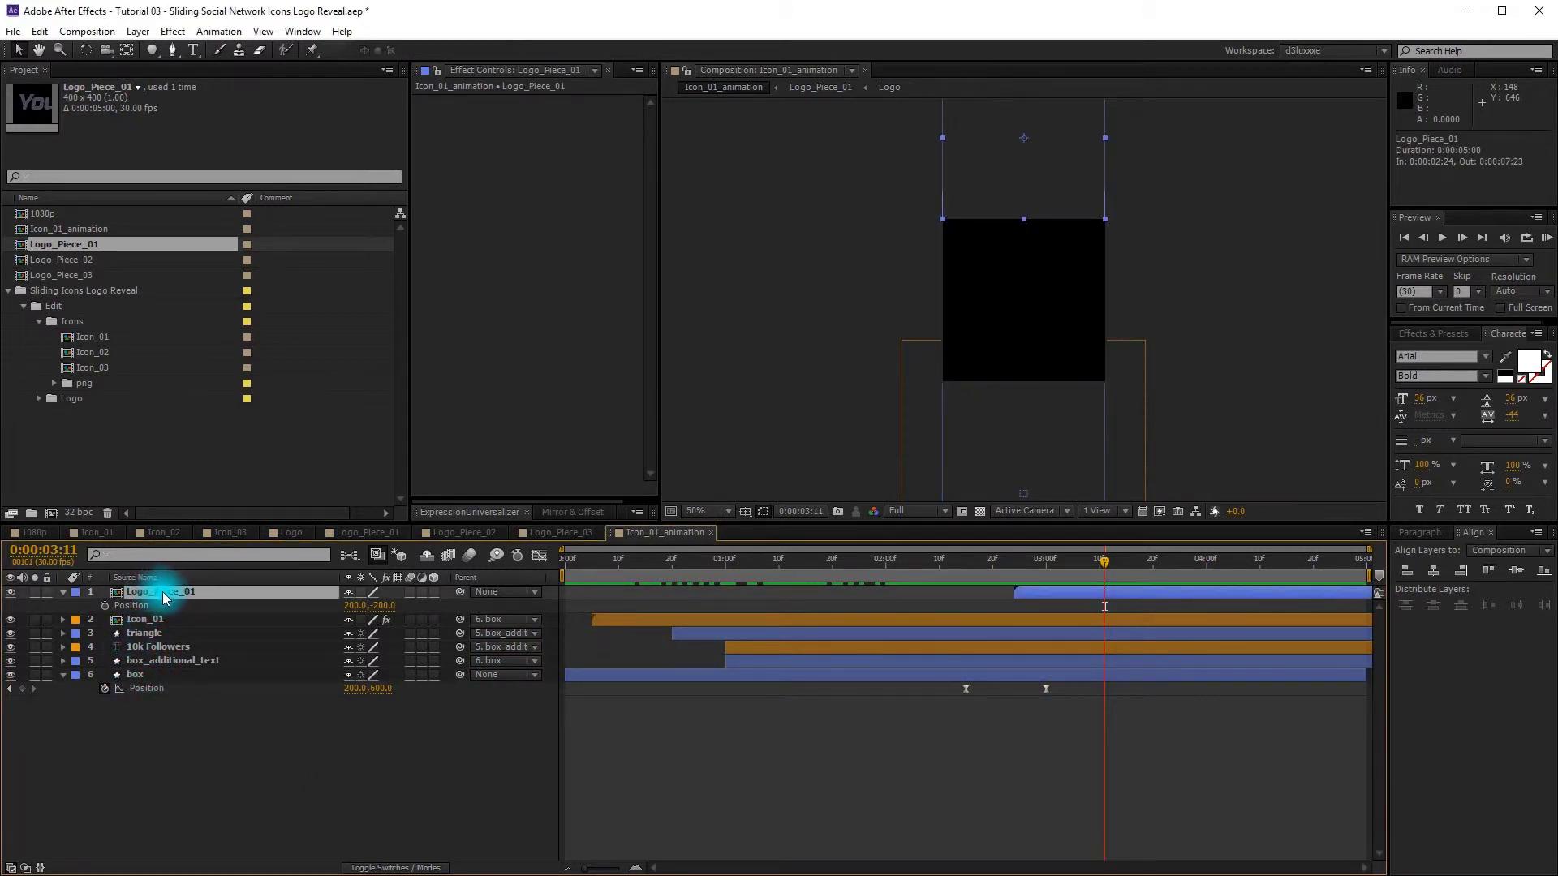
key("p")
key("p")
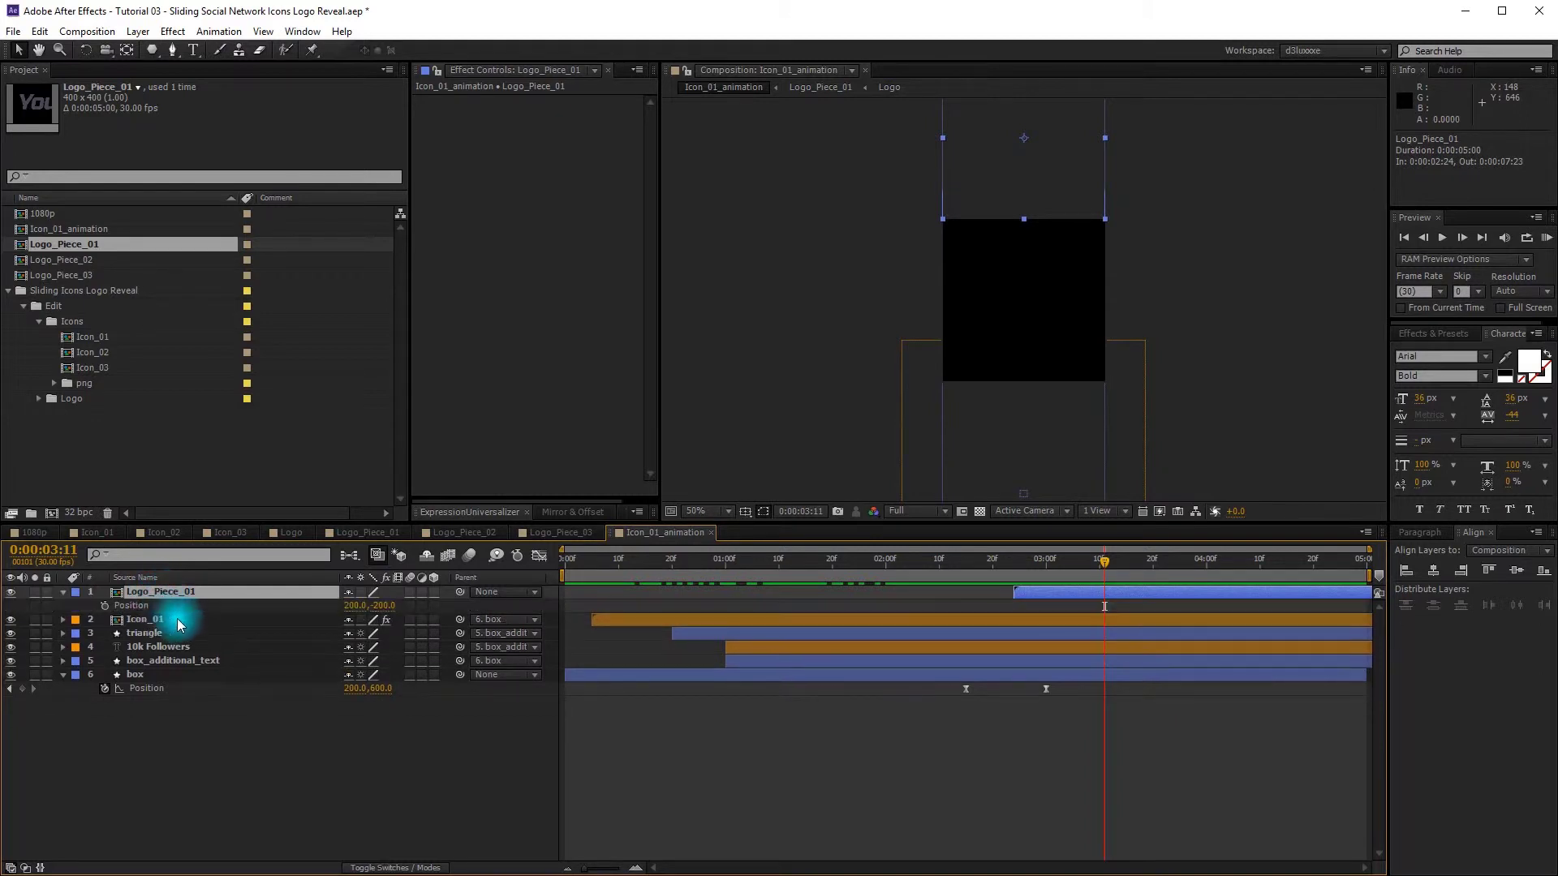
left_click(104, 606, "alt")
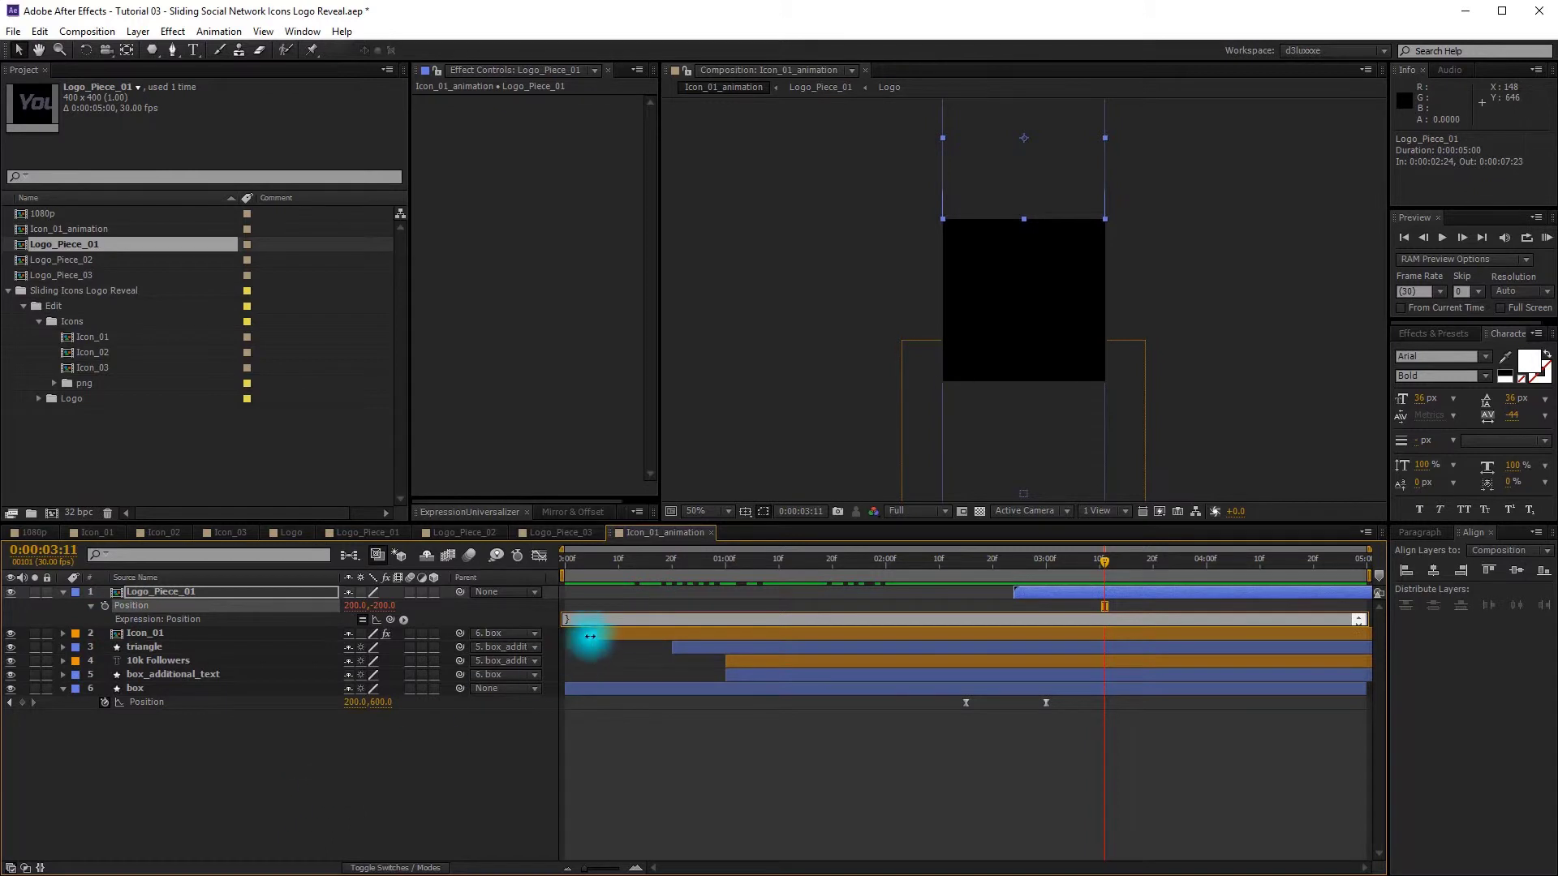
key("ctrl+v")
left_click(573, 649)
left_click(599, 664)
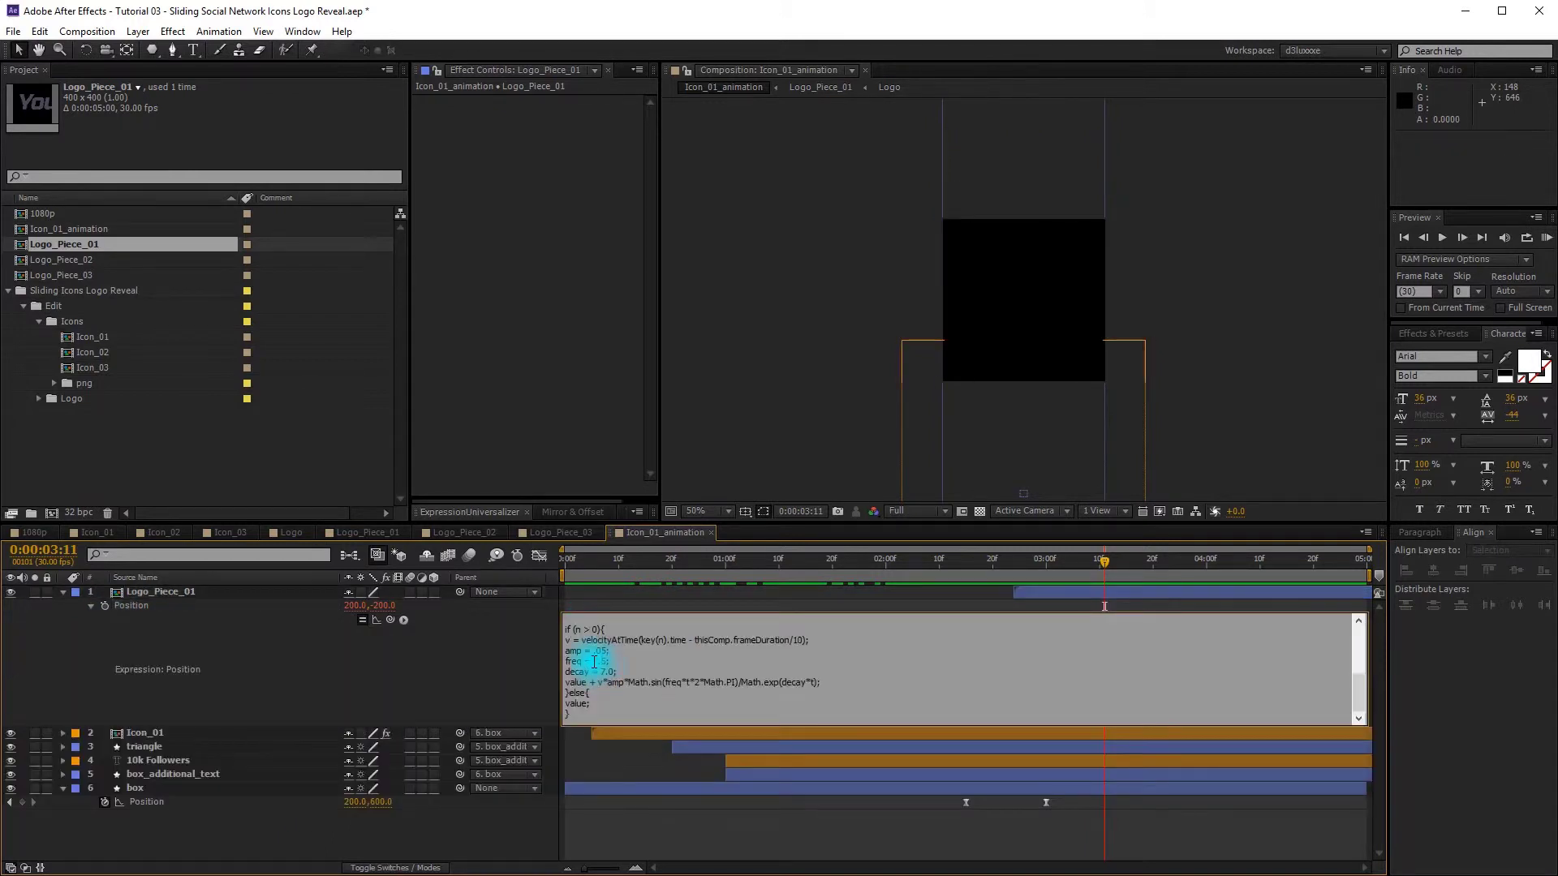
left_click(390, 844)
Step: Keyframe the Logo_Piece_01 layer's Position at 200, -200 at 0:00:02:24
key("j")
left_click(138, 592)
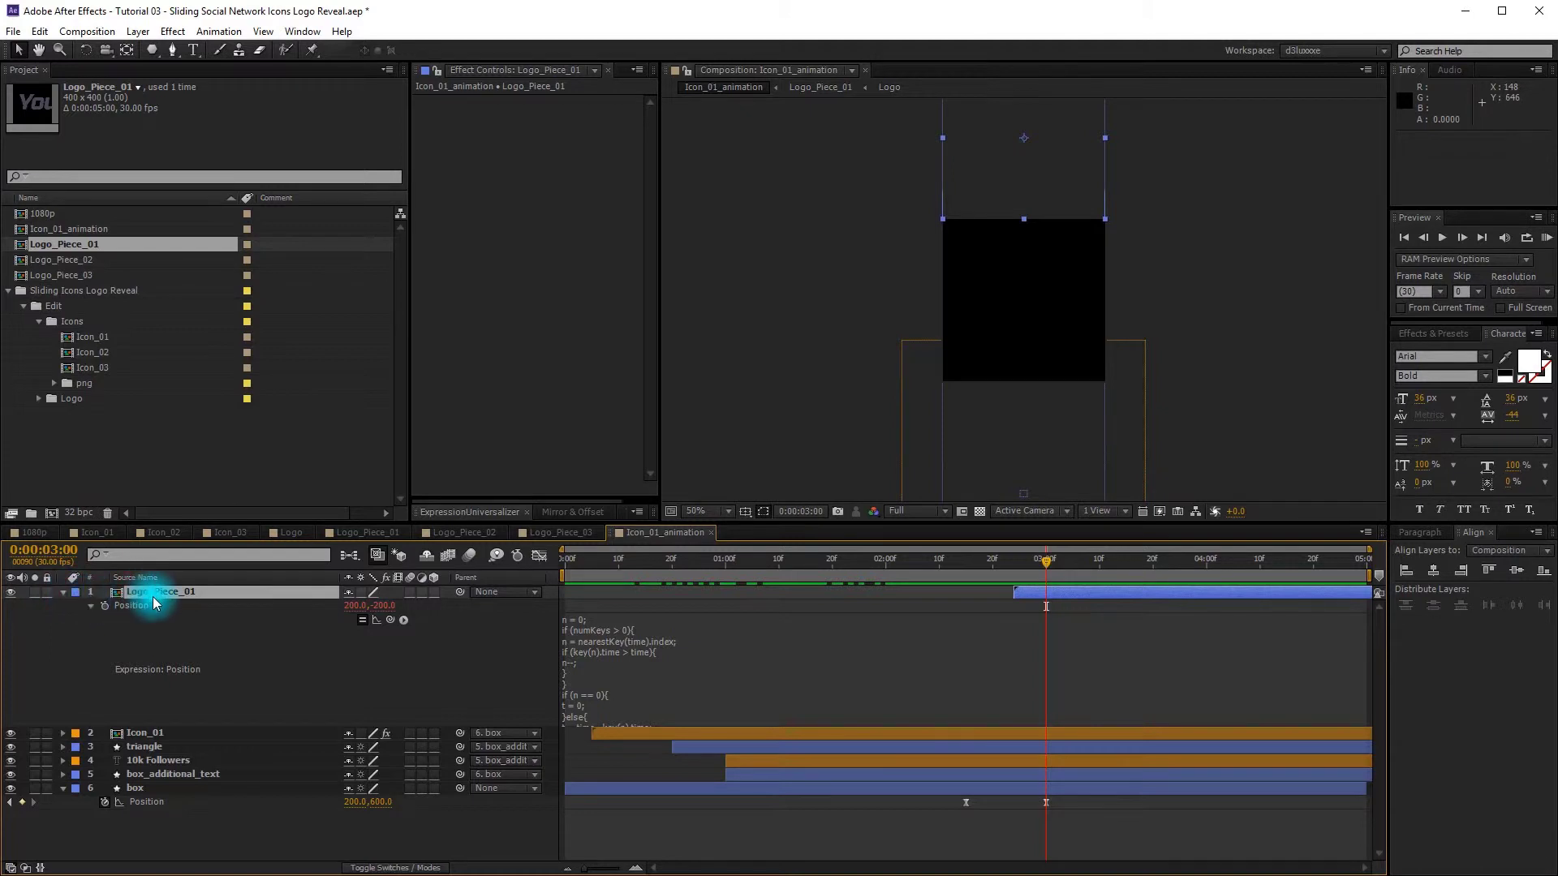
left_click_drag(1044, 562, 1014, 563)
key("u")
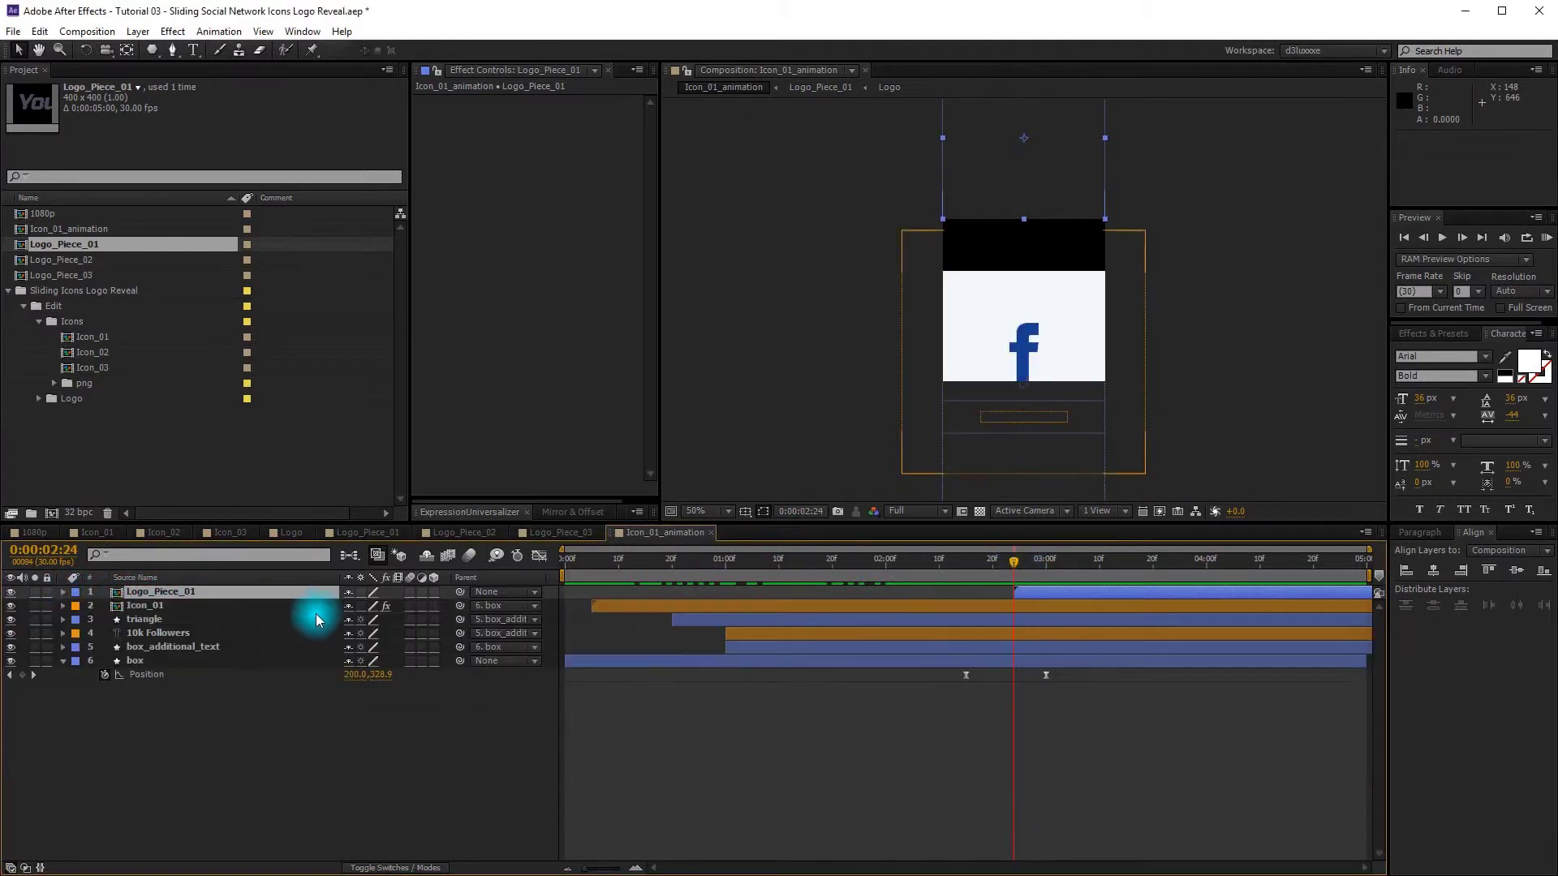
key("p")
left_click(105, 605)
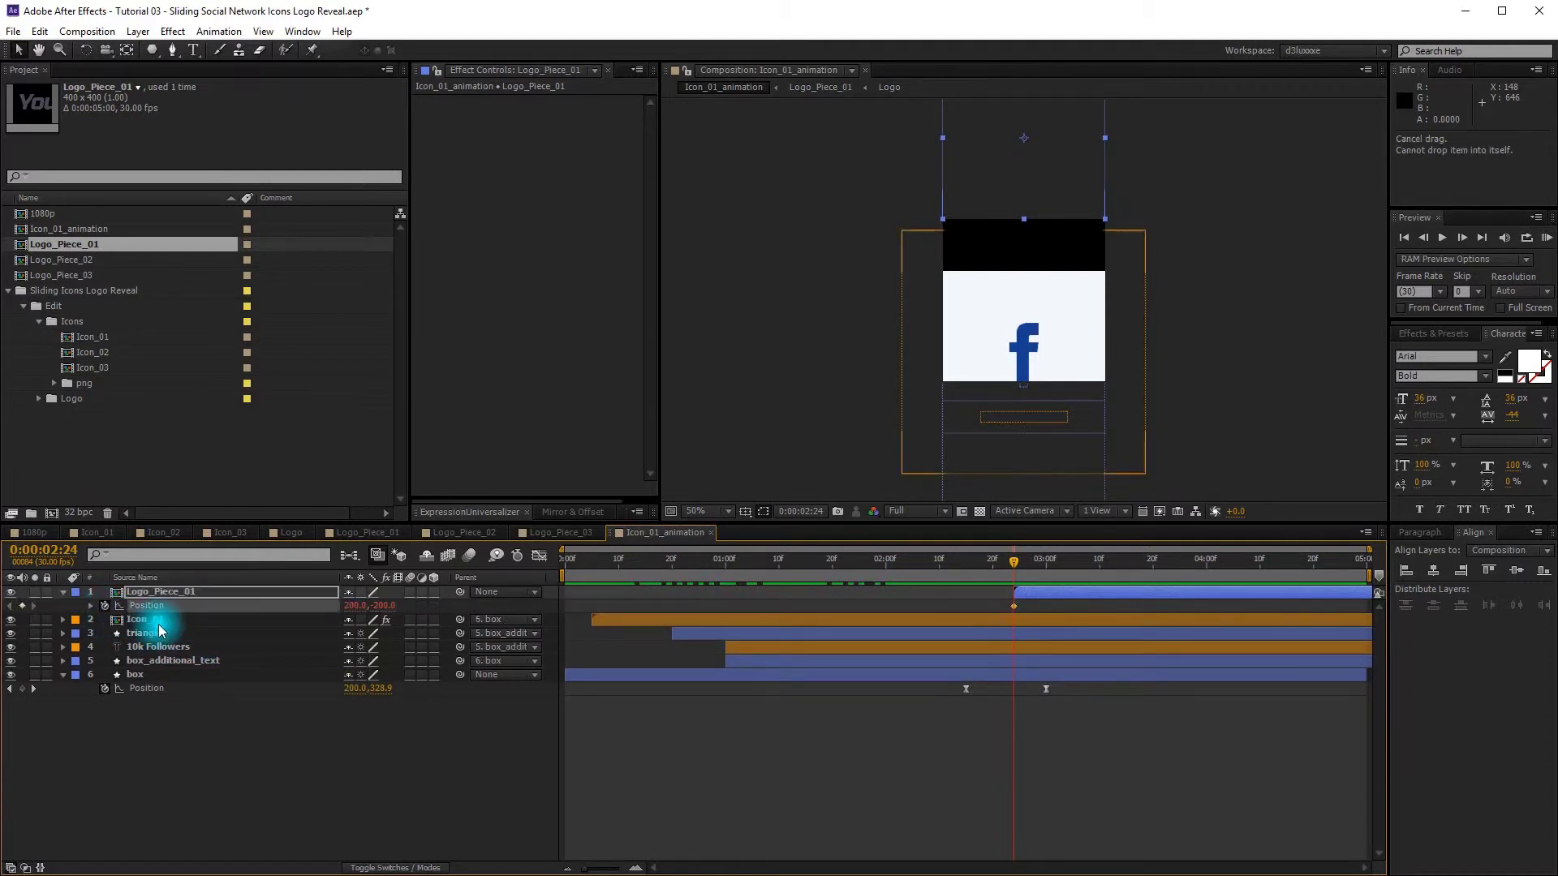
Step: Keyframe the Logo_Piece_01 layer's Position at 200, 200 five frames further on, at 0:00:02:29, and preview the slide
key("Page_Down")
key("Page_Down")
key("Page_Down")
key("Page_Down")
key("Page_Down")
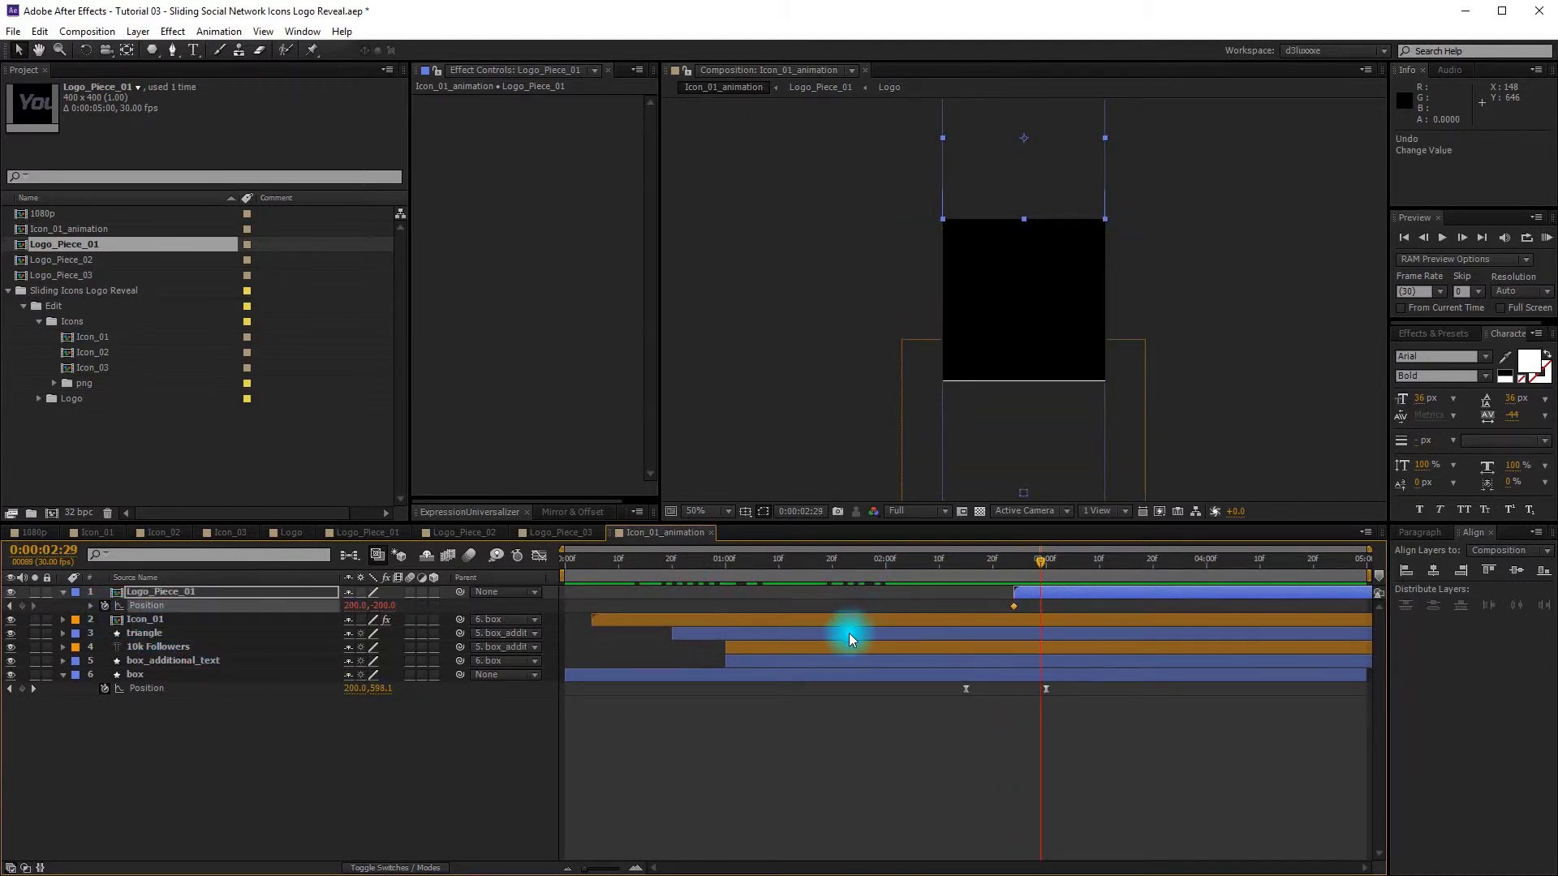
left_click(22, 605)
left_click_drag(382, 606, 791, 516)
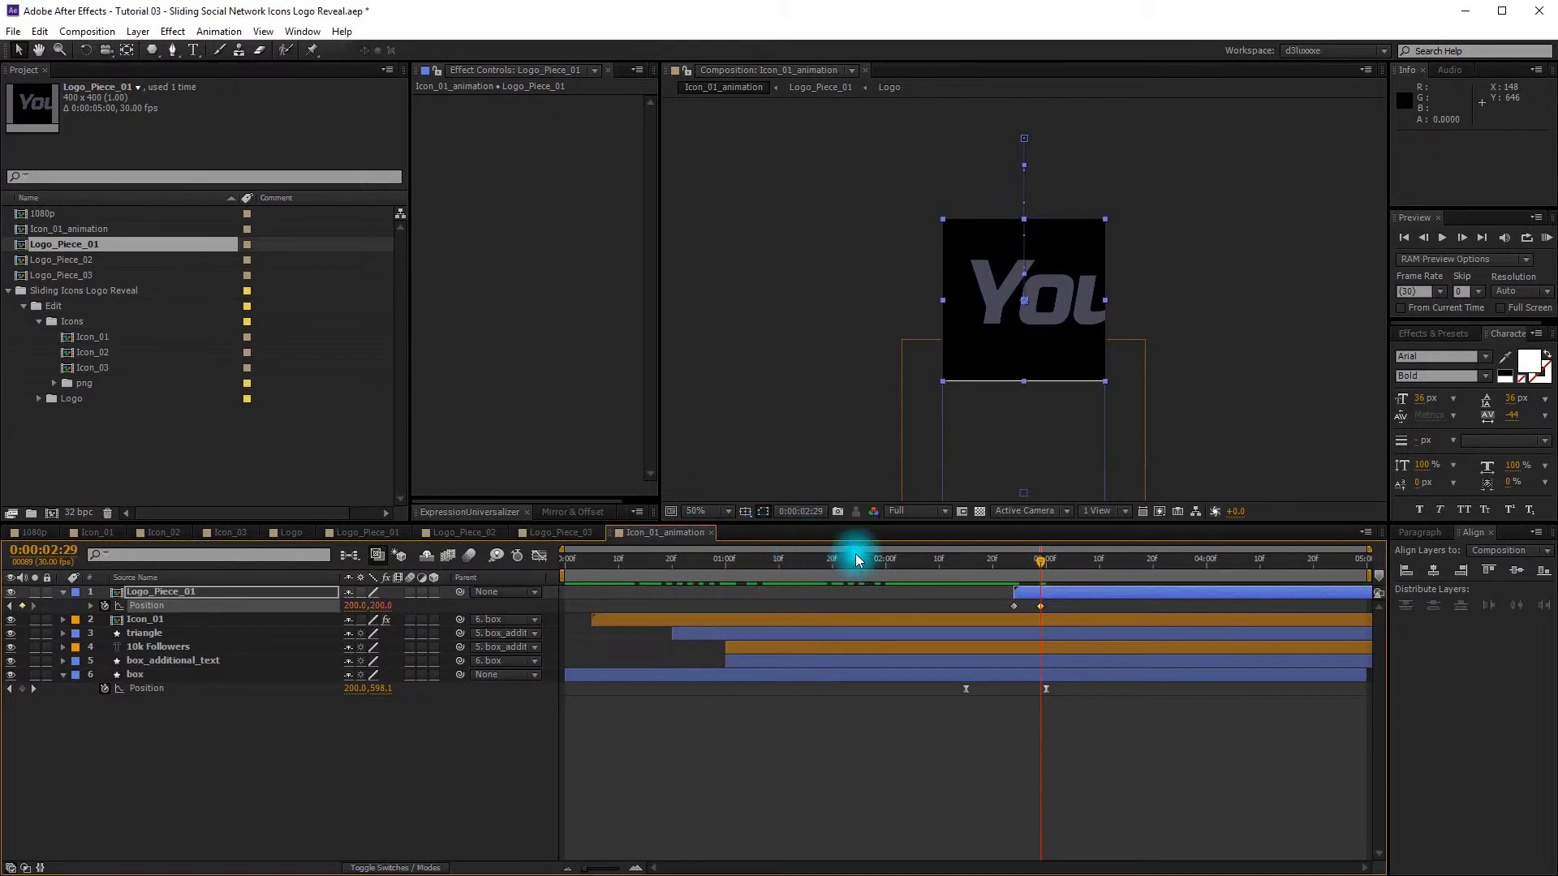
left_click_drag(1053, 566, 1004, 572)
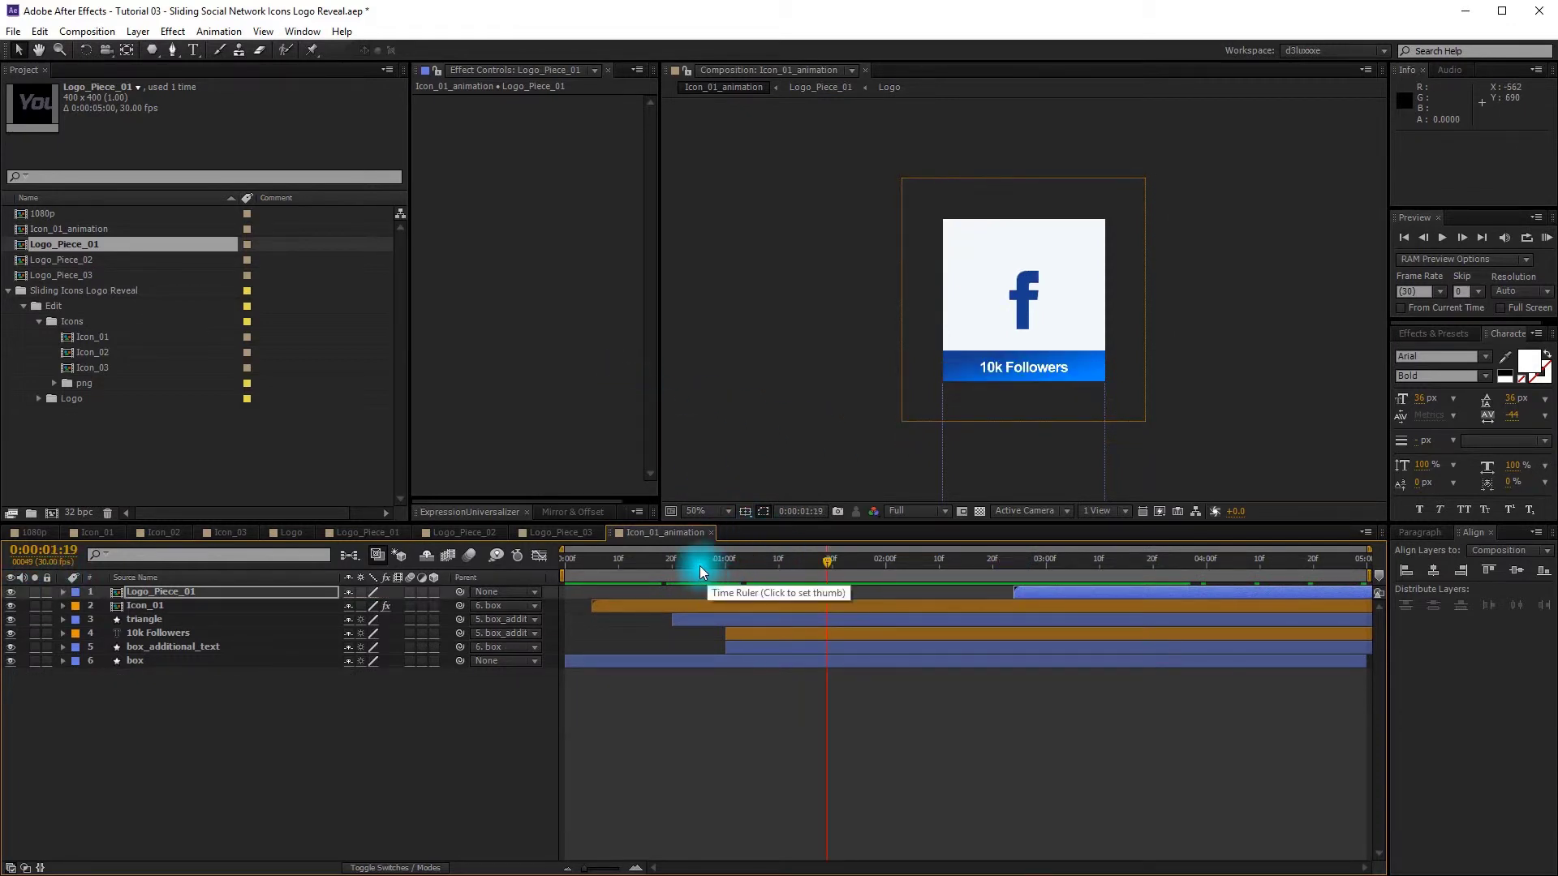
Step: Duplicate the Icon_01_animation composition twice and rename the first copy as Icon_02_animation
left_click(122, 478)
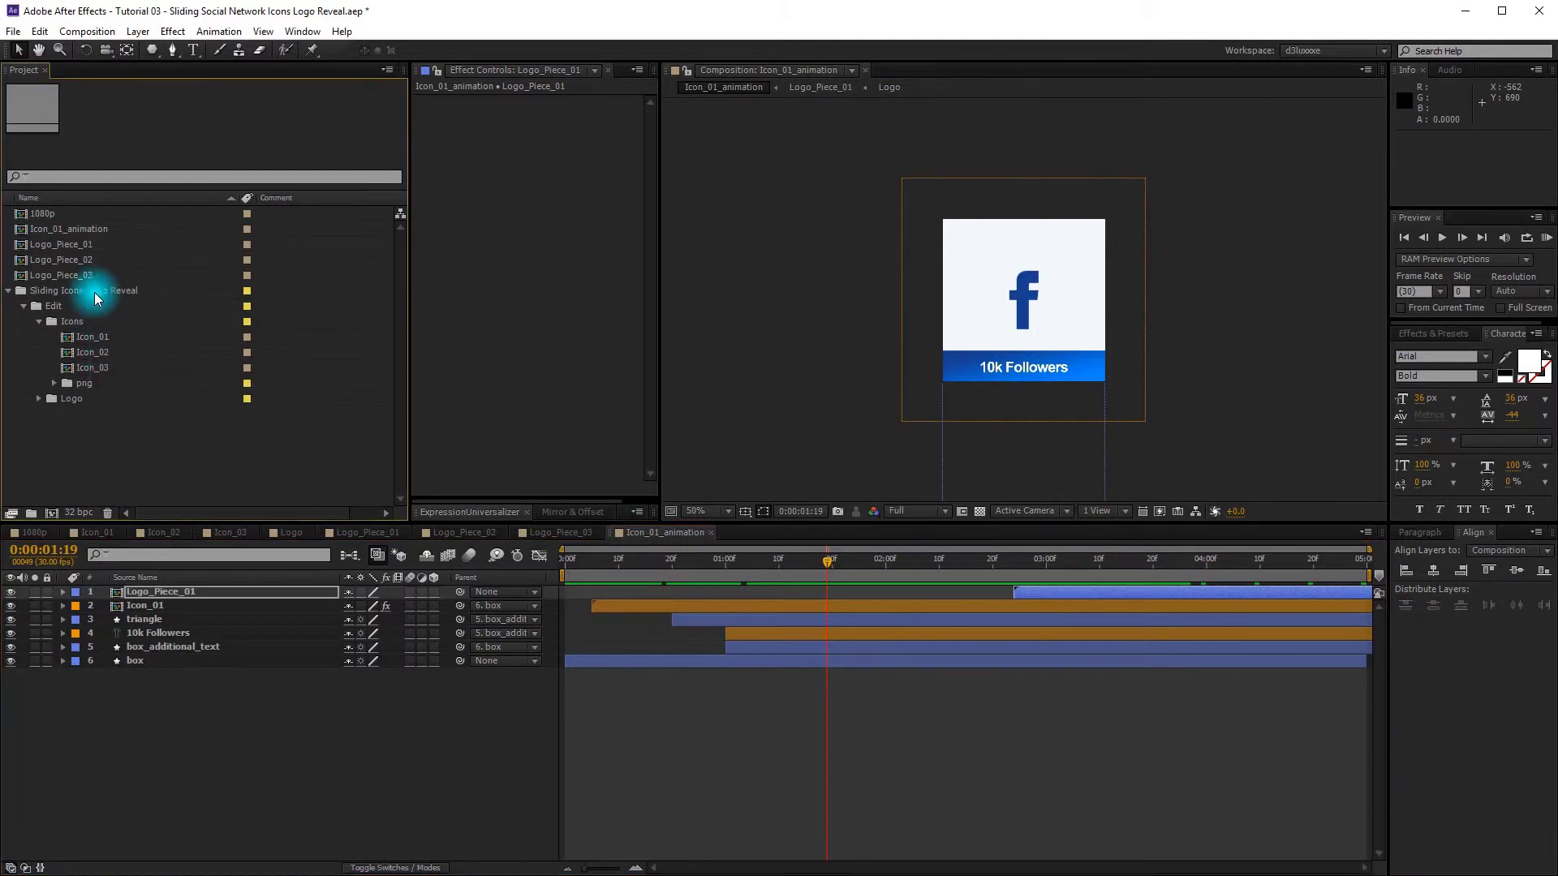
left_click(102, 231)
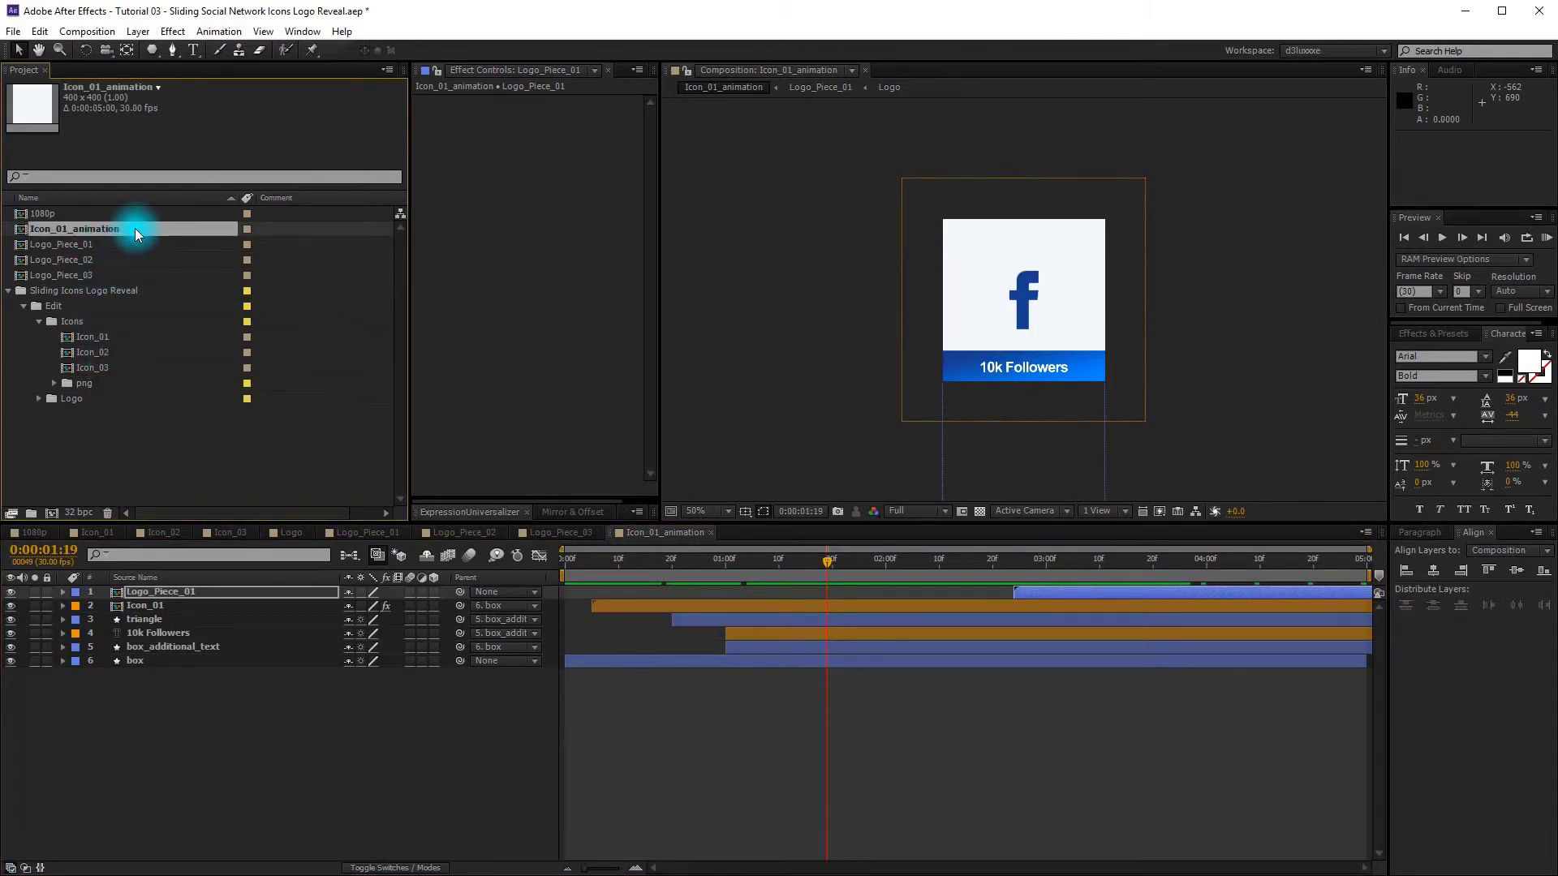
key("ctrl+d")
key("ctrl+d")
left_click(133, 244)
key("Return")
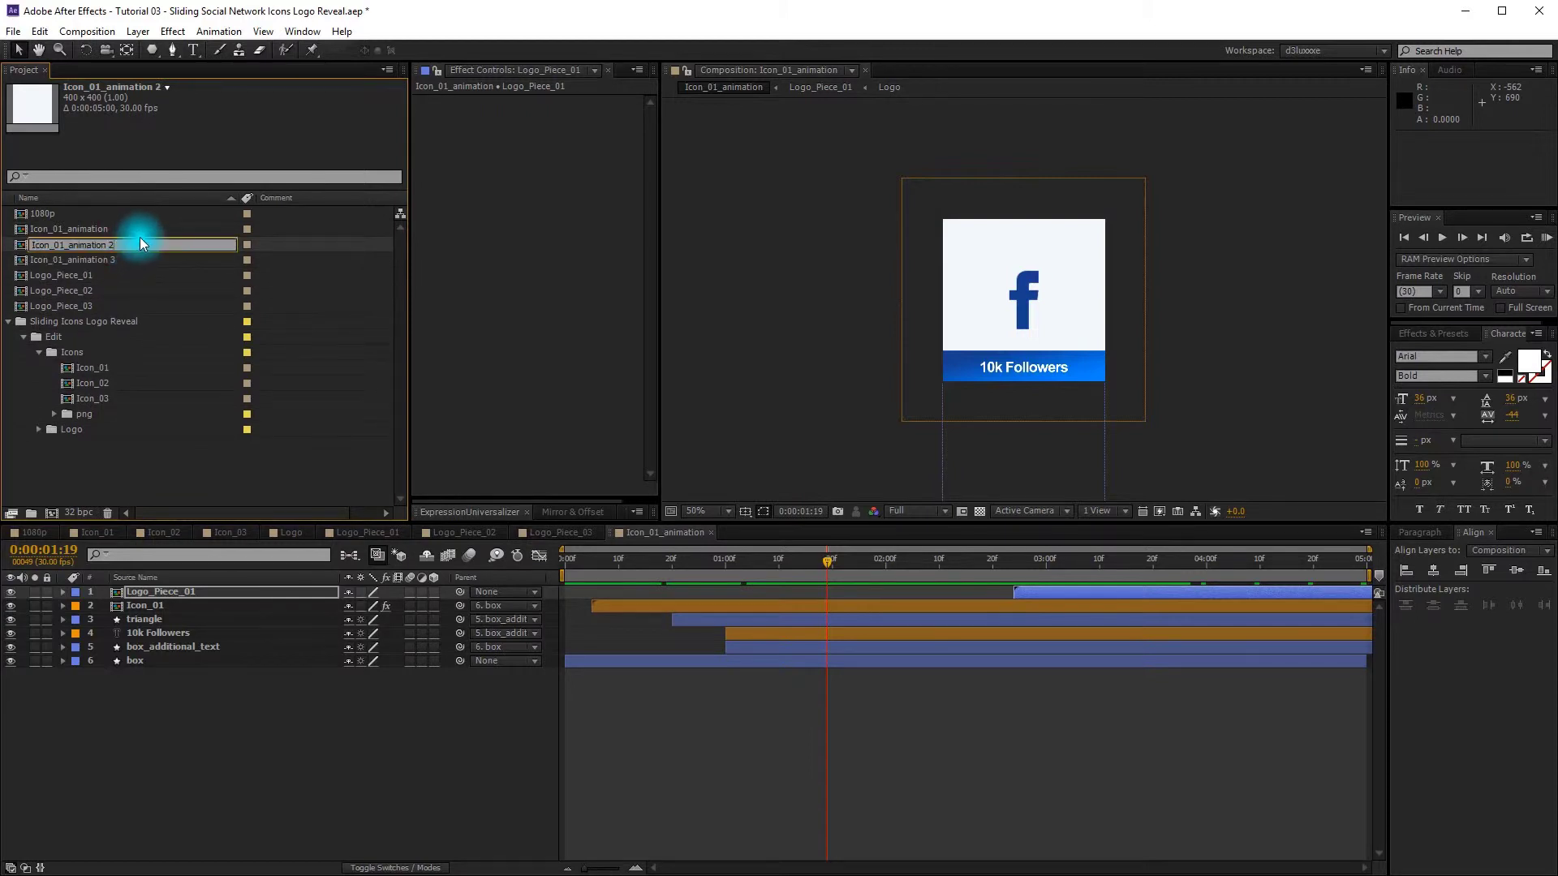
key("shift+Left")
type("2")
key("Return")
key("Return")
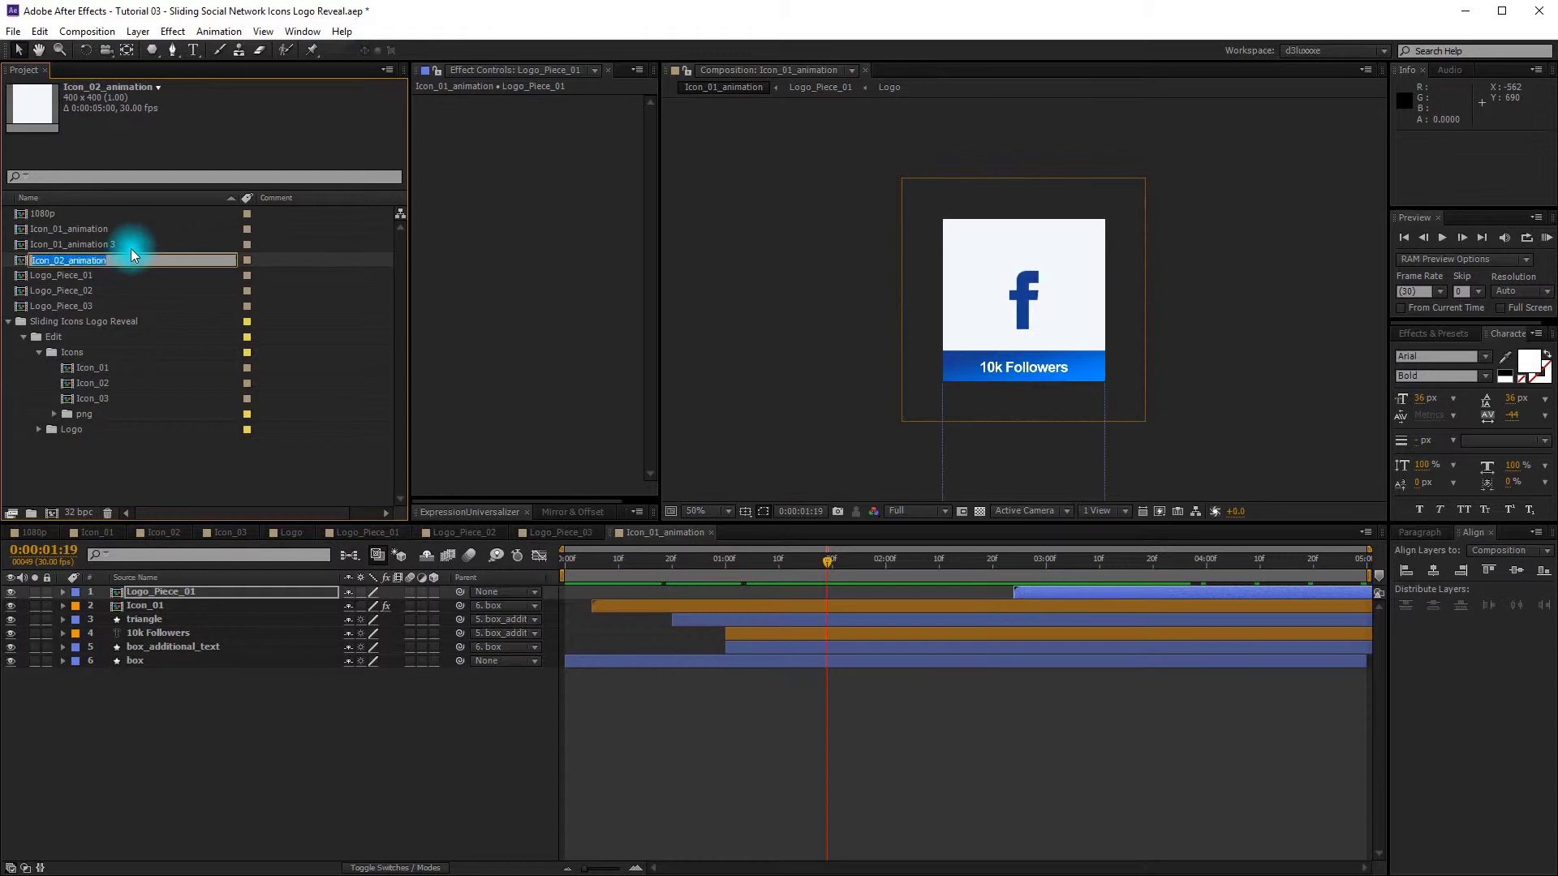
Step: Rename the remaining Icon_01_animation copy as Icon_03_animation
left_click(121, 245)
key("Return")
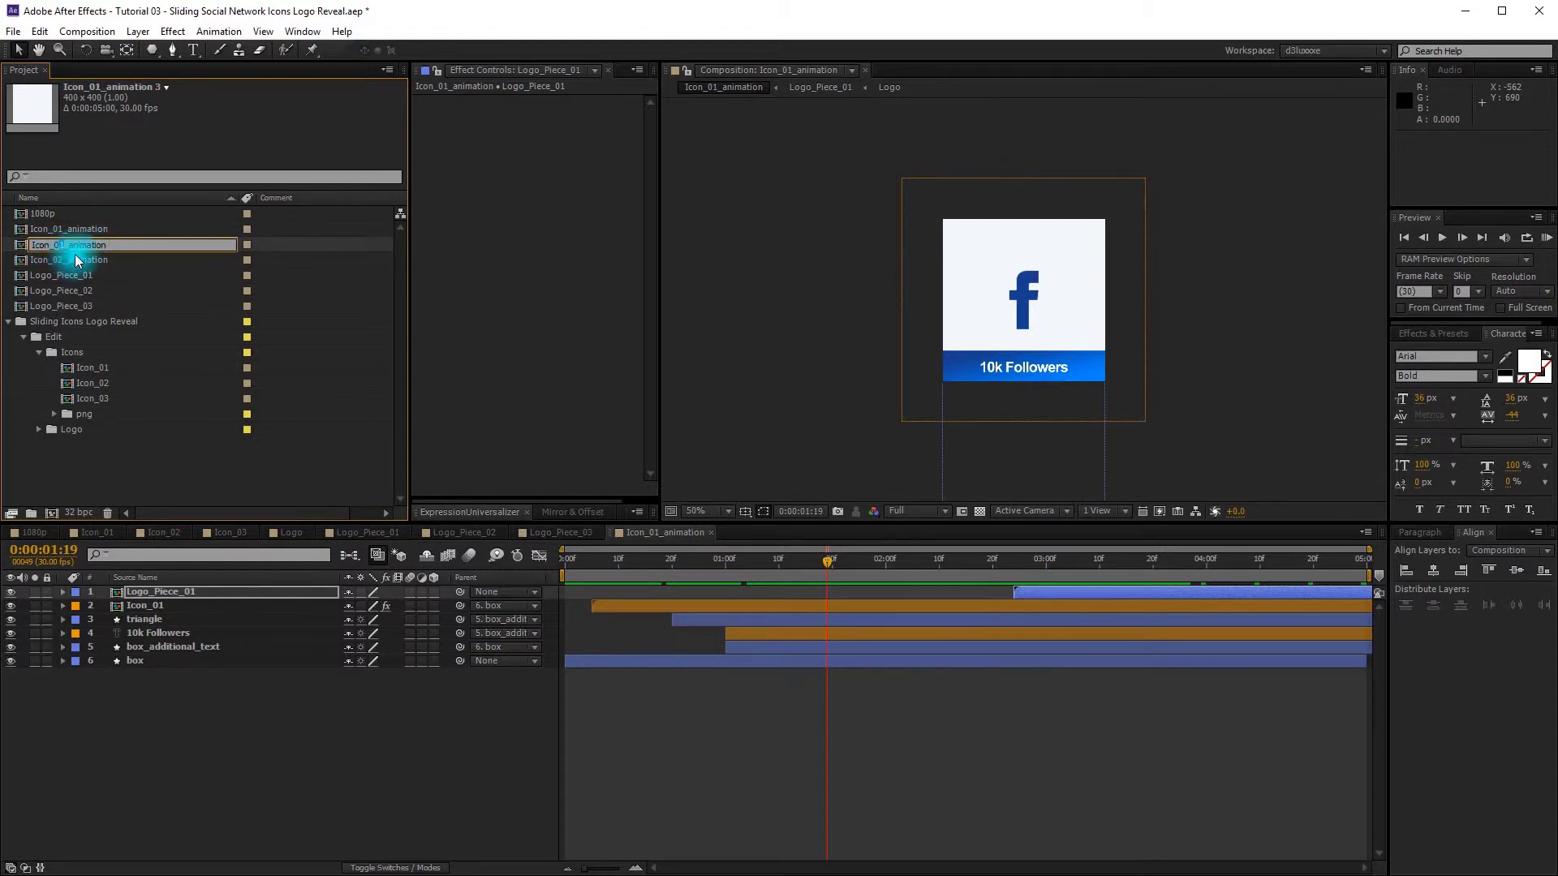
key("Return")
left_click(128, 475)
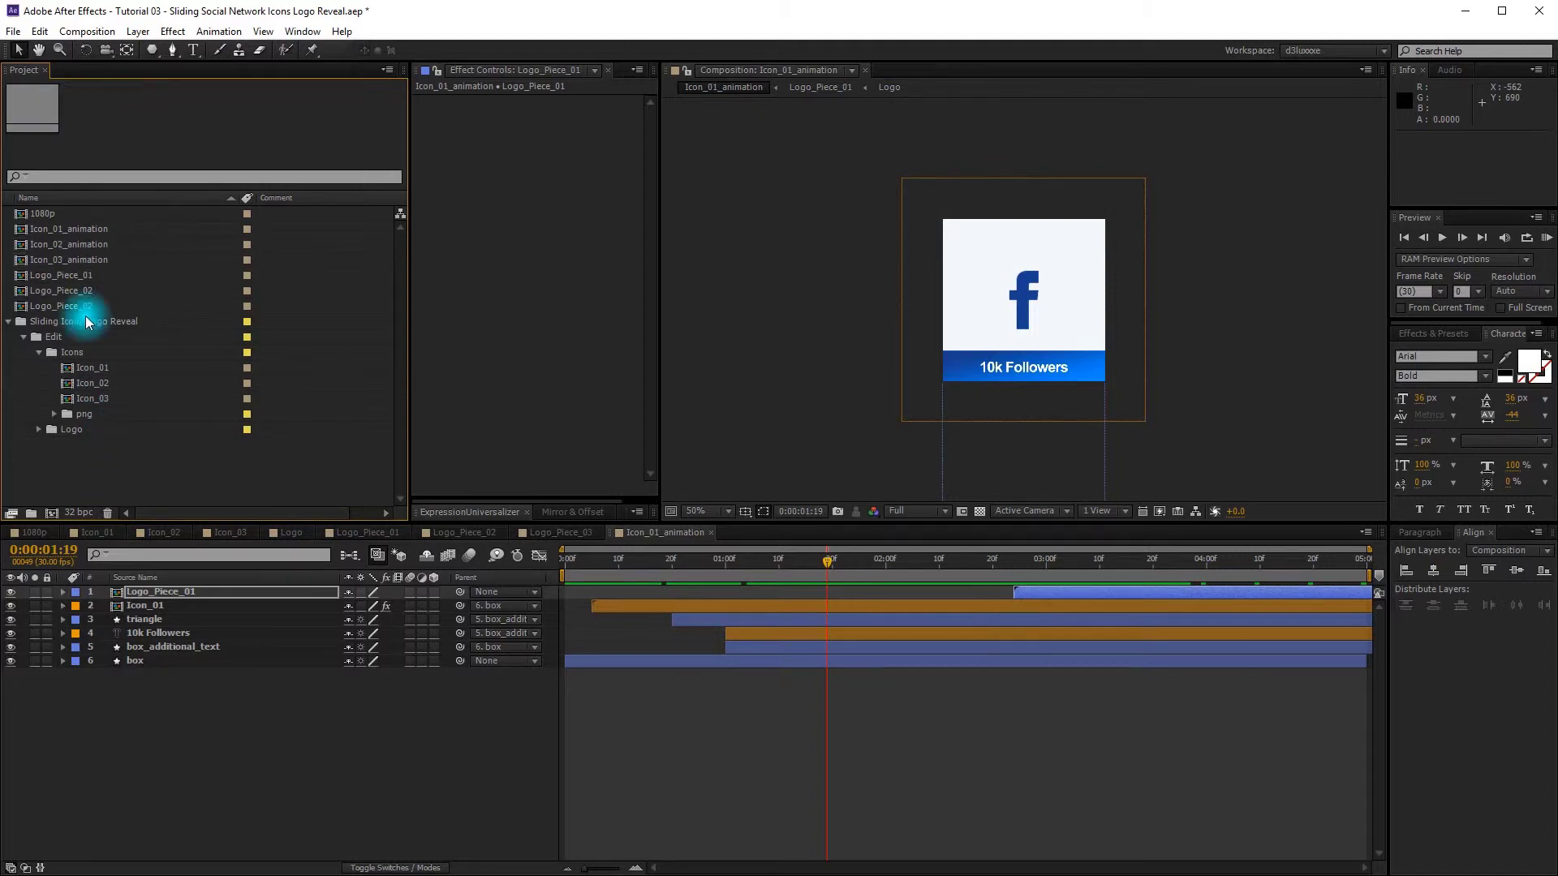
Step: Open both duplicated compositions and replace the Icon_01 layer in Icon_02_animation with Icon_02
double_click(89, 245)
double_click(91, 259)
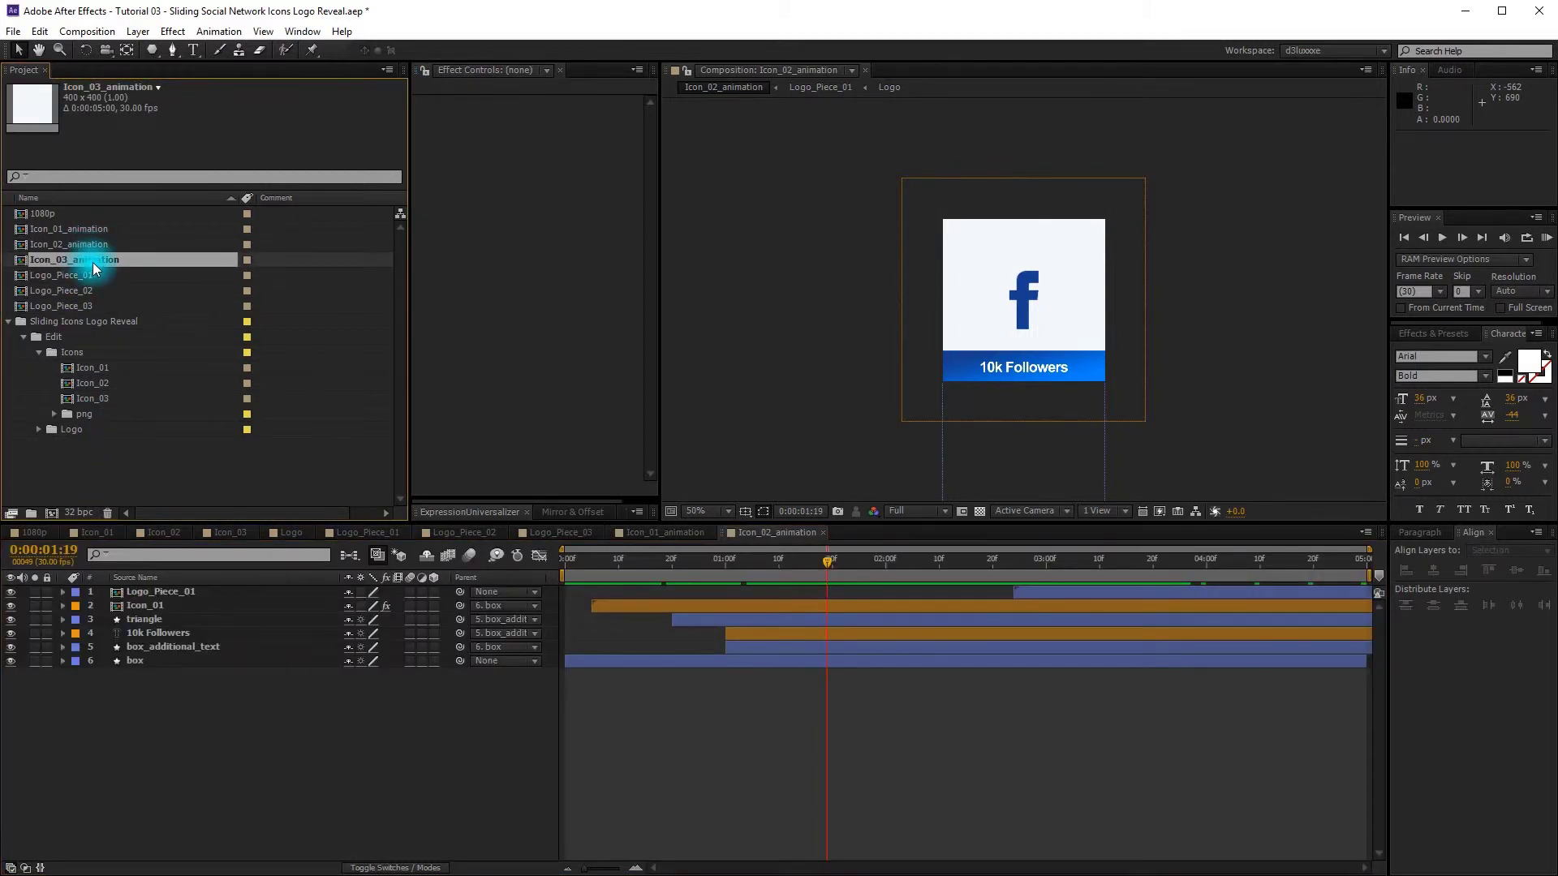
left_click(769, 533)
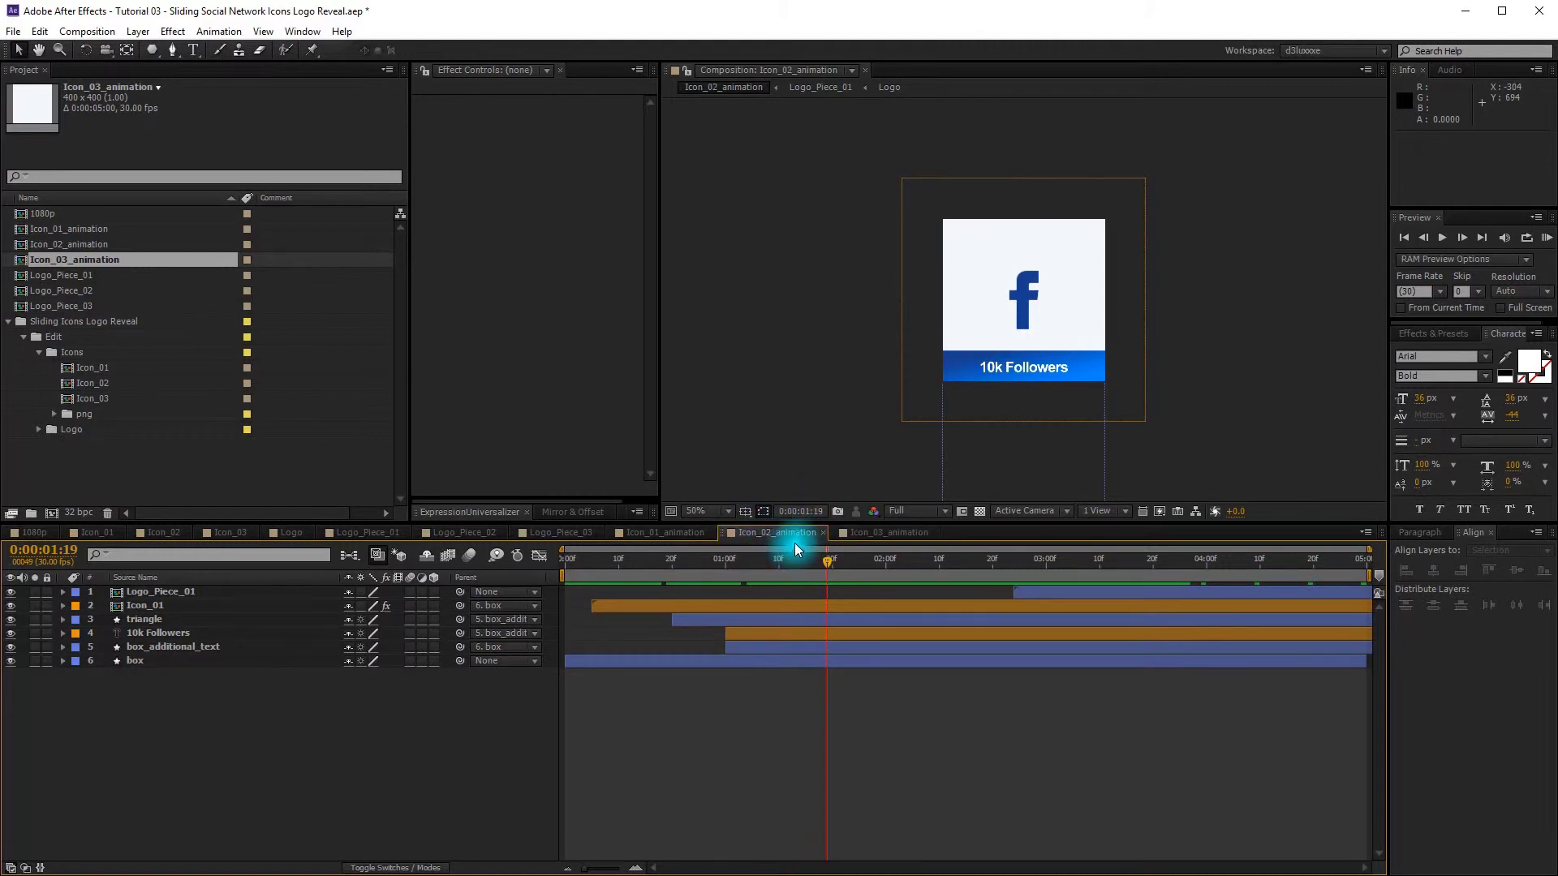
left_click(169, 608)
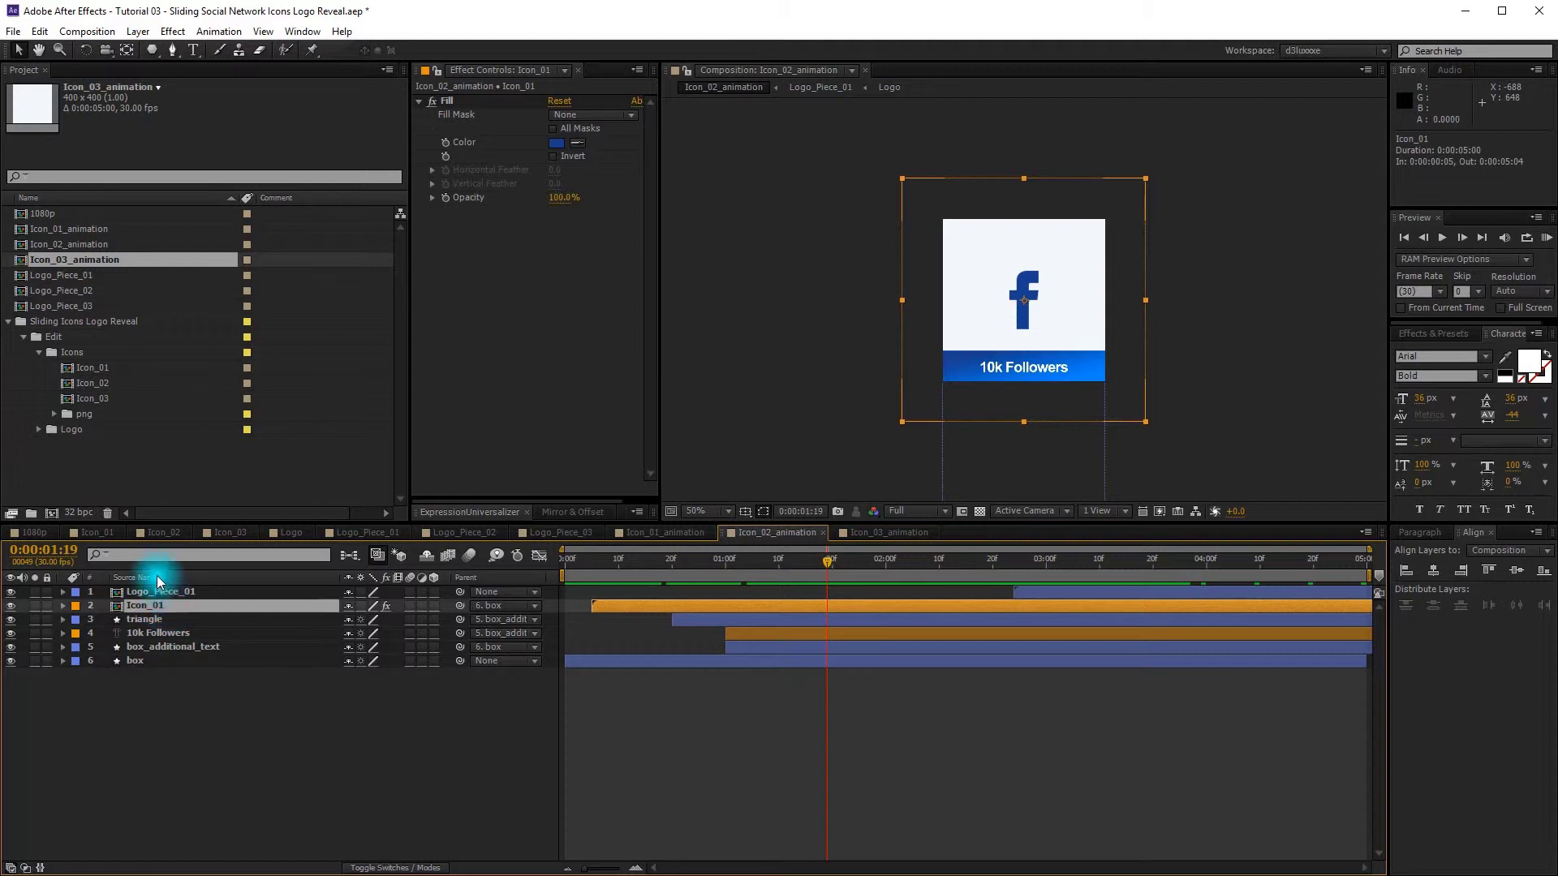
left_click(112, 383)
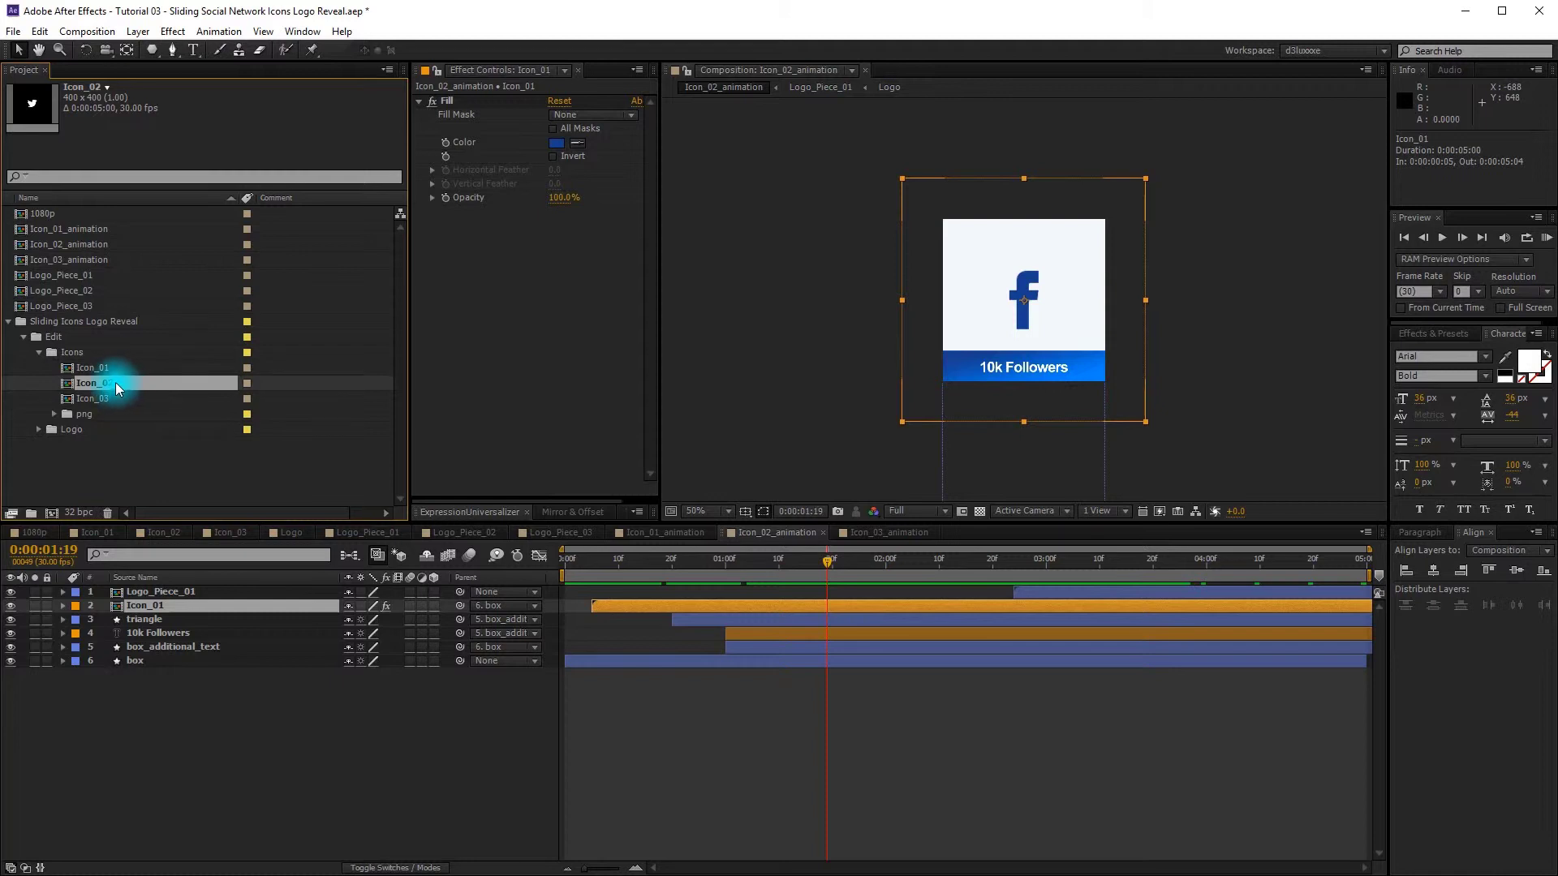
left_click_drag(124, 399, 178, 609)
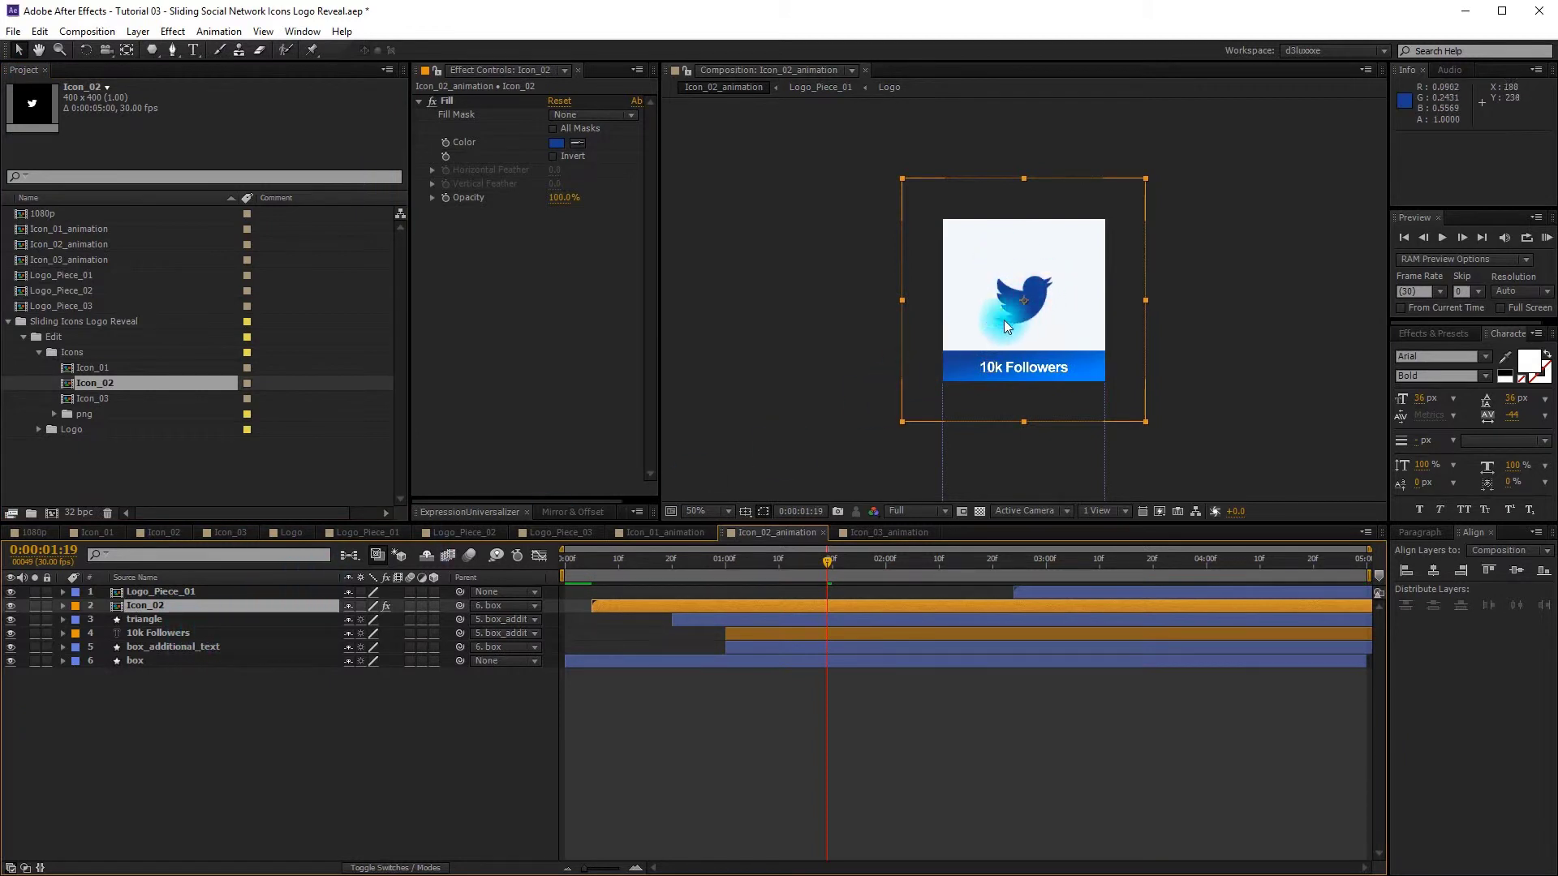
left_click(236, 717)
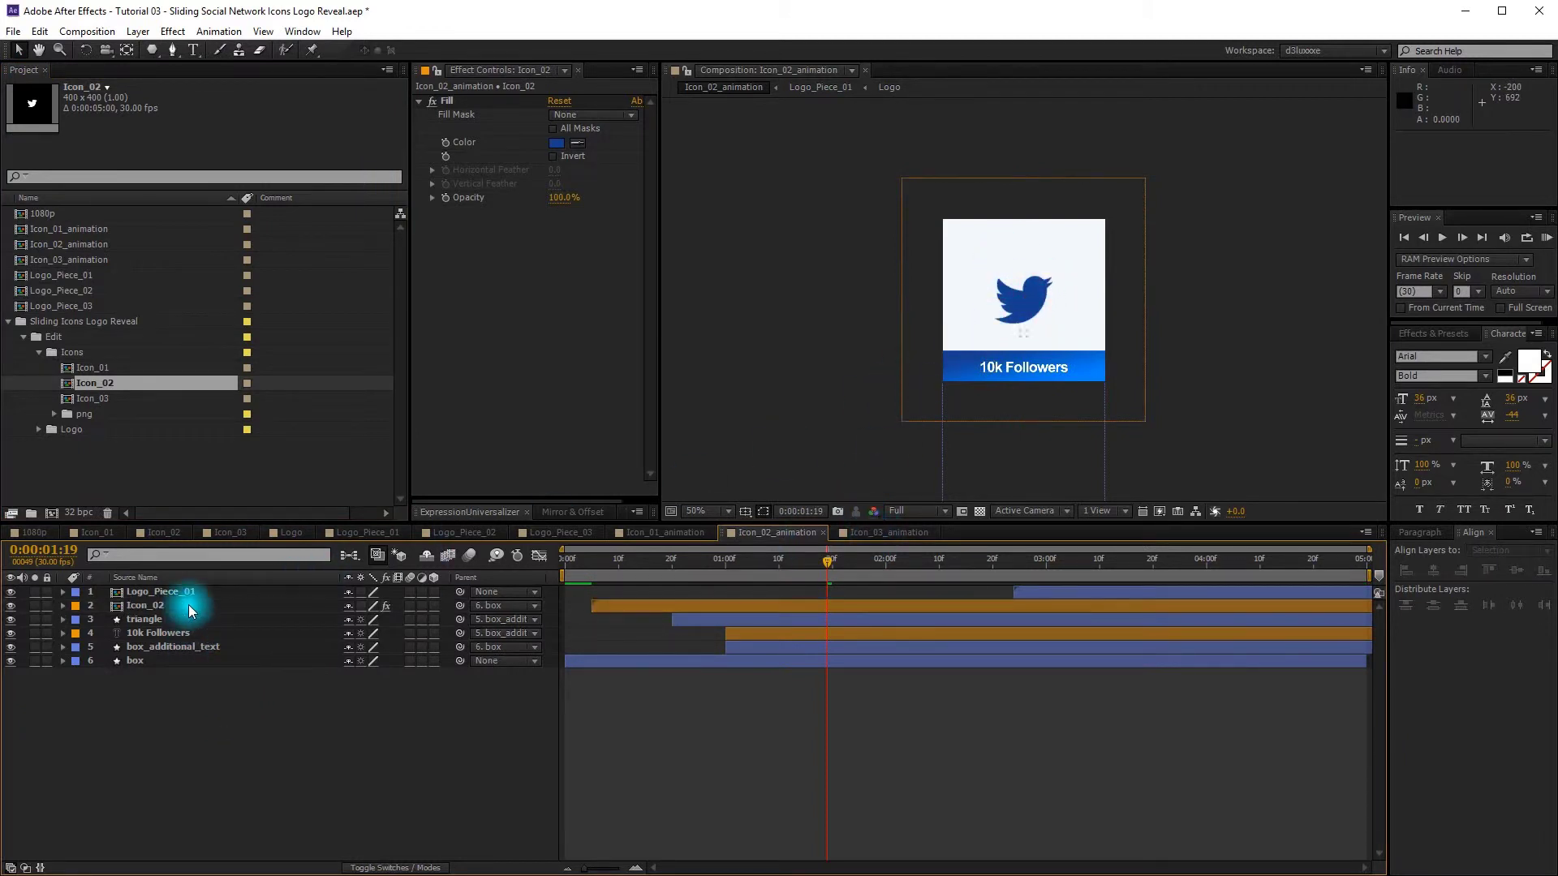
Step: Replace the Logo_Piece_01 layer in Icon_02_animation with Logo_Piece_02
left_click(184, 593)
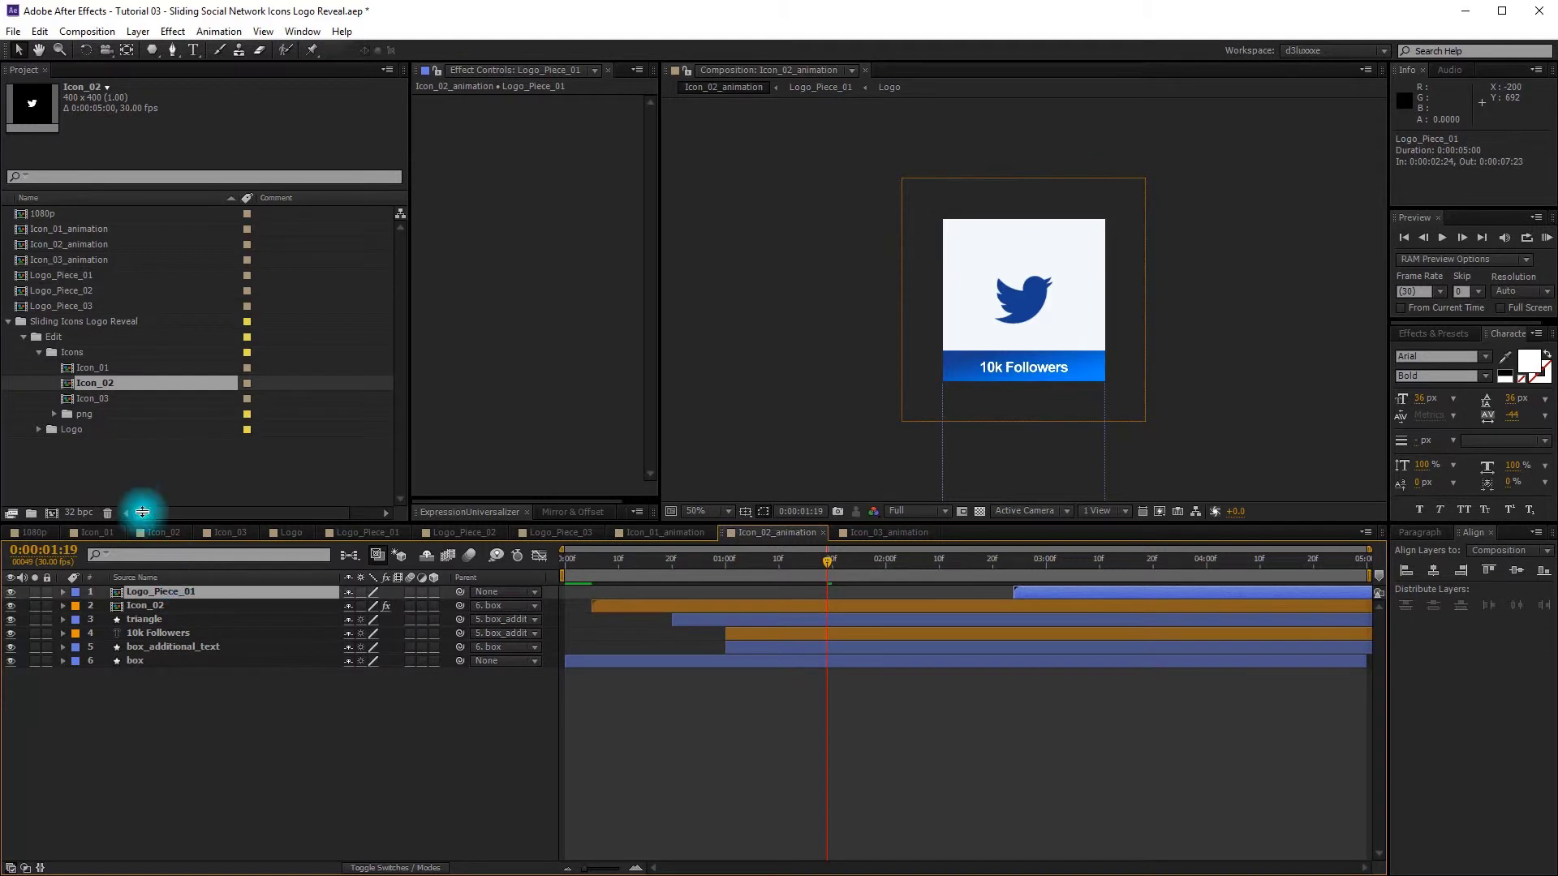
left_click_drag(94, 289, 198, 591)
left_click(239, 688)
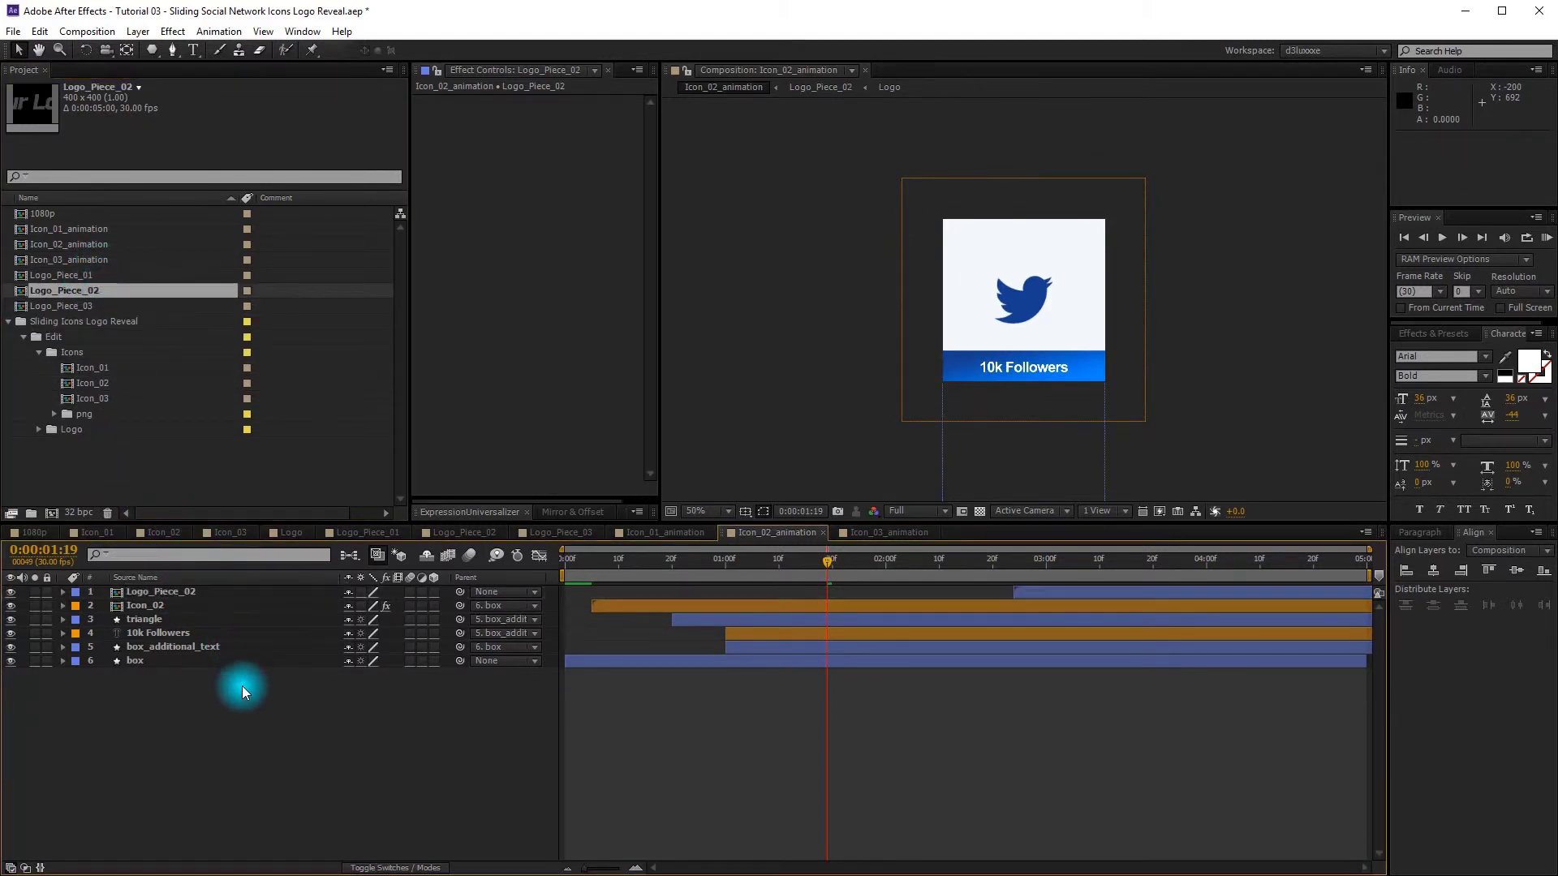
Step: Change the 10k Followers text layer in Icon_02_animation to read 3.7K Tweets
double_click(197, 638)
type("3.")
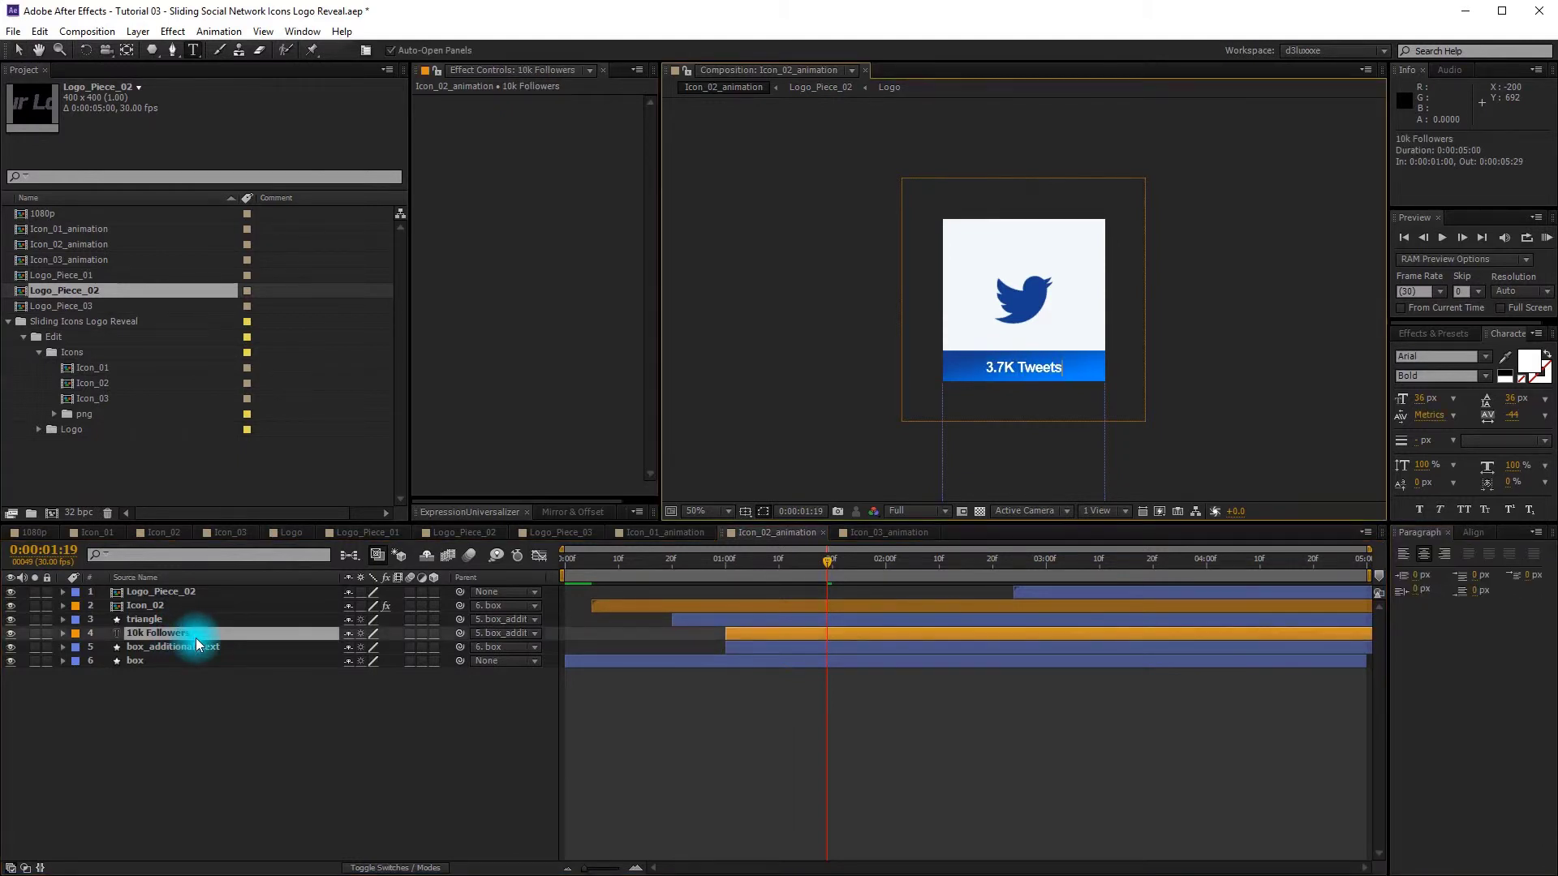
type("7K Tweets")
left_click(196, 638)
left_click(1472, 533)
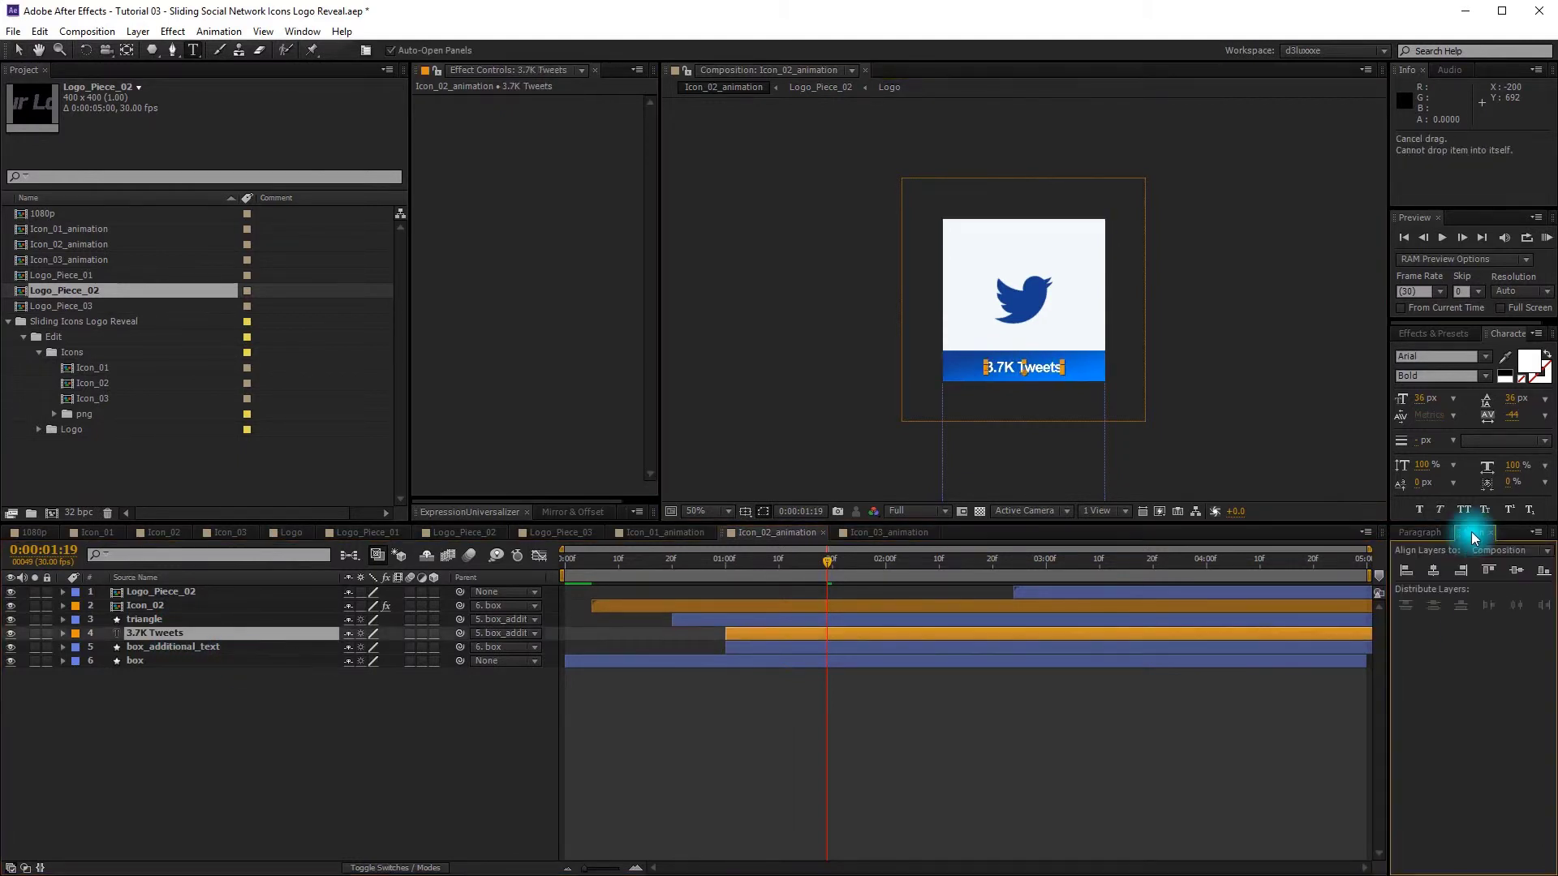
left_click(1420, 532)
left_click(298, 689)
key("v")
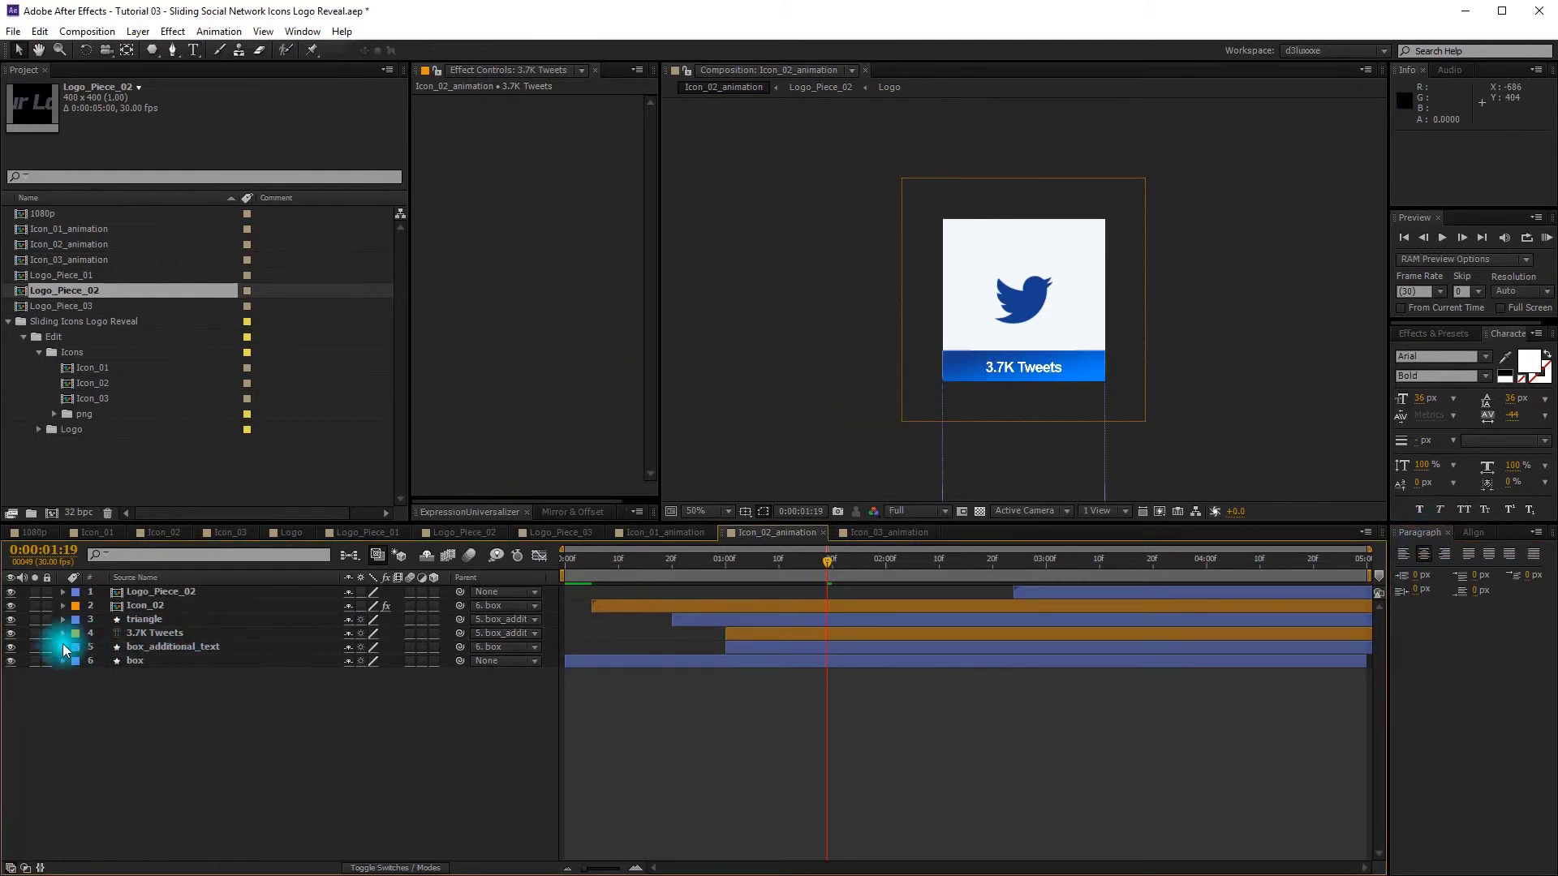
Step: Recolour the box_additional_text layer's Gradient Overlay with teal 01ECC8 at the first stop and light blue at the last stop
left_click(63, 647)
left_click(364, 772)
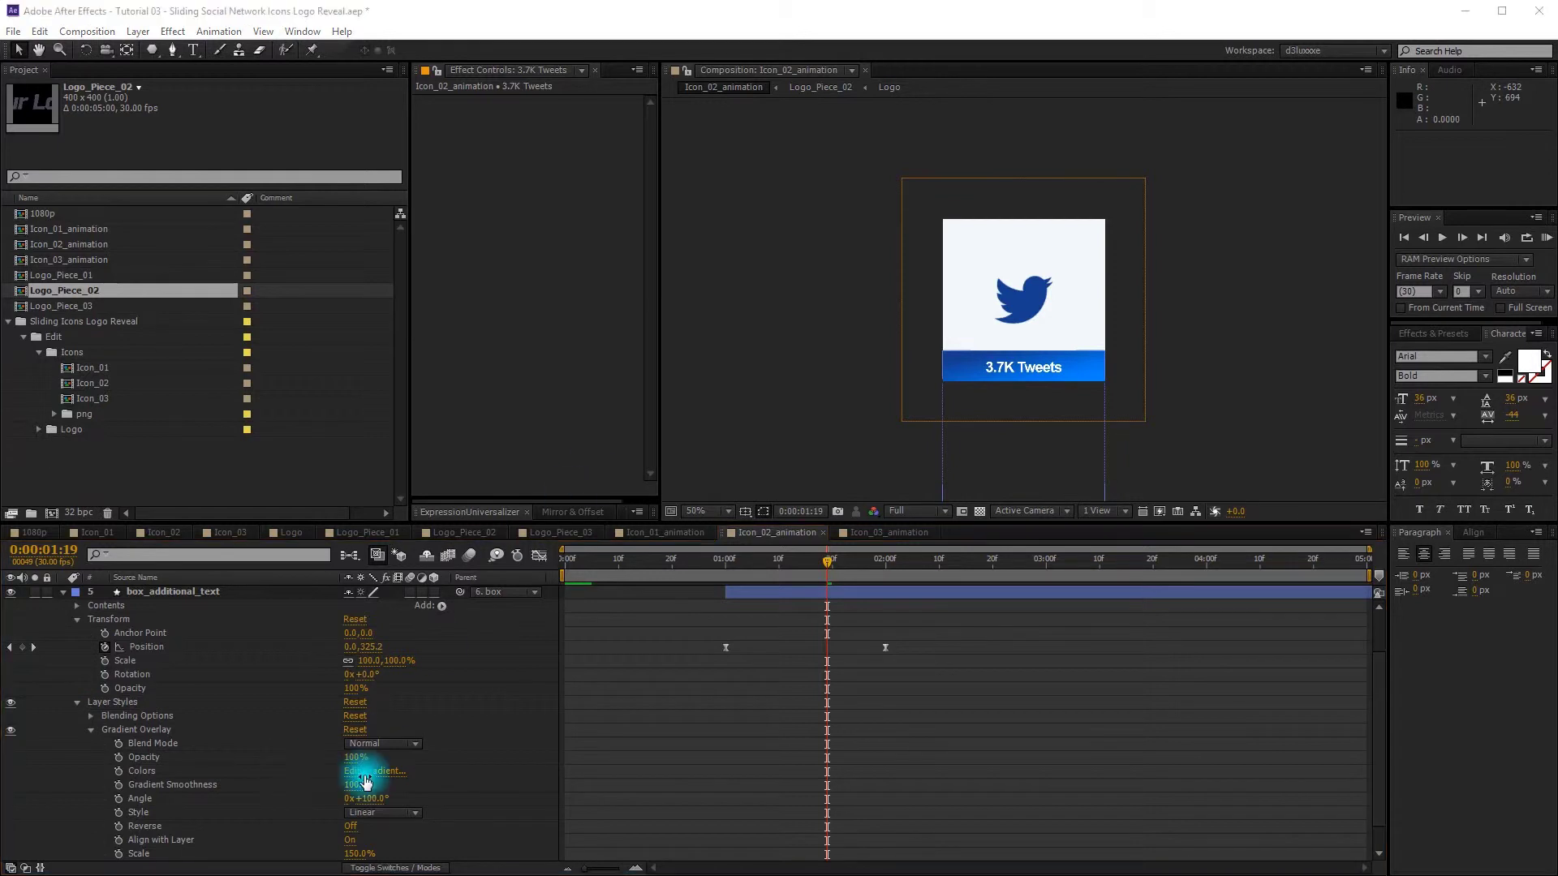
left_click(379, 774)
left_click(986, 348)
left_click_drag(1239, 593, 1277, 594)
type("01ECC8")
left_click(1309, 348)
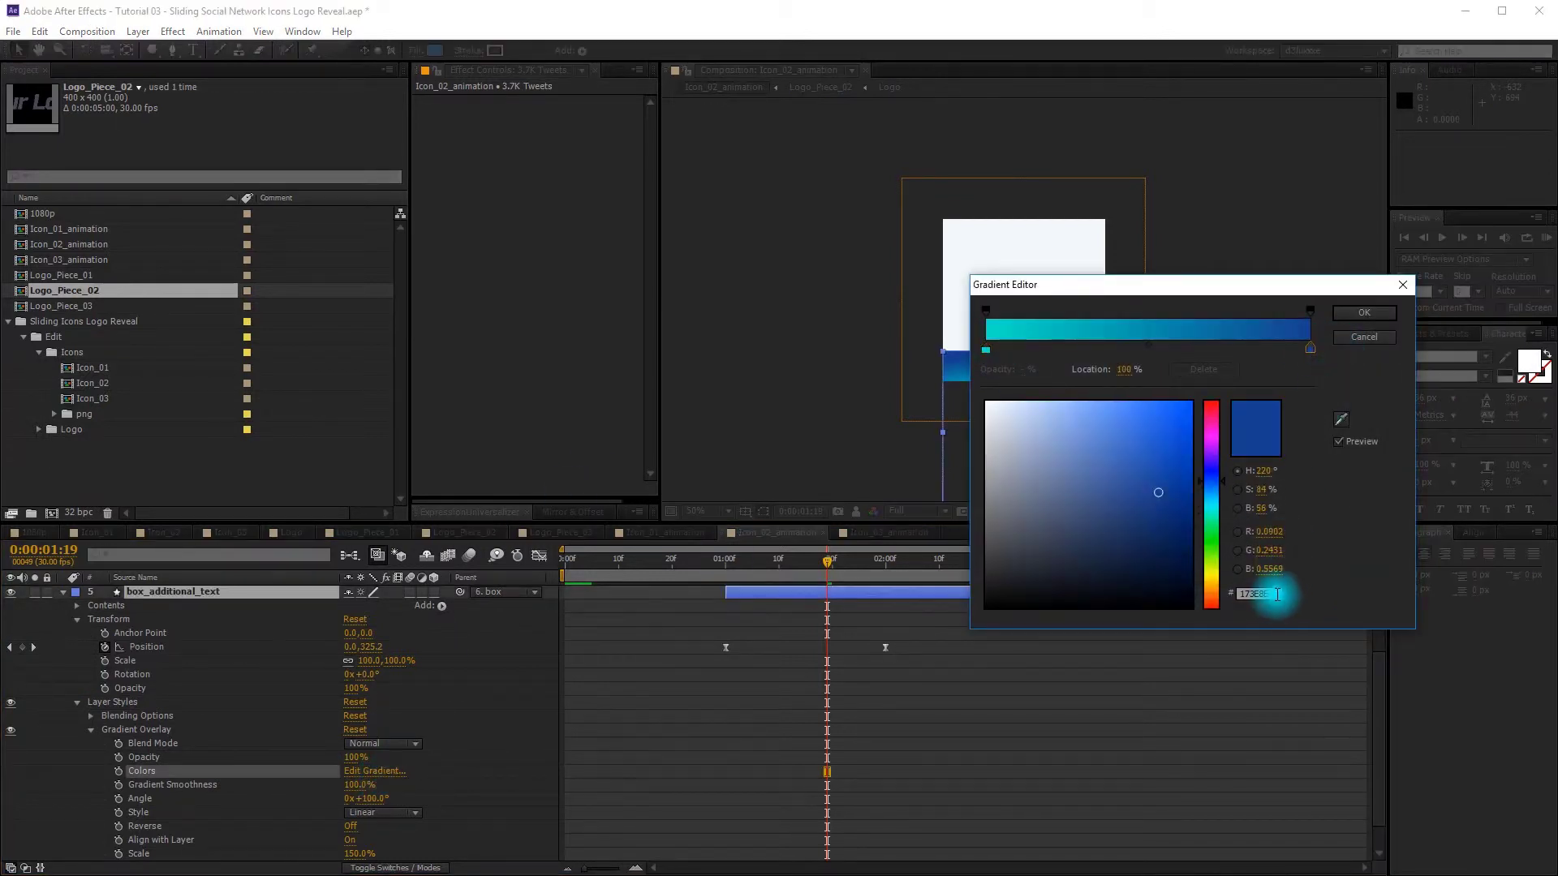
key("ctrl+v")
left_click(1364, 313)
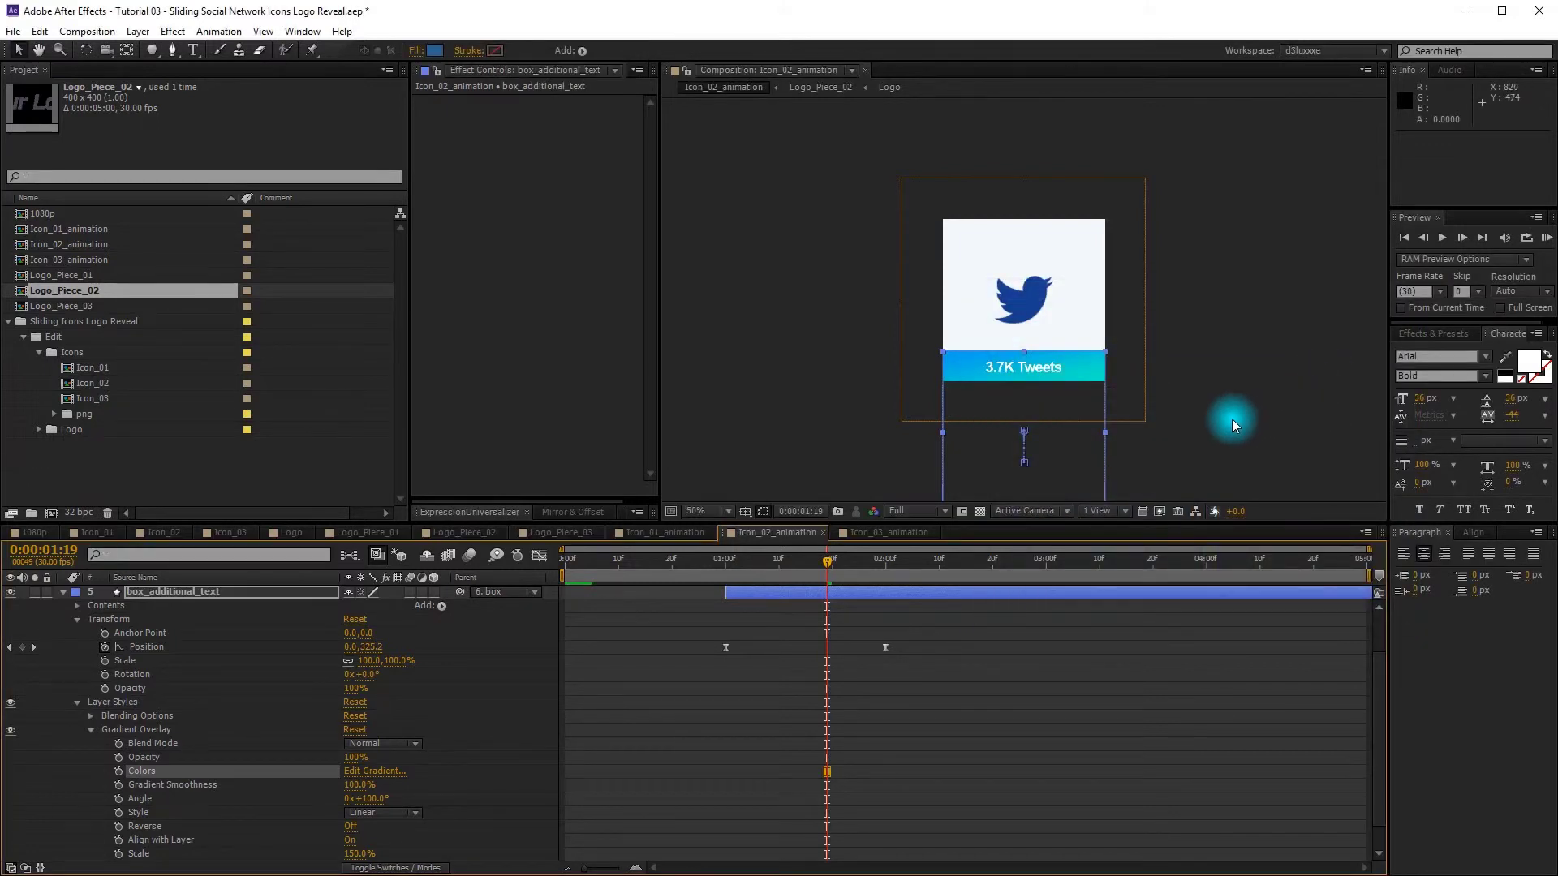
left_click(65, 594)
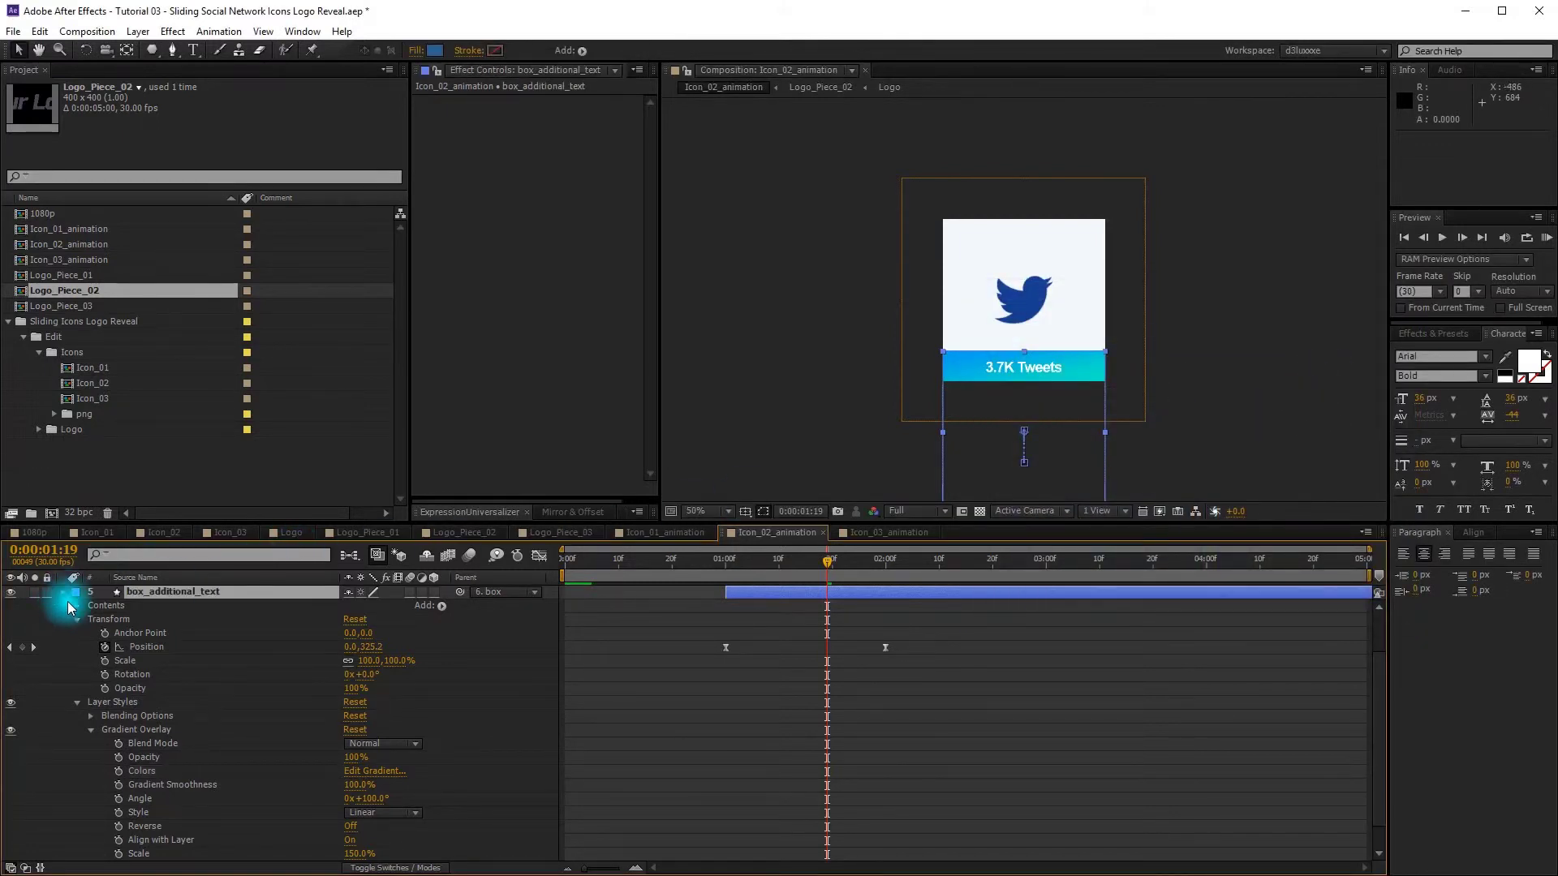
left_click(63, 593)
left_click(182, 738)
Step: Match the Icon_02 layer's Fill effect color to the light blue sampled from the text strip
left_click(168, 605)
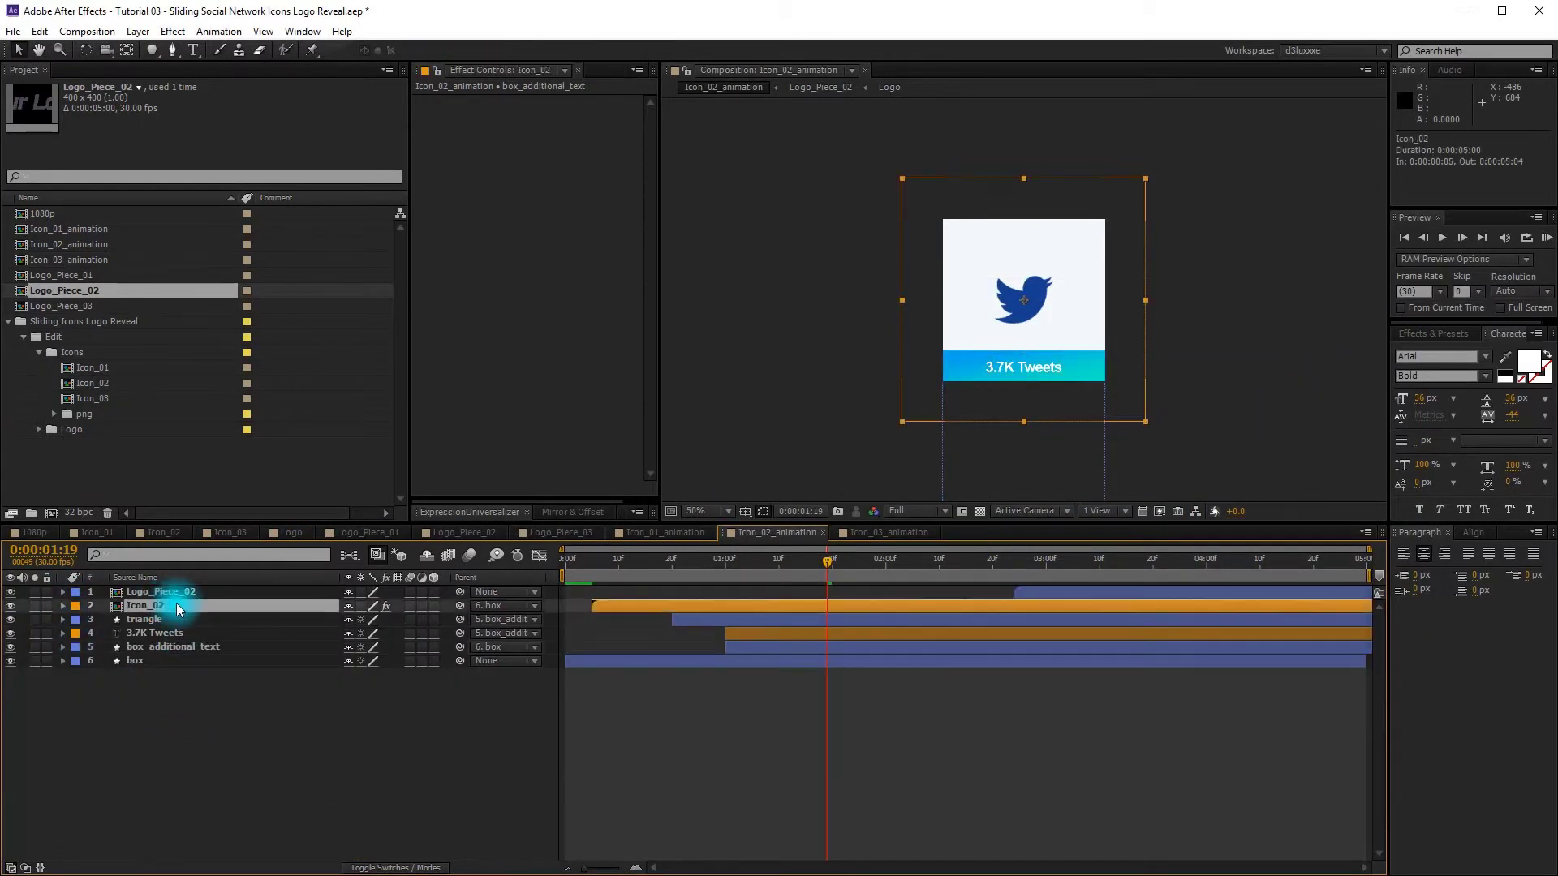
left_click(579, 144)
left_click(941, 355)
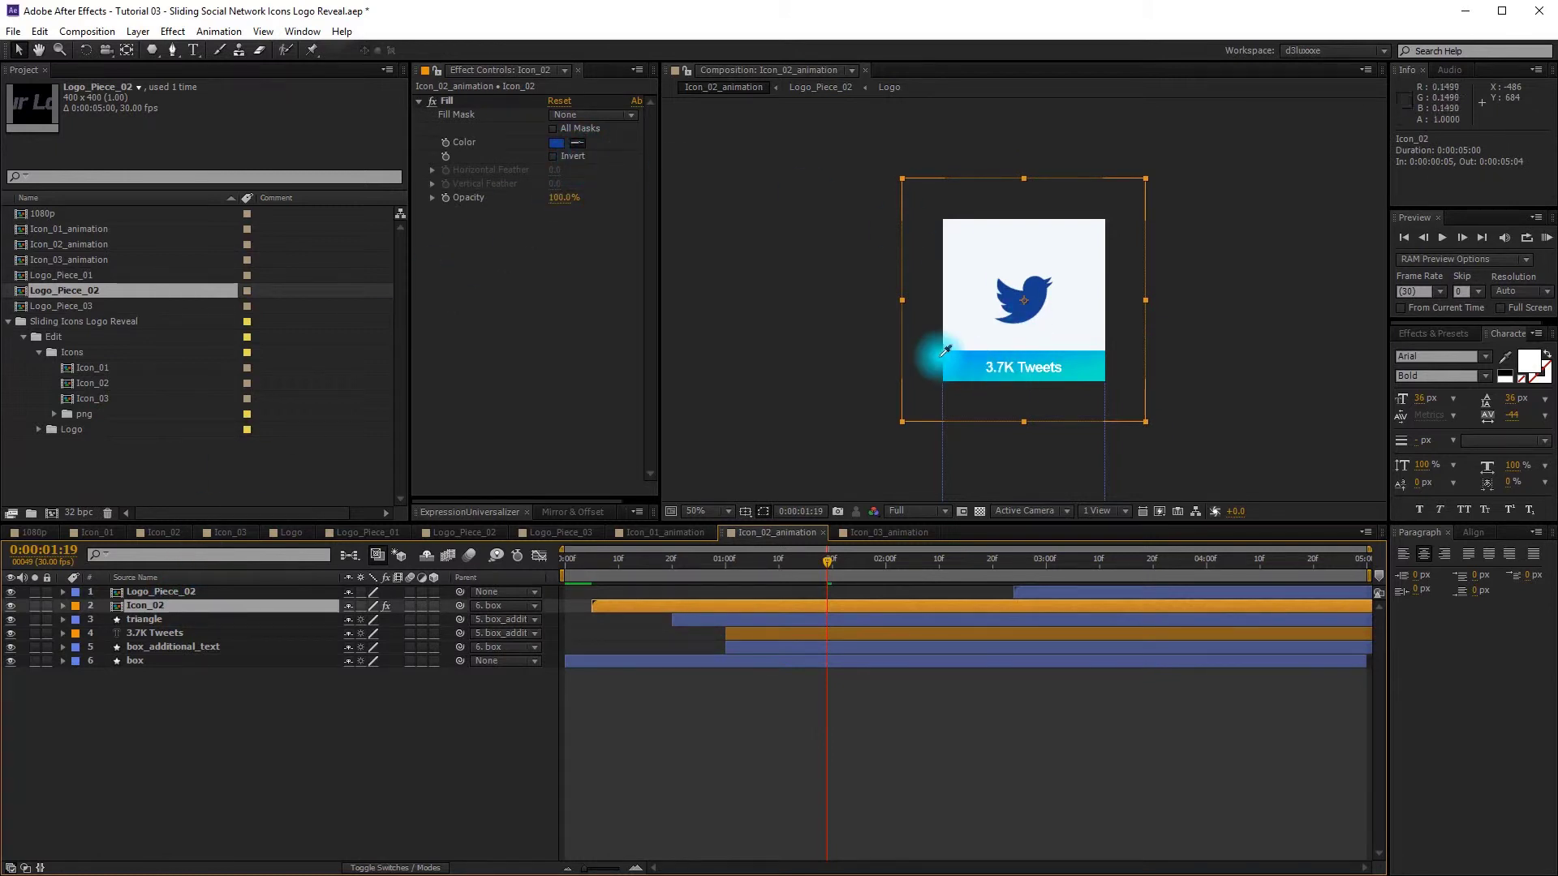
Step: Recolour the triangle layer's shape fill in Icon_02_animation with the light blue sampled from the text strip
left_click(158, 619)
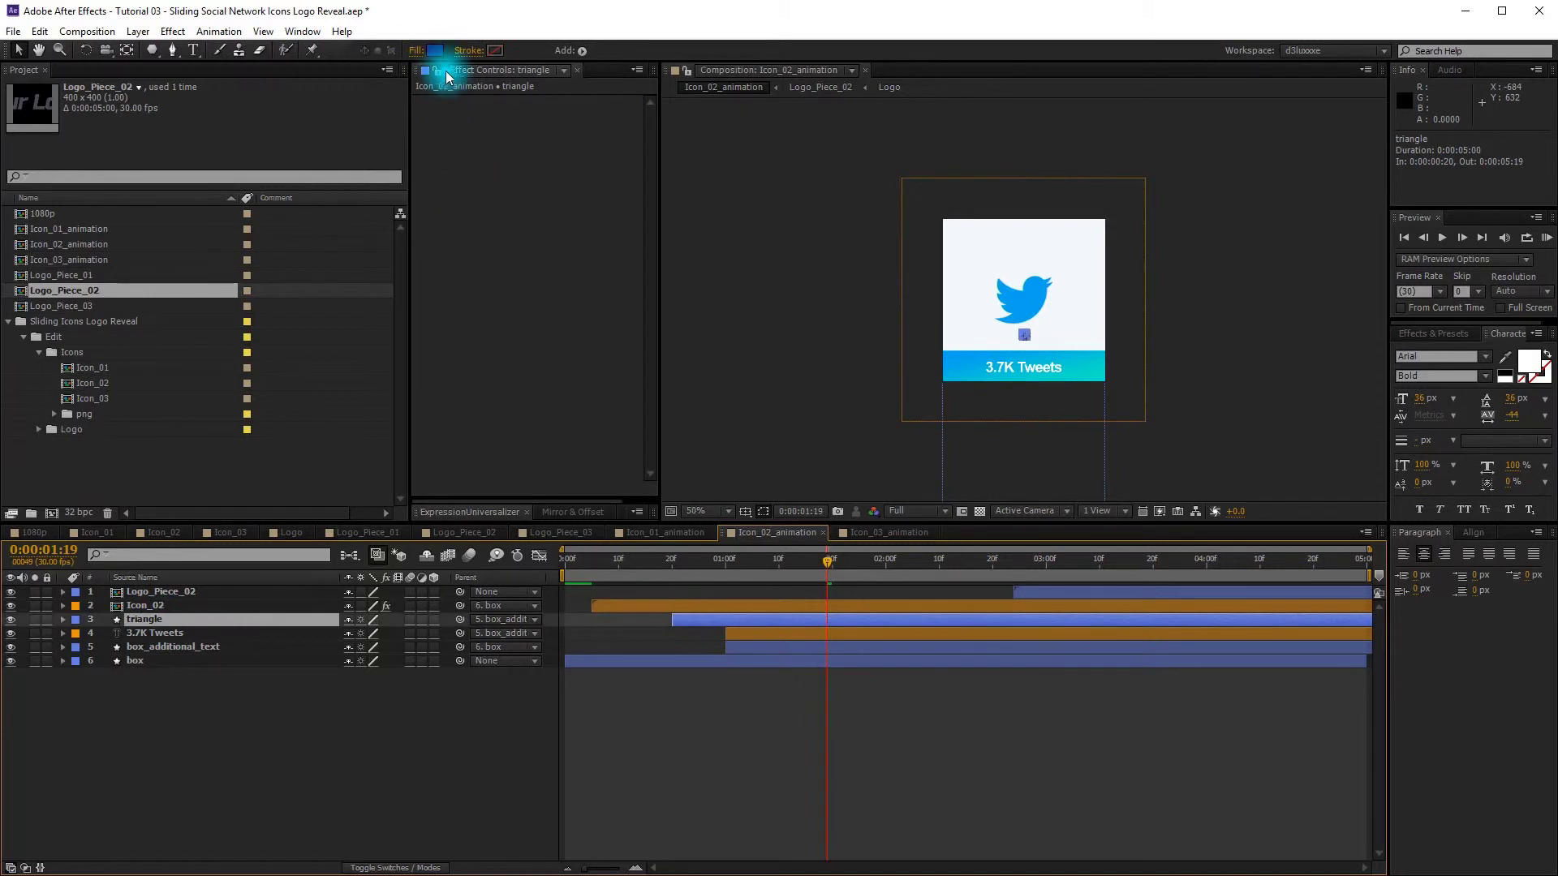
left_click(436, 50)
left_click(1356, 391)
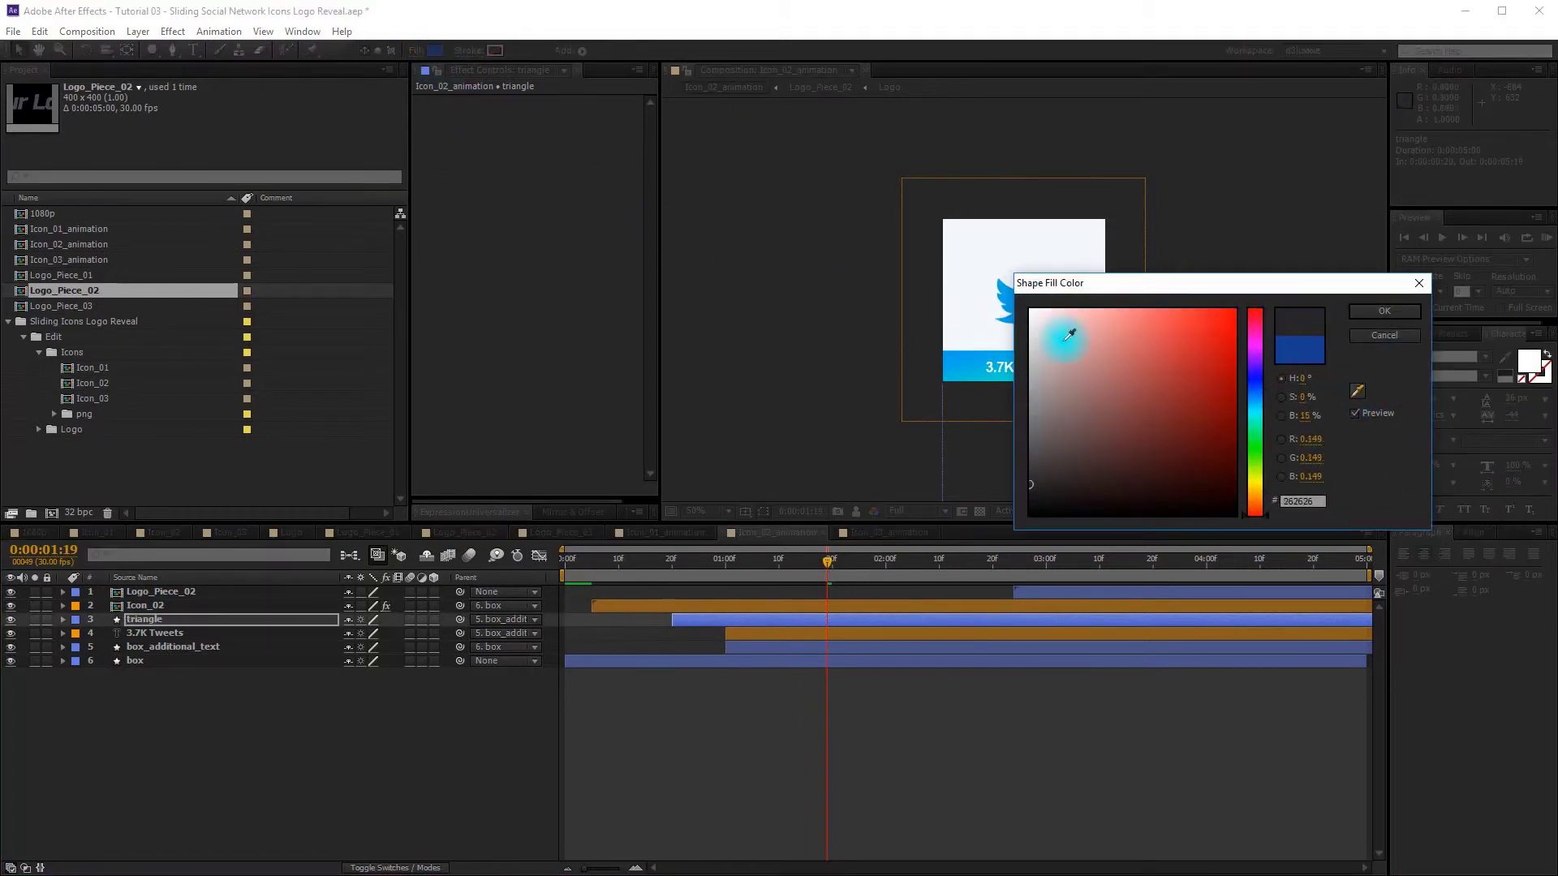
left_click(1366, 313)
left_click(279, 690)
Step: In Icon_03_animation, replace the Icon_01 layer with Icon_03 and the Logo_Piece_01 layer with Logo_Piece_03
left_click(864, 529)
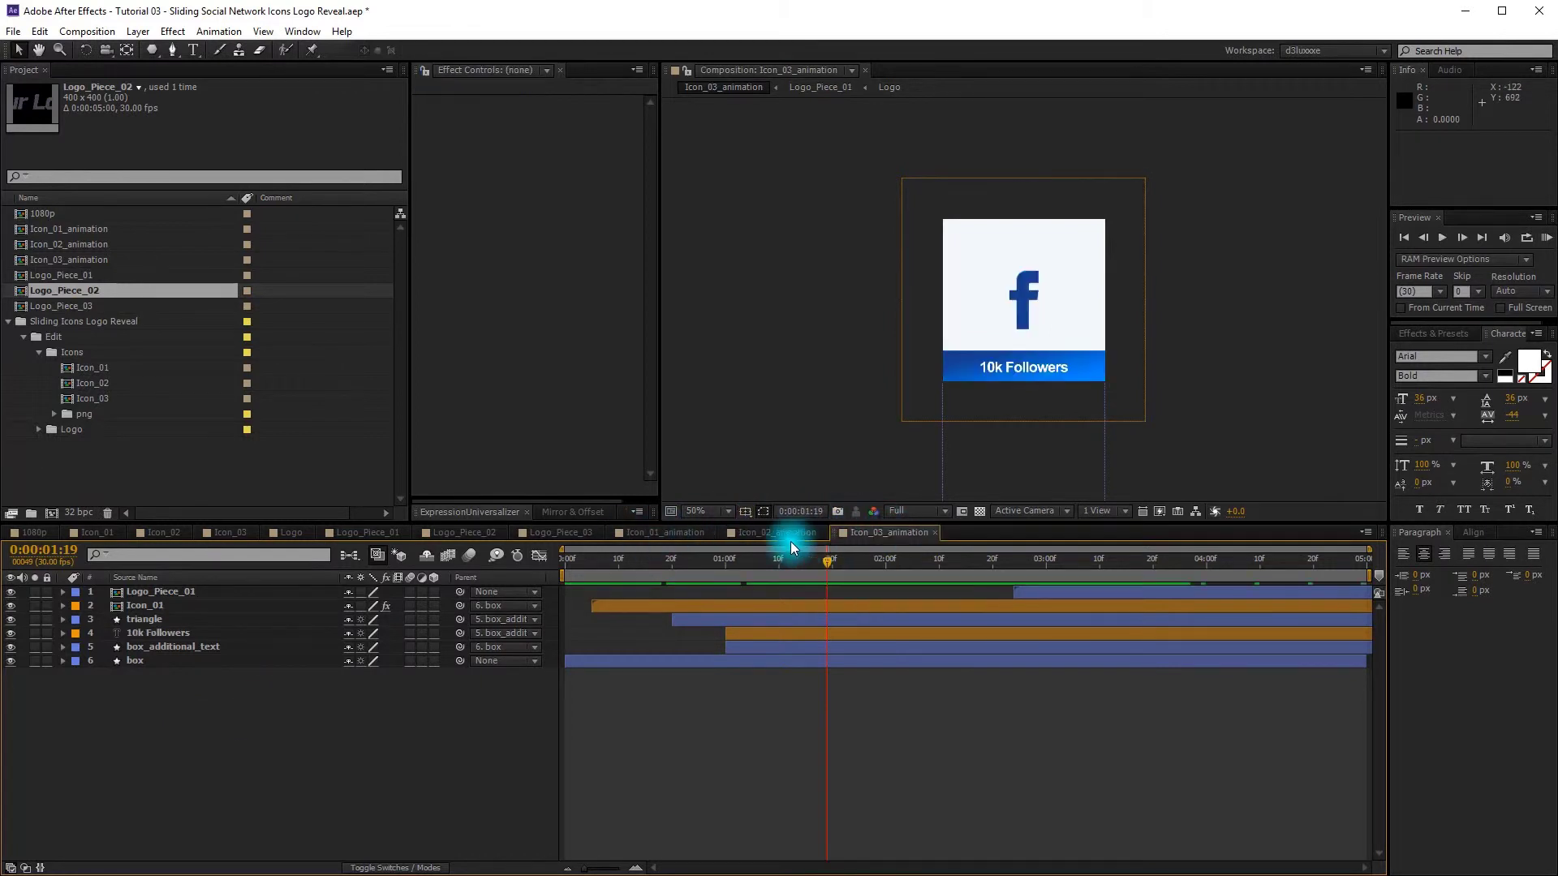
left_click(146, 605)
left_click_drag(111, 399, 198, 600)
left_click(195, 592)
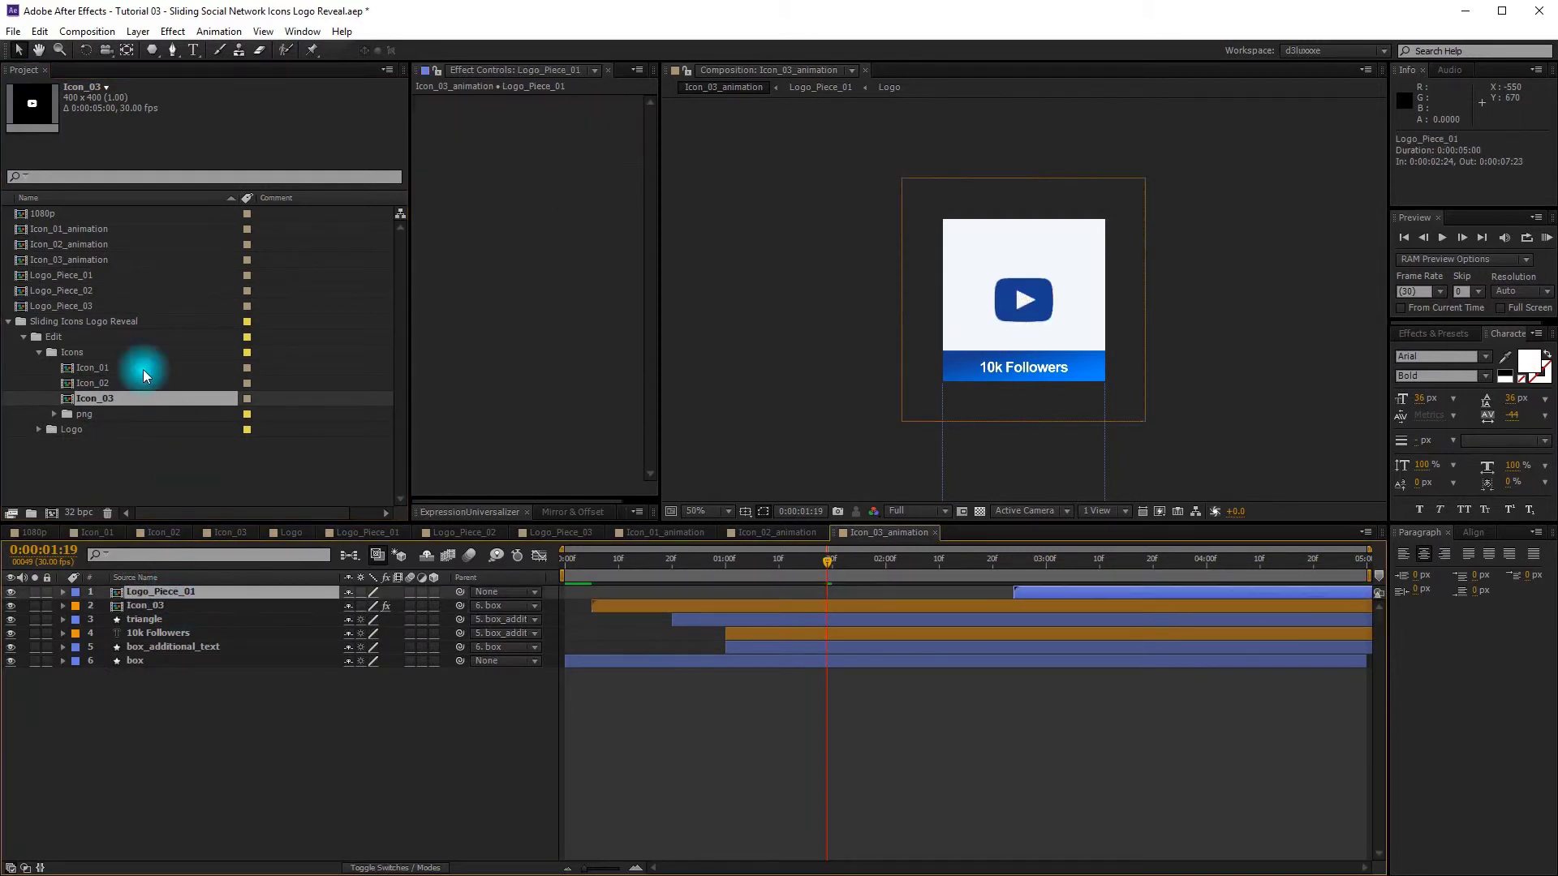
left_click_drag(79, 304, 187, 591)
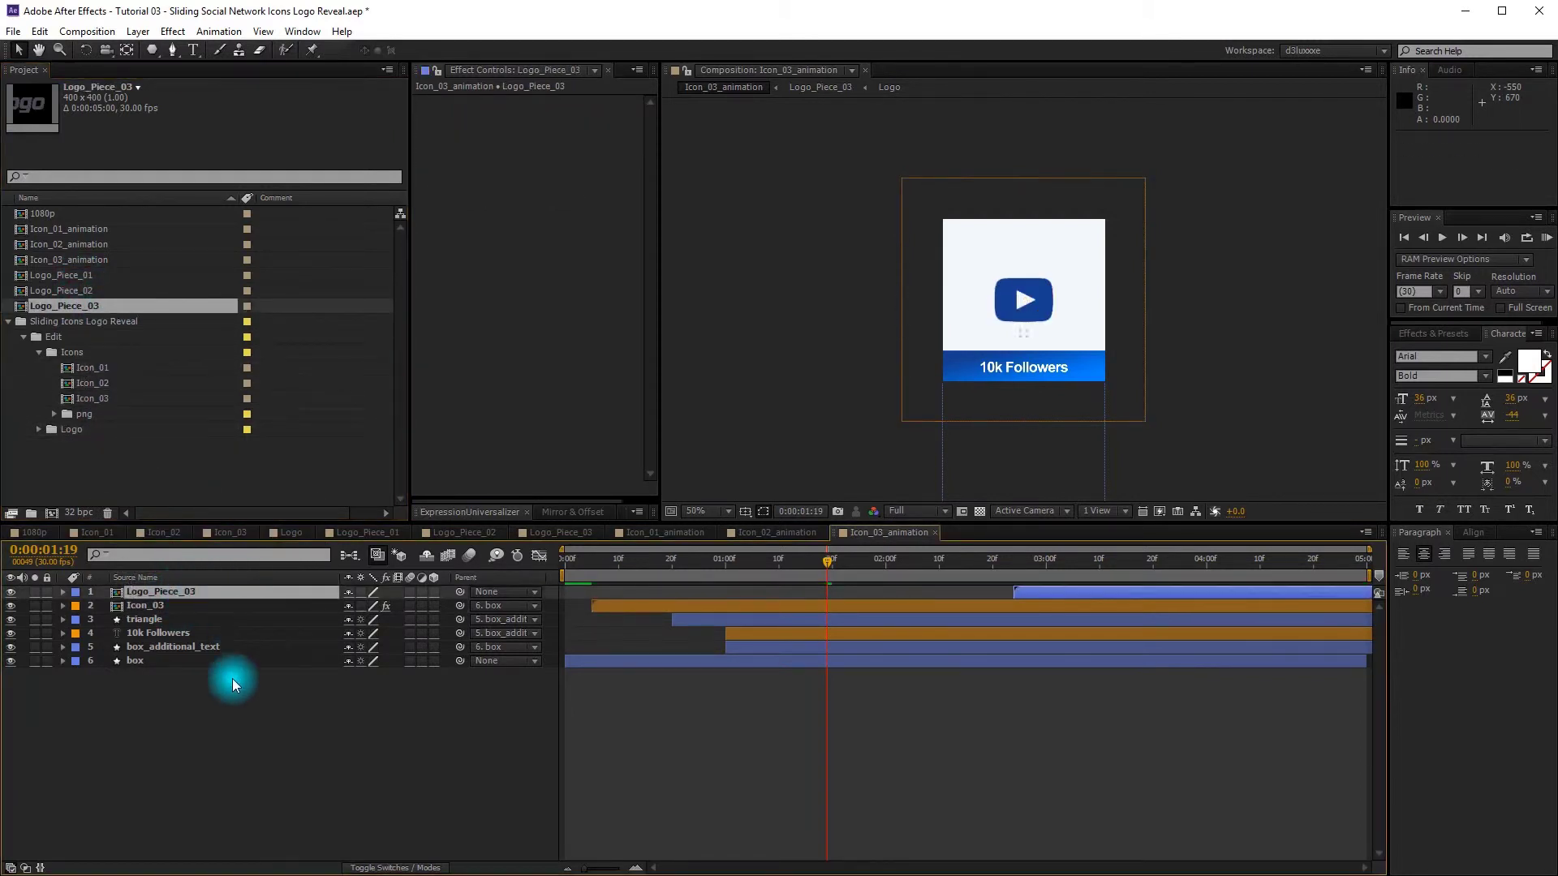
left_click(227, 712)
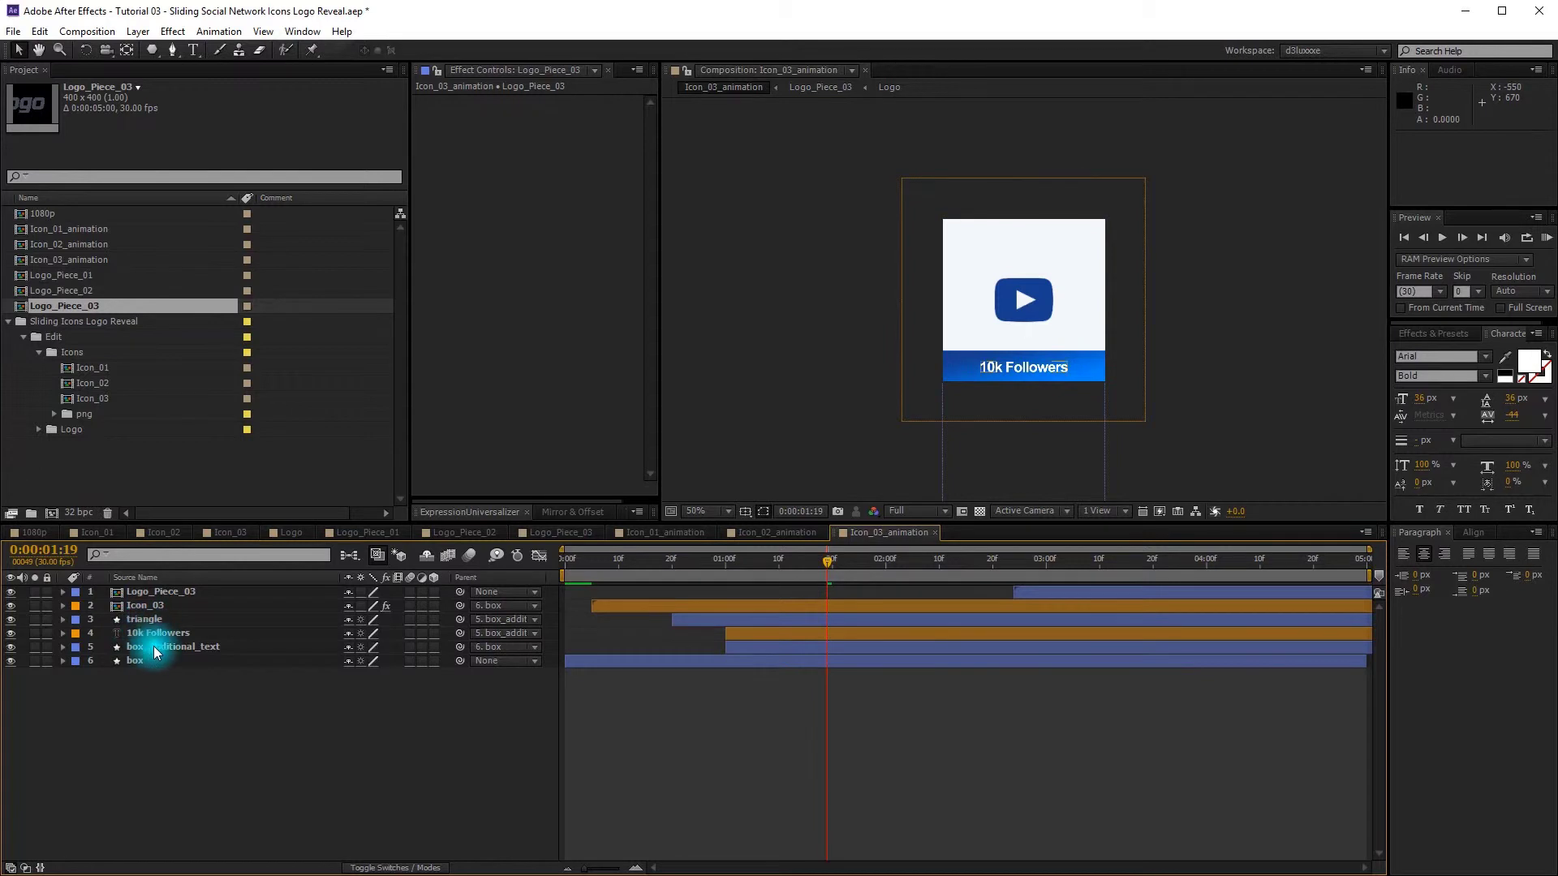
Step: Recolour the box_additional_text layer's Gradient Overlay with red FF0000 at the first stop and a darker red at the last stop
left_click(67, 649)
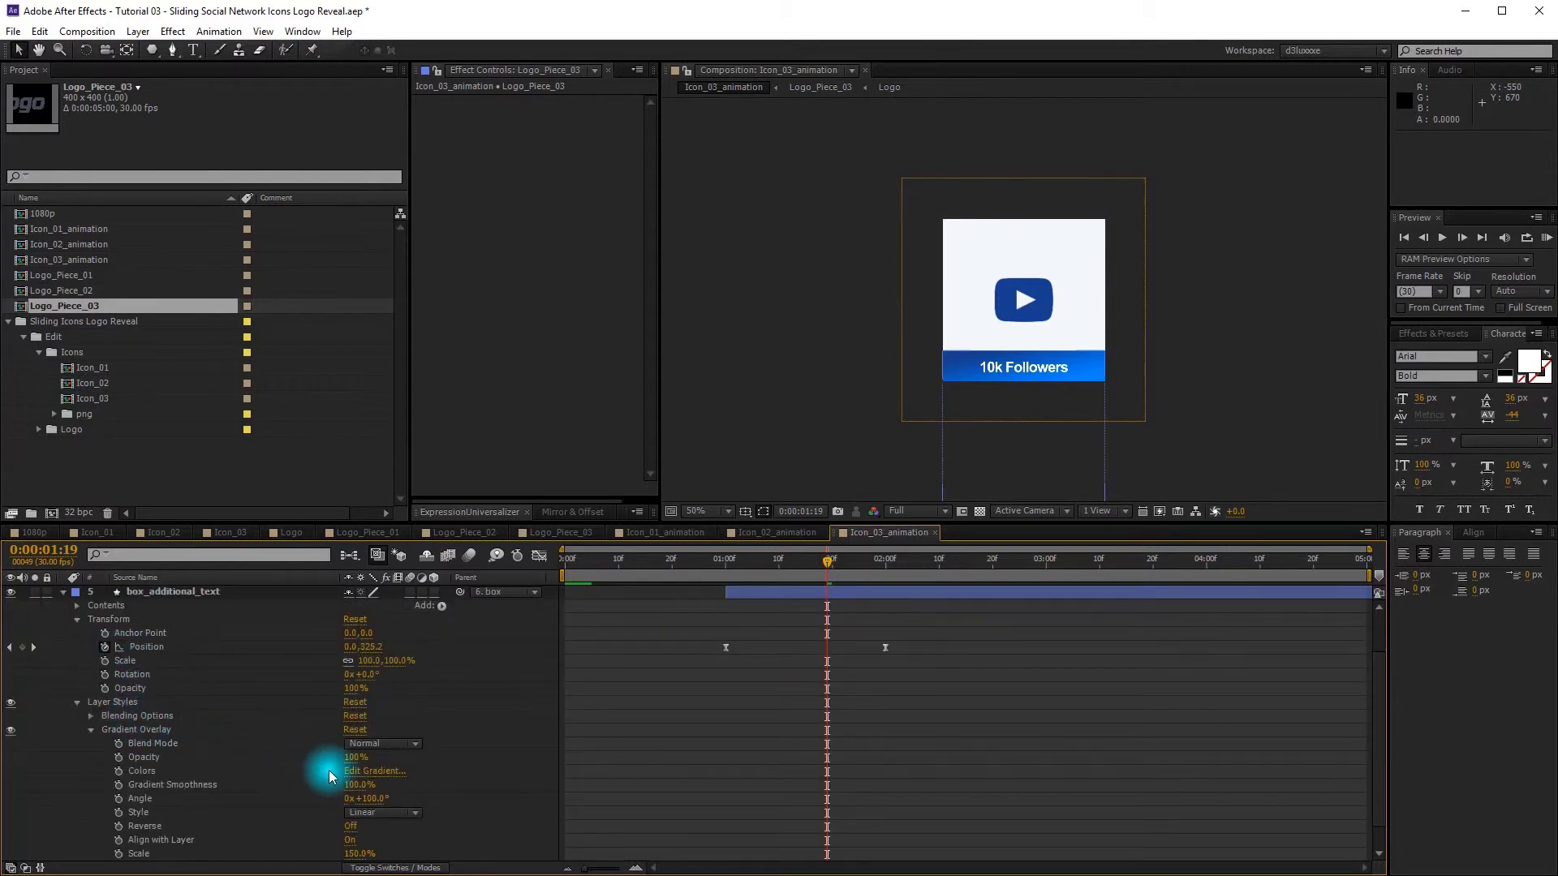
left_click(374, 771)
left_click_drag(1272, 594, 1178, 584)
type("FF0000")
left_click(1310, 348)
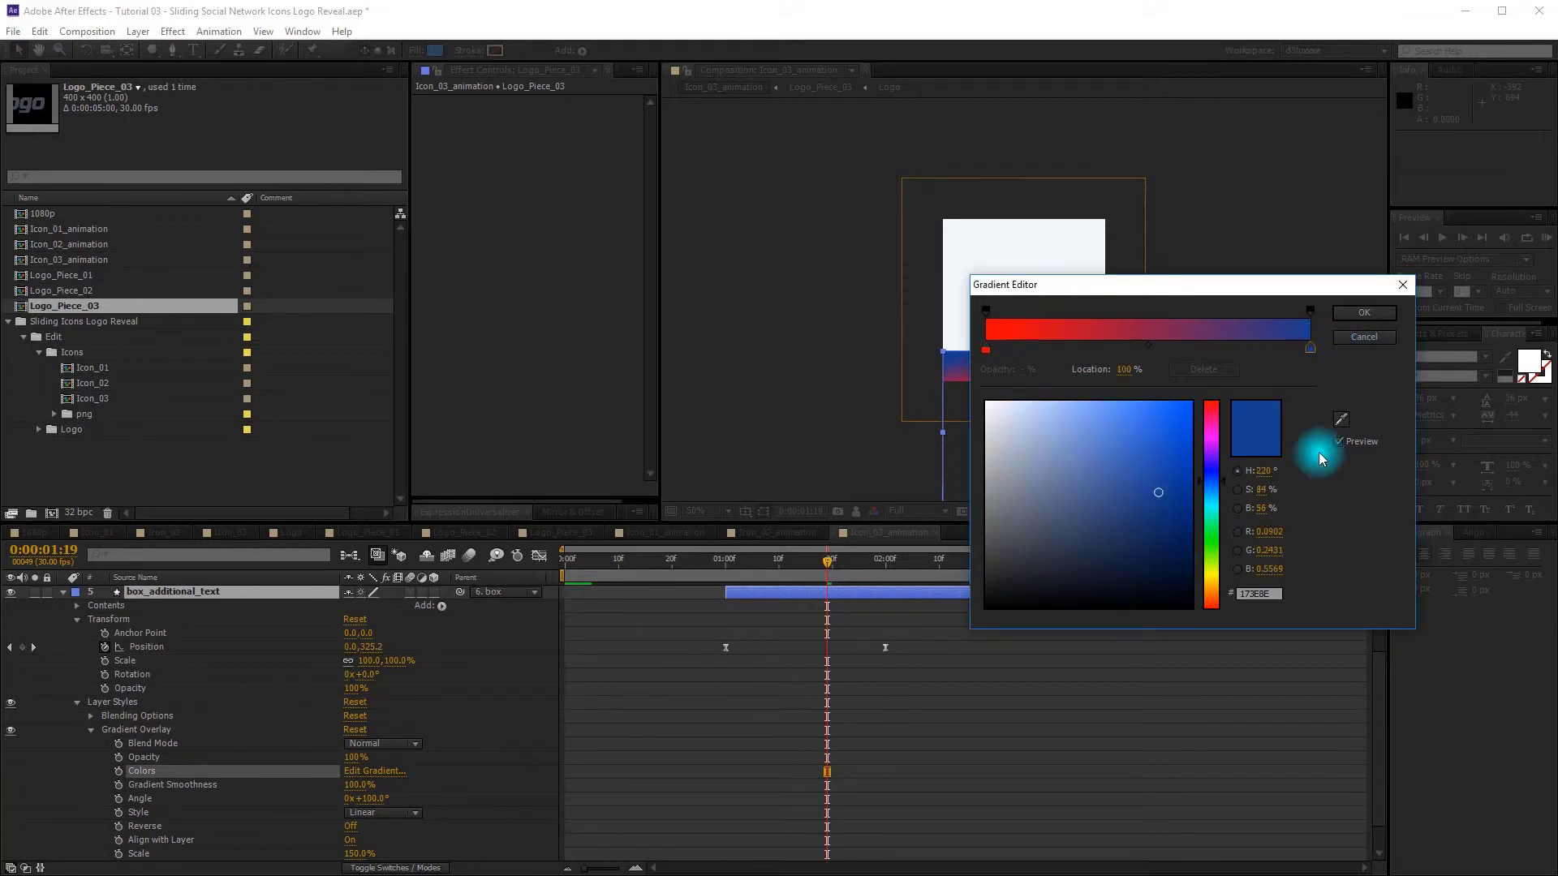
double_click(1261, 593)
left_click(1364, 316)
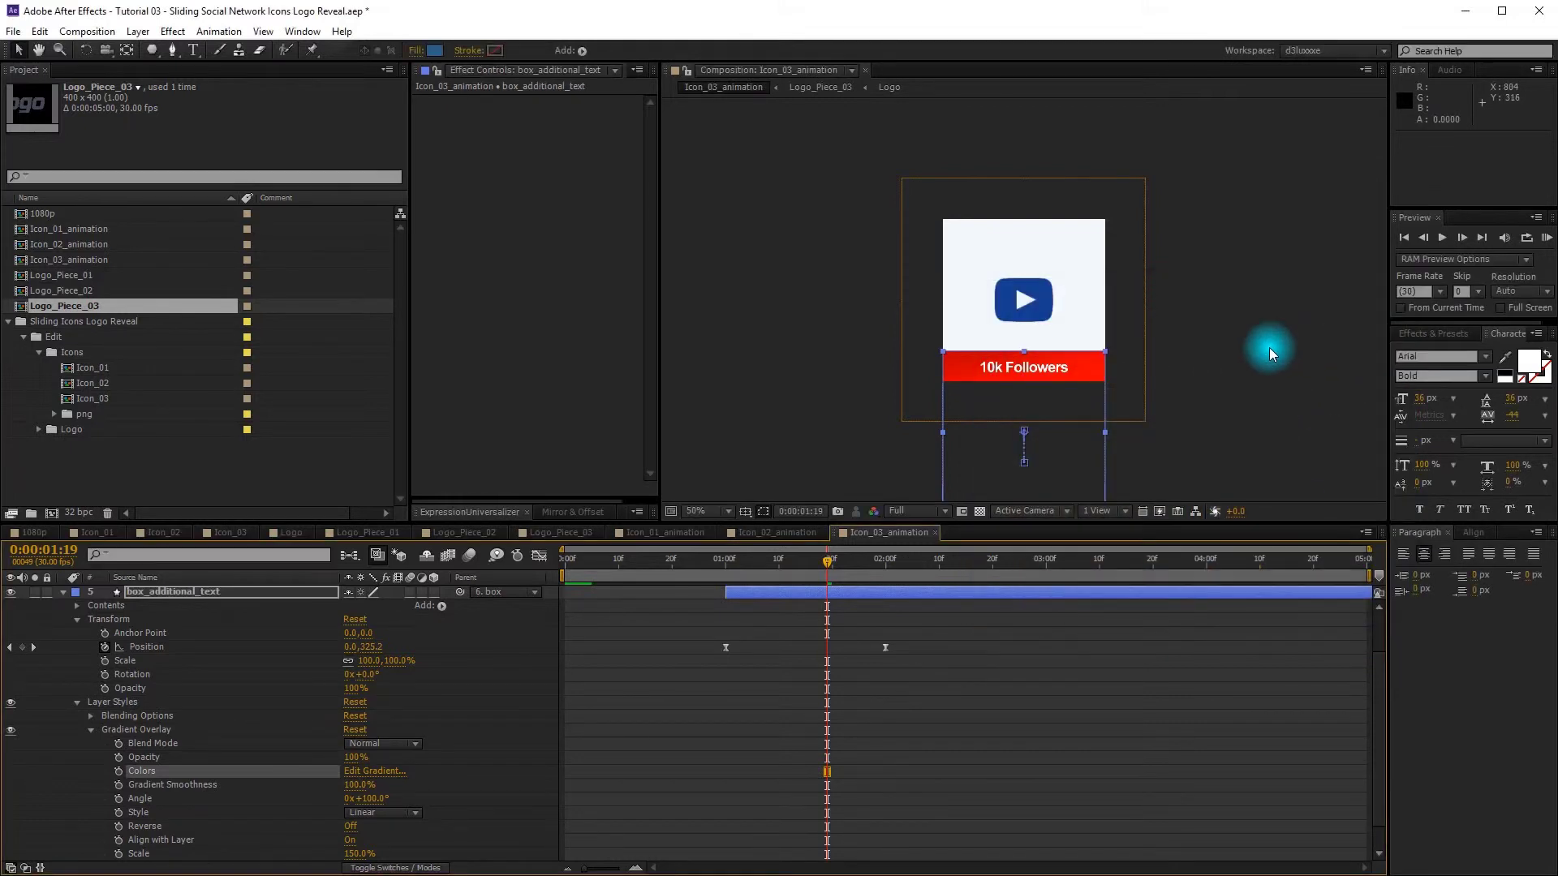
left_click(63, 591)
left_click(125, 721)
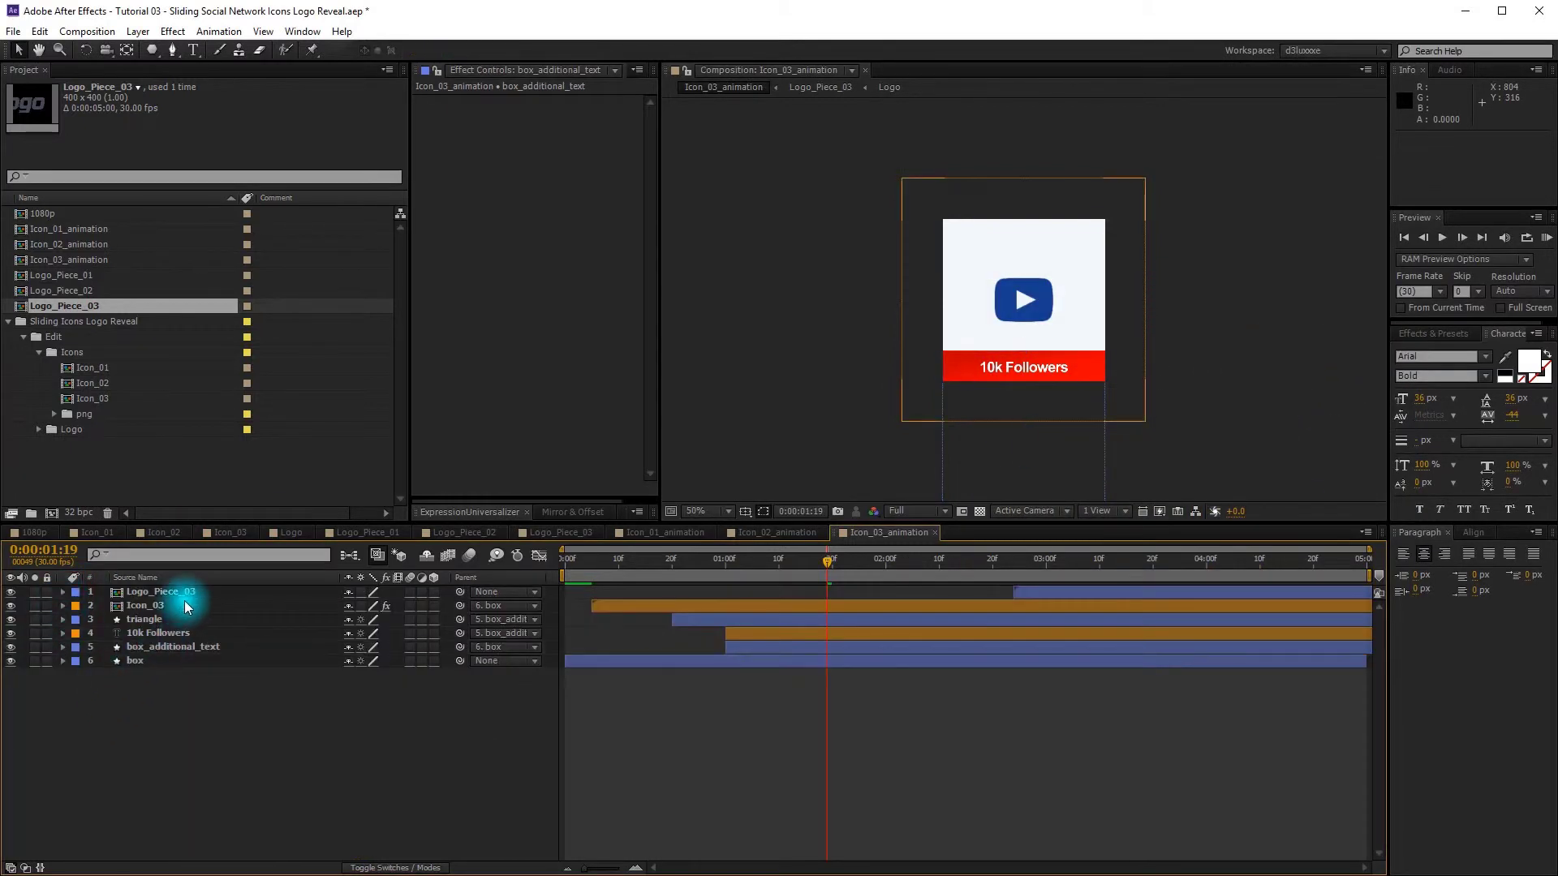
Step: Match the Icon_03 layer's Fill effect color to the red sampled from the text strip
left_click(165, 609)
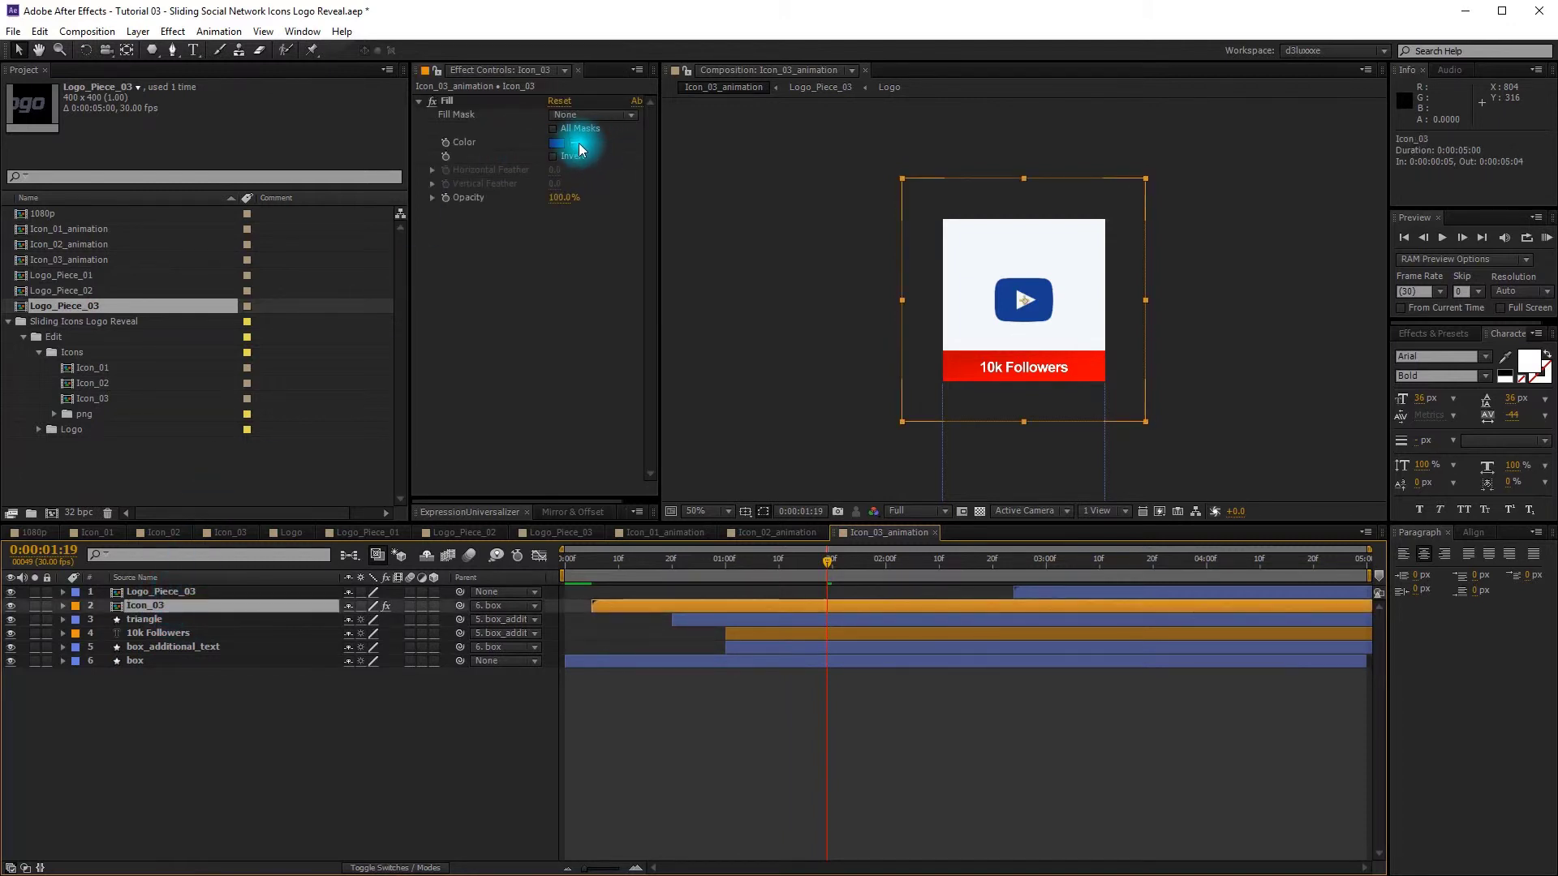
left_click(577, 144)
left_click(956, 361)
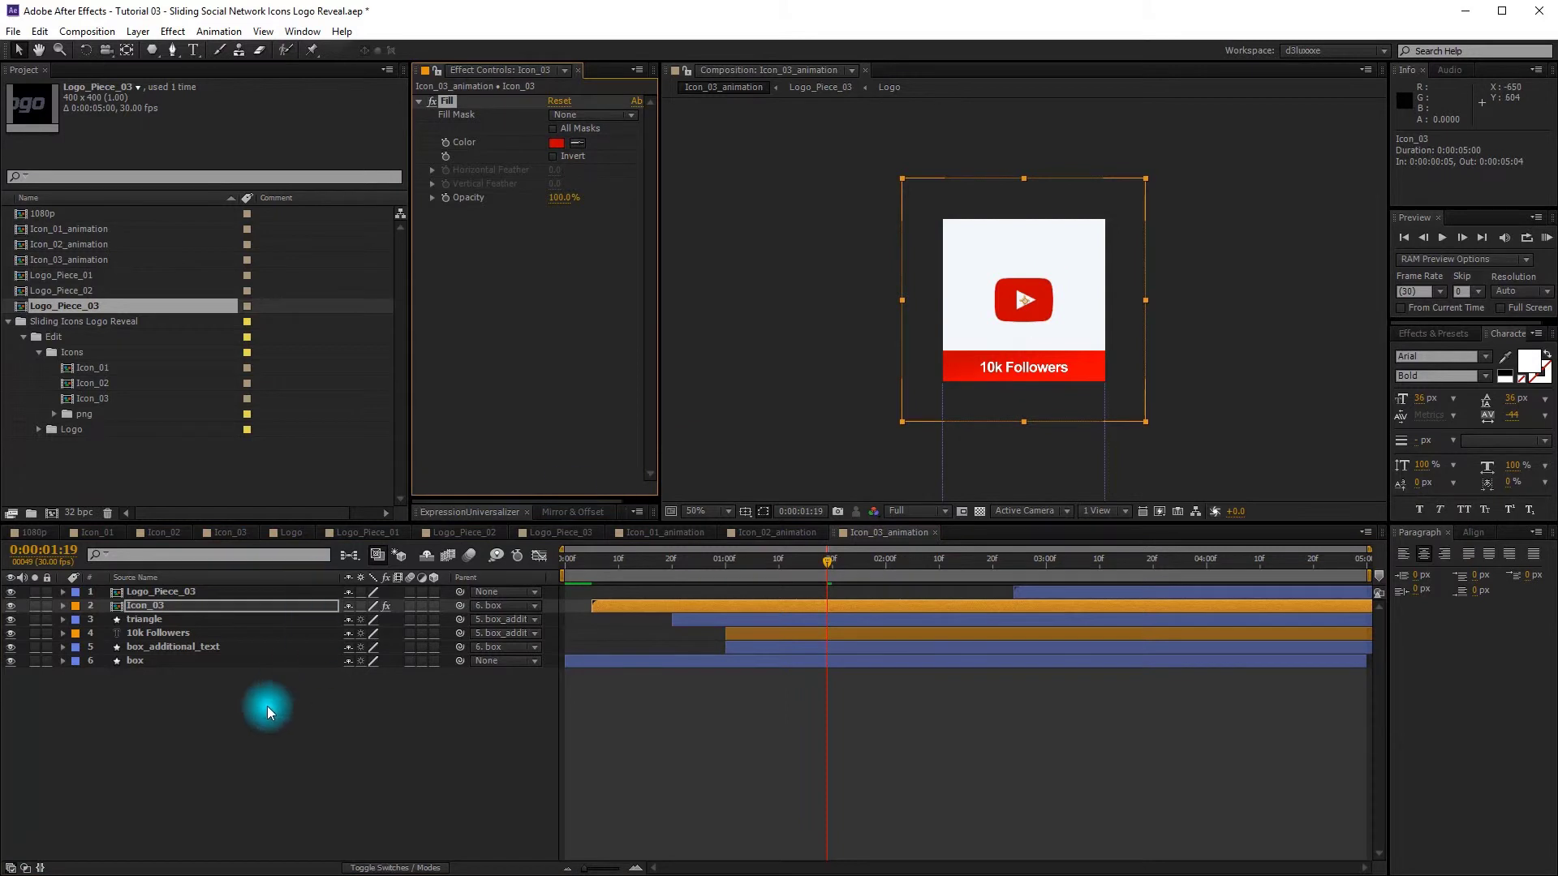
Step: Recolour the triangle layer's shape fill in Icon_03_animation with the red sampled from the text strip
left_click(150, 620)
left_click(435, 50)
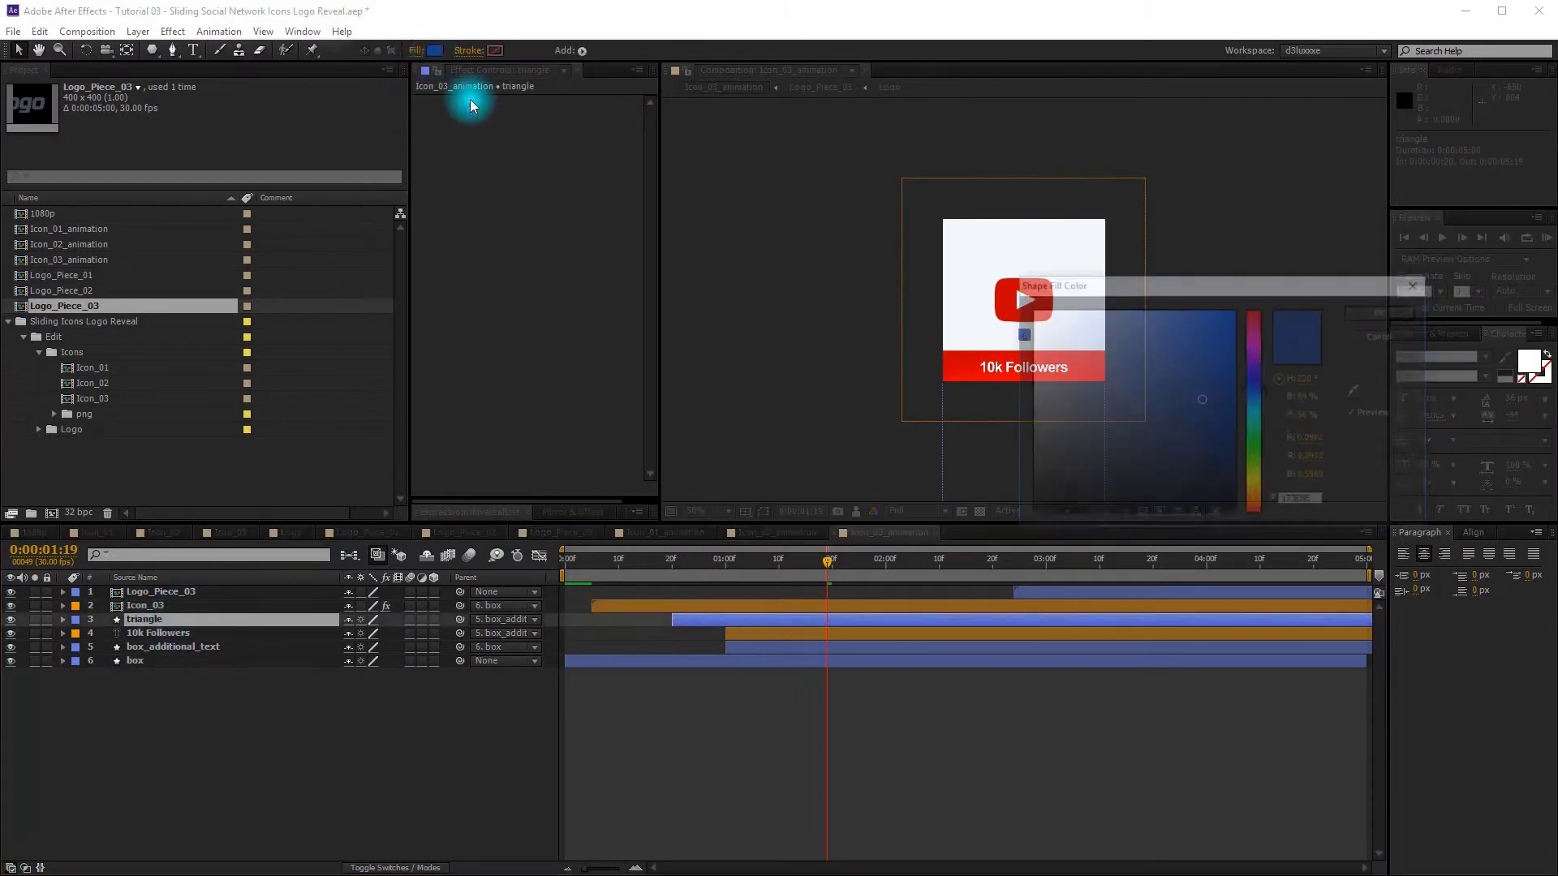
left_click(1356, 391)
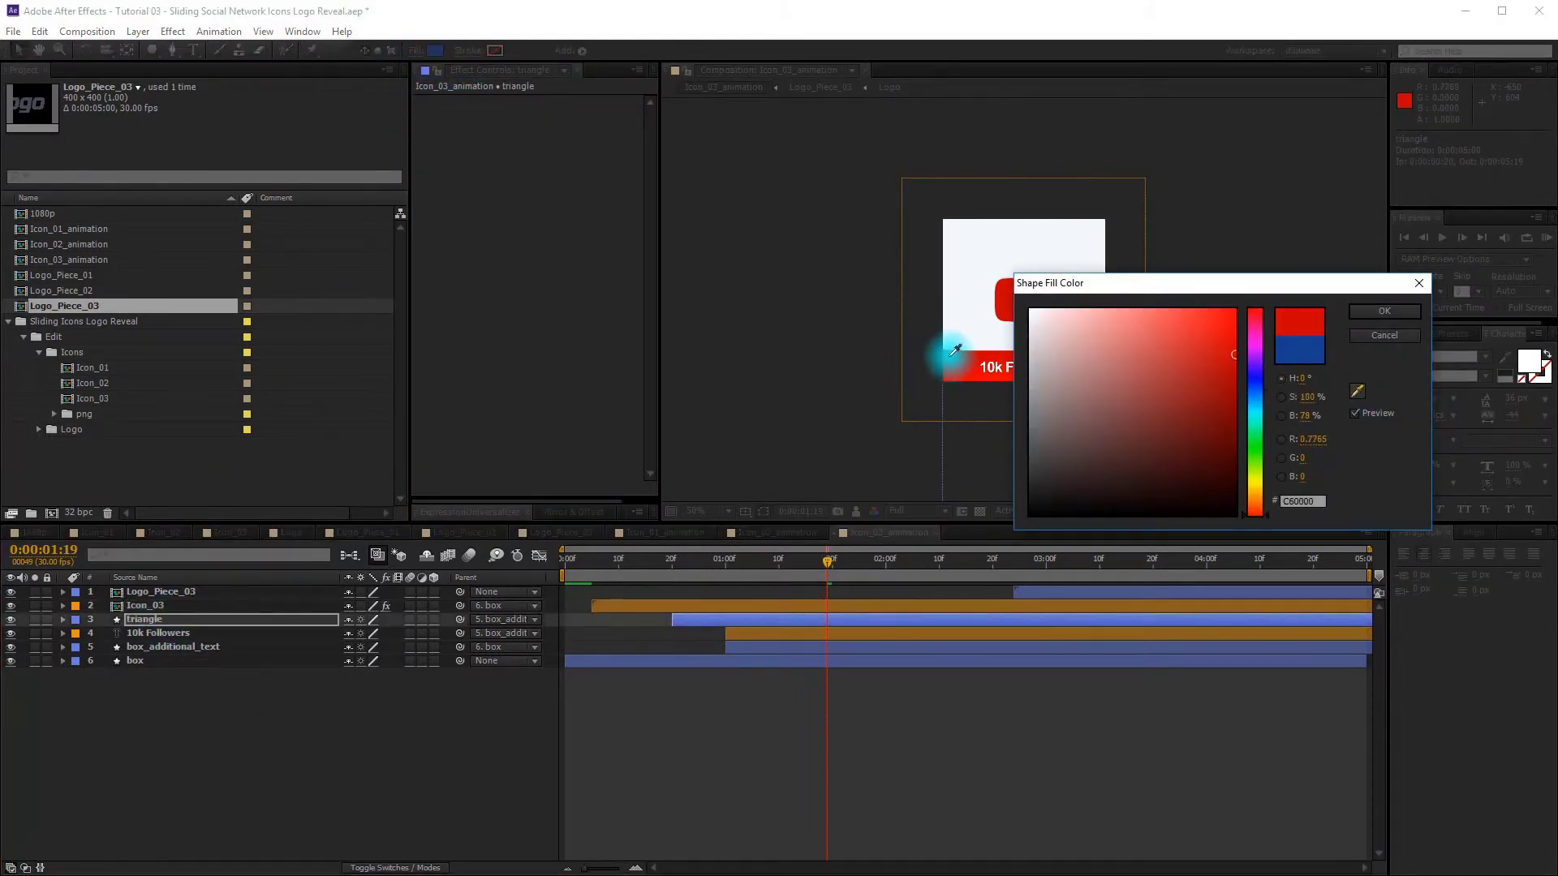
left_click(964, 363)
left_click(1385, 312)
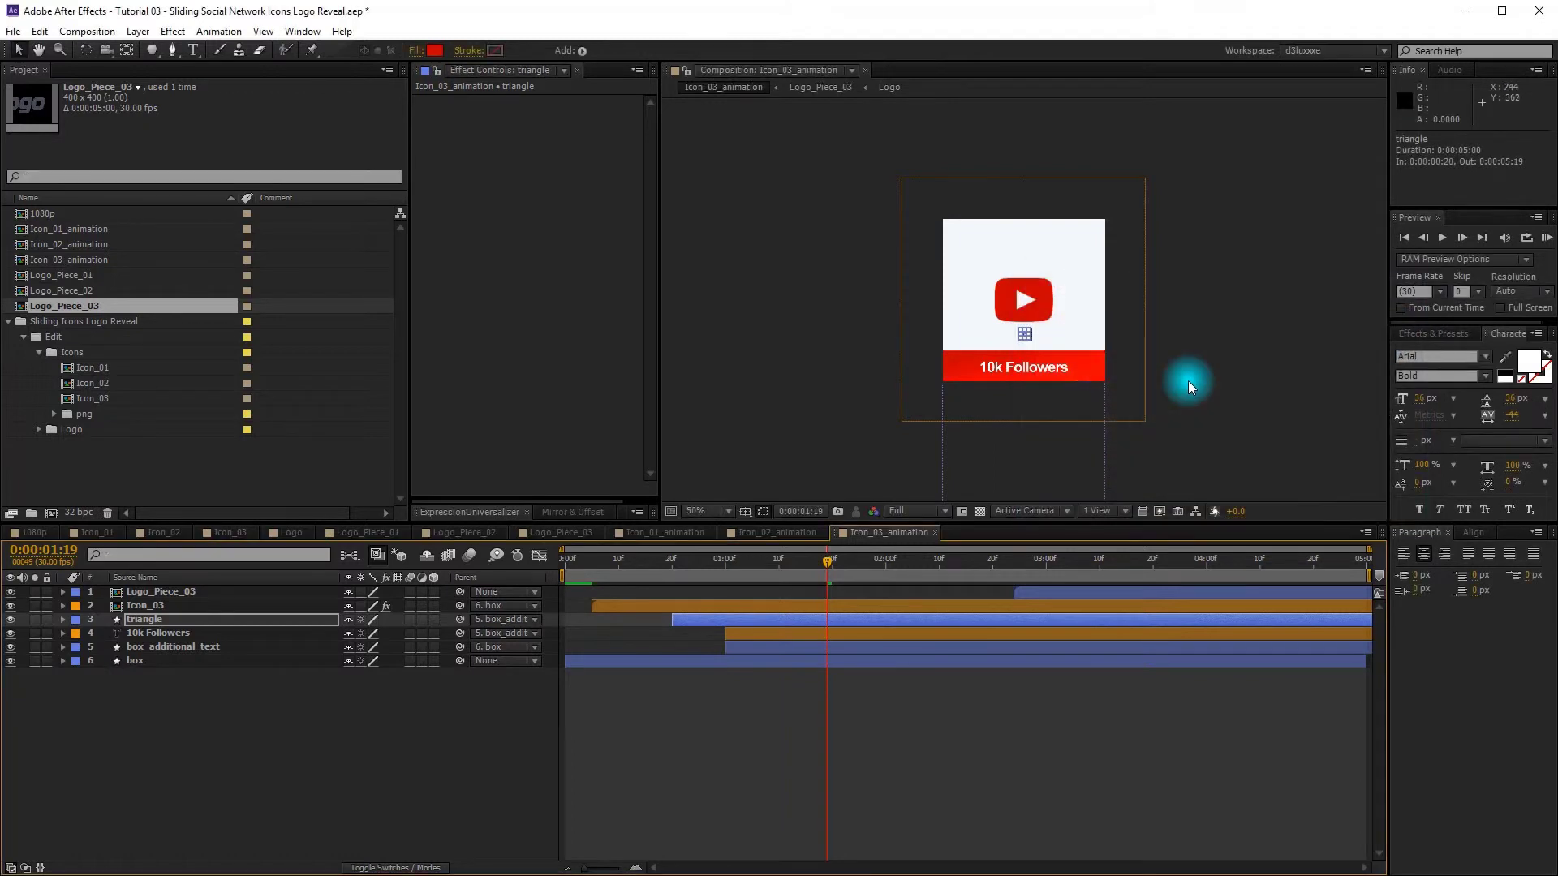
Step: Change the 10k Followers text layer in Icon_03_animation to read 18k Subscribers
left_click(149, 685)
double_click(185, 627)
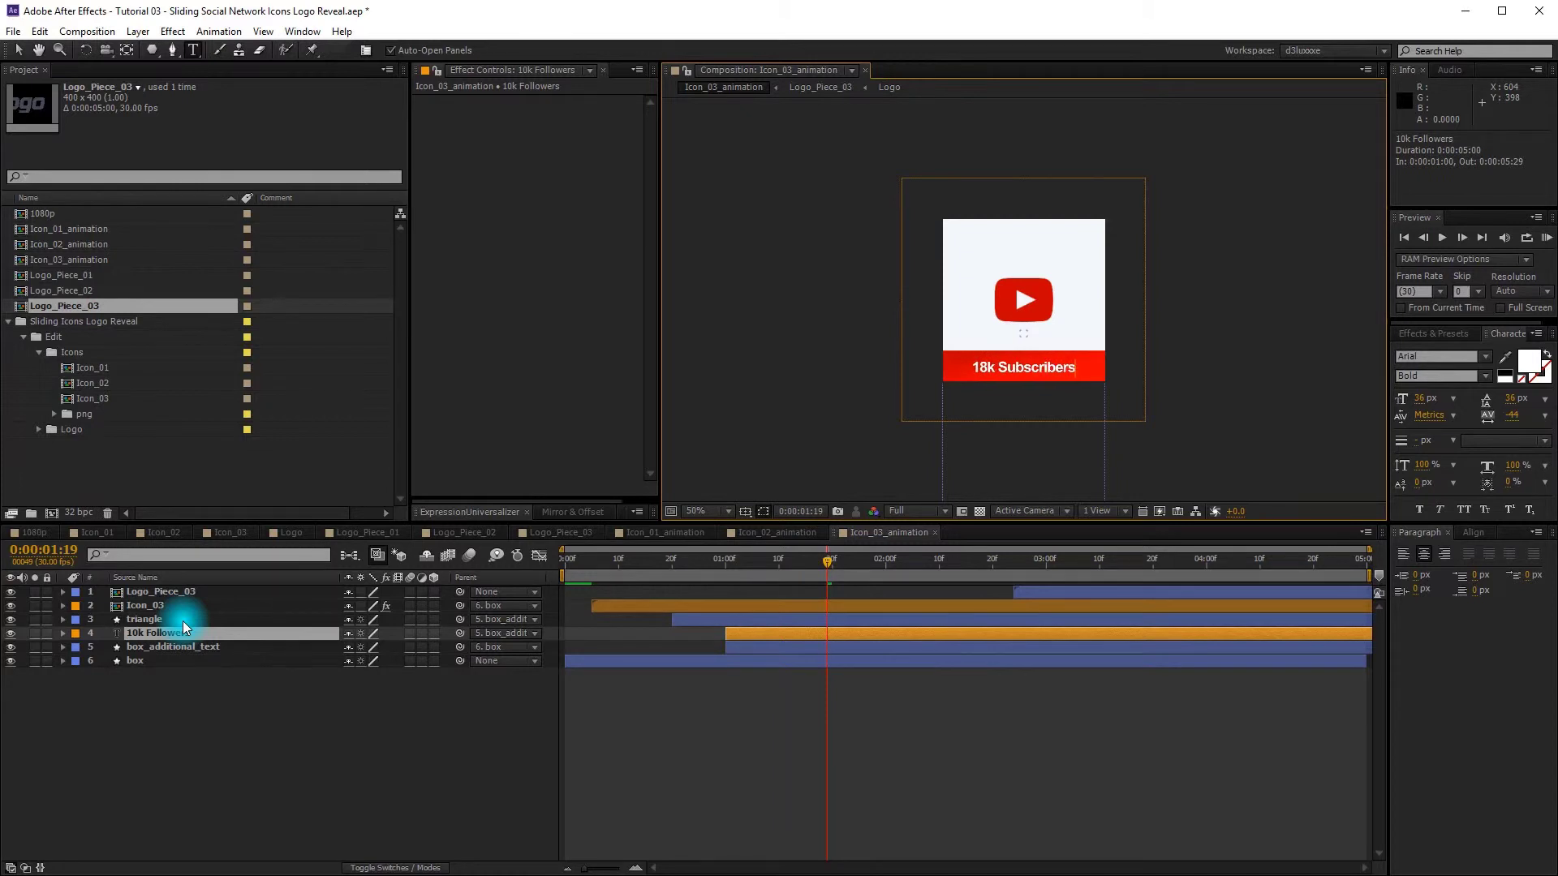
left_click_drag(679, 556, 866, 545)
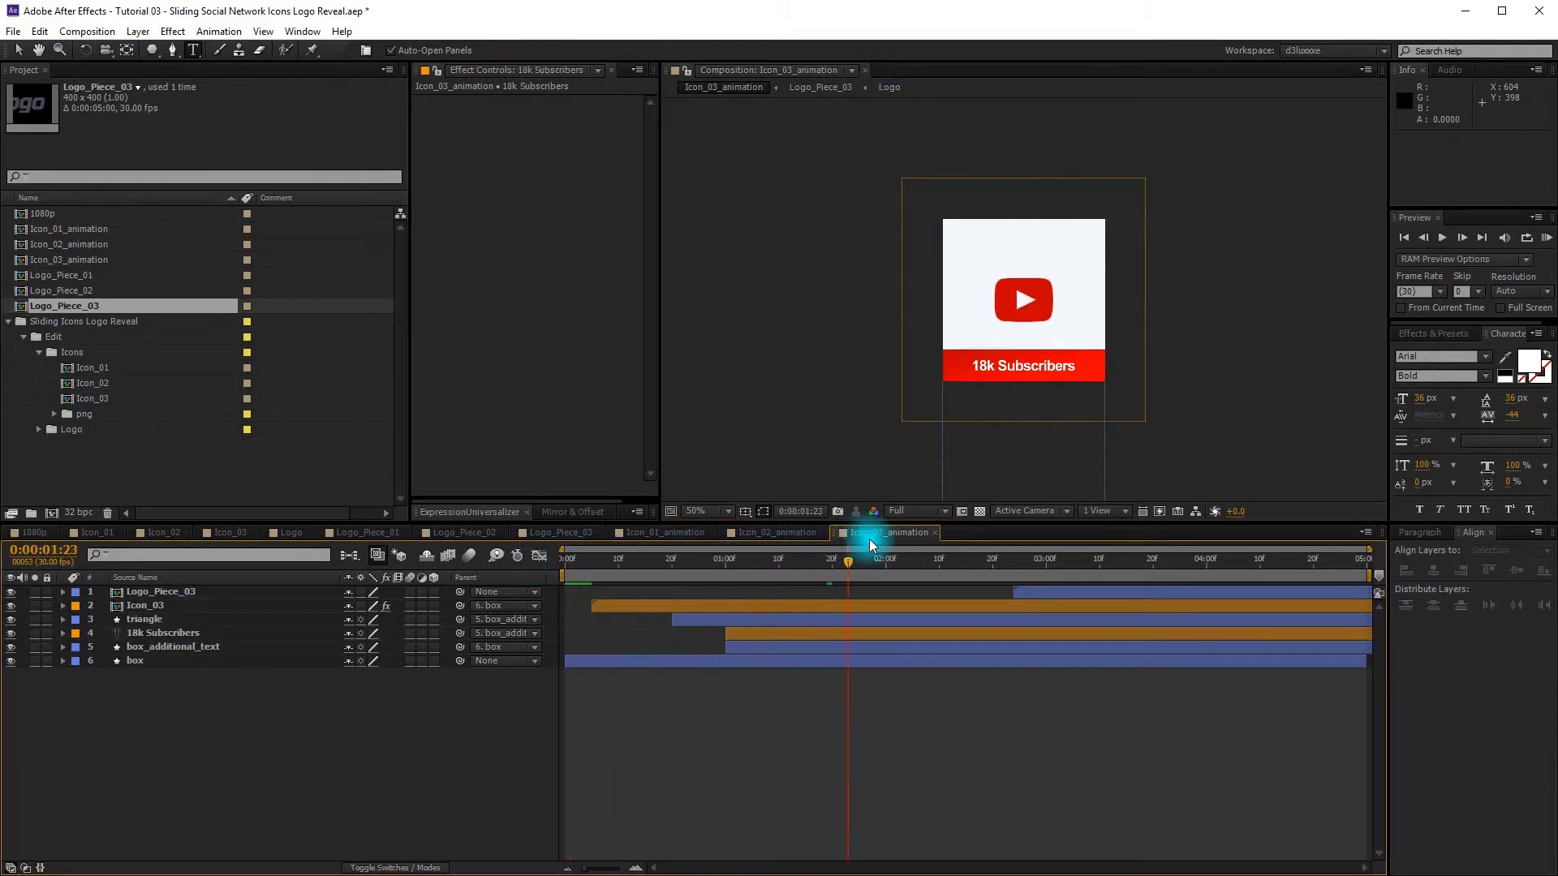
Step: Close every open composition timeline except the main 1080p composition
left_click(671, 540)
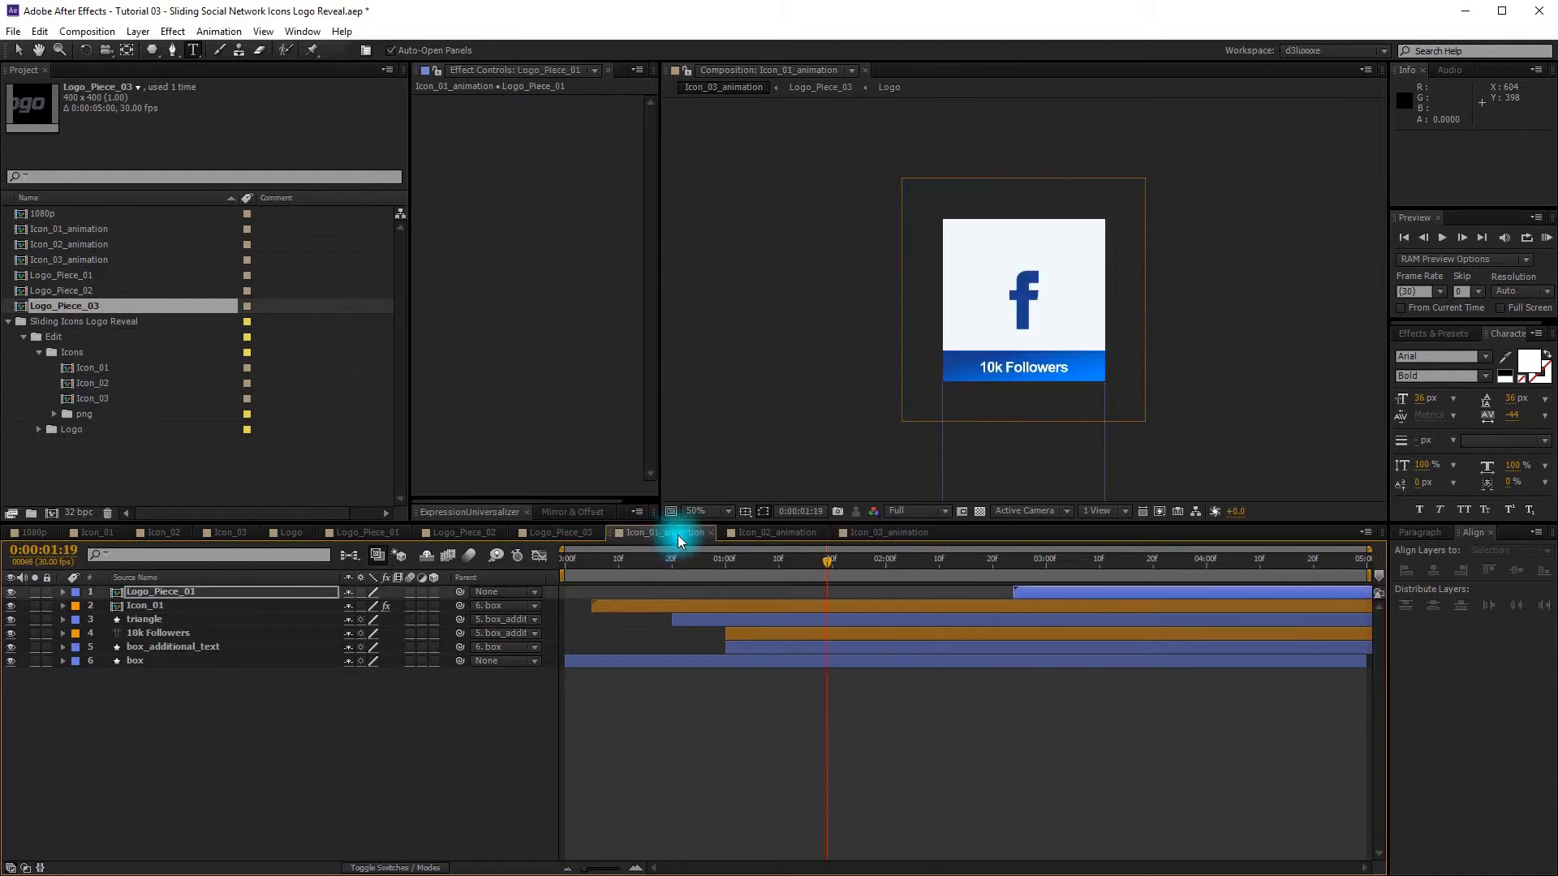
left_click(710, 534)
left_click(709, 534)
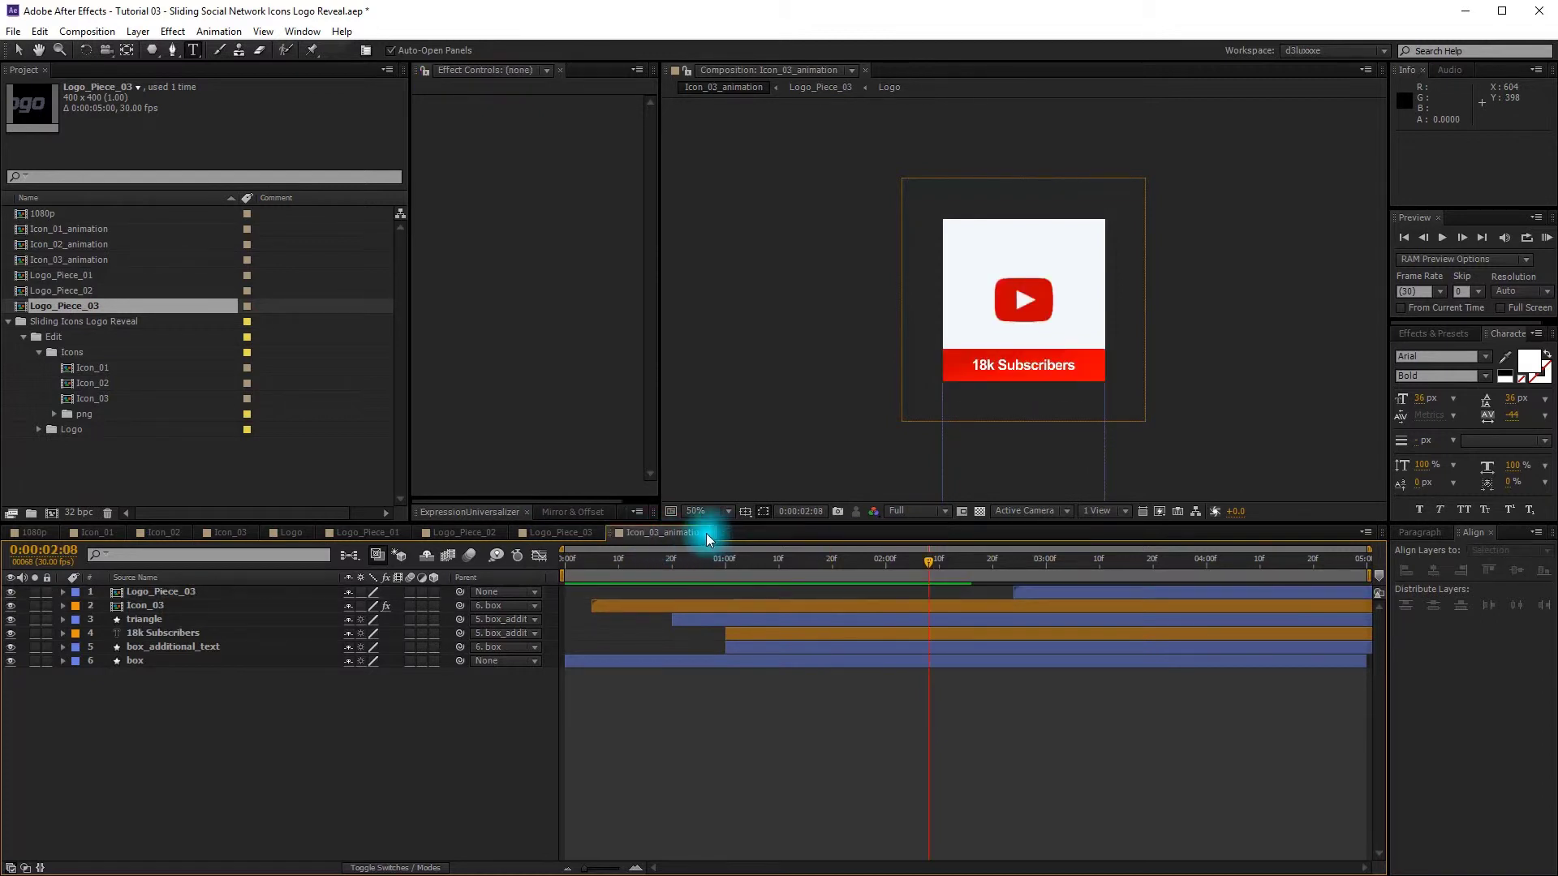
left_click(710, 534)
left_click(114, 537)
left_click(120, 534)
left_click(120, 534)
left_click(120, 534)
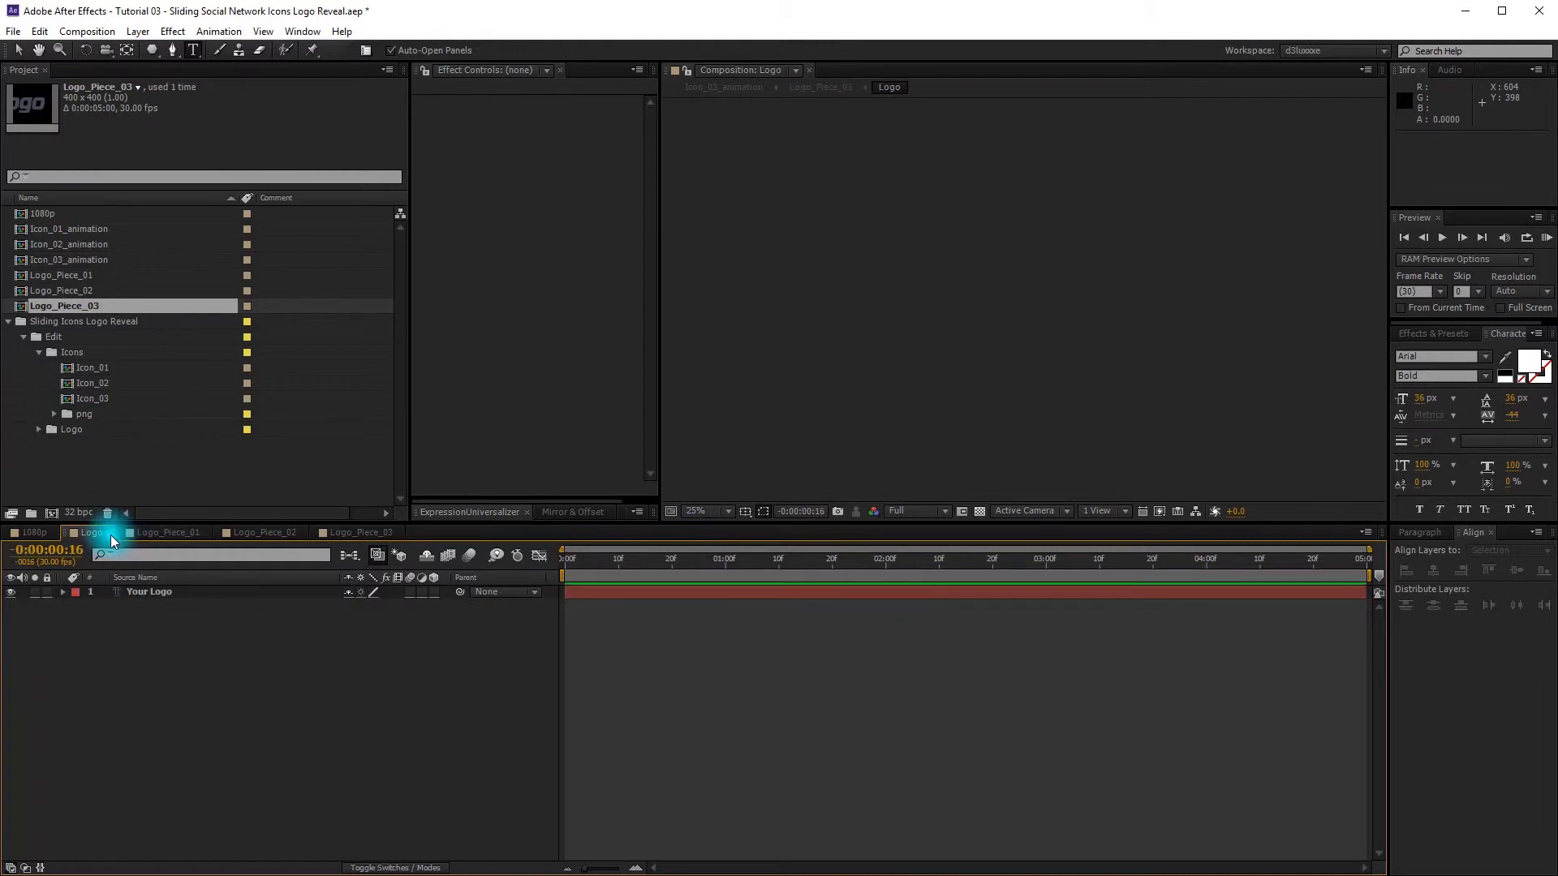
left_click(110, 536)
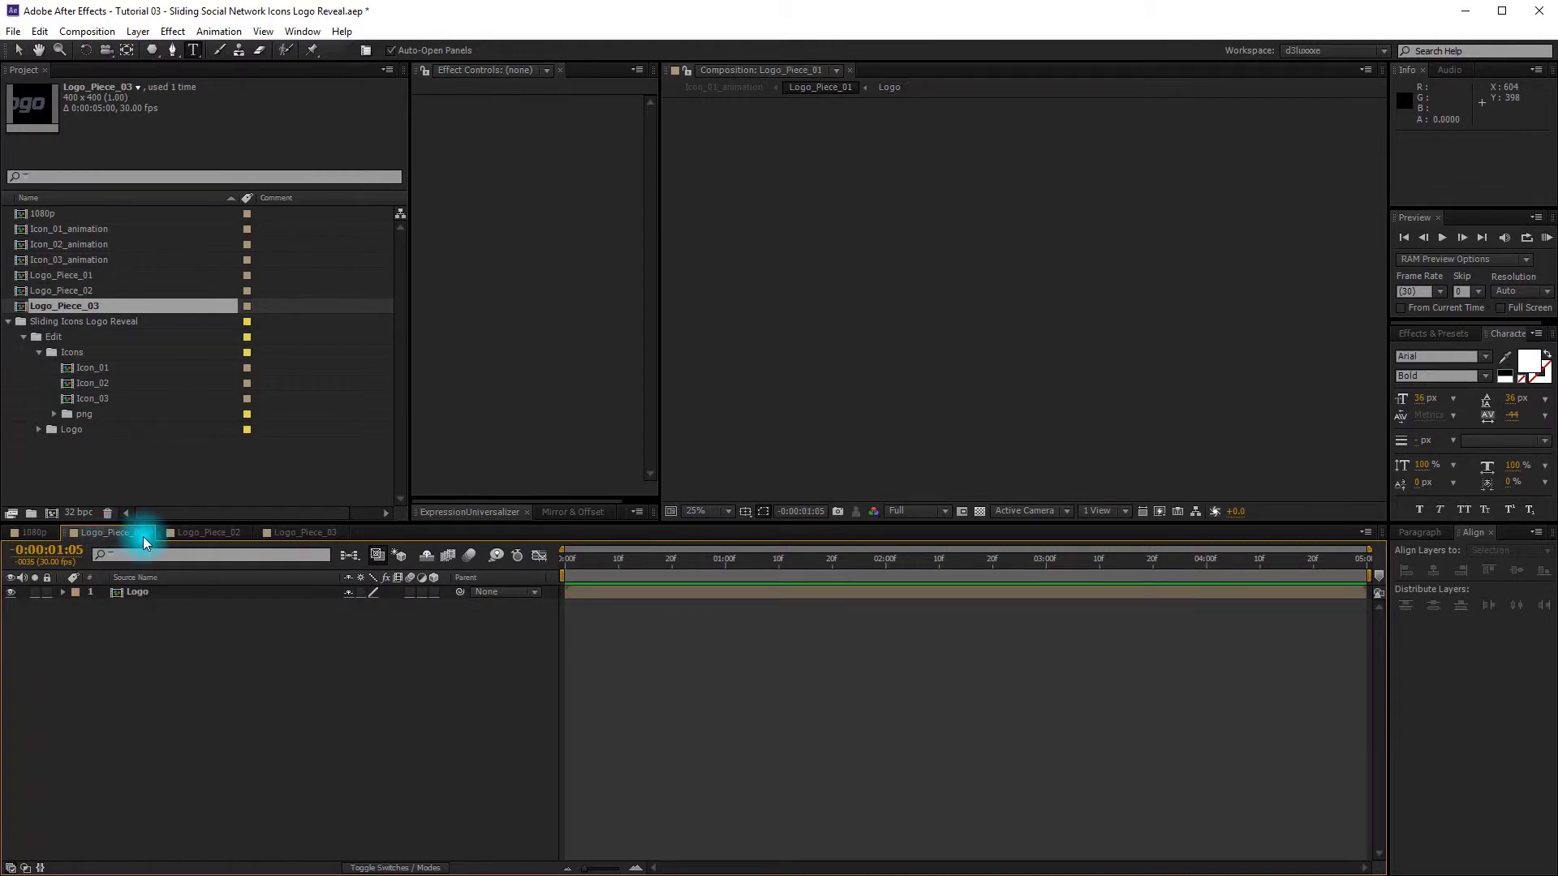
left_click(151, 536)
left_click(151, 535)
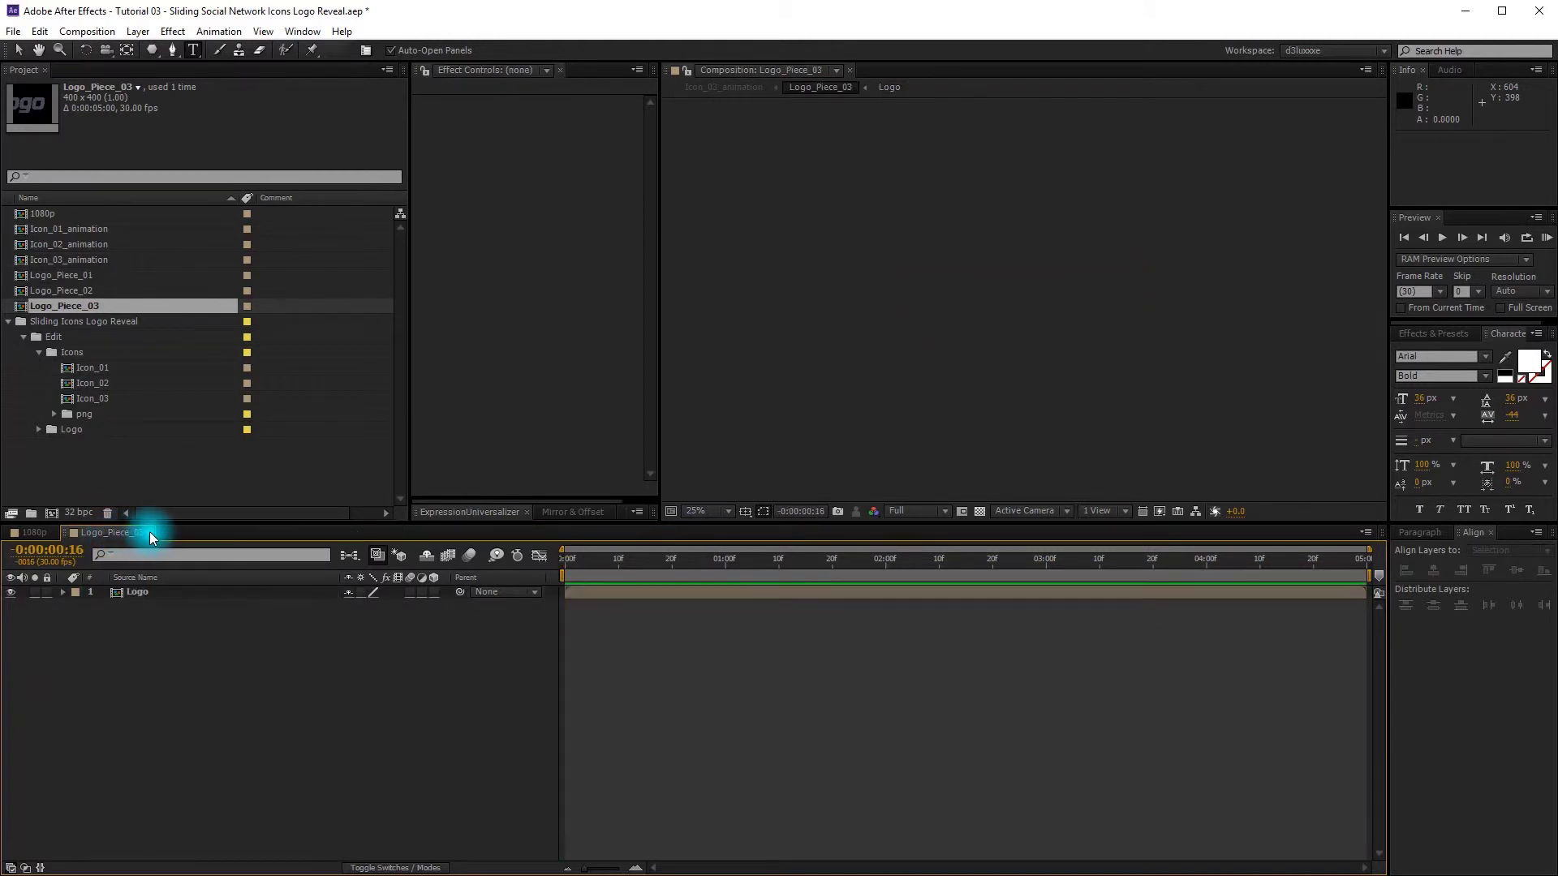
left_click(152, 534)
Step: Add Icon_01_animation, Icon_02_animation and Icon_03_animation to the 1080p composition above the bg layer and scrub through them
left_click(203, 467)
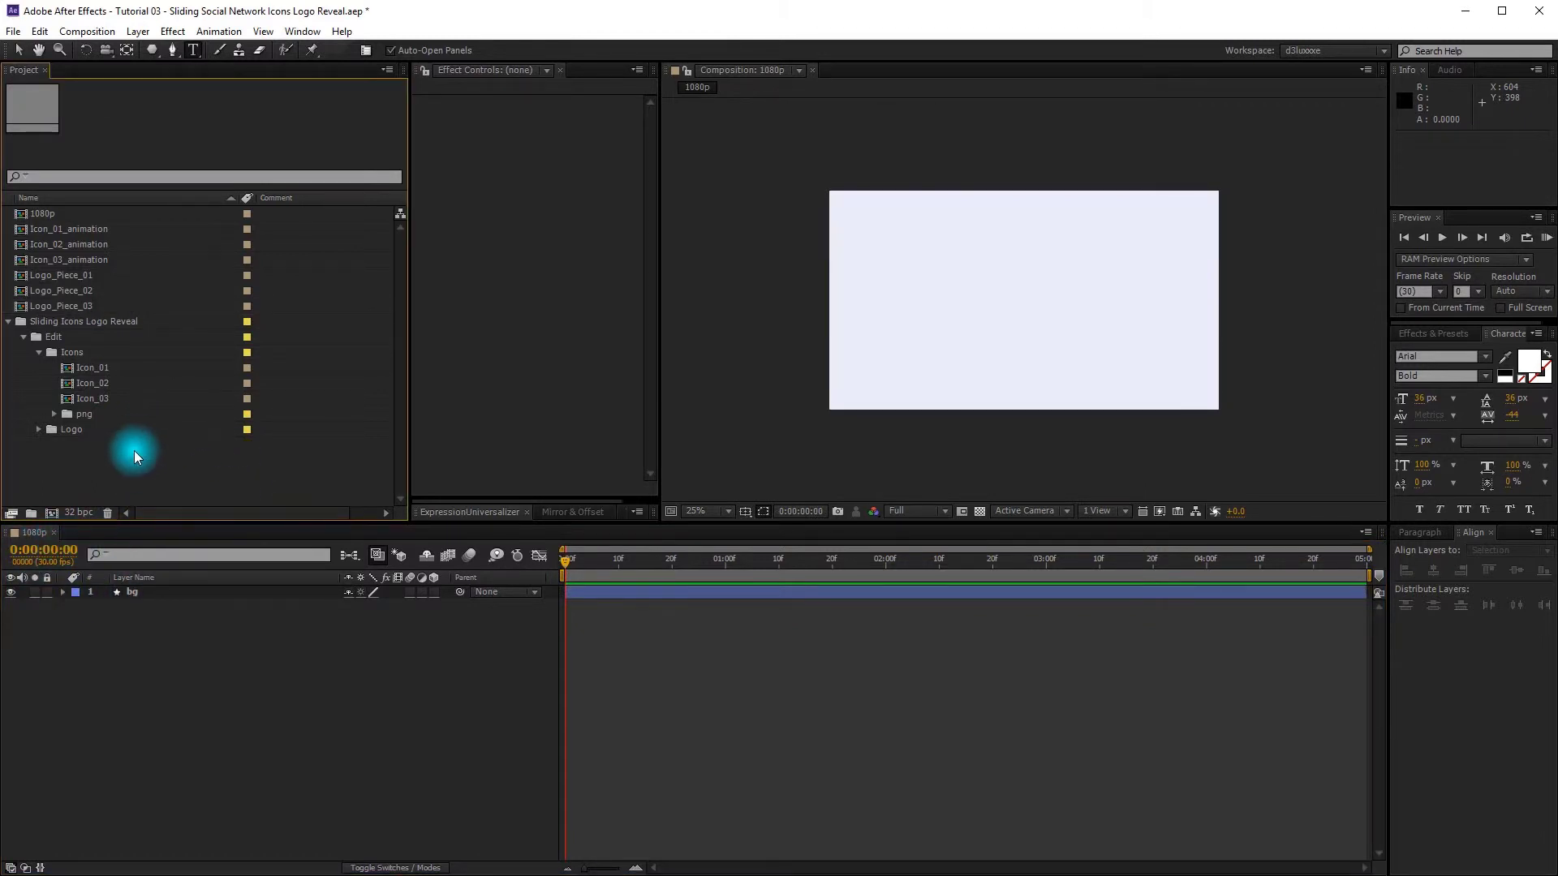
left_click(105, 232)
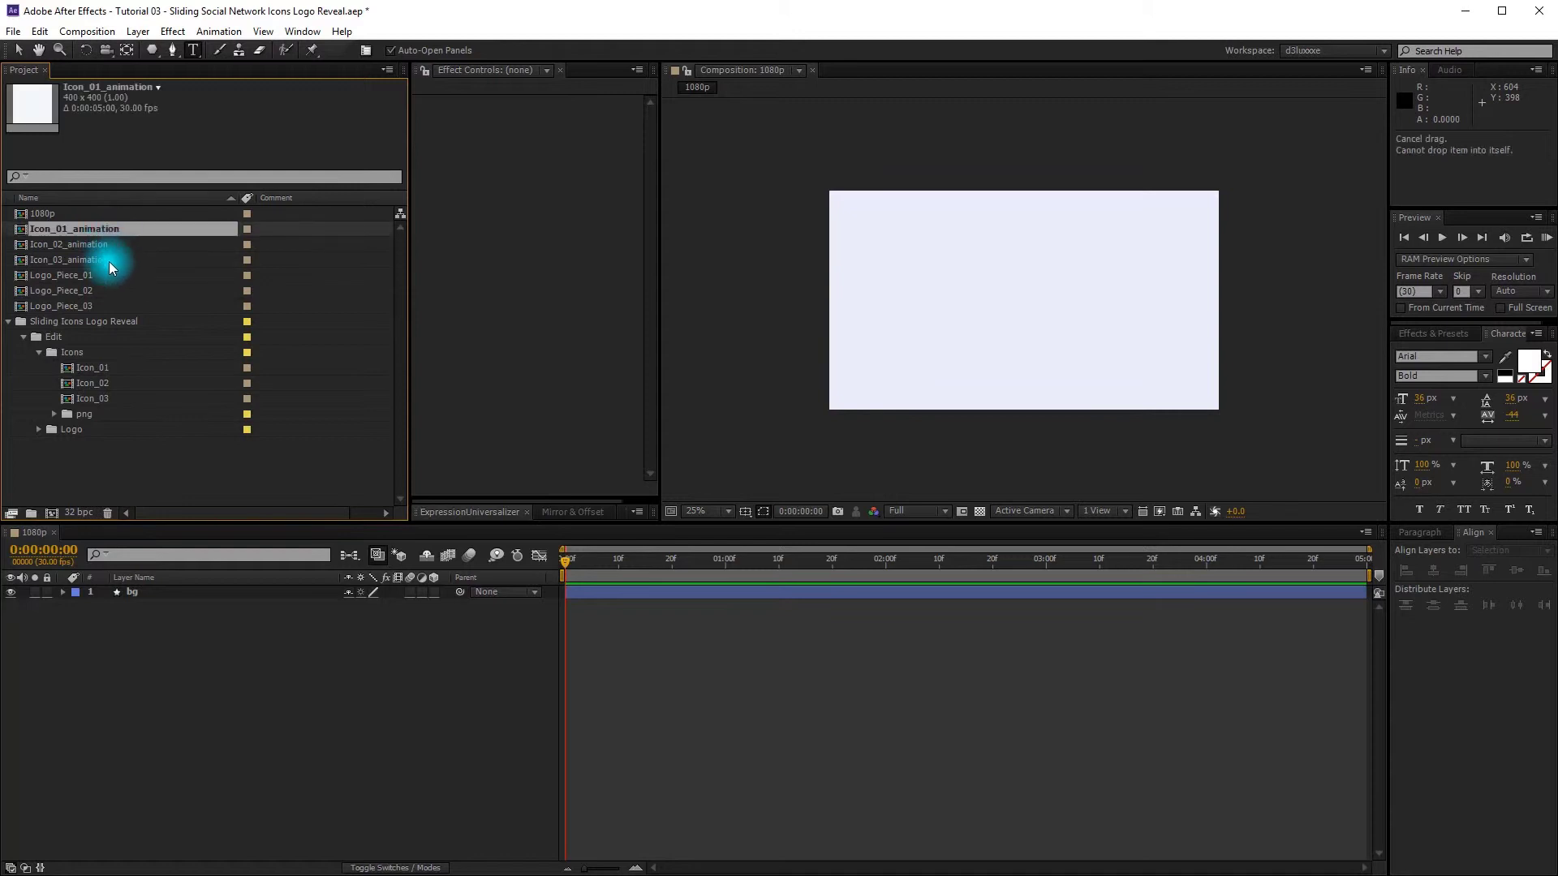
left_click(111, 260, "shift")
left_click_drag(98, 232, 172, 597)
left_click(258, 657)
left_click_drag(565, 559, 977, 554)
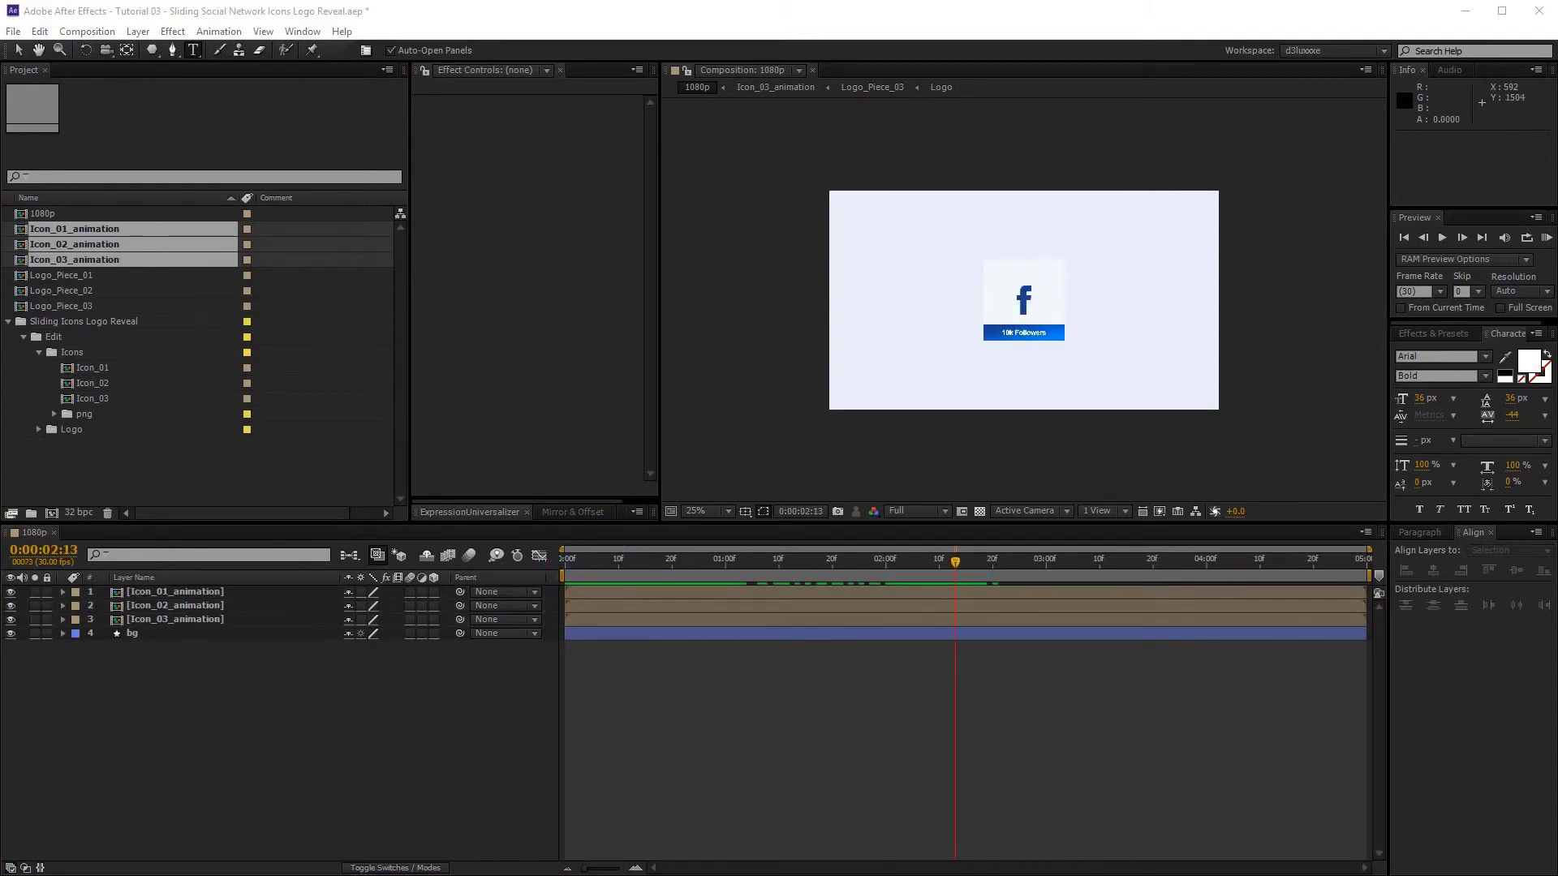
Step: Examine the arrangement of the three icon tiles in the reference video sliding social icons logo.mp4
left_click_drag(1557, 276, 818, 255)
left_click(887, 454)
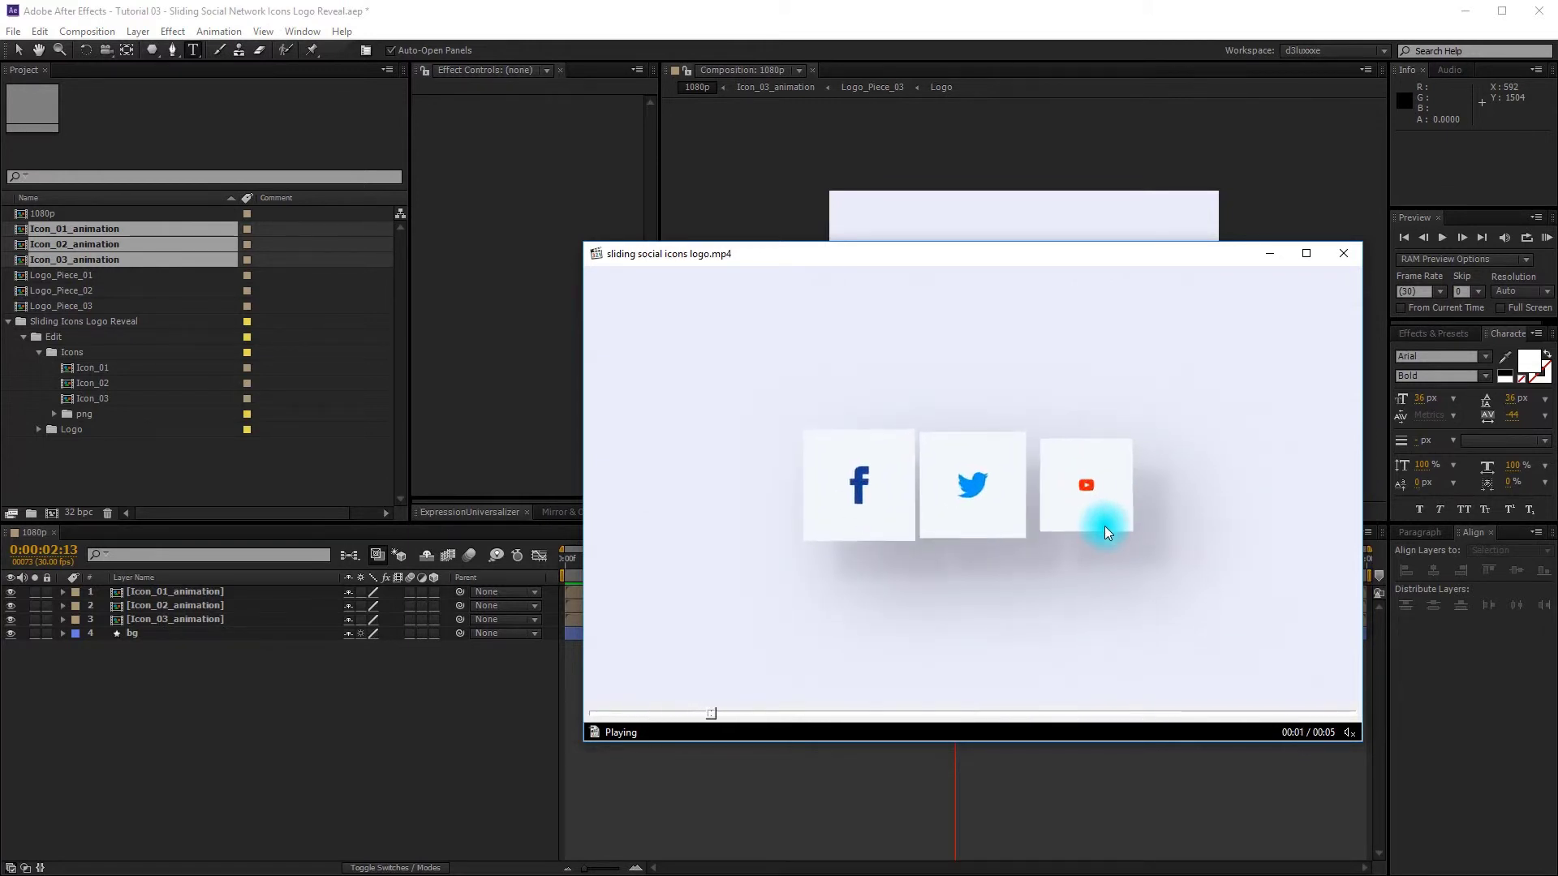
left_click_drag(1166, 261, 1557, 248)
left_click(223, 680)
key("ctrl+z")
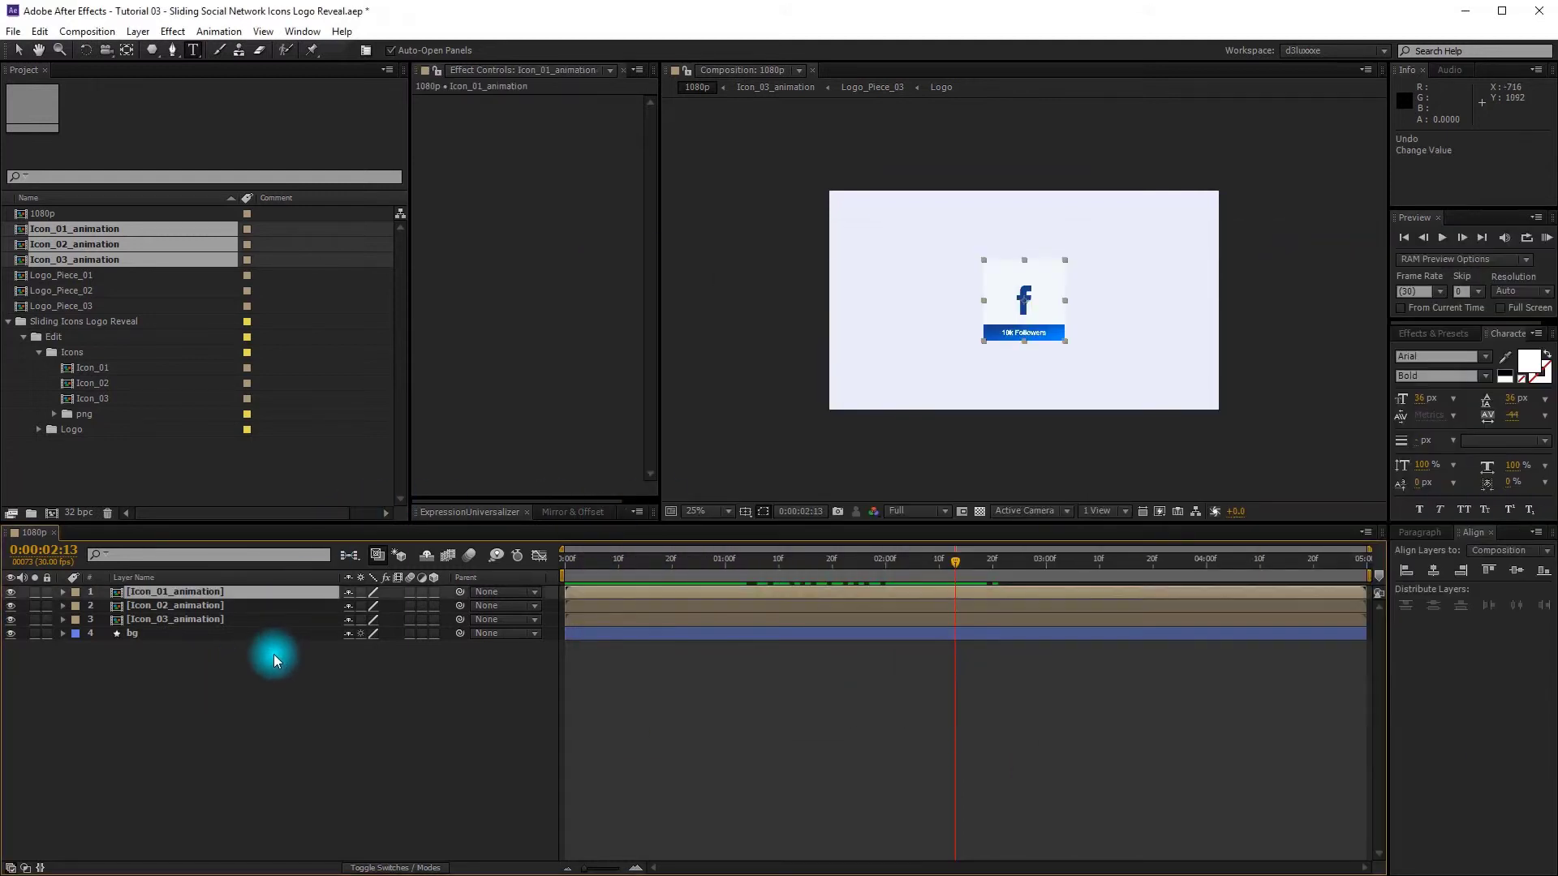
left_click(263, 674)
Step: Set the Scale of all three icon animation layers to 70%
left_click(208, 591)
left_click(208, 619, "shift")
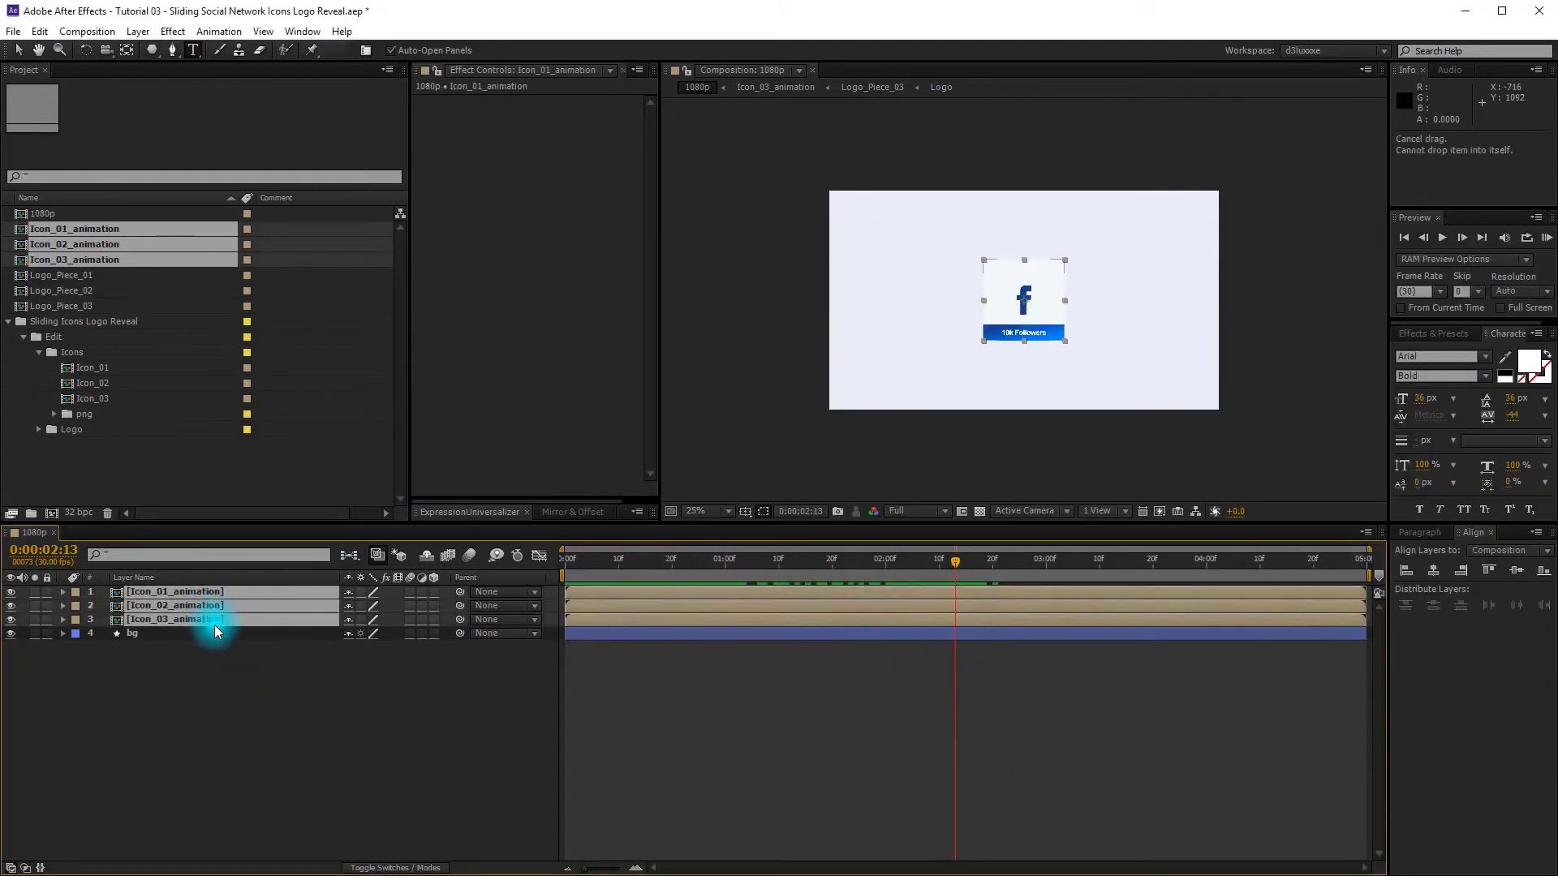
key("s")
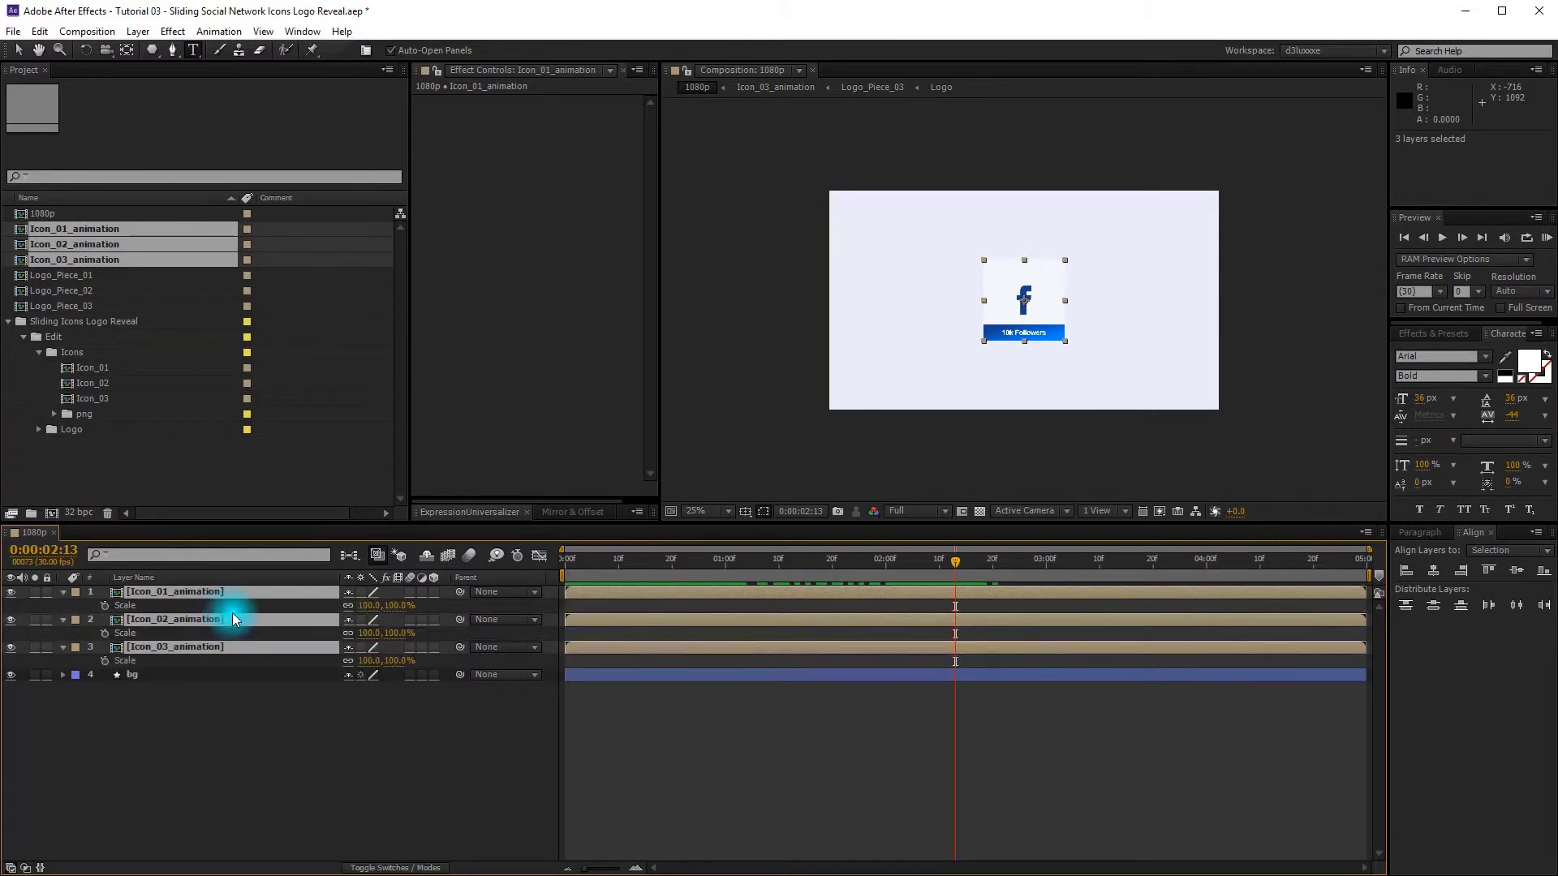
left_click(397, 605)
type("70")
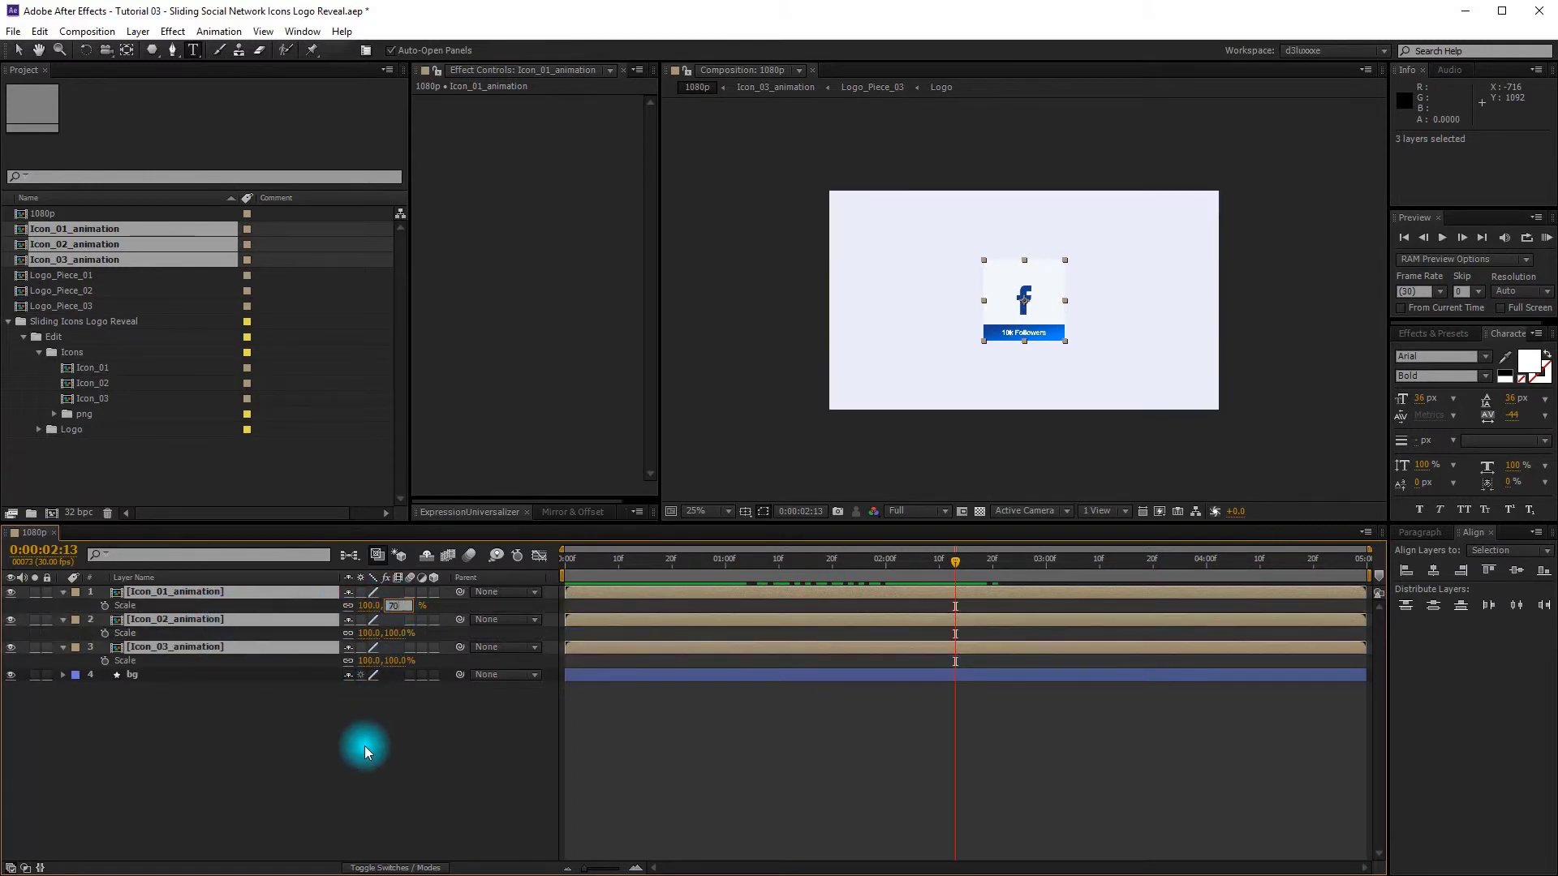
left_click(348, 732)
Step: Move the Icon_01_animation layer to position 680, 540 so its tile sits flush against the Icon_02_animation tile
scroll(987, 259, "up", 2)
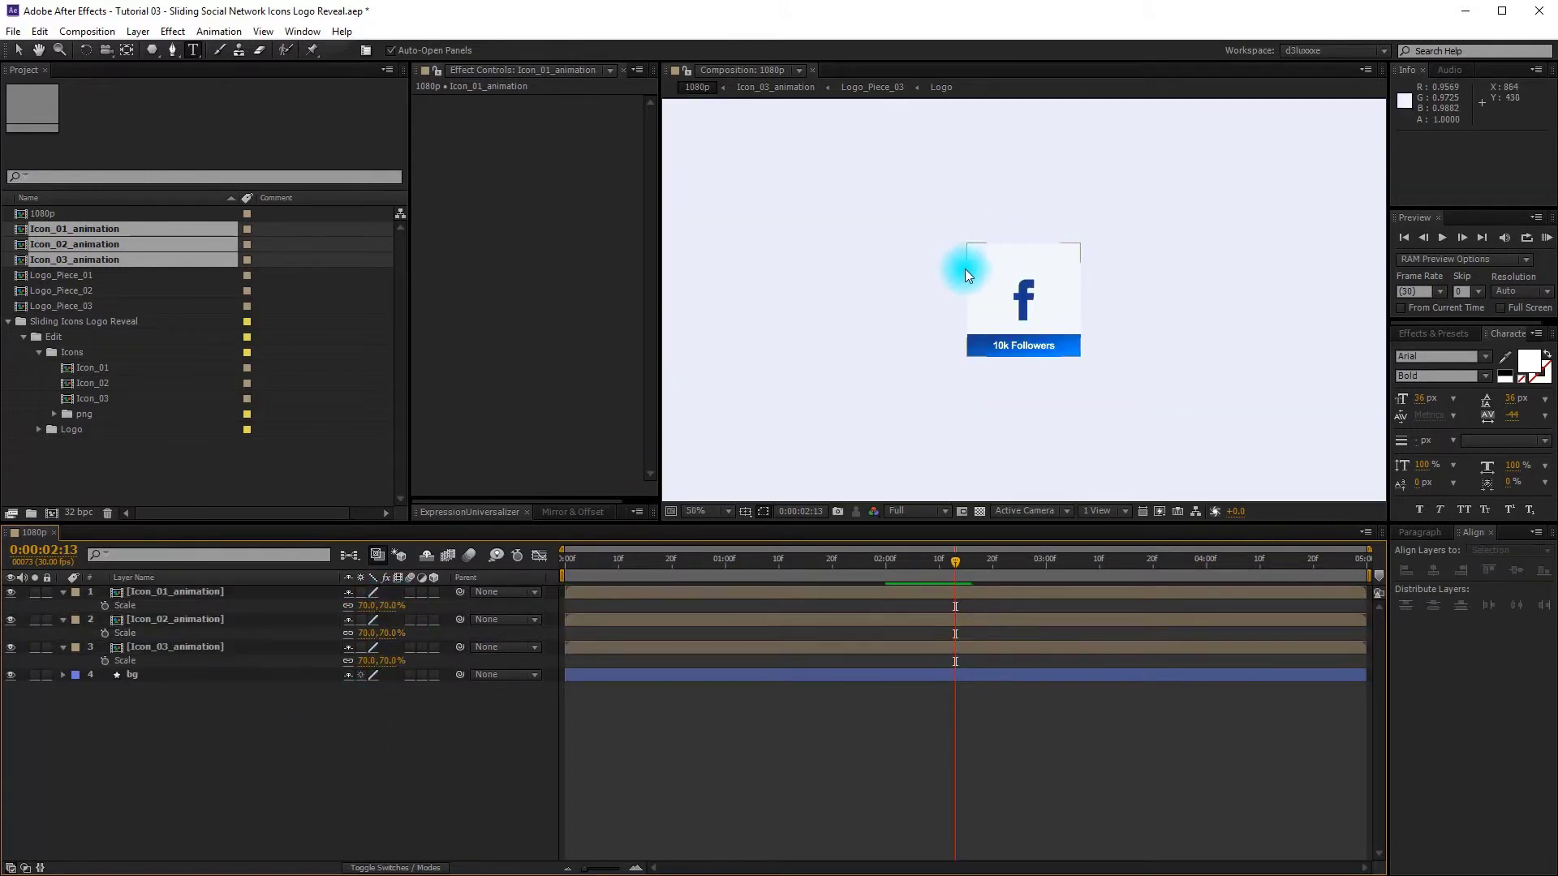
left_click(74, 614)
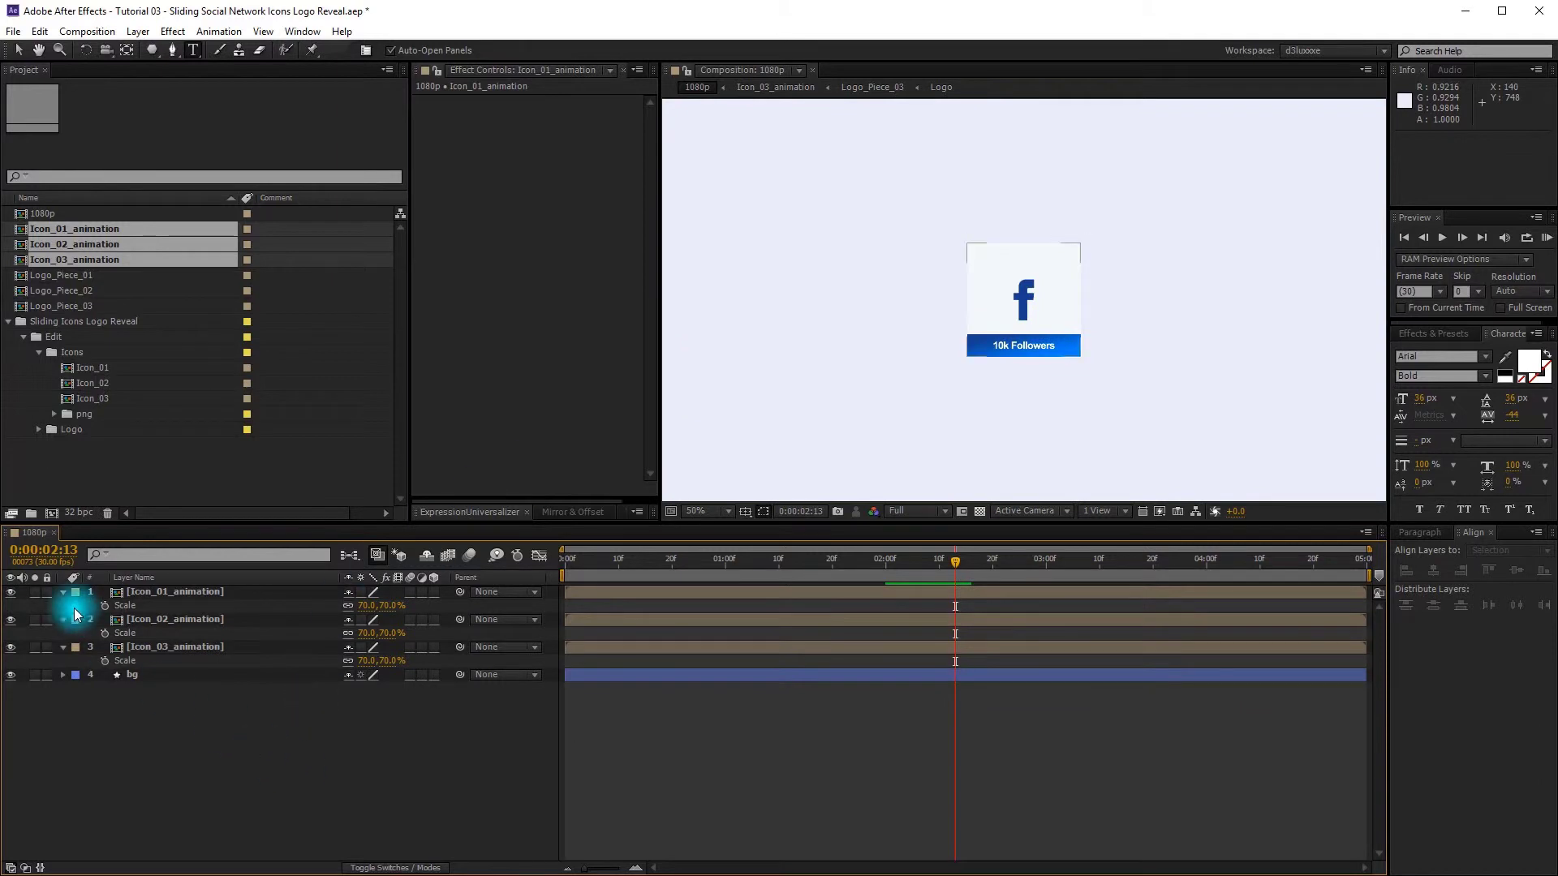
left_click(181, 594)
key("shift+Left")
key("shift+Left")
key("shift+Left")
key("shift+Left")
key("shift+Left")
key("shift+Left")
key("shift+Left")
key("shift+Left")
key("shift+Left")
key("shift+Left")
key("shift+Left")
key("shift+Left")
key("shift+Left")
key("shift+Left")
key("shift+Left")
key("shift+Left")
key("shift+Left")
key("shift+Left")
key("shift+Left")
key("shift+Left")
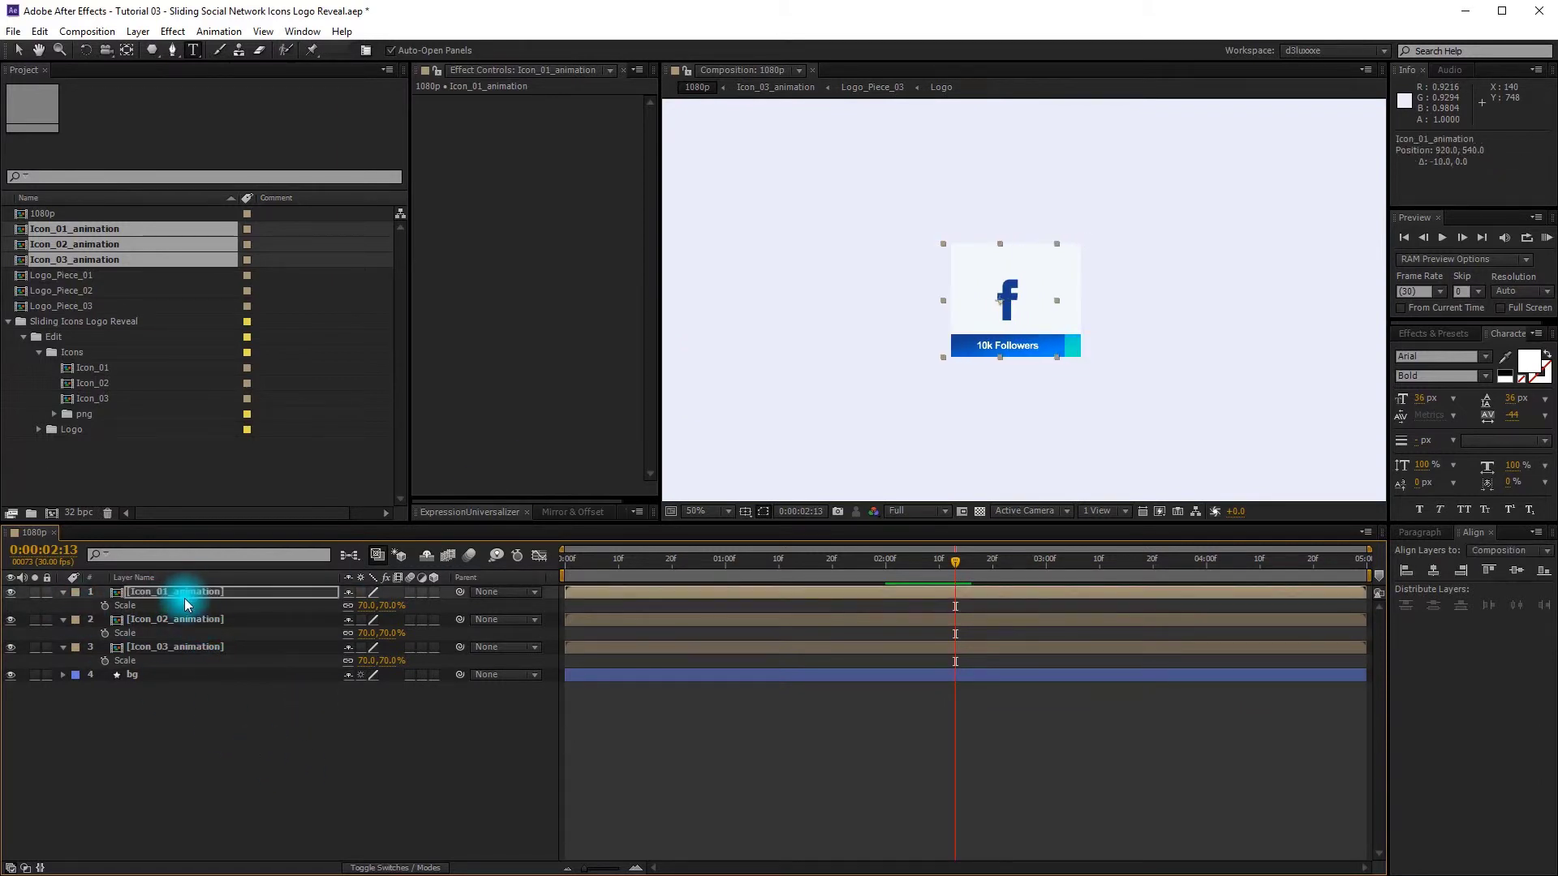
key("shift+Right")
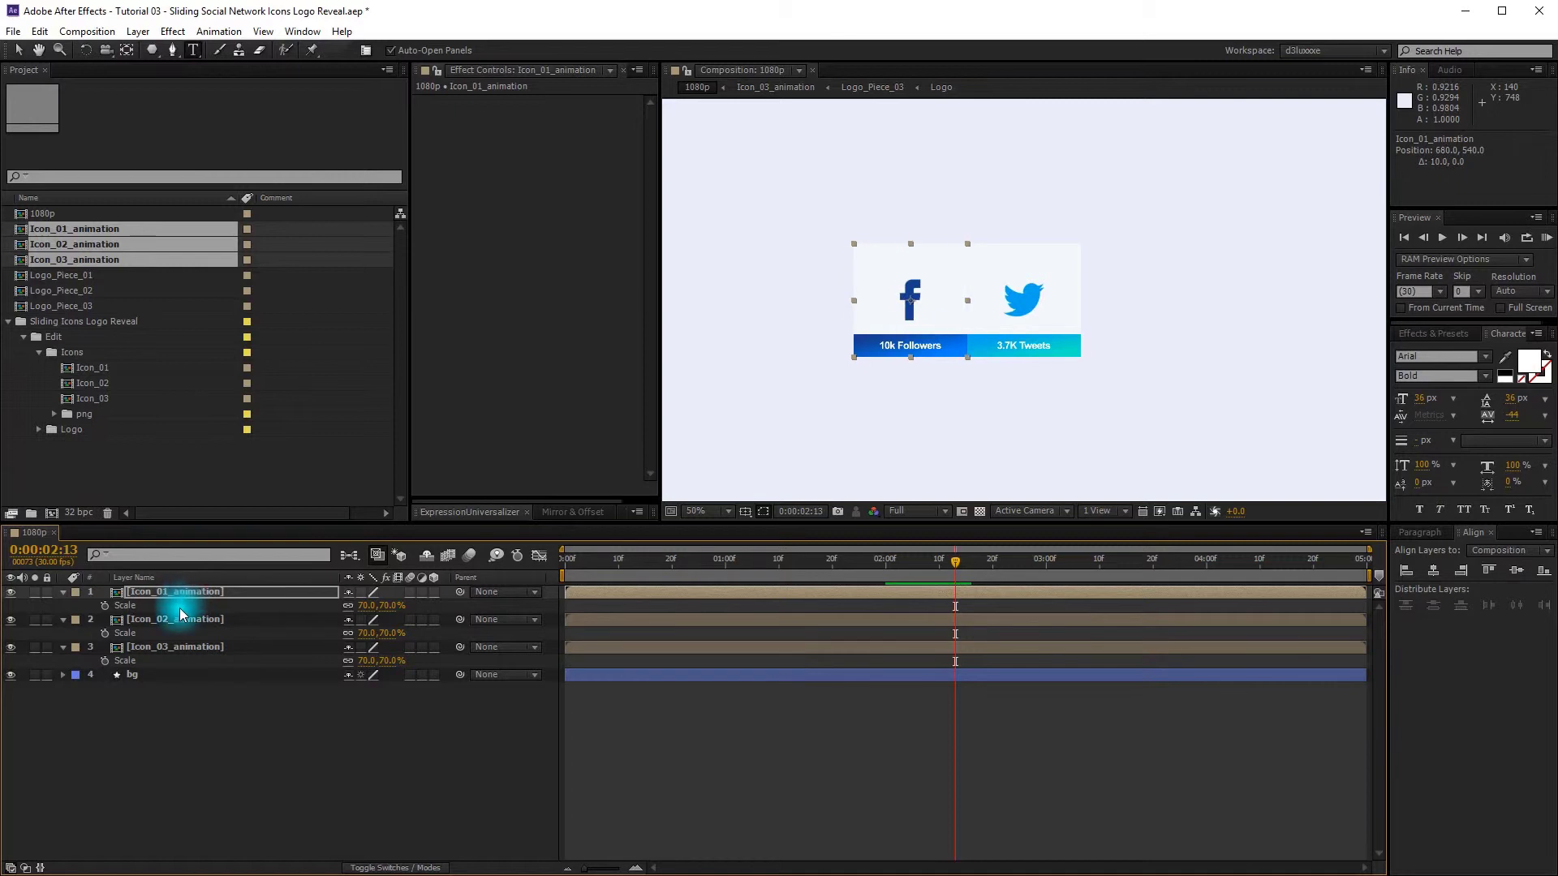
Step: Shift the Icon_03_animation layer horizontally until its tile sits flush against the other side of the Icon_02_animation tile
left_click(189, 647)
key("shift+Right")
key("shift+Right")
key("shift+Right")
key("shift+Right")
key("shift+Right")
key("shift+Right")
key("shift+Right")
key("shift+Right")
key("shift+Right")
key("shift+Right")
key("shift+Right")
key("shift+Right")
key("shift+Right")
key("shift+Right")
key("shift+Right")
key("shift+Right")
key("shift+Right")
key("shift+Right")
key("shift+Right")
key("shift+Right")
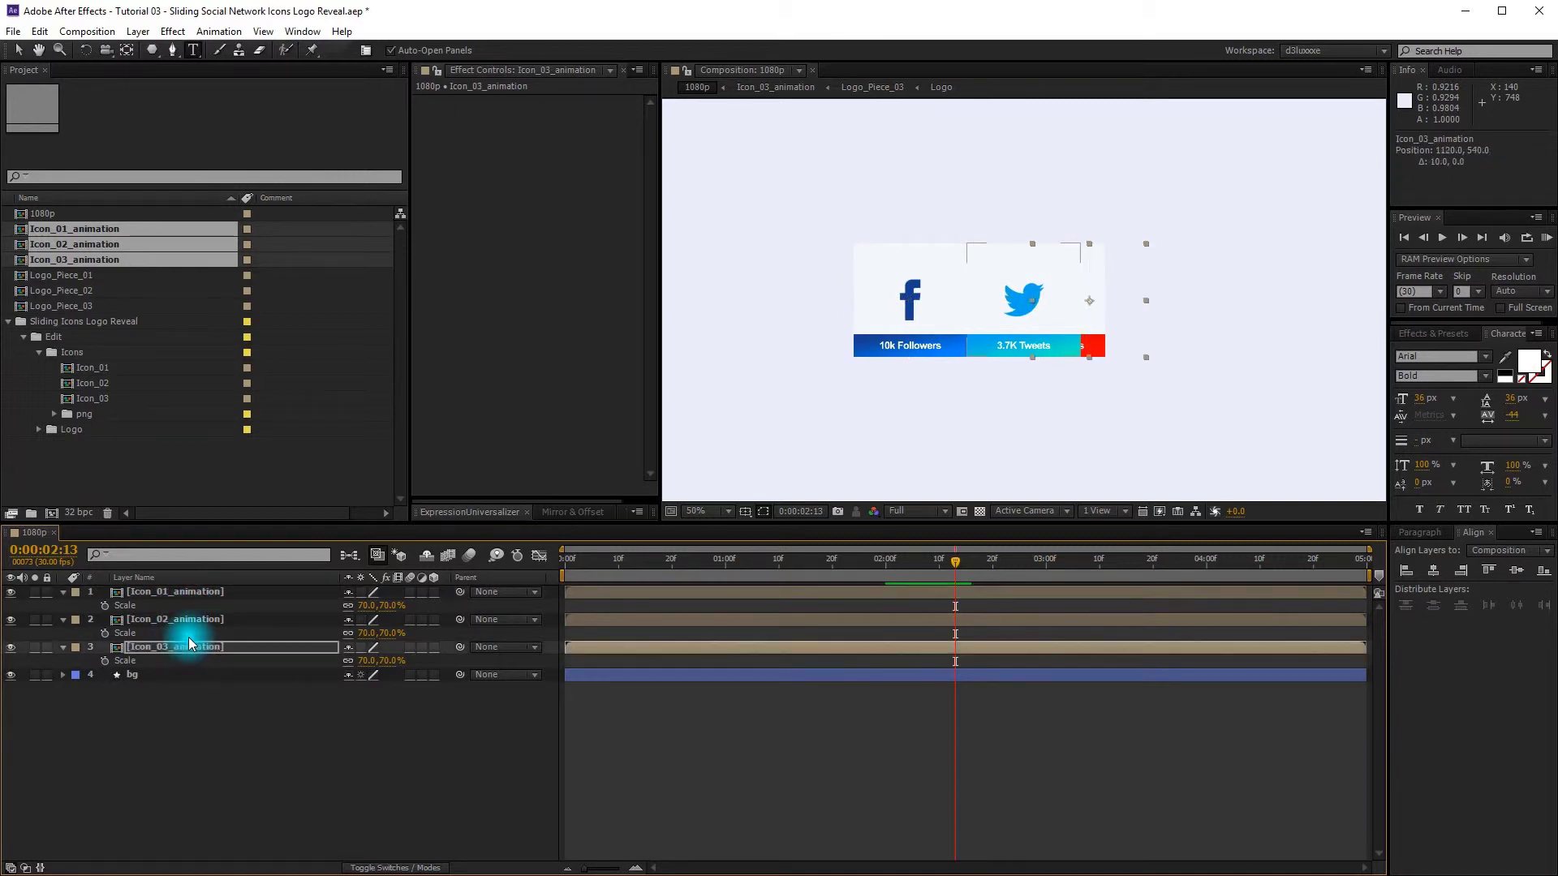
left_click(268, 743)
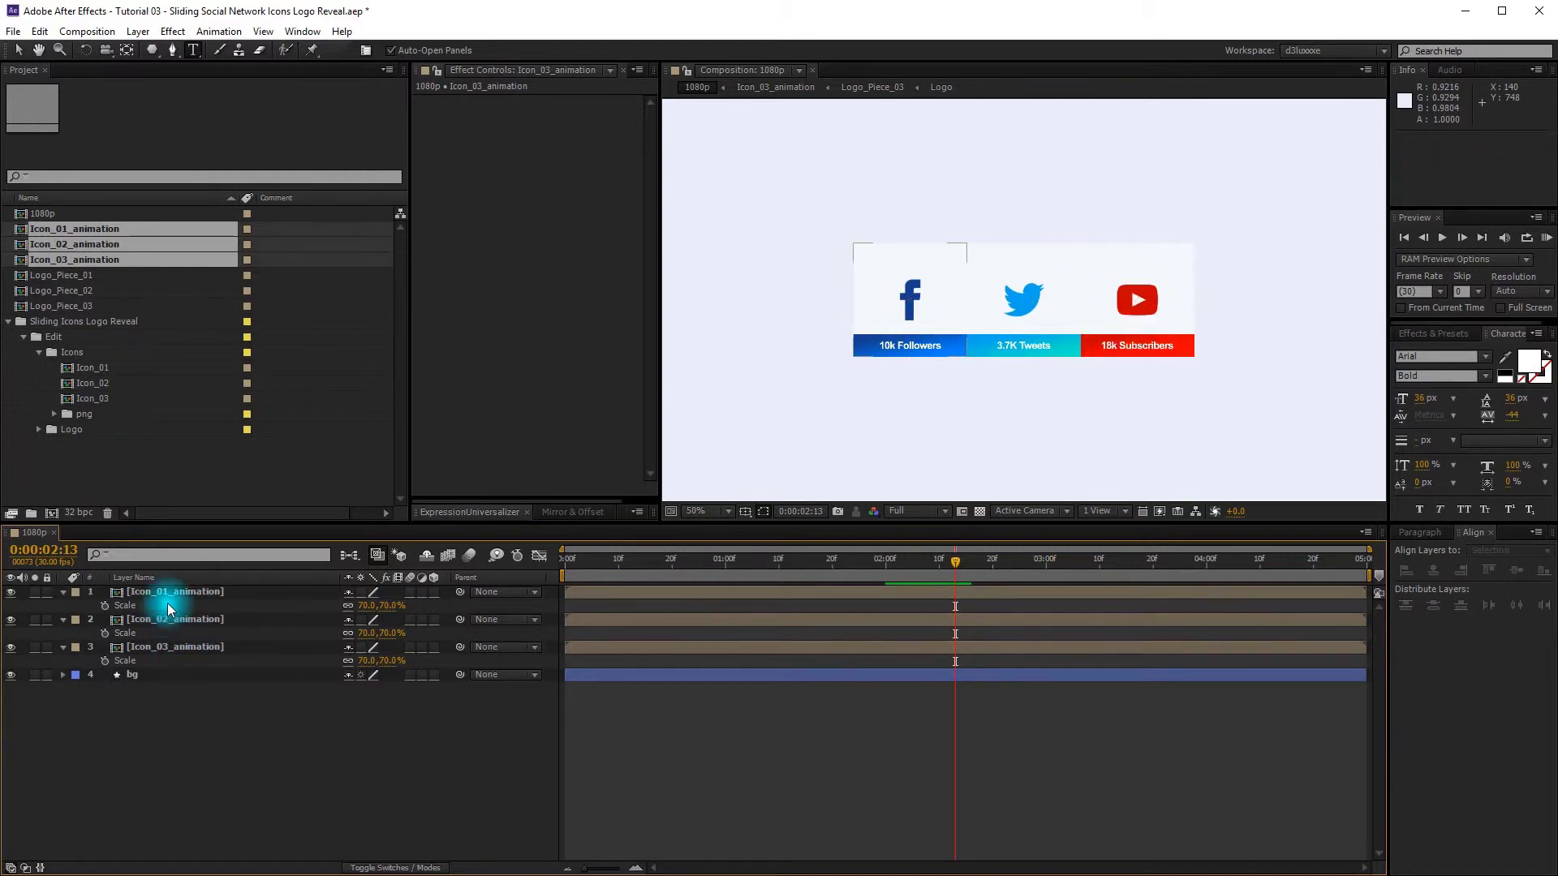
Step: Add Scale keyframes to Icon_01_animation at 0:00 and 1:00
left_click(173, 592)
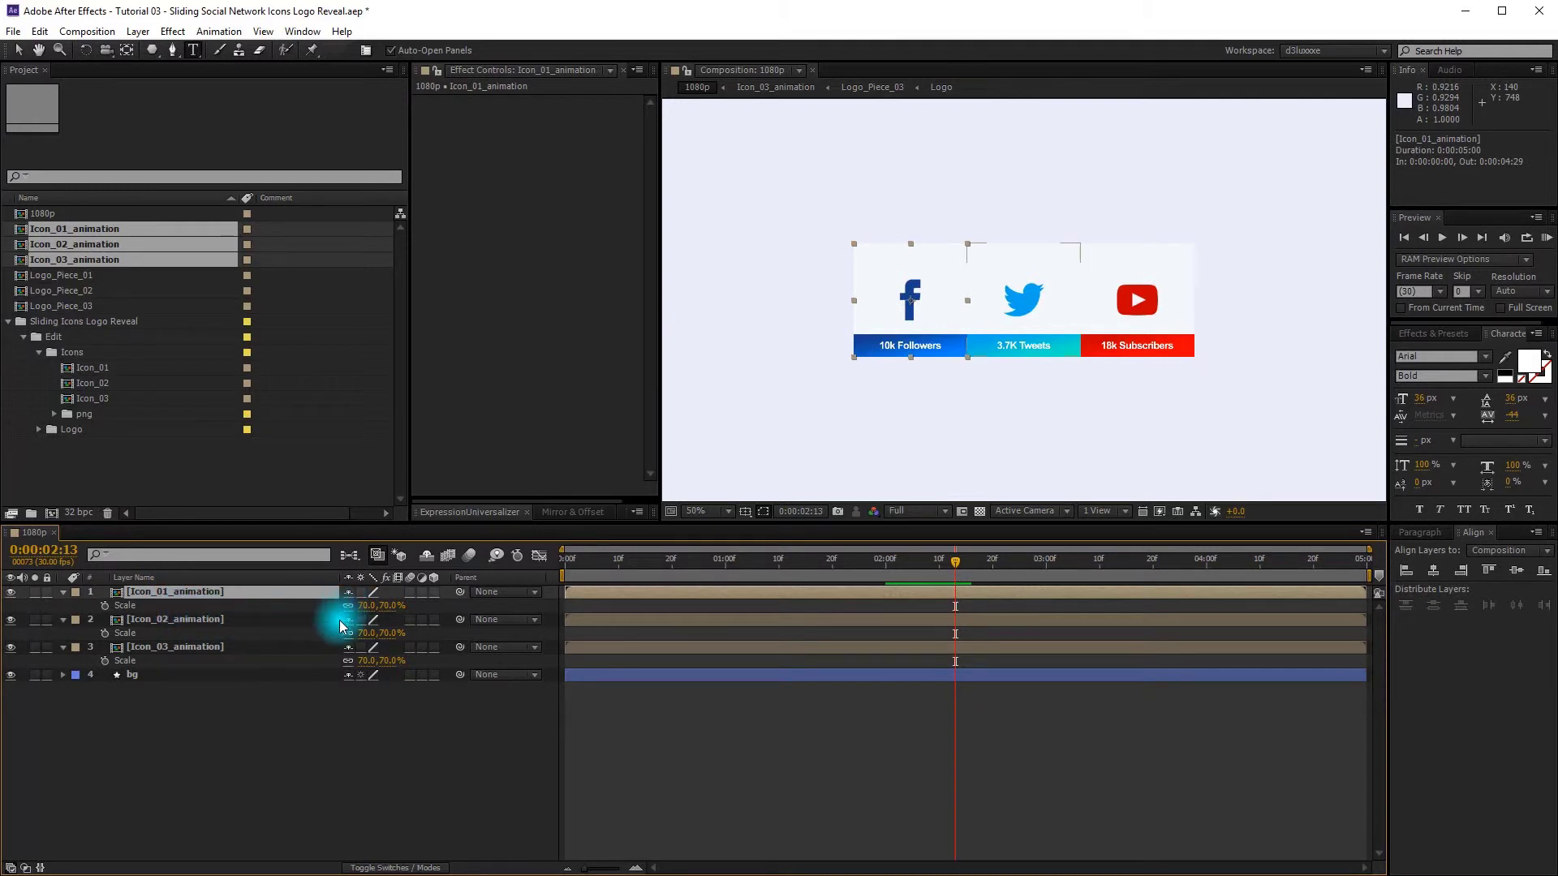
left_click_drag(589, 566, 514, 557)
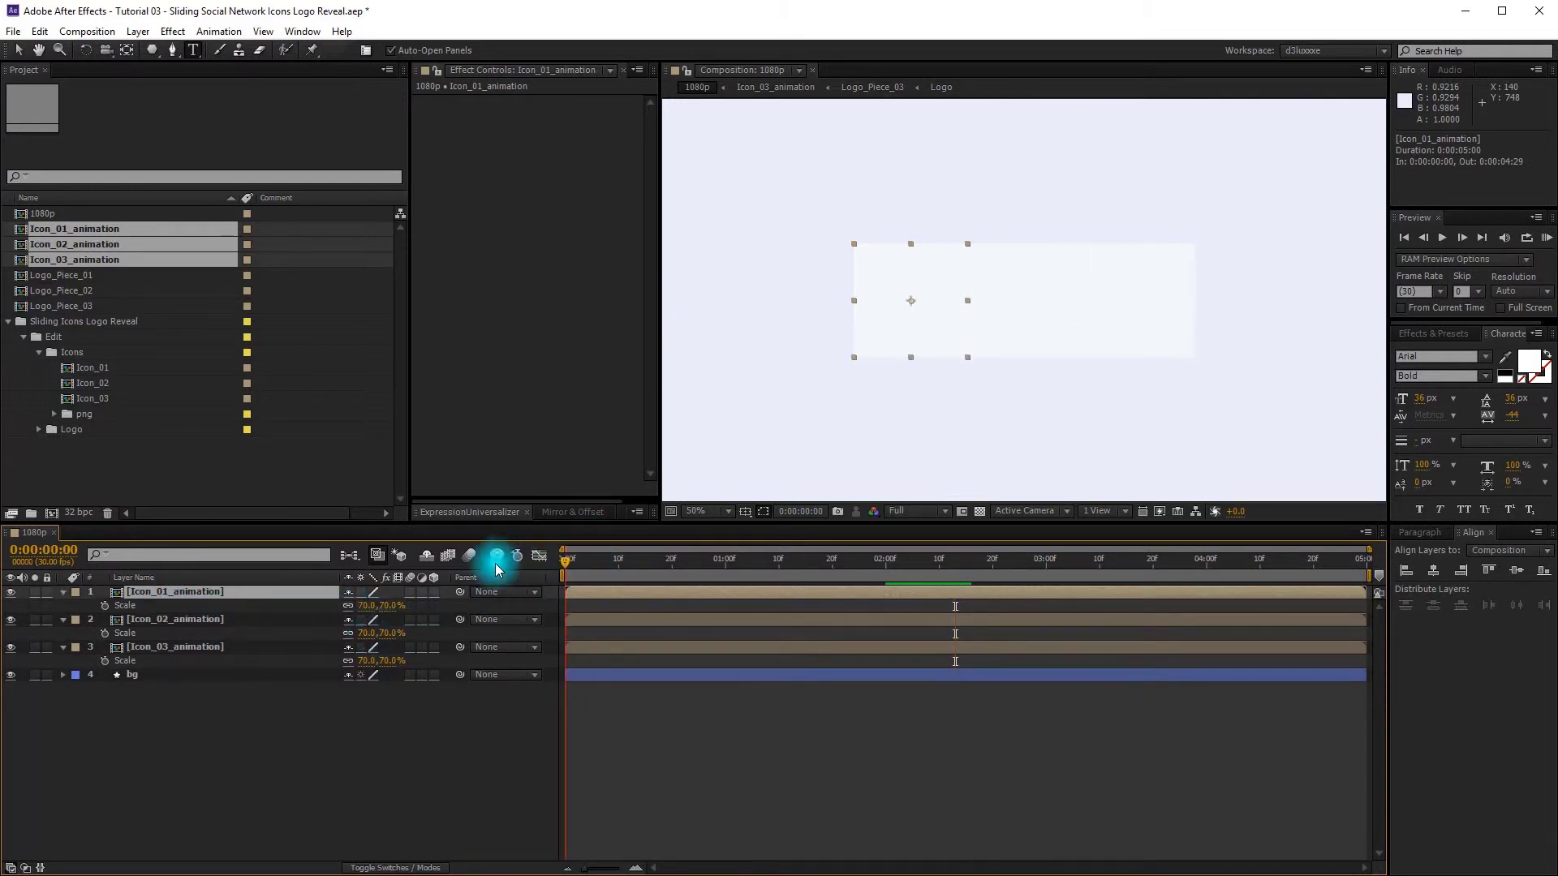
left_click(105, 606)
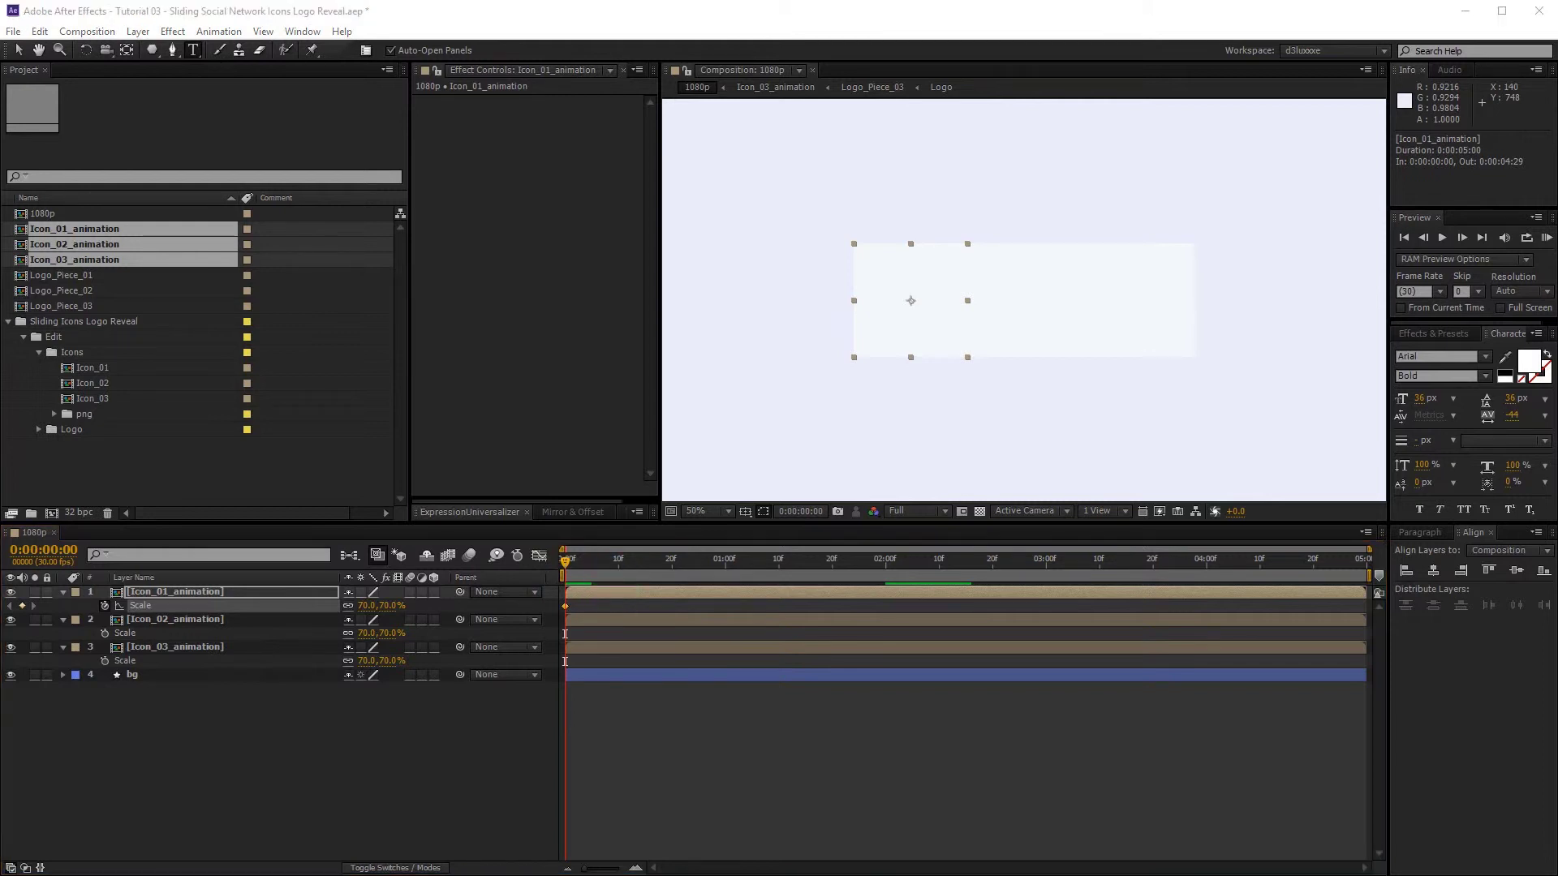
left_click_drag(730, 562, 726, 568)
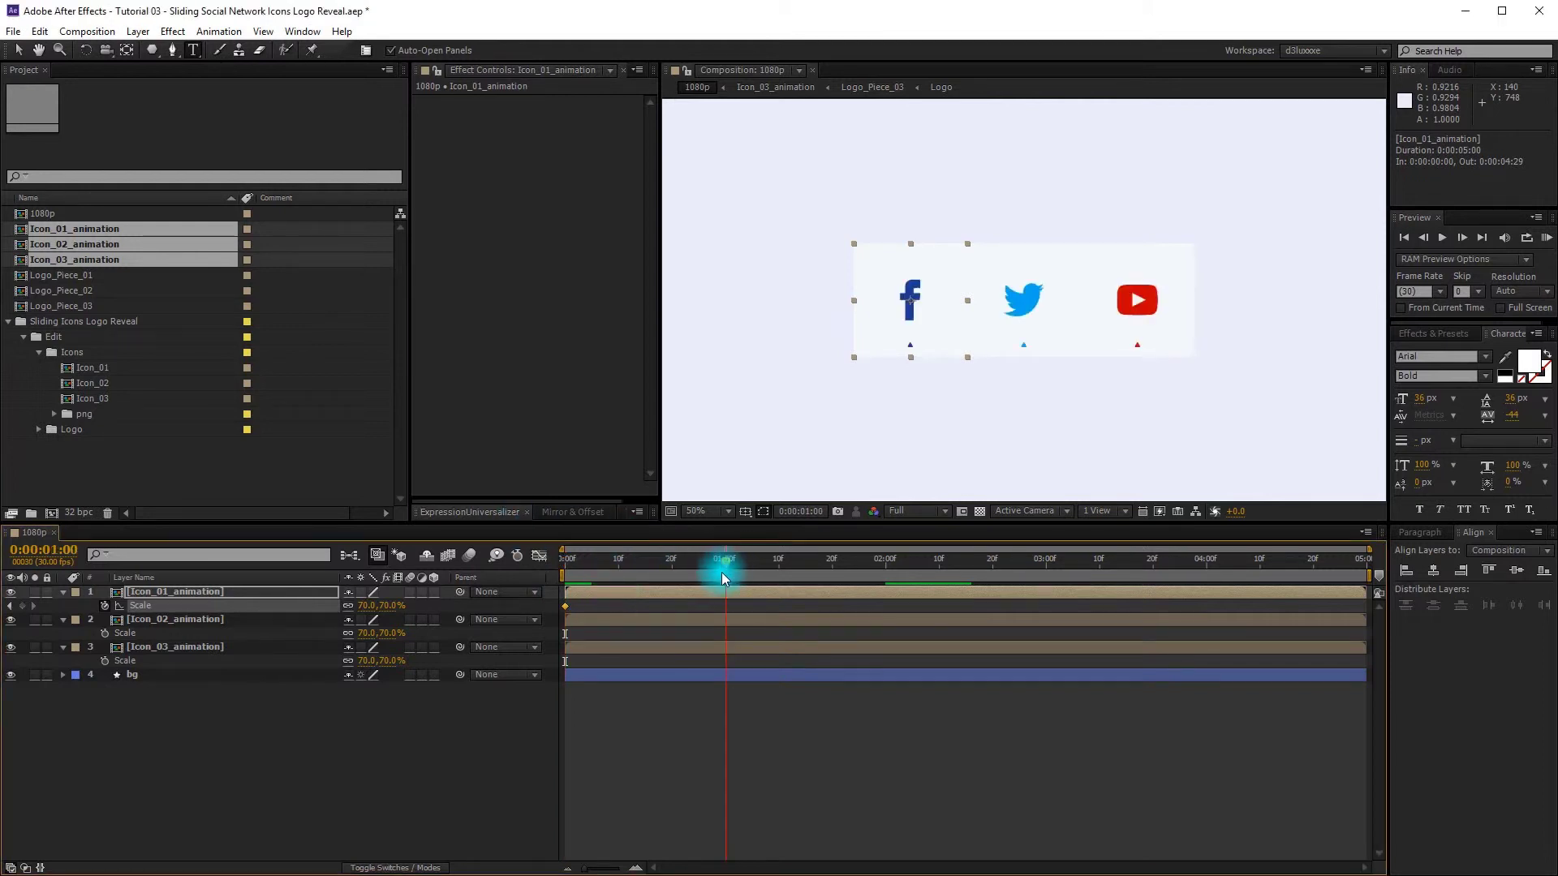
left_click(22, 606)
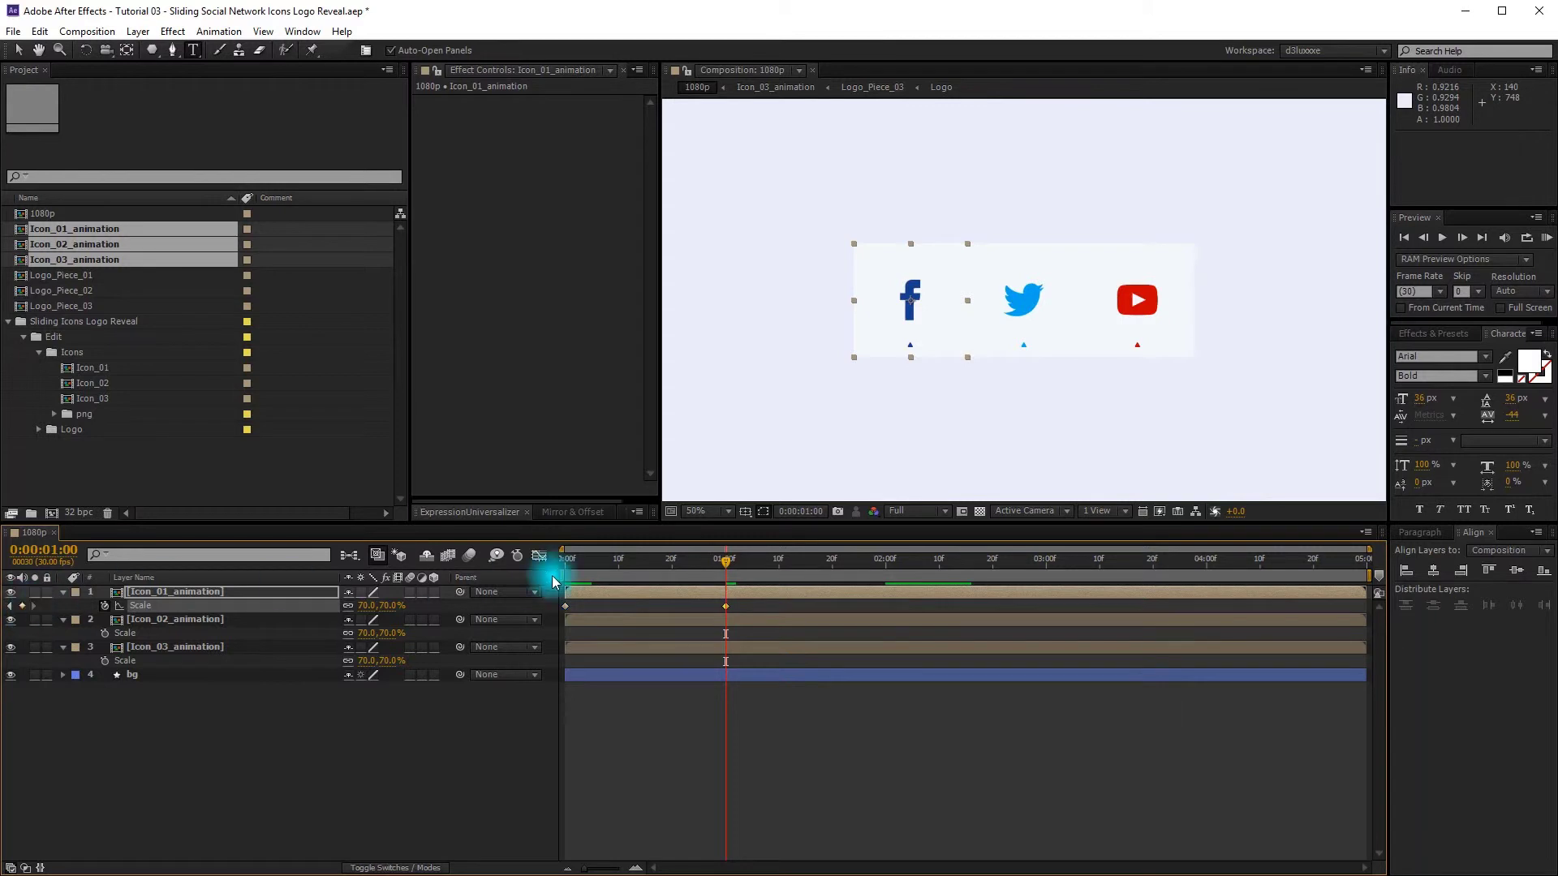
Step: Set Icon_01_animation's Scale at the 0:00 keyframe to 0% and scrub through the growth to 1:00
left_click(576, 566)
left_click_drag(572, 566, 537, 570)
left_click(565, 606)
left_click(392, 607)
type("0")
left_click(459, 751)
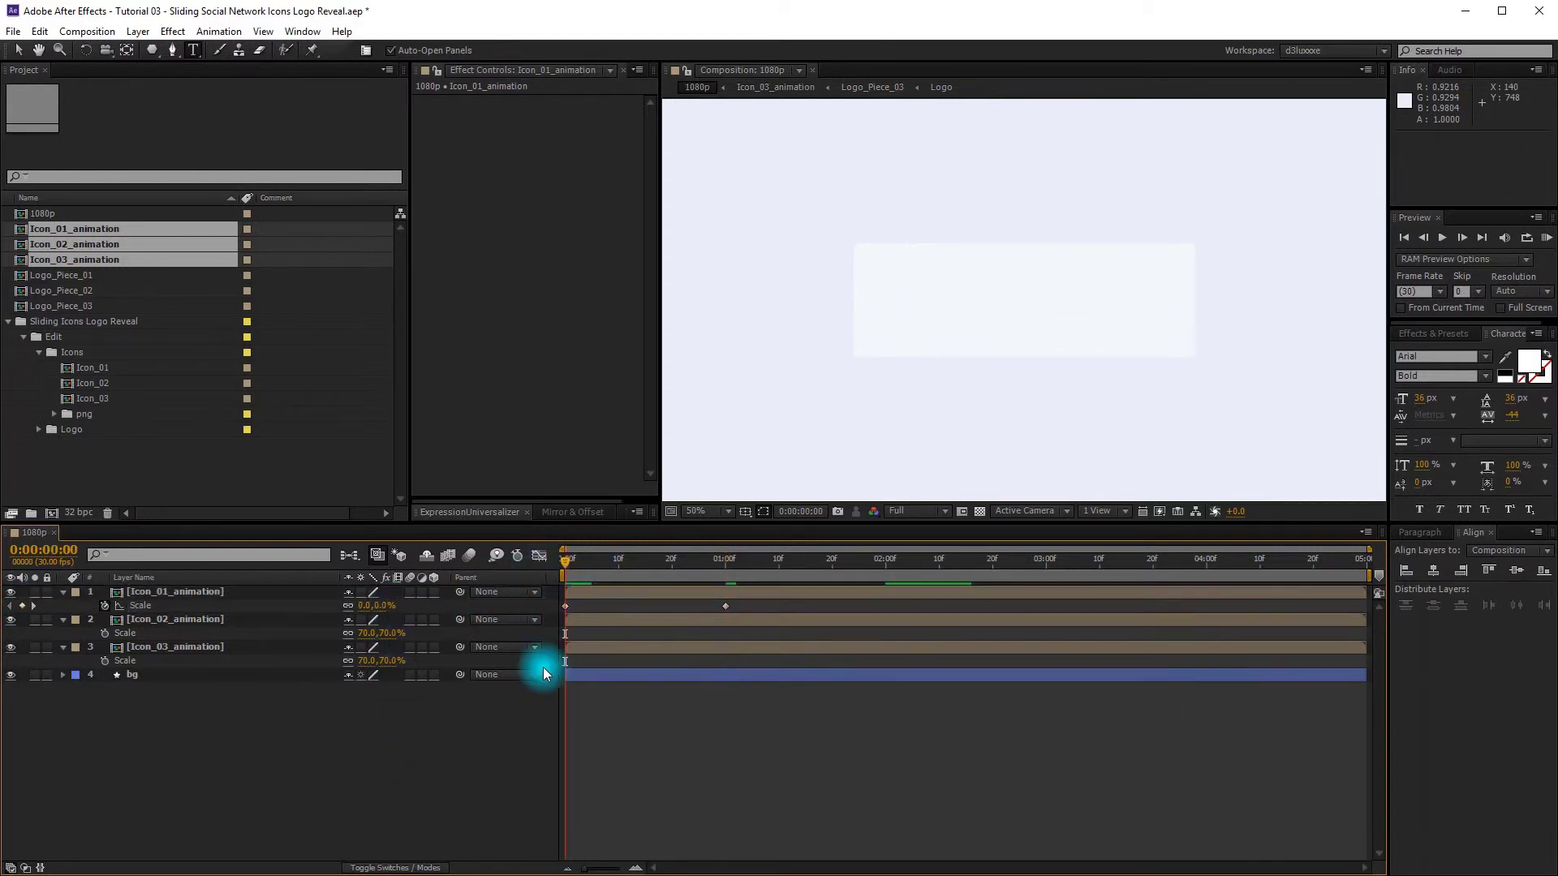
left_click_drag(565, 562, 726, 573)
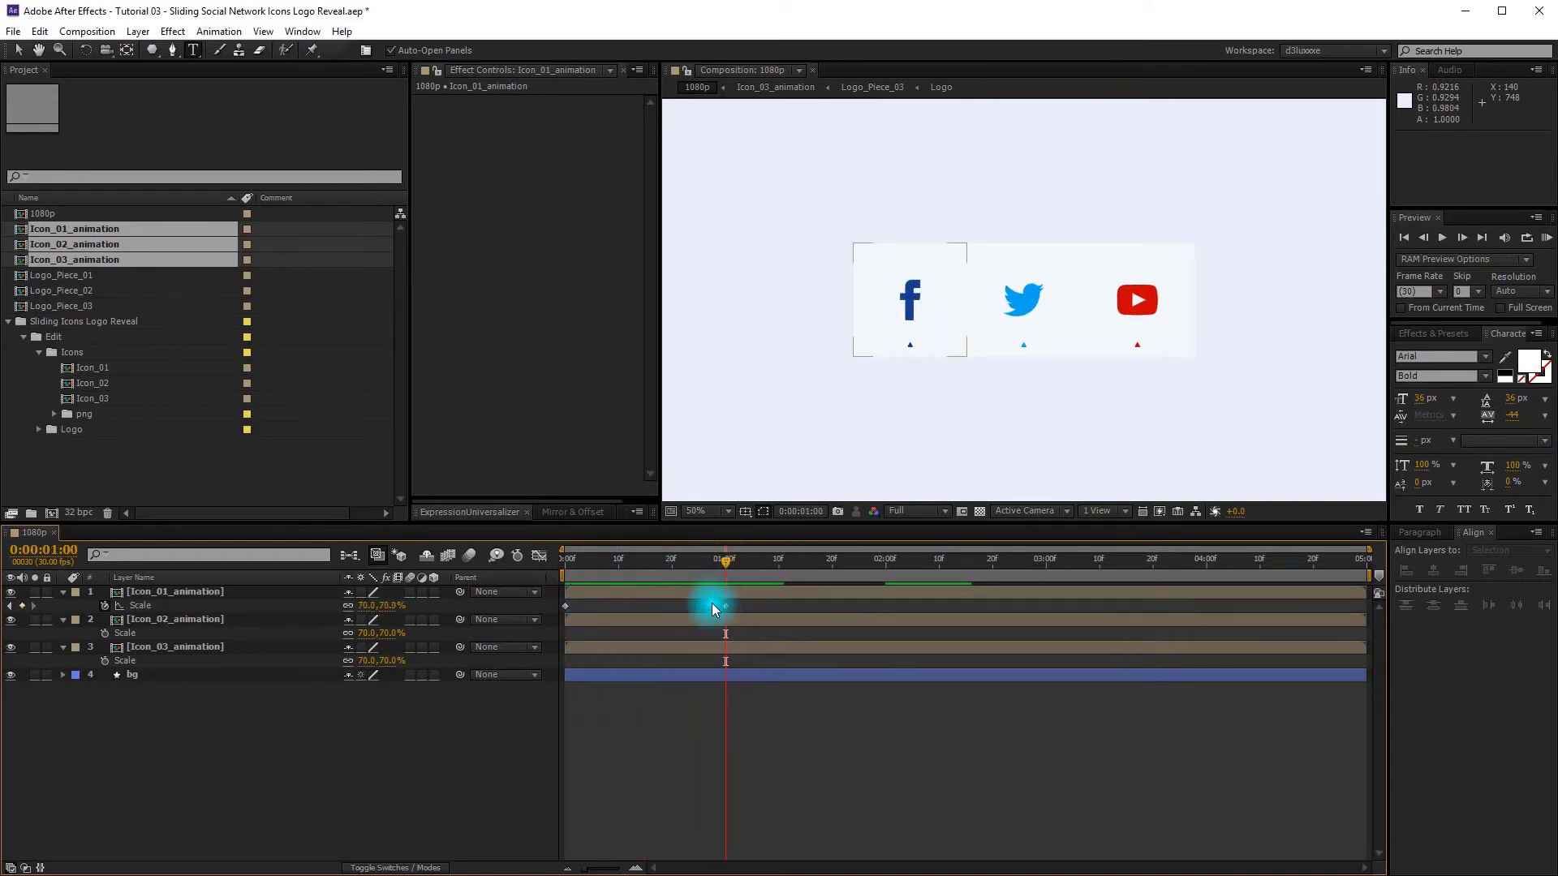
Step: Apply Easy Ease to both Scale keyframes of Icon_01_animation
left_click(728, 605)
key("alt+shift+s")
right_click(725, 605)
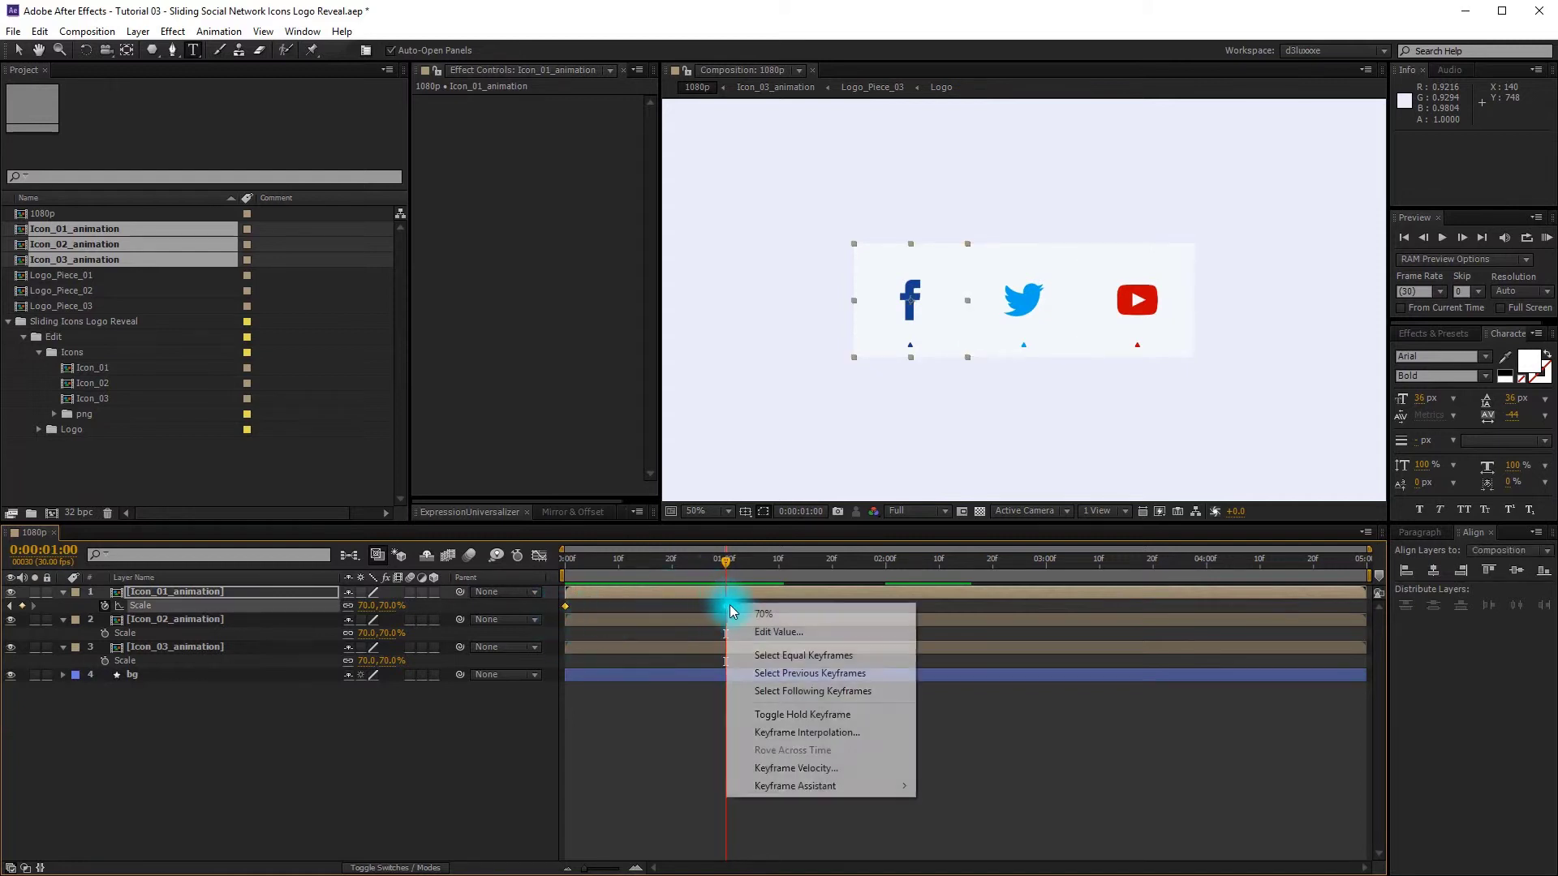
mouse_move(761, 787)
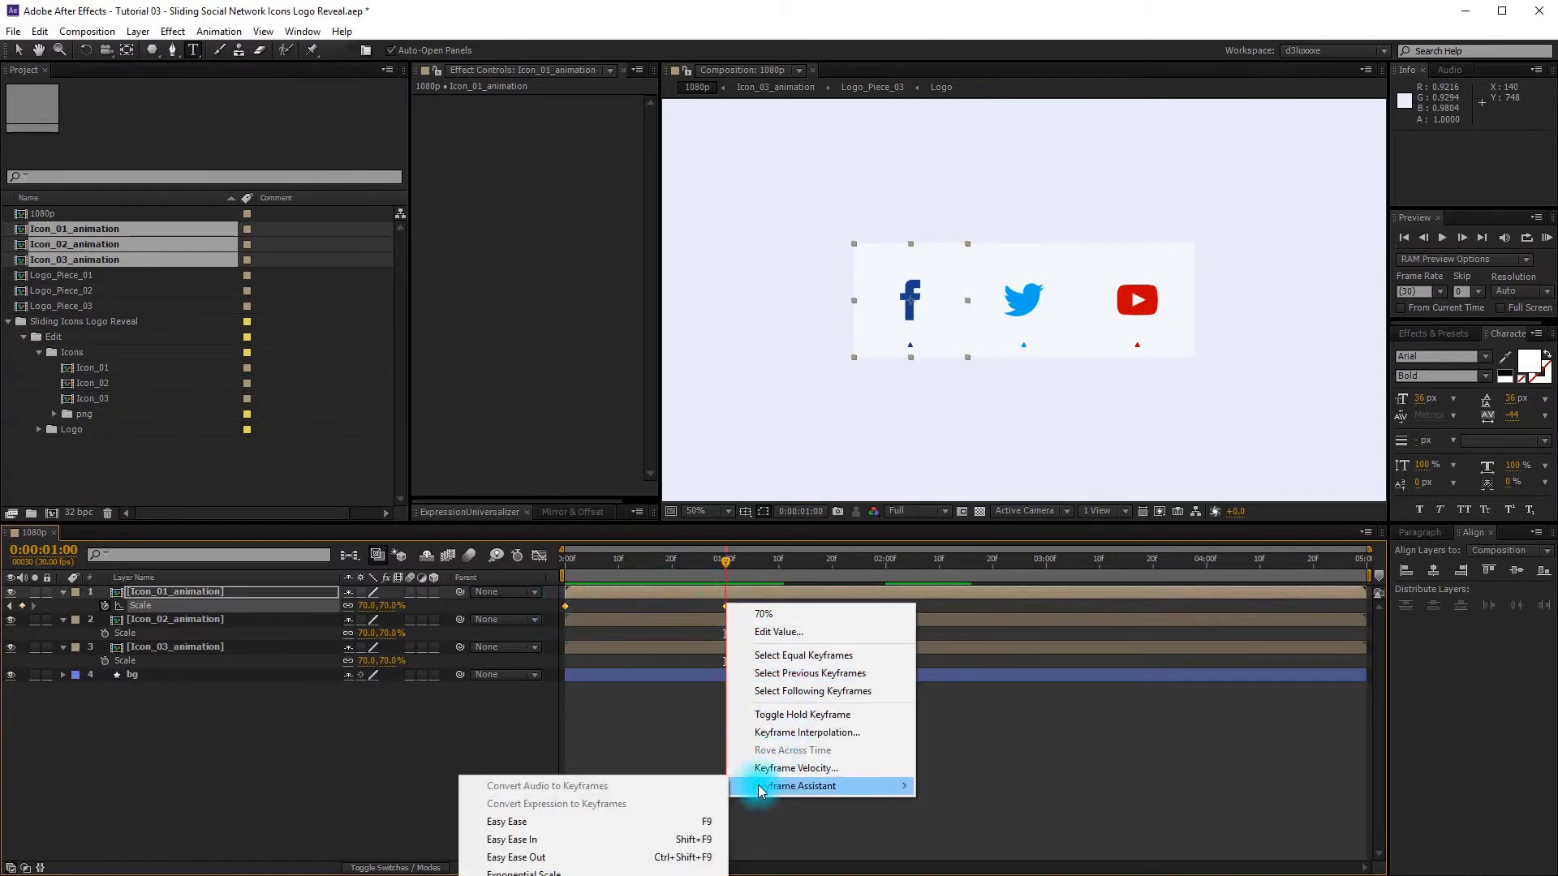
left_click(613, 821)
left_click(701, 633)
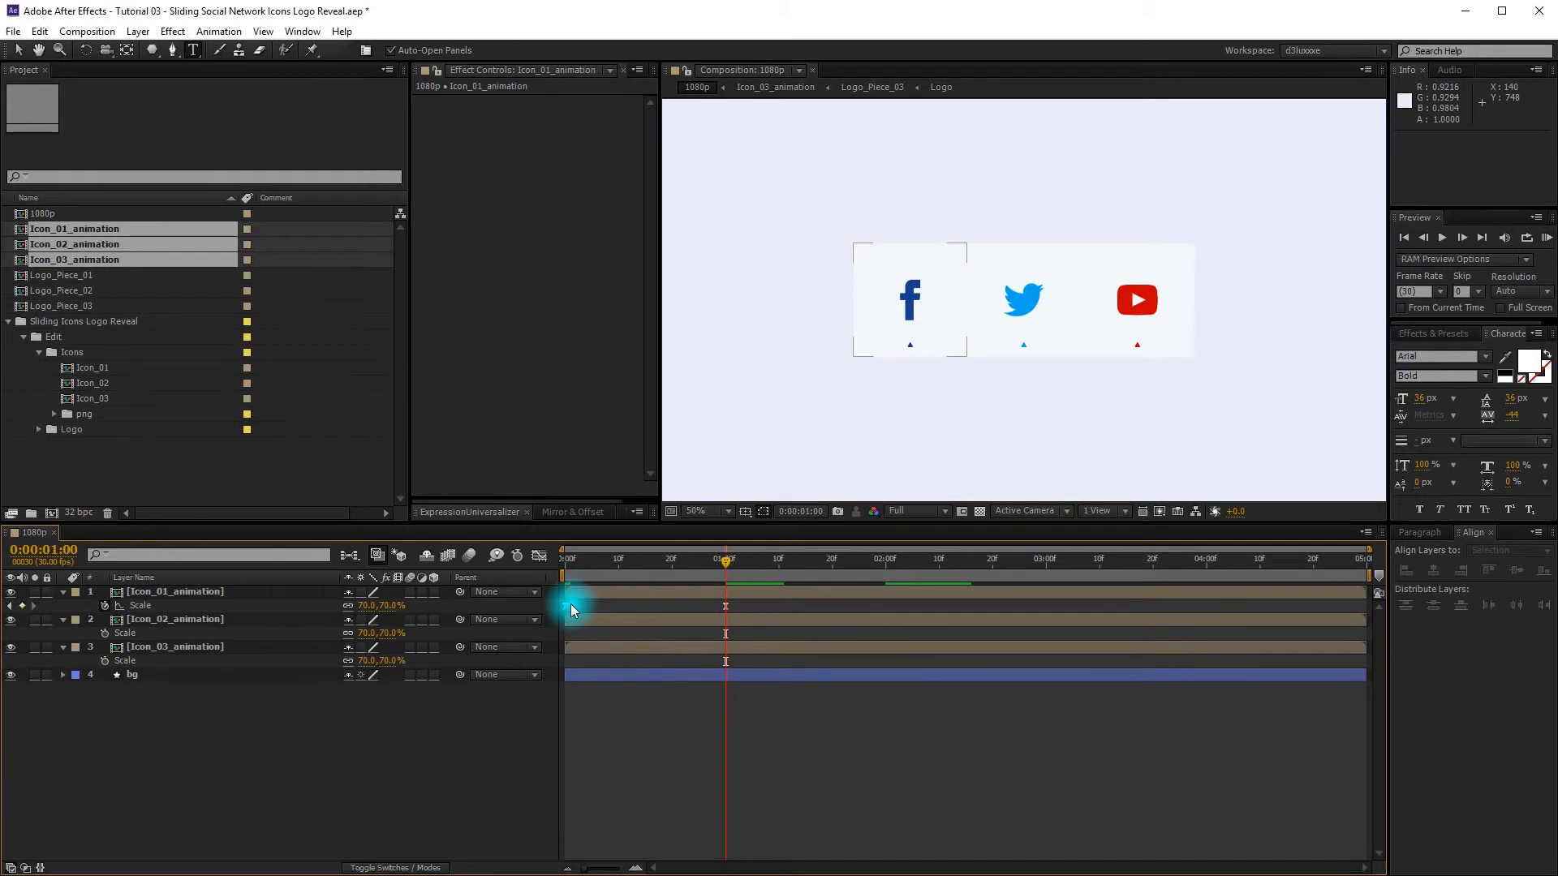
Step: Set the incoming velocity influence of Icon_01_animation's first Scale keyframe to 35% and adjust its outgoing influence
right_click(565, 606)
left_click(617, 770)
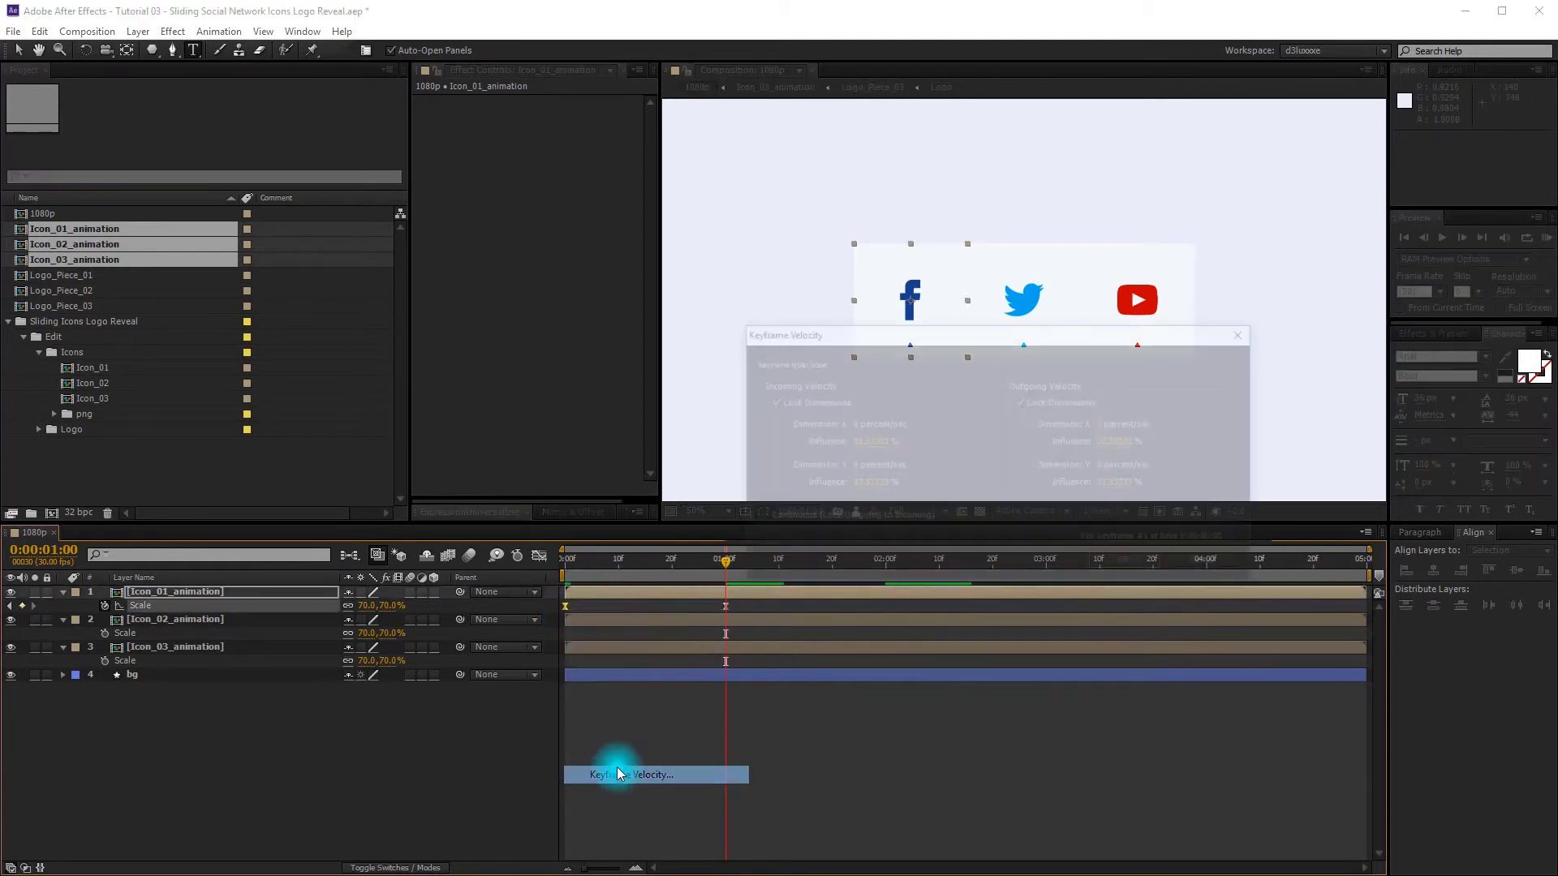
left_click_drag(870, 480, 865, 479)
left_click(869, 448)
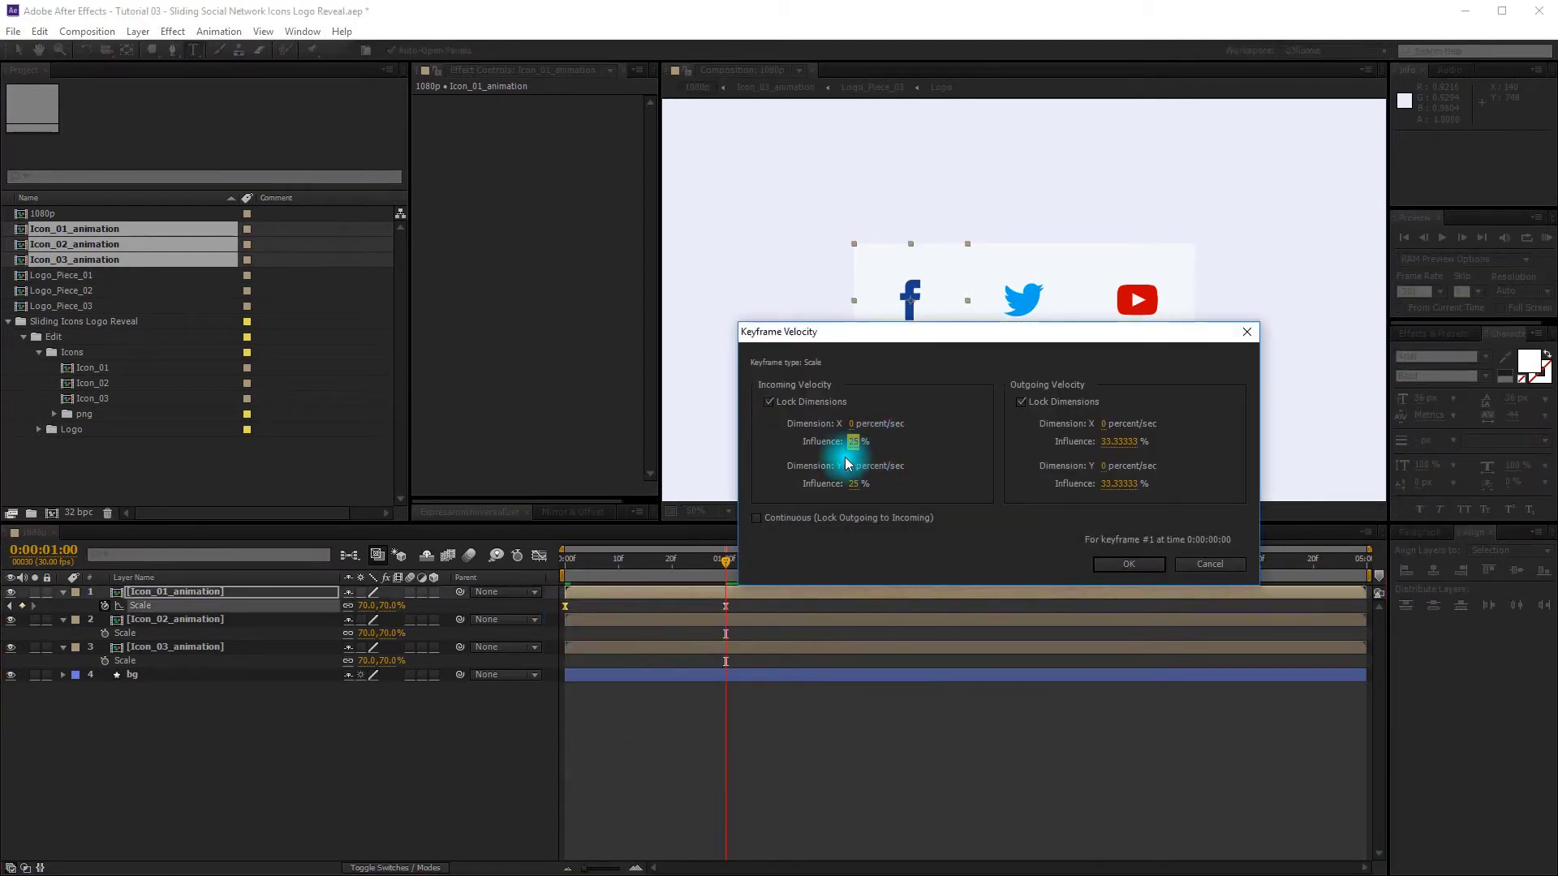
type("35")
left_click(1118, 443)
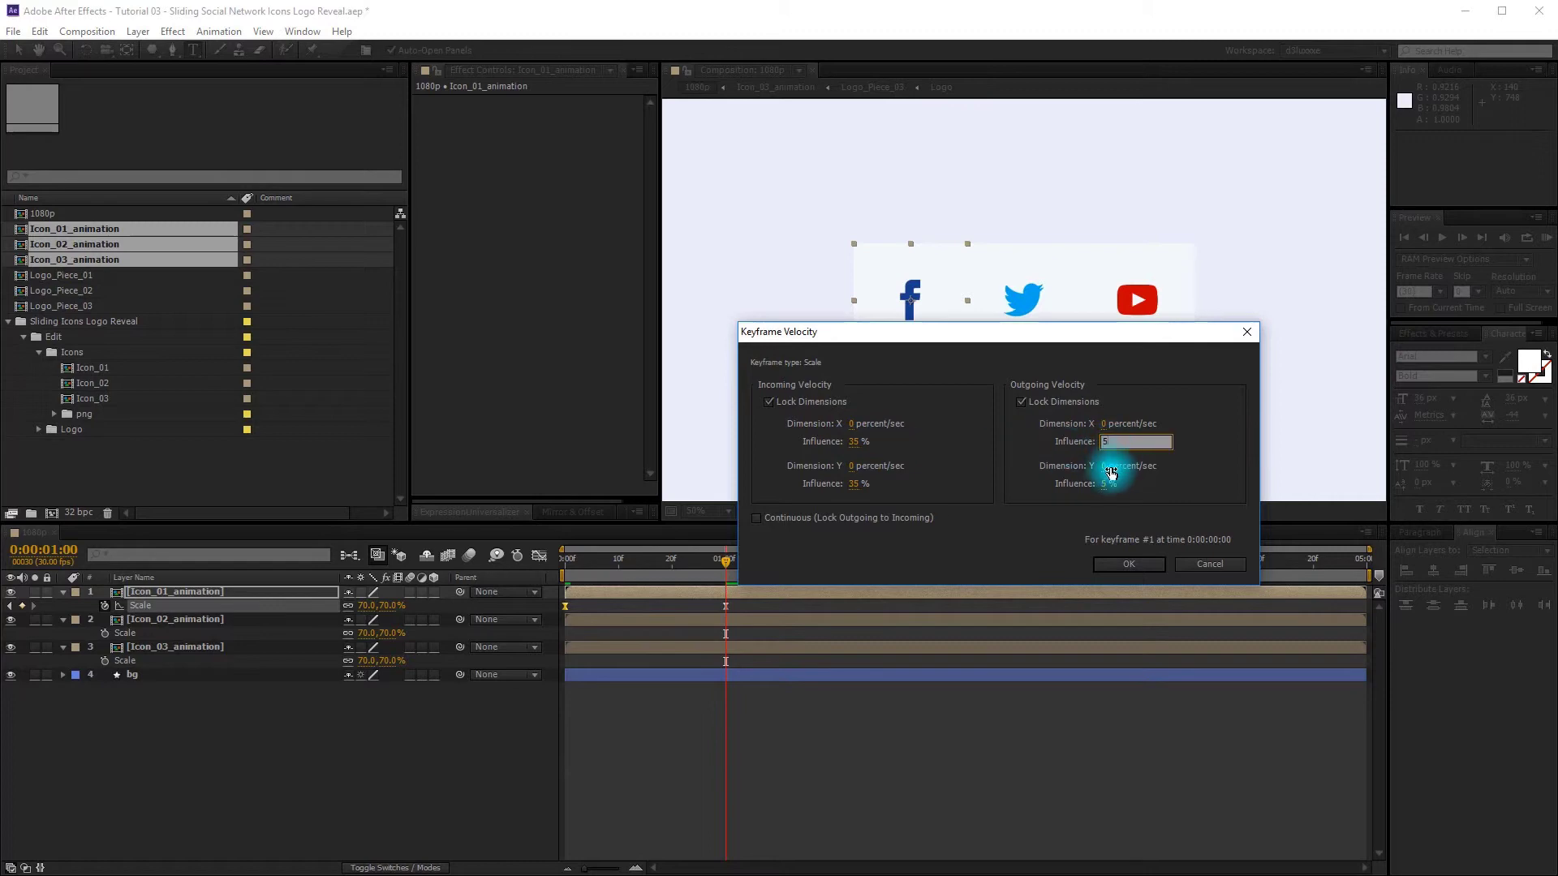
left_click(1113, 566)
Step: Set the incoming velocity influence of Icon_01_animation's 1:00 Scale keyframe to 100% and adjust its outgoing influence
right_click(725, 606)
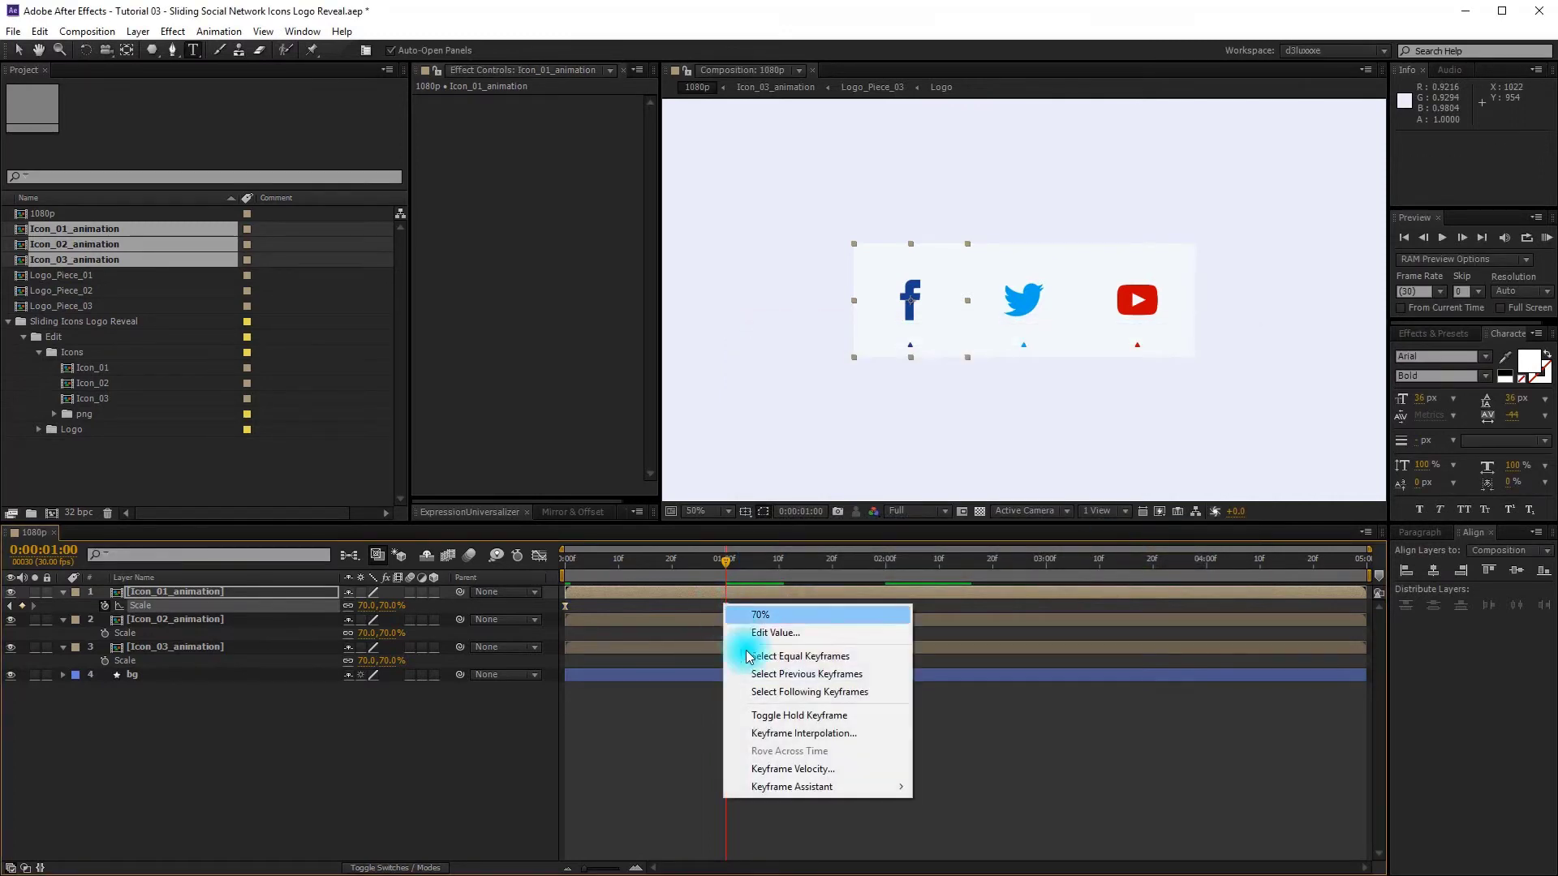
left_click(791, 768)
left_click(860, 445)
type("100")
left_click(1118, 443)
type("30")
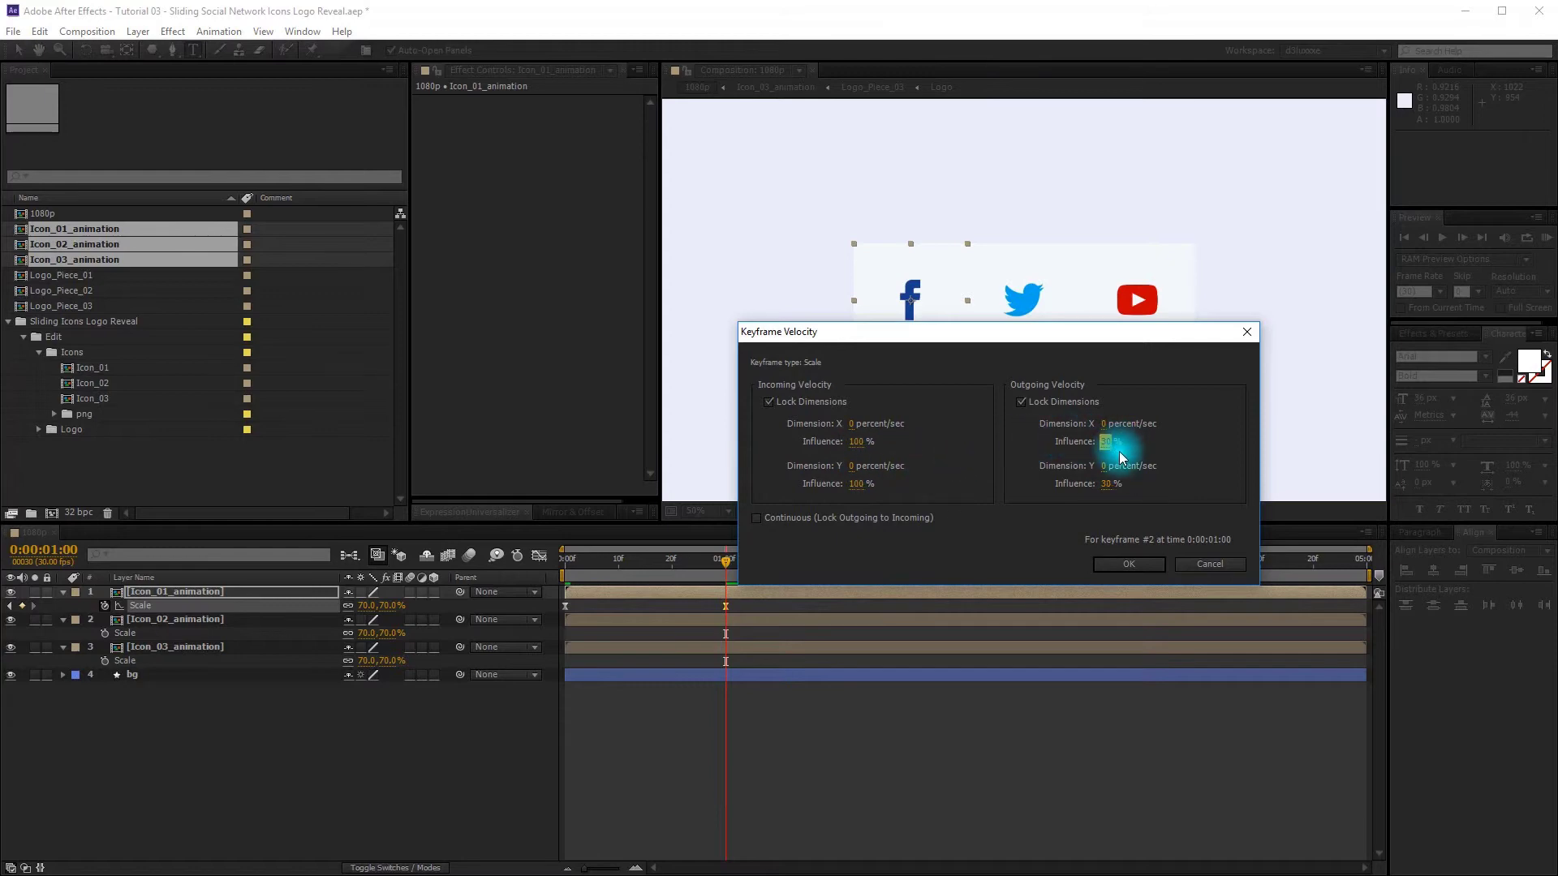
type("35")
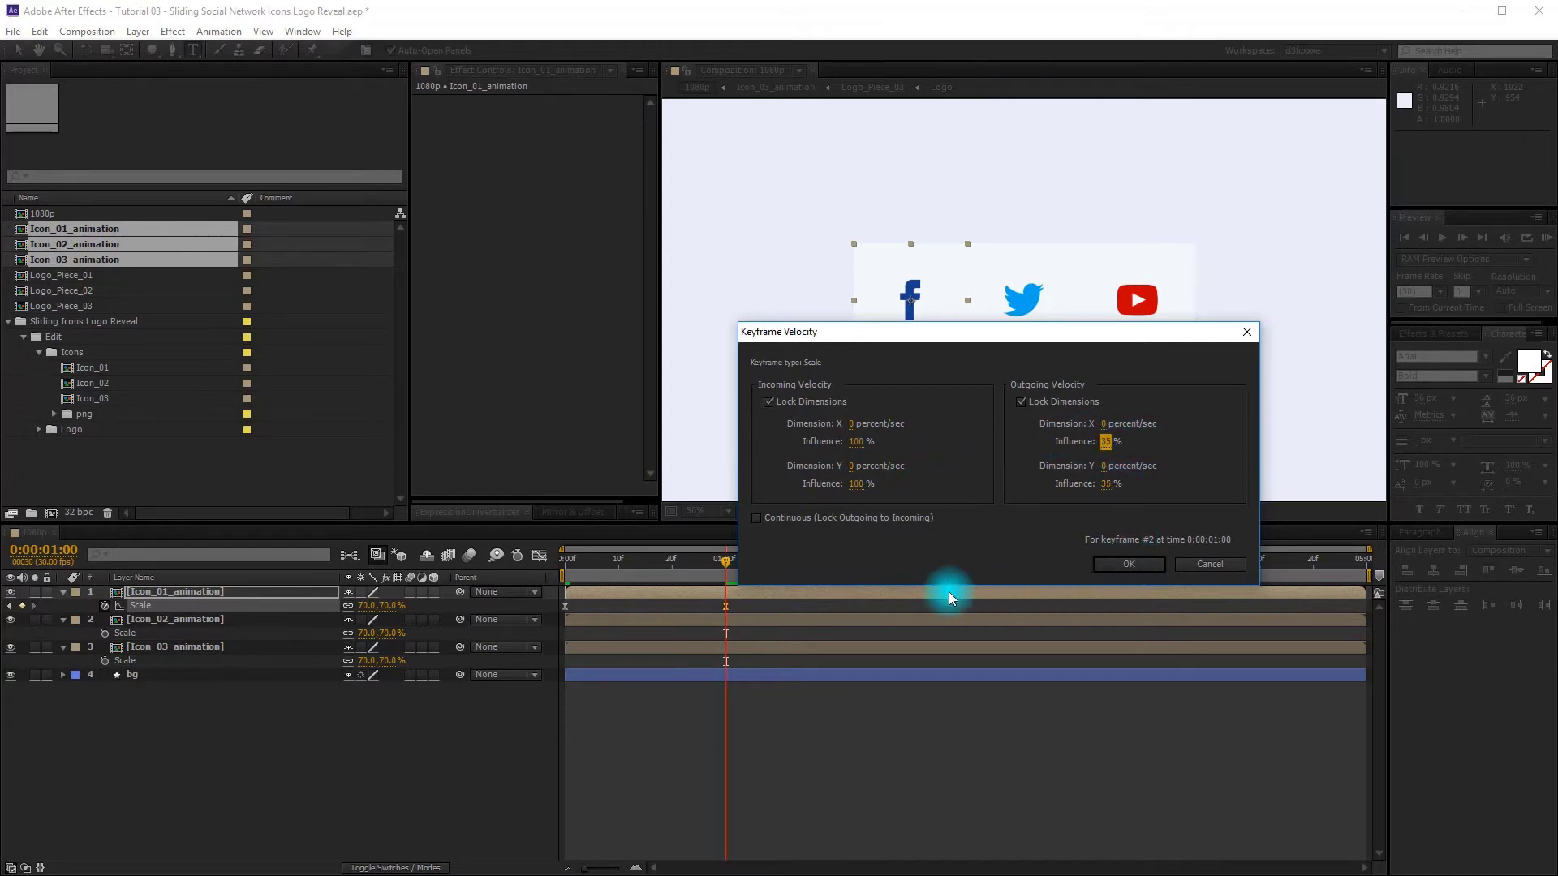
left_click(1108, 568)
Step: Copy Icon_01_animation's two Scale keyframes and paste them onto Icon_02_animation and Icon_03_animation starting at 0:00
left_click_drag(593, 561, 552, 611)
left_click(747, 596)
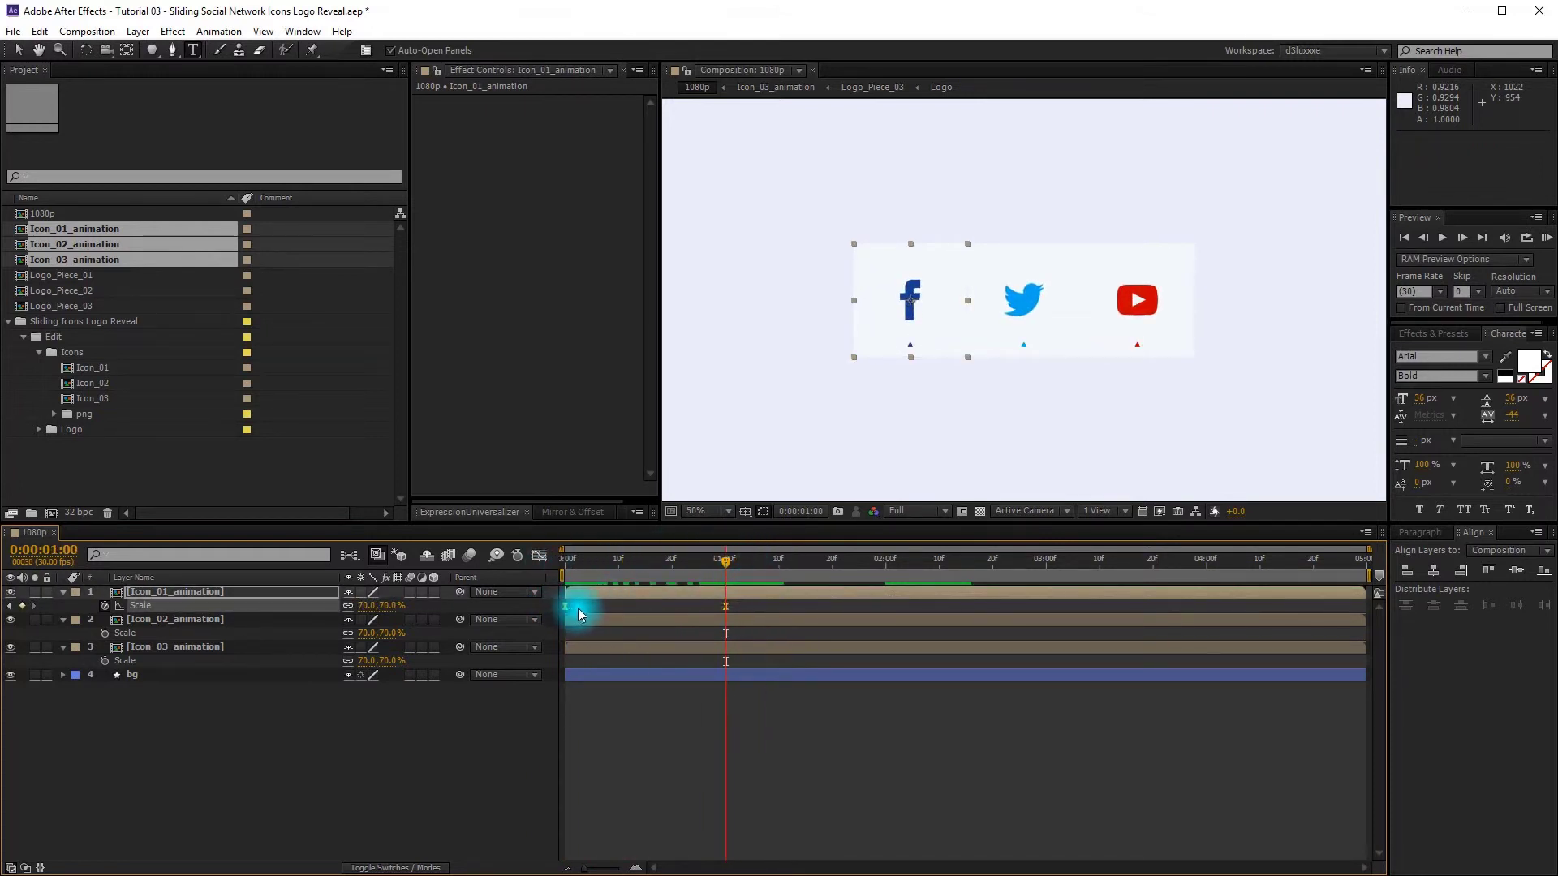
key("ctrl+c")
left_click_drag(577, 556, 523, 581)
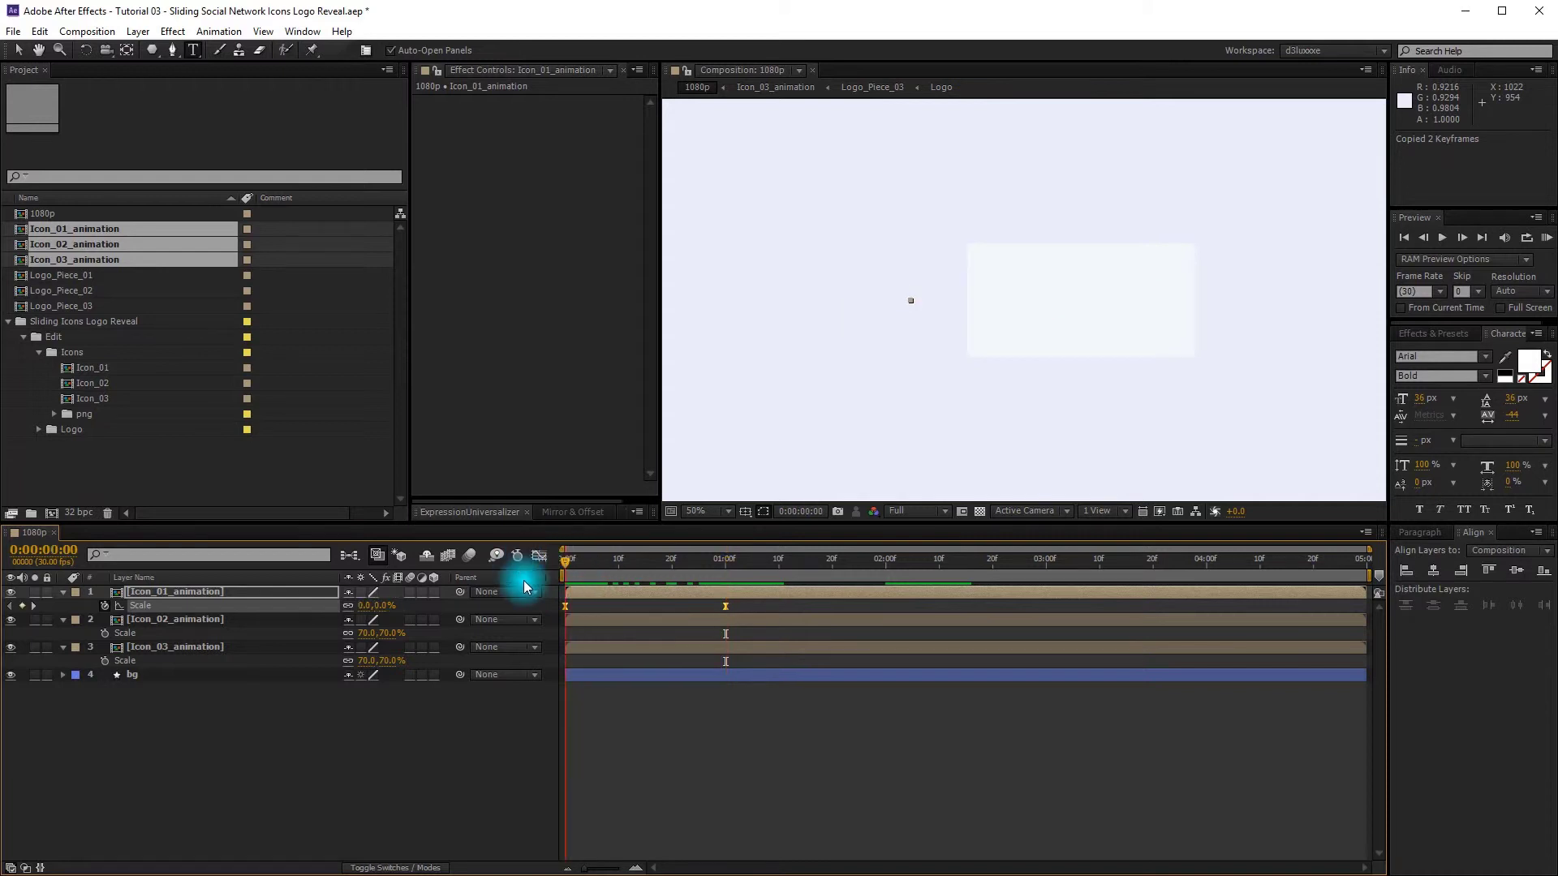
left_click(236, 629)
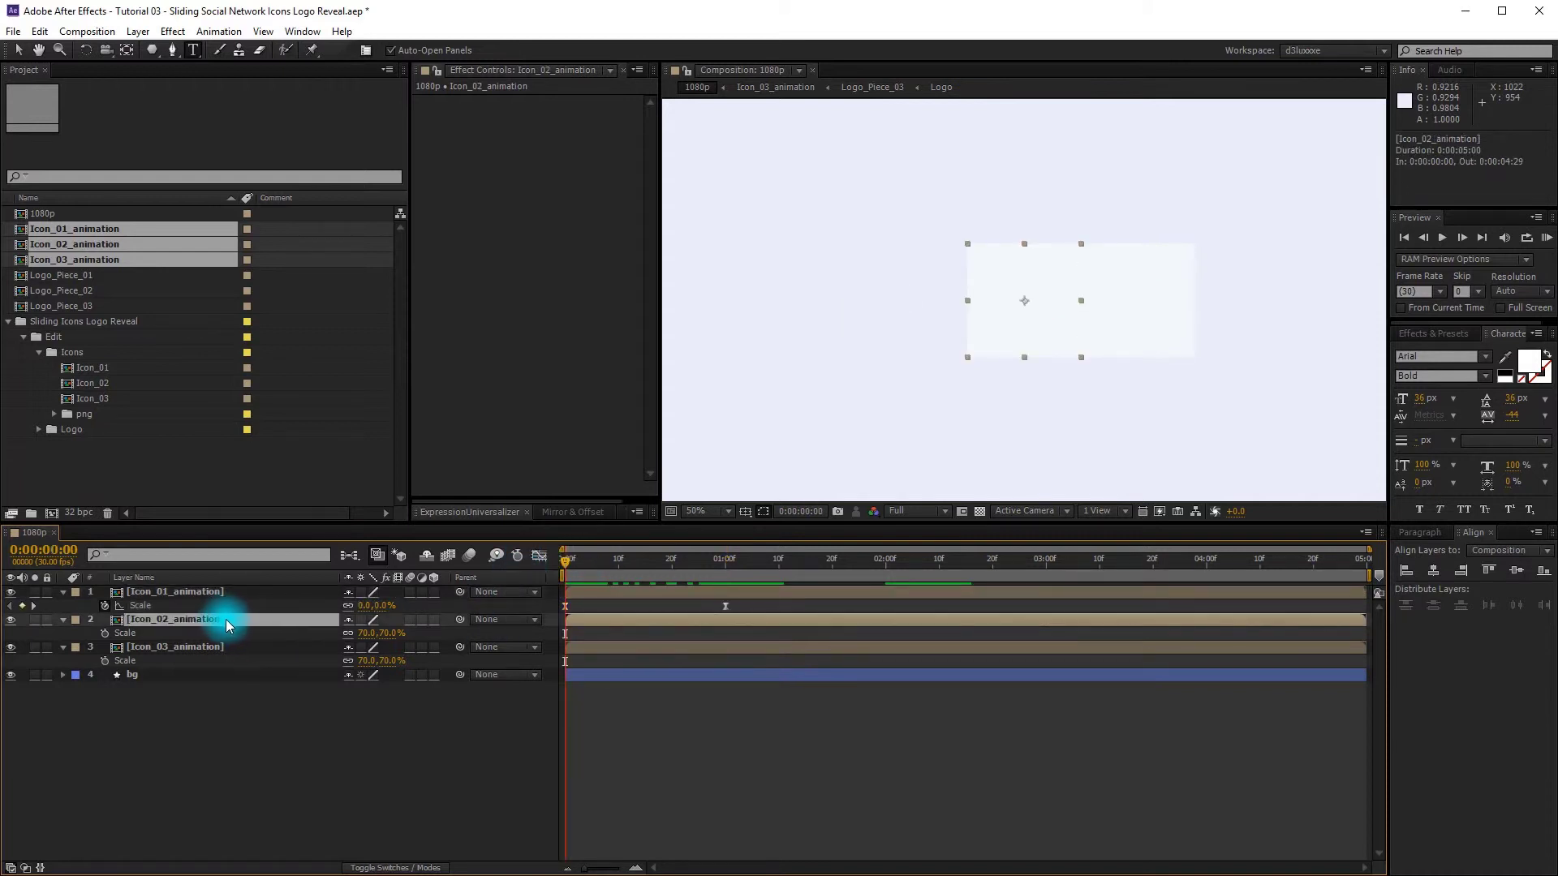
key("ctrl+v")
left_click(237, 646)
key("ctrl+v")
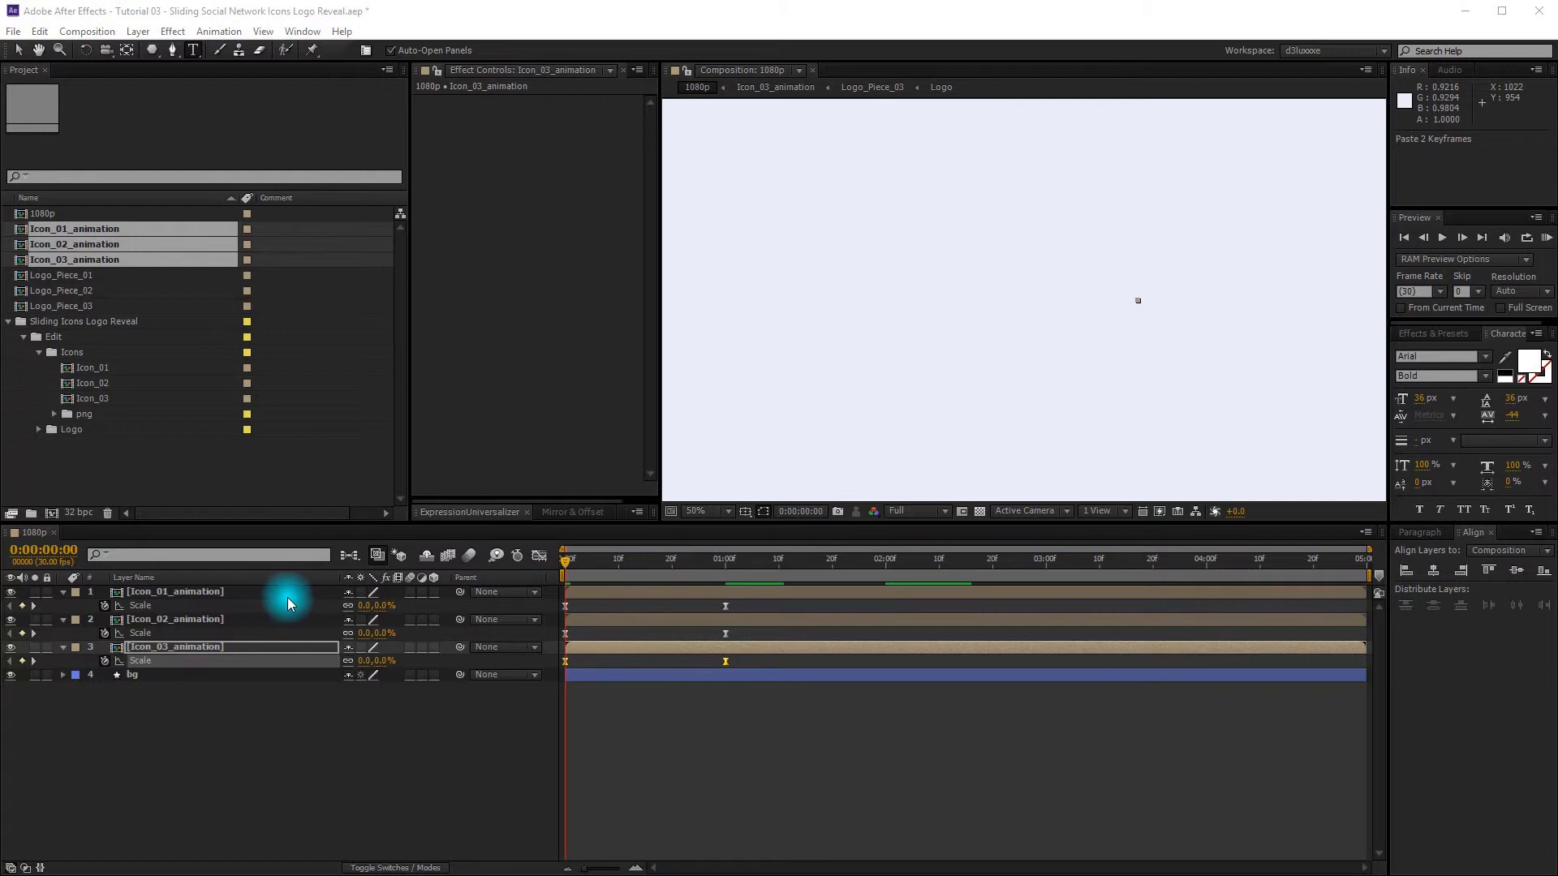
Step: Offset Icon_02_animation to start at frame 5 and Icon_03_animation at frame 10, and scrub through the staggered reveal
left_click_drag(567, 559, 586, 559)
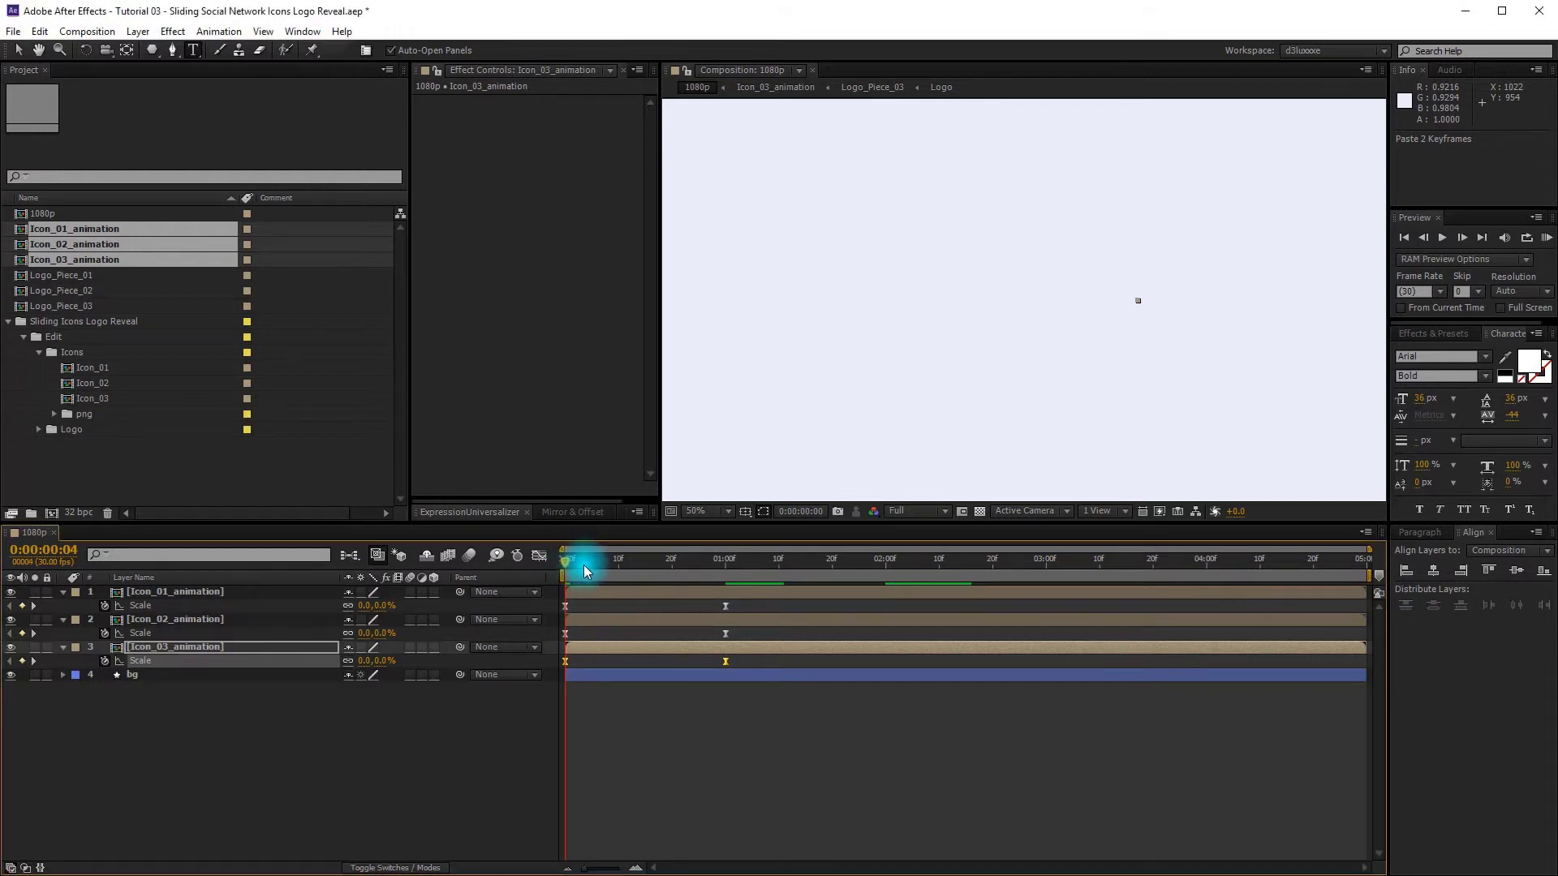
key("Page_Down")
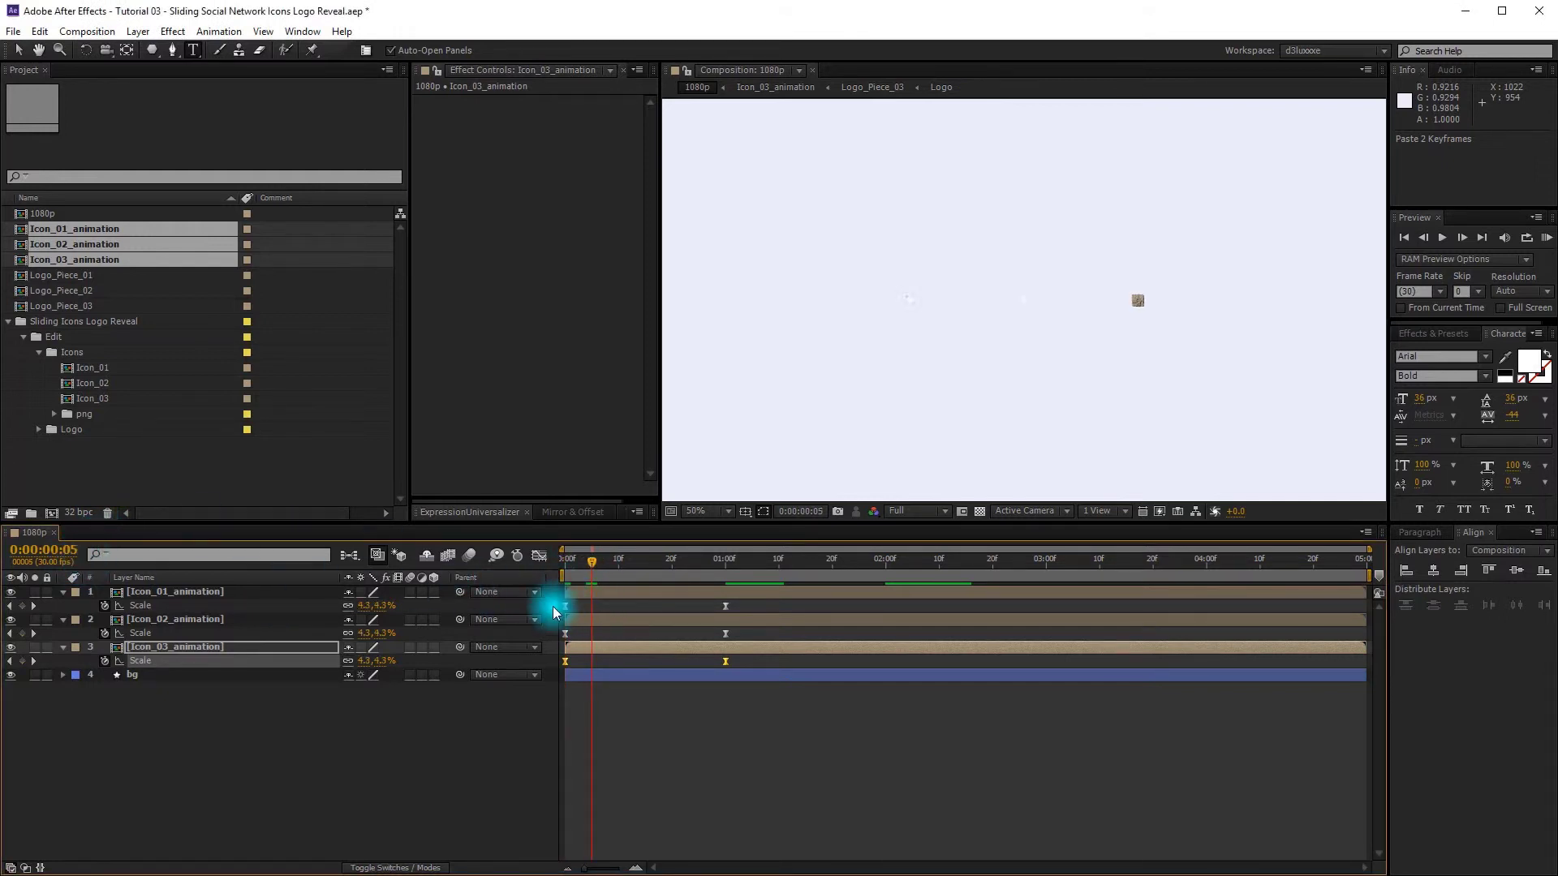
left_click_drag(575, 629, 608, 631)
left_click(618, 566)
left_click_drag(579, 649, 629, 647)
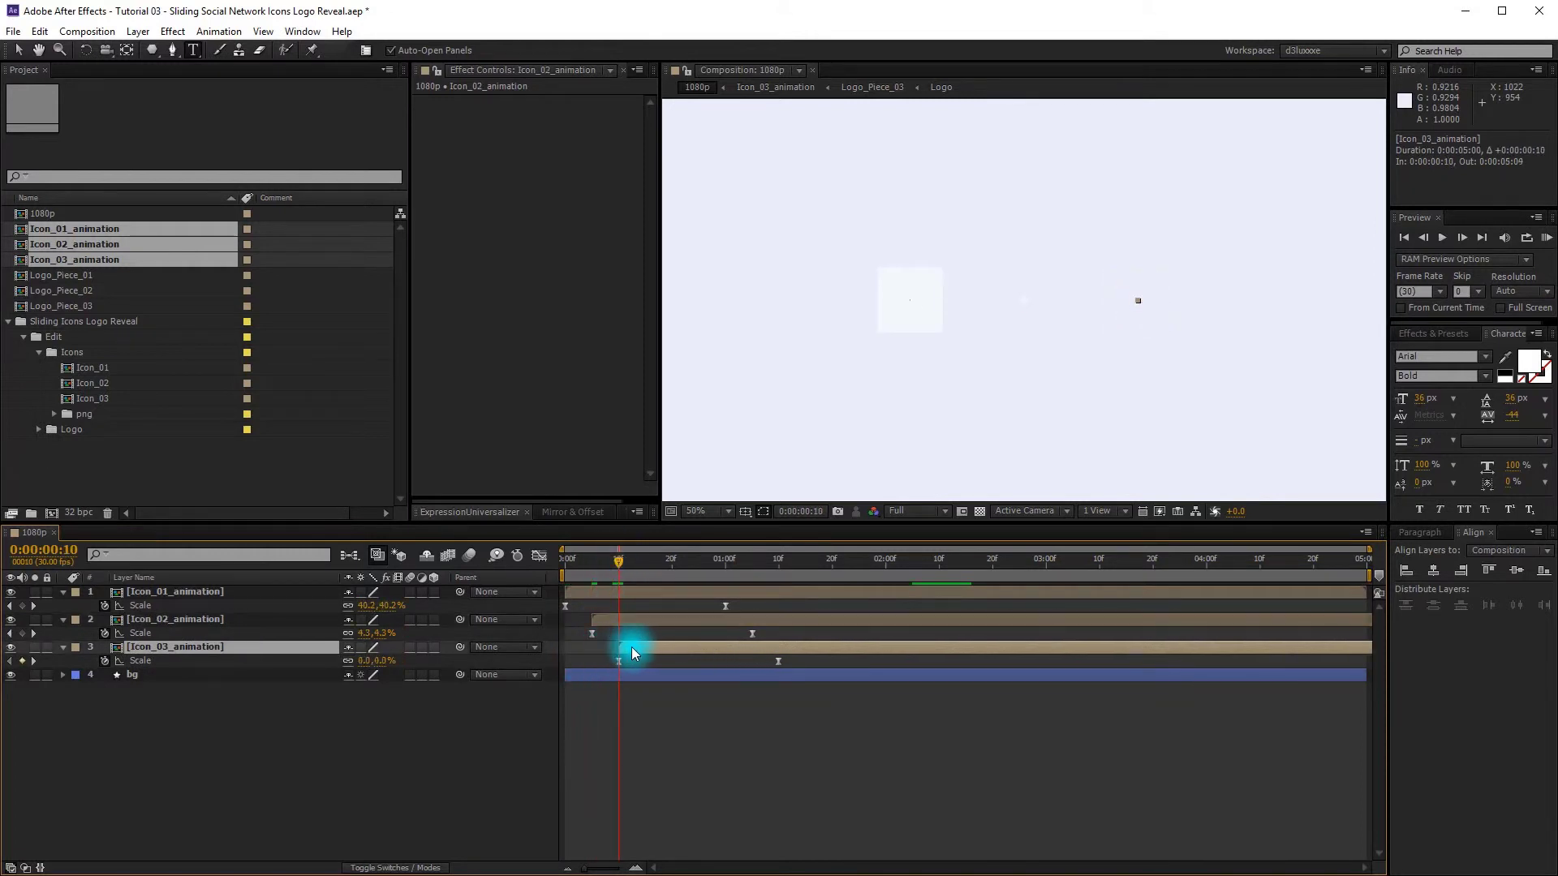
left_click_drag(572, 560, 1195, 490)
left_click(150, 722)
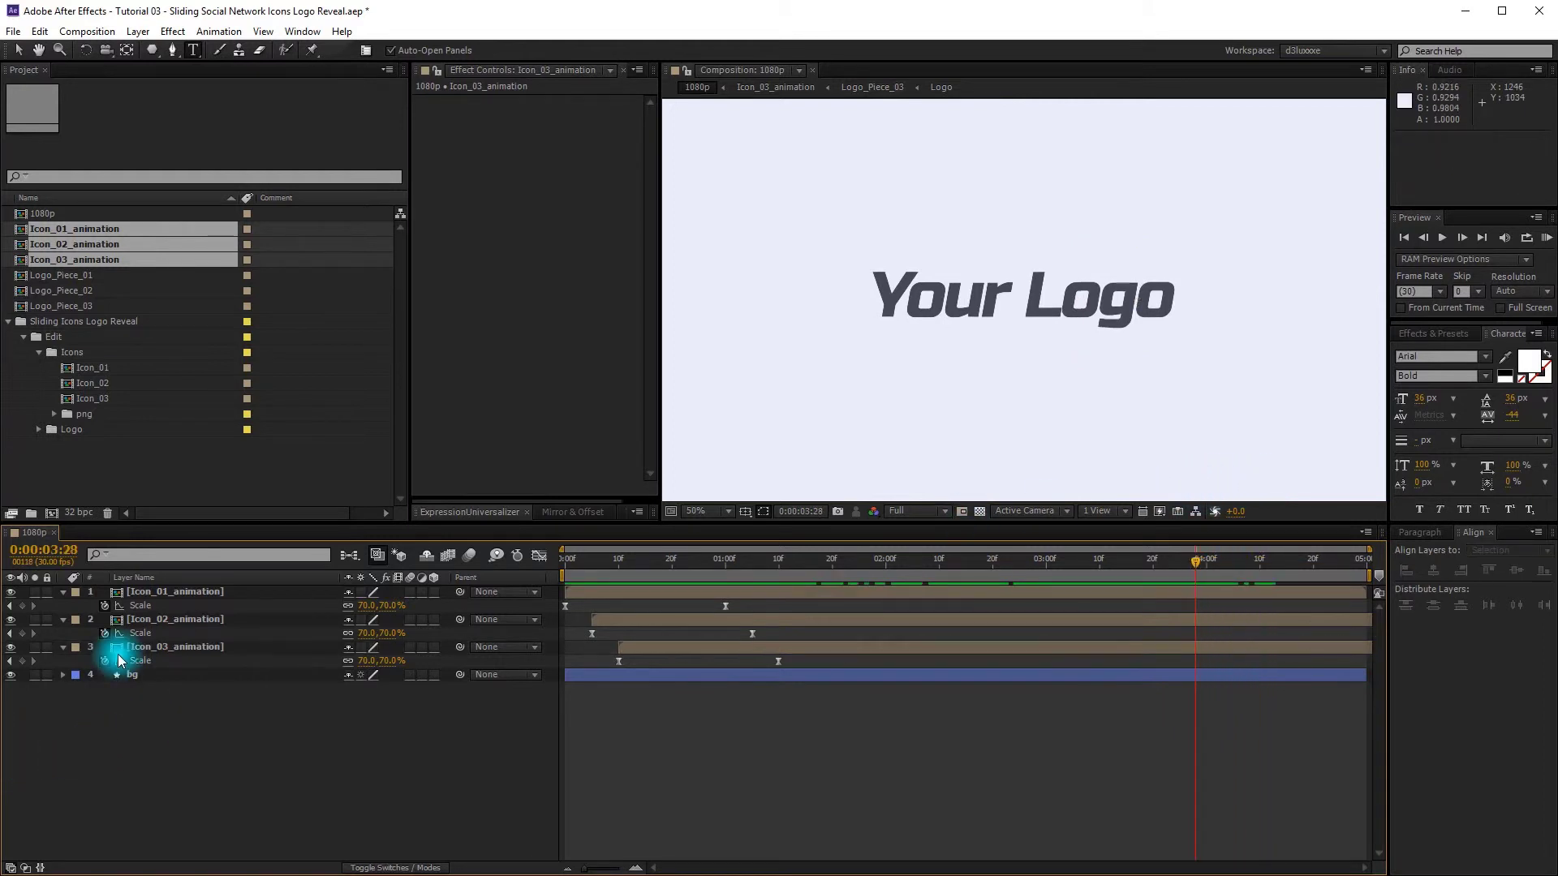
Step: Pre-compose the three icon animation layers of the 1080p composition into a new composition named Animation
left_click(63, 595)
left_click(65, 608)
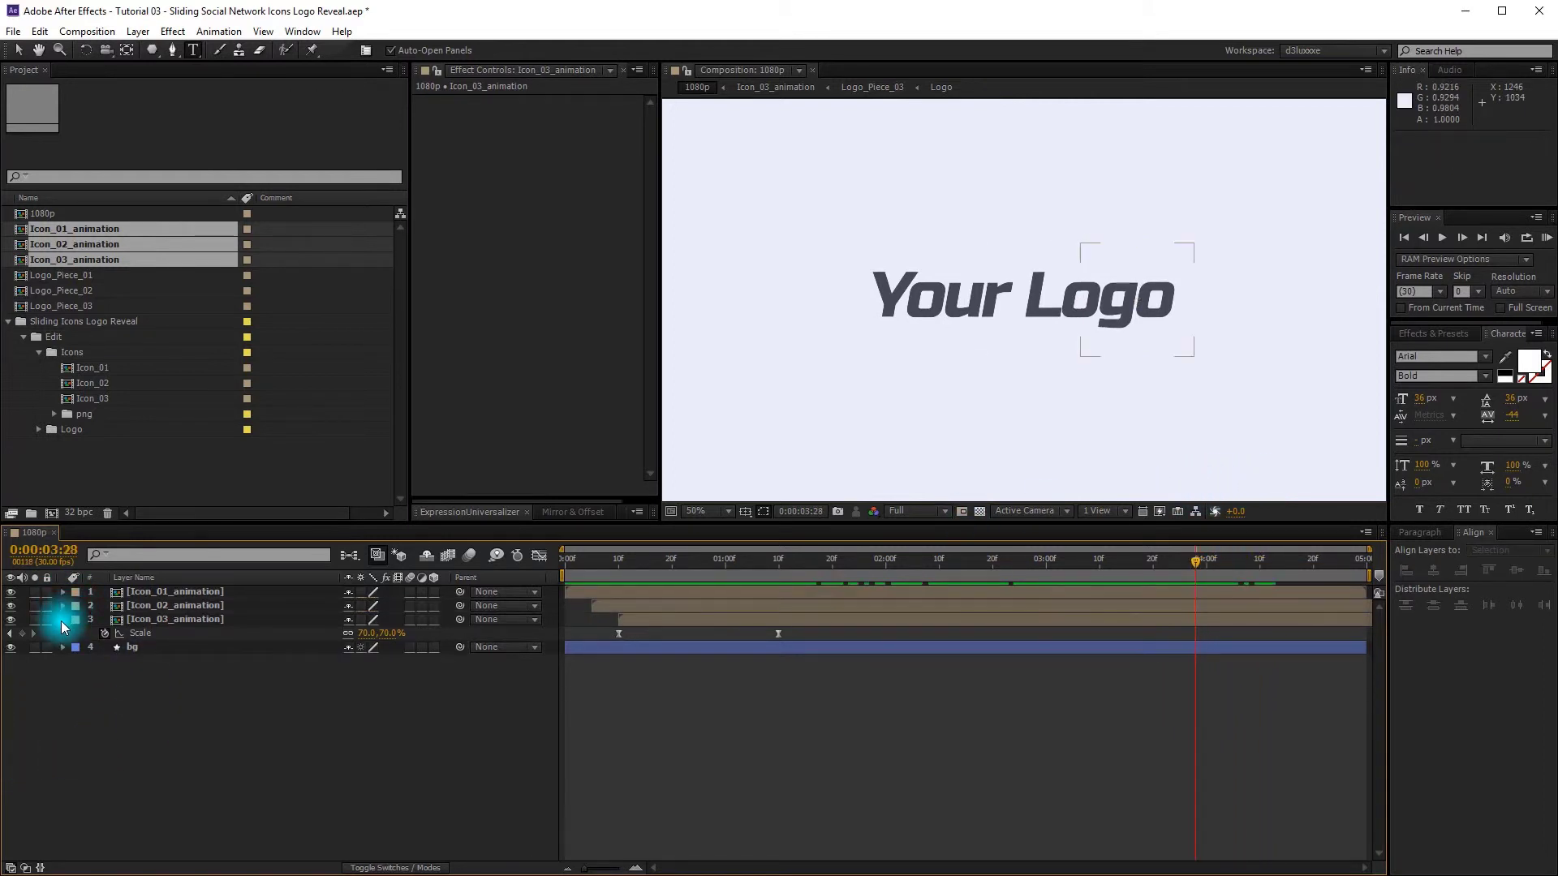
left_click(63, 622)
left_click(182, 594)
left_click(190, 620, "shift")
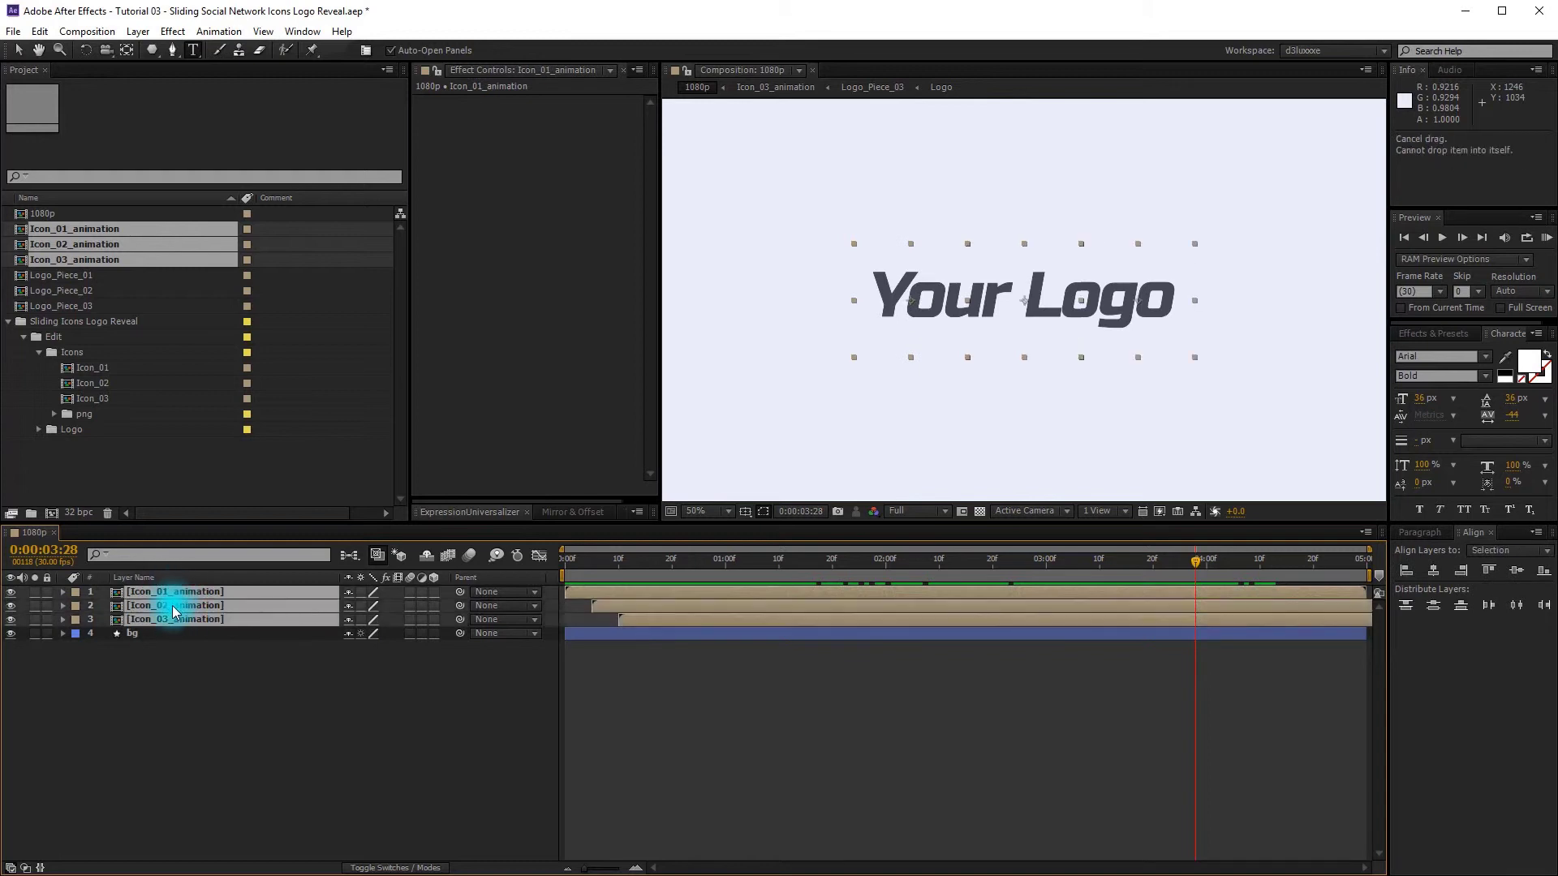
left_click_drag(605, 565, 829, 576)
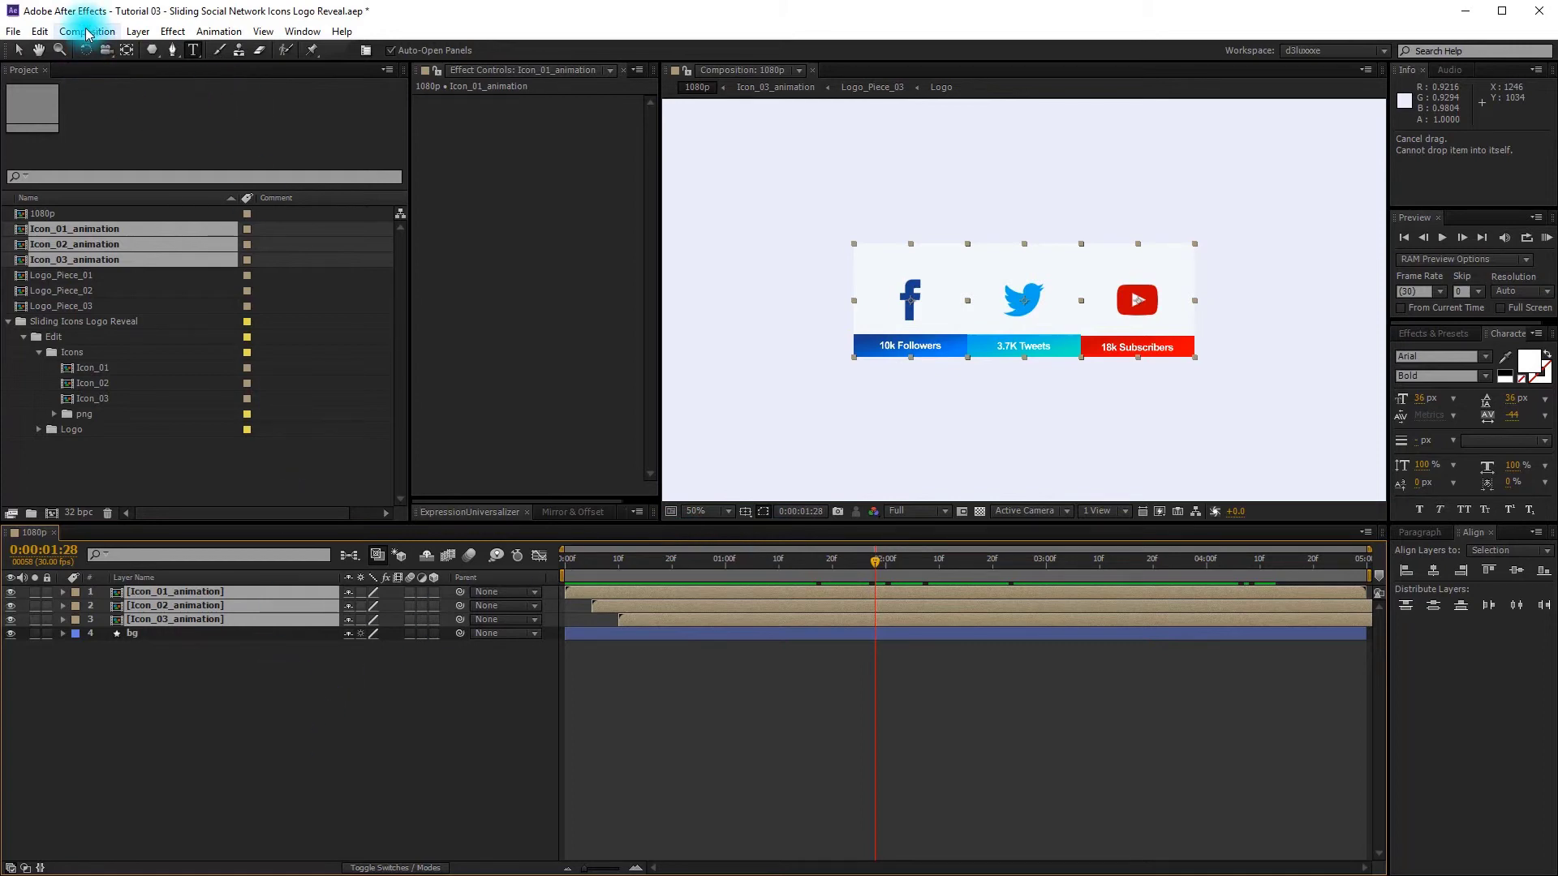
left_click(135, 37)
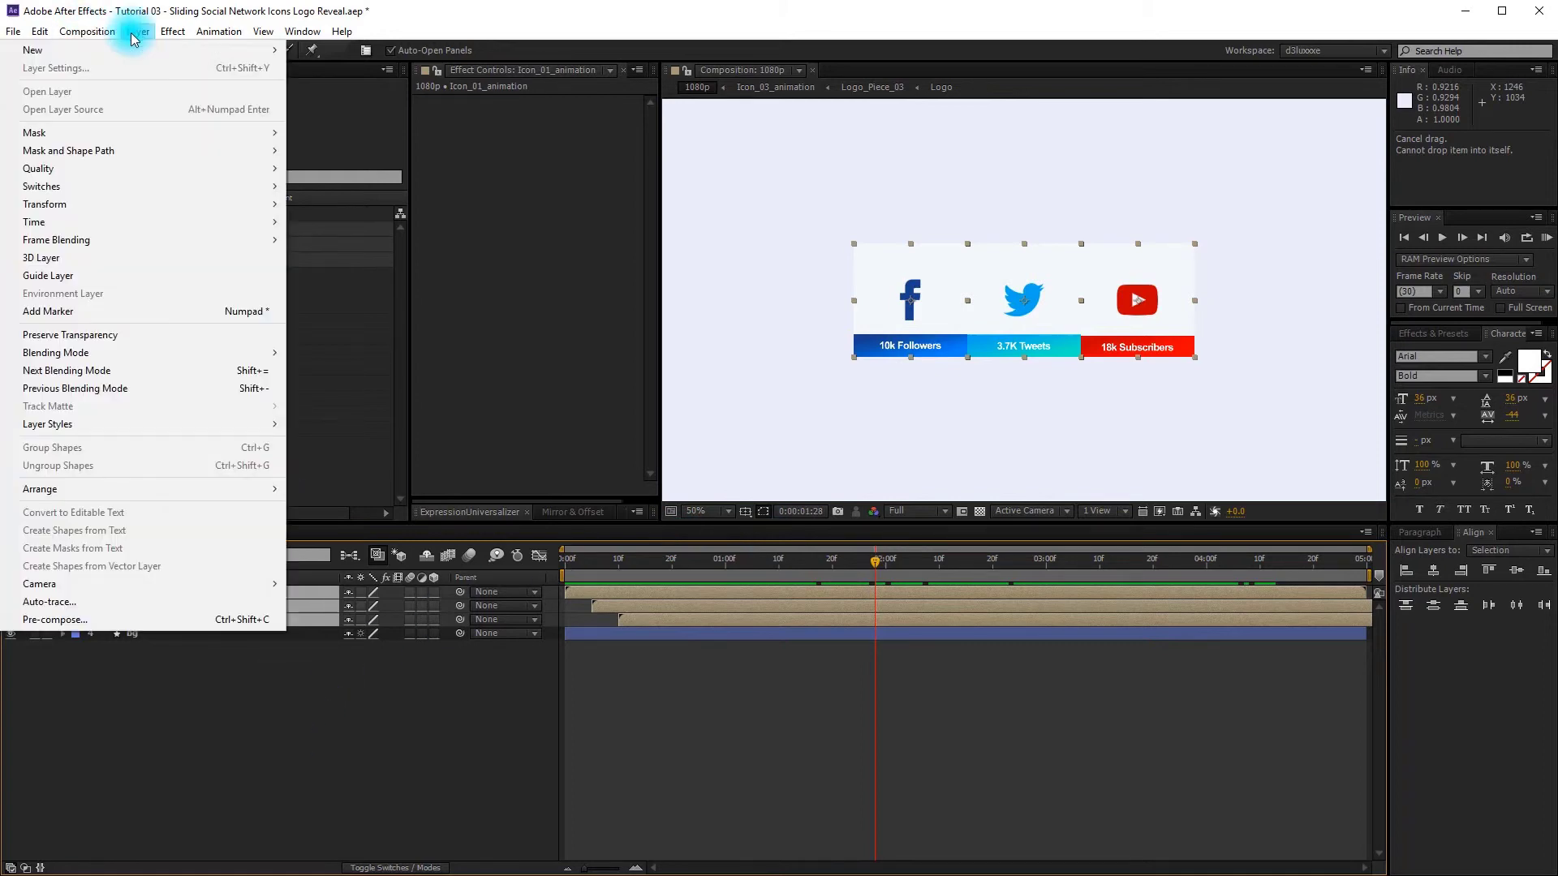
left_click(114, 618)
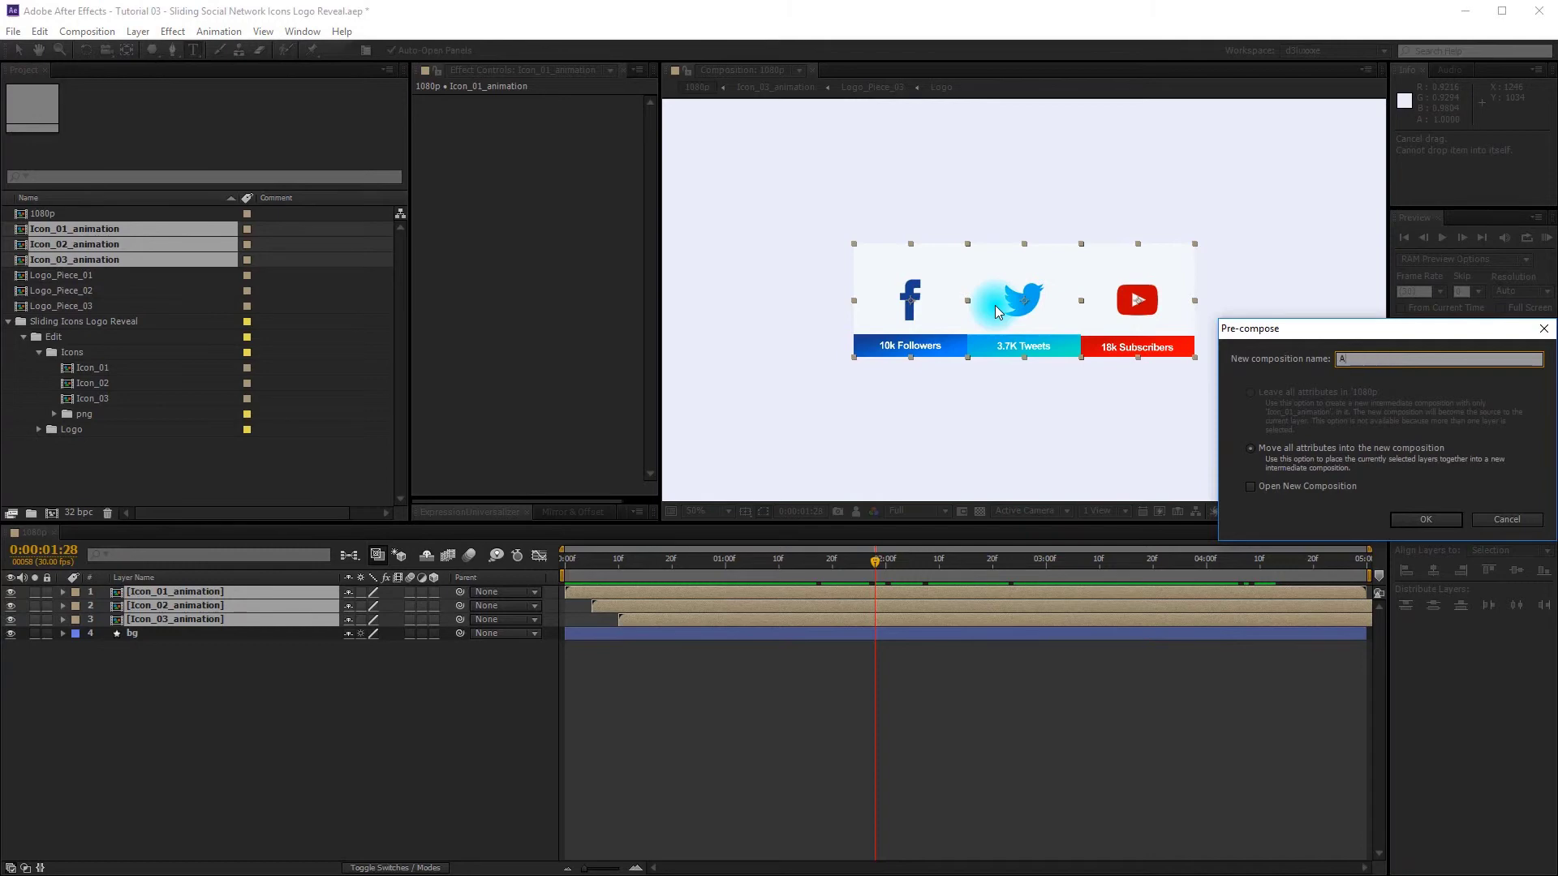
type("Animation")
key("Return")
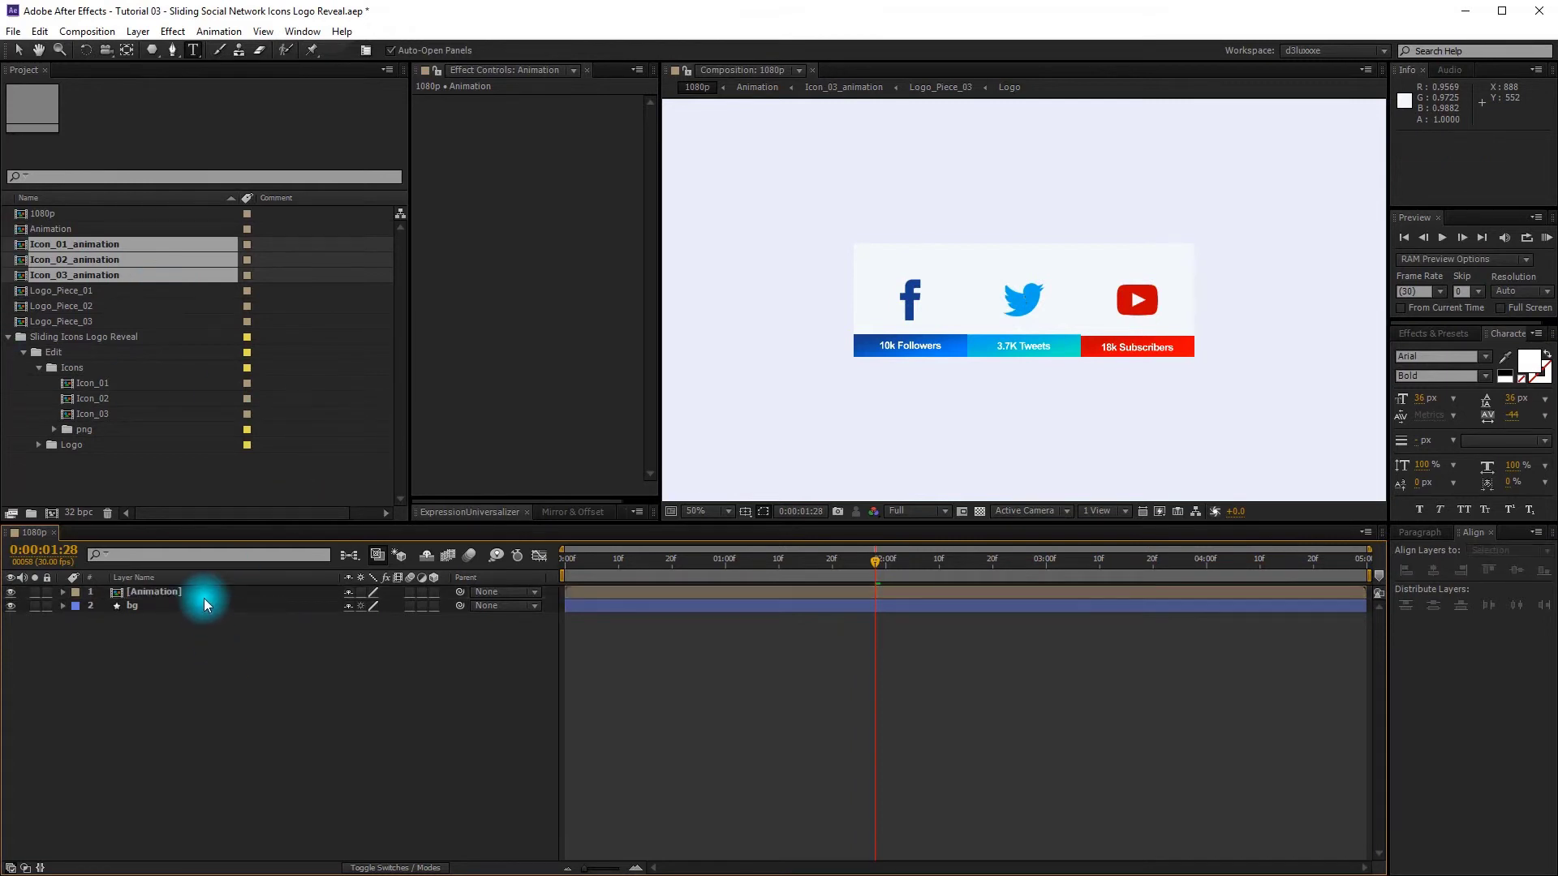
Step: Duplicate the Animation layer and apply a Drop Shadow effect to the lower copy
key("ctrl+d")
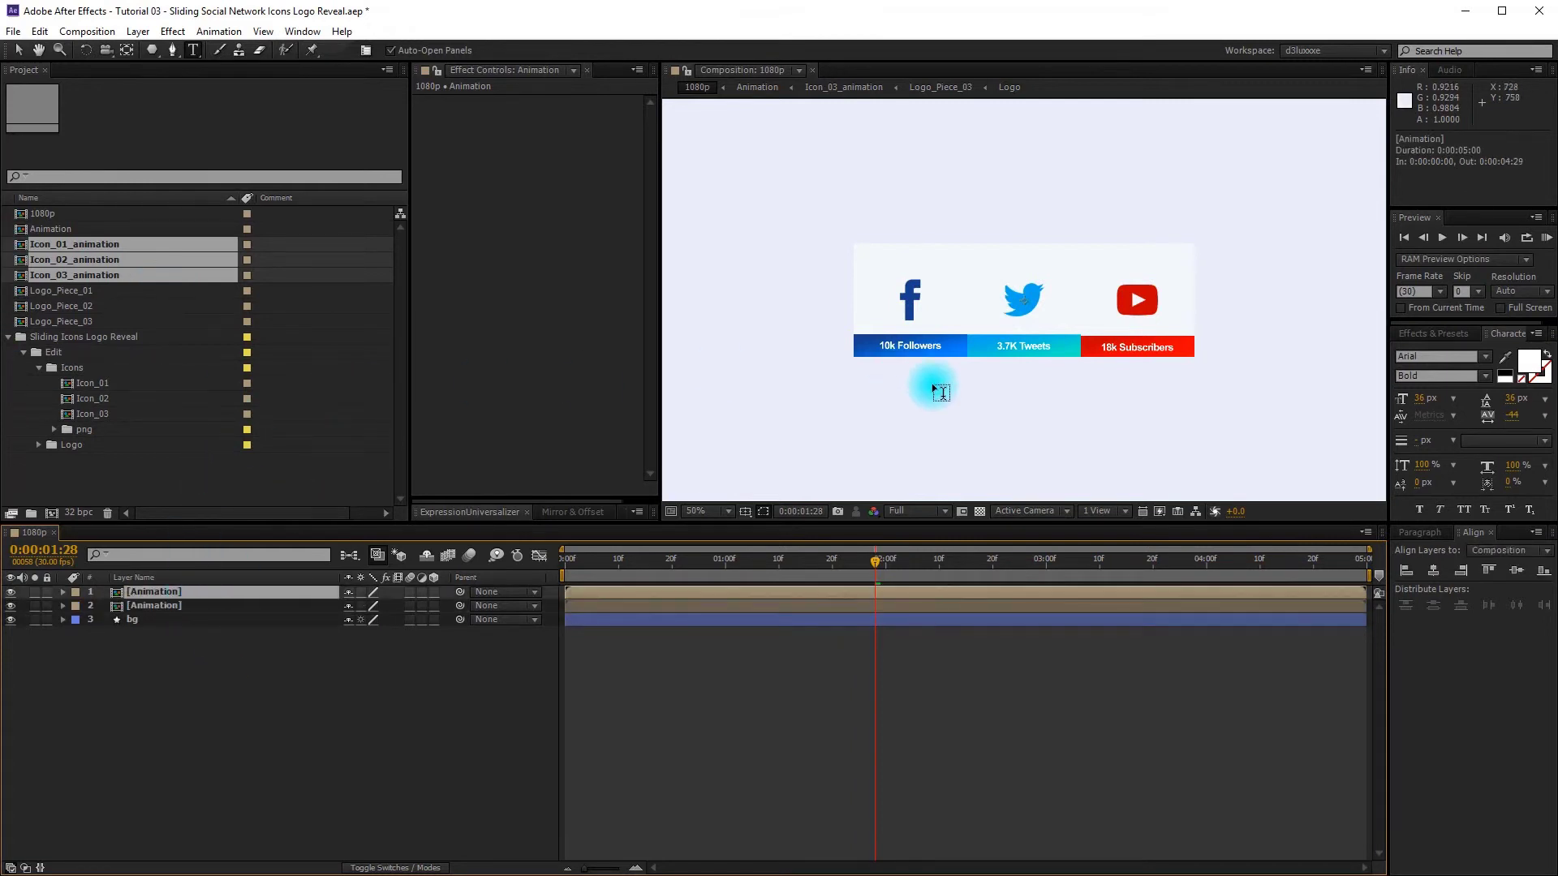
key("v")
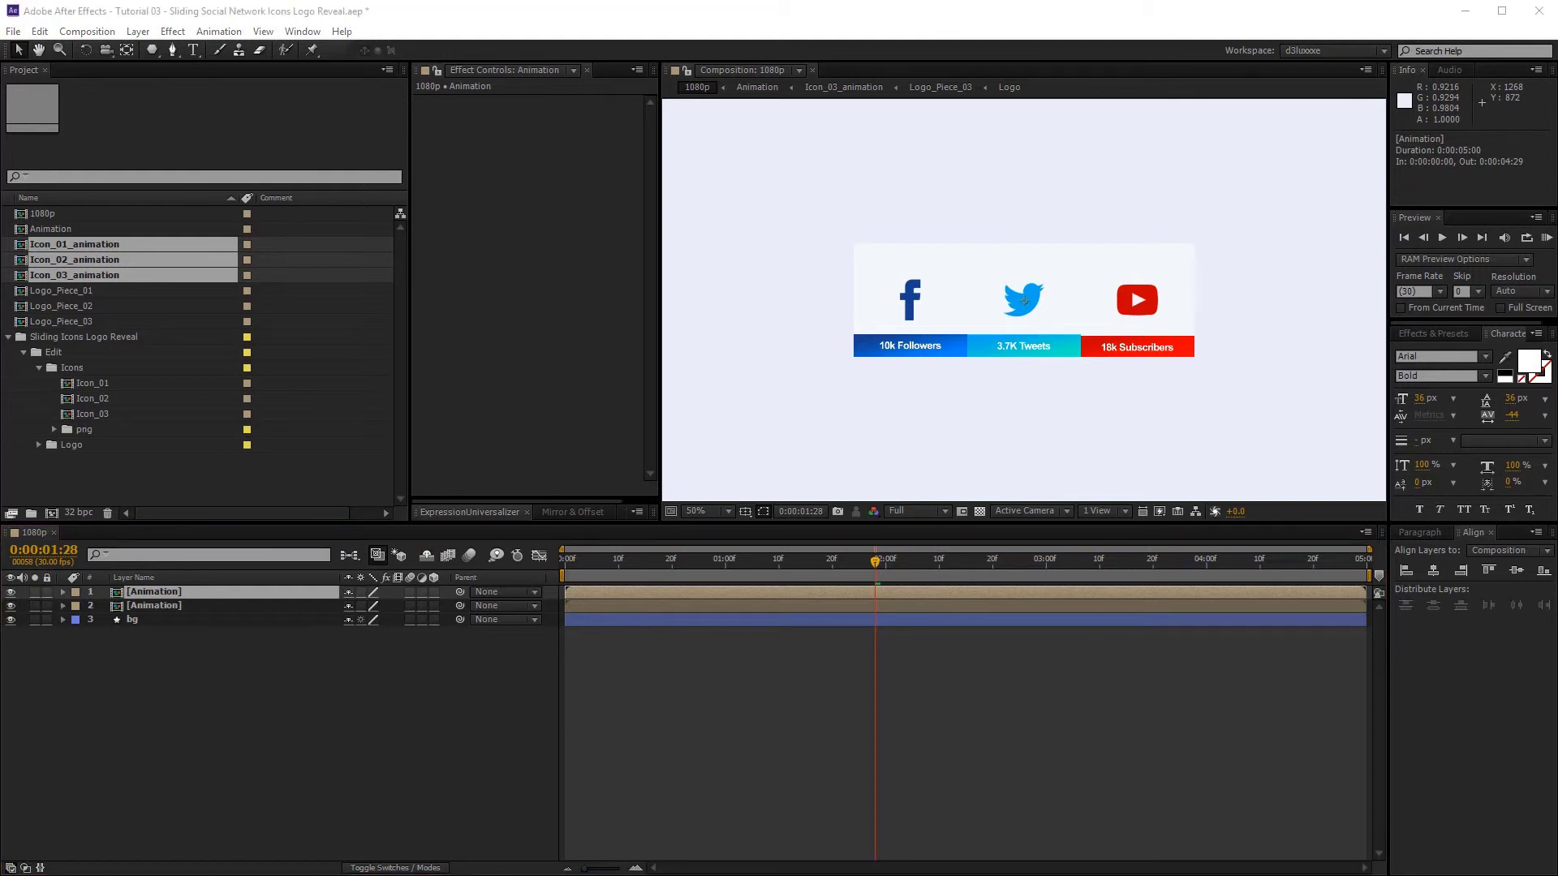
left_click(195, 606)
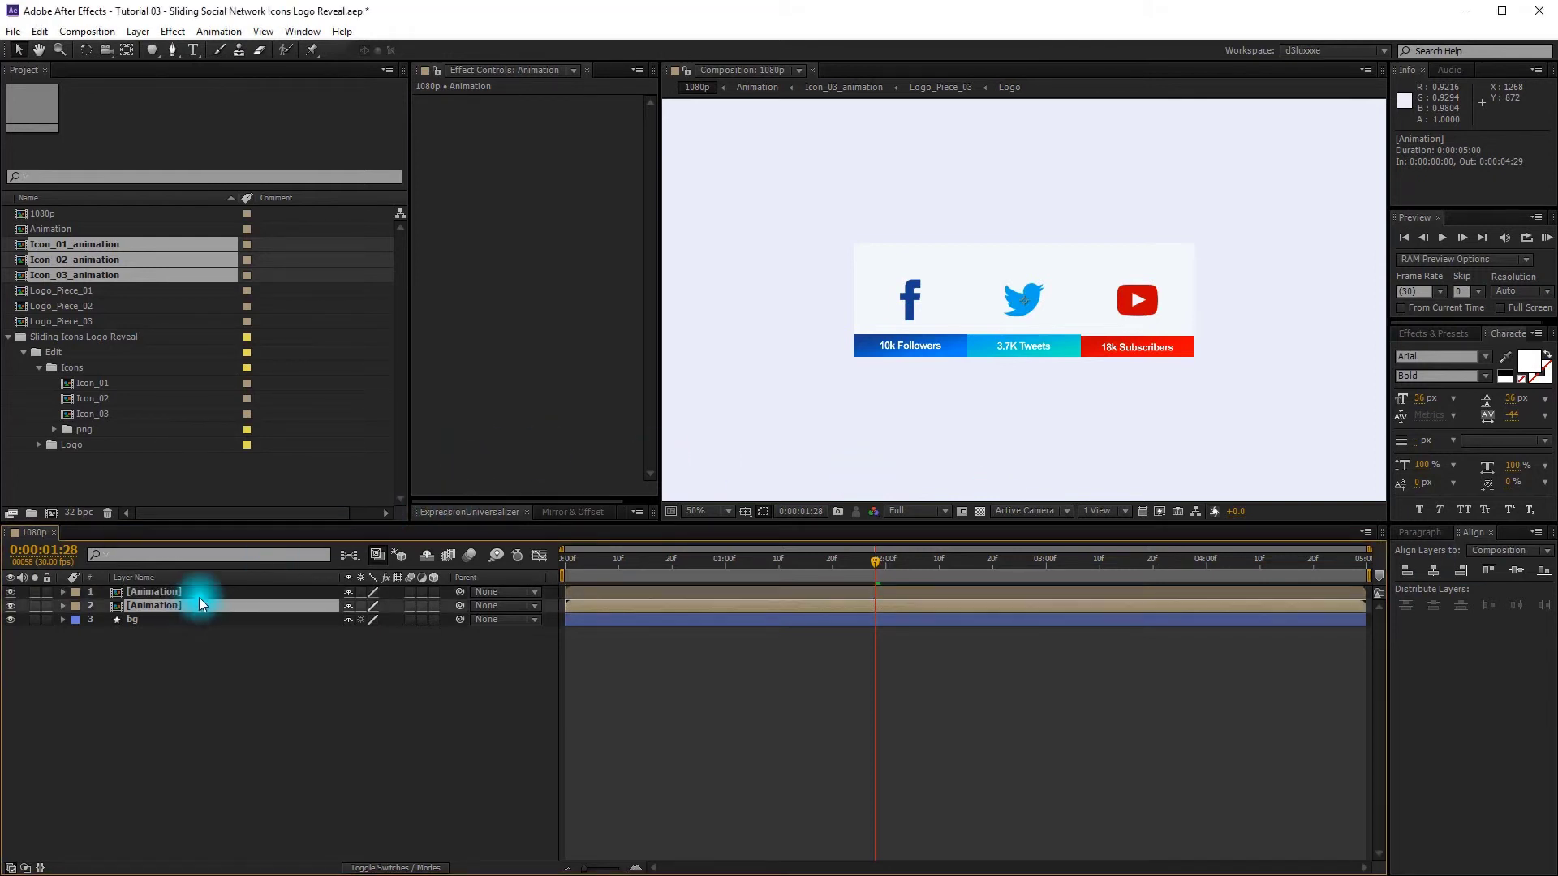
left_click(173, 32)
mouse_move(177, 341)
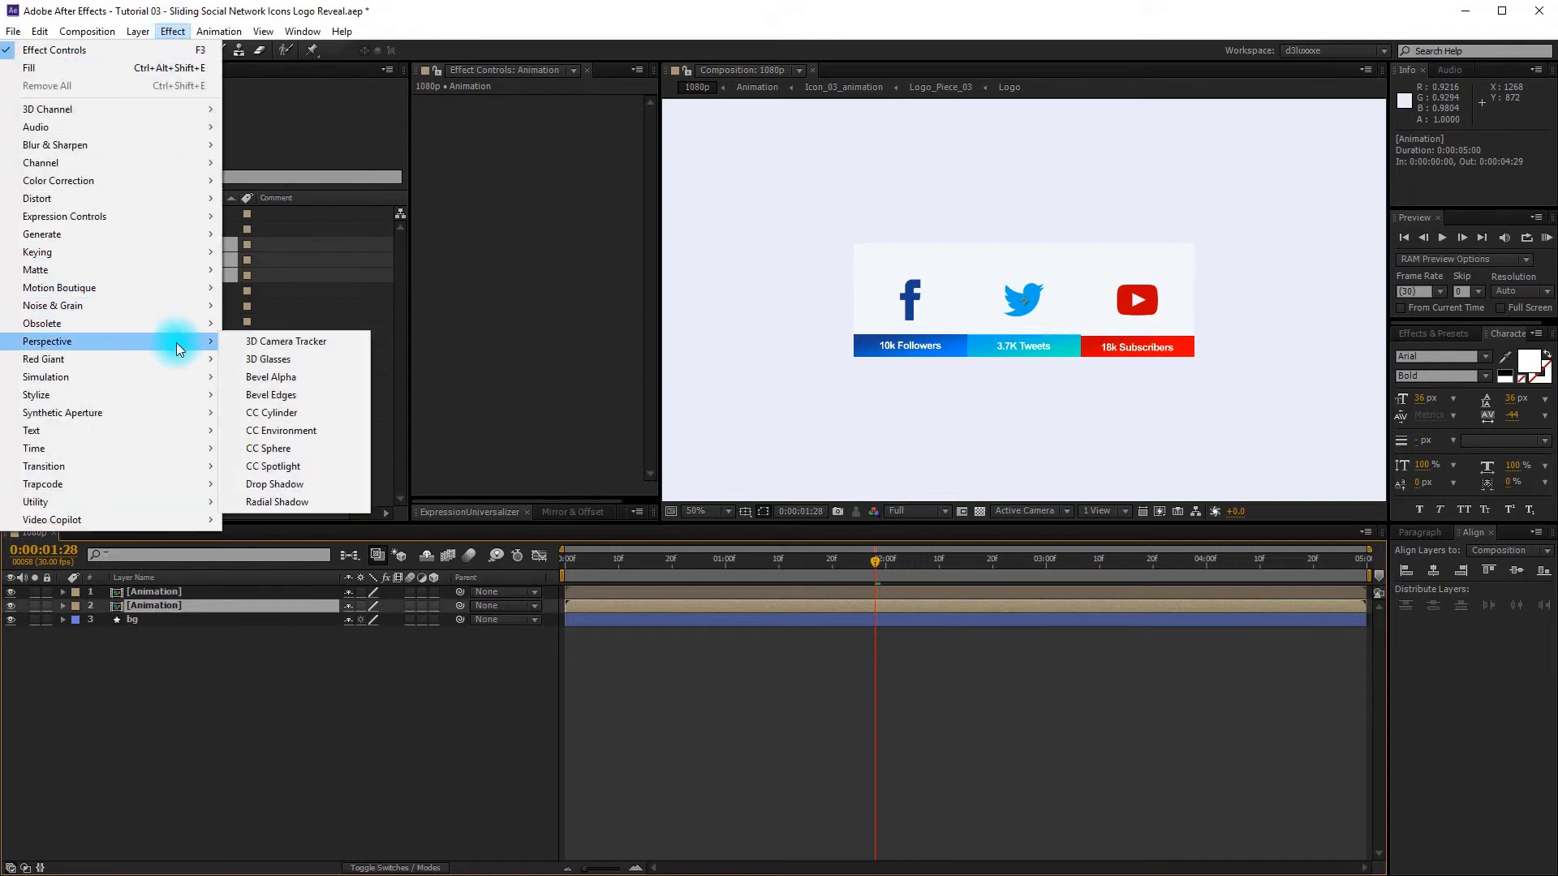
left_click(309, 486)
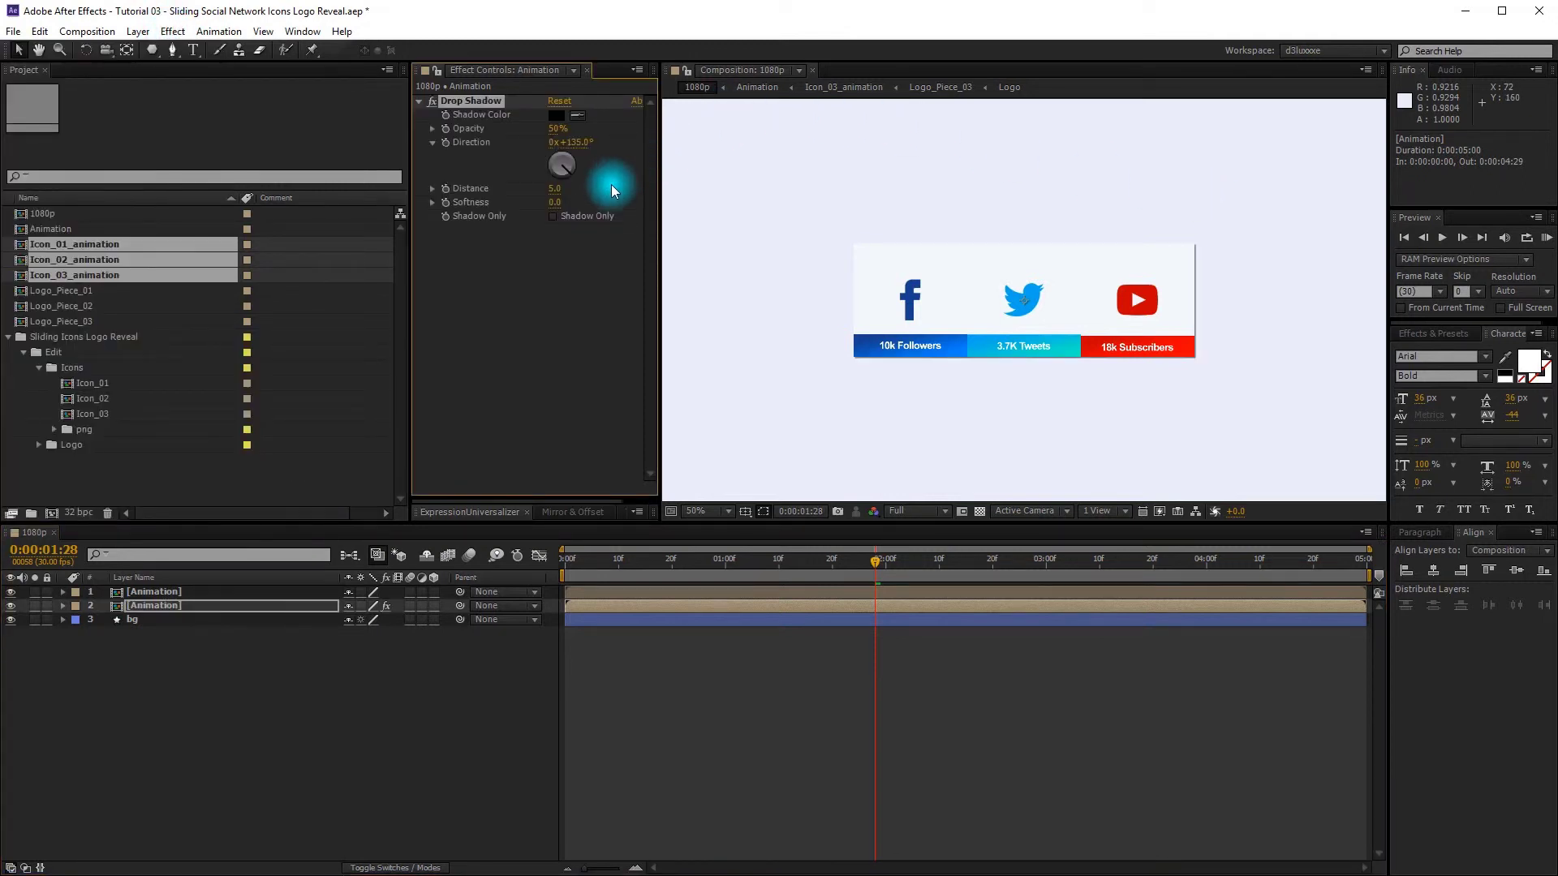
Step: Set the Drop Shadow's distance to 120, softness to 60 and opacity to 5%
left_click(552, 189)
type("120")
key("Return")
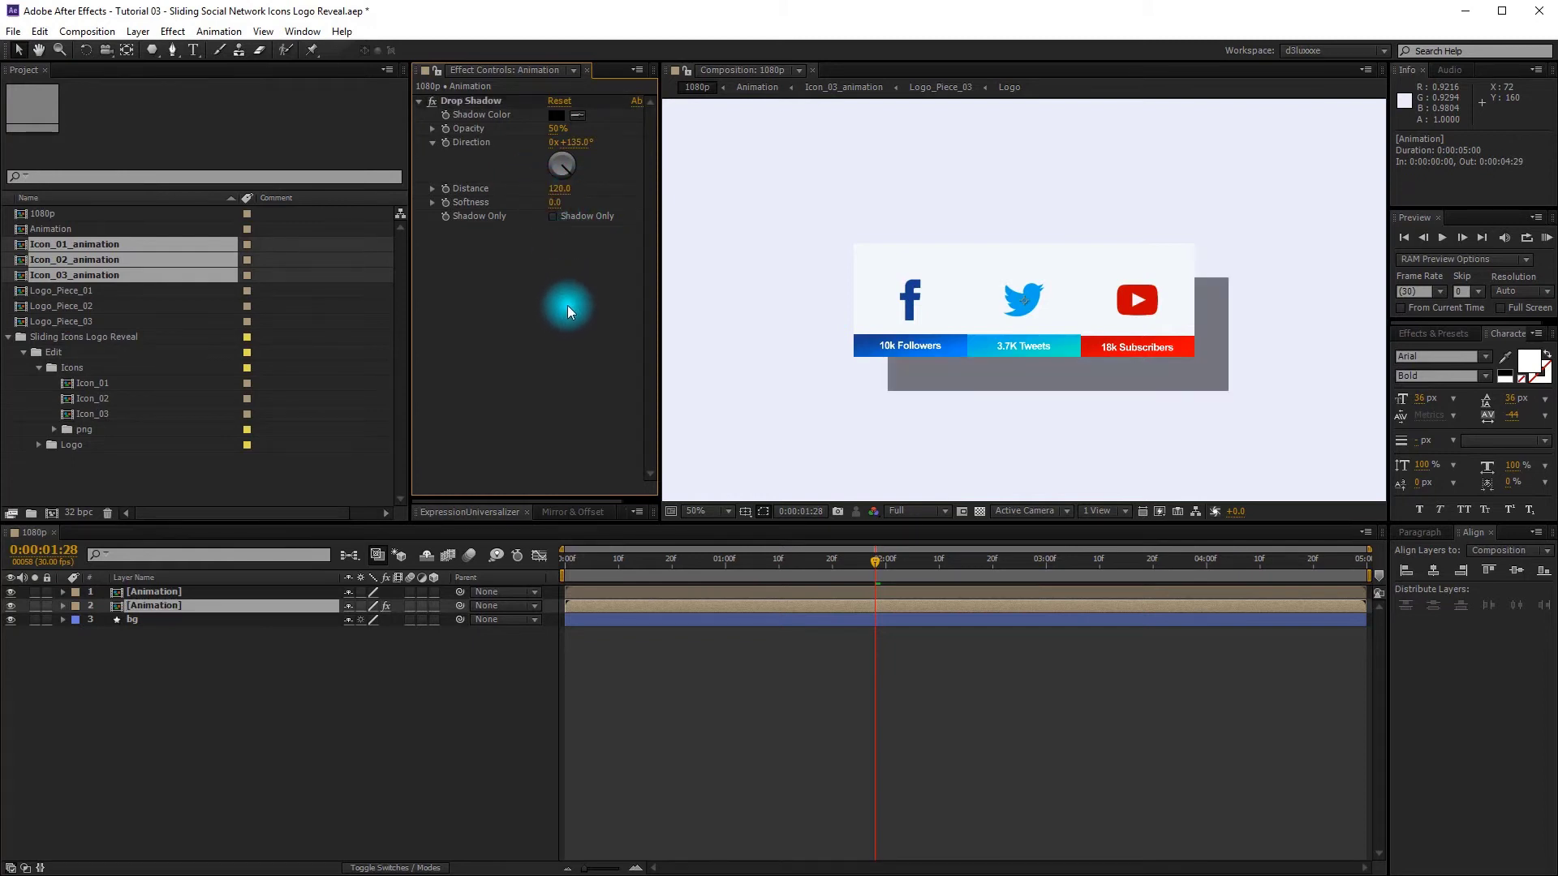
left_click(566, 202)
type("60")
key("Return")
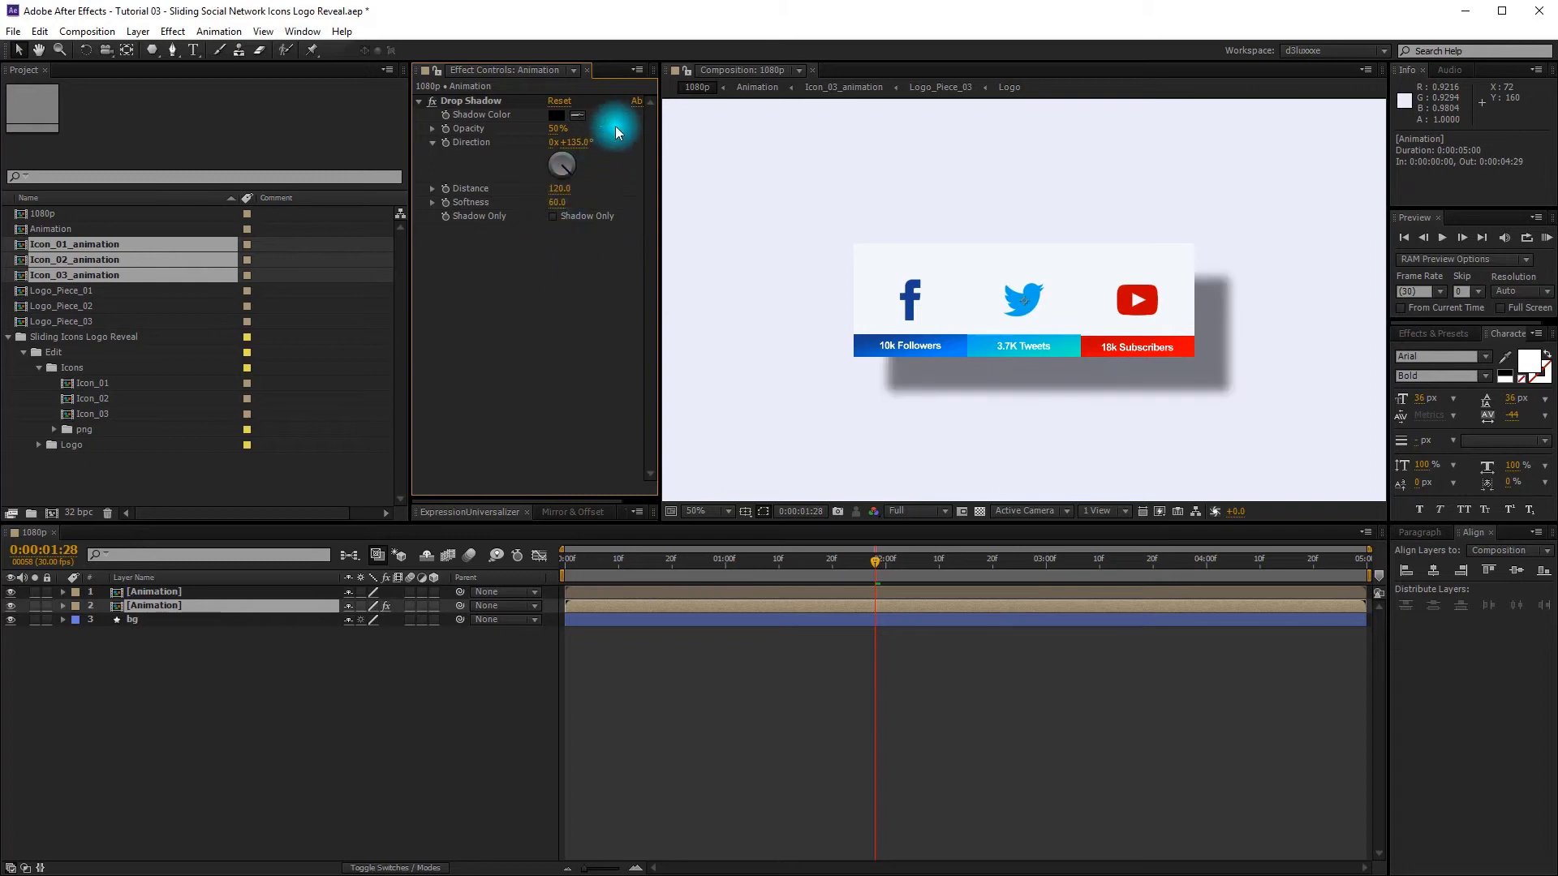
left_click(557, 130)
type("5")
key("Return")
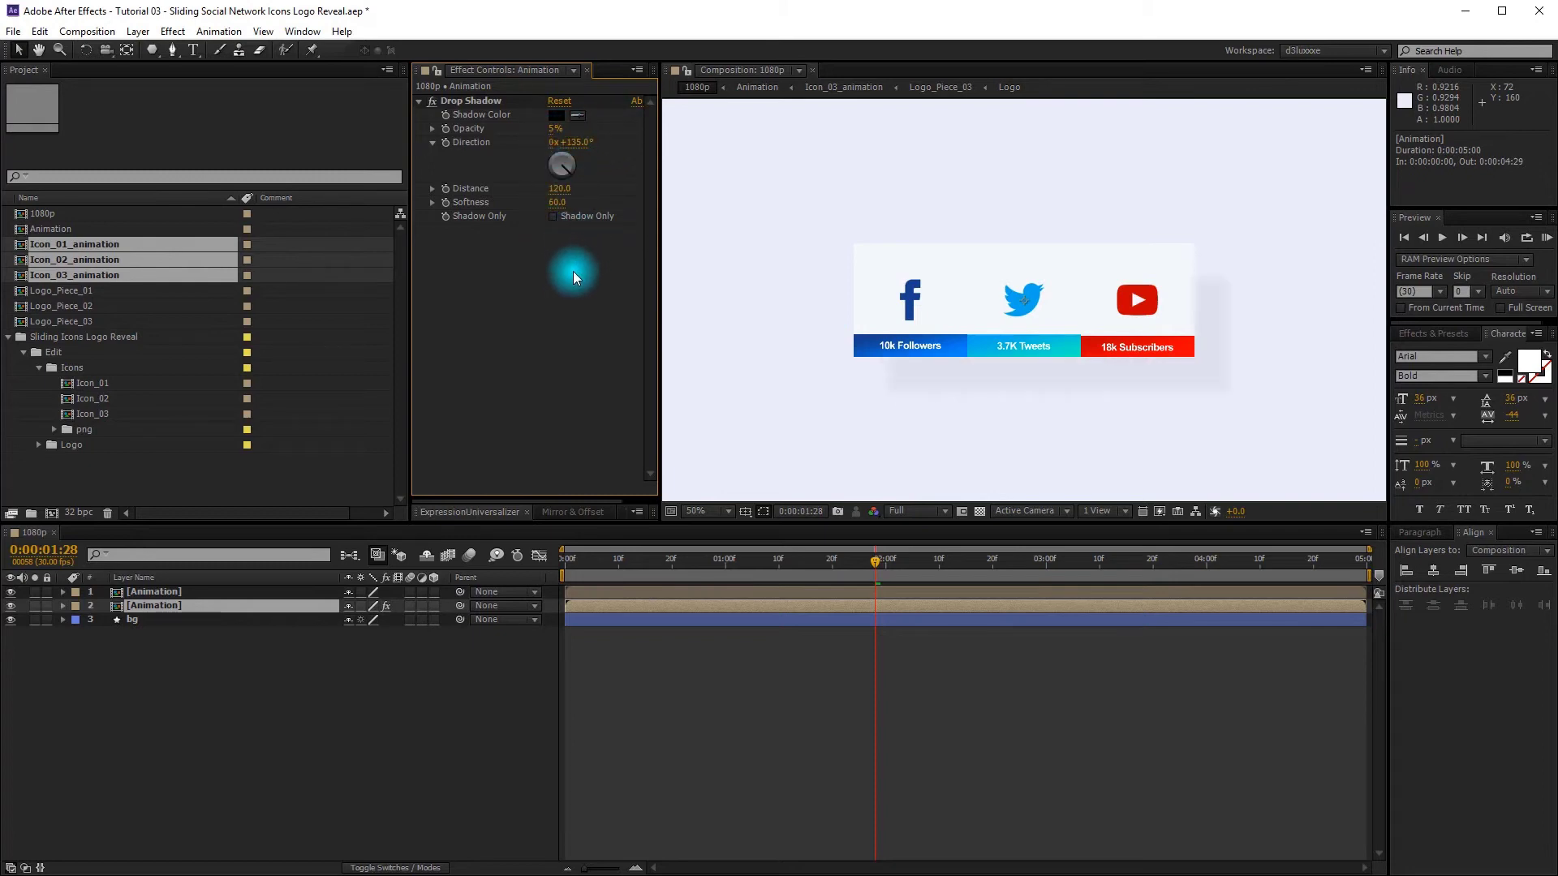
Step: Scrub through the reveal to check the shadow and enable Shadow Only on the Drop Shadow
left_click_drag(594, 566, 883, 484)
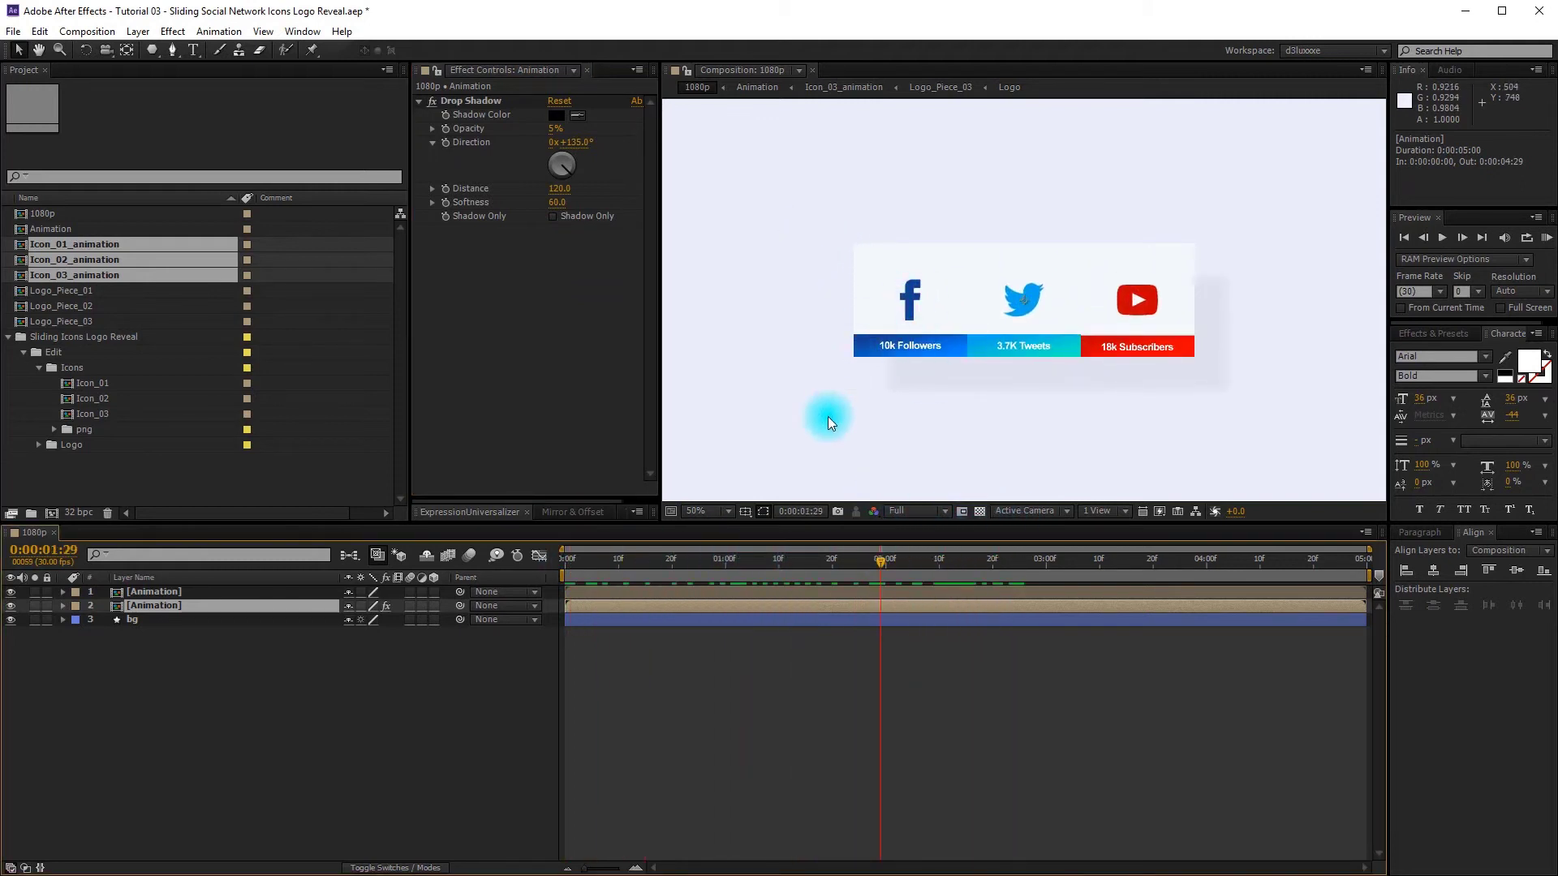
left_click_drag(615, 559, 824, 538)
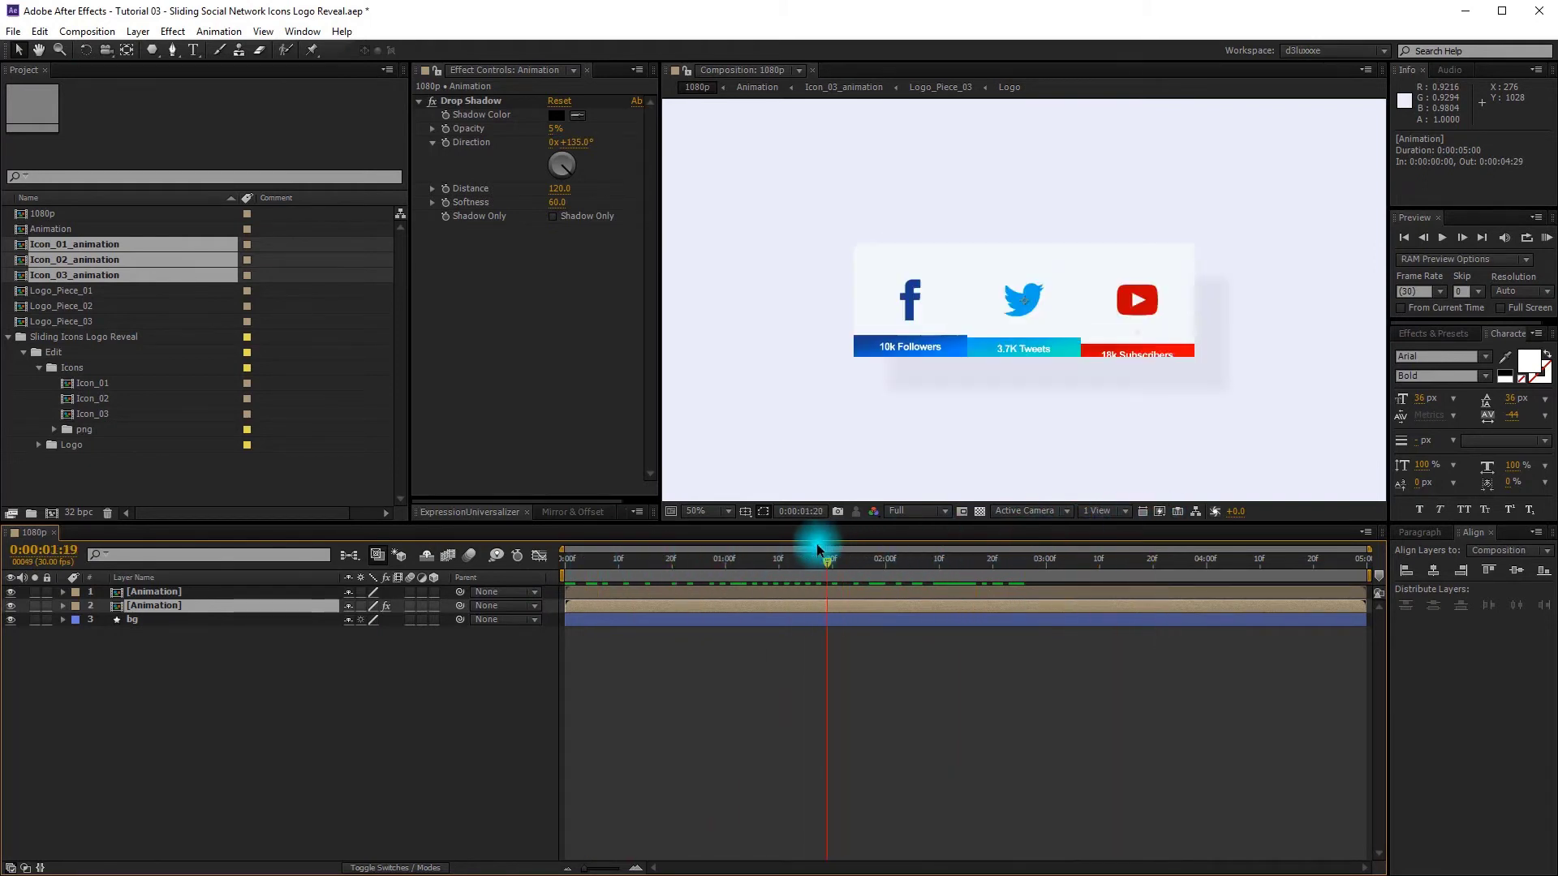
left_click(551, 219)
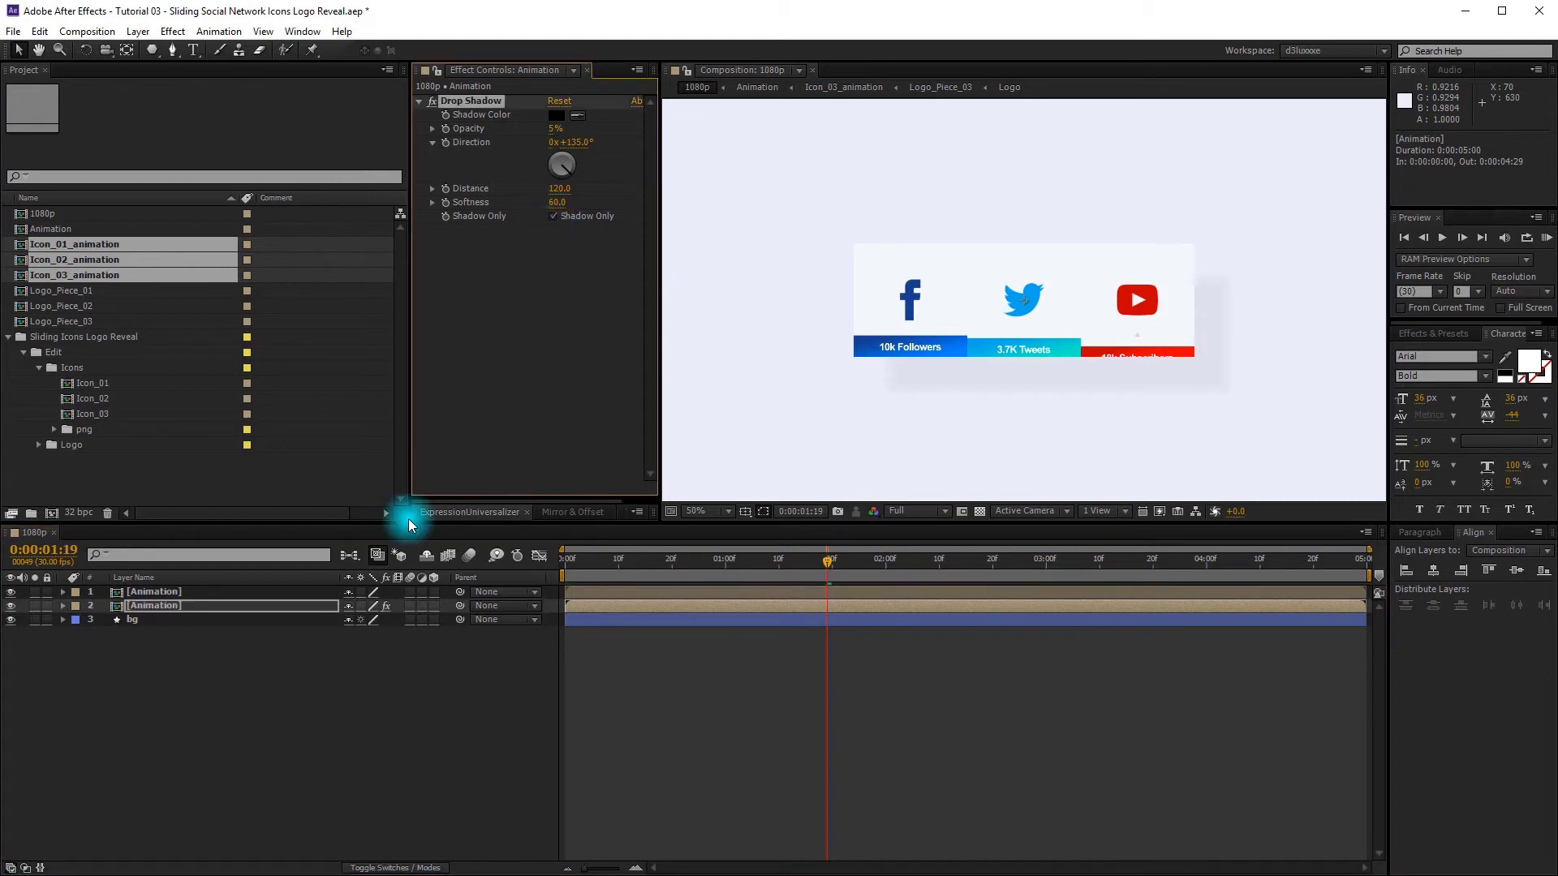
Step: Duplicate the shadow layer and set the Drop Shadow opacity of one copy to 30%
left_click(338, 653)
left_click(211, 607)
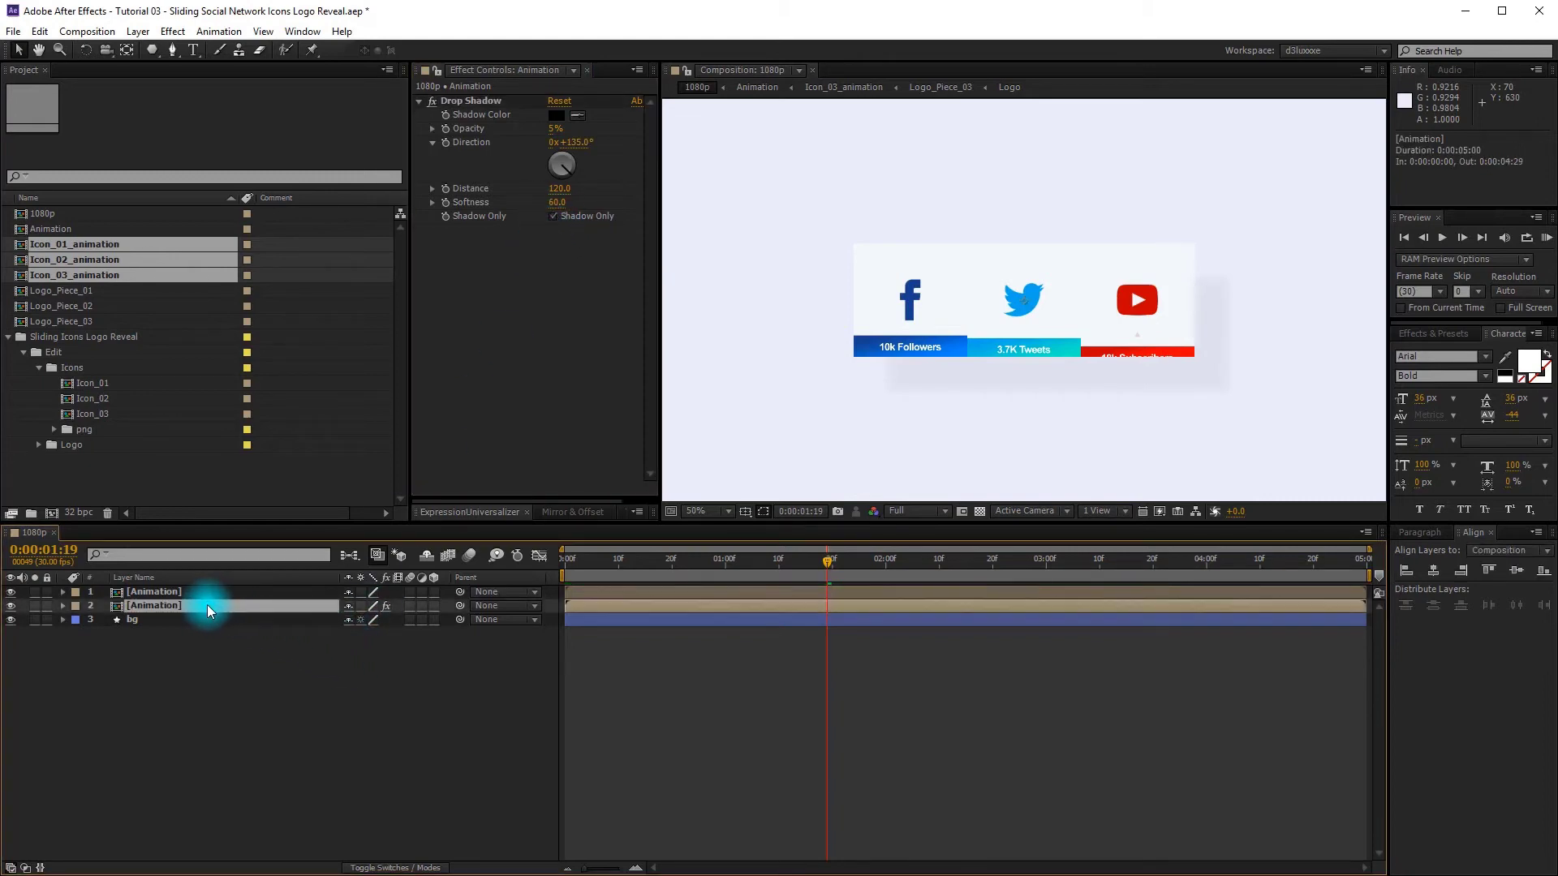
key("ctrl+d")
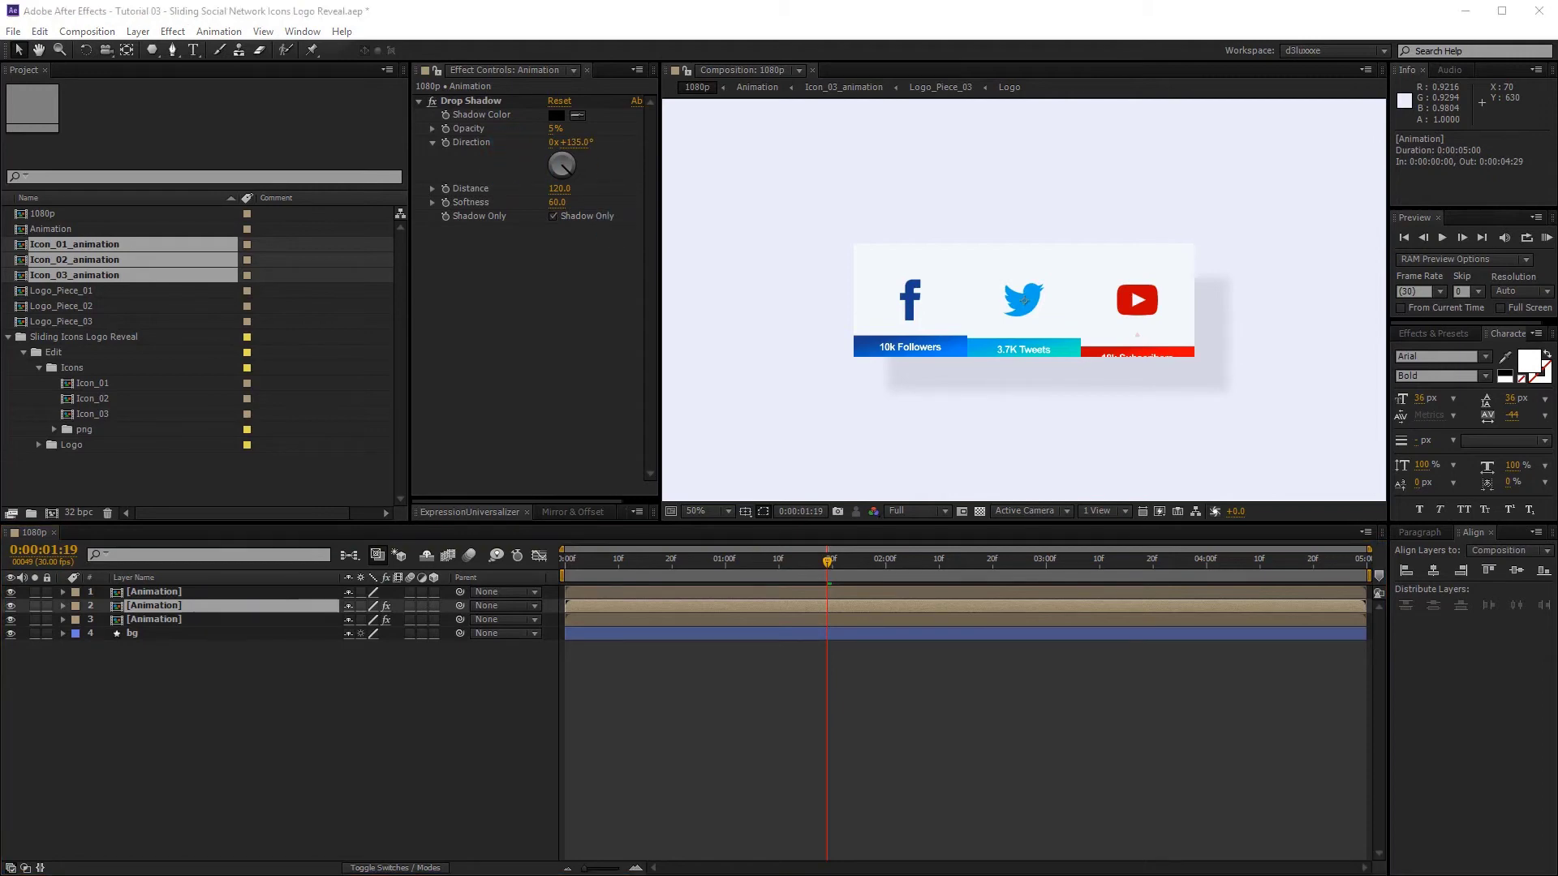
left_click(553, 132)
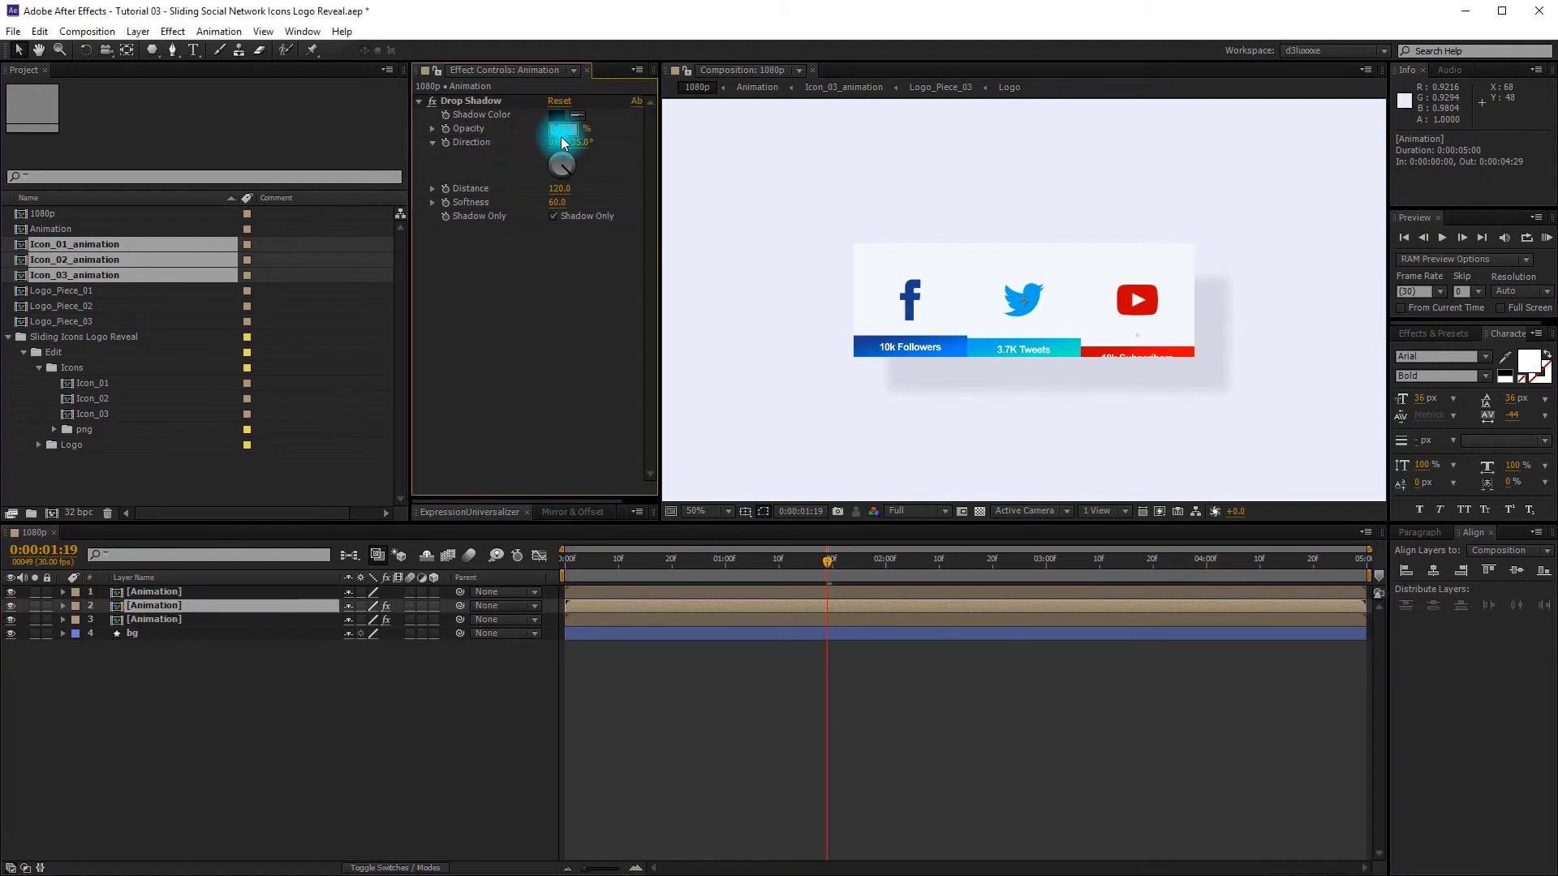
type("30")
key("Return")
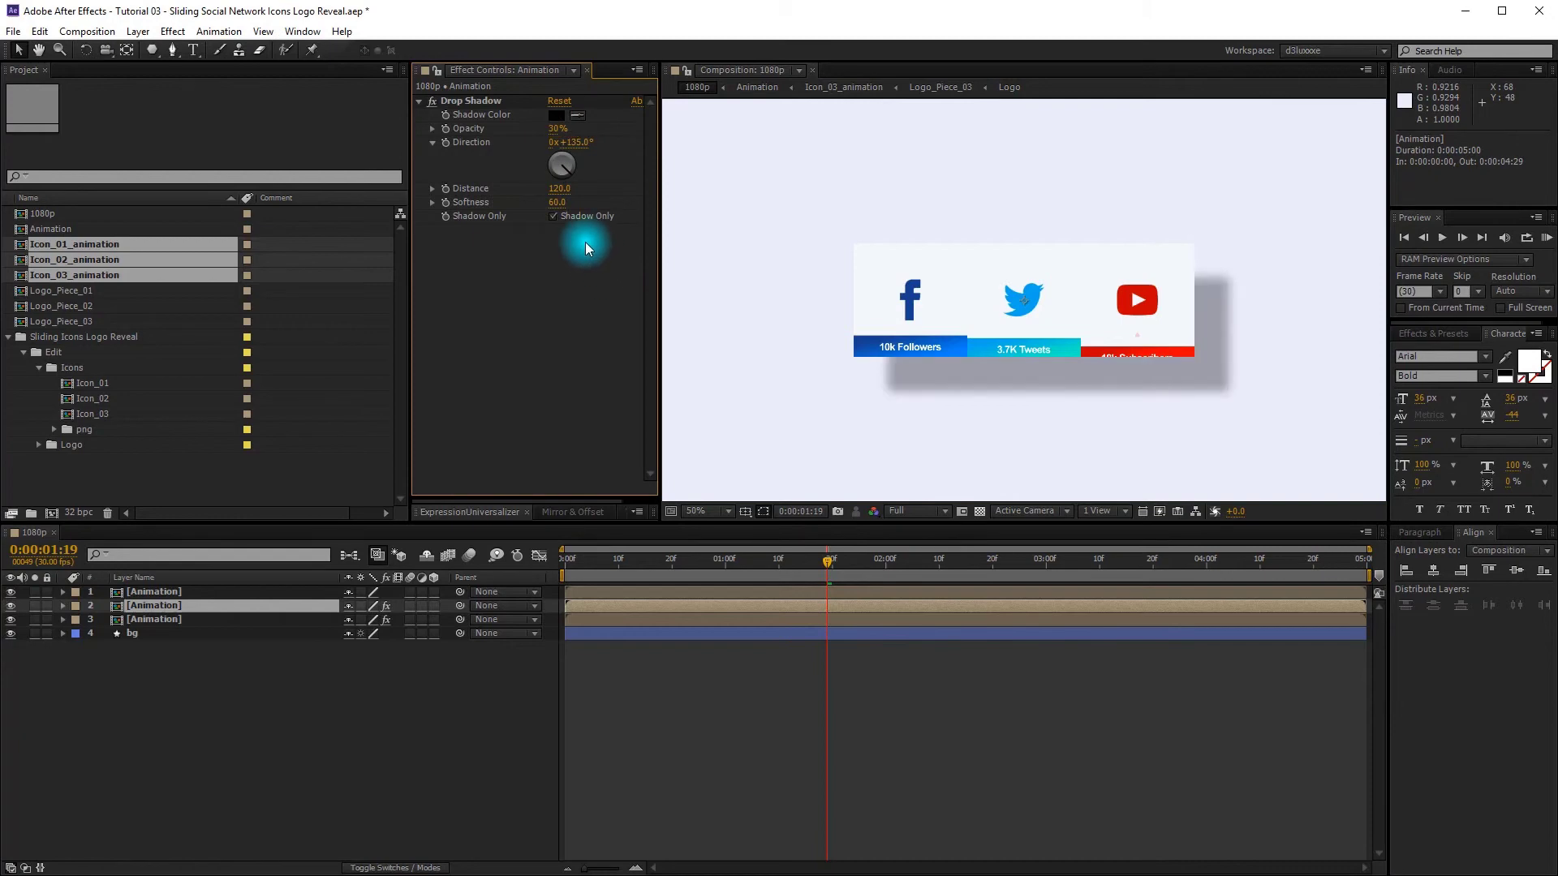
Step: Set the 30% shadow copy's Drop Shadow distance to 140 and softness to 560
left_click(567, 201)
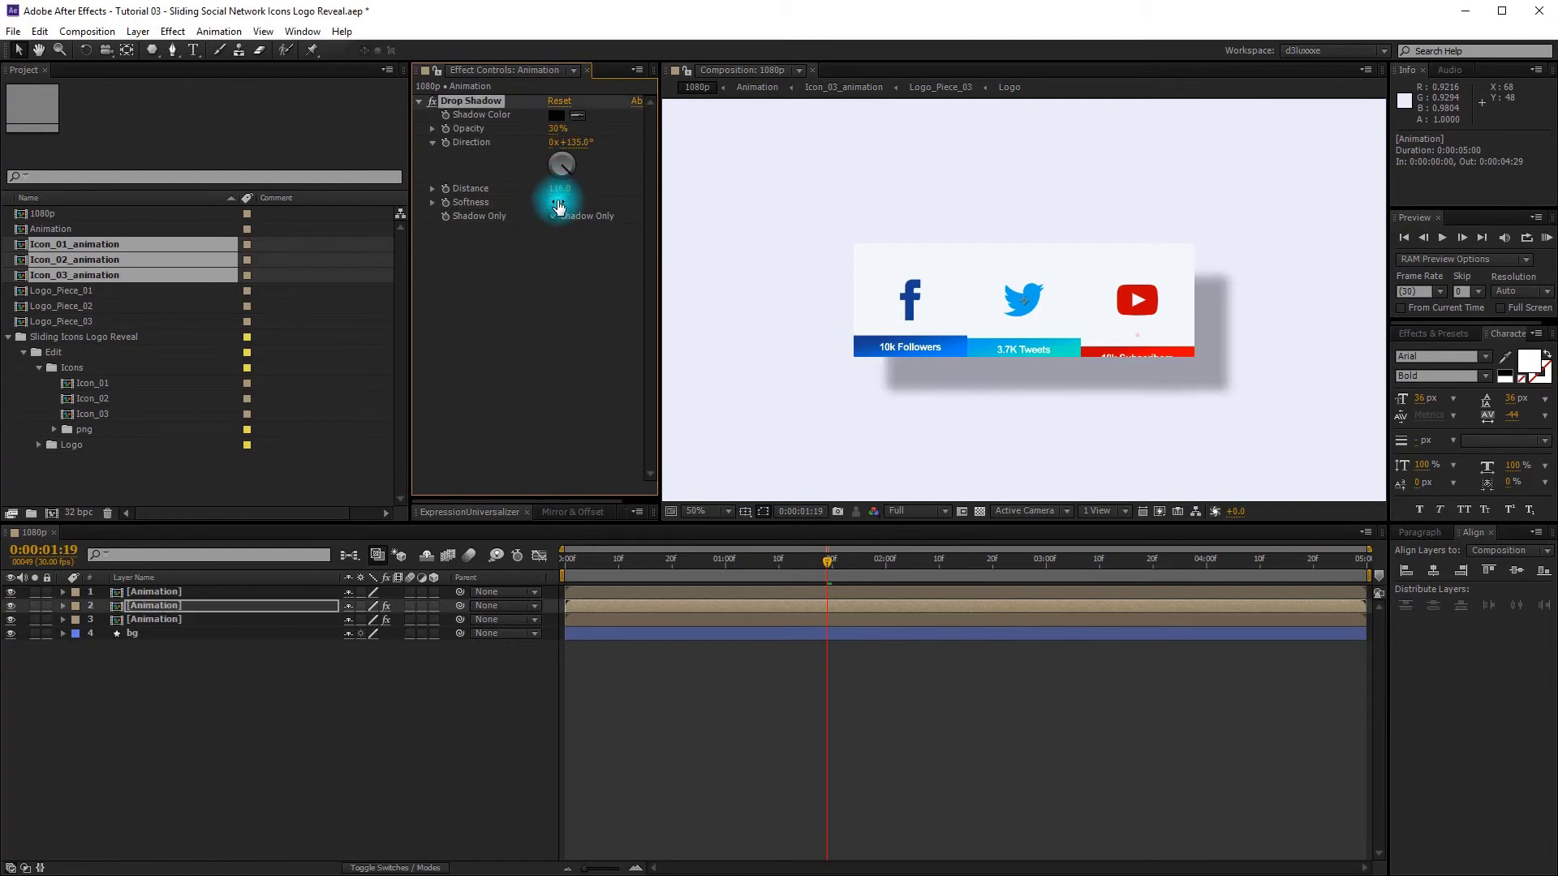
left_click(560, 189)
type("14")
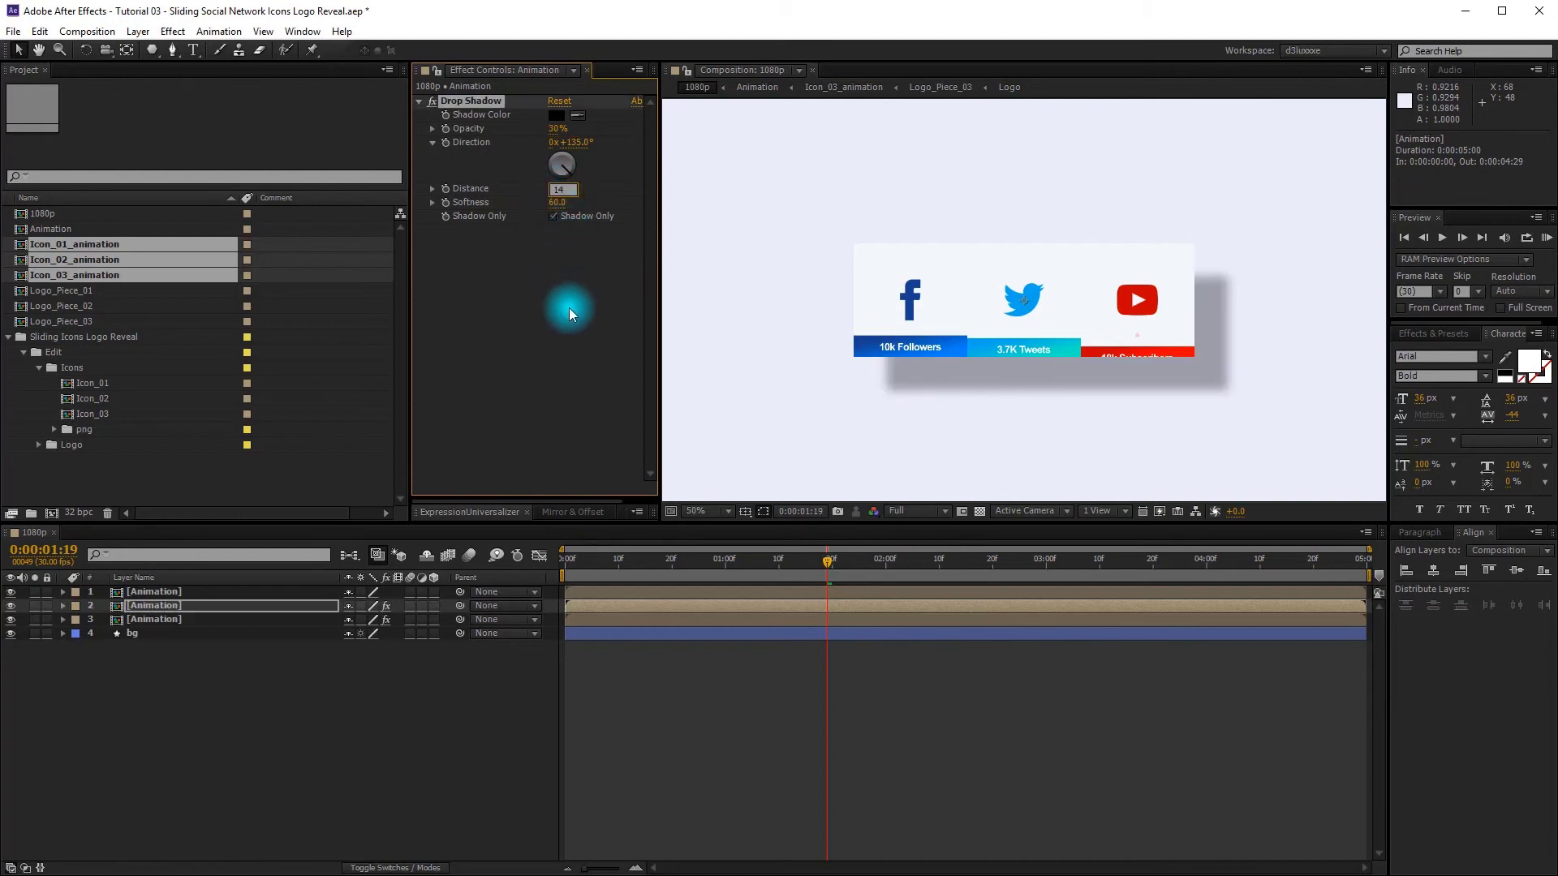
type("0")
key("Return")
left_click(555, 203)
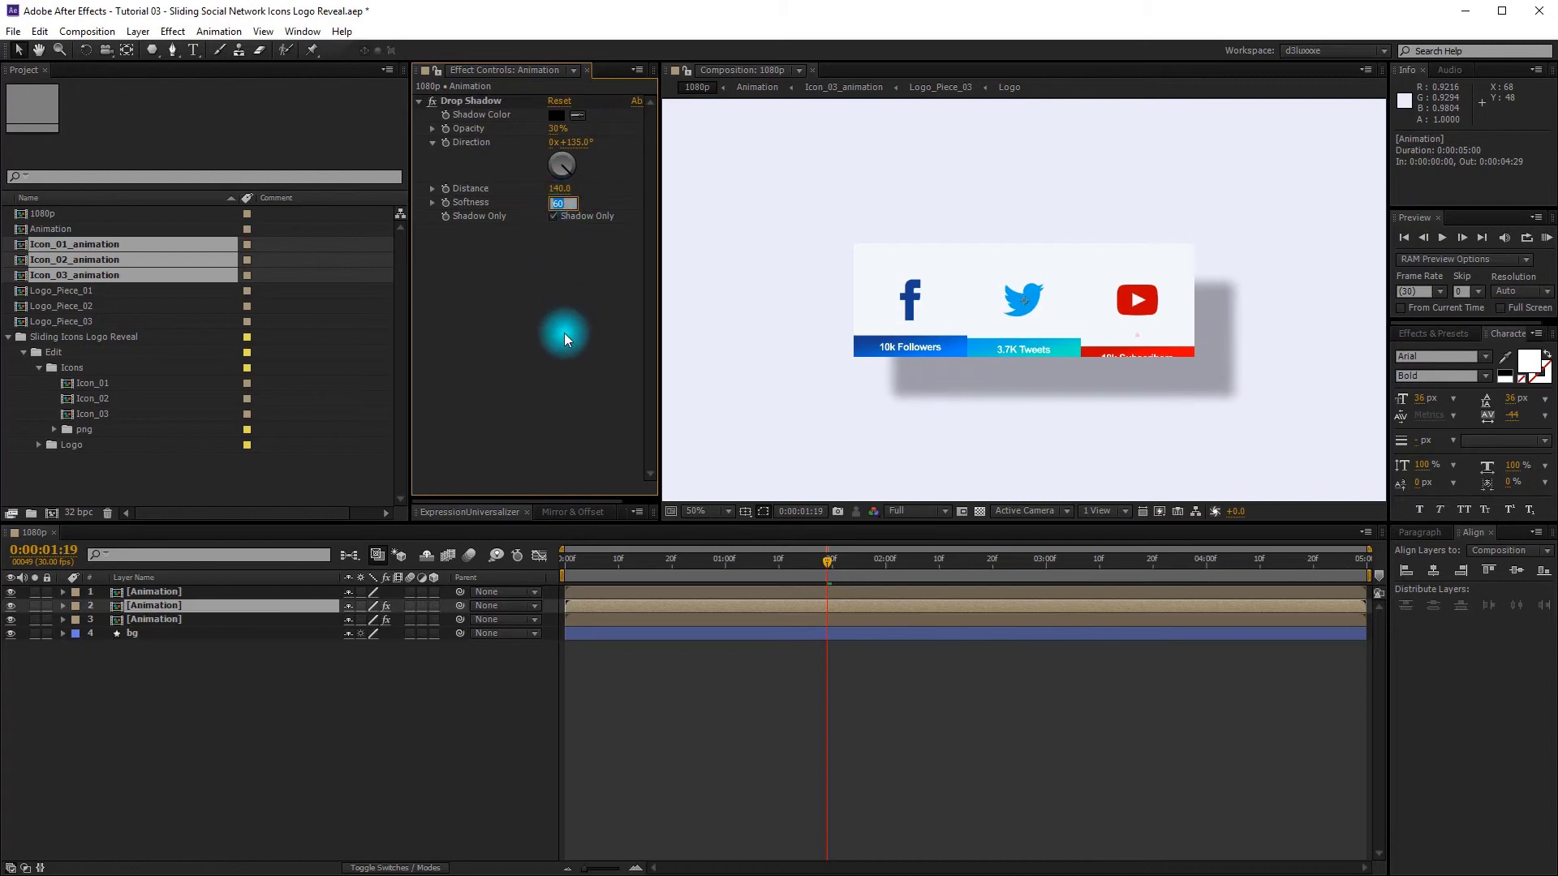
type("560")
key("Return")
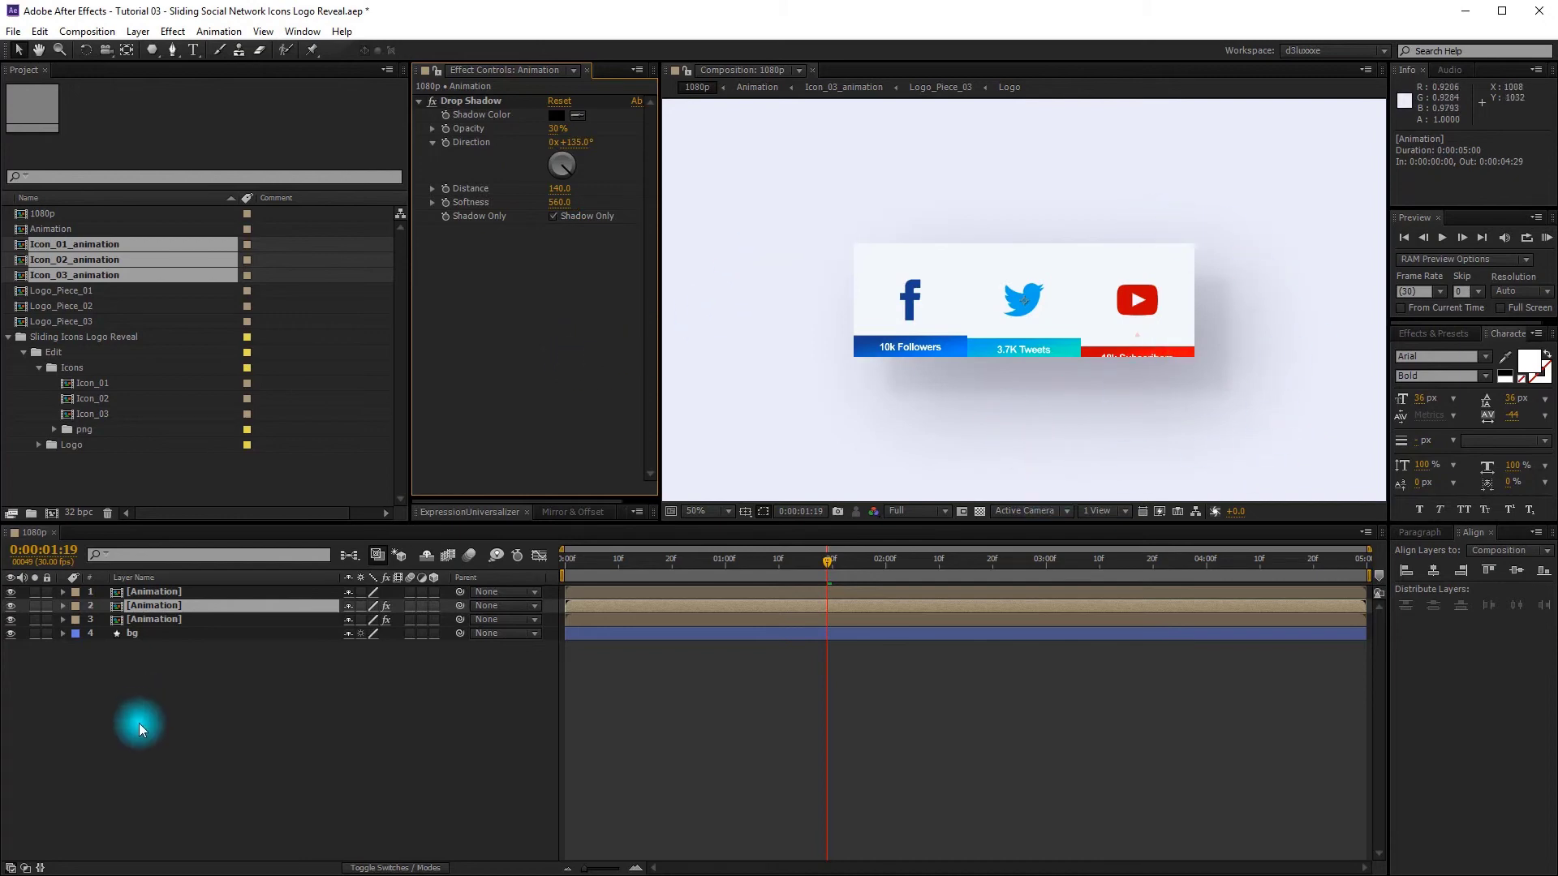
Step: Rename the upper shadow layer, the one with the fainter shadow, as Animation_shadow_sharp
left_click(188, 607)
key("Return")
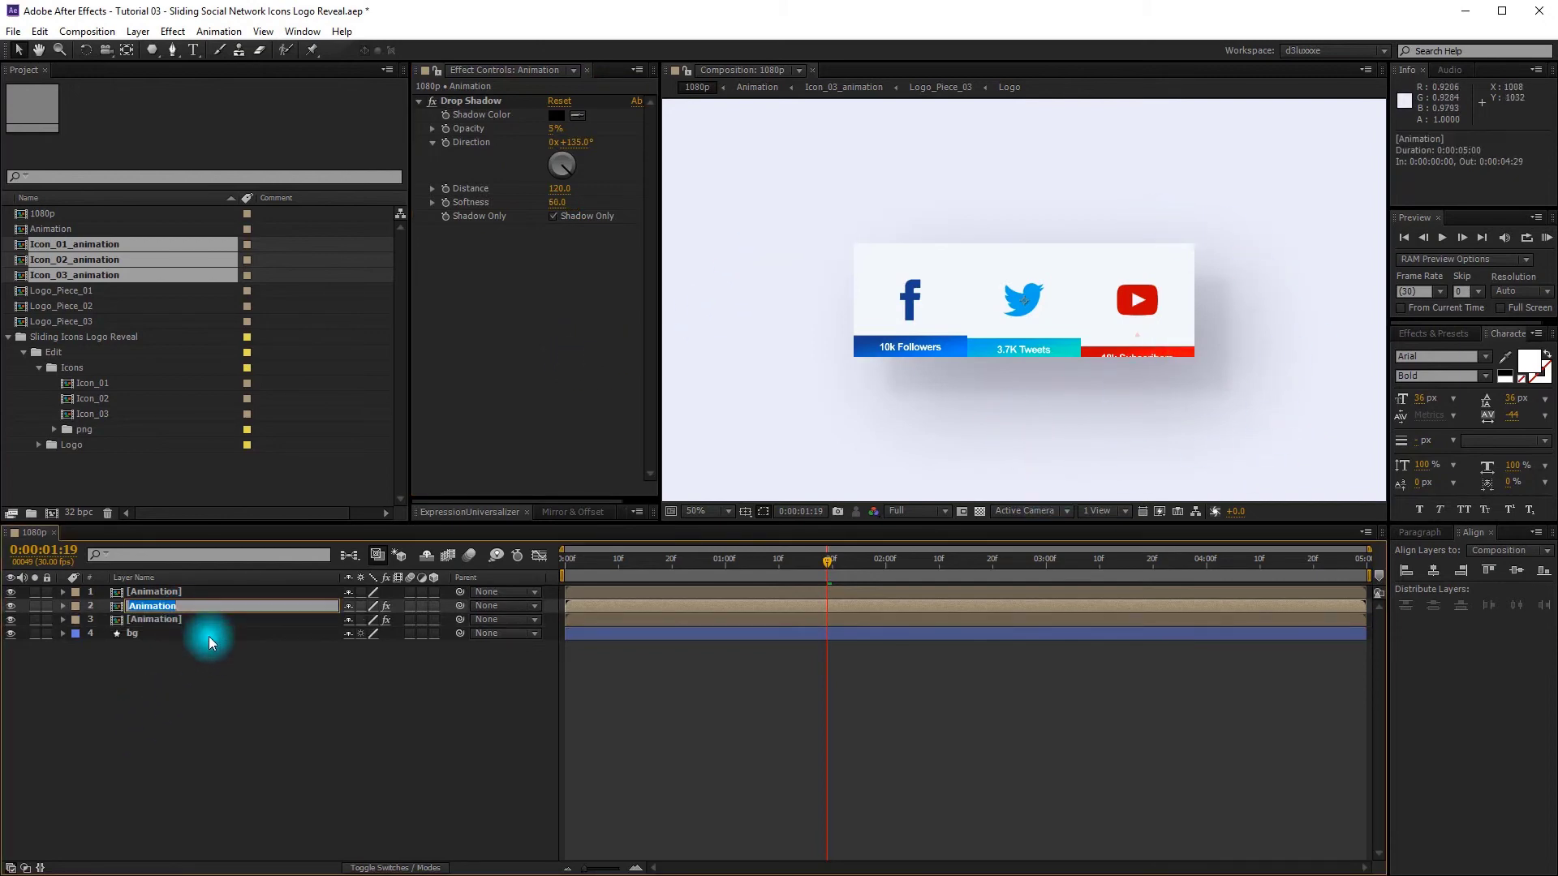
key("Return")
type("_shadow_sharp")
key("Return")
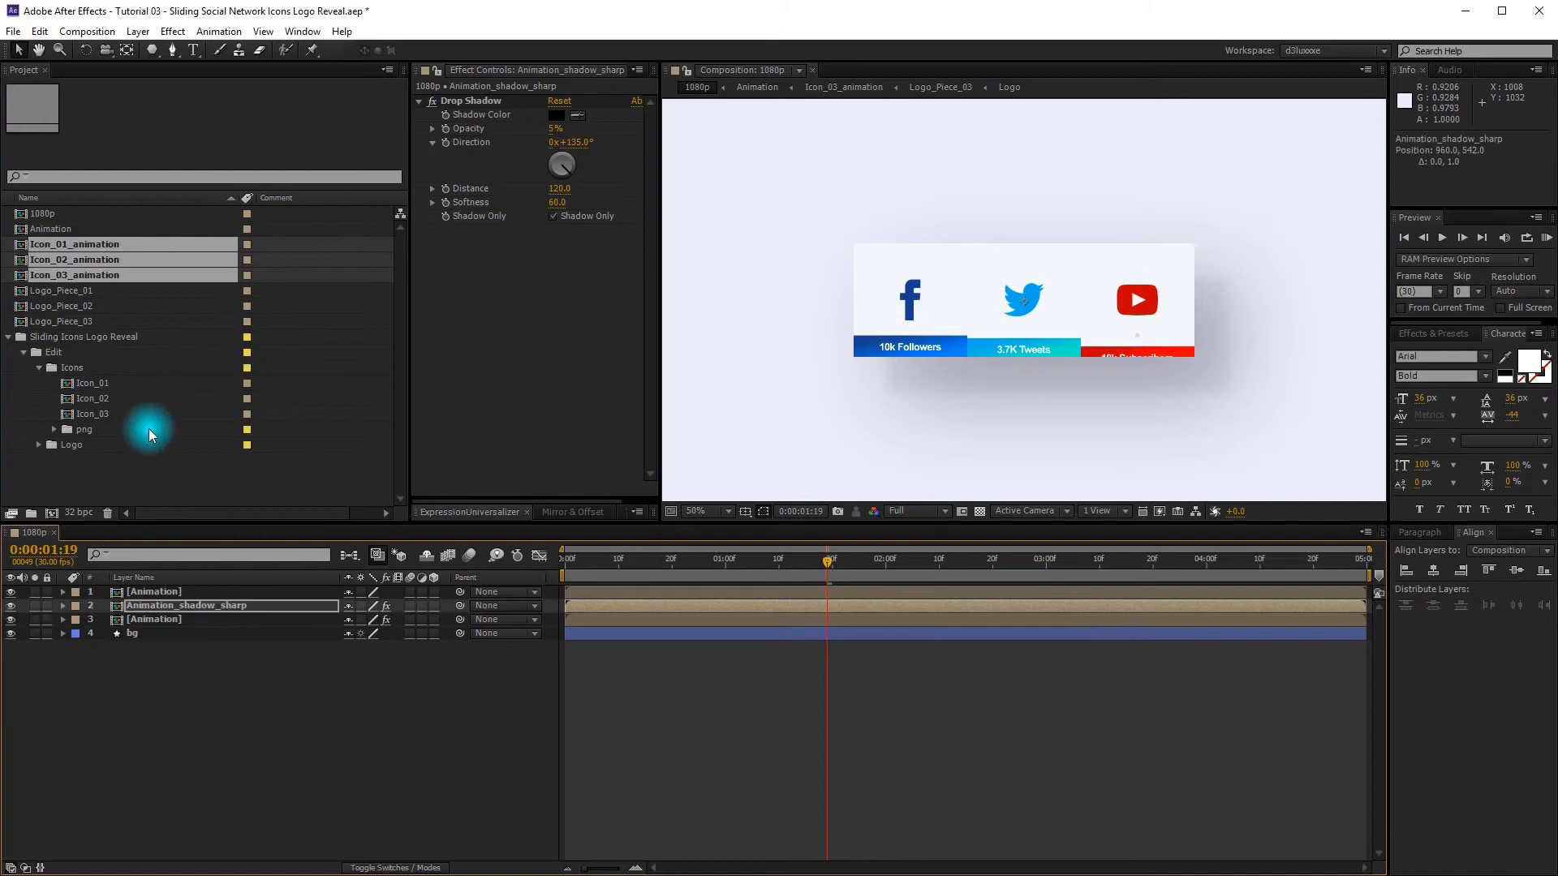
Step: Rename the lower shadow layer, directly above bg, as Animation_shadow_soft
left_click(188, 625)
key("Return")
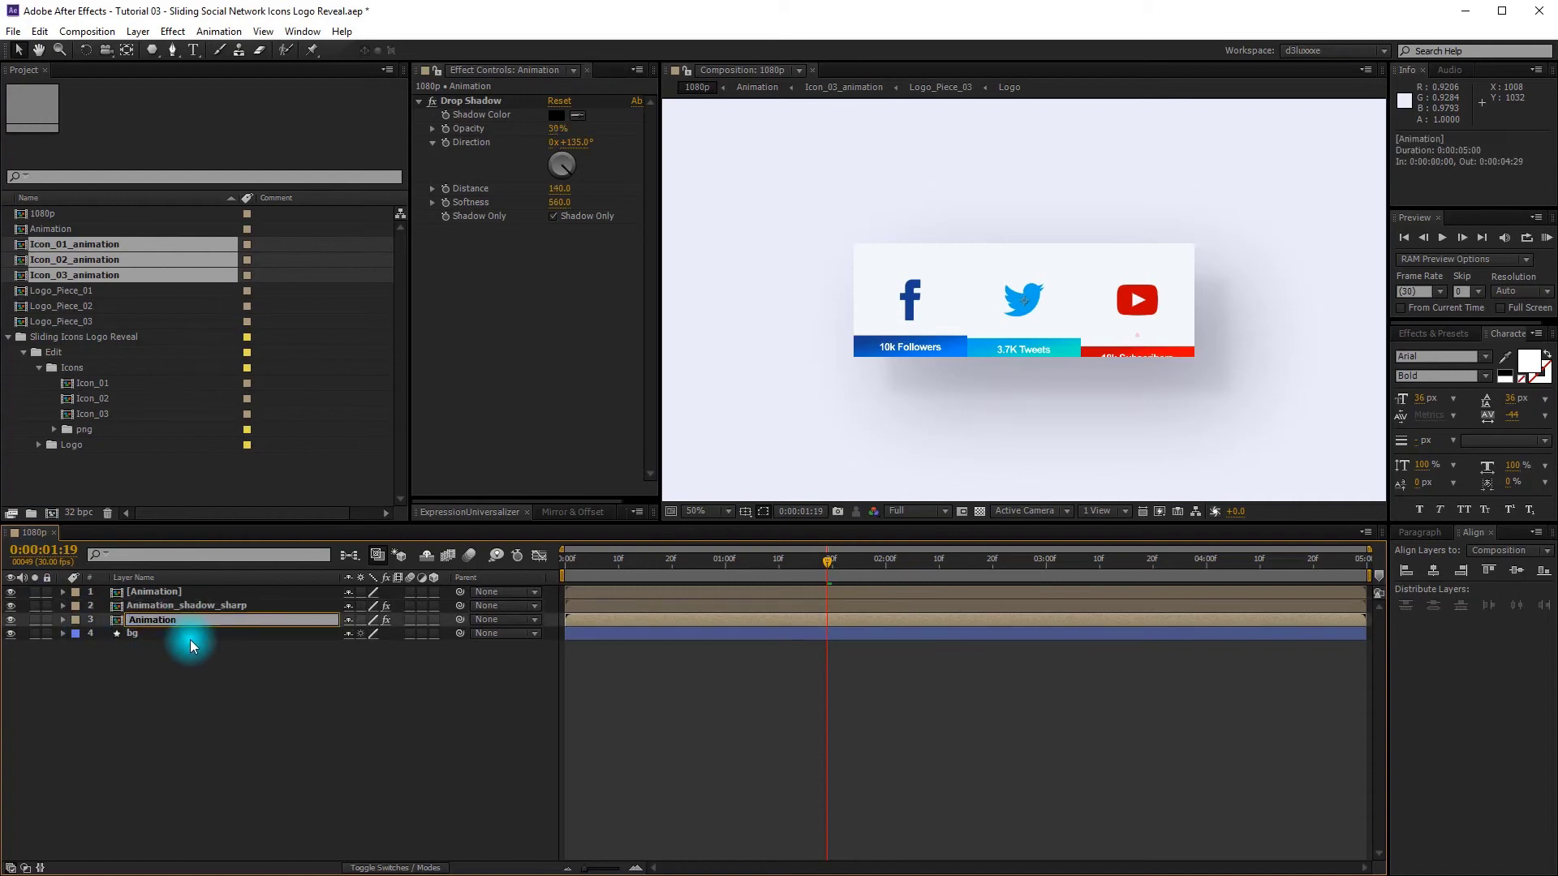
type("_shadow_soft")
key("Return")
Step: Set the label color of all four layers in the 1080p composition to Blue
key("ctrl+a")
left_click(75, 592)
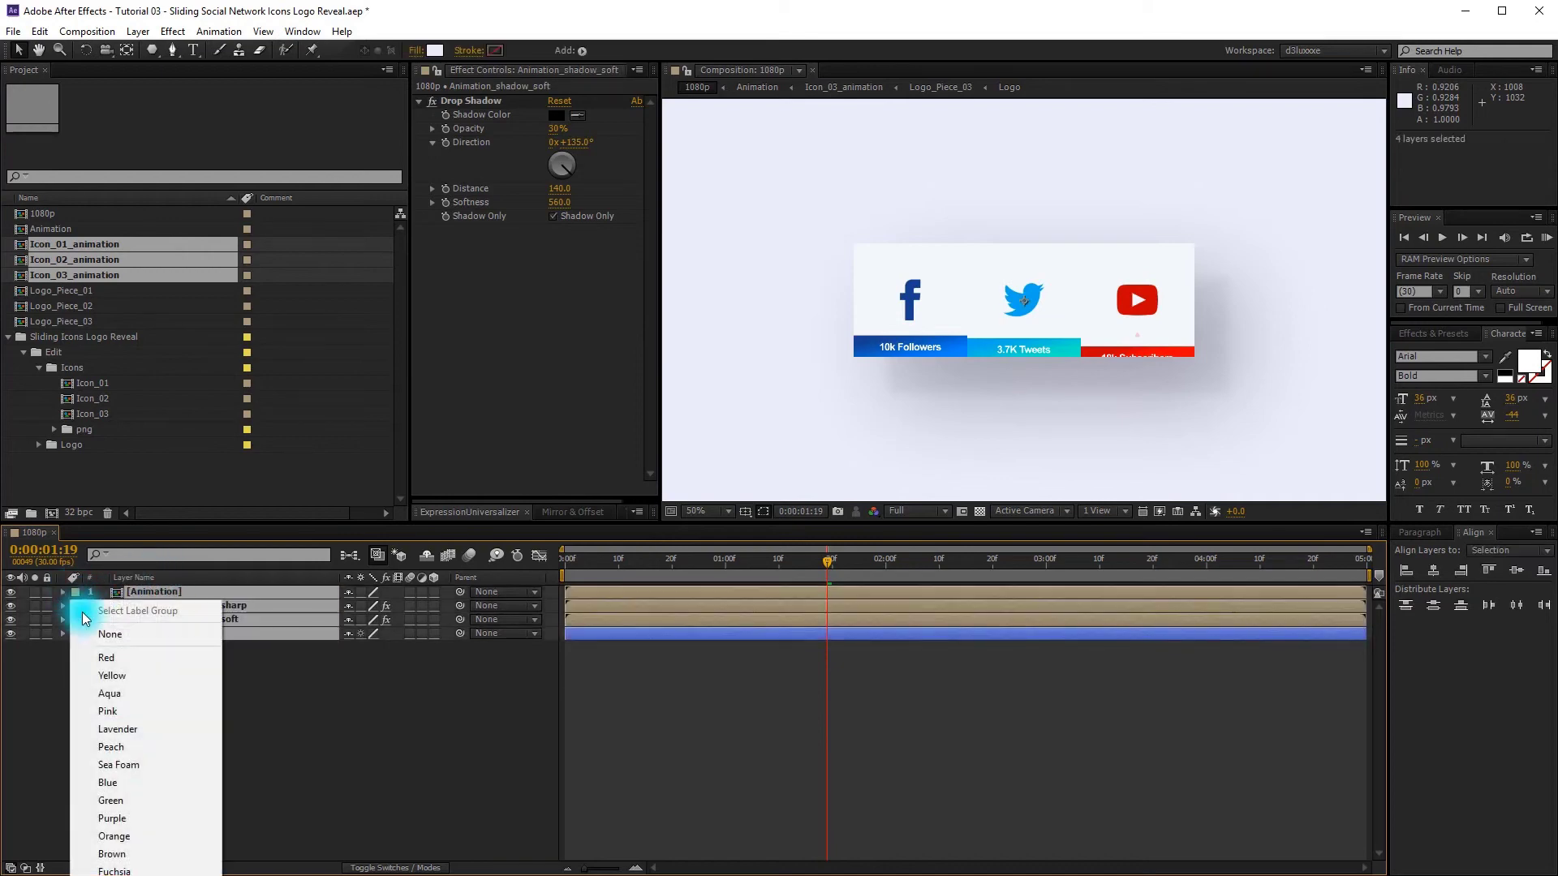
left_click(114, 783)
left_click(145, 729)
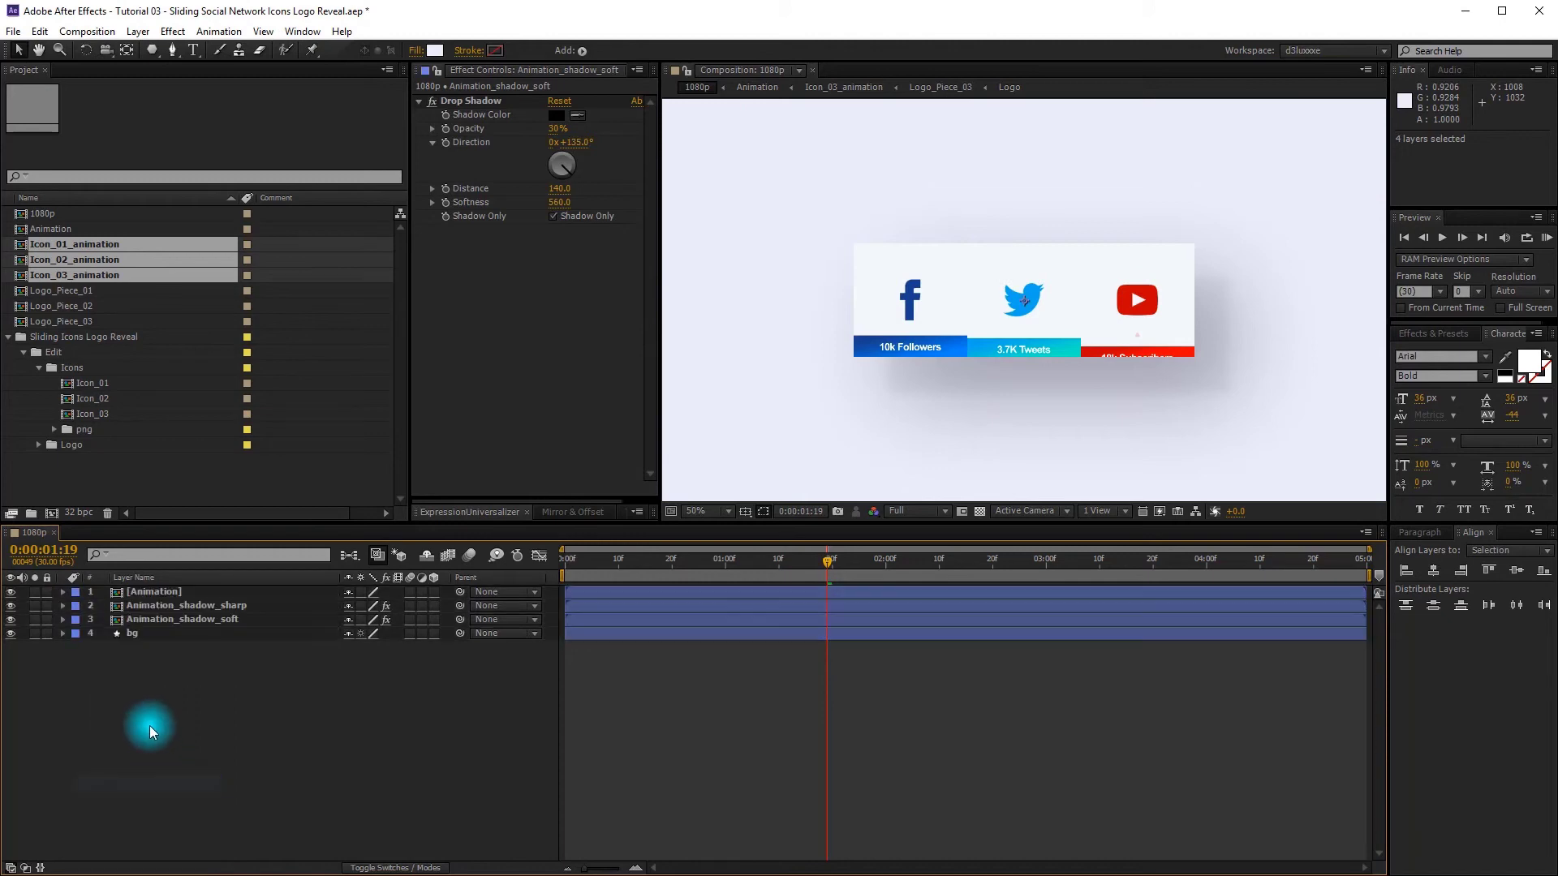
Step: Set the label color of the Edit folder and everything nested inside it in the project to Orange
left_click(120, 475)
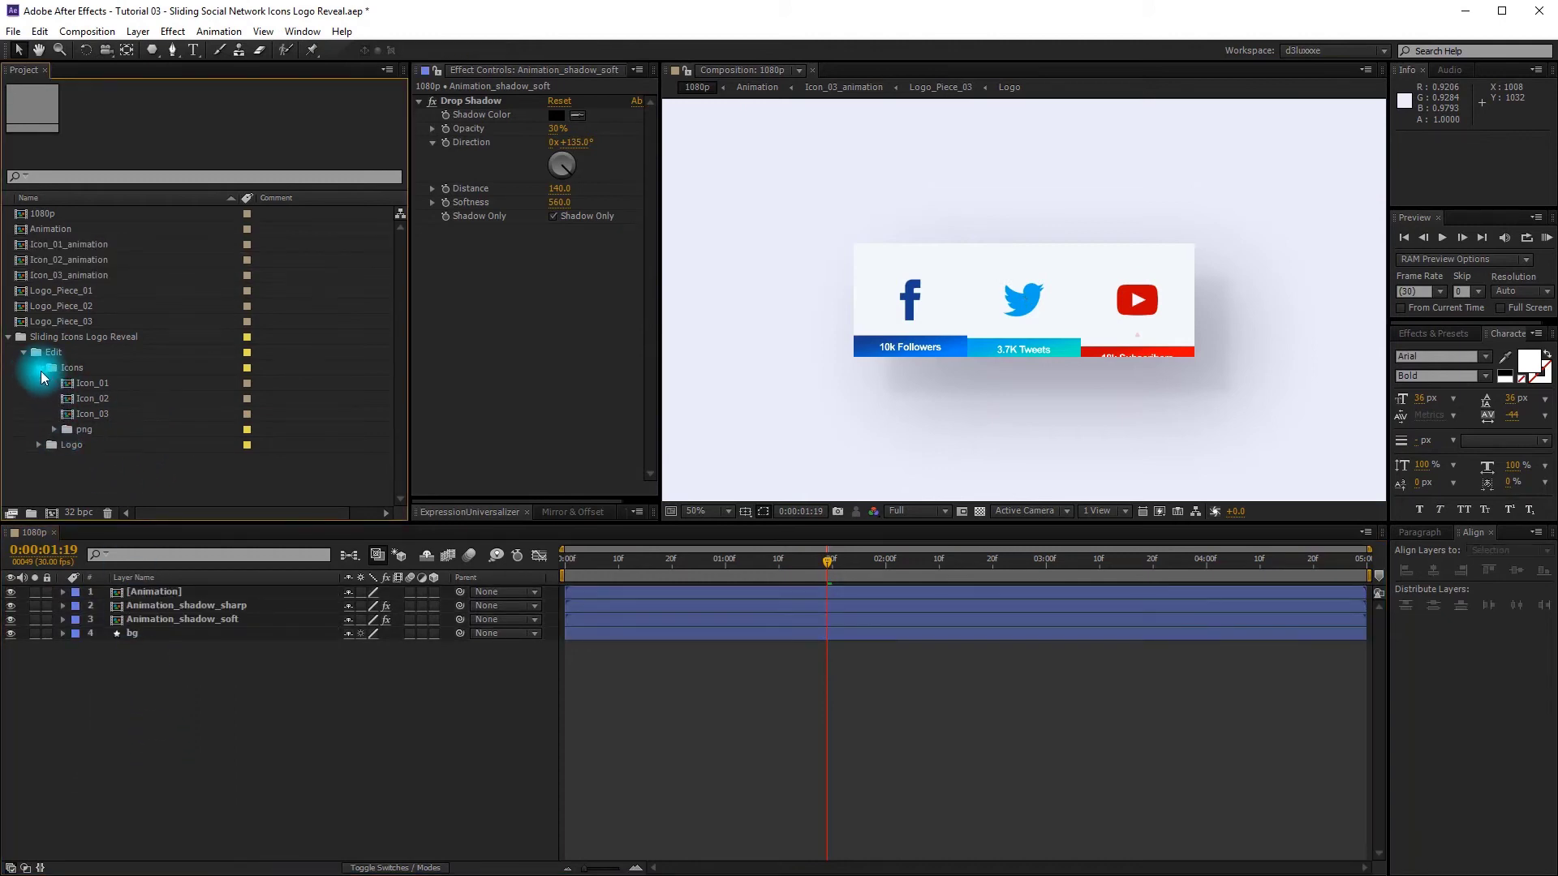
left_click(37, 368)
left_click(23, 353)
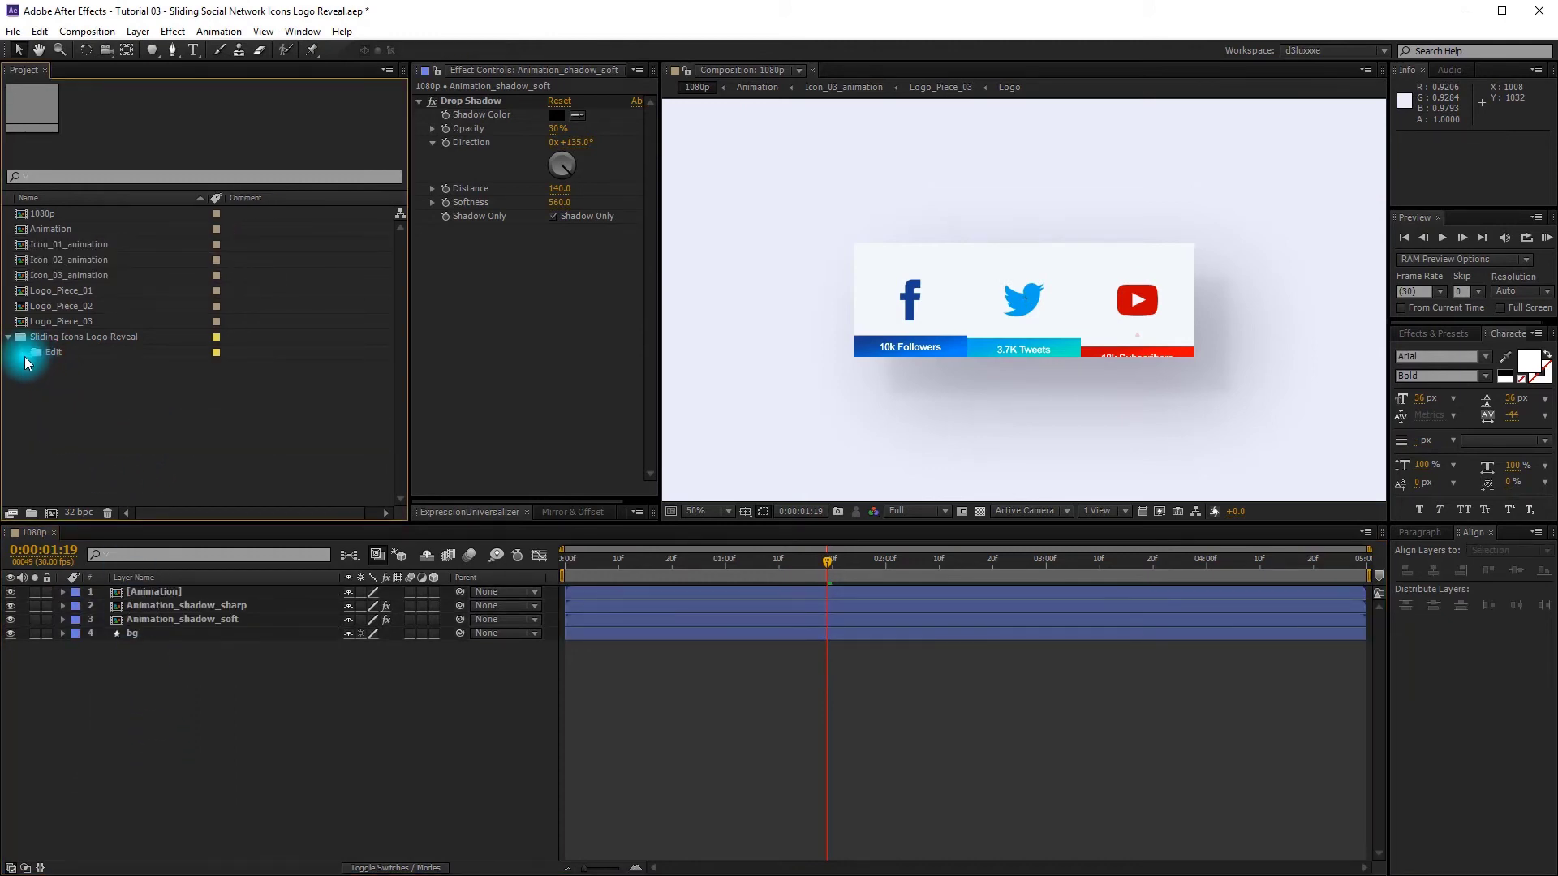
left_click(23, 353)
left_click(38, 383)
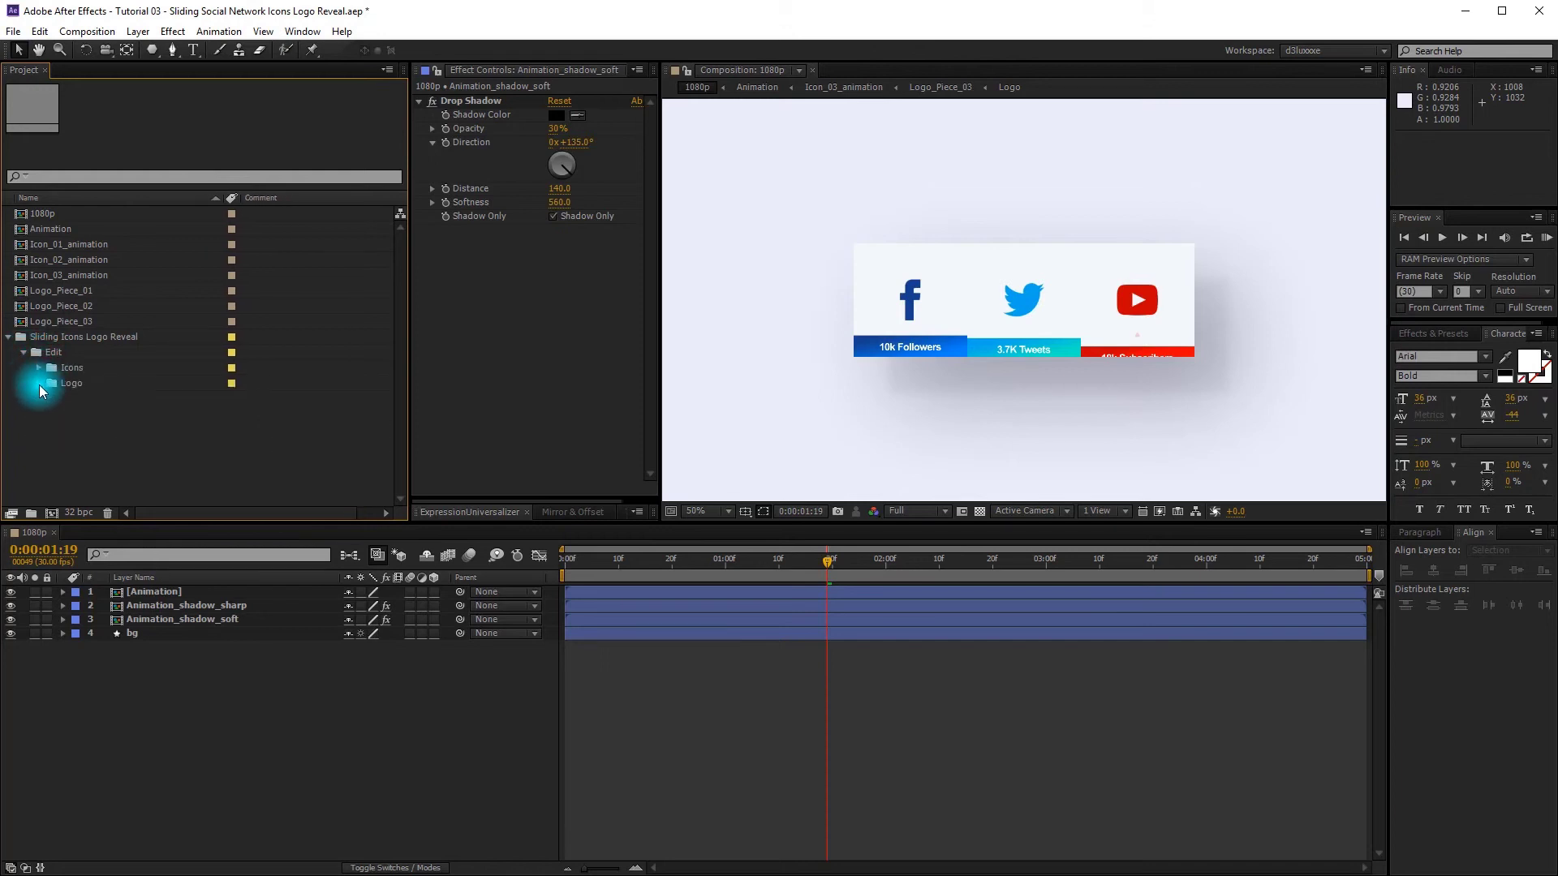
left_click(38, 382)
left_click(39, 367)
left_click(54, 429)
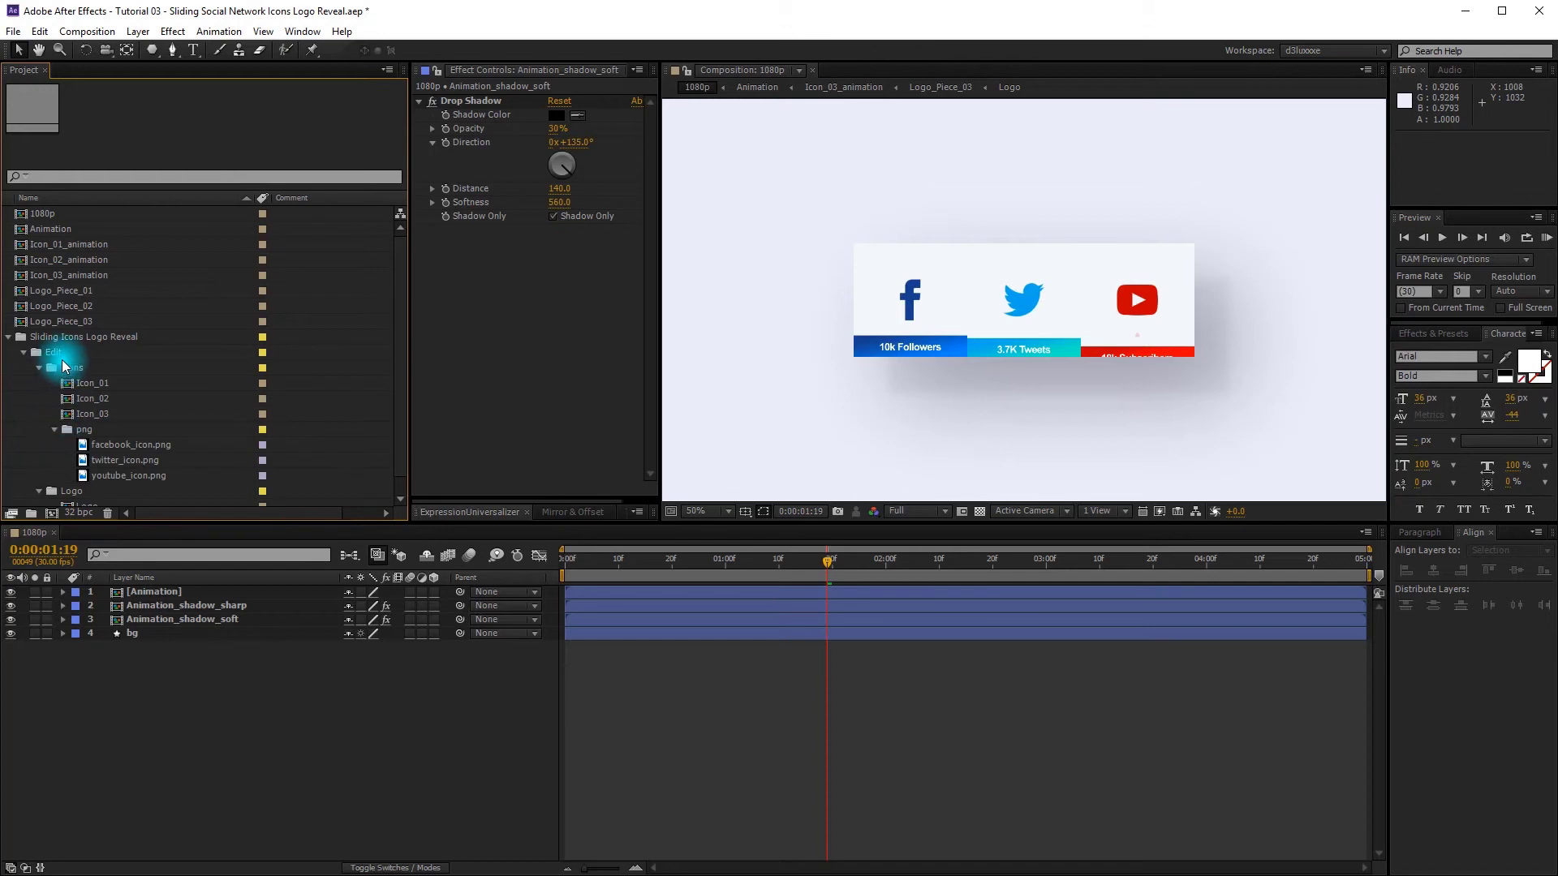
left_click(109, 352)
scroll(401, 361, "down", 1)
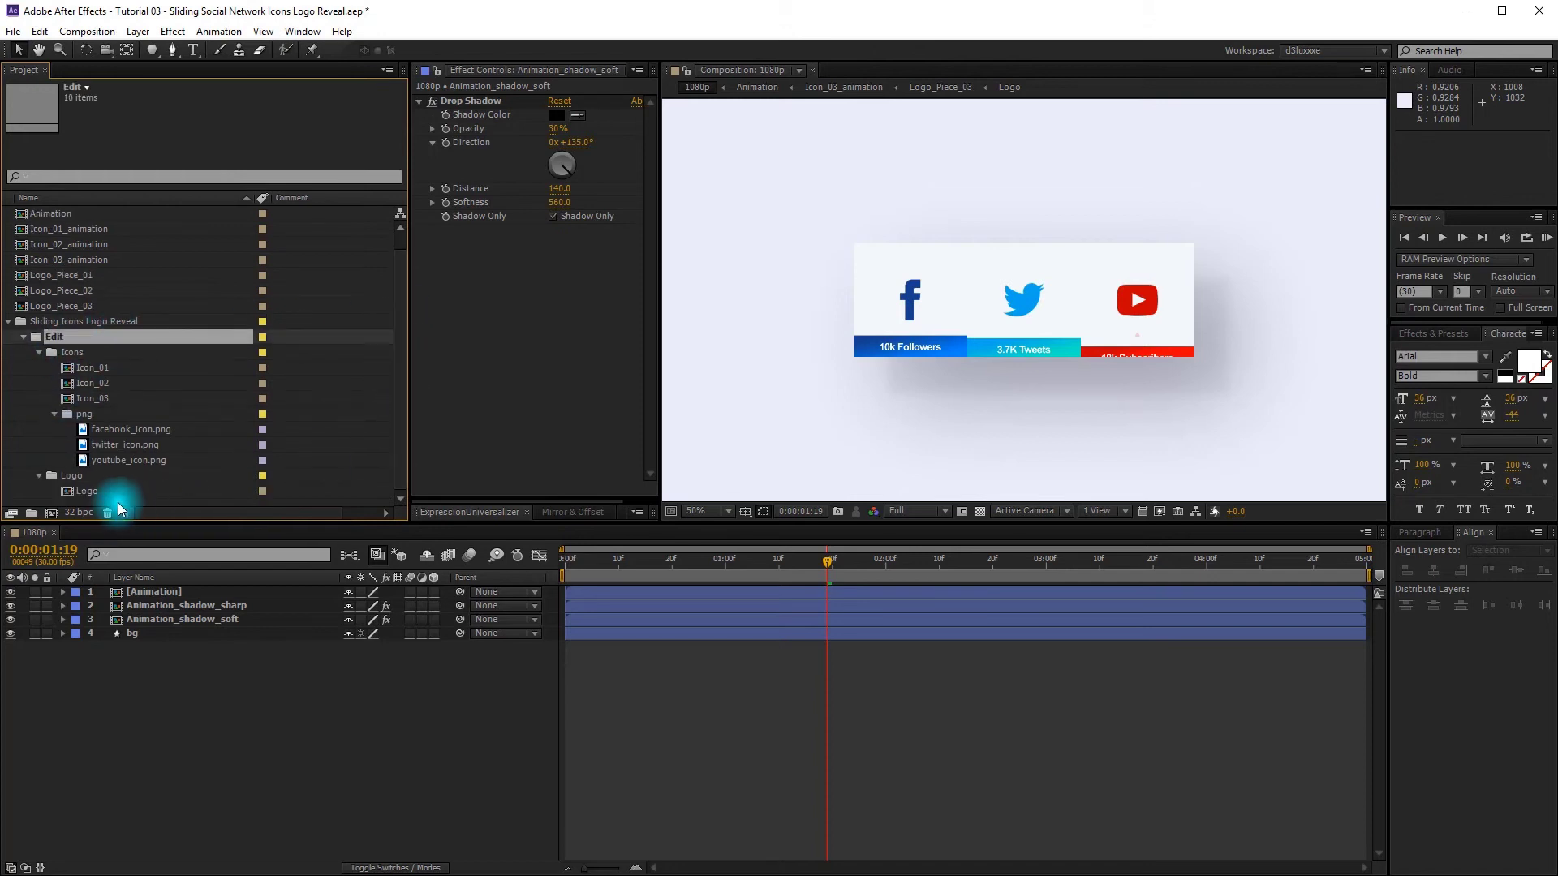
left_click(106, 491, "shift")
left_click(263, 342)
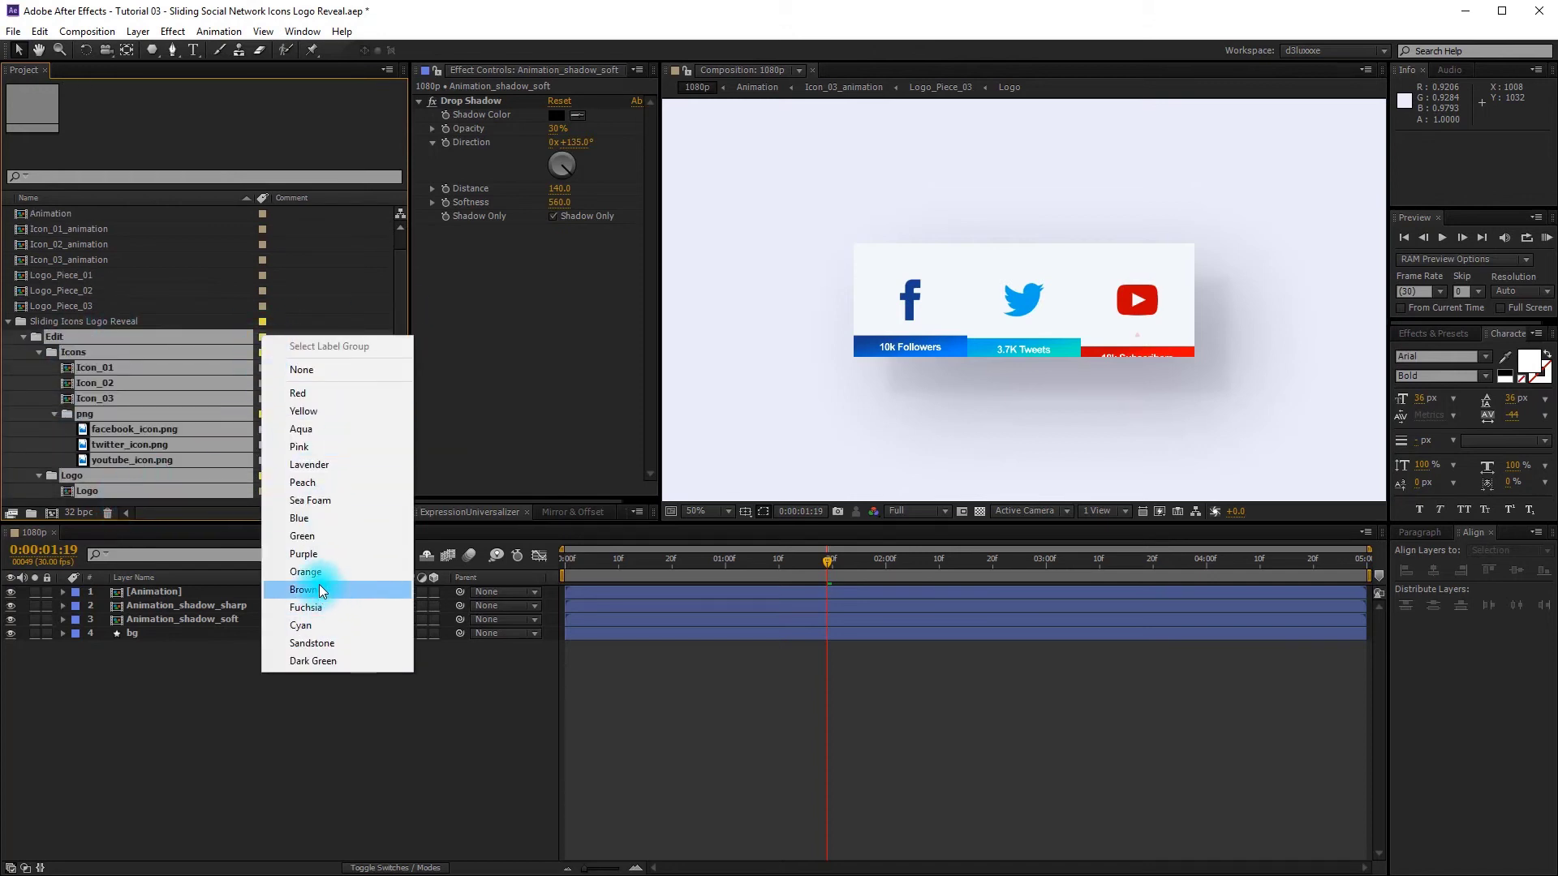
left_click(319, 586)
left_click(39, 352)
left_click(37, 385)
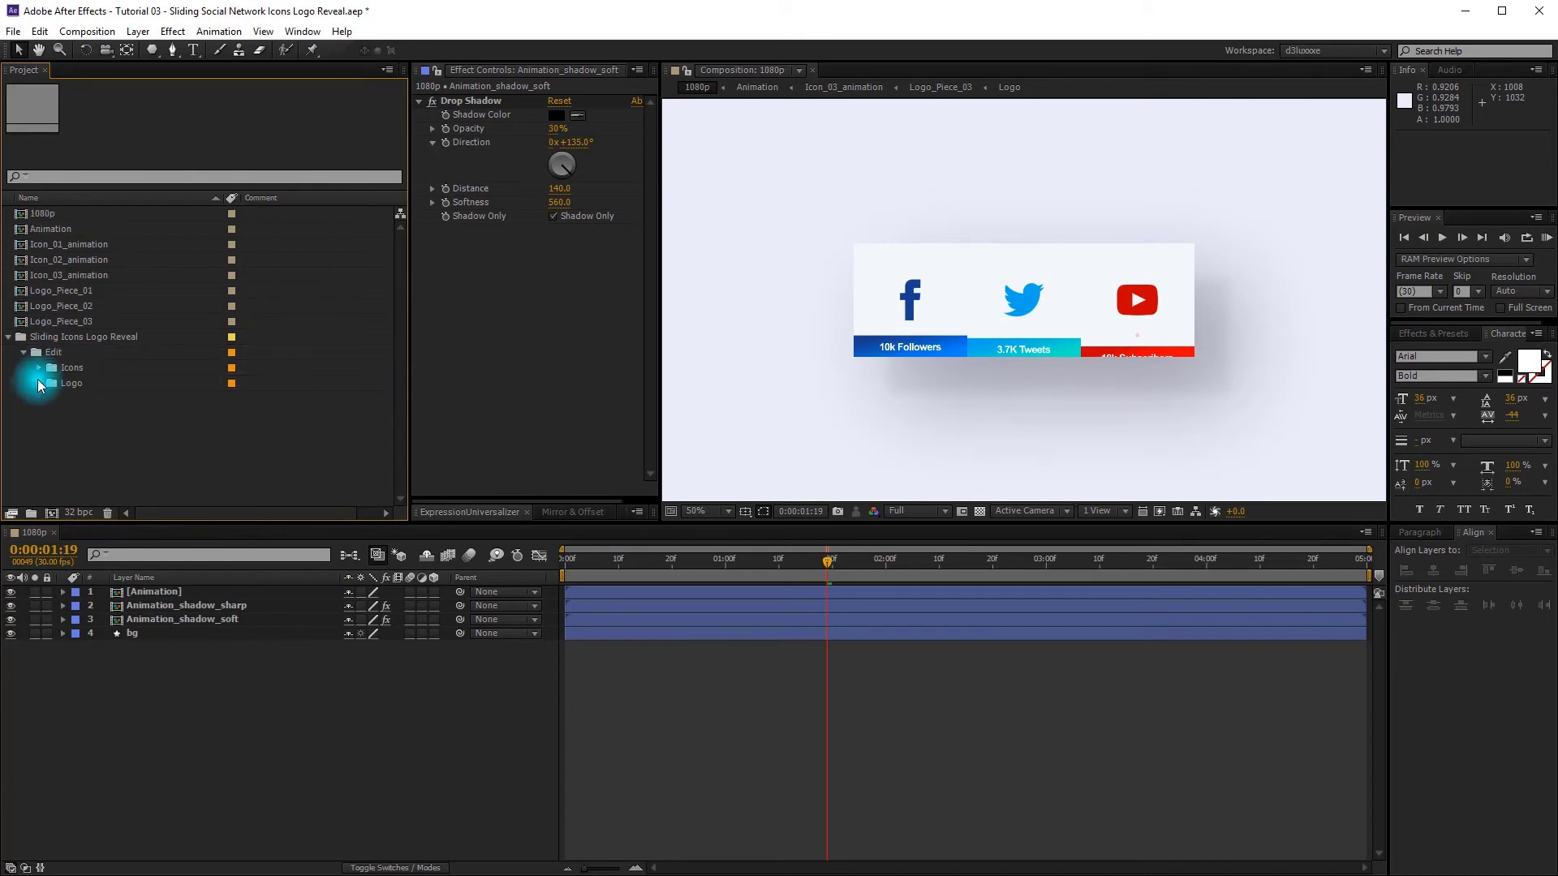
left_click(23, 352)
Step: Create a folder named 00_Render inside Sliding Icons Logo Reveal and move the 1080p composition into it
left_click(81, 337)
left_click(32, 513)
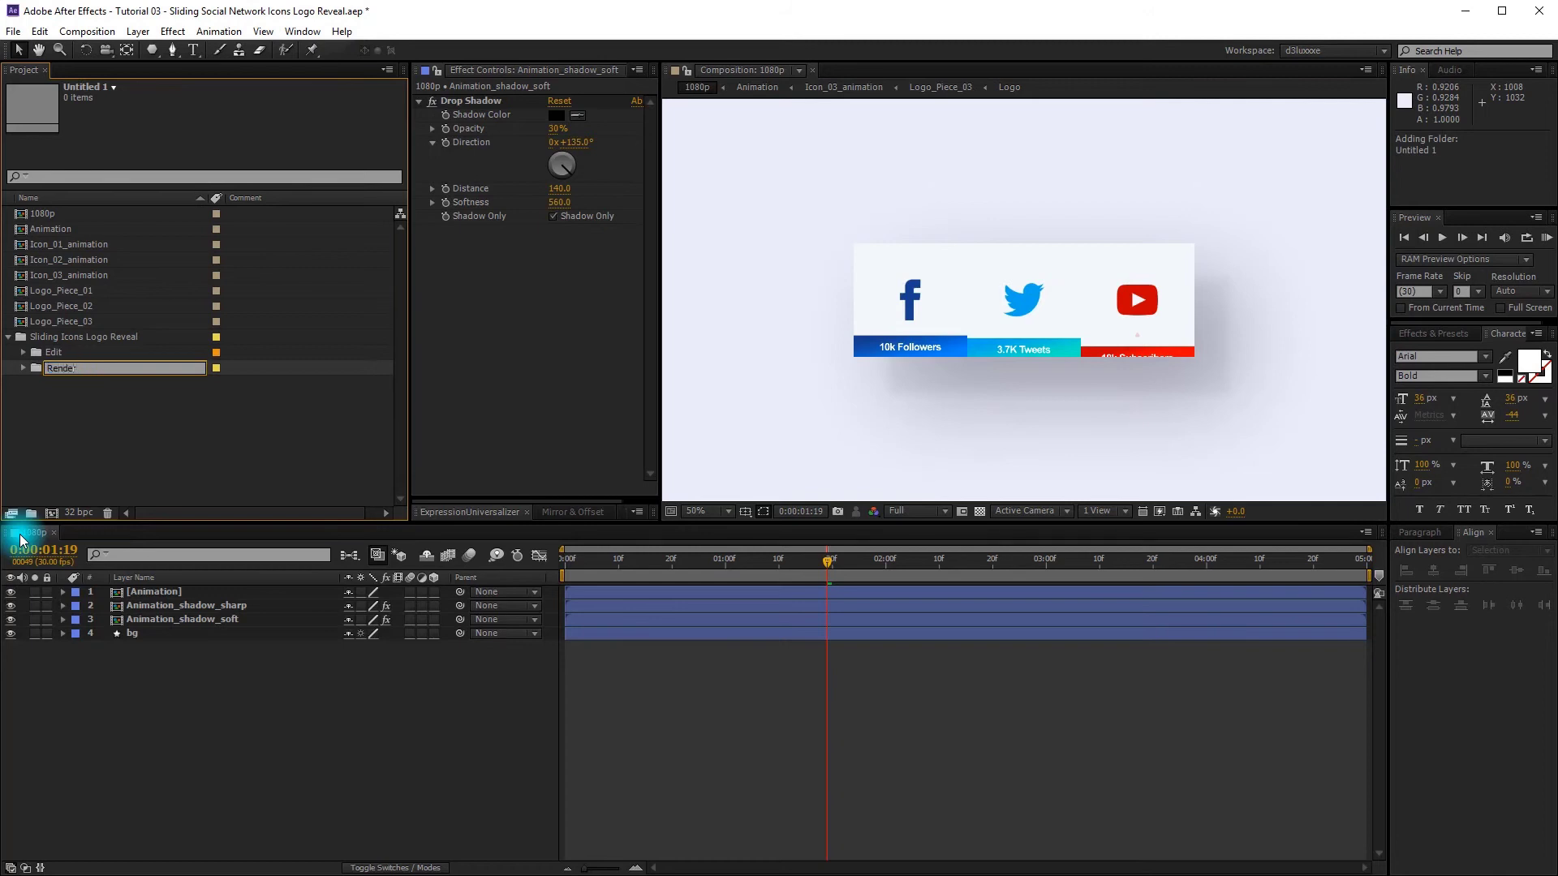
key("Return")
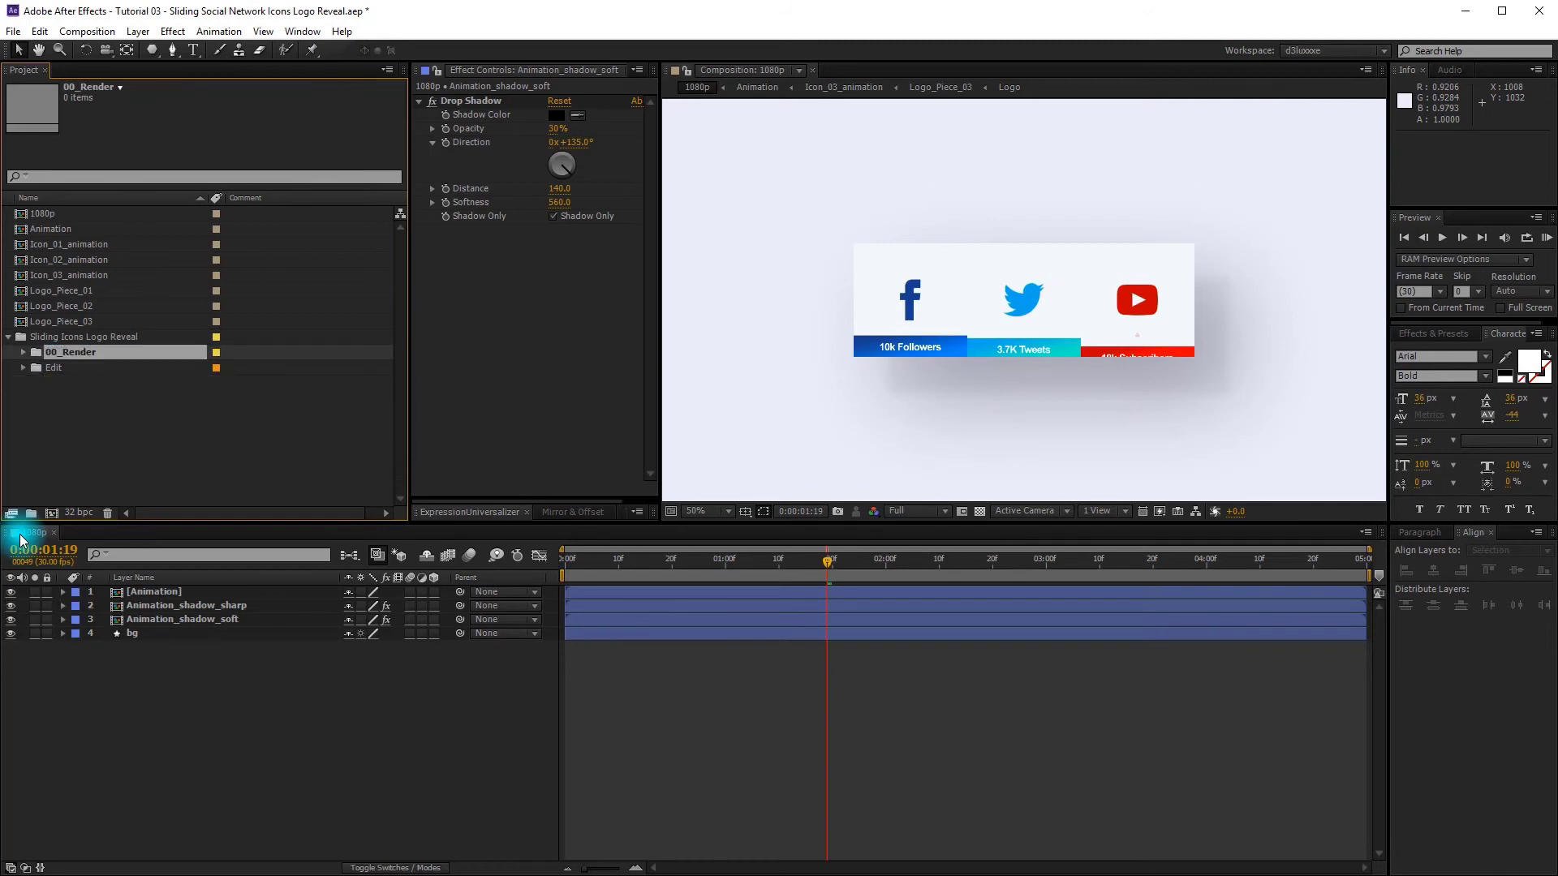
left_click_drag(63, 215, 71, 339)
Step: Set the label color of the Sliding Icons Logo Reveal folder, the 00_Render folder and the 1080p composition to Fuchsia
left_click(24, 337)
left_click(102, 325, "shift")
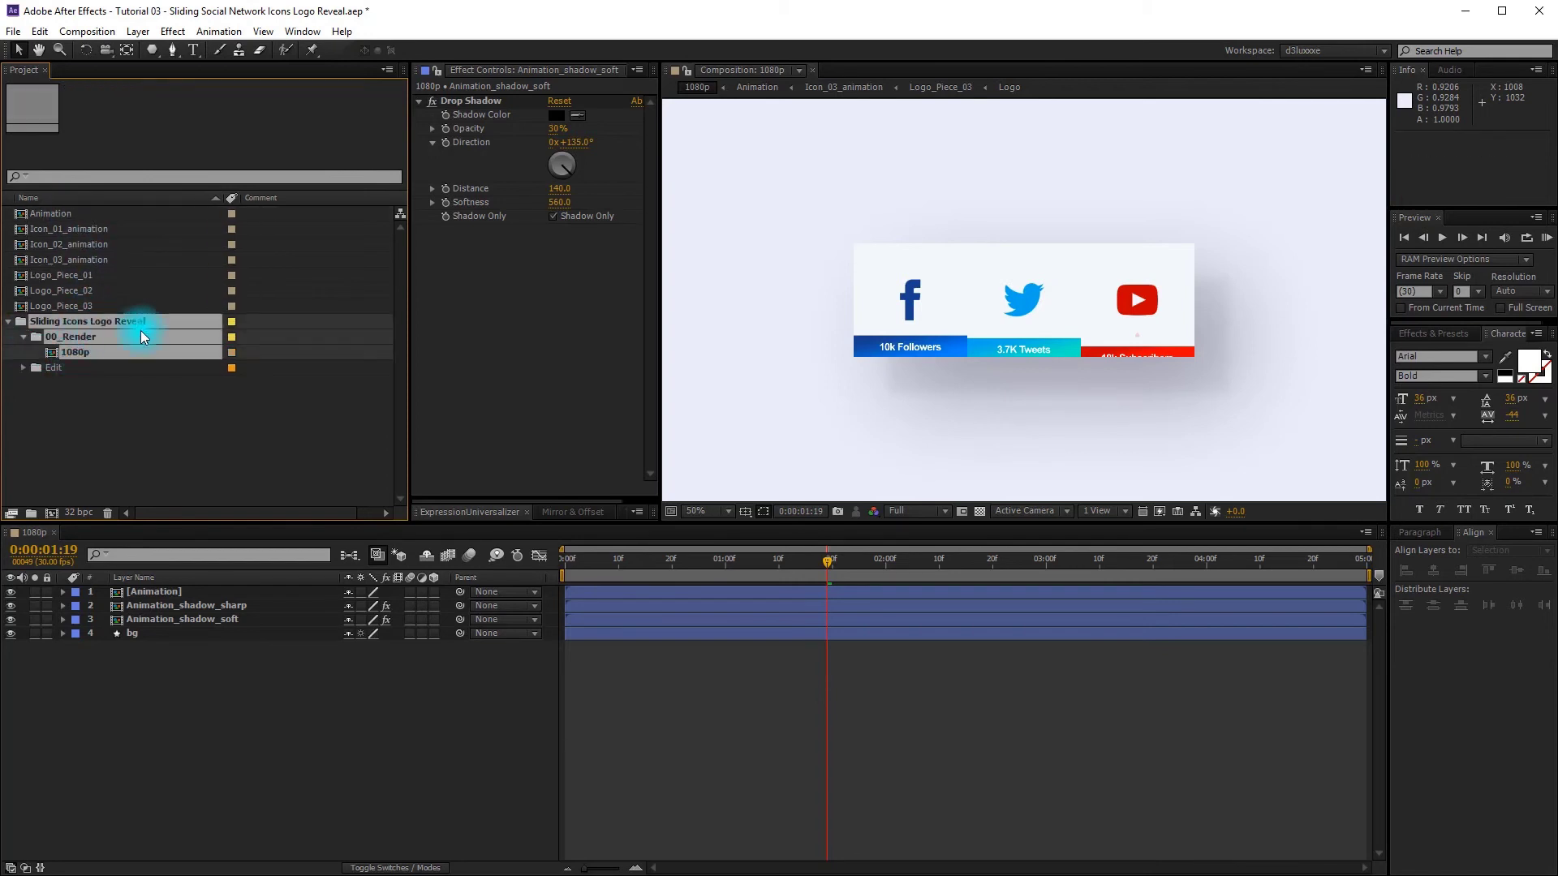
left_click(234, 323)
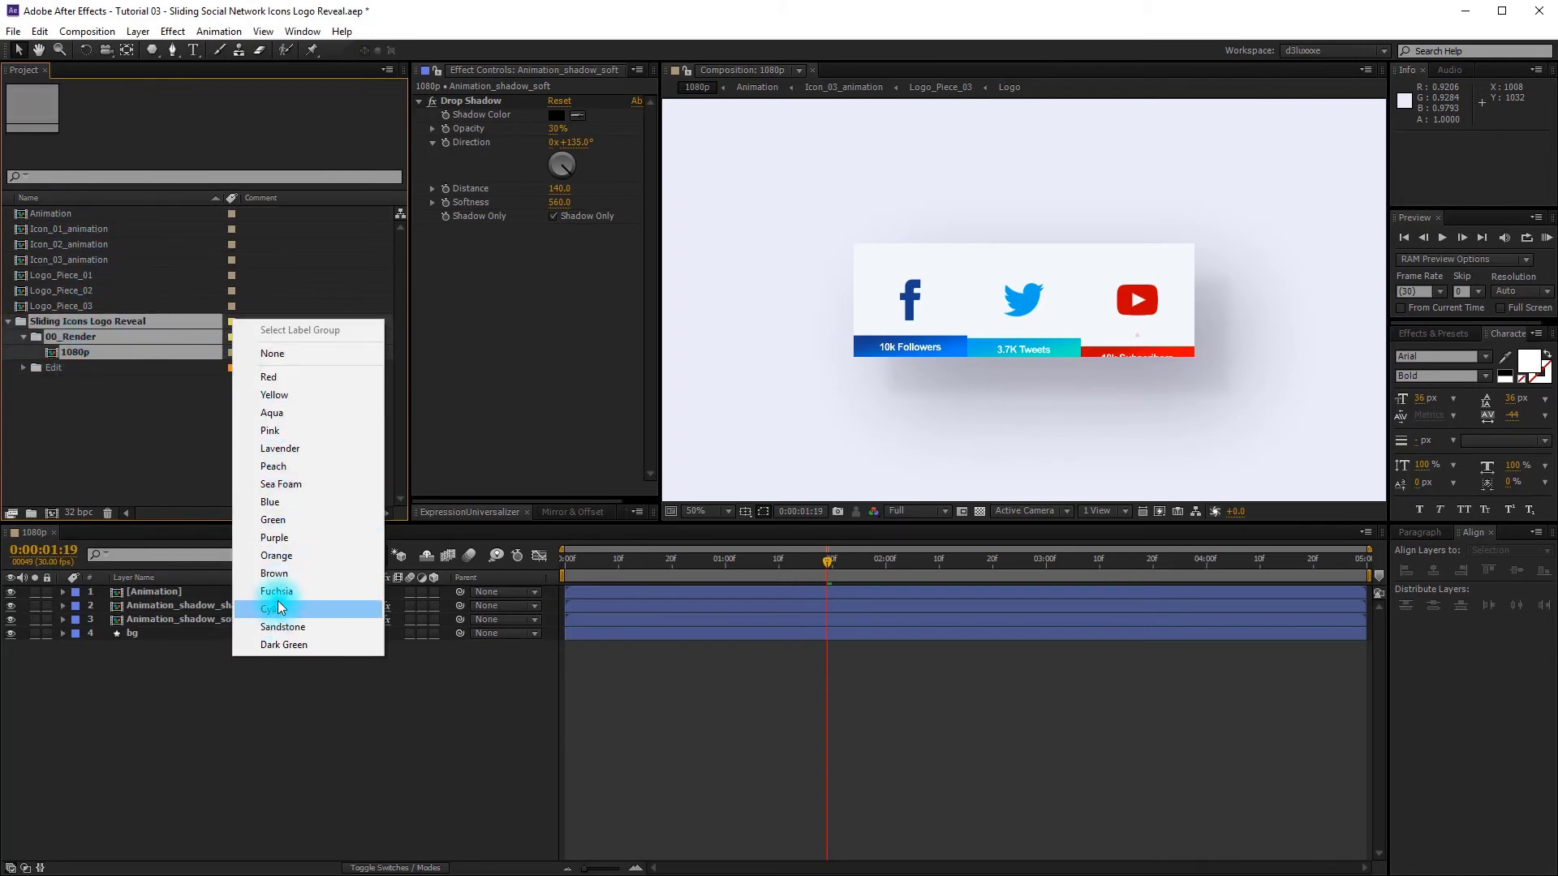
left_click(279, 596)
left_click(198, 484)
Step: Create a 02_Scene_elements folder inside Sliding Icons Logo Reveal and move the loose Animation, Icon animation and Logo_Piece compositions into it
left_click(32, 323)
left_click(24, 336)
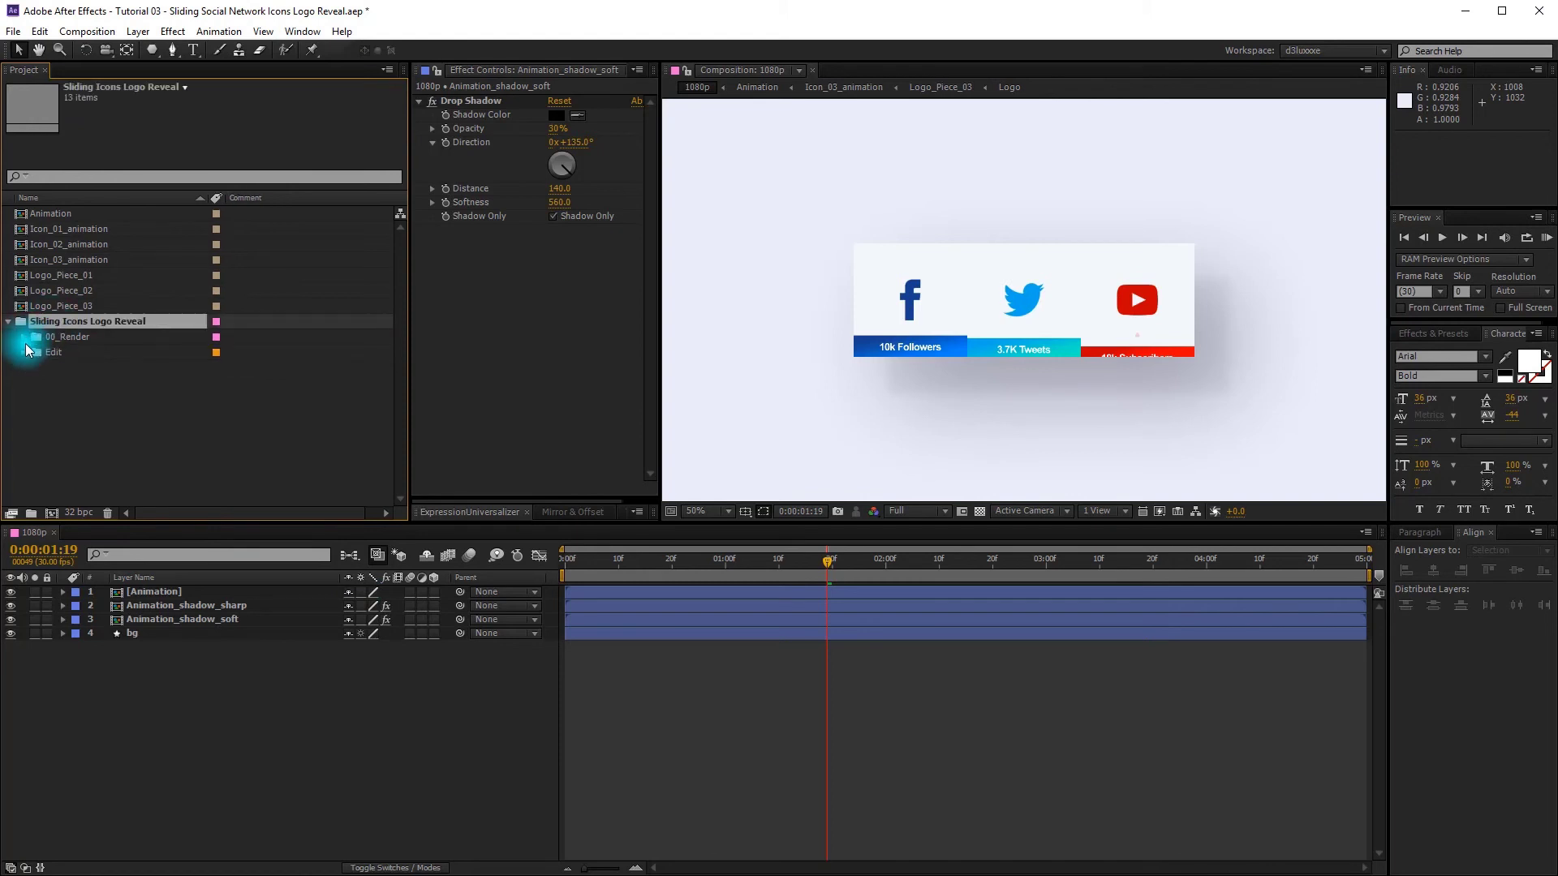
left_click(32, 512)
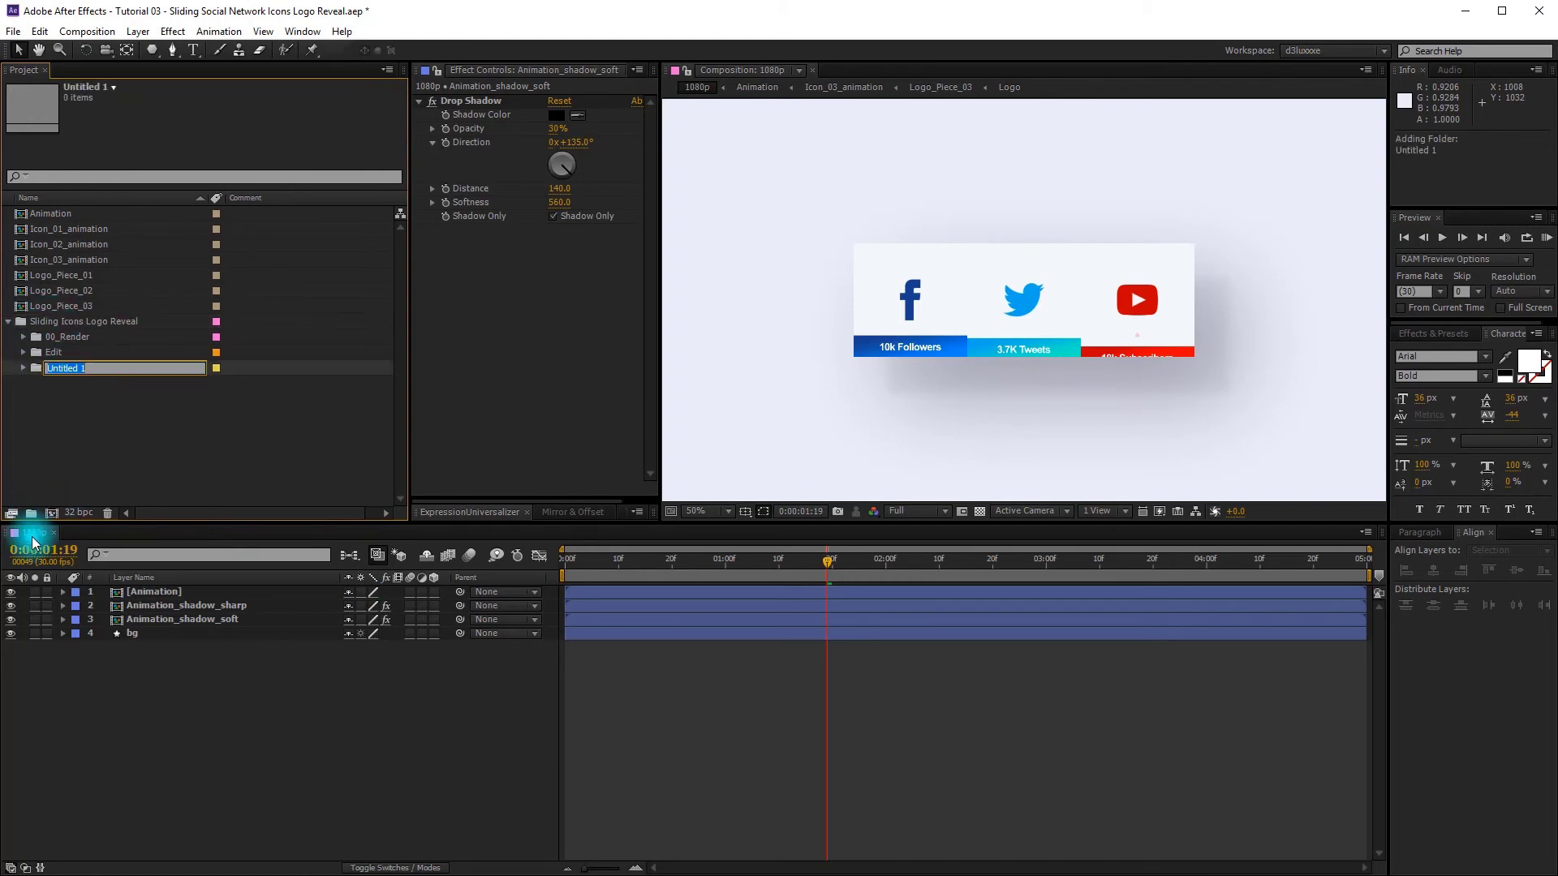
type("02_Scene_elements")
key("Return")
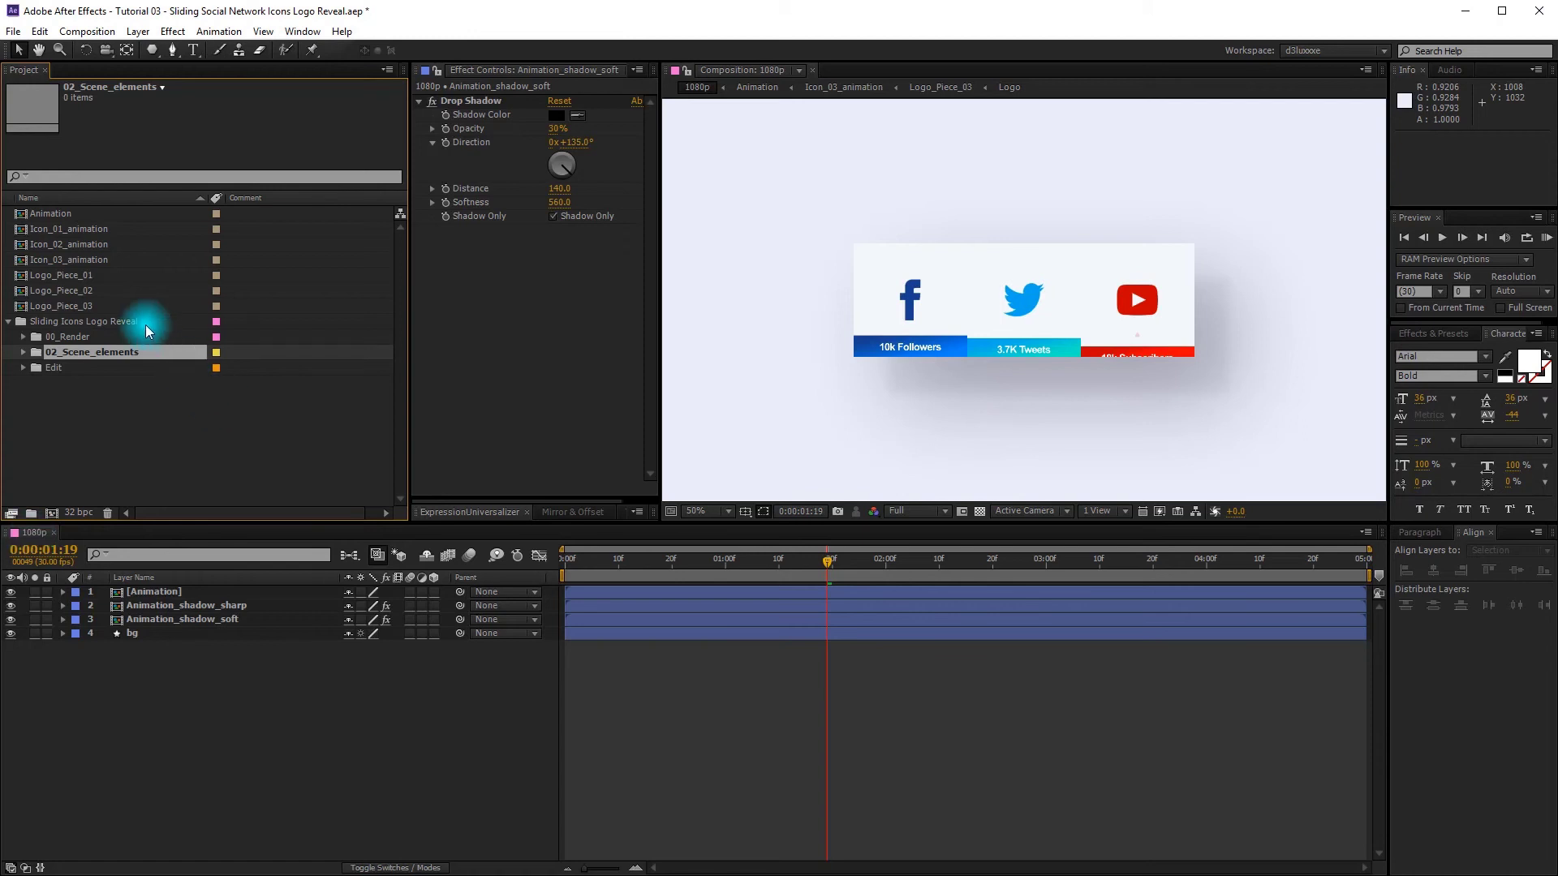
left_click_drag(71, 216, 112, 295)
left_click_drag(76, 216, 115, 353)
Step: Set the label color of the 02_Scene_elements folder and all compositions in it to Blue
left_click(23, 259)
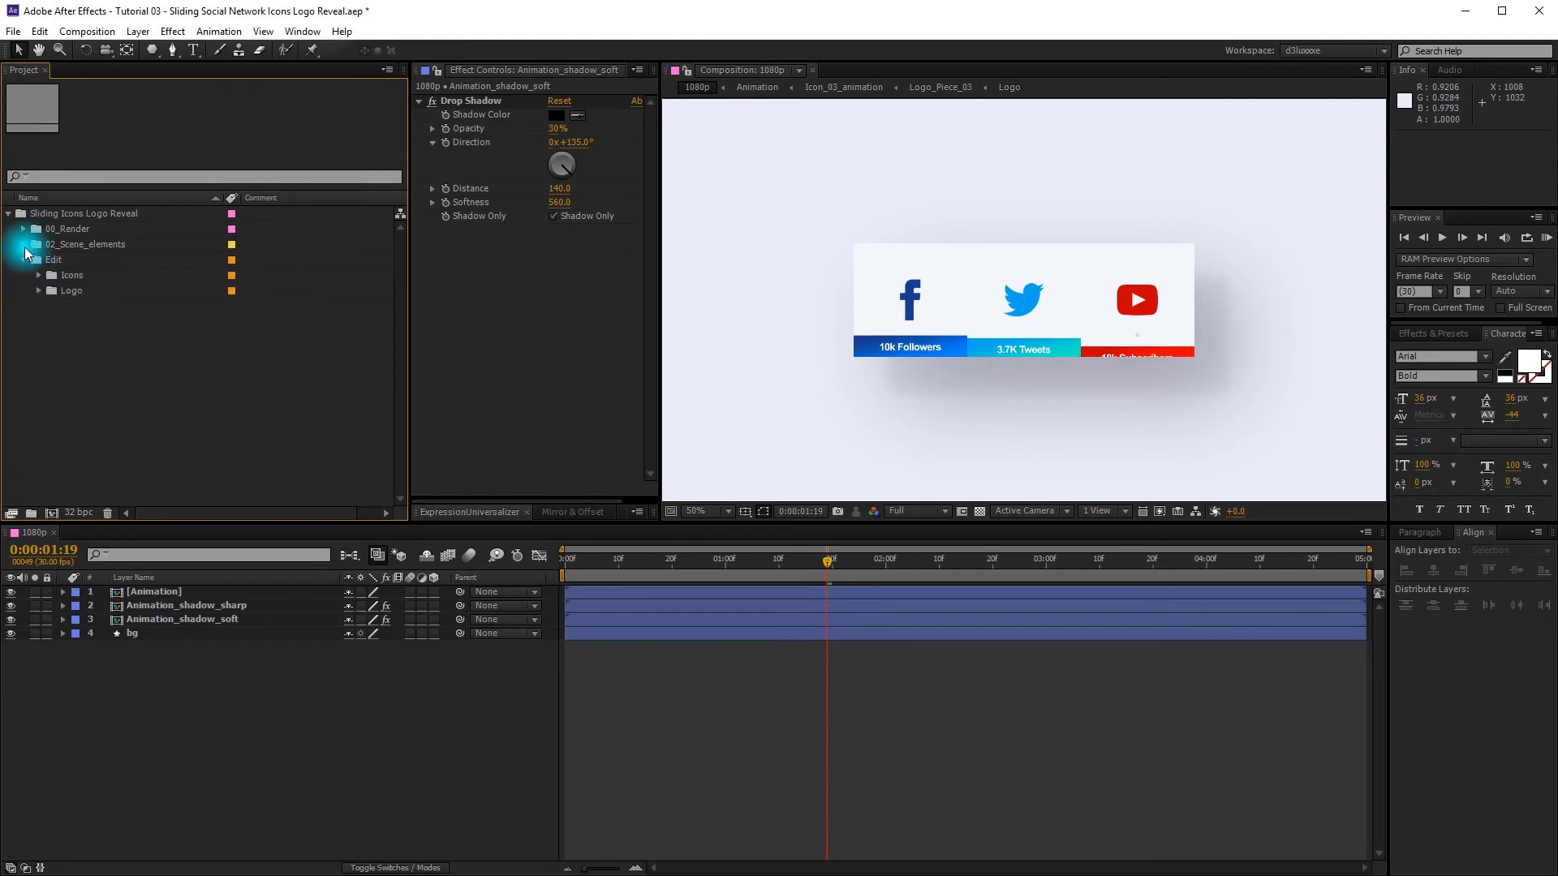
left_click(25, 244)
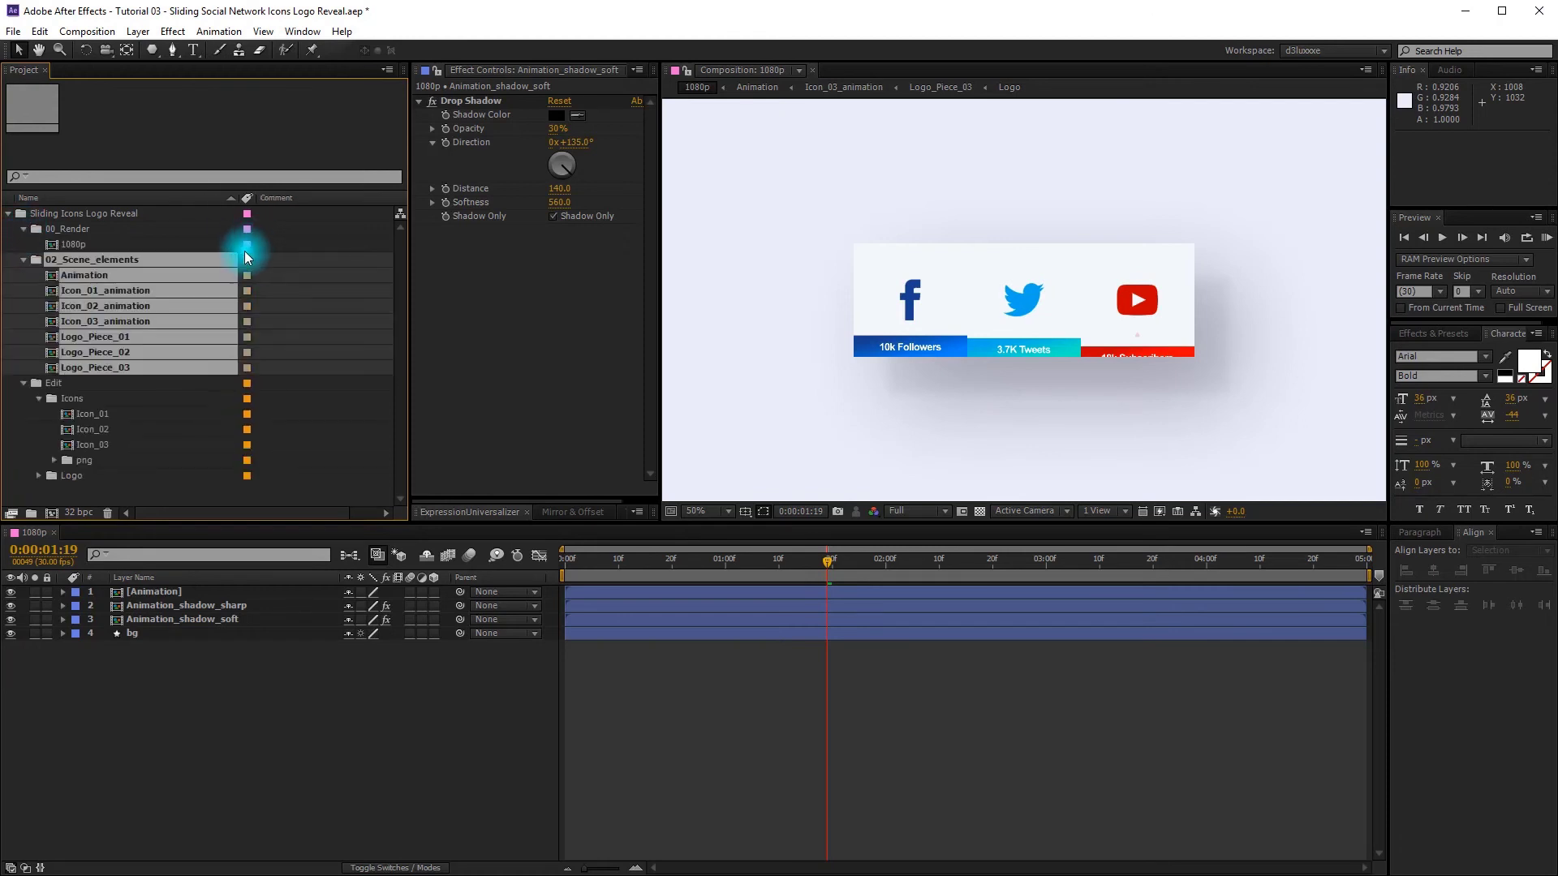
left_click(245, 261)
left_click(284, 445)
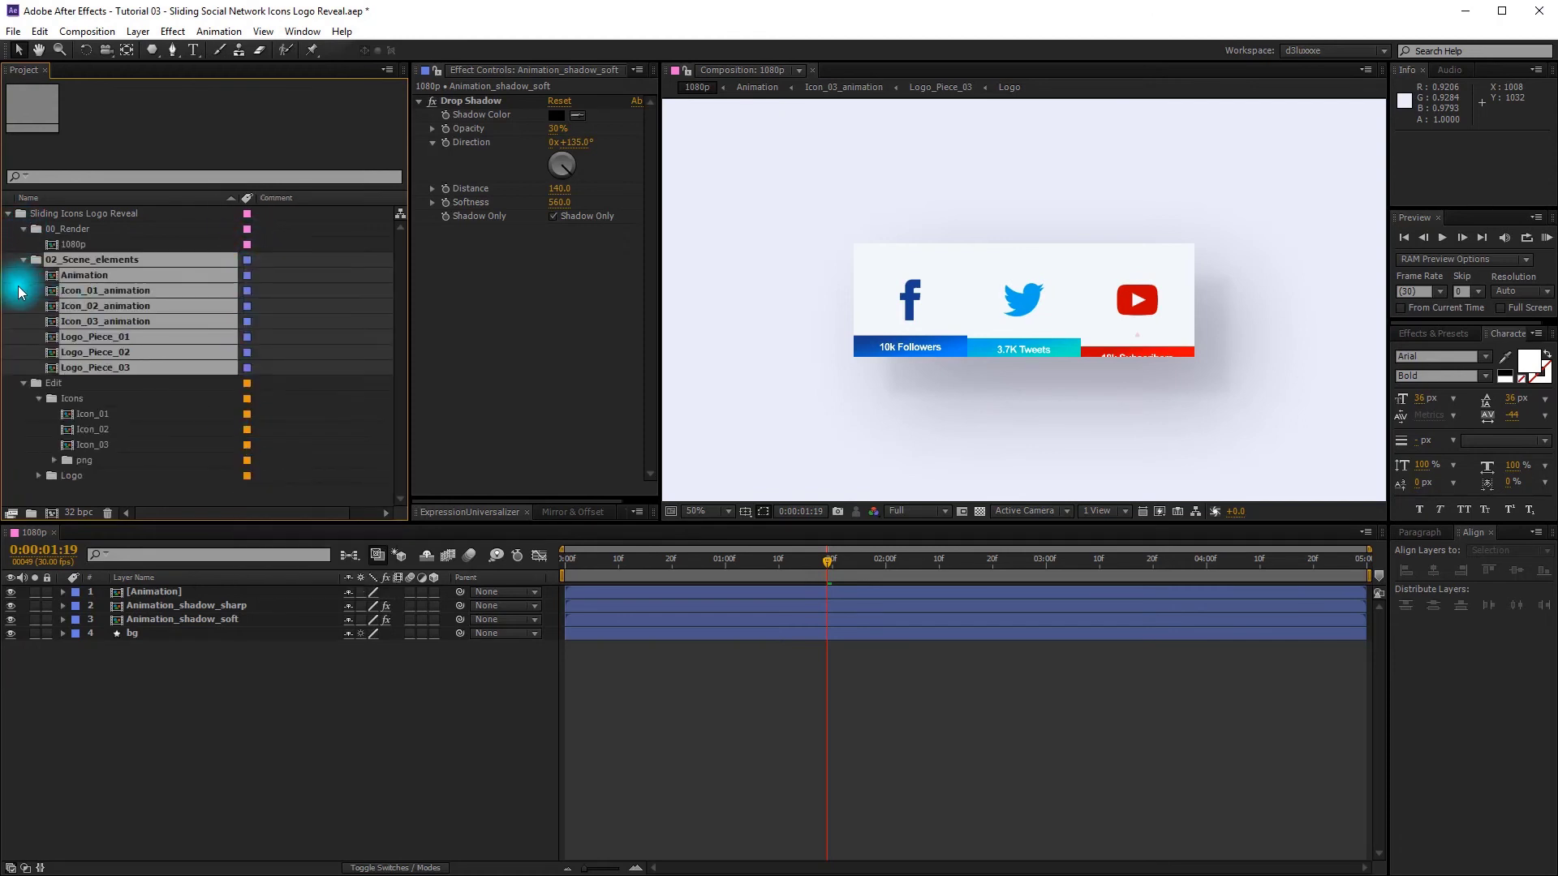
left_click(18, 267)
left_click(24, 262)
left_click(23, 229)
left_click(23, 259)
Step: Rename the Edit folder as 01_Edit
left_click(49, 260)
key("Return")
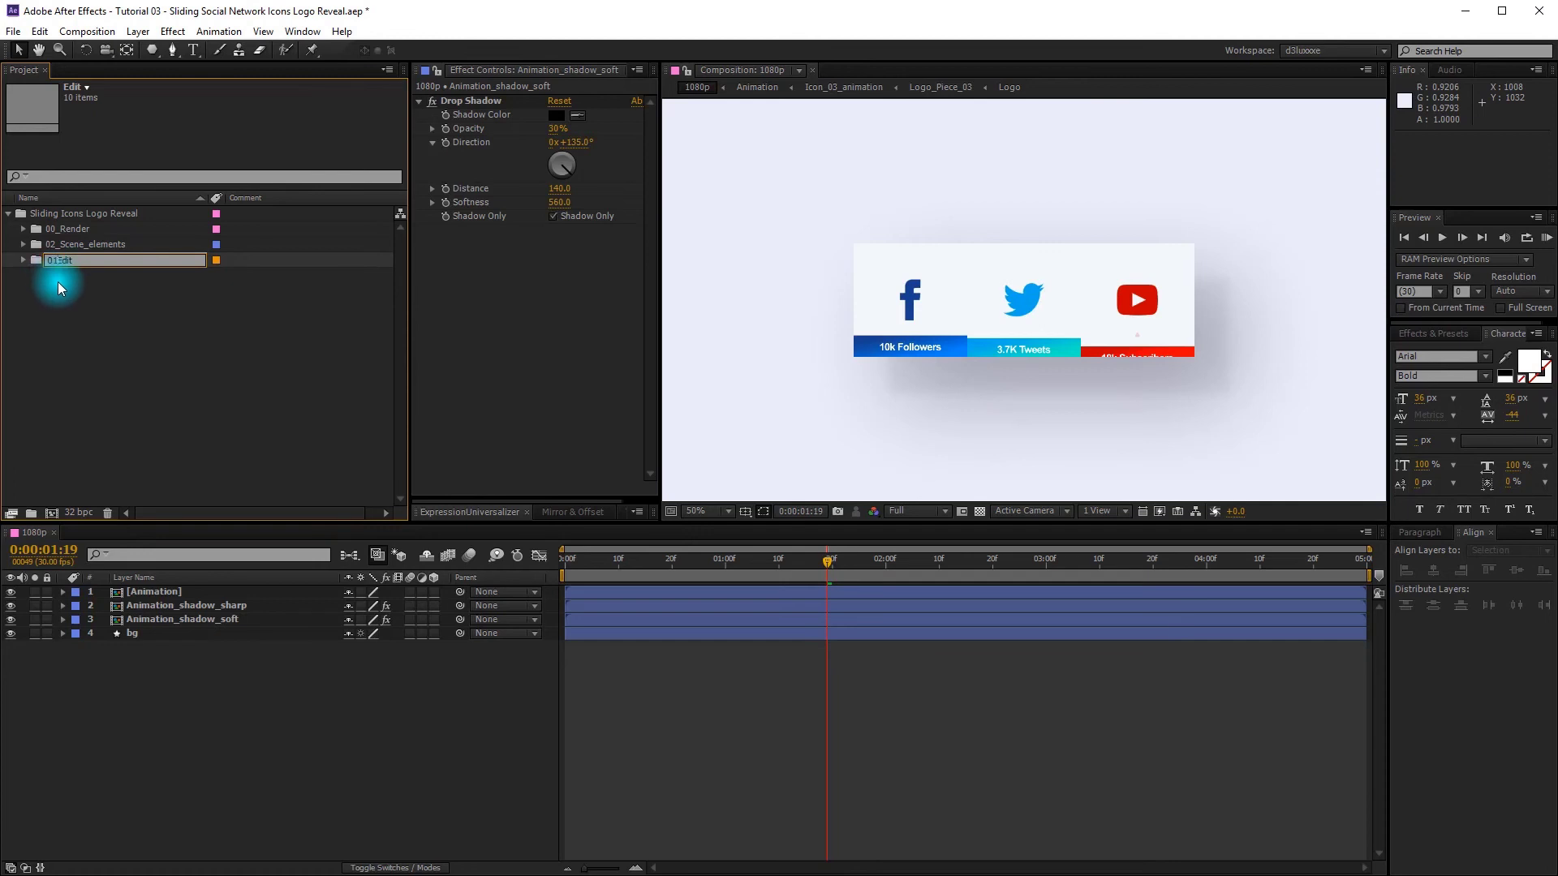
type("01_")
key("Return")
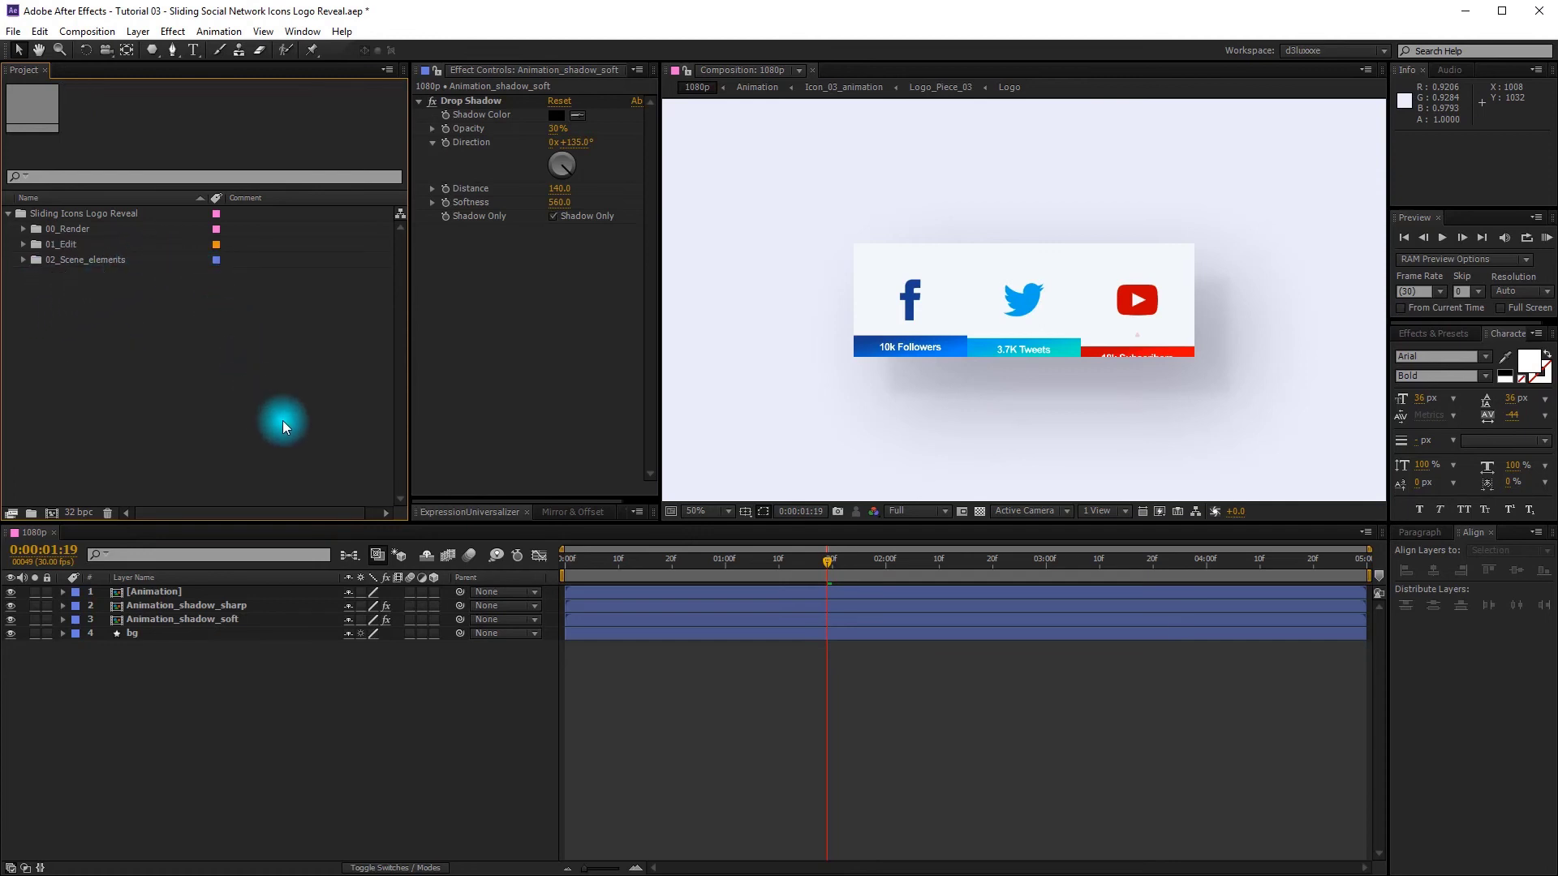
Step: Set the label color of all three icon animation layers in the Animation composition to Blue
left_click_drag(622, 566, 661, 562)
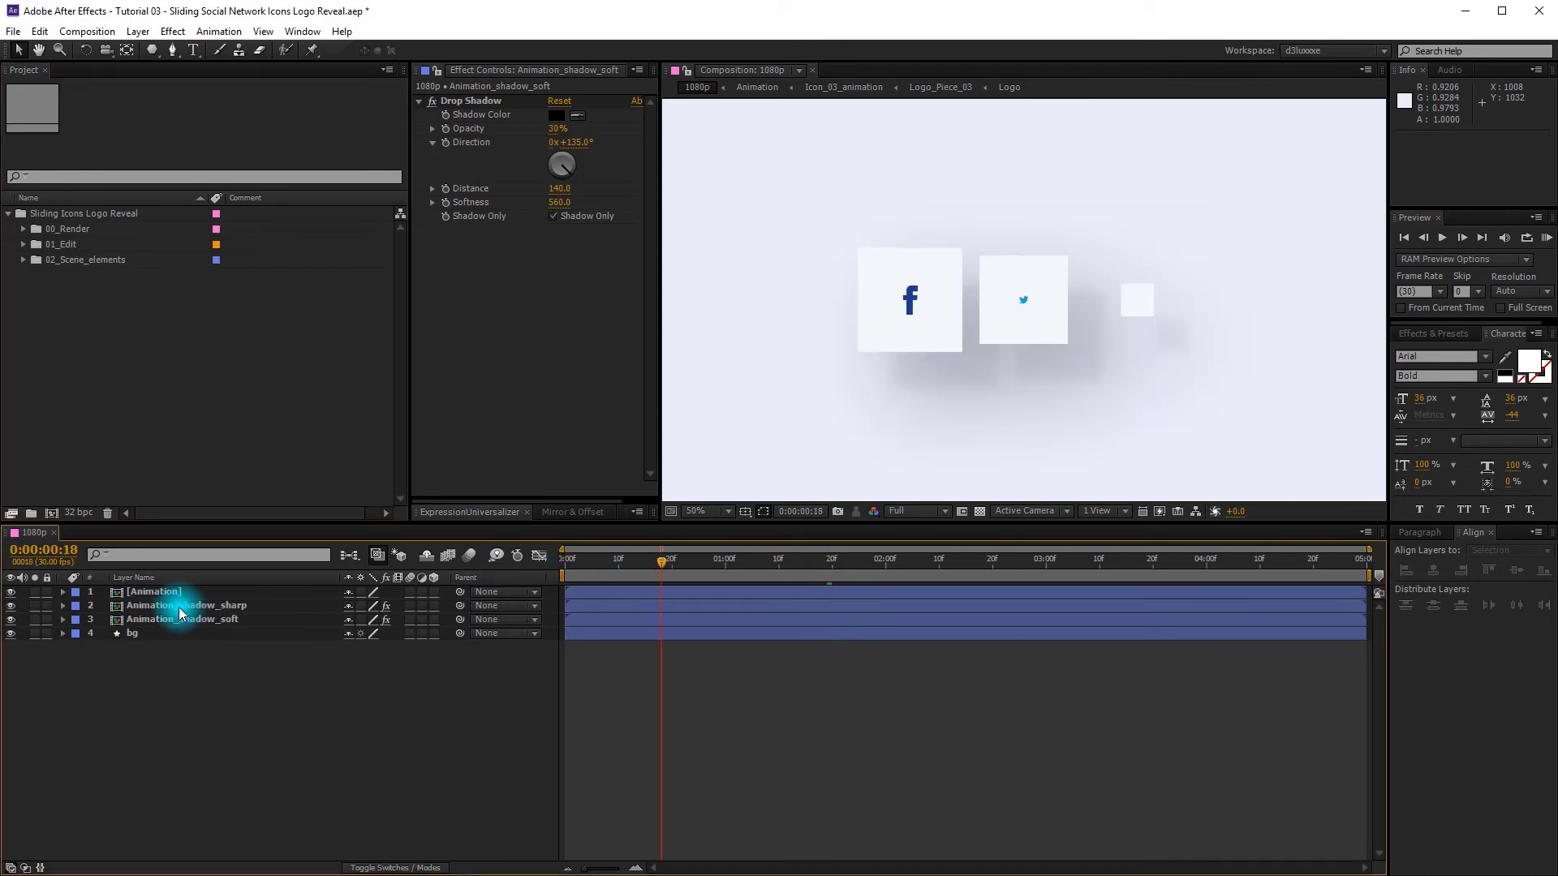
double_click(166, 593)
key("ctrl+a")
left_click(77, 605)
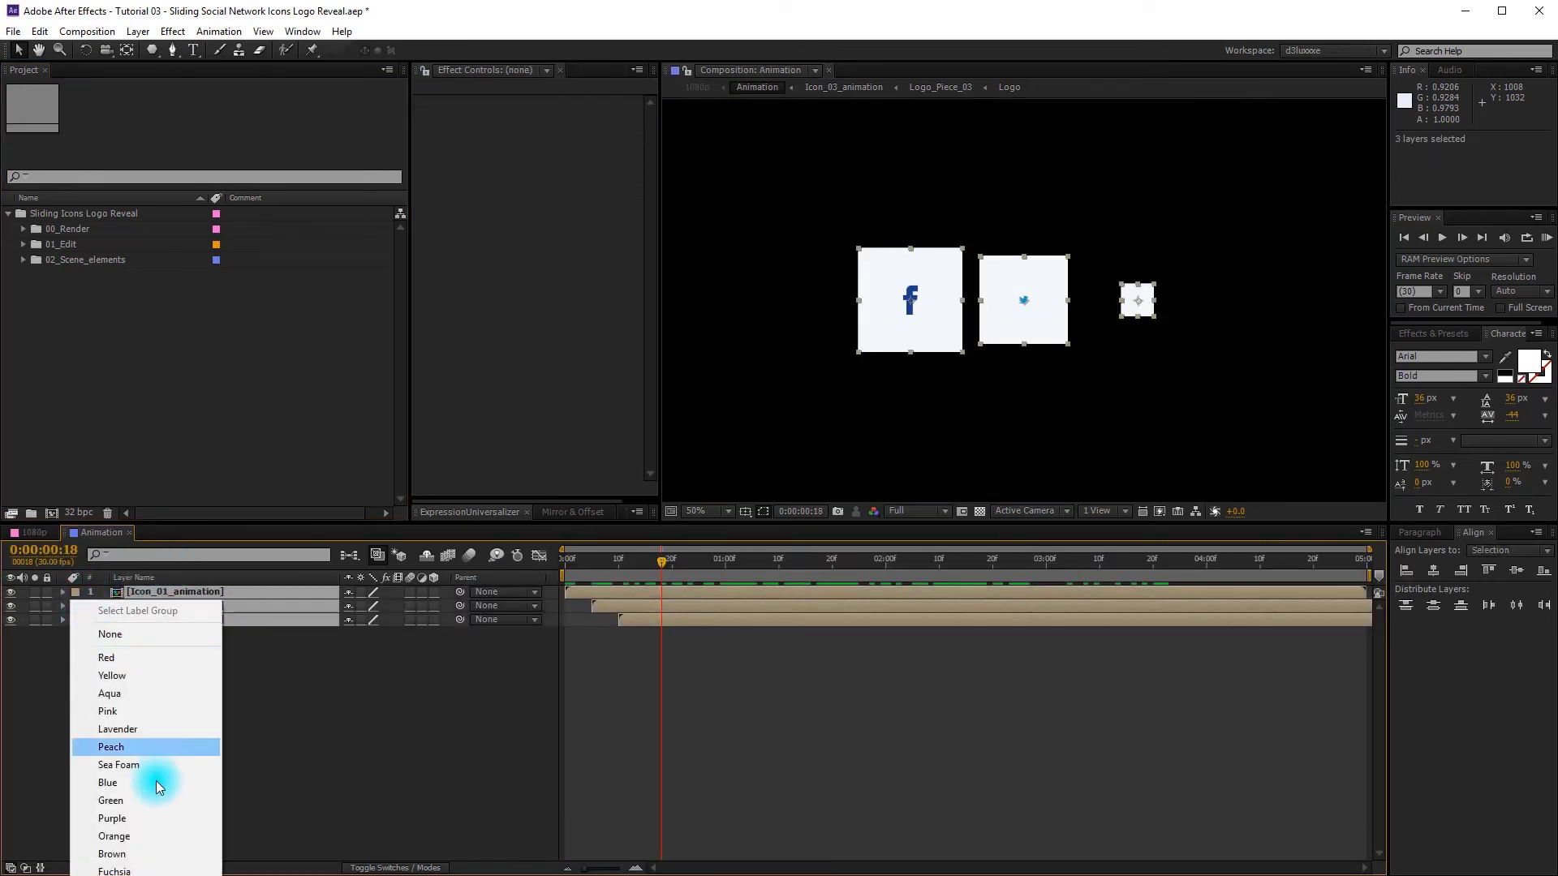
left_click(146, 790)
Step: Check the layer label colors in Icon_01_animation, Icon_02_animation and Icon_03_animation, close their timelines and return to the 1080p composition
double_click(163, 595)
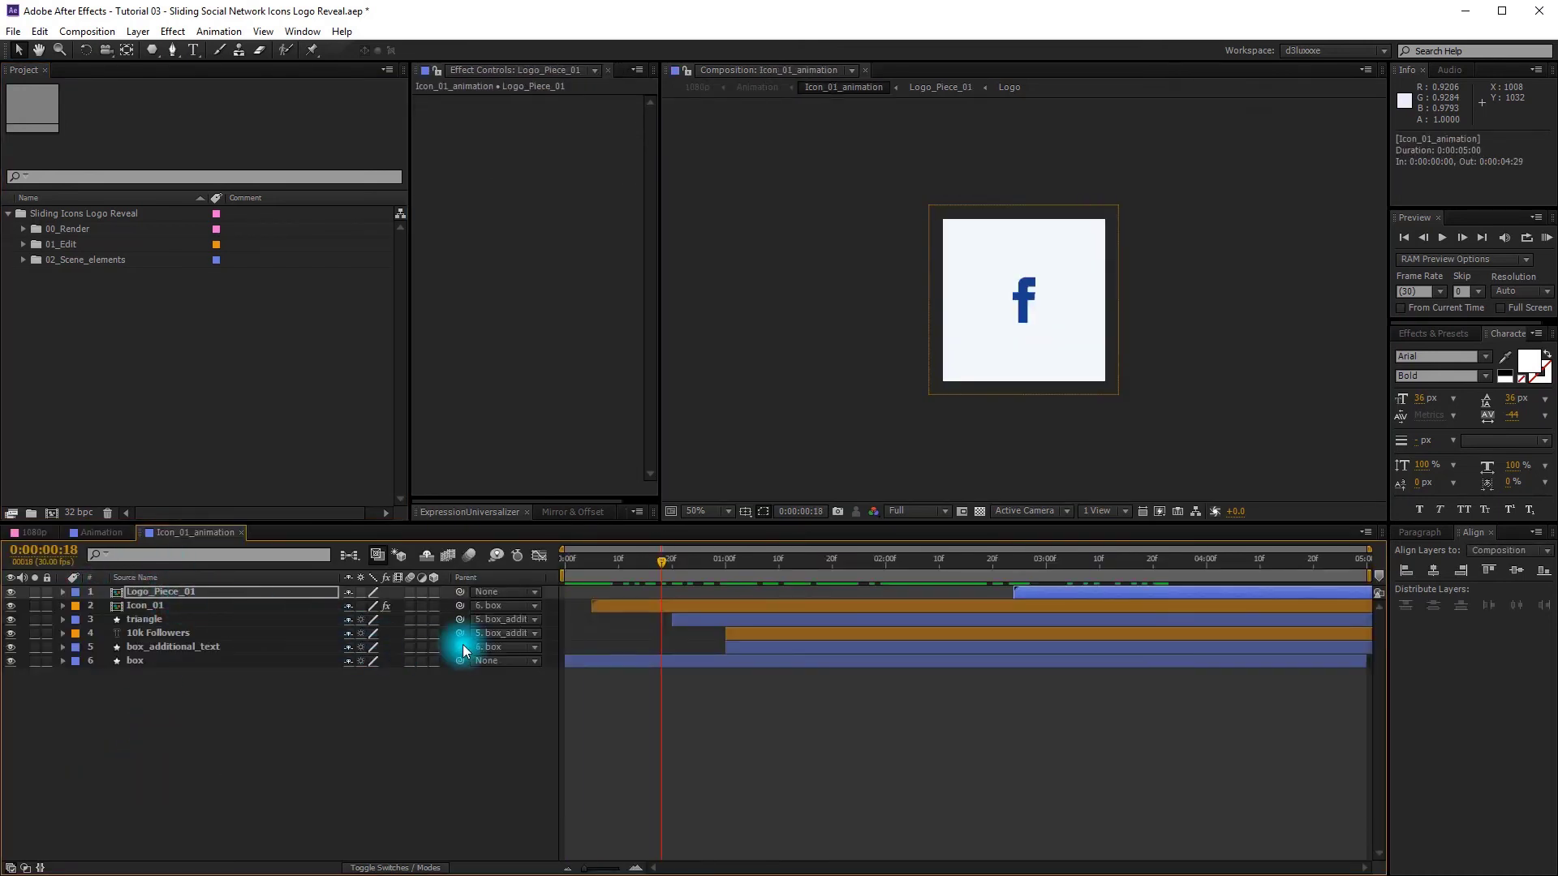
left_click(91, 536)
double_click(157, 607)
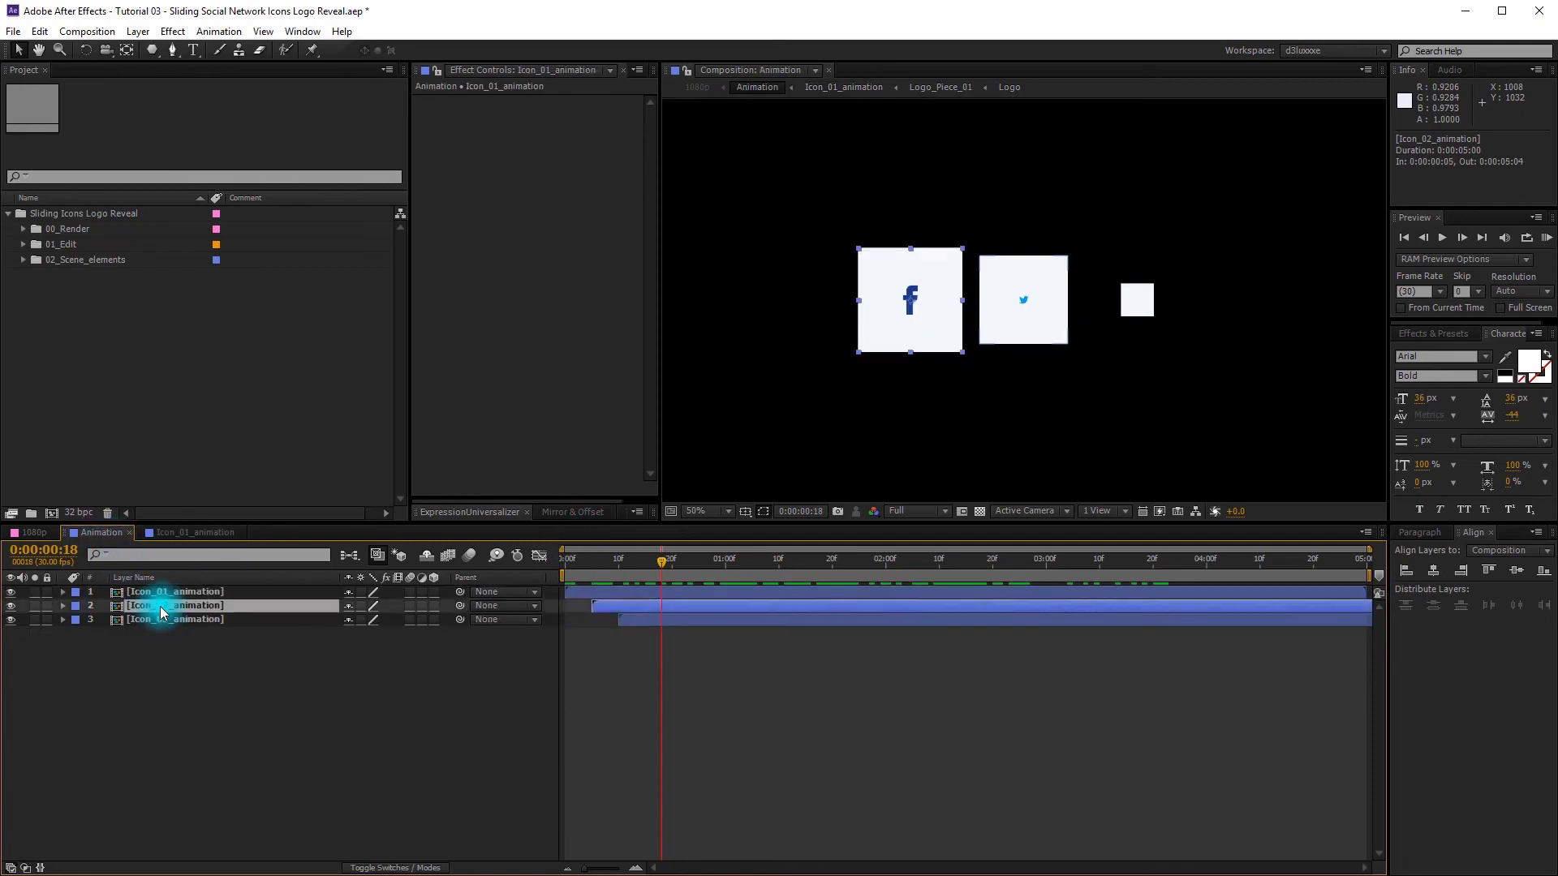
left_click(102, 533)
double_click(138, 619)
left_click(169, 532)
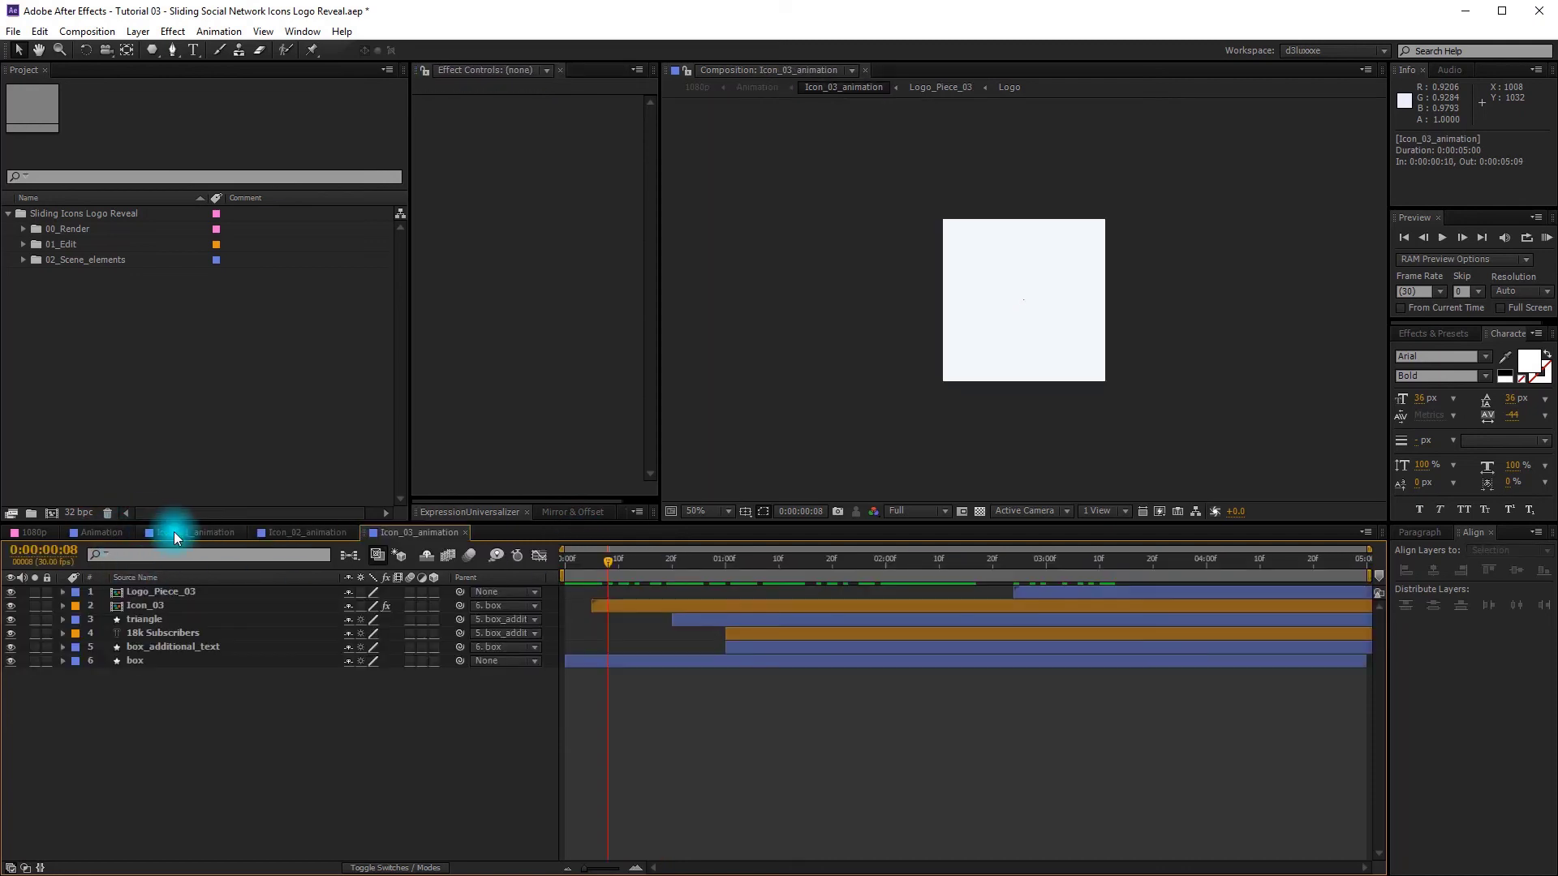
left_click(313, 533)
left_click(408, 533)
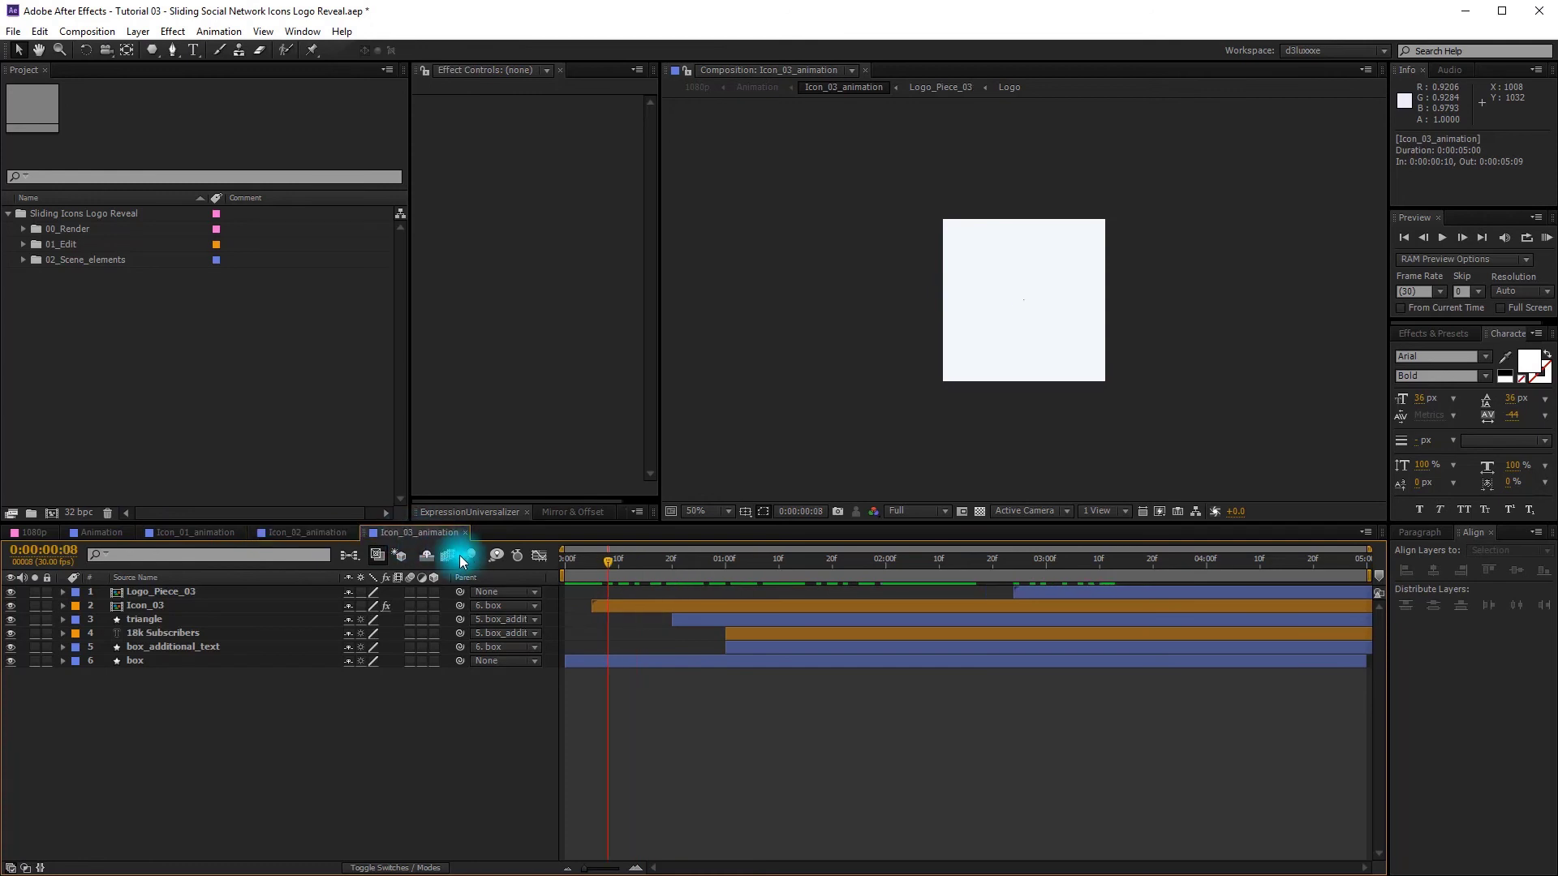
left_click(236, 533)
left_click(242, 533)
left_click(240, 533)
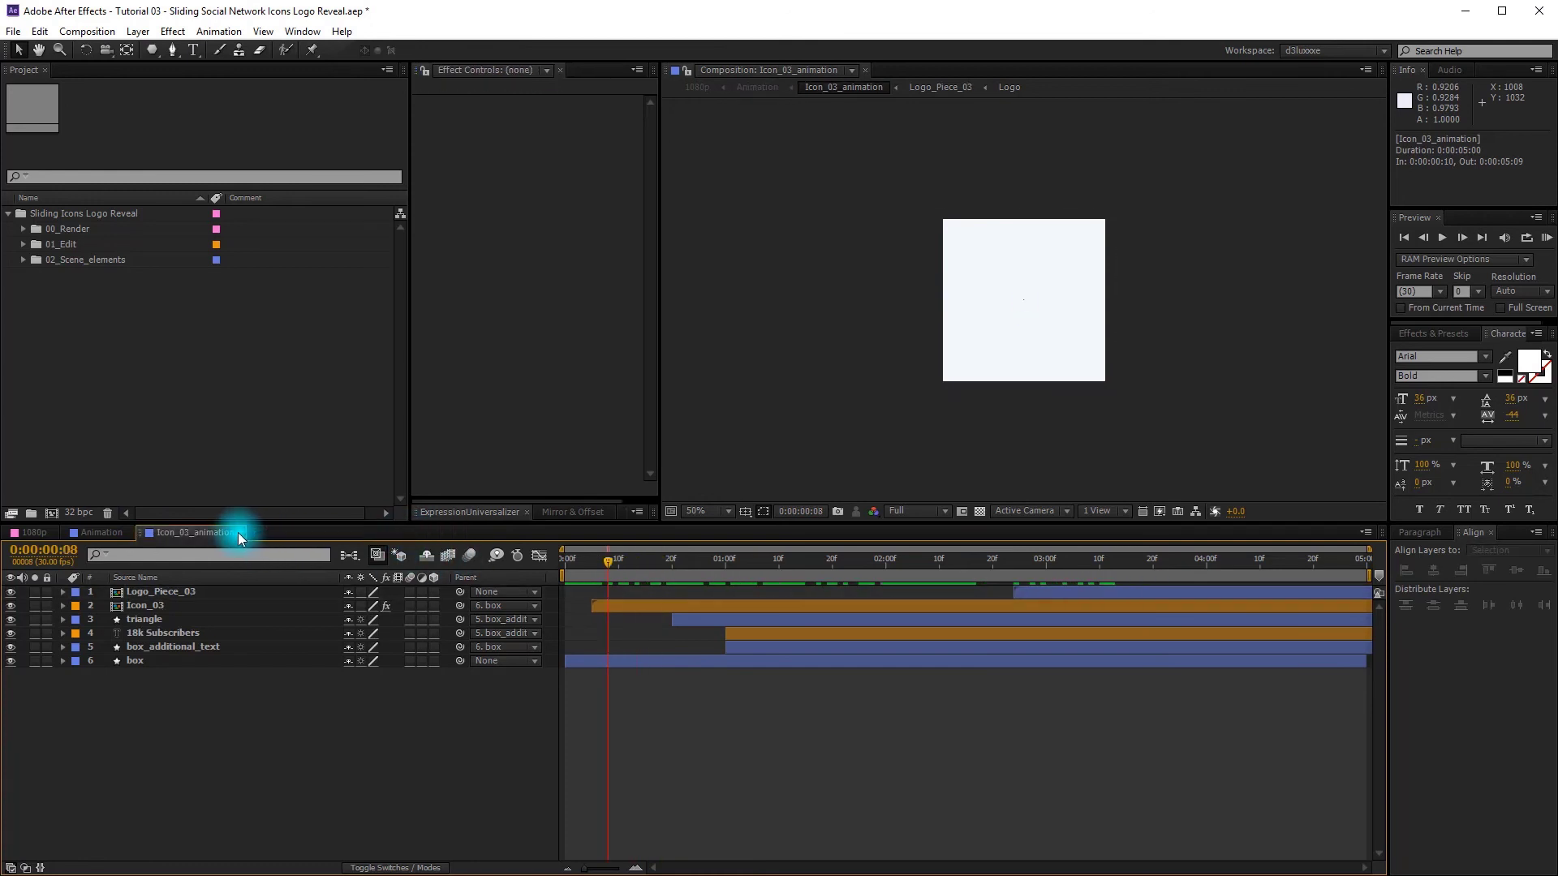
left_click(239, 532)
left_click(33, 534)
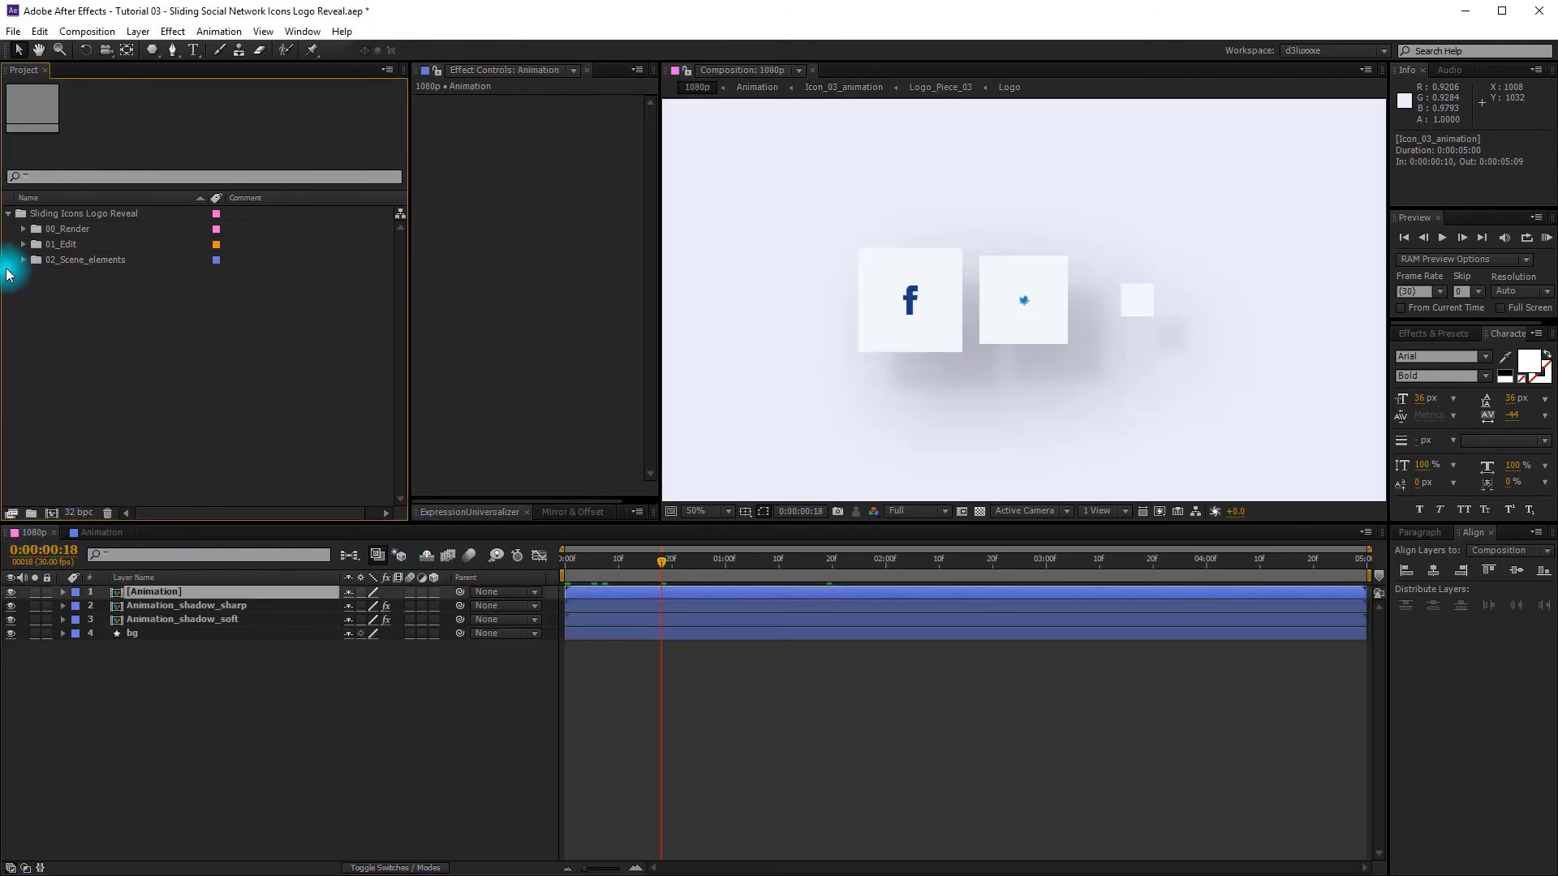
Step: Open the Icon_01, Icon_02 and Icon_03 compositions from the Icons folder in 01_Edit
left_click(24, 244)
left_click(39, 259)
left_click(50, 274)
left_click(96, 306, "shift")
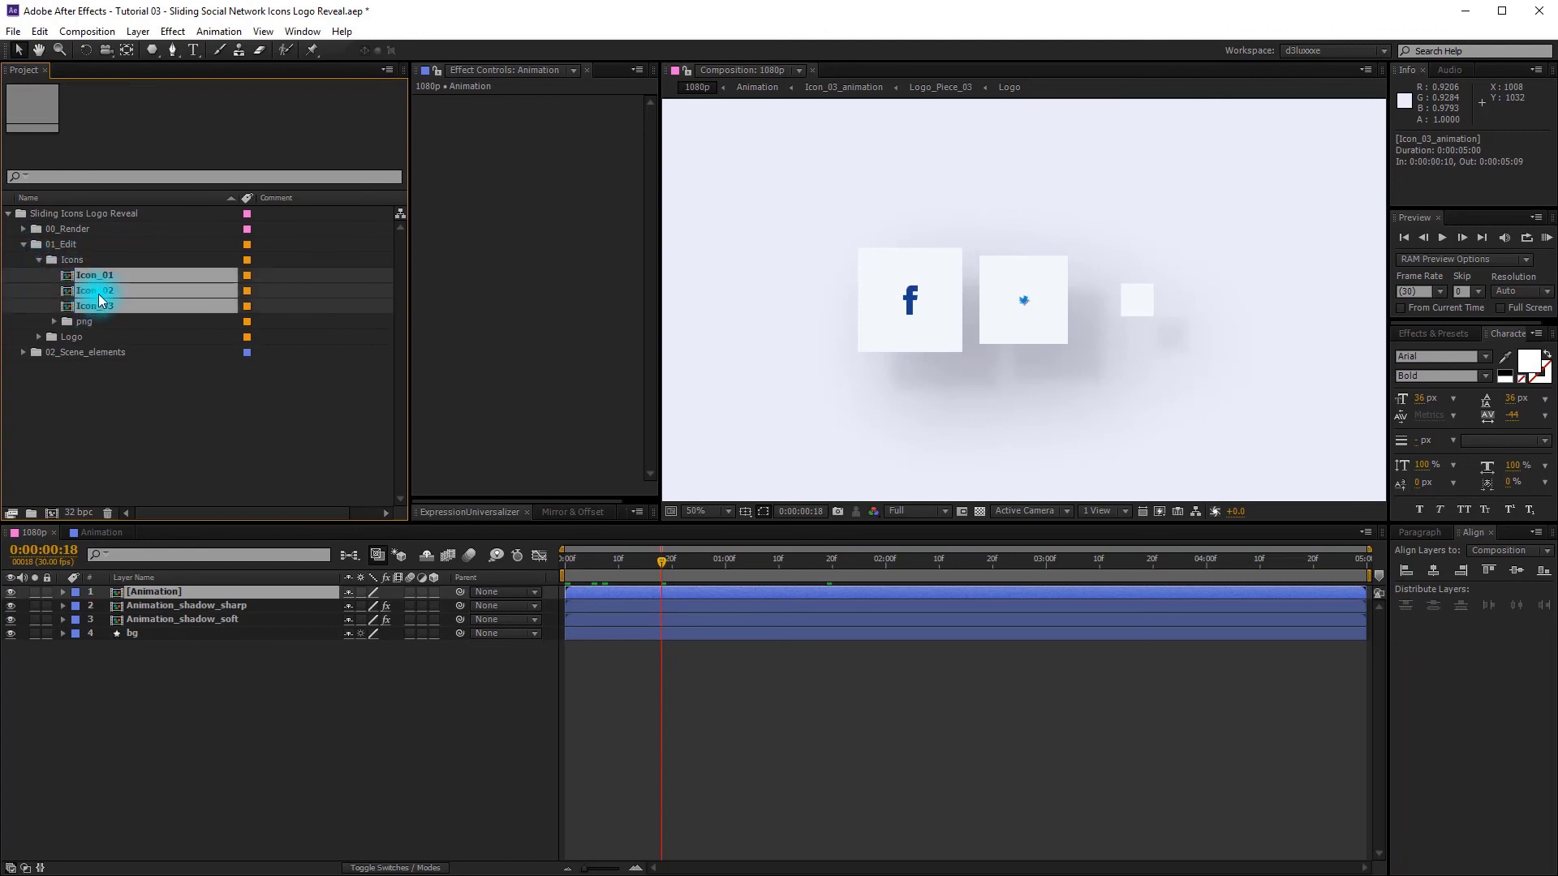
double_click(97, 297)
Step: Open the Logo composition and set the label color of its Your Logo text layer to Orange
left_click(39, 336)
double_click(82, 352)
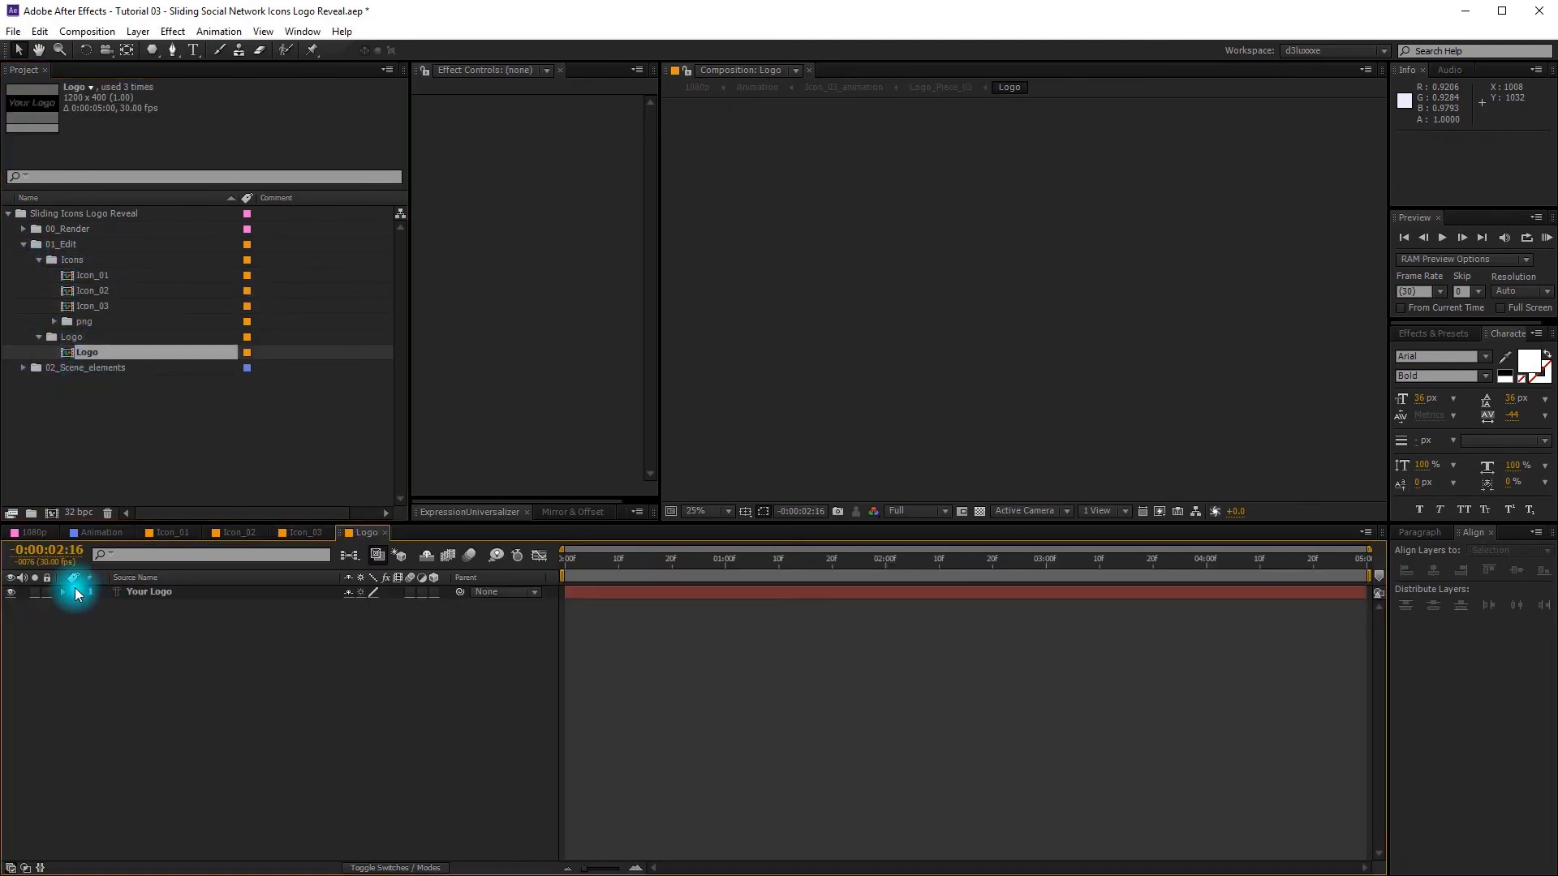
left_click(75, 591)
left_click(154, 836)
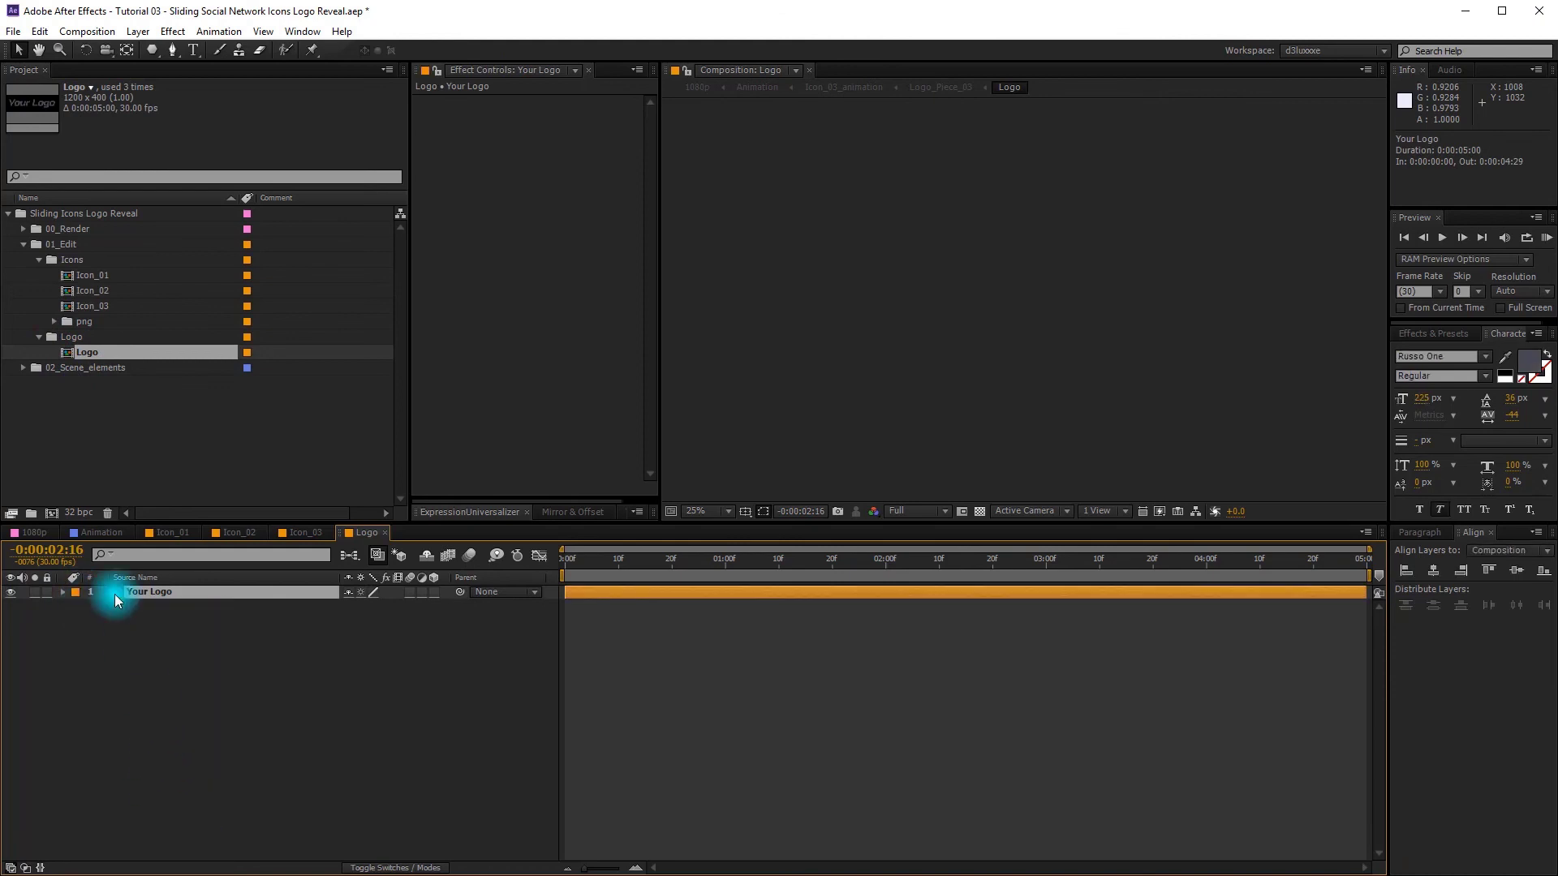
Step: Close the Animation timeline and set the label color of the PNG layers in Icon_01, Icon_02 and Icon_03 to Orange
left_click(122, 532)
left_click(124, 533)
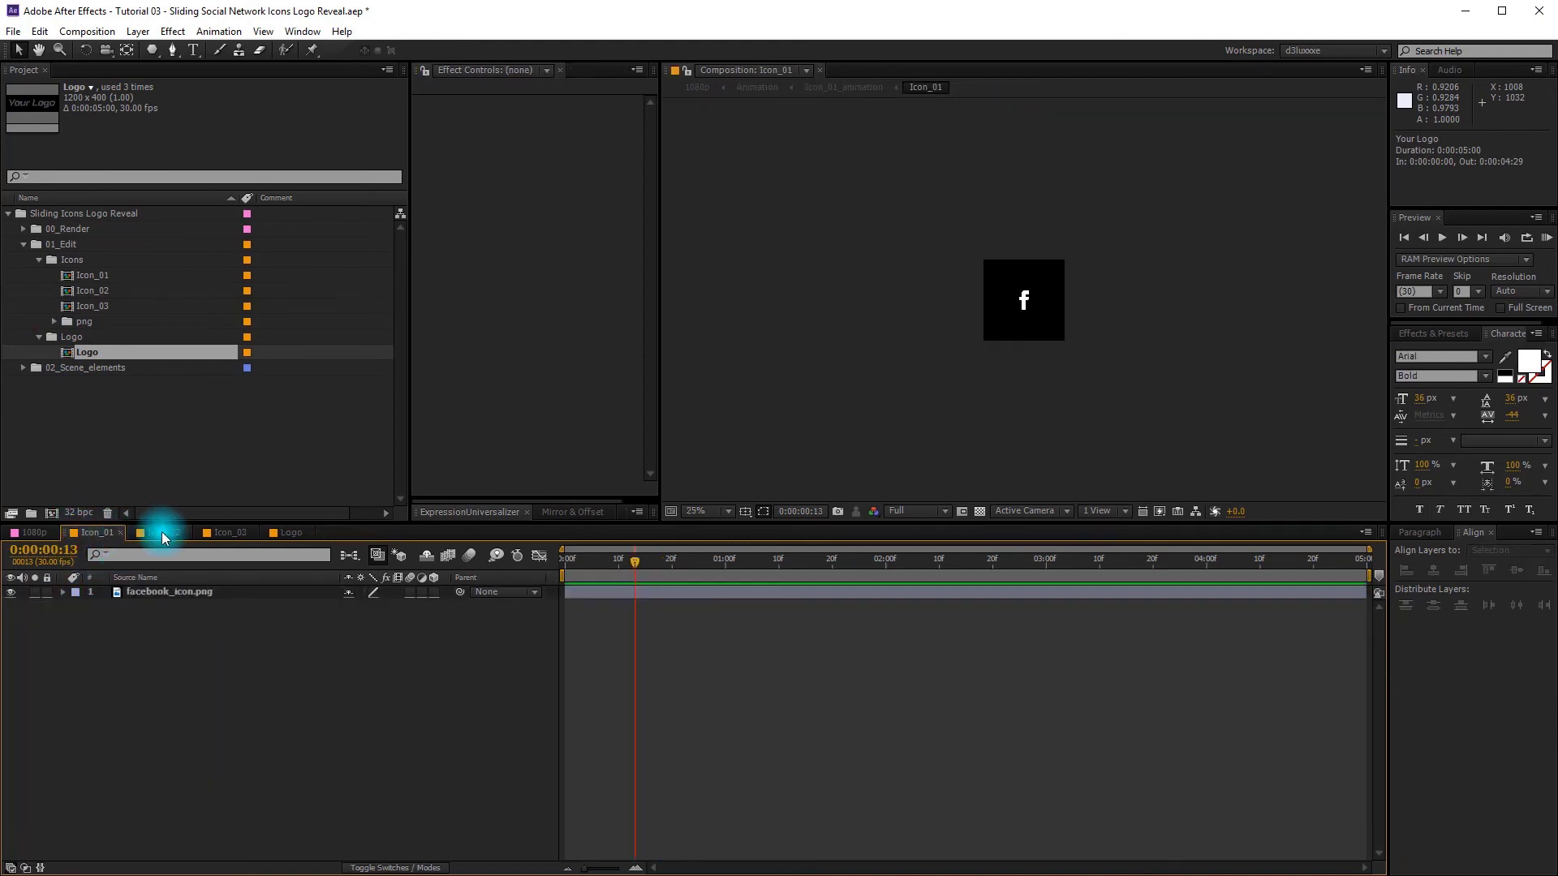
left_click(162, 532)
left_click(97, 533)
left_click(75, 592)
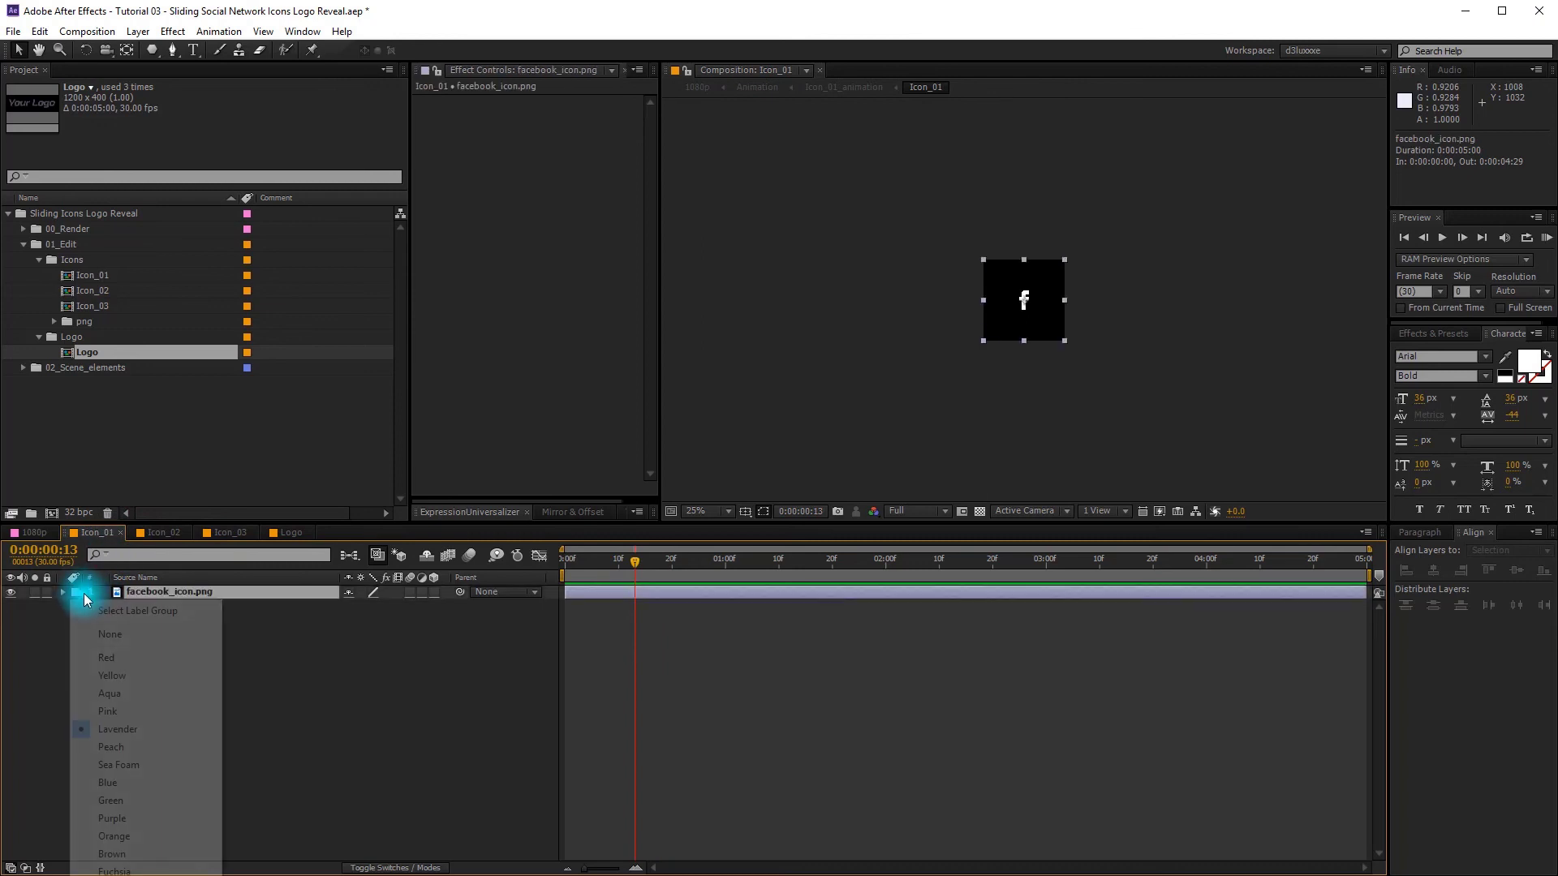
left_click(149, 829)
left_click(160, 533)
left_click(75, 592)
left_click(153, 821)
left_click(219, 533)
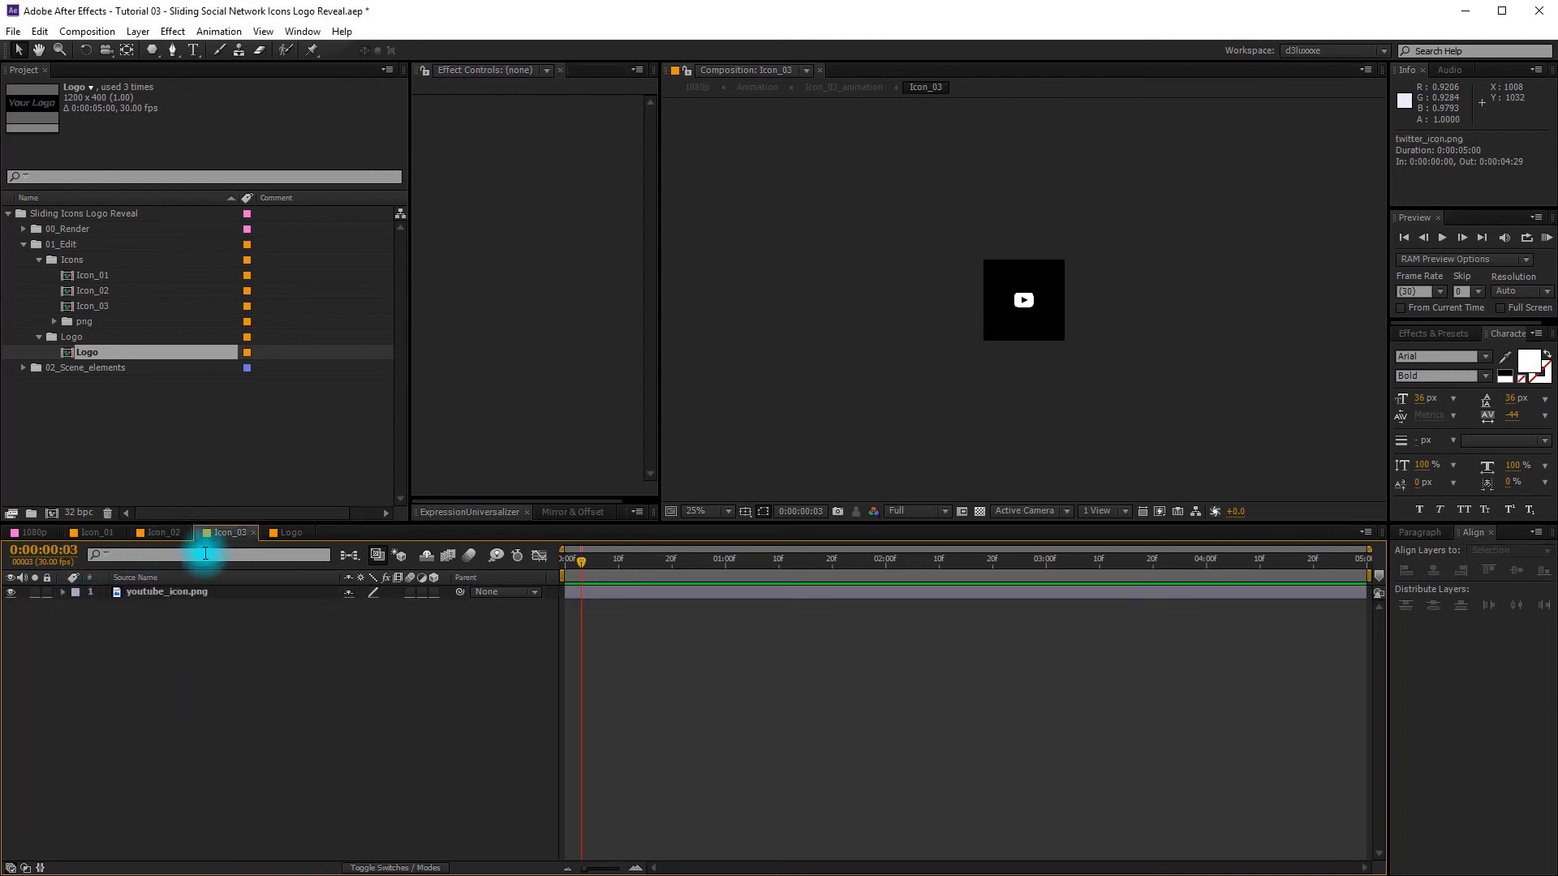
left_click(75, 591)
left_click(133, 837)
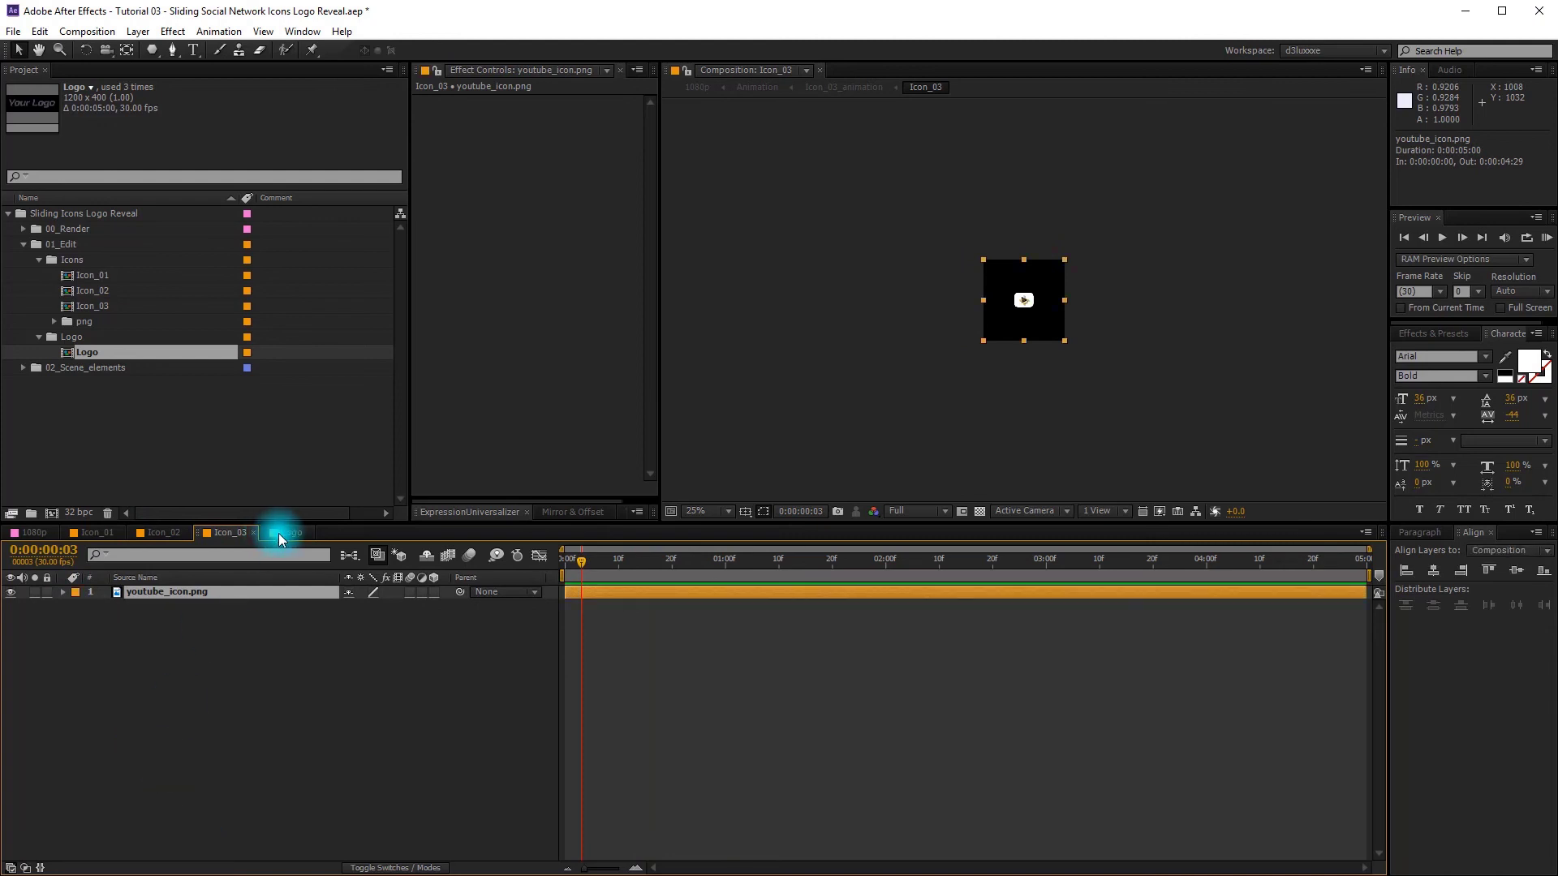
Step: Play a RAM preview of the 1080p composition to review the complete logo reveal animation
left_click(289, 533)
left_click(40, 531)
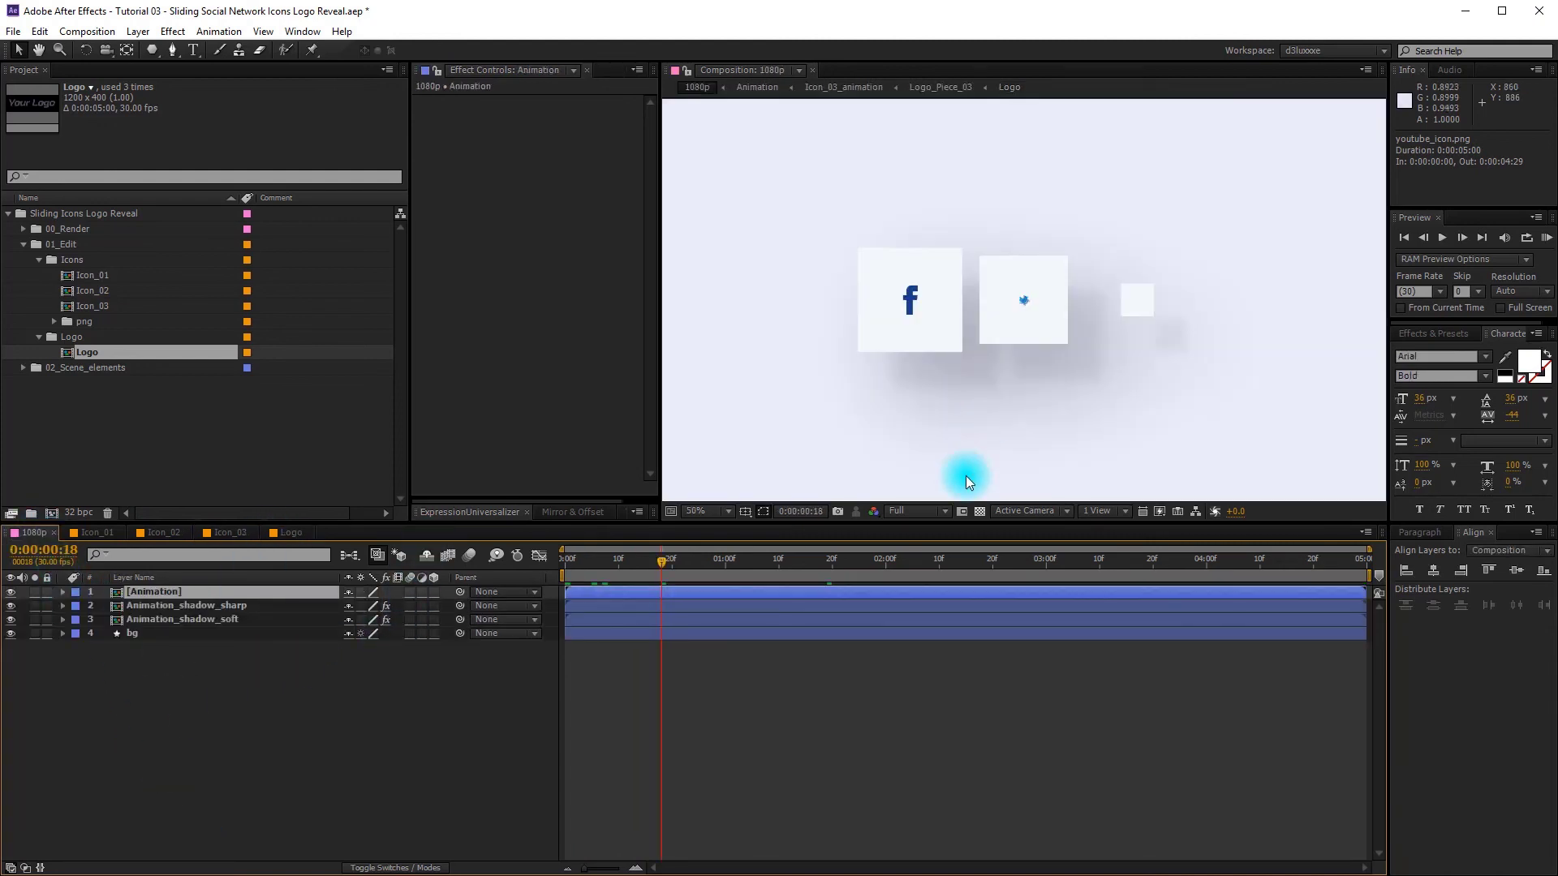
left_click(1526, 239)
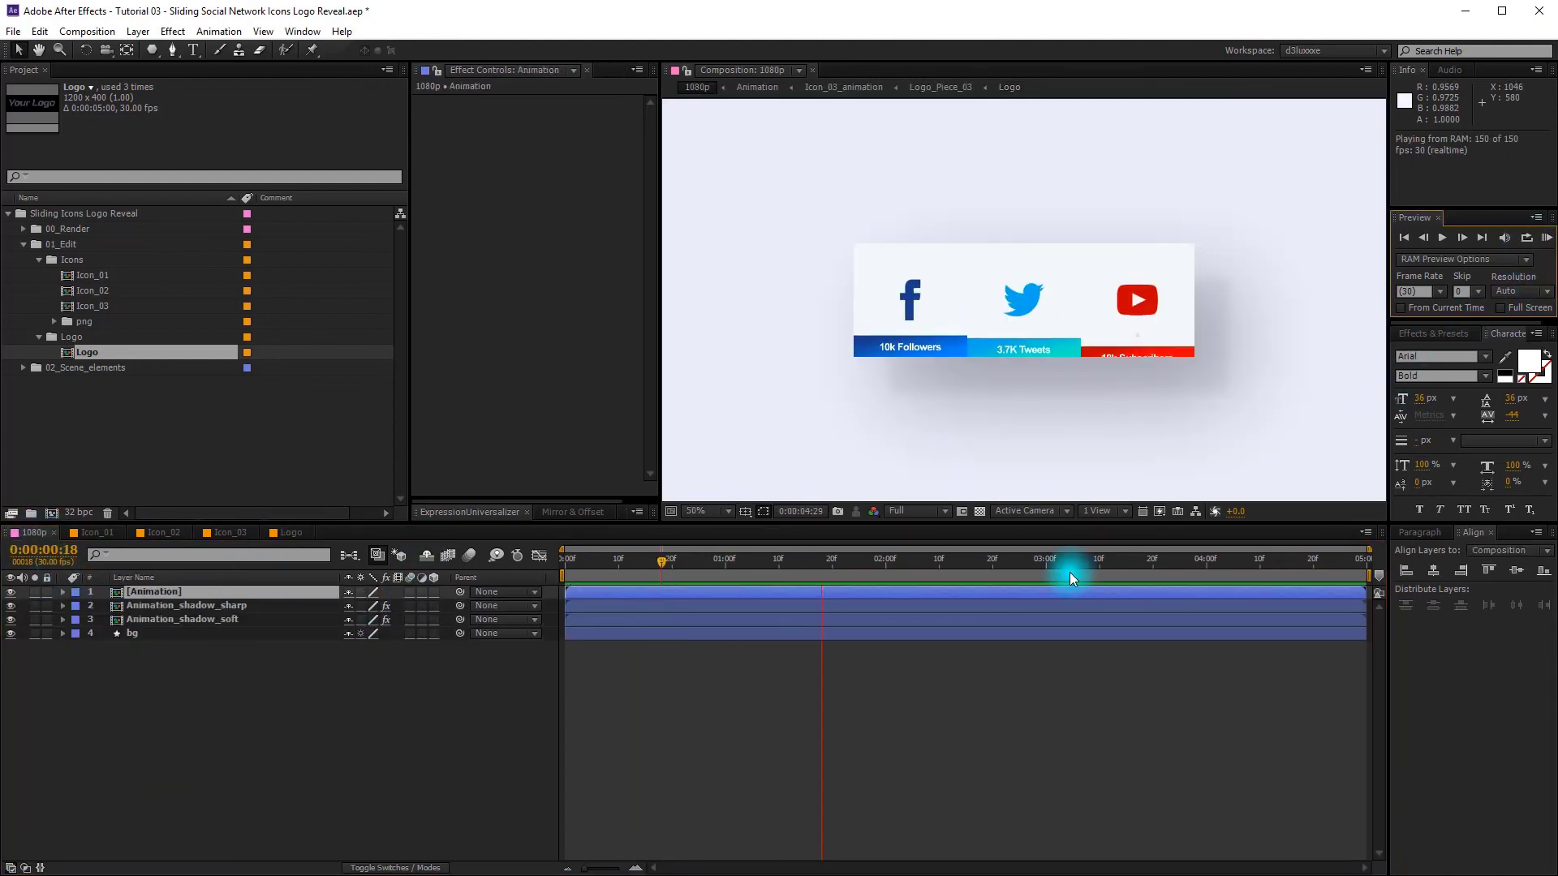